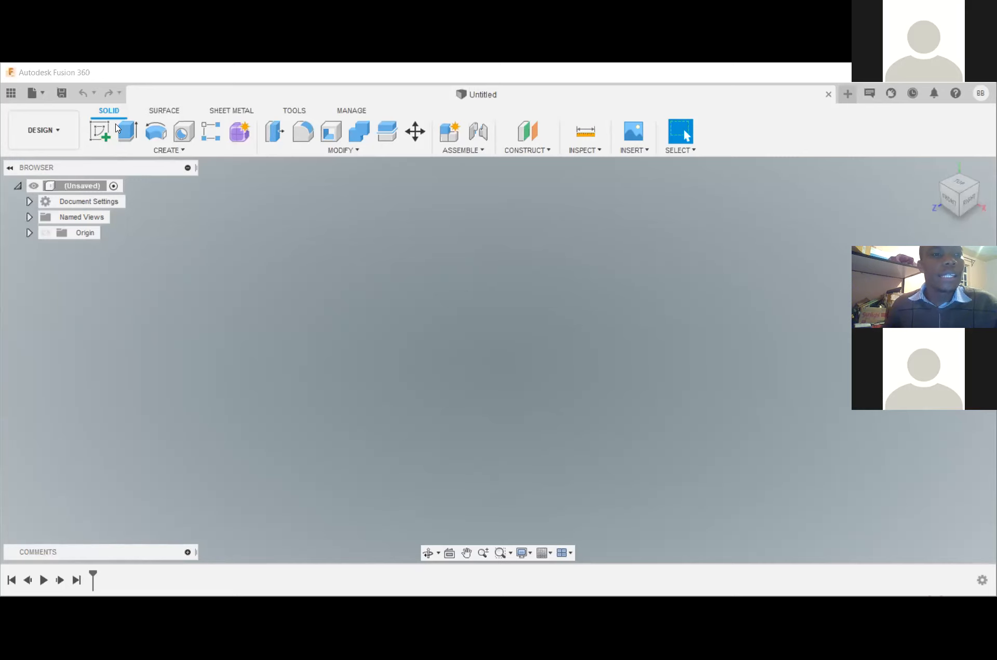
- Save the design as Medical Box in the presenter's personal folder of the 3D printing for Social Change project
left_click(100, 131)
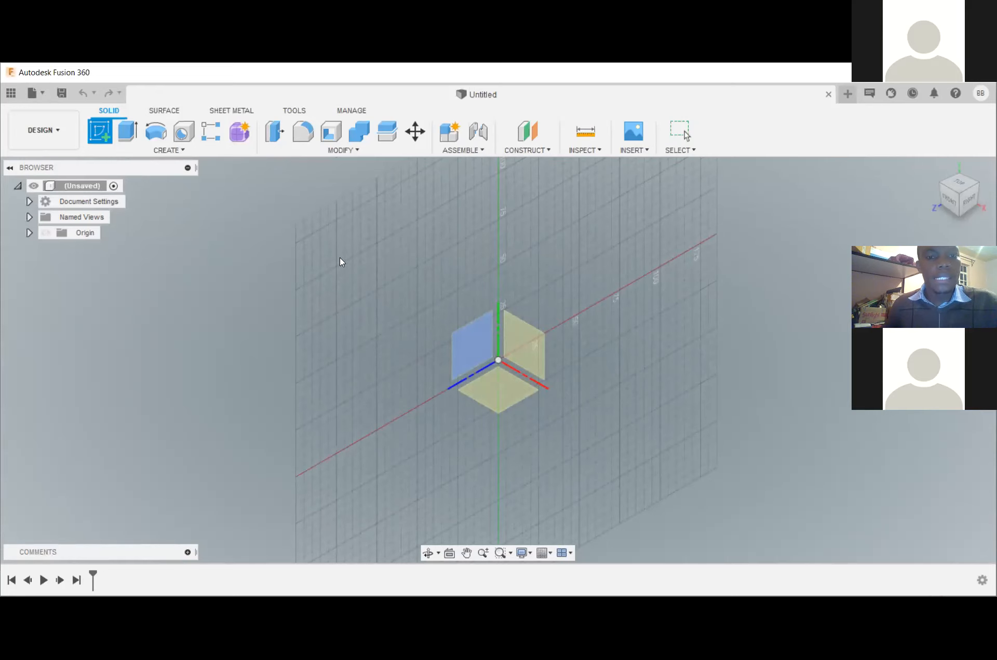
key("ctrl+s")
key("BackSpace")
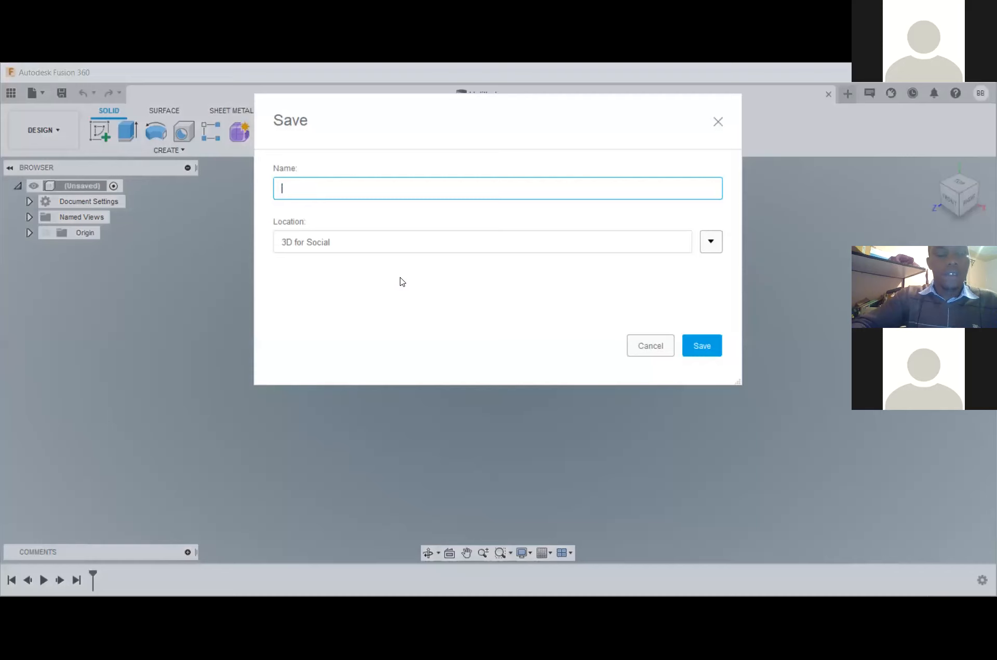
type("Me")
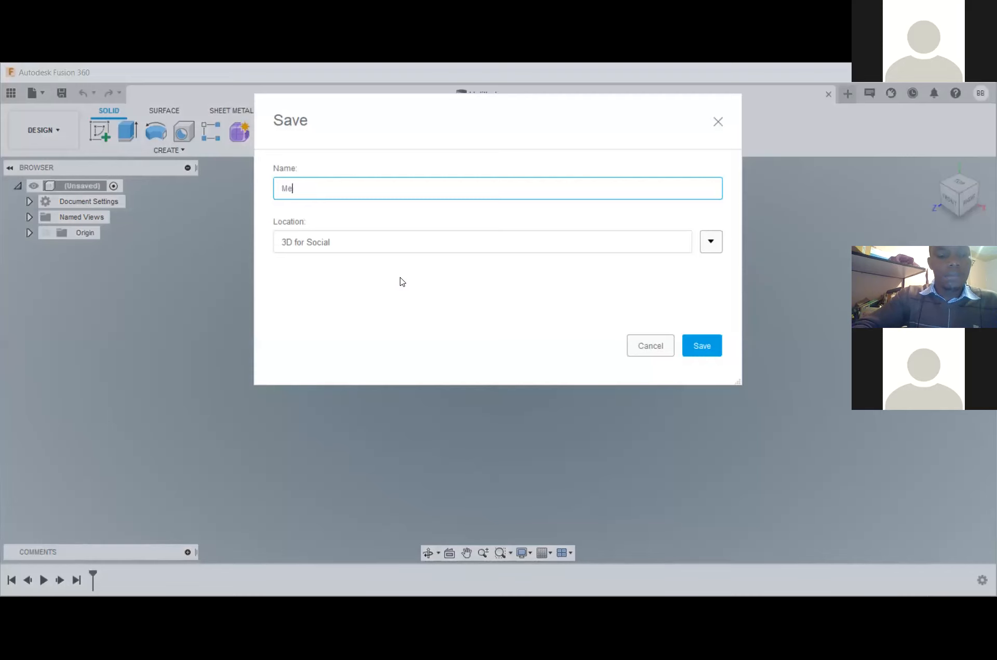
type("dical ")
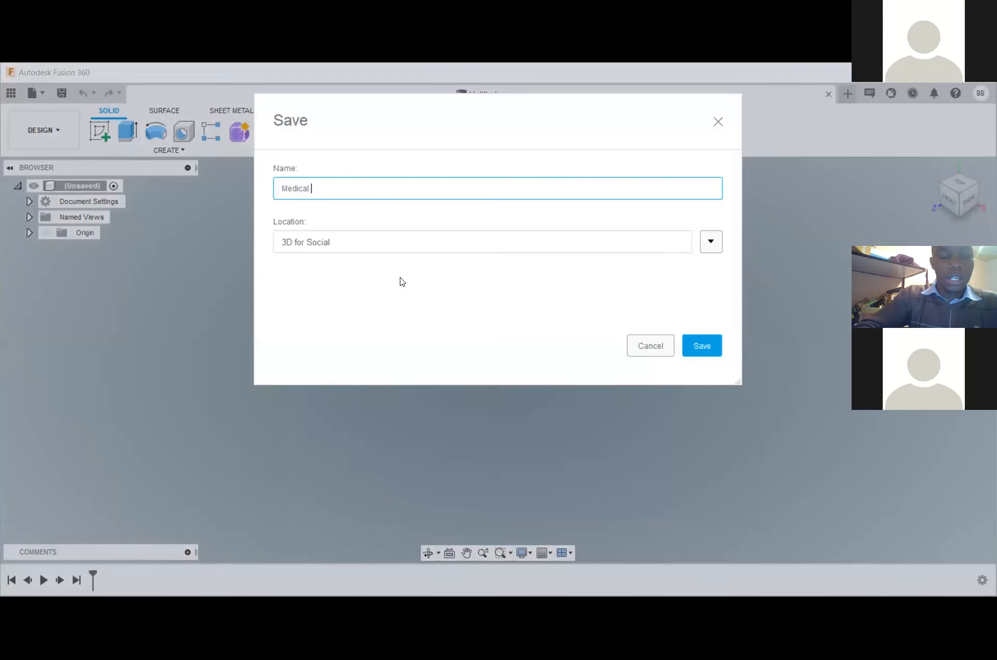
type("Box")
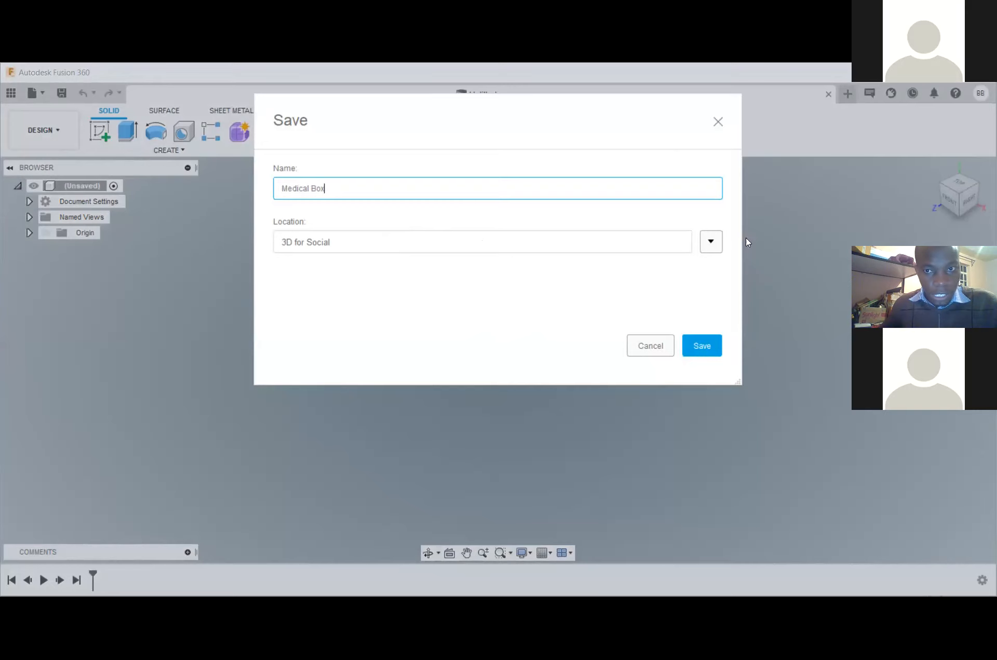
left_click(708, 243)
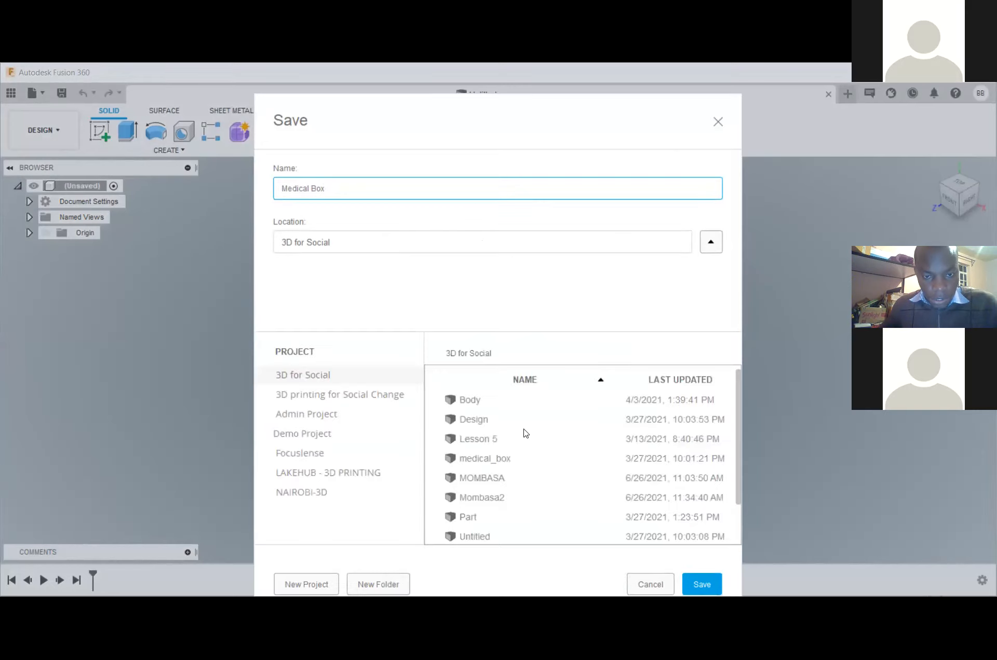
left_click(337, 393)
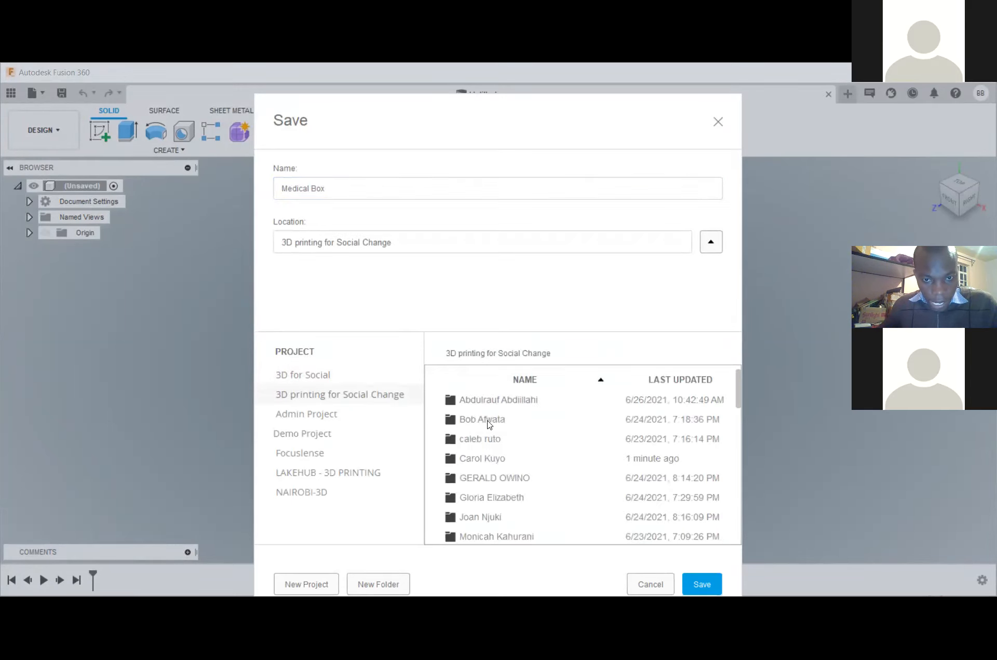
double_click(488, 420)
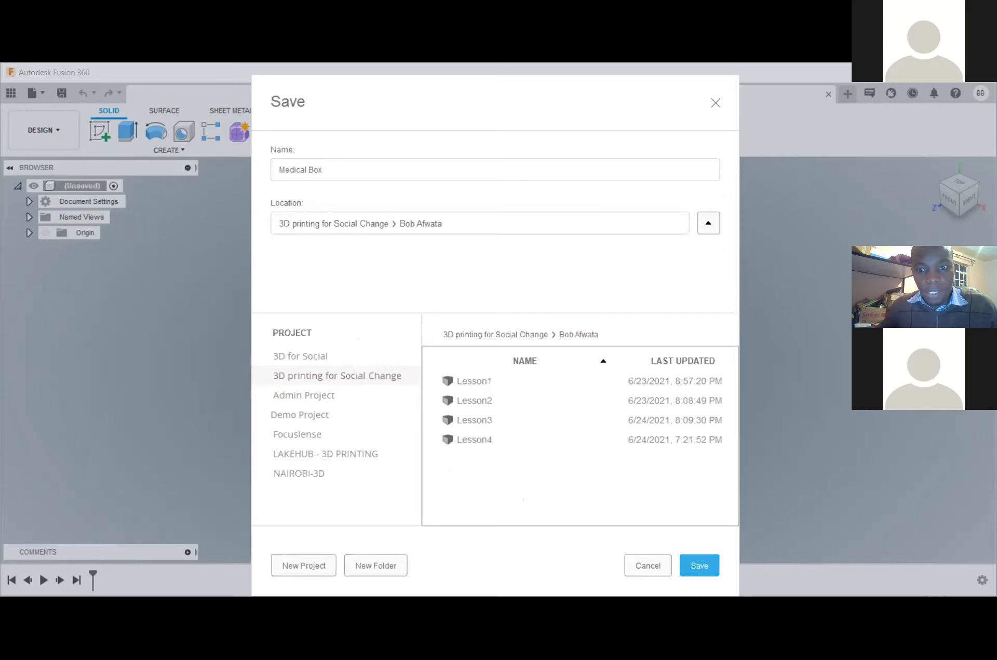
left_click(700, 565)
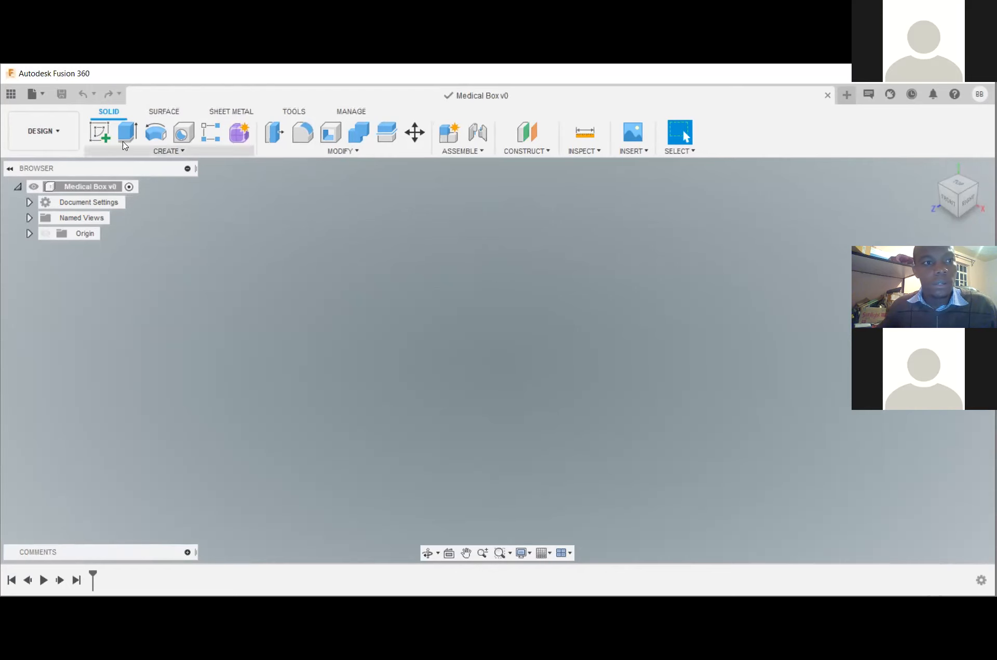
- Start a sketch on the horizontal origin plane and draw a rectangle about 125 by 65 mm from the origin
left_click(100, 136)
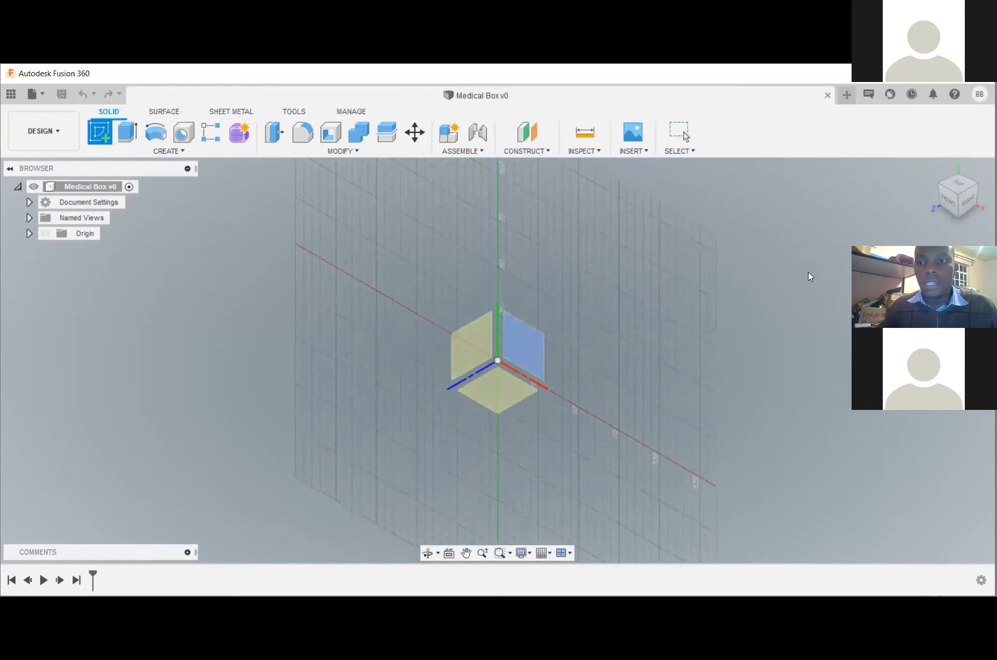
left_click(959, 179)
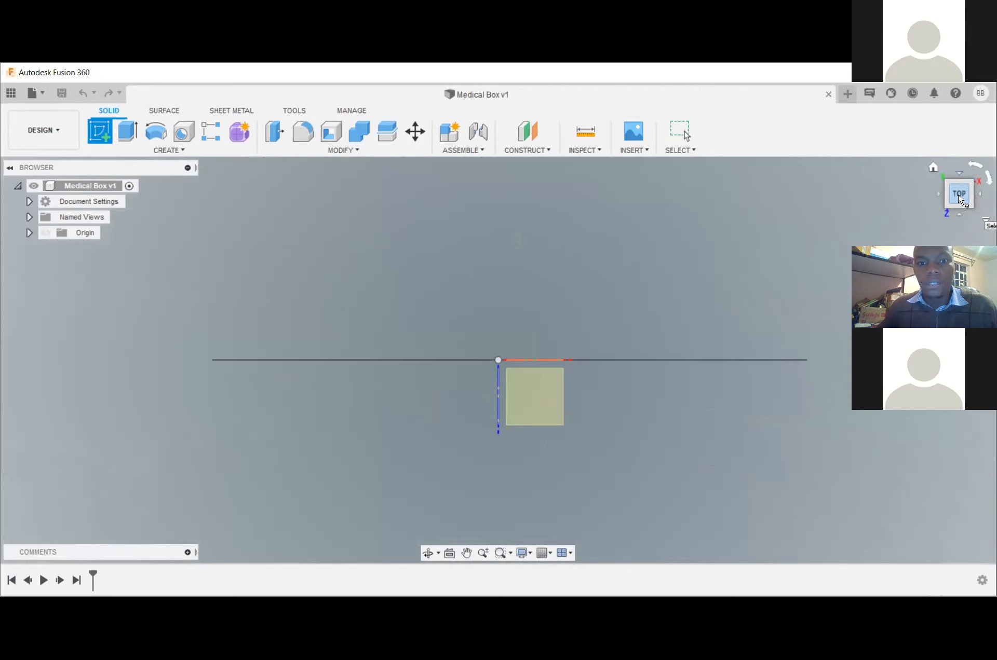
left_click(517, 381)
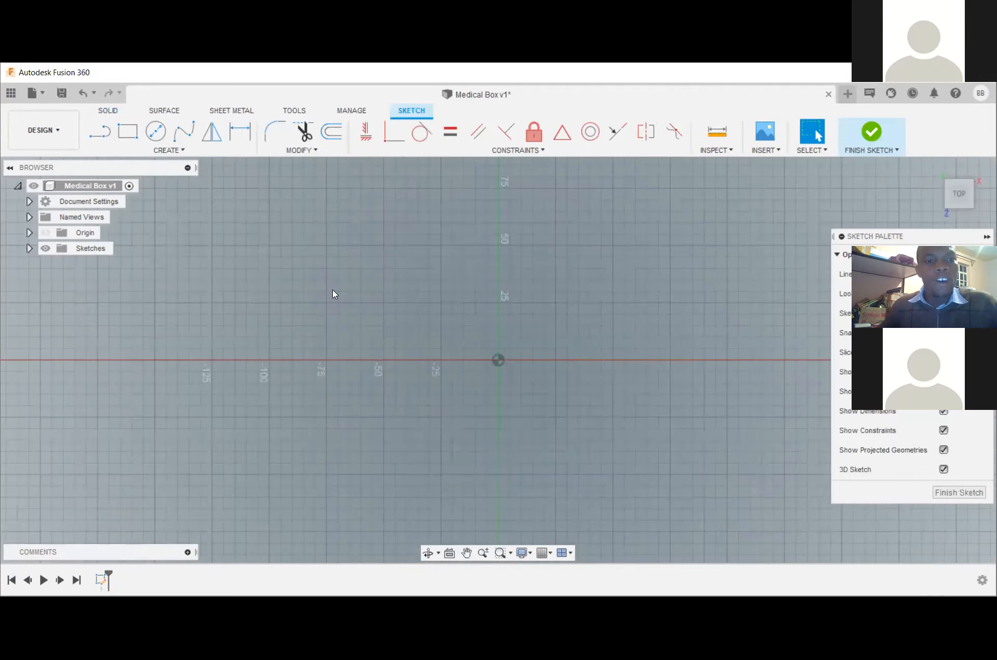
left_click(127, 134)
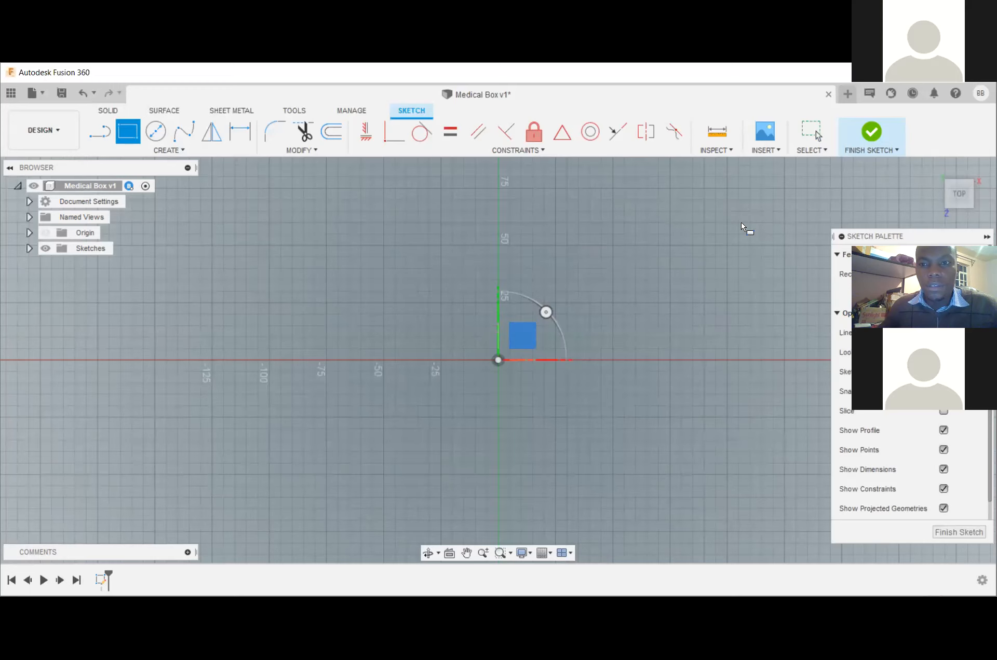
left_click(784, 210)
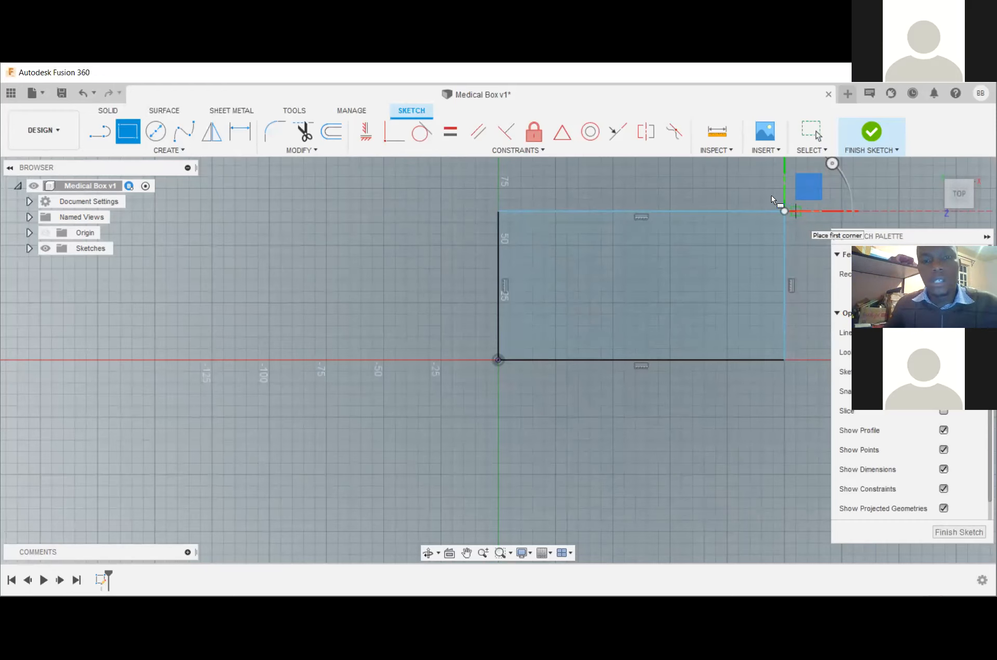
- Dimension the rectangle's left vertical side at 65 mm
left_click(241, 136)
left_click(498, 275)
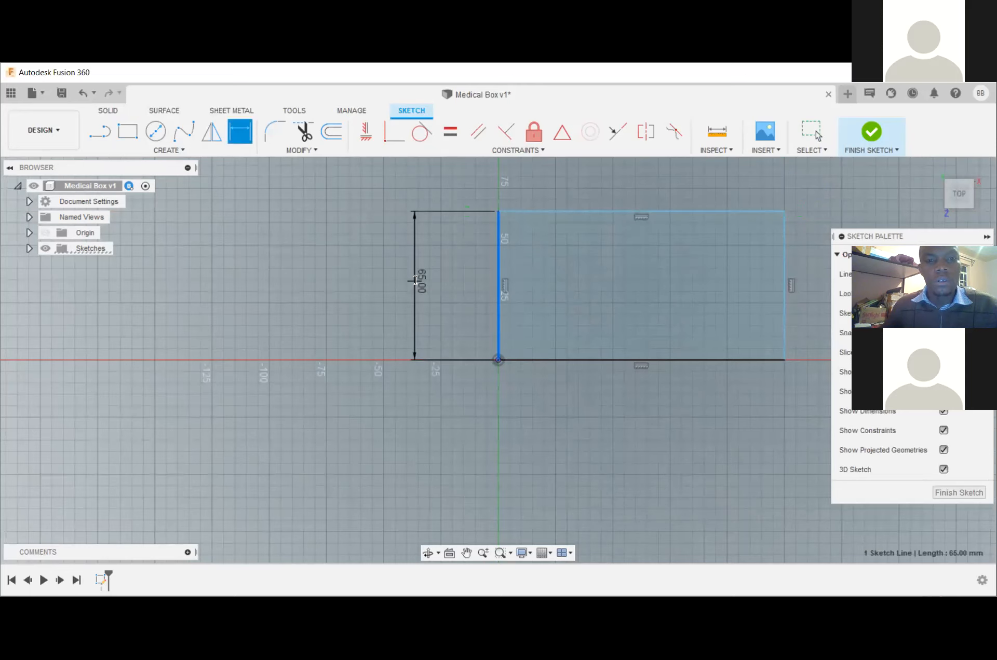
left_click(415, 281)
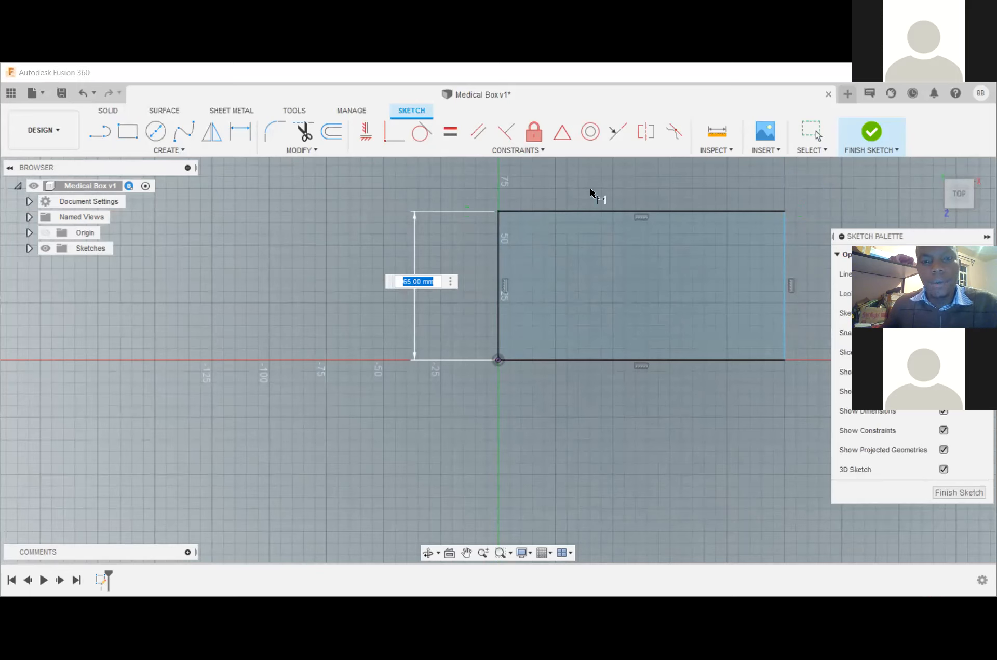
- Dimension the rectangle's upper horizontal side and set its length to 120 mm
left_click(610, 211)
left_click(611, 187)
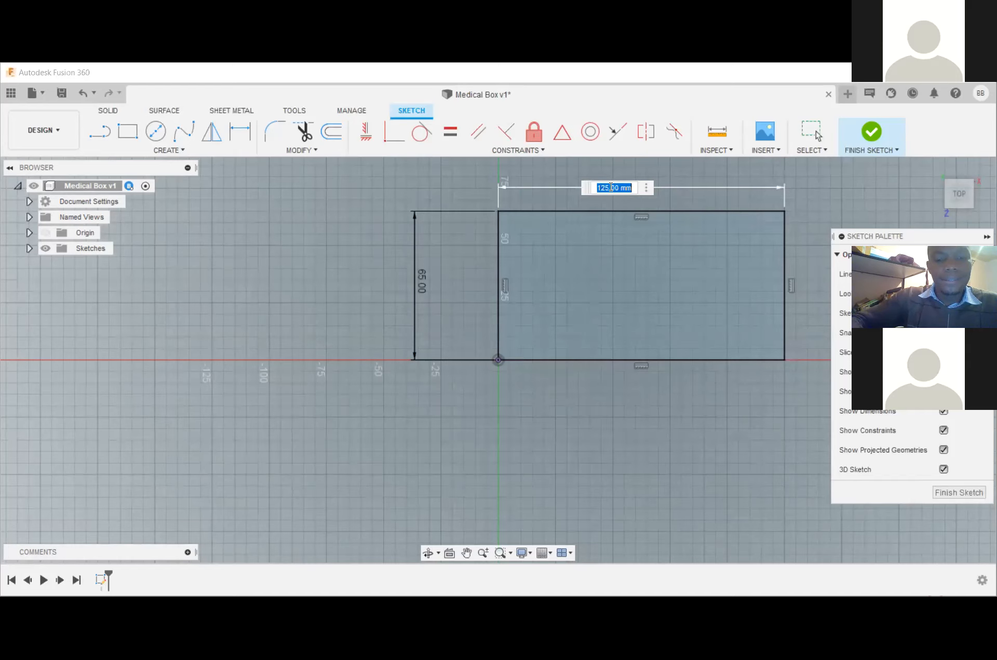
type("100")
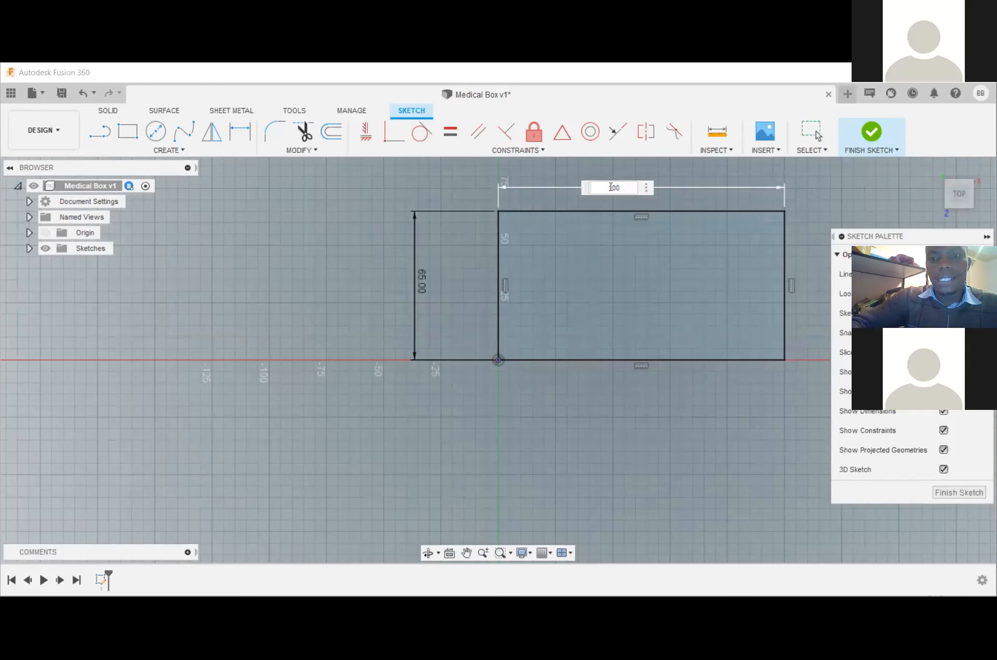
key("BackSpace")
key("BackSpace")
key("BackSpace")
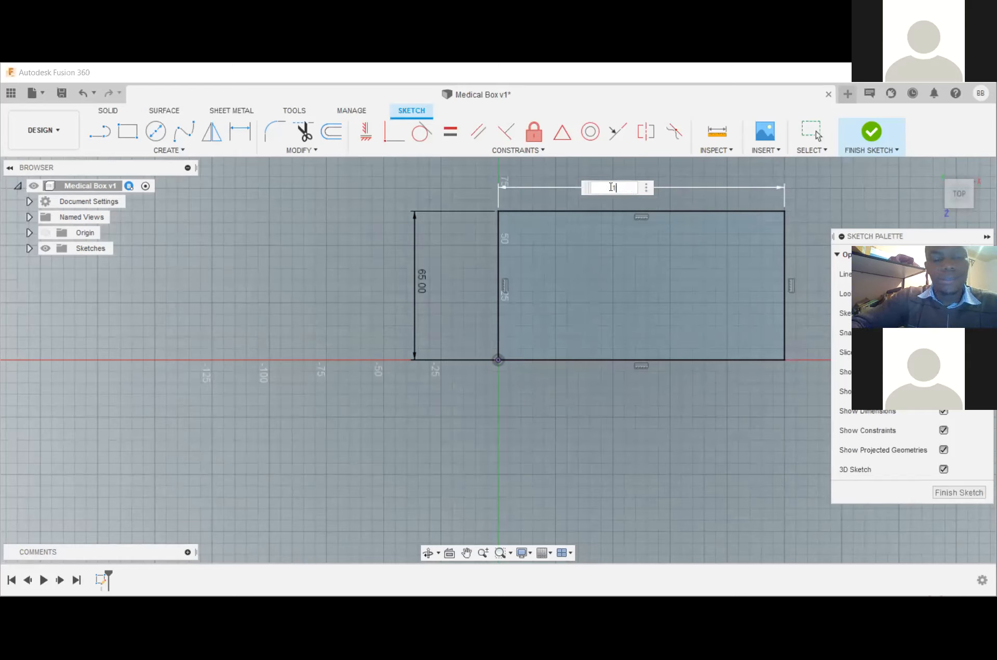
type("120")
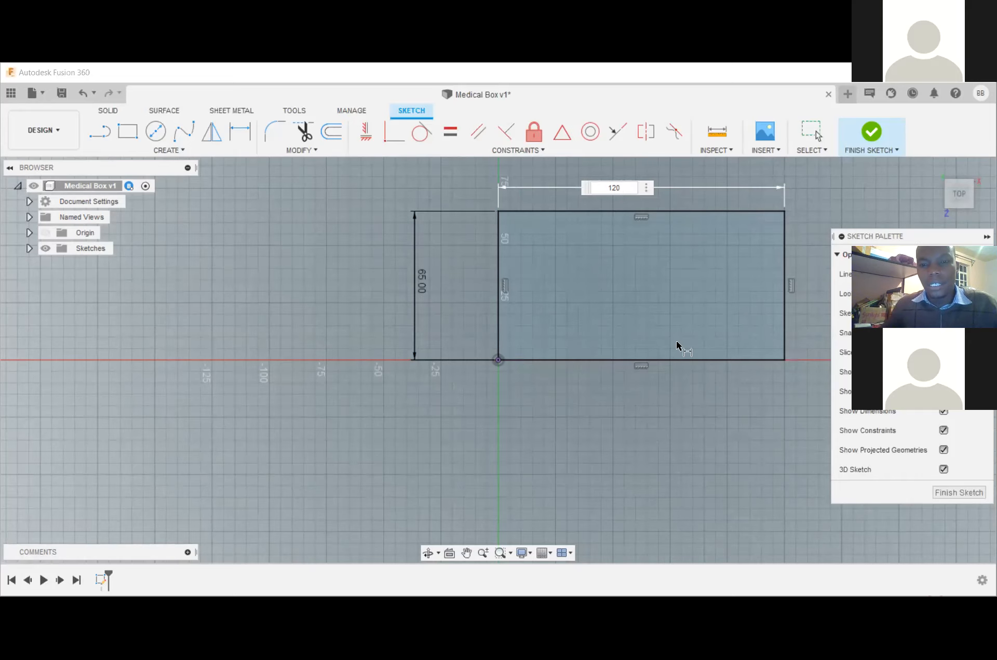
key("Return")
- Fillet the rectangle's two upper corners in the sketch with a 4 mm radius
scroll(754, 278, "down", 3)
middle_click_drag(655, 294, 524, 283)
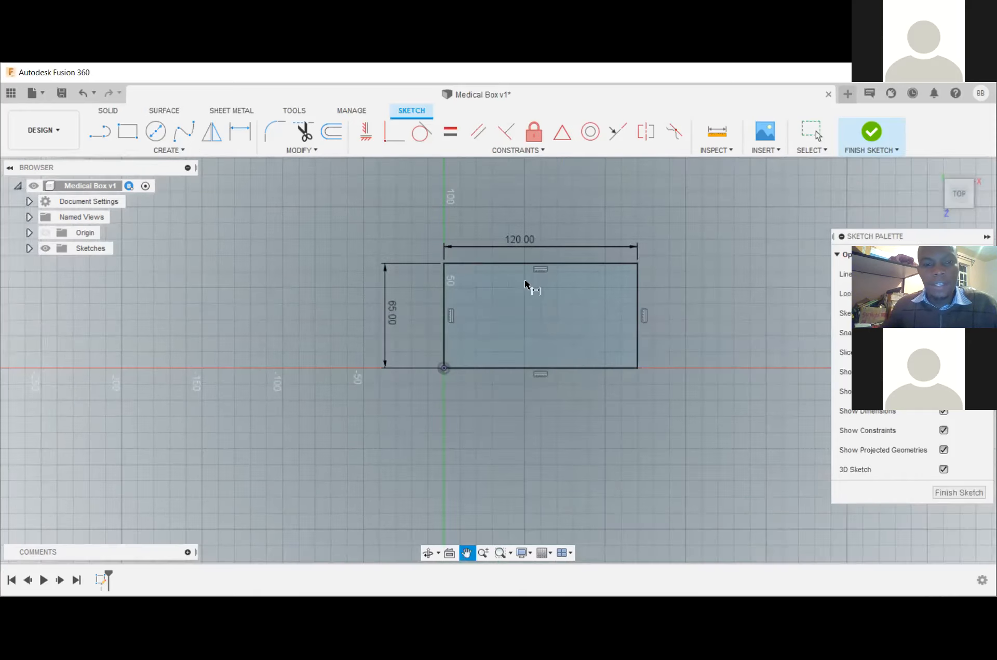
scroll(521, 291, "up", 2)
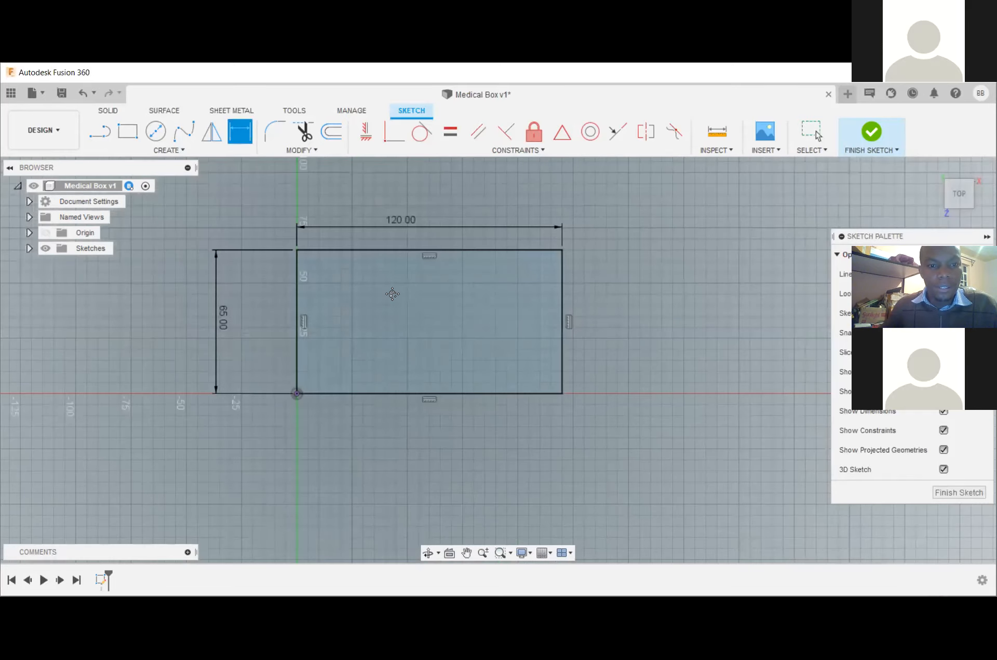
scroll(416, 292, "up", 2)
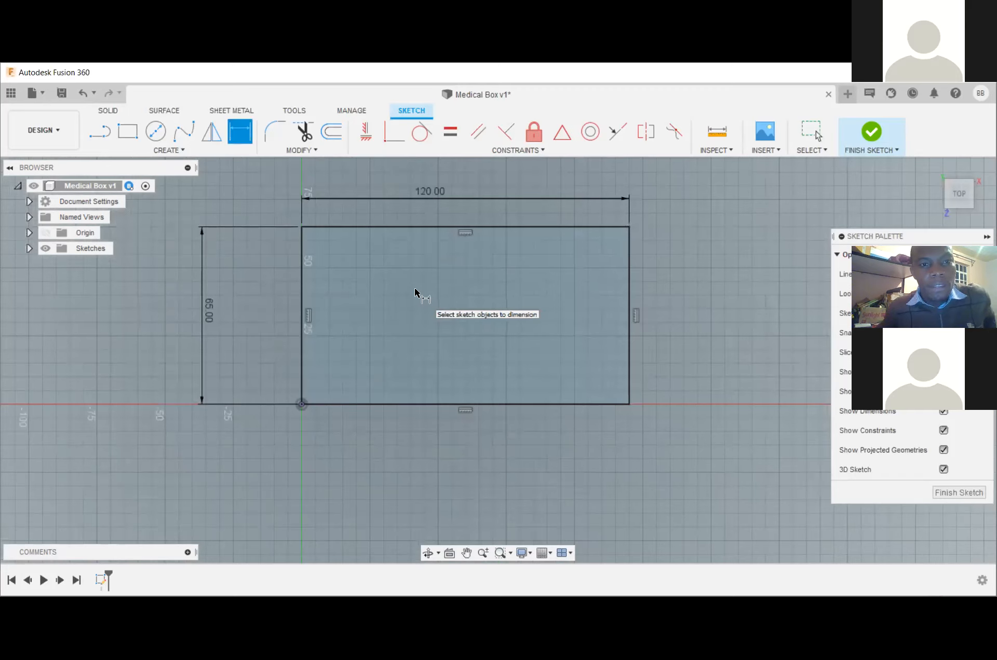
left_click(275, 131)
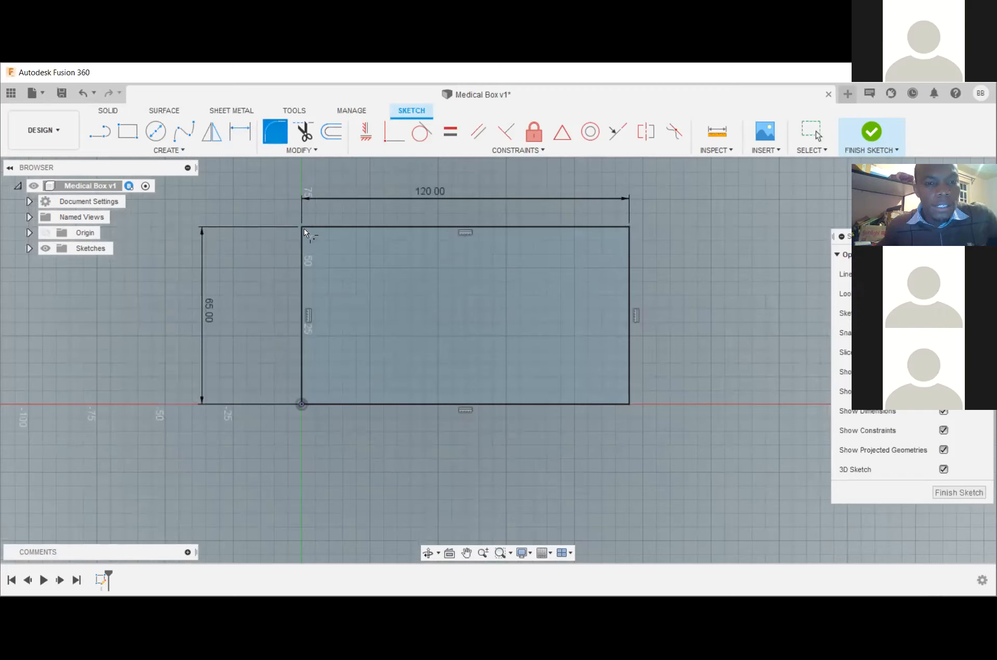
left_click(305, 379)
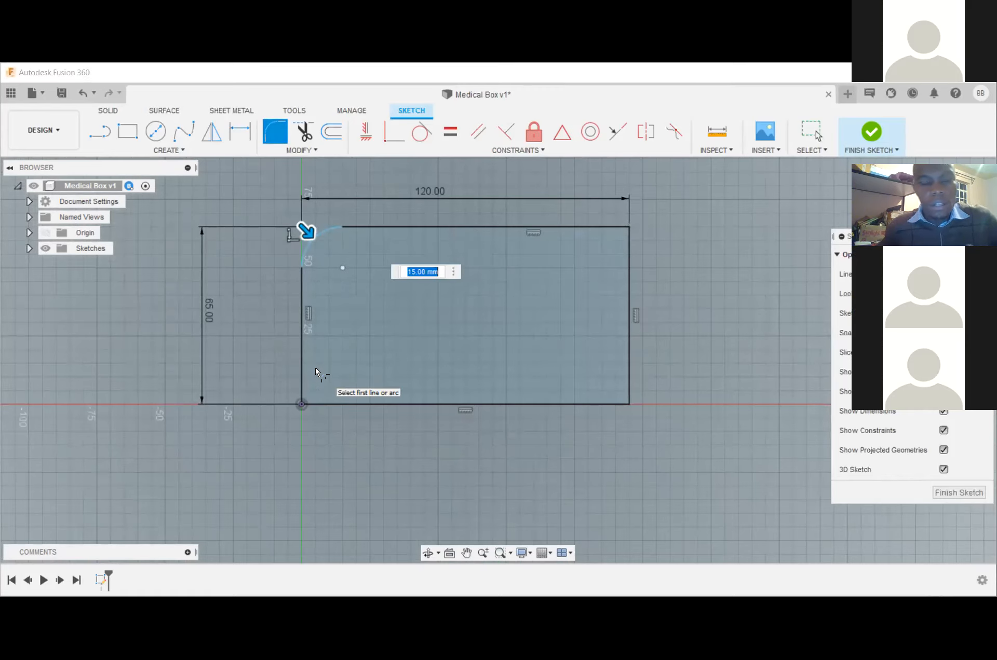
type("4")
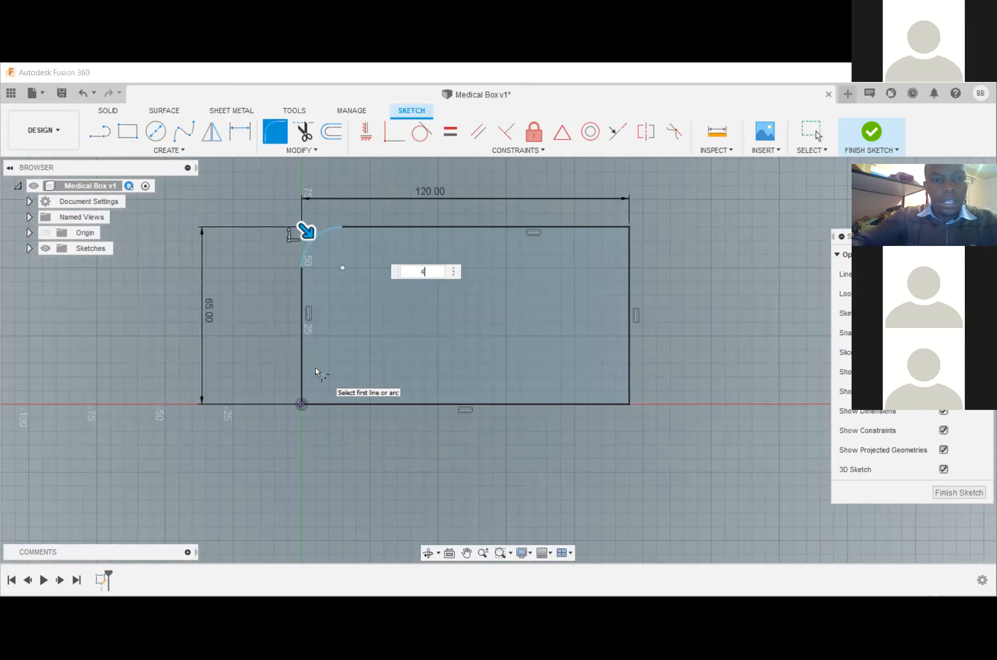
key("Return")
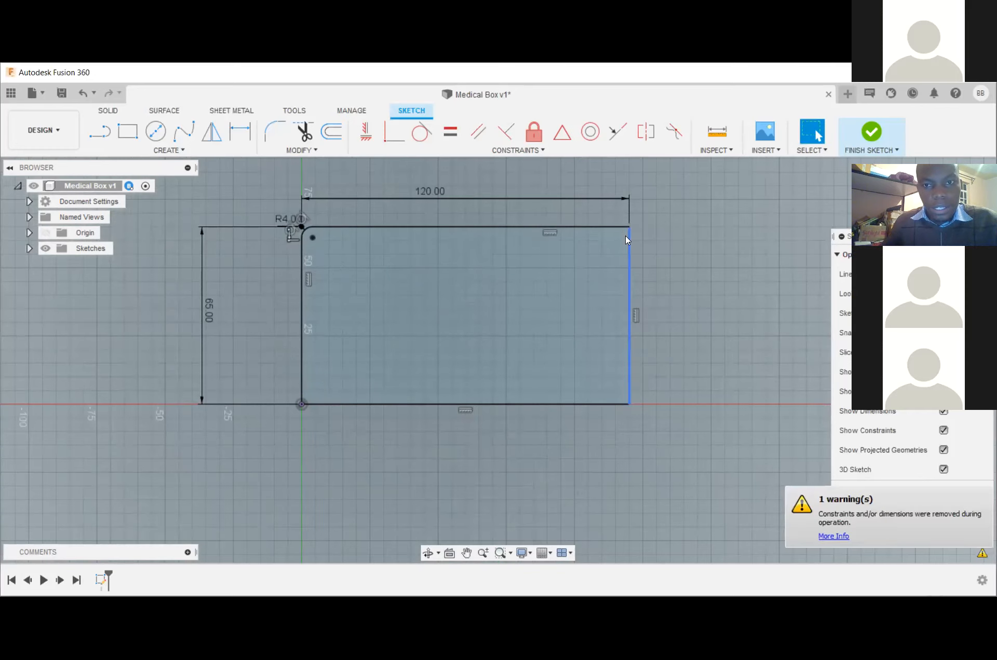
left_click(617, 227)
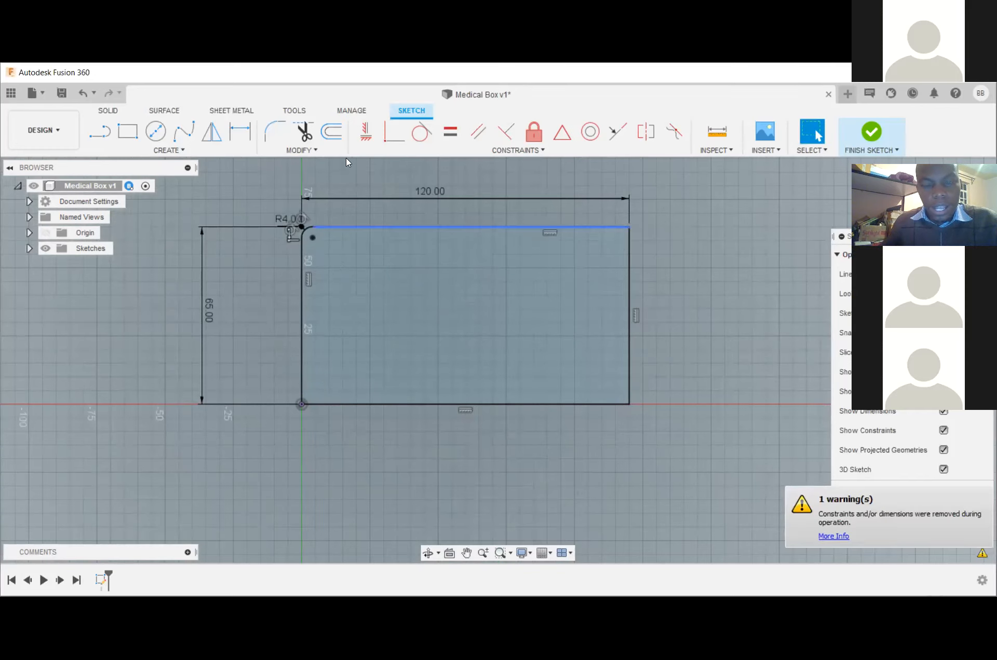
left_click(283, 131)
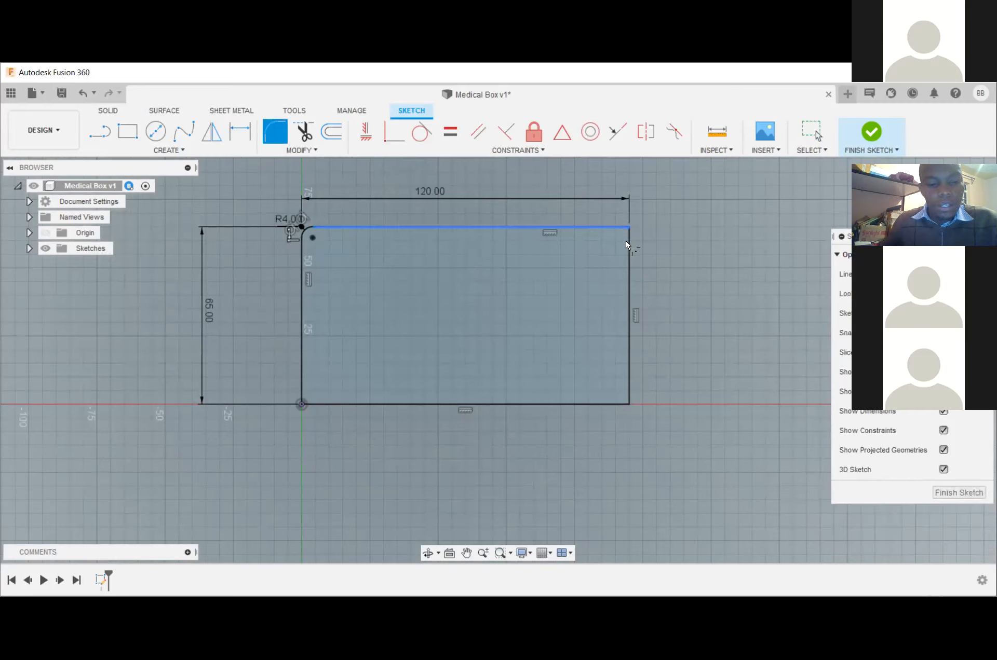
left_click(627, 241)
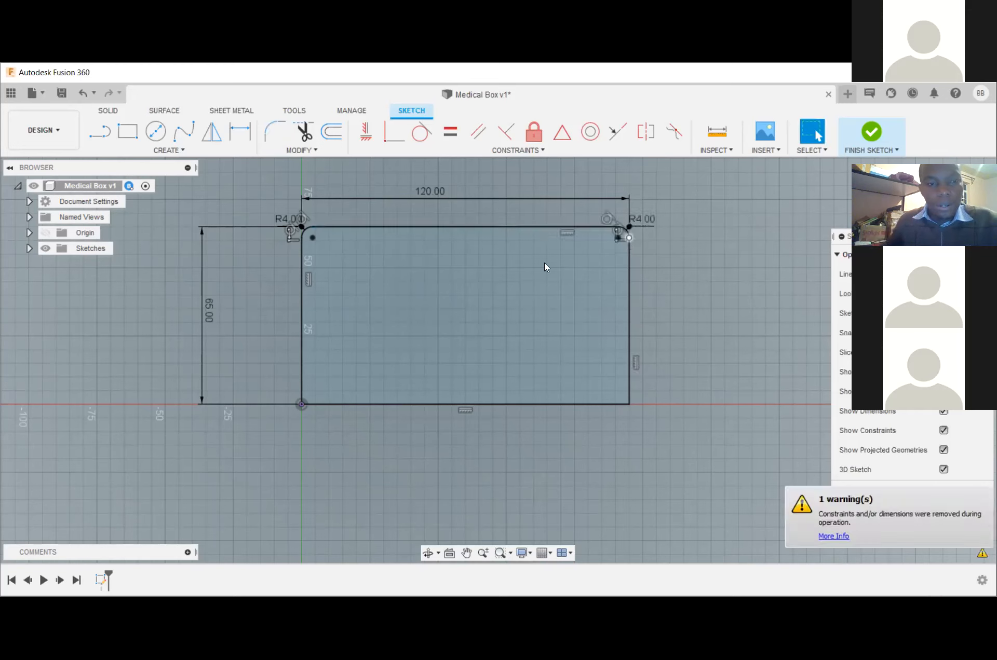
- Fillet the rectangle's two lower corners in the sketch with a 4 mm radius
left_click(274, 132)
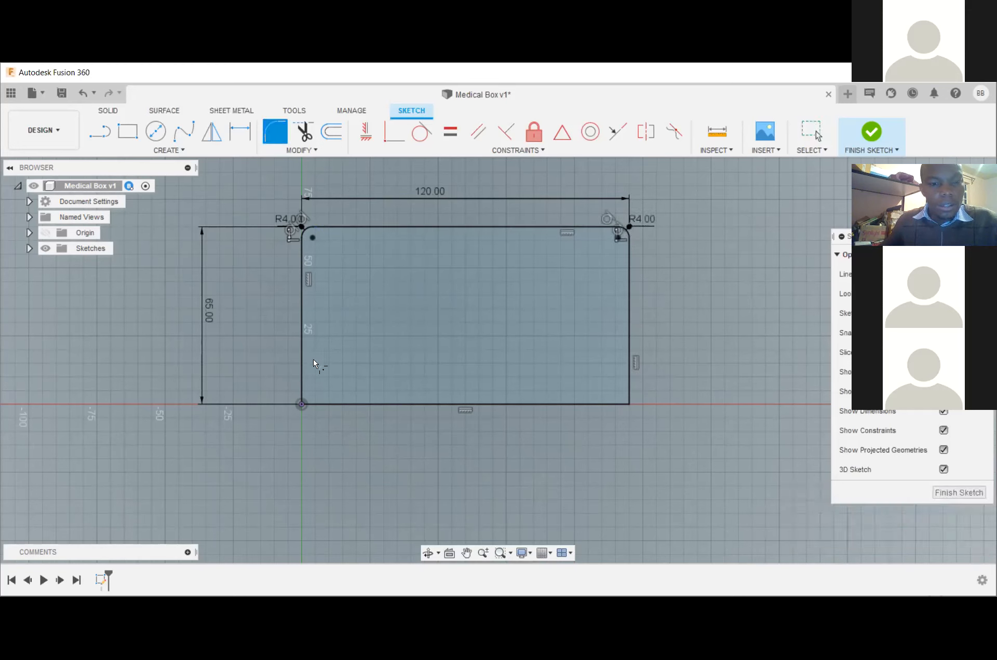
left_click(317, 401)
type("4")
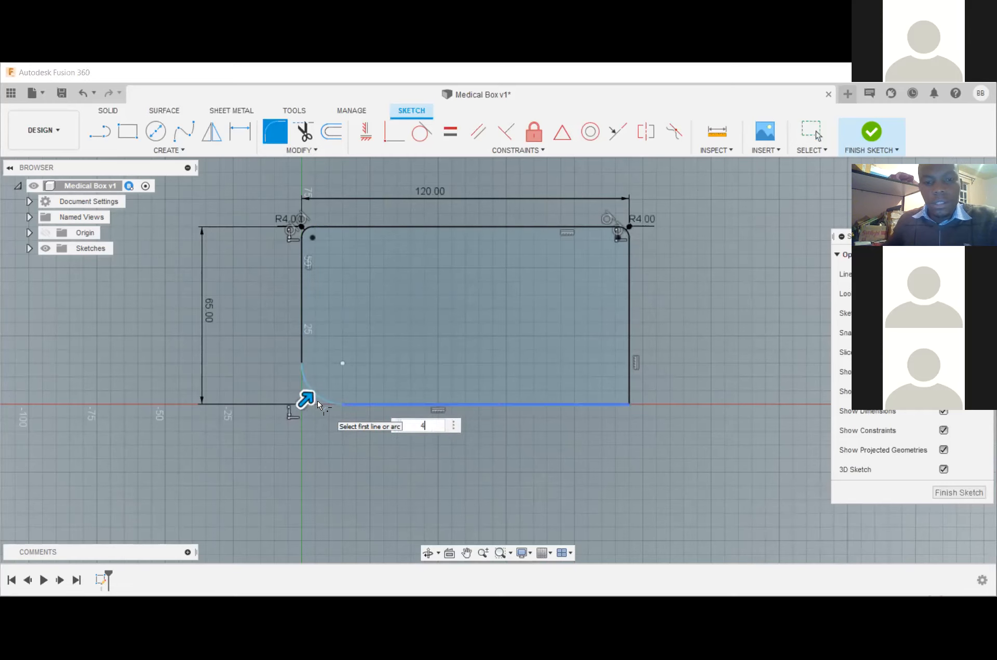
key("Return")
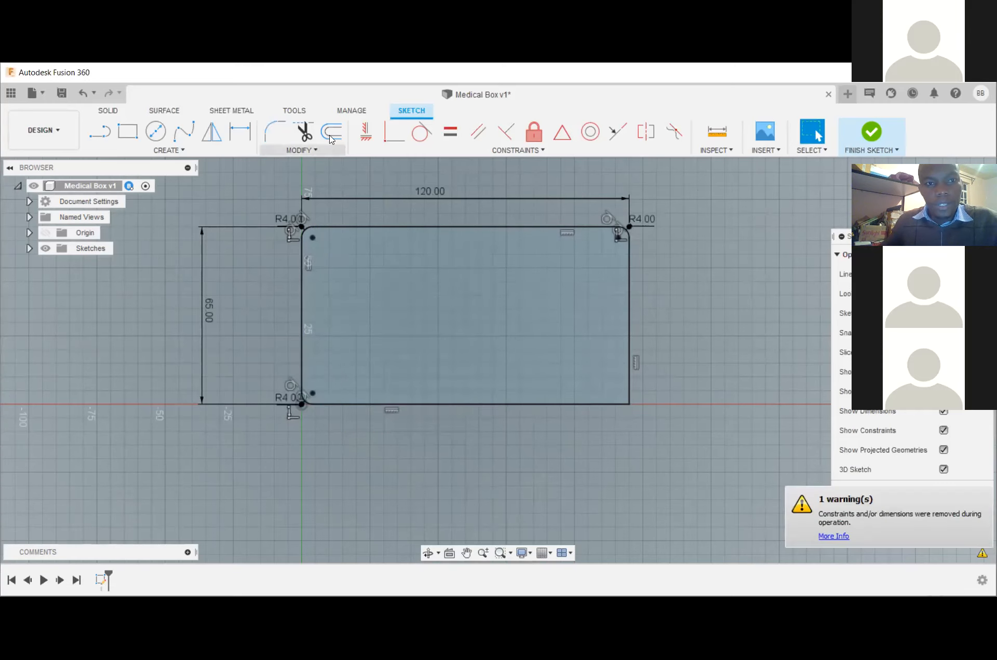
left_click(630, 384)
type("4")
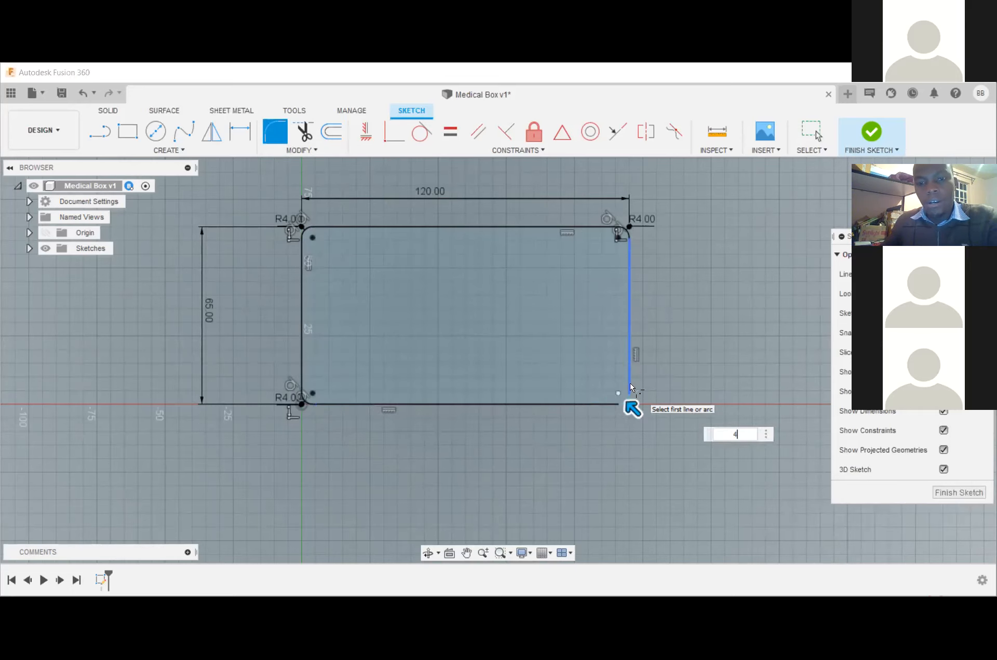
key("Return")
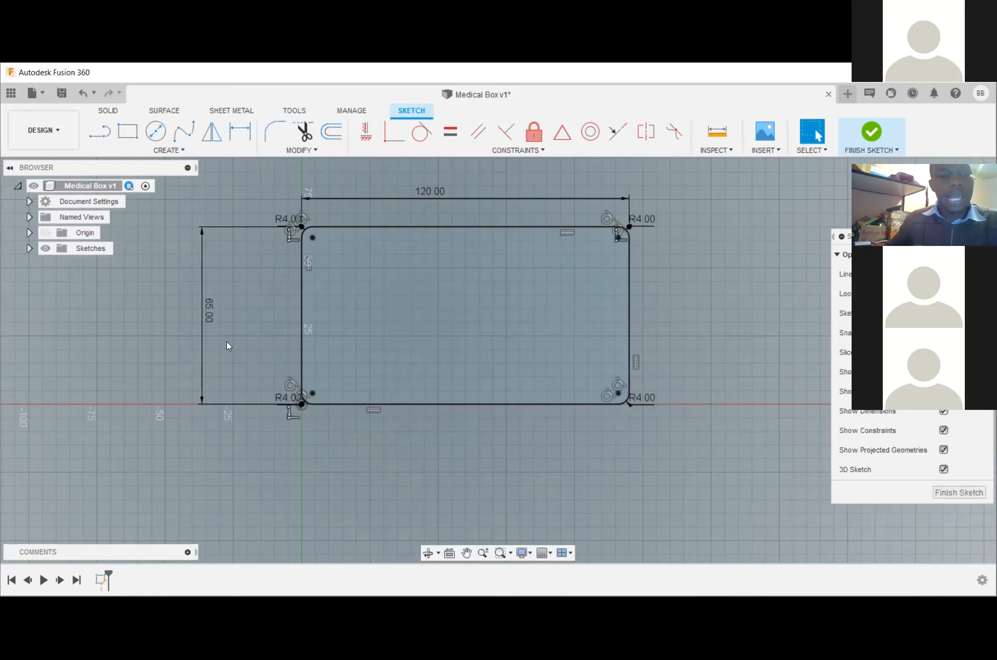
scroll(402, 367, "up", 1)
scroll(403, 368, "down", 3)
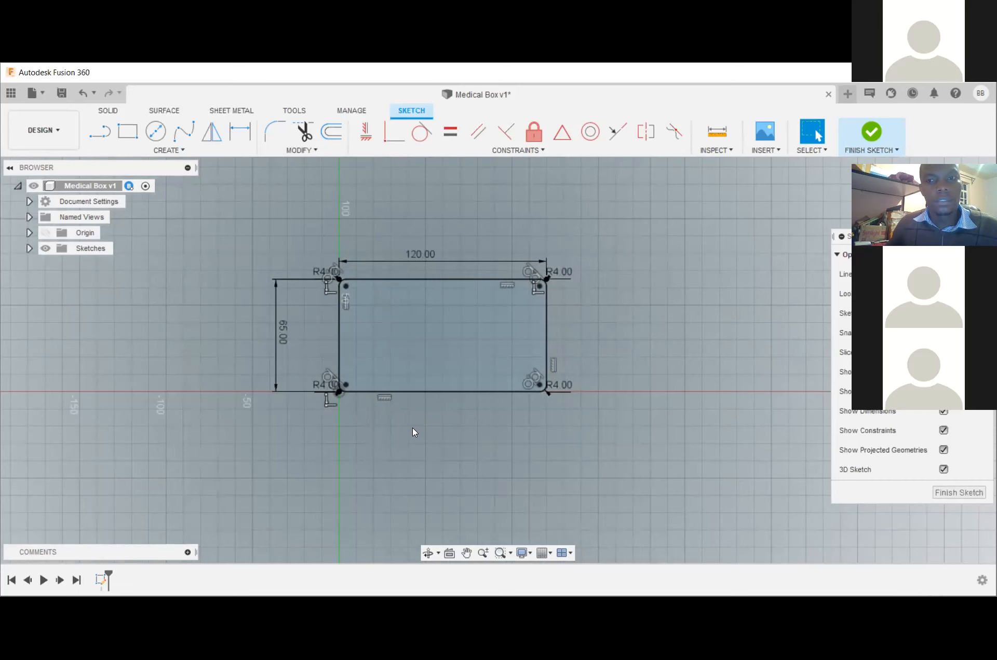
scroll(320, 264, "up", 3)
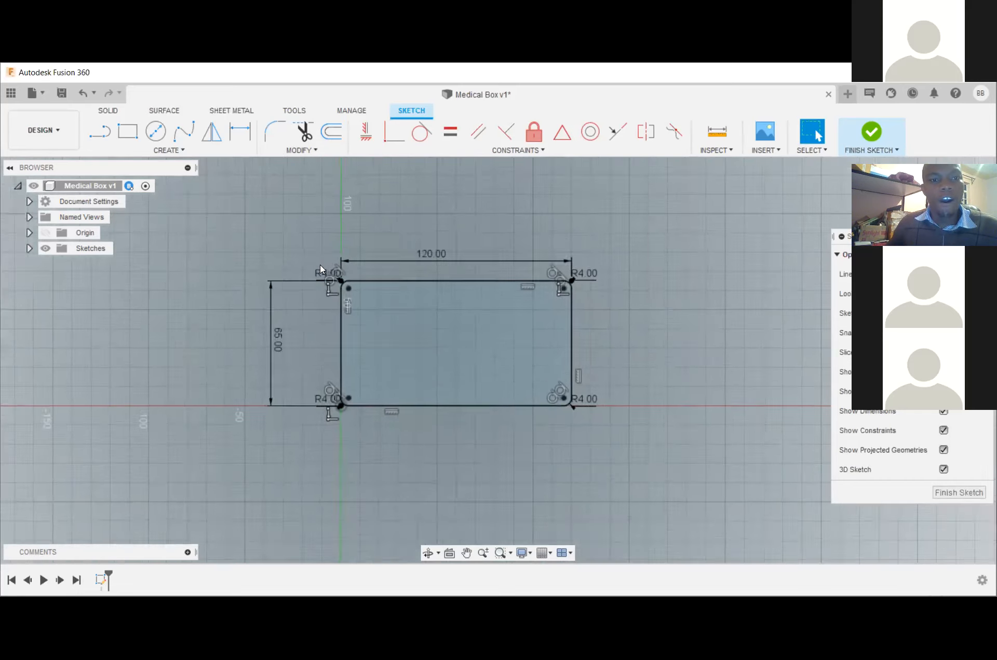
scroll(355, 301, "down", 2)
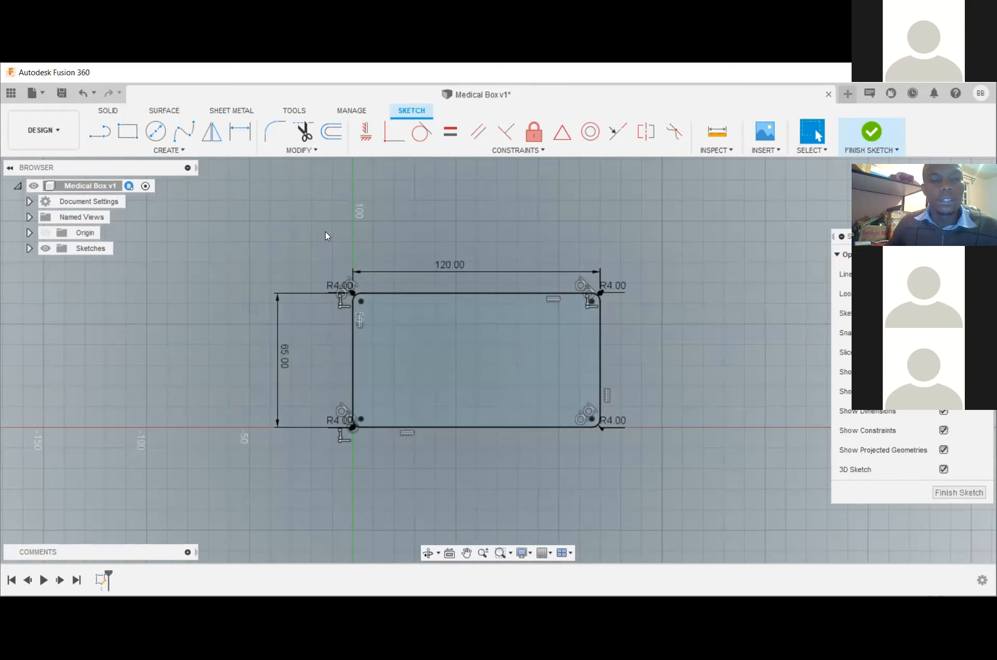
left_click(97, 134)
left_click(353, 427)
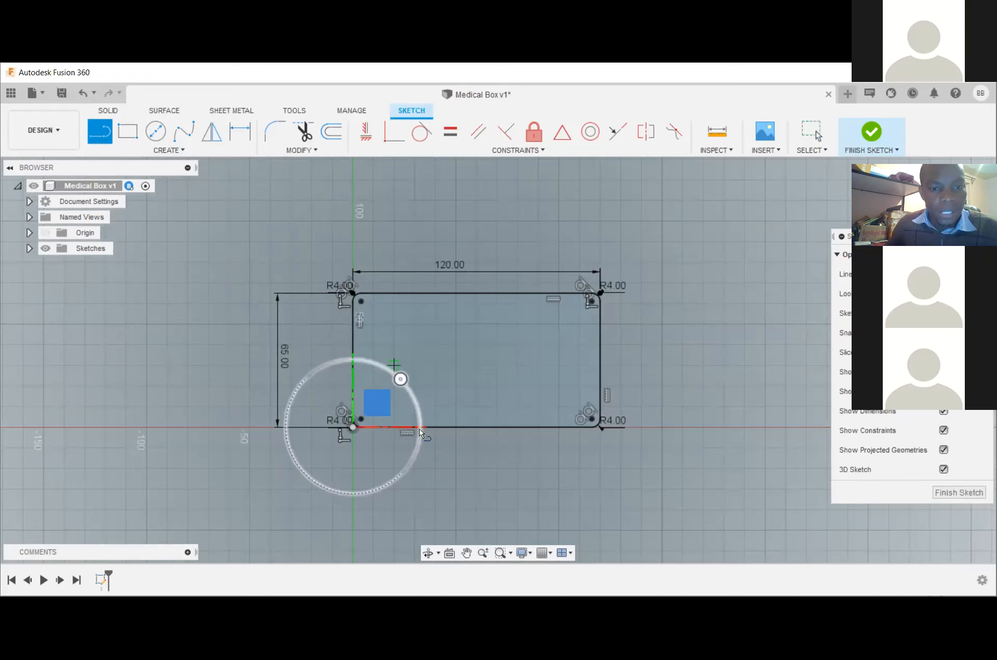
scroll(403, 426, "up", 3)
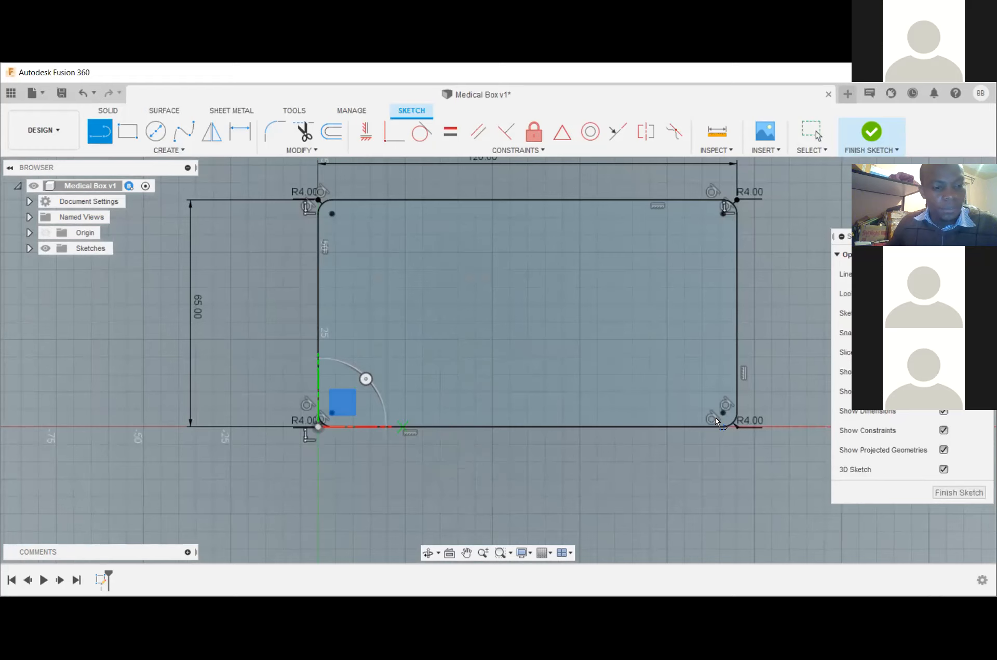
key("Escape")
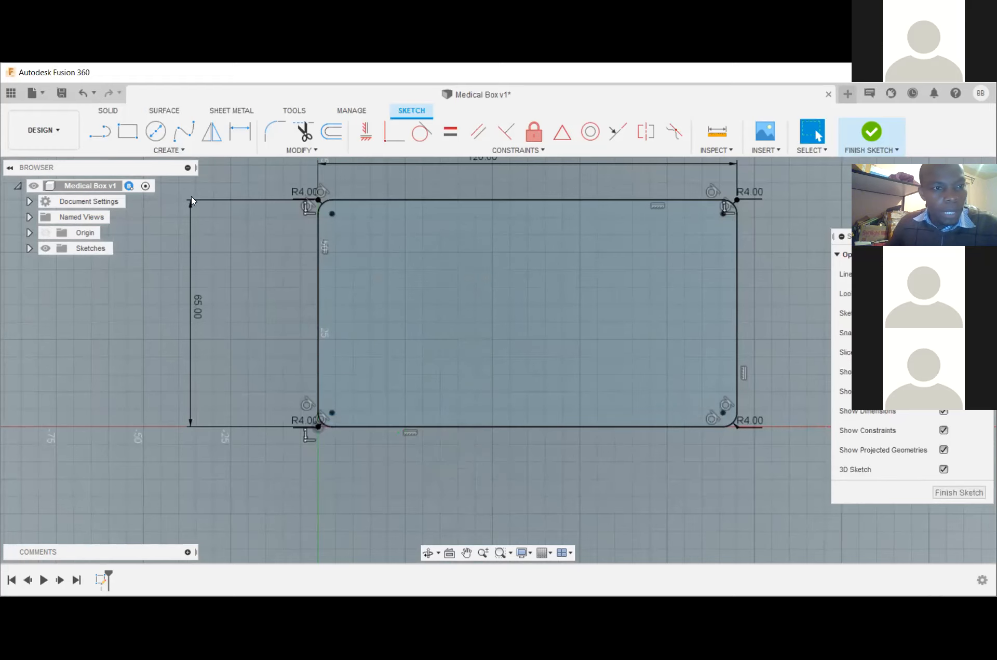
left_click(94, 134)
left_click(318, 427)
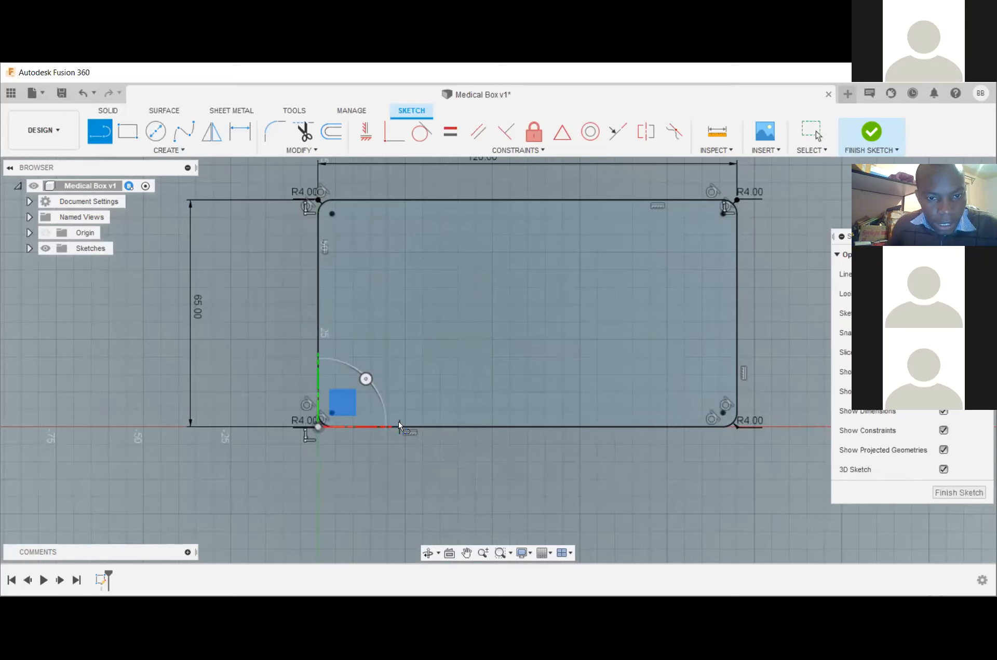
scroll(400, 425, "up", 1)
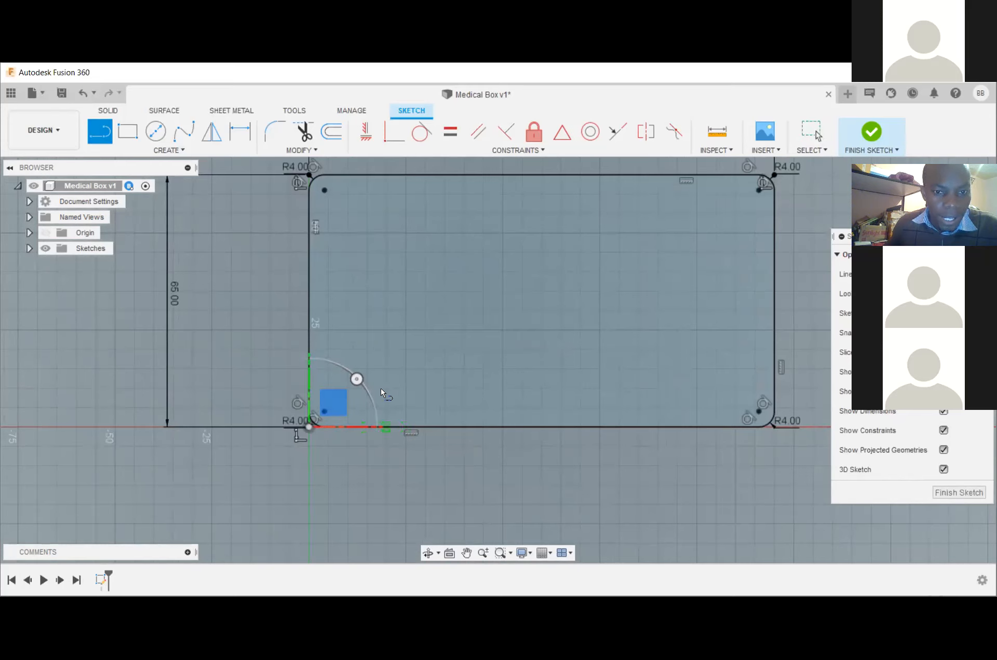
left_click(386, 427)
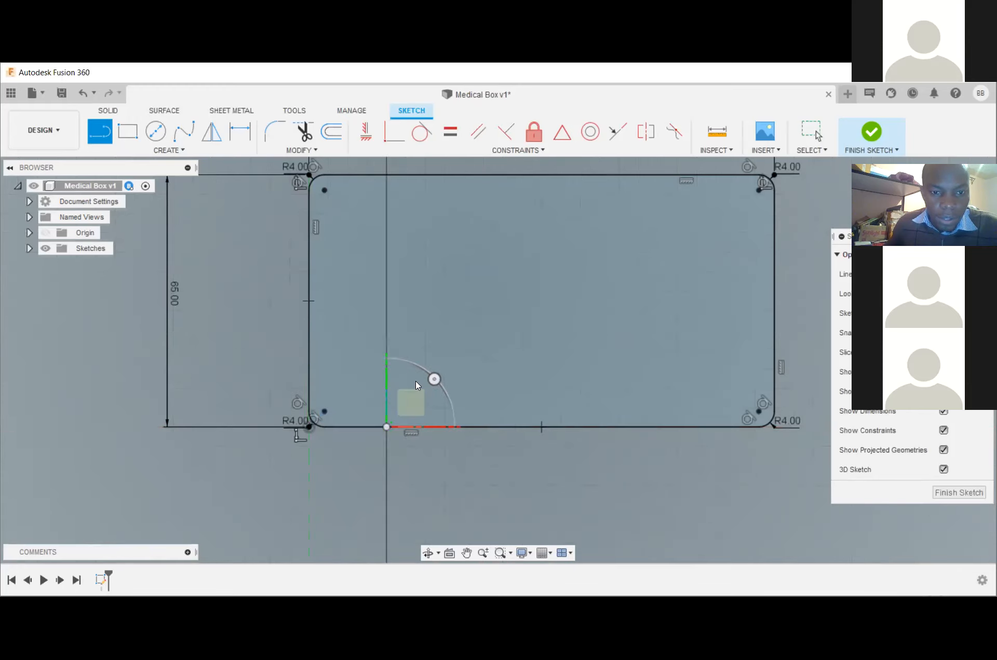
key("Escape")
- Sketch a three-sided notch outline about 60 mm wide and 10 mm high with lines, standing on the rectangle's lower edge
left_click(99, 133)
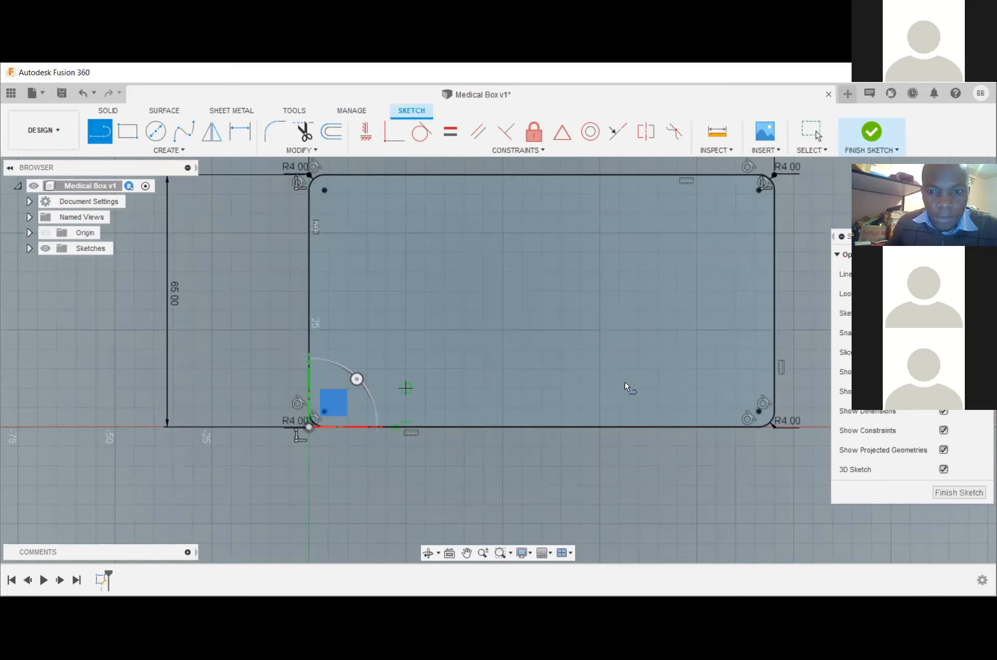
left_click(638, 428)
key("Escape")
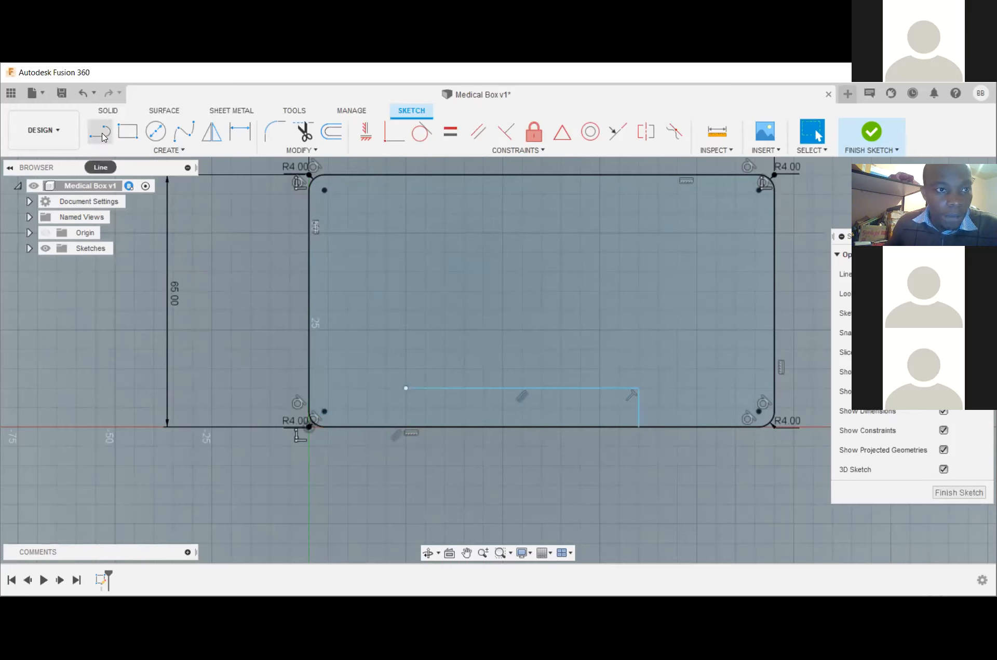
left_click(102, 136)
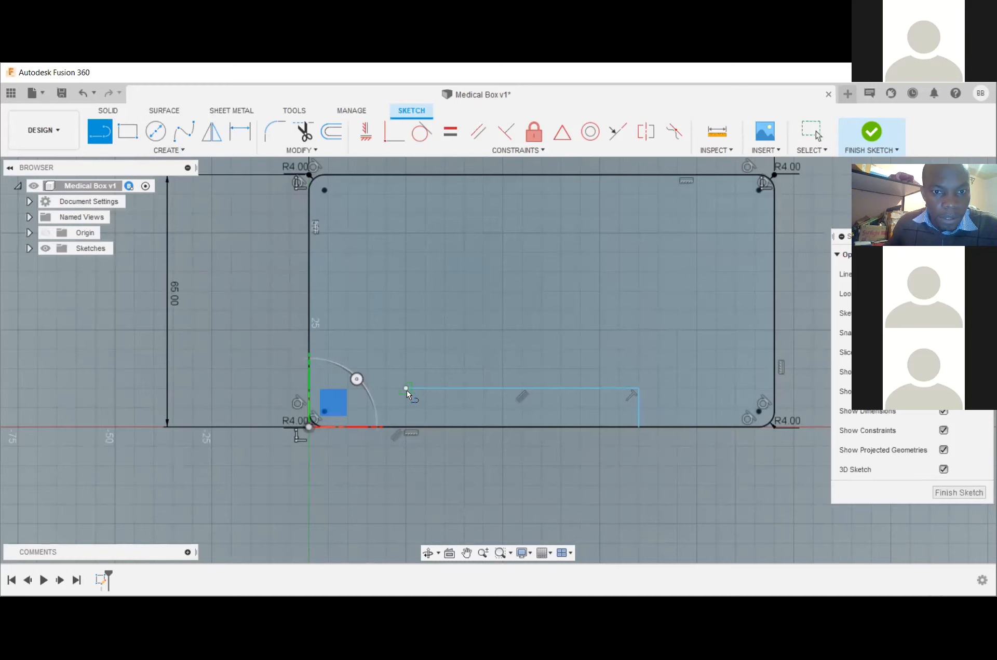
left_click(413, 426)
key("Escape")
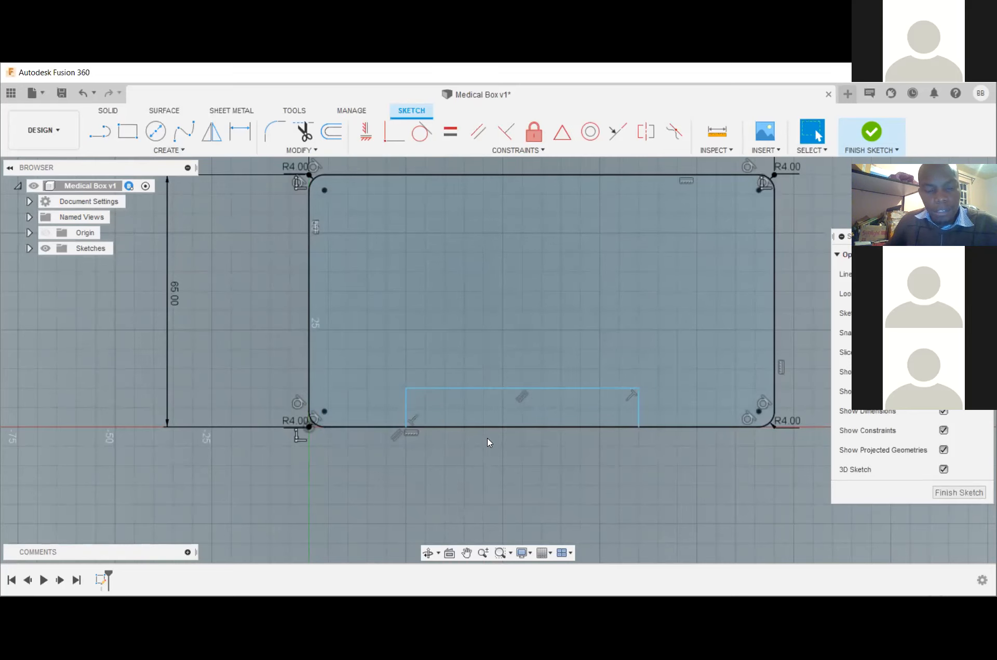
- Dimension the notch's right vertical side and set its height to 5 mm
scroll(487, 438, "up", 1)
scroll(487, 437, "down", 3)
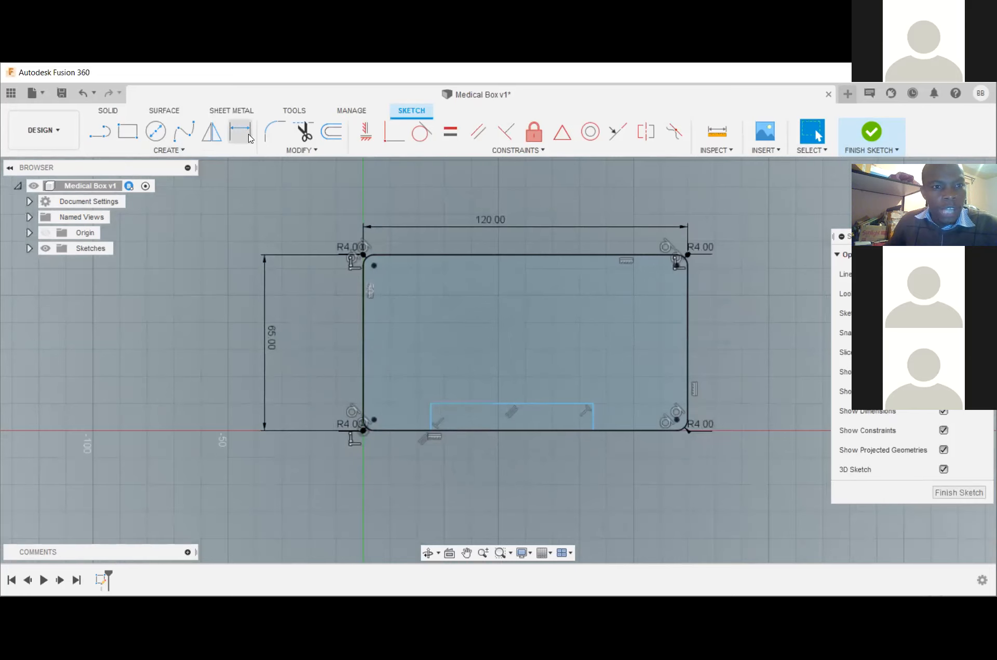
left_click(247, 134)
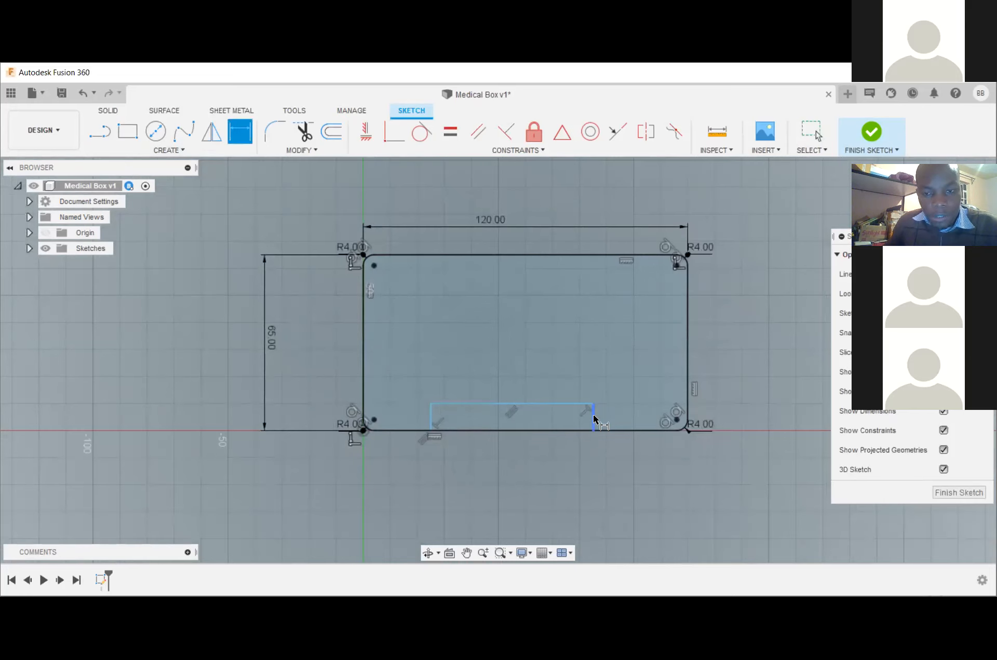
left_click(619, 417)
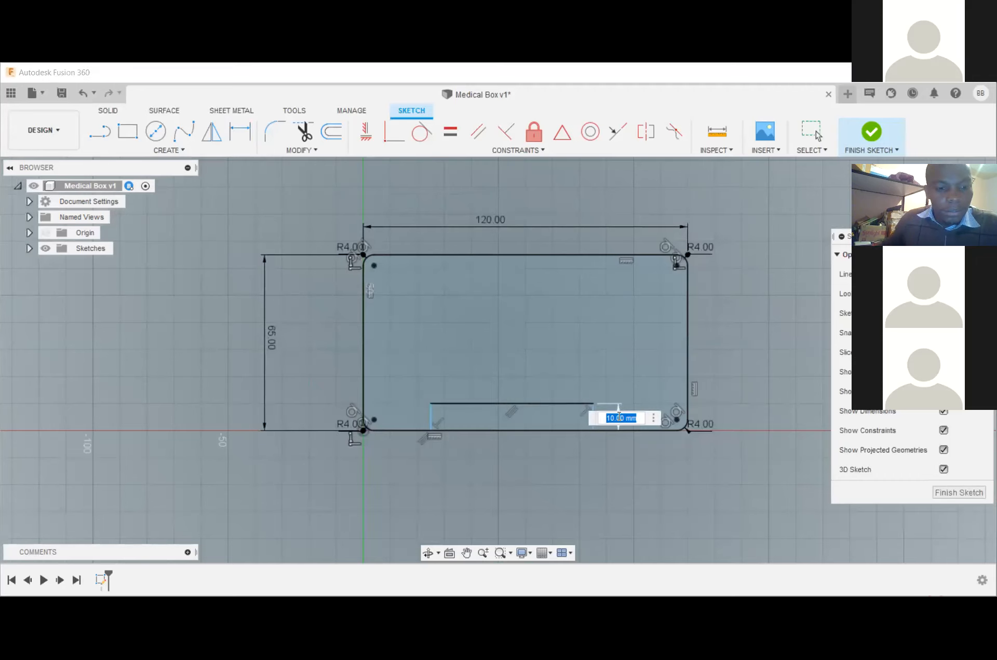
type("5")
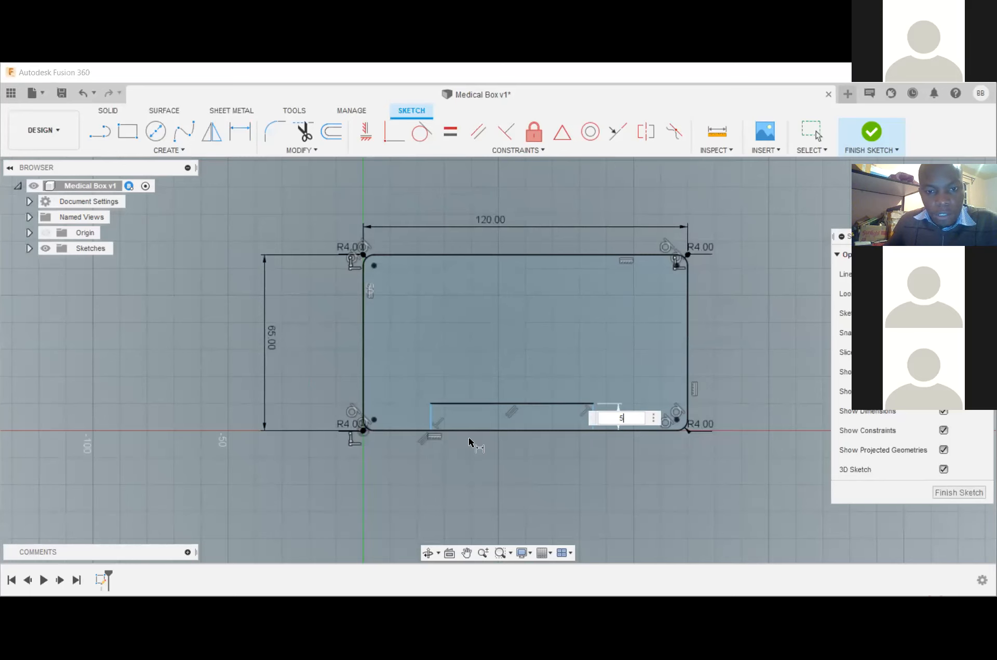
key("Return")
- Dimension the notch's horizontal line and set its width to 80 mm
scroll(468, 437, "down", 2)
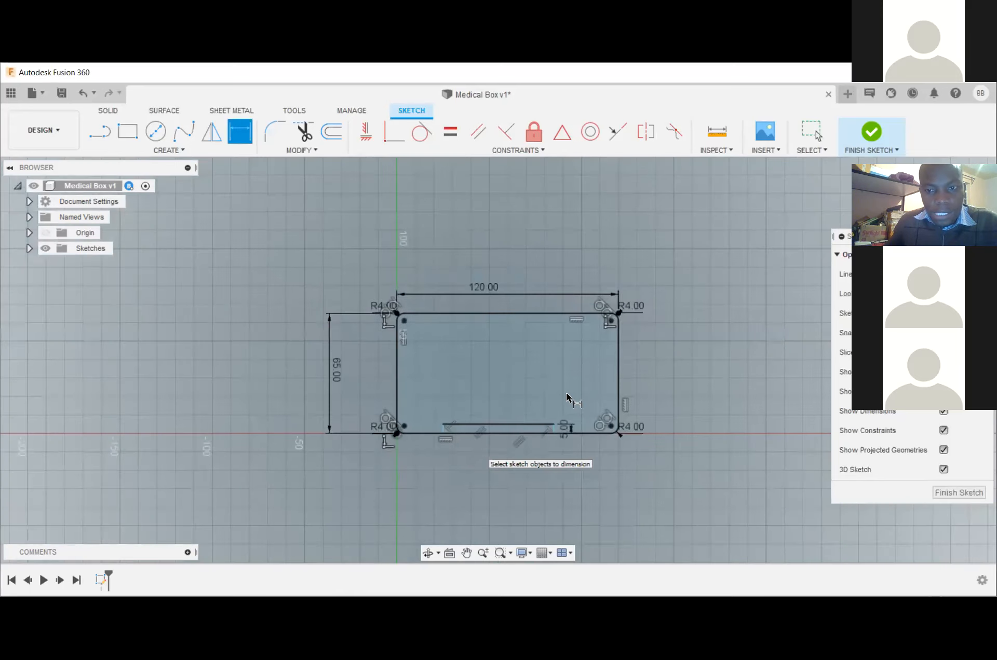
scroll(470, 437, "up", 3)
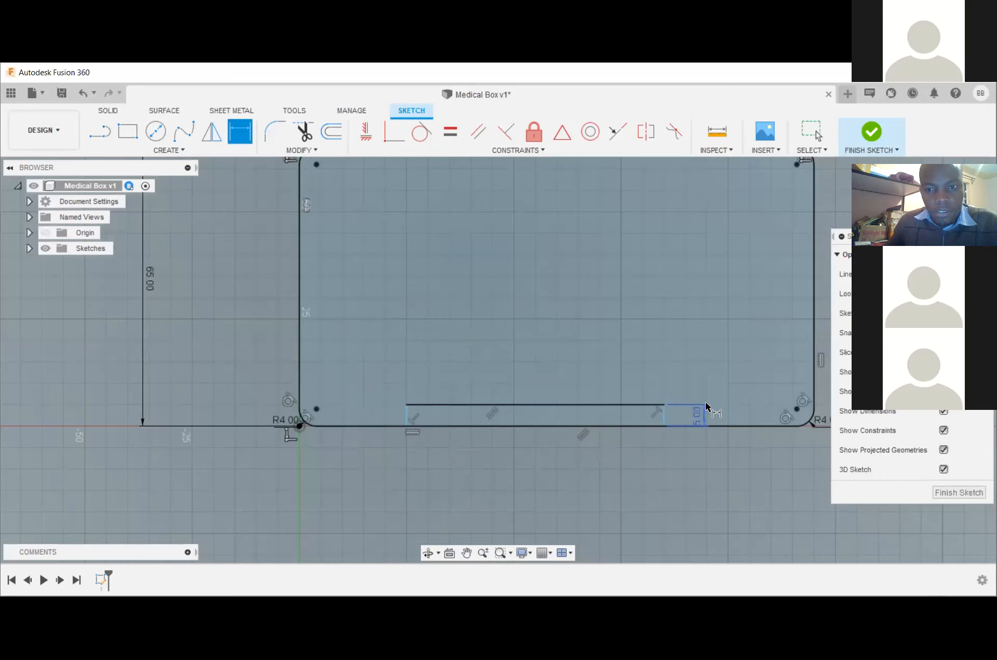
left_click(536, 401)
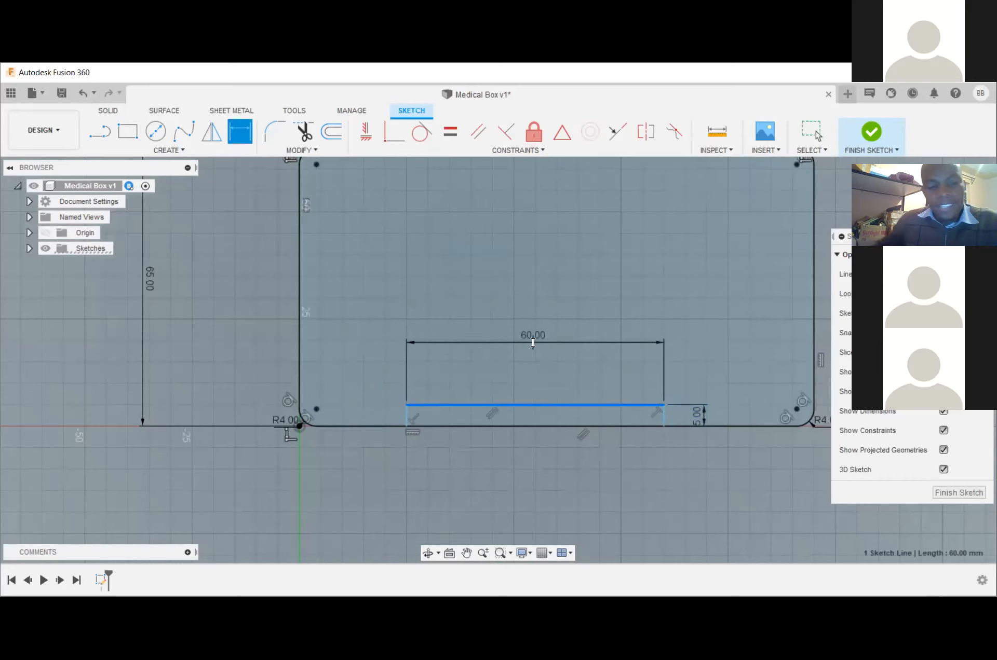
left_click(533, 343)
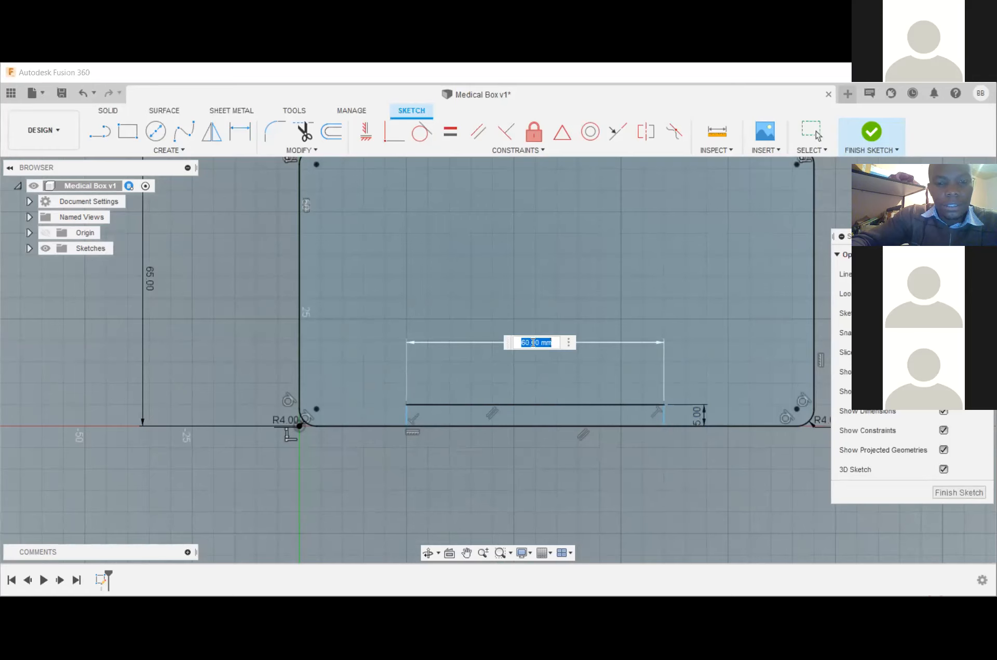
type("30")
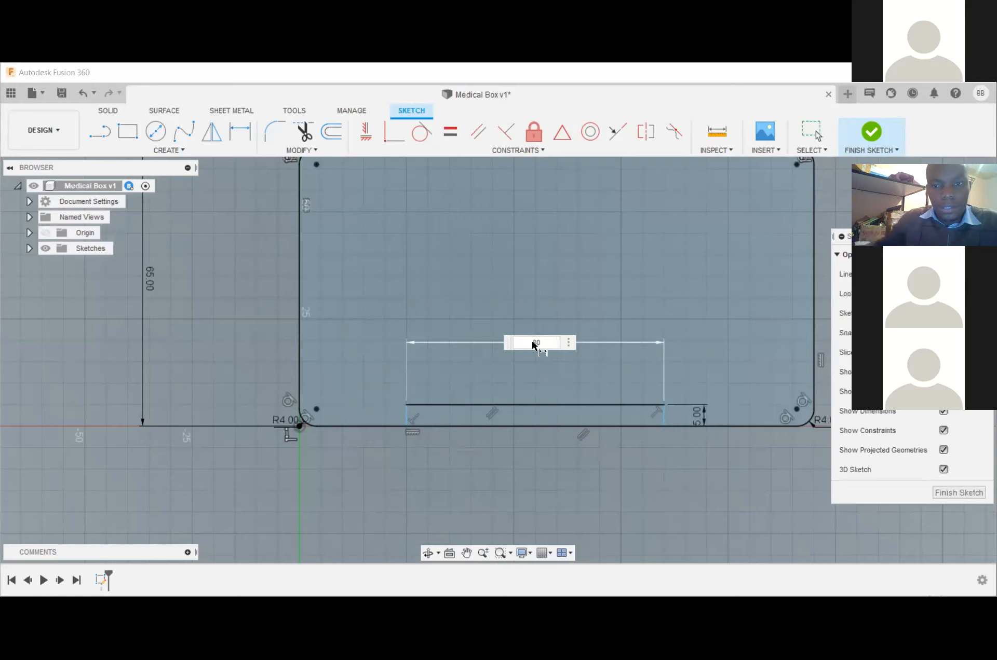
key("Return")
- Dimension the distance between the rectangle's left side and the notch's left side, setting it to 20 mm
scroll(429, 412, "down", 2)
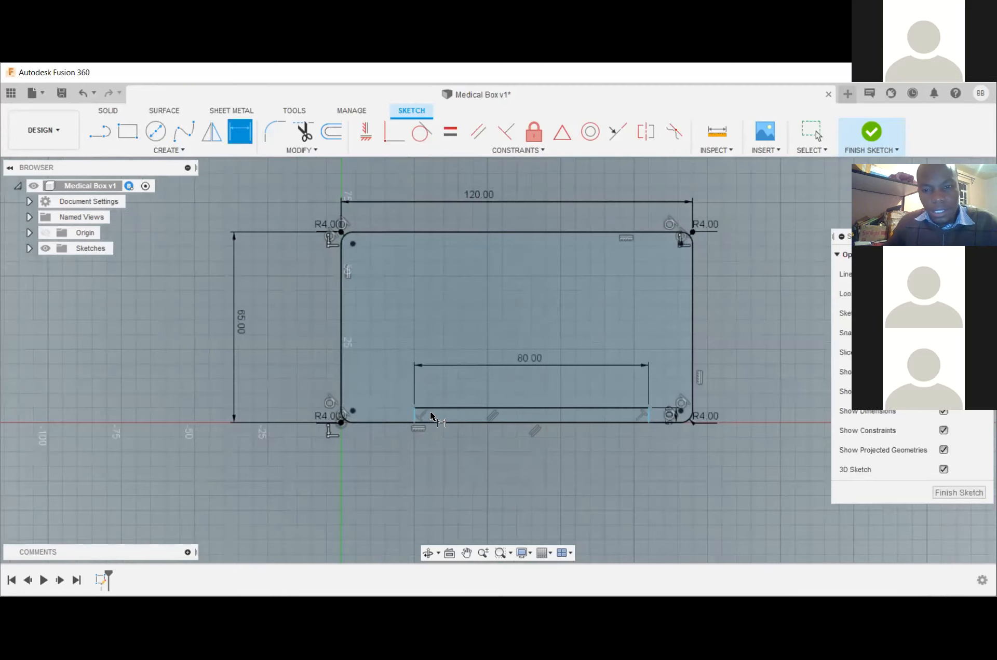
scroll(543, 402, "up", 2)
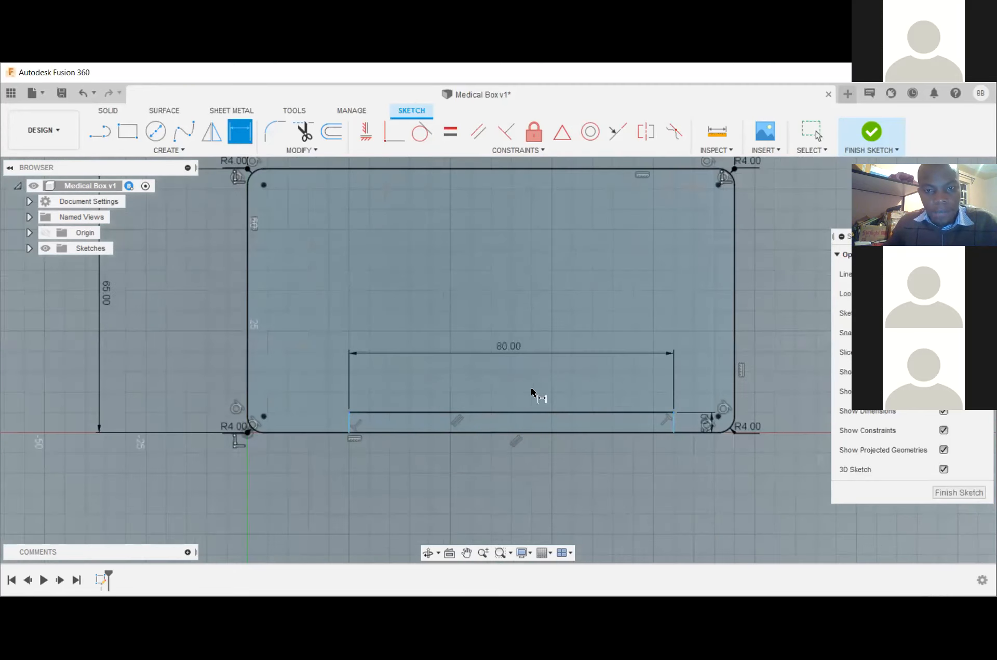
scroll(517, 357, "down", 1)
scroll(516, 355, "down", 2)
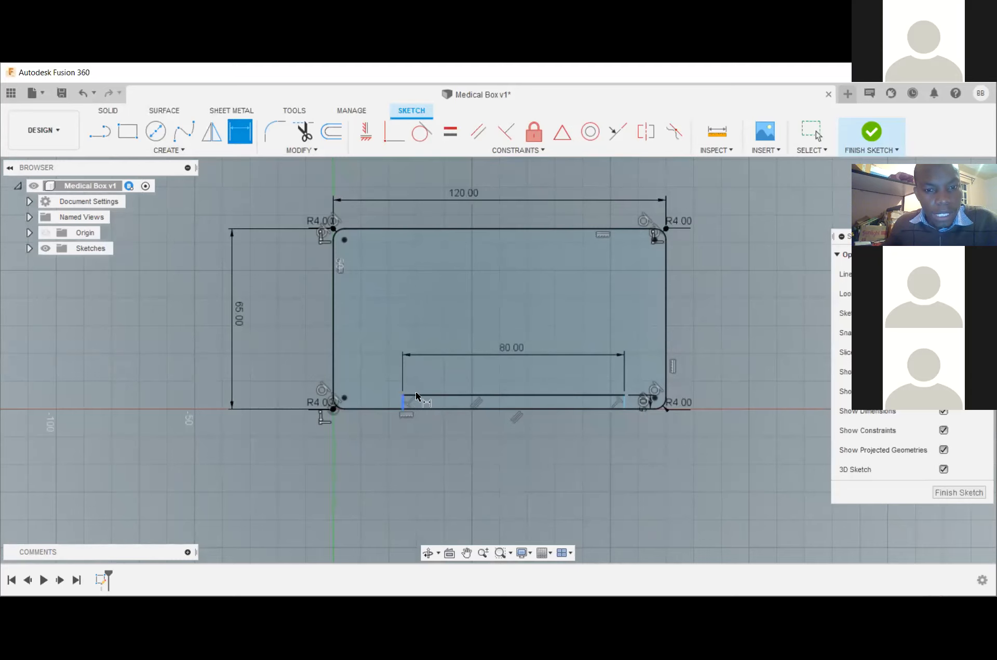
scroll(336, 356, "up", 3)
left_click(326, 358)
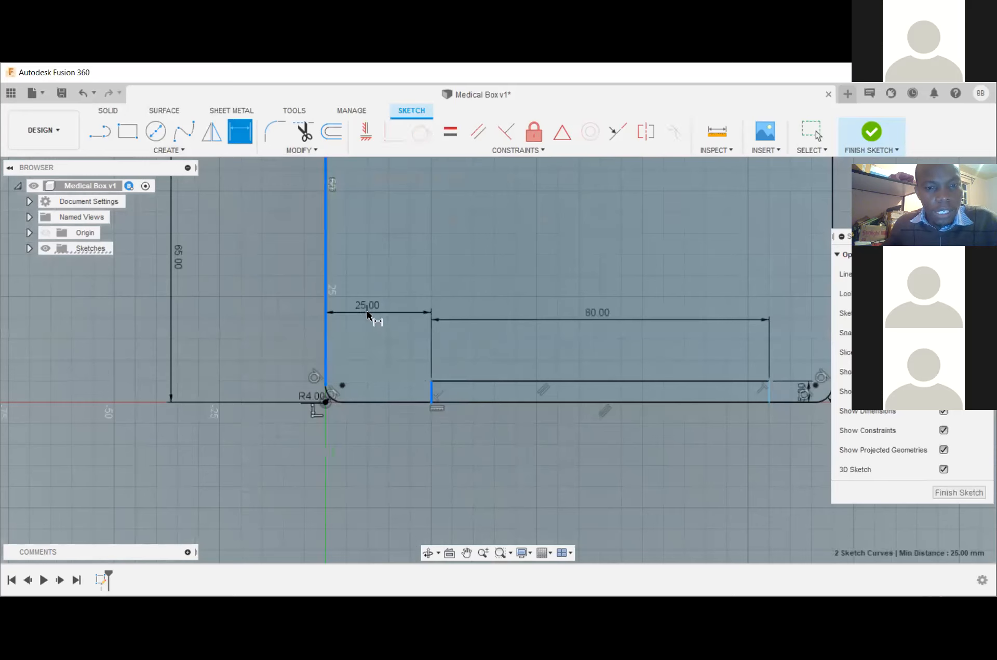
left_click(366, 310)
type("10")
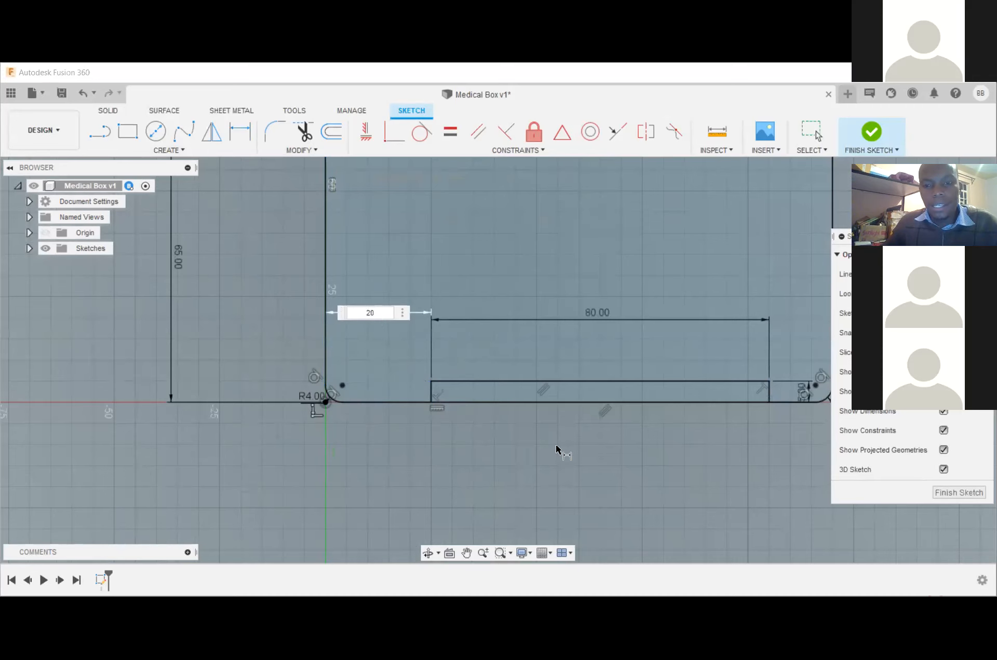
key("Return")
- Trim the rectangle's lower edge between the two notch sides and finish the sketch
scroll(557, 450, "down", 3)
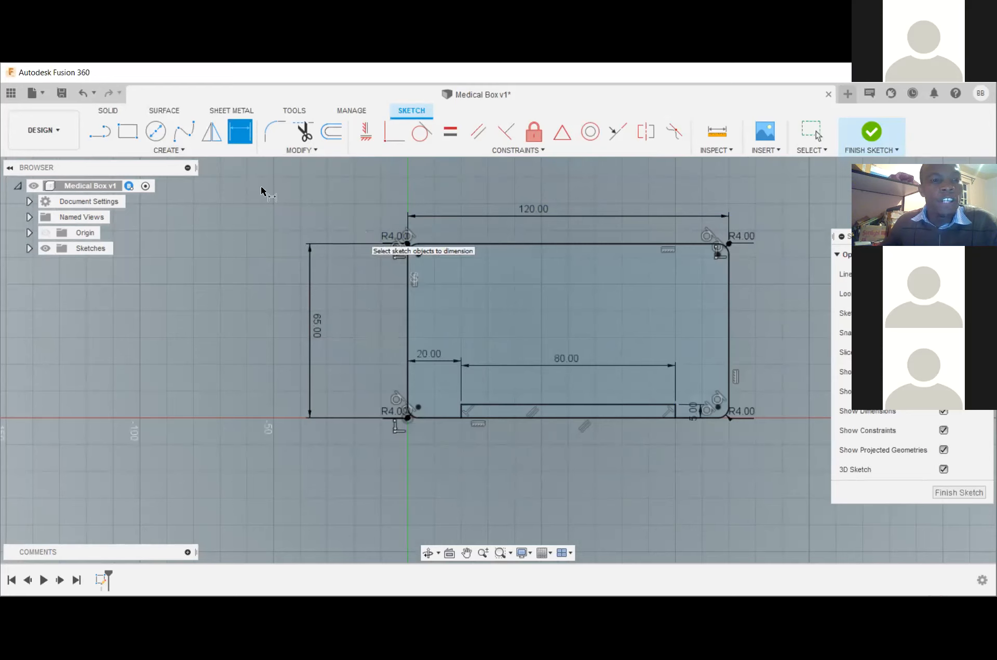
left_click(313, 151)
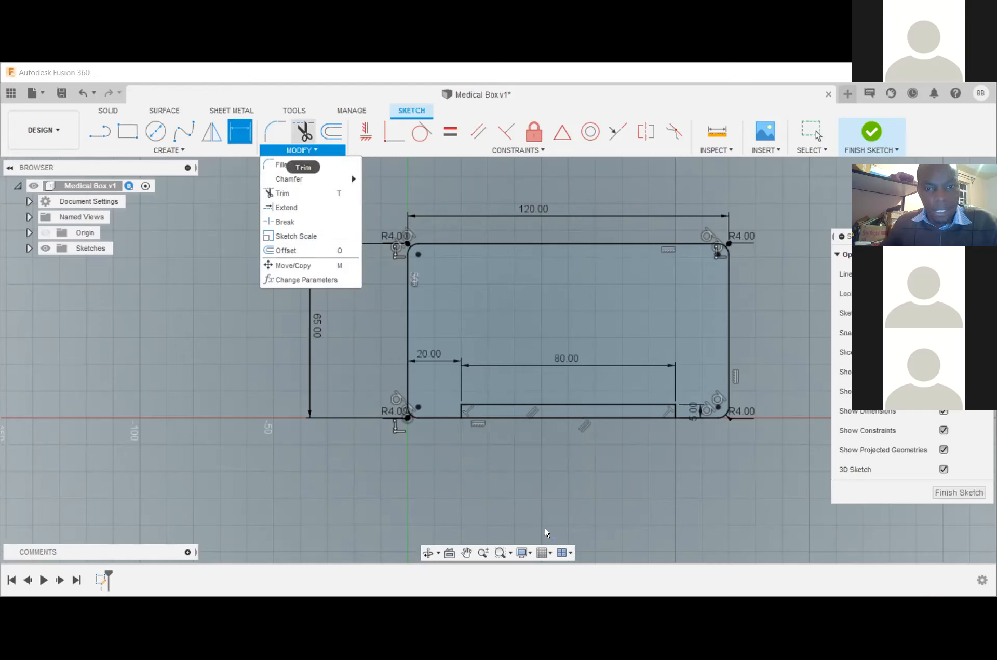
key("t")
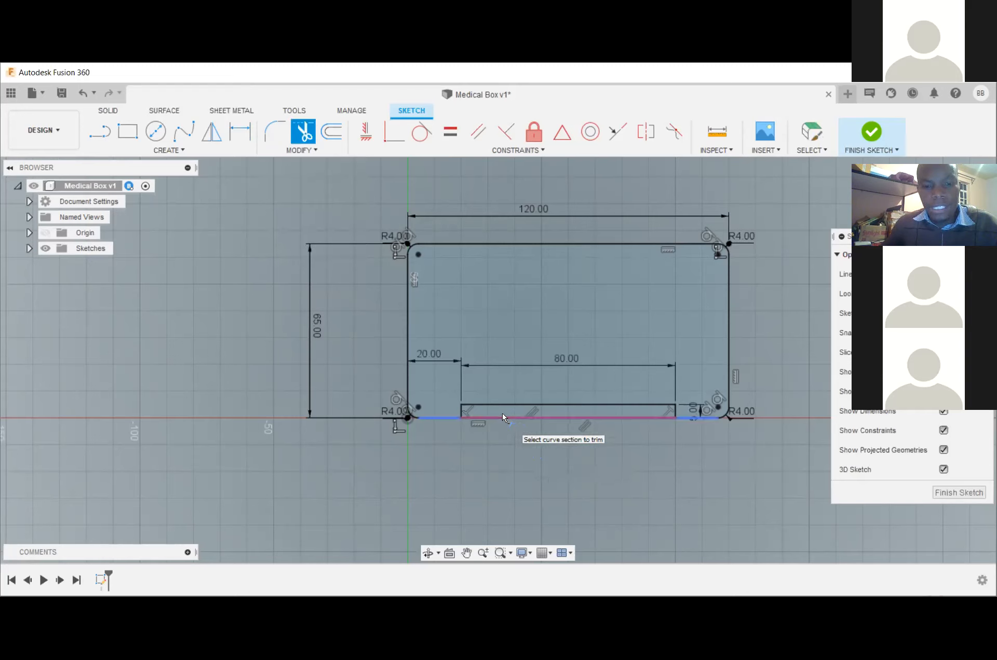
left_click(541, 460)
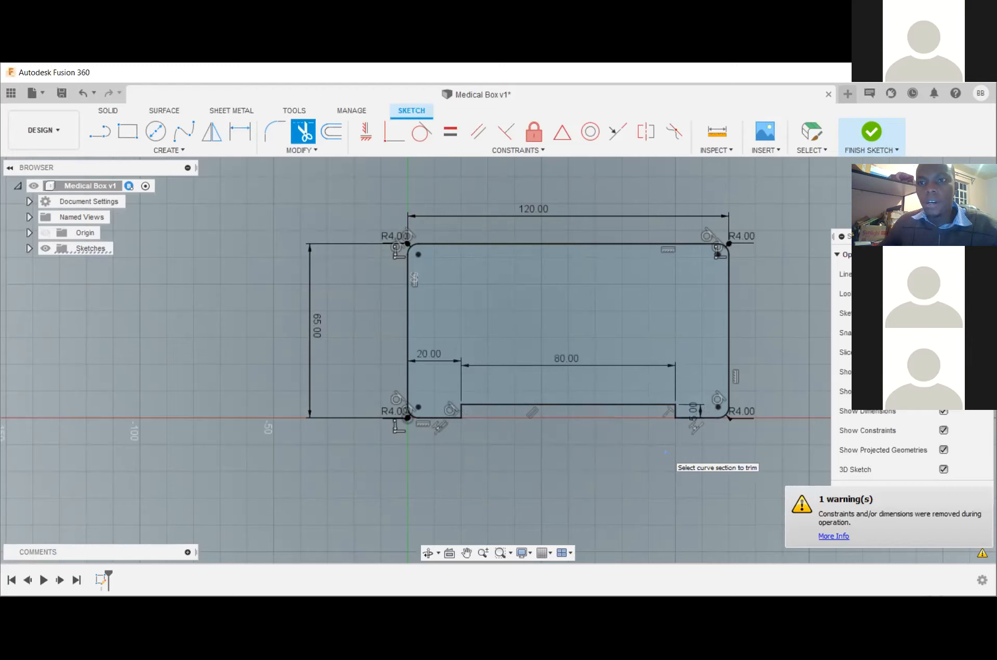
left_click(866, 133)
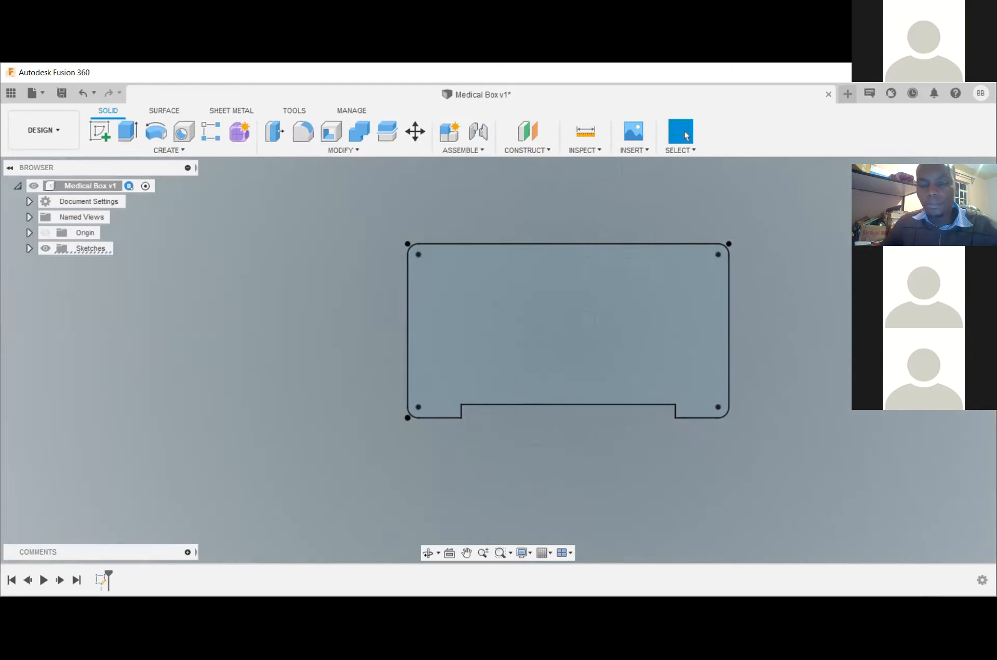
- Extrude the notched base profile upward by 50 mm to form the solid box body
mouse_move(498, 360)
middle_mouse_down("shift")
mouse_move(496, 265)
mouse_move(447, 353)
mouse_move(425, 359)
mouse_move(424, 337)
mouse_move(423, 358)
mouse_move(407, 360)
mouse_move(403, 374)
middle_mouse_up("shift")
middle_click_drag(675, 451, 679, 450, "shift")
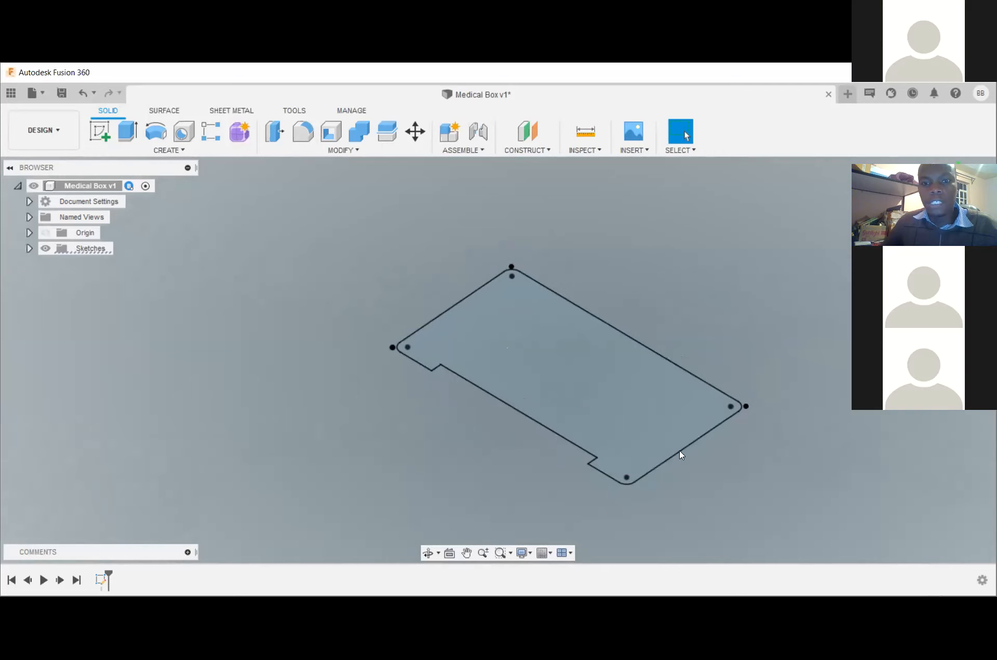
left_click(135, 139)
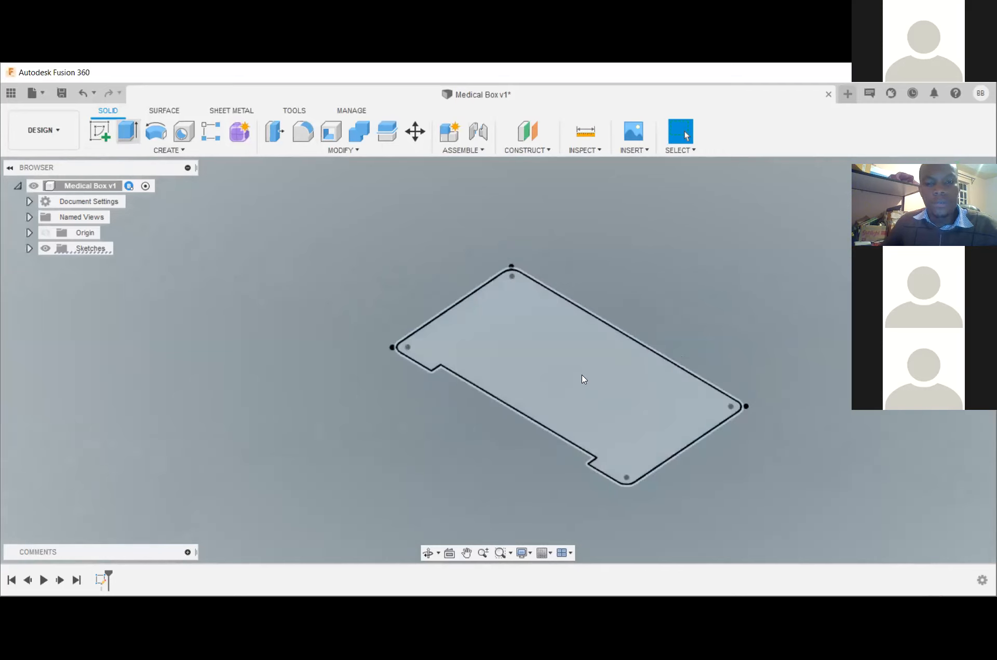
key("e")
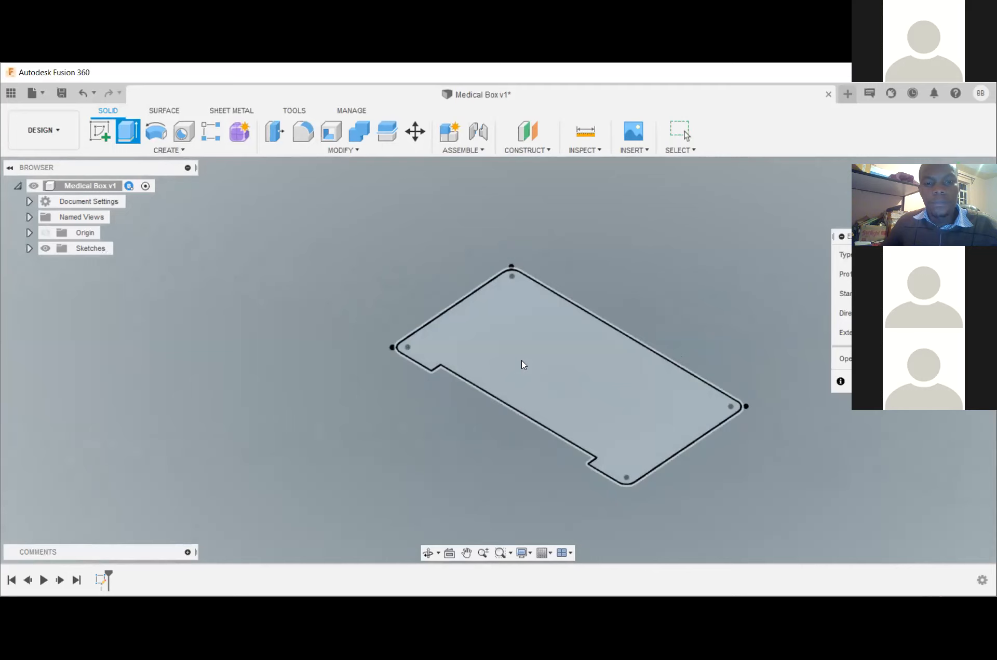
left_click(571, 355)
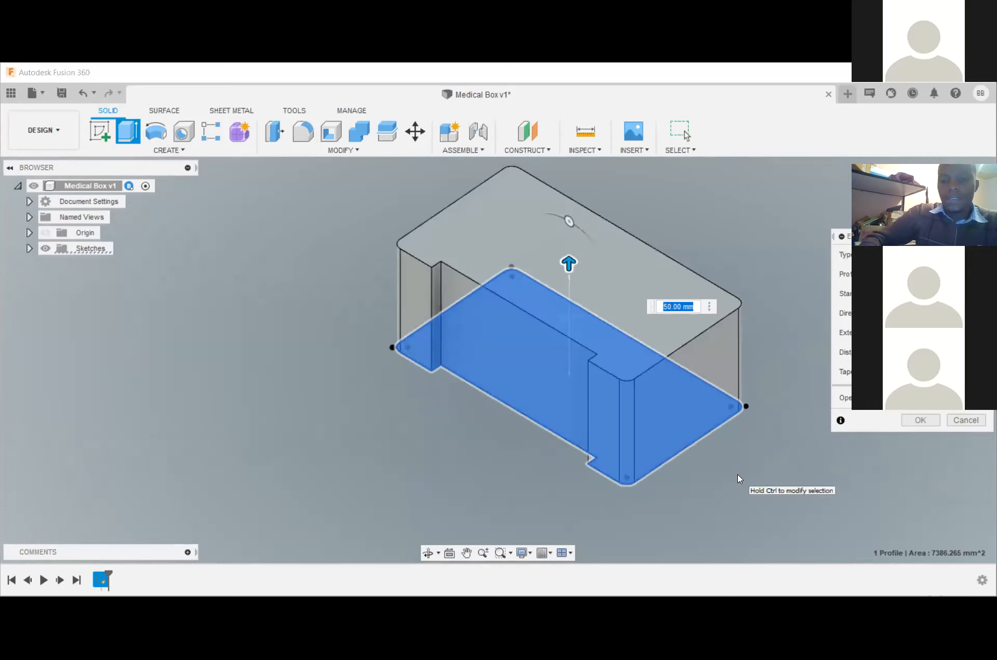
key("Return")
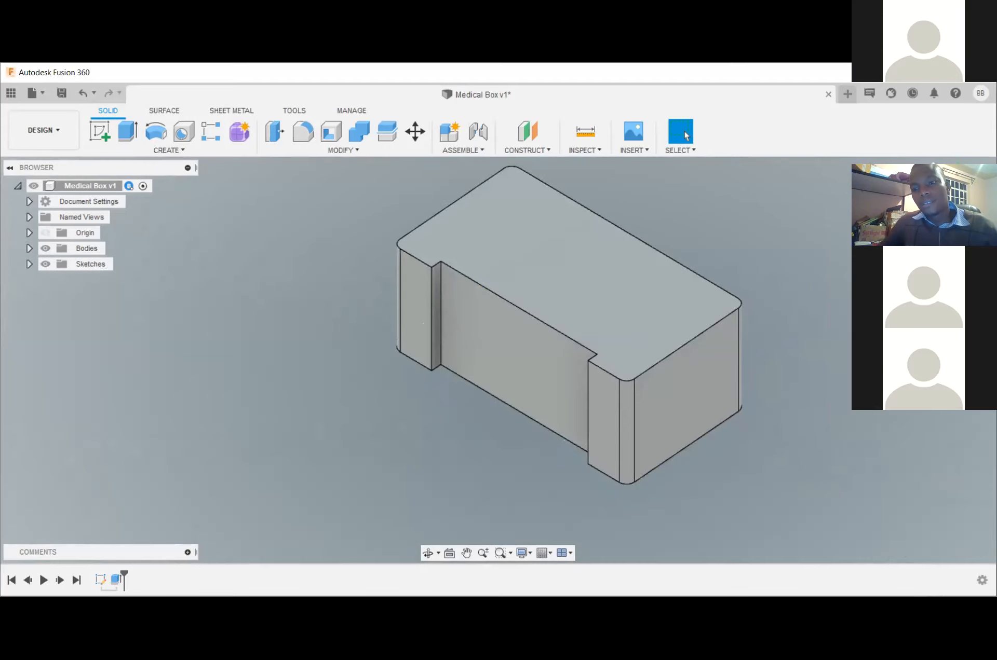
- Examine the extruded box's notched front, end face and top from several angles
mouse_move(498, 360)
middle_mouse_down("shift")
mouse_move(447, 356)
mouse_move(446, 428)
mouse_move(483, 413)
mouse_move(509, 418)
mouse_move(467, 392)
mouse_move(457, 366)
mouse_move(453, 421)
mouse_move(490, 363)
mouse_move(488, 390)
mouse_move(449, 391)
mouse_move(464, 341)
middle_mouse_up("shift")
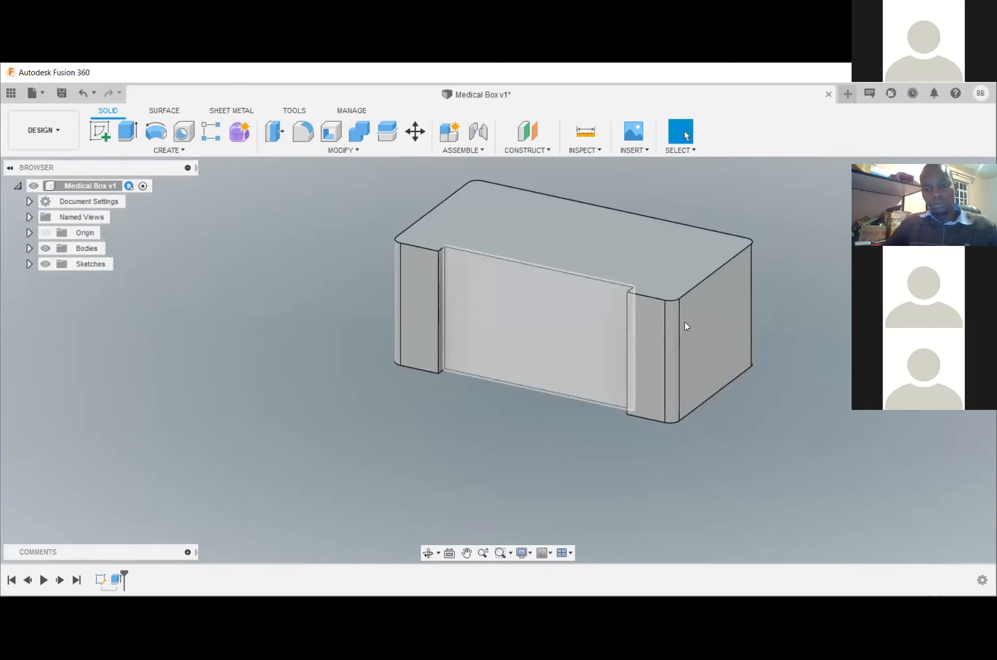
scroll(729, 327, "up", 2)
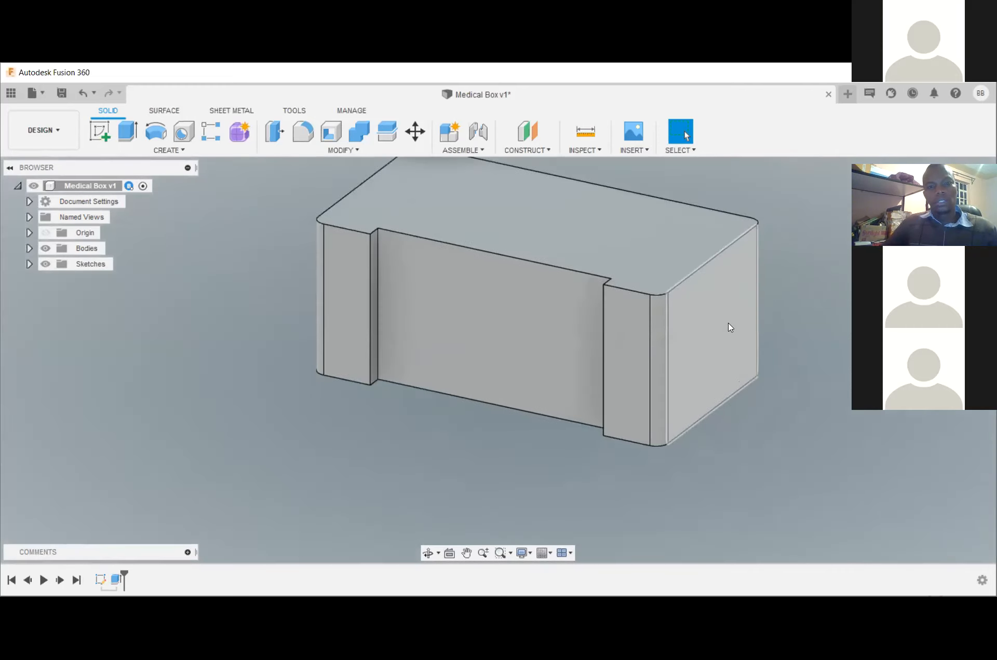
scroll(729, 327, "down", 1)
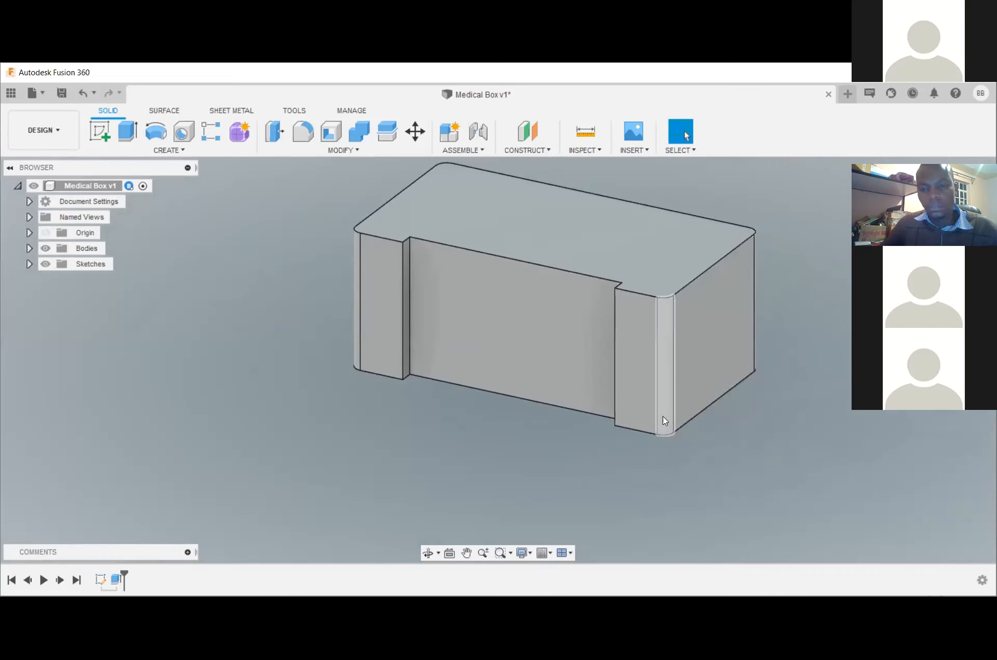
middle_click_drag(498, 359, 498, 305, "shift")
middle_click_drag(711, 296, 682, 372, "shift")
scroll(681, 372, "up", 1)
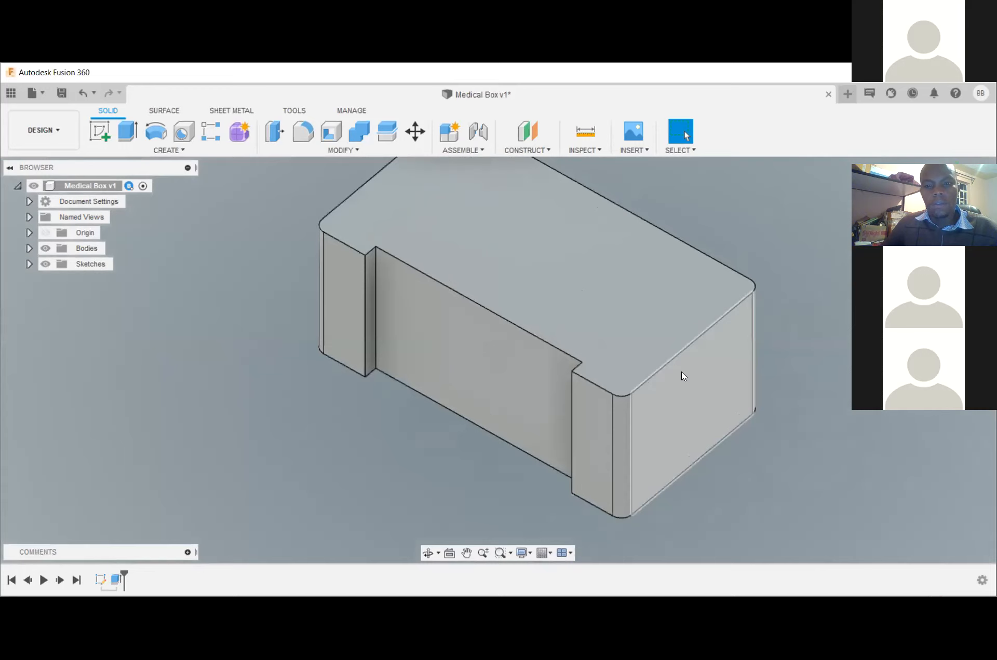
scroll(682, 371, "down", 1)
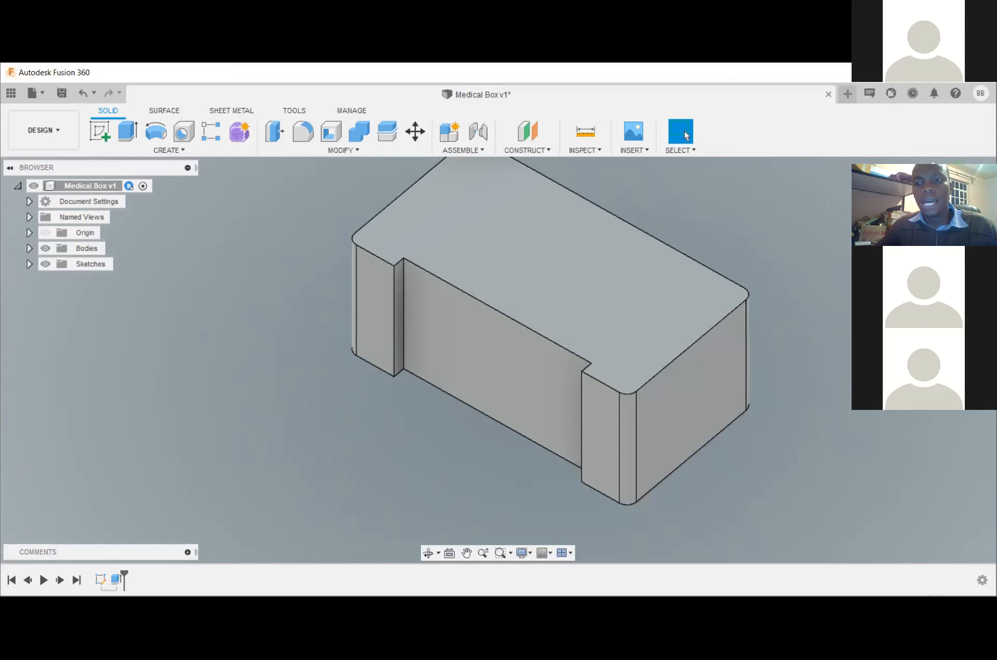
middle_click_drag(497, 358, 494, 280, "shift")
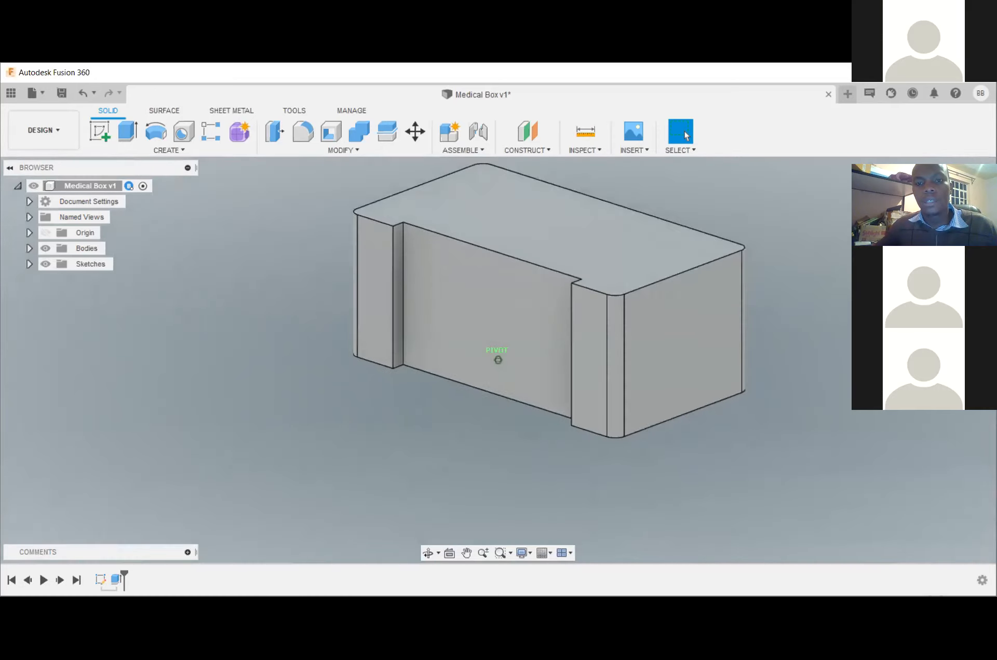
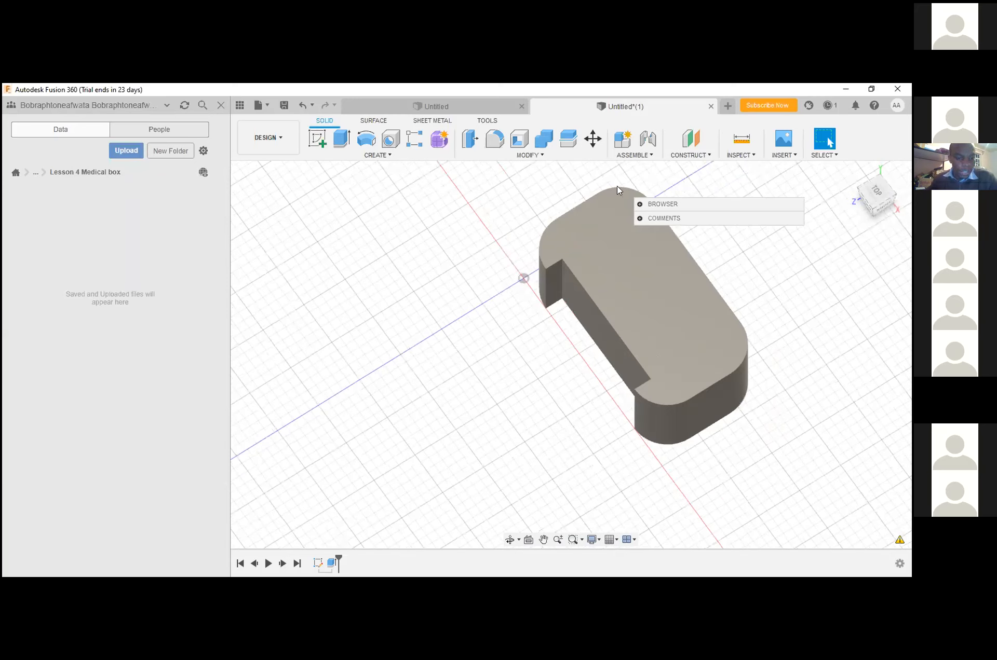
scroll(528, 549, "down", 1)
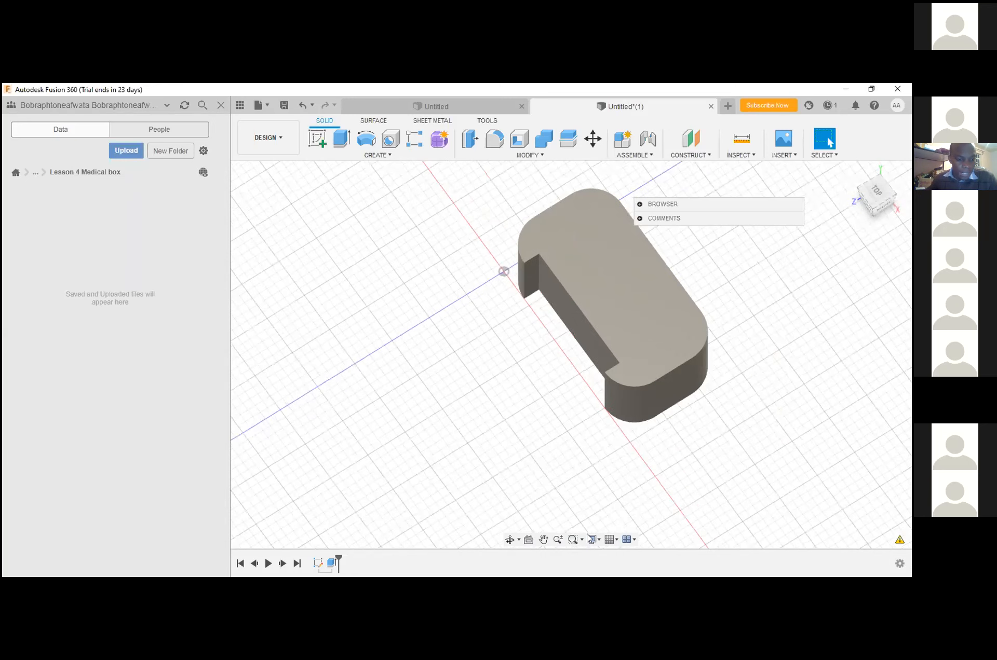
left_click(322, 583)
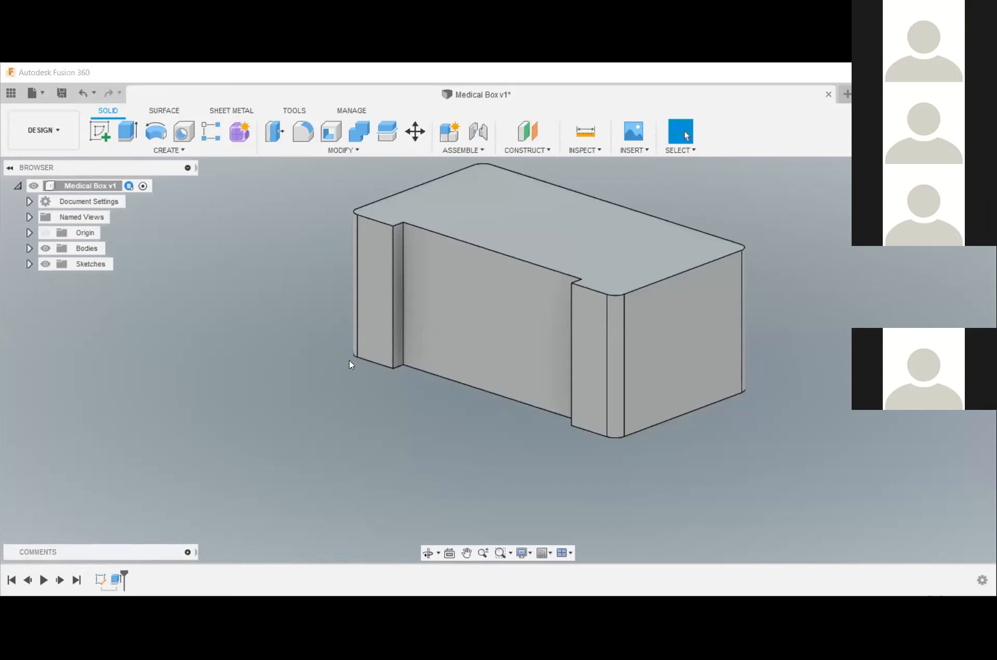
- Open the box's base sketch for editing to review its dimensions and constraints, and return to the solid model
left_click(97, 577)
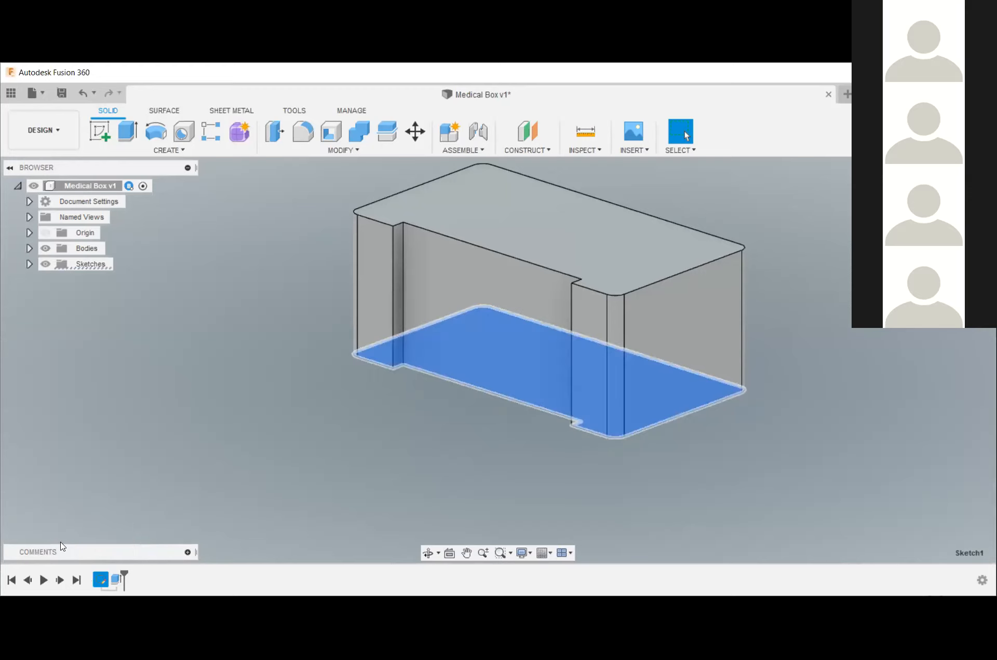
double_click(102, 578)
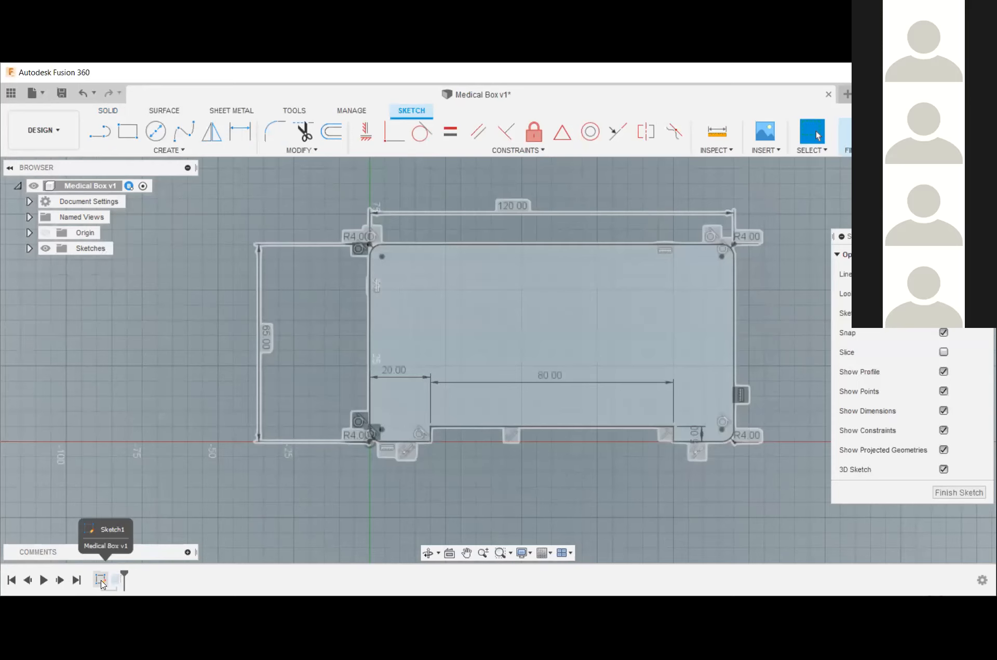
right_click(101, 581)
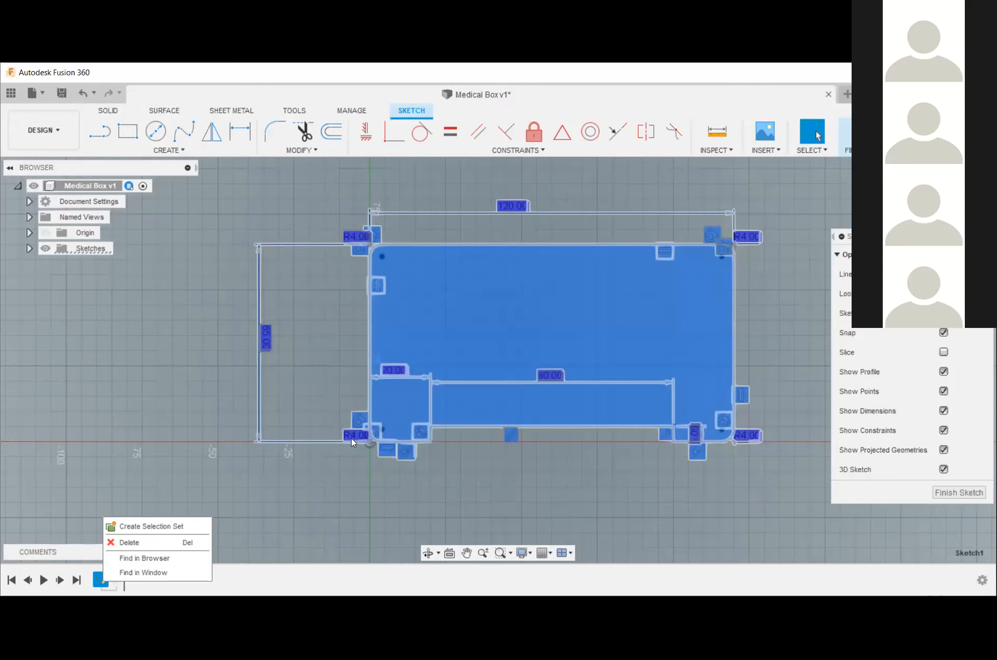
left_click(353, 466)
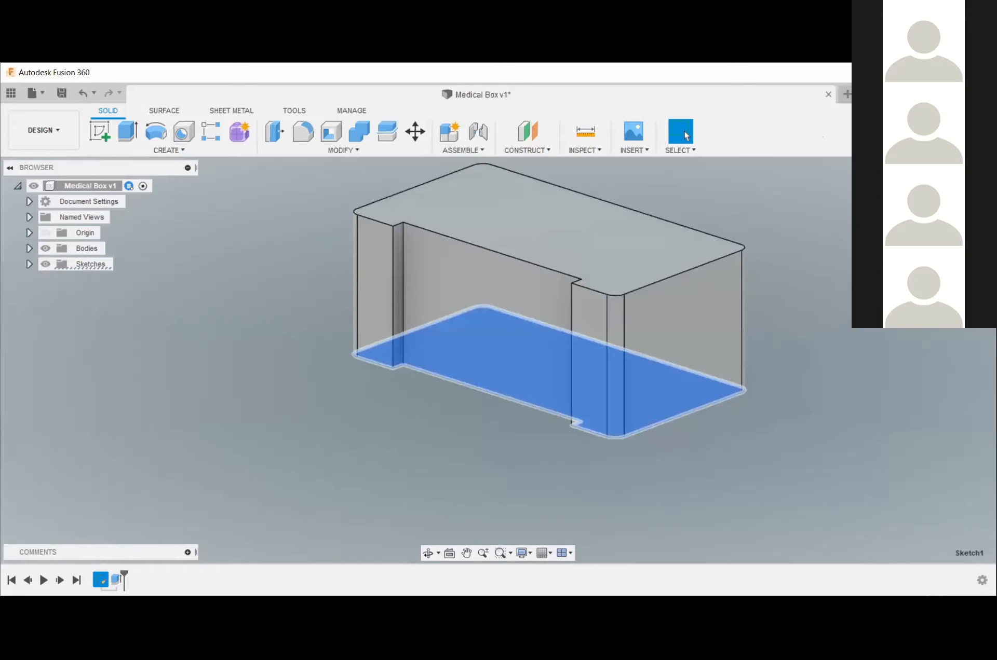
mouse_move(878, 275)
middle_mouse_down("shift")
mouse_move(833, 327)
mouse_move(809, 277)
middle_mouse_up("shift")
left_click(809, 277)
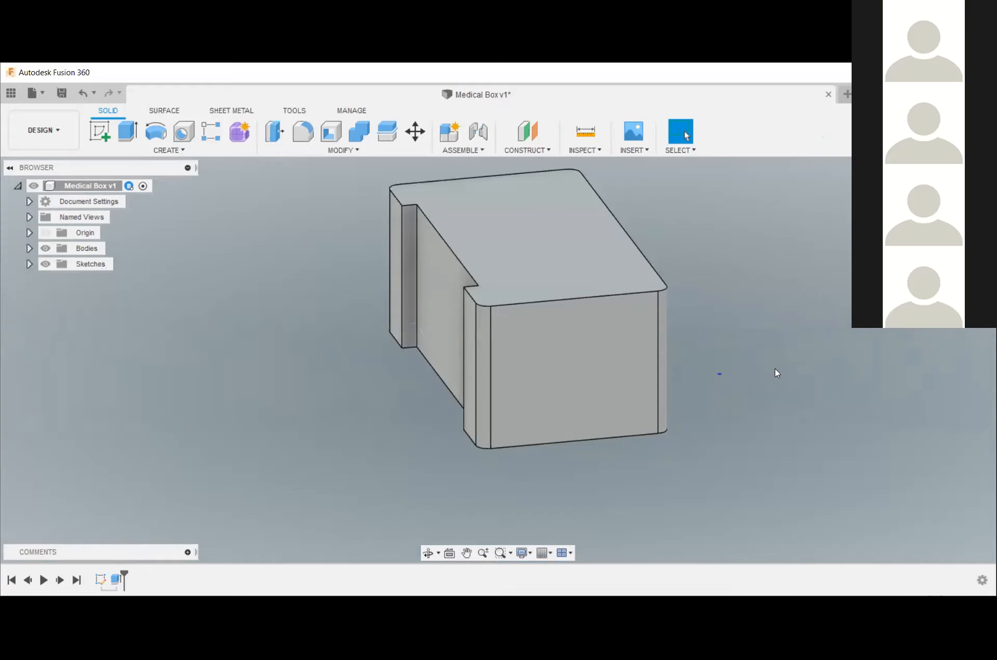
- Examine the box's top and notched front face, and review the available construction plane, axis and point commands
mouse_move(497, 360)
middle_mouse_down("shift")
mouse_move(560, 359)
mouse_move(613, 319)
mouse_move(615, 384)
middle_mouse_up("shift")
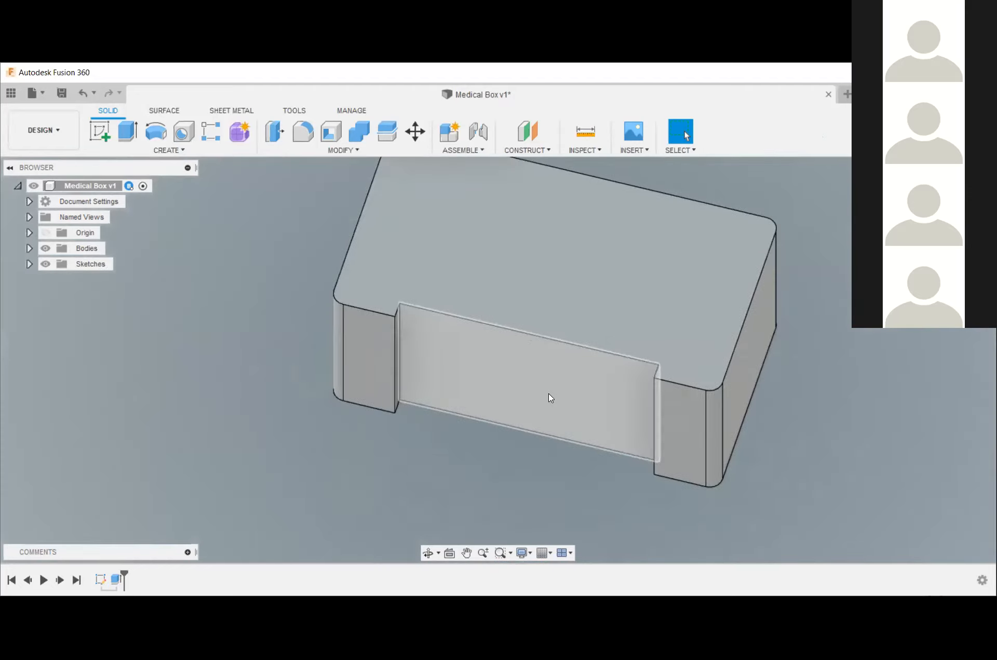
scroll(549, 397, "down", 2)
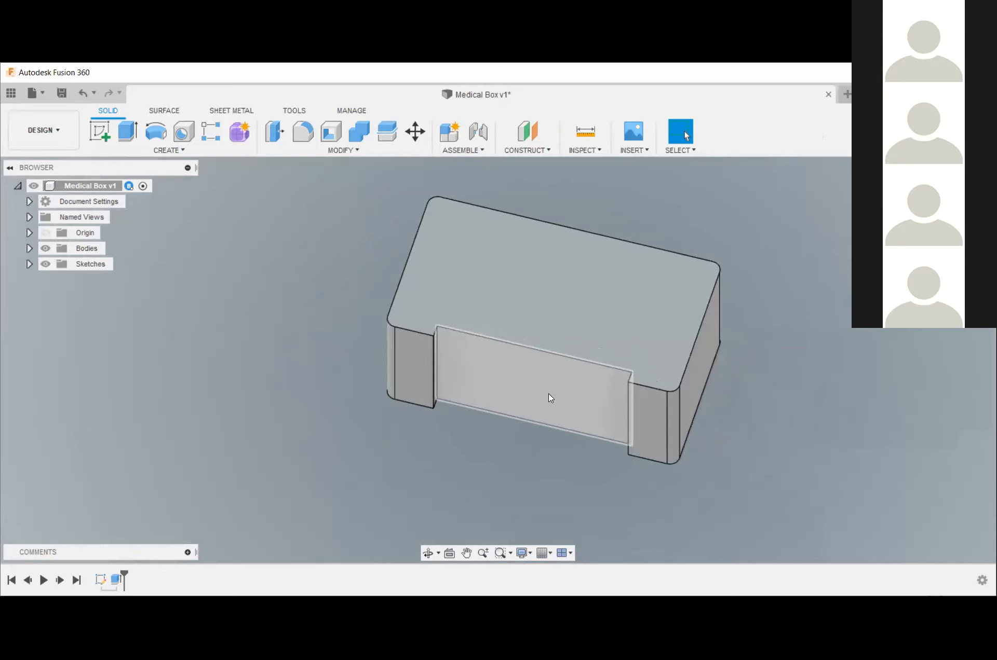
scroll(549, 394, "down", 1)
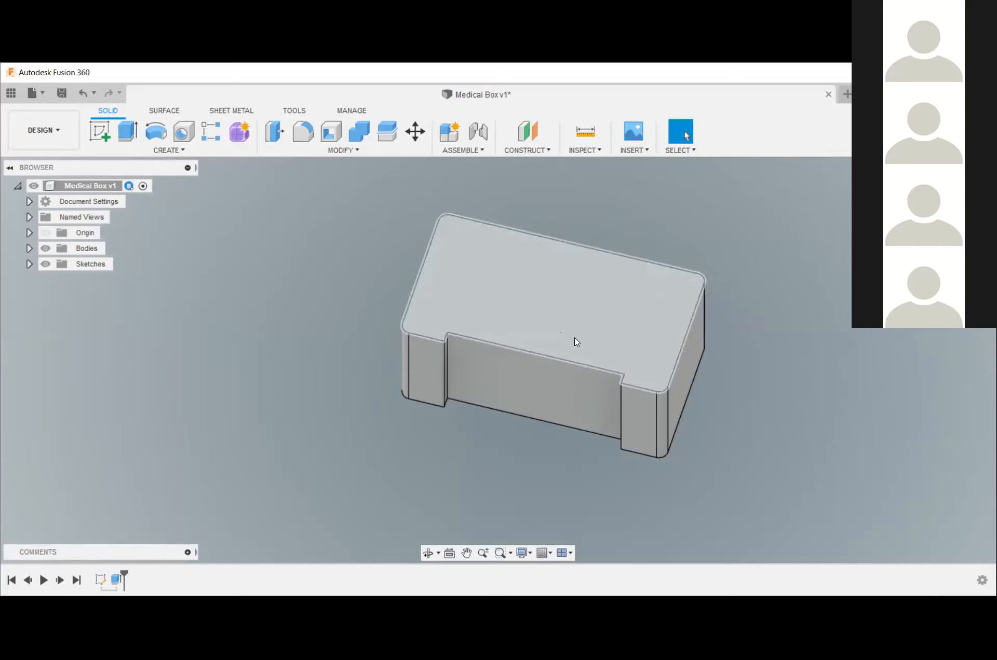
scroll(557, 327, "down", 1)
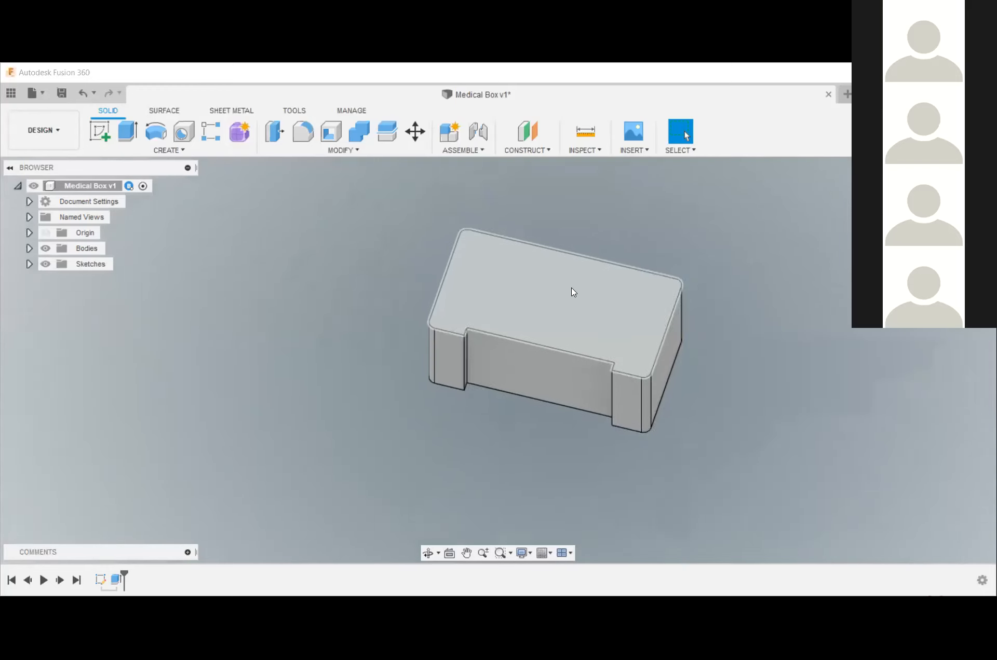
scroll(572, 293, "up", 2)
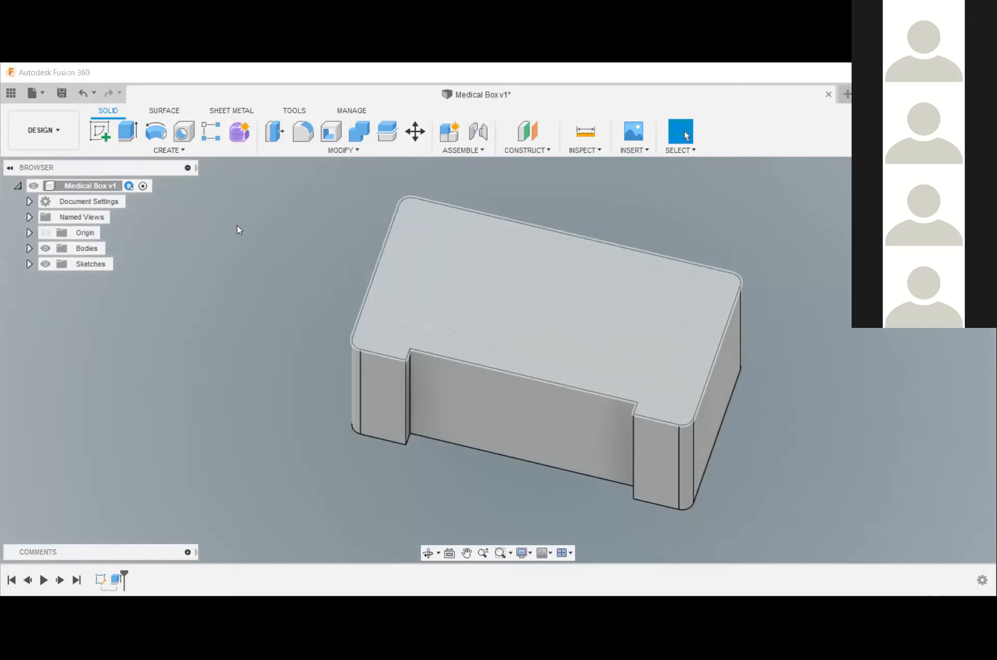
scroll(598, 295, "down", 2)
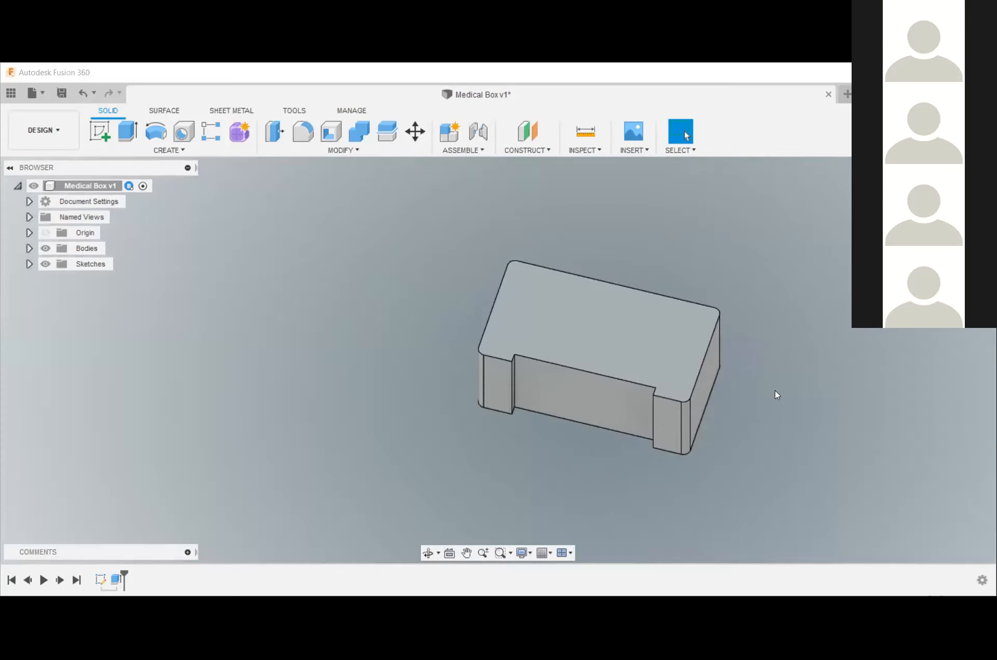
scroll(754, 390, "up", 1)
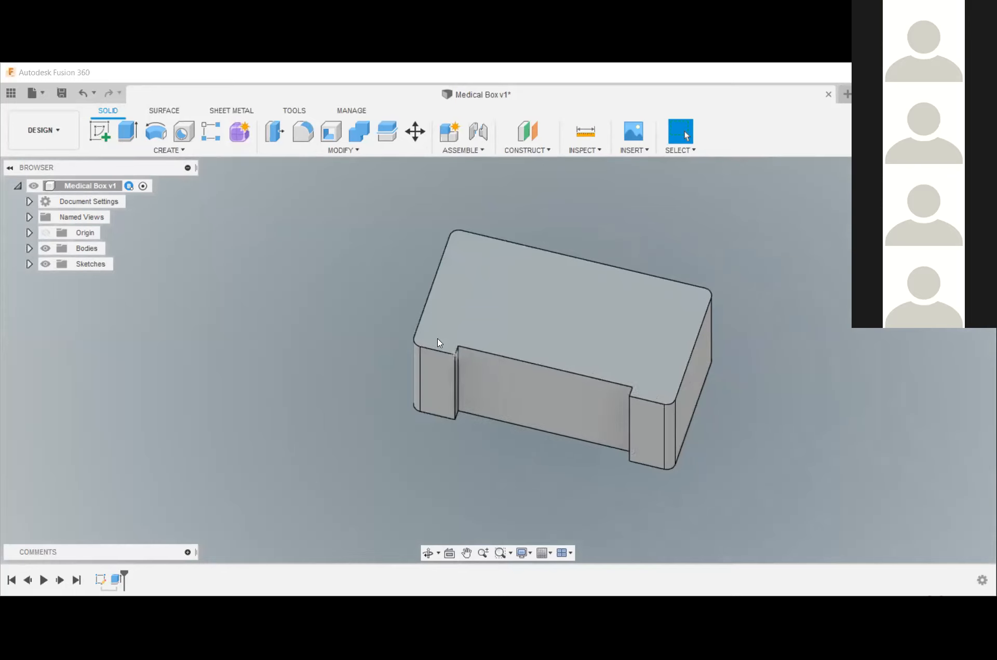
scroll(436, 339, "up", 3)
scroll(455, 304, "down", 3)
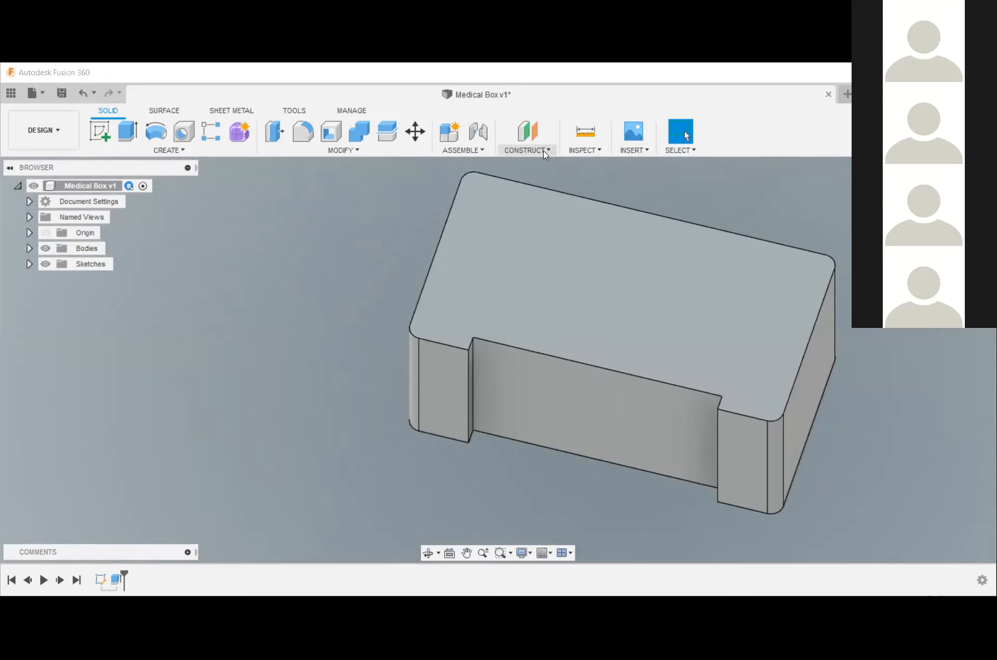
left_click(543, 150)
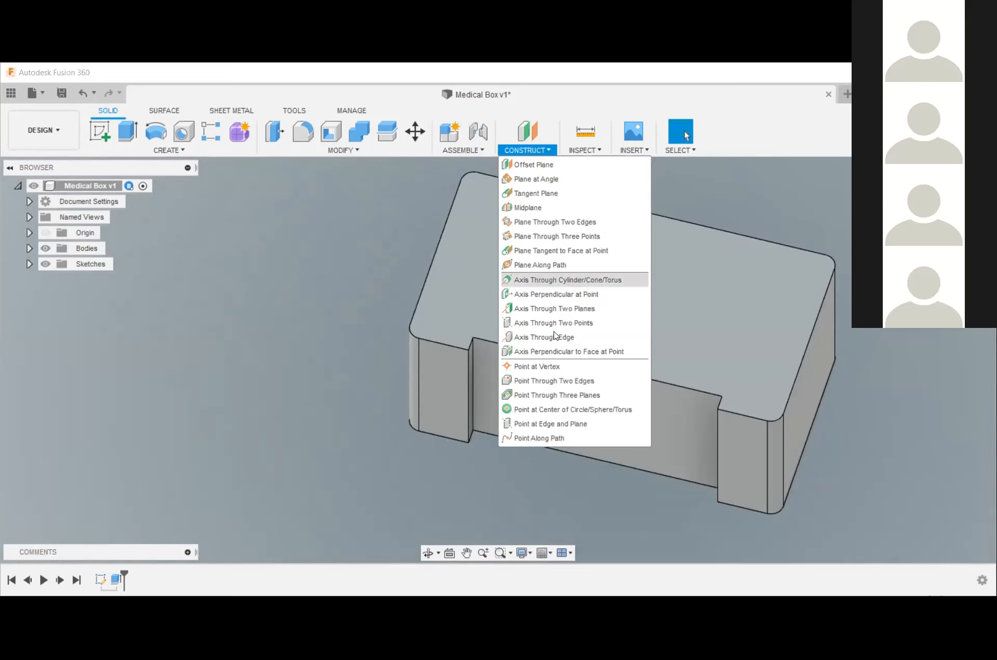
left_click(467, 527)
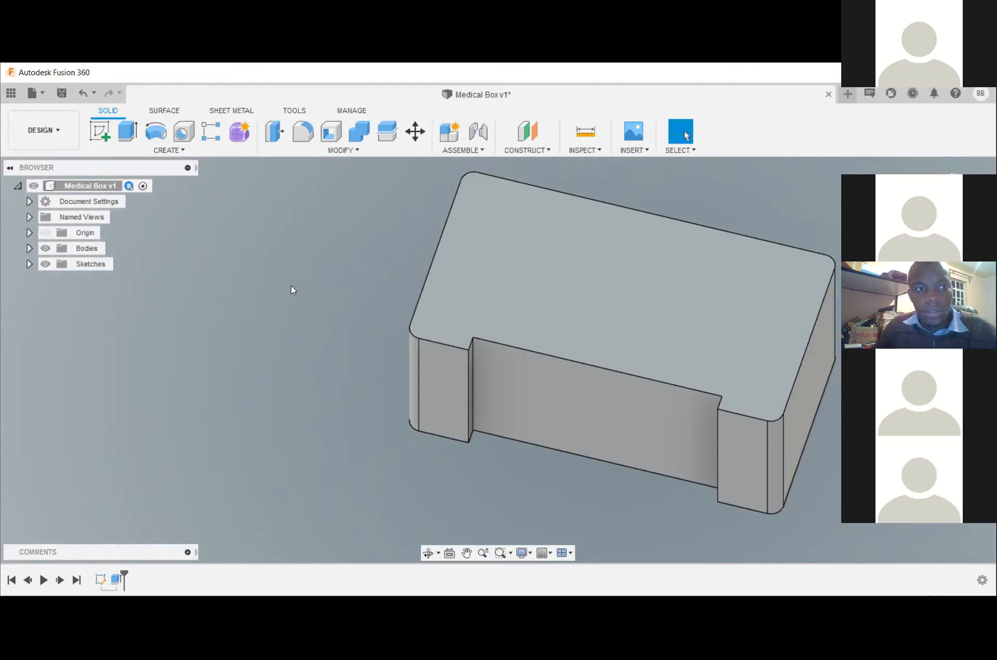
- Create a construction plane offset 45 mm upward from the XZ plane at the box's base
mouse_move(498, 360)
middle_mouse_down("shift")
mouse_move(483, 387)
mouse_move(444, 218)
mouse_move(442, 368)
middle_mouse_up("shift")
mouse_move(481, 540)
middle_mouse_down("shift")
mouse_move(725, 295)
mouse_move(757, 241)
middle_mouse_up("shift")
middle_click_drag(498, 360, 681, 356, "shift")
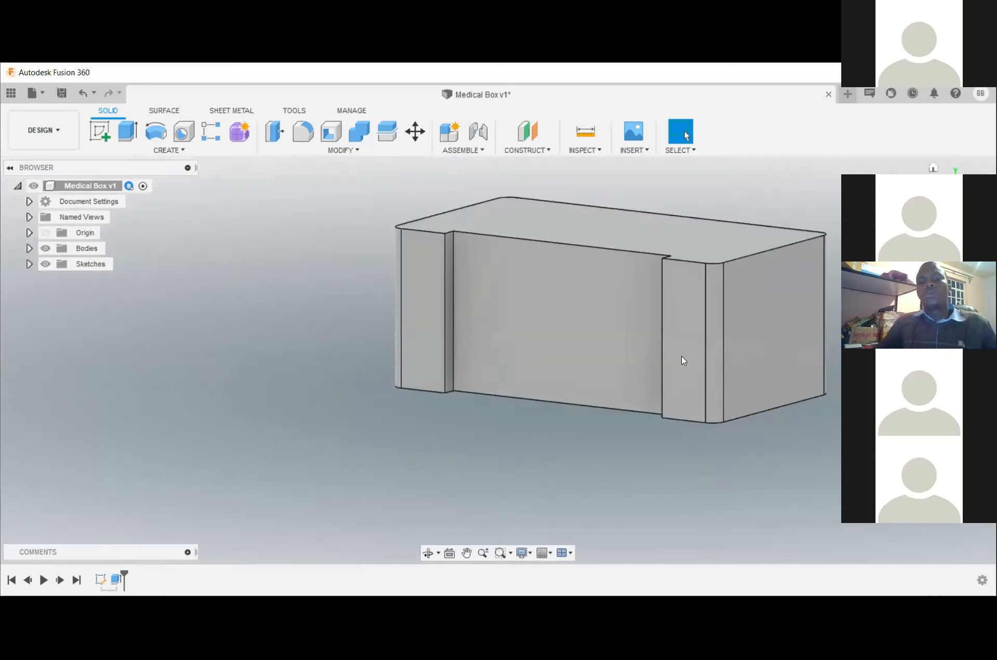
scroll(556, 274, "up", 2)
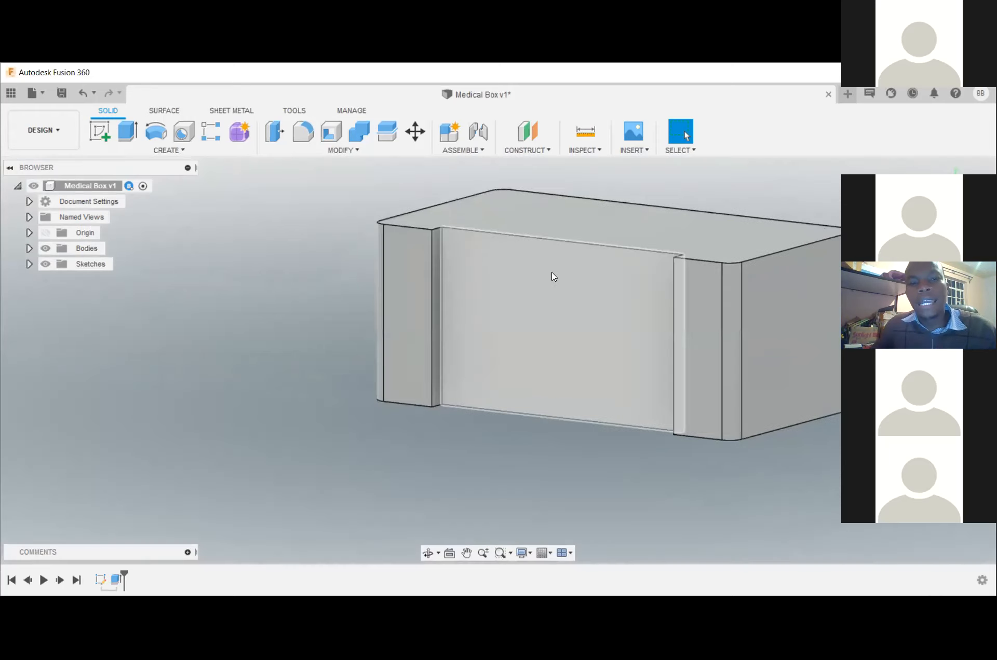
middle_click_drag(763, 311, 702, 327)
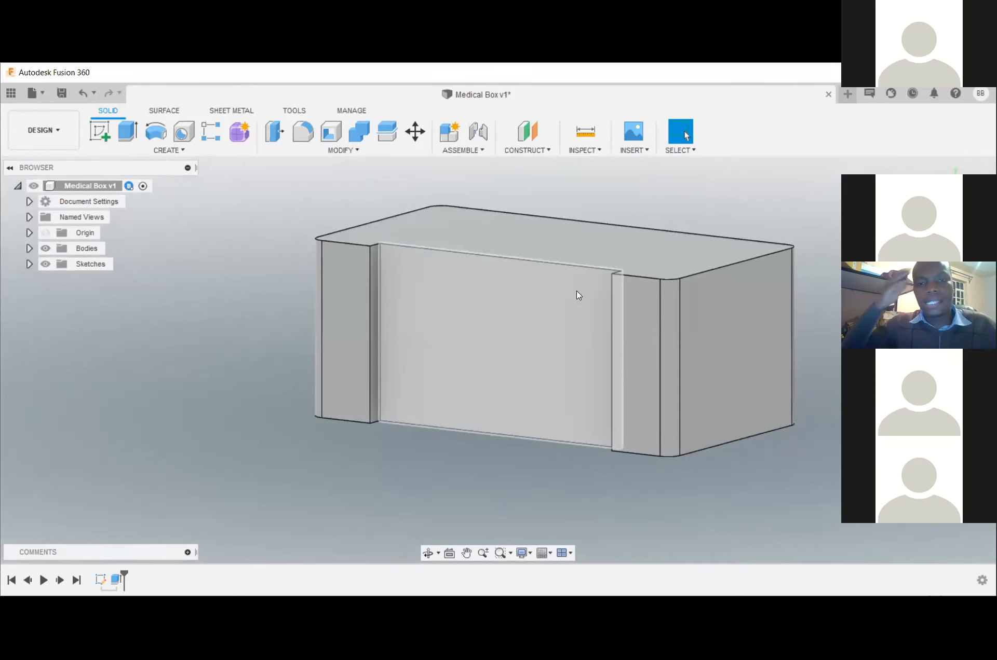
left_click(550, 152)
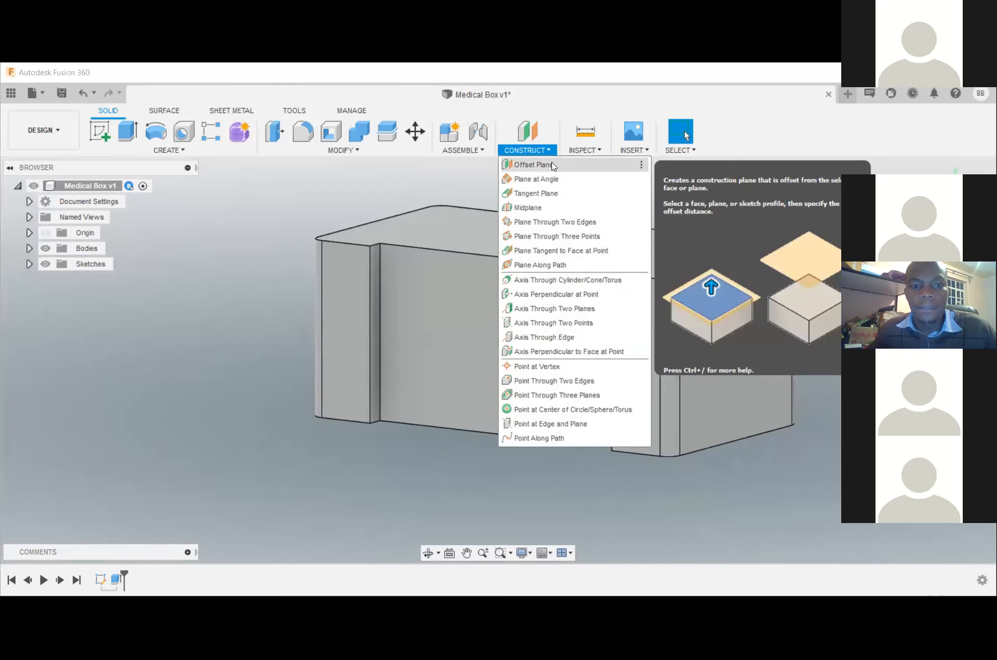
left_click(552, 166)
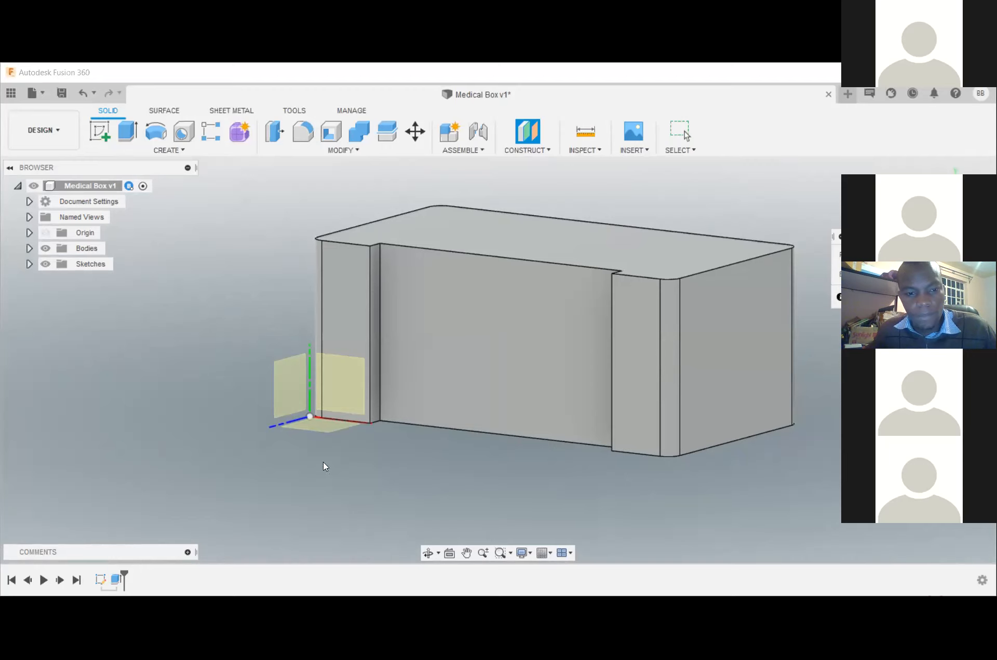
left_click(320, 427)
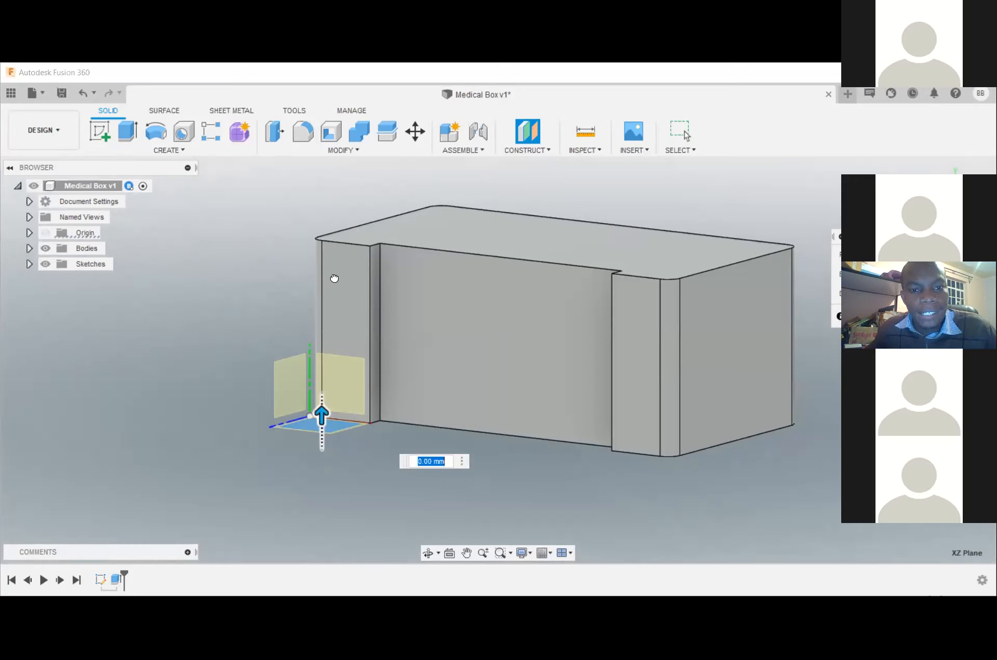
type("40")
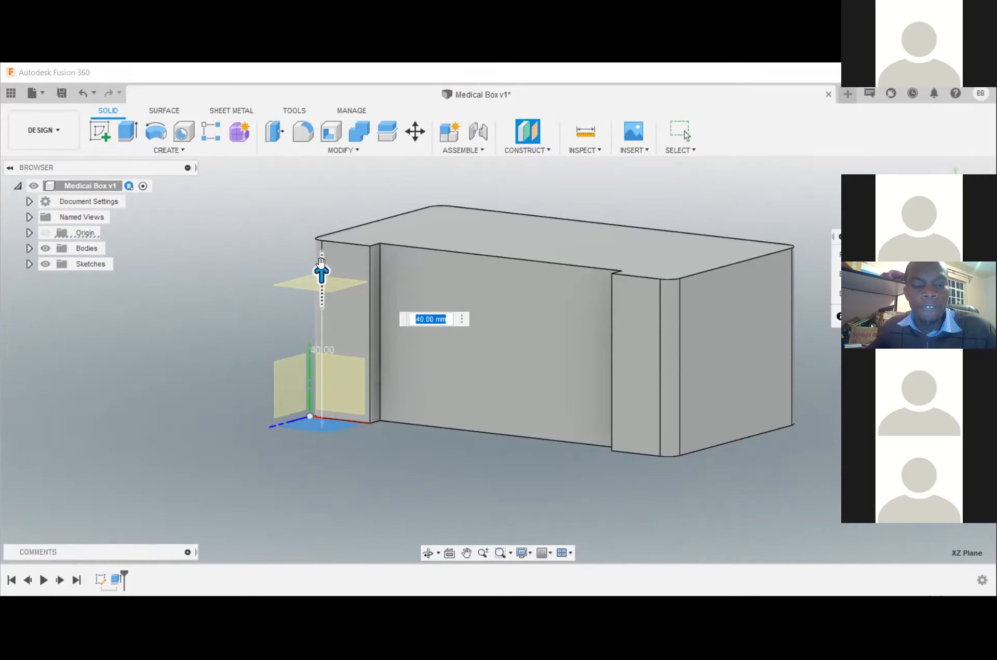
left_click_drag(321, 275, 652, 256)
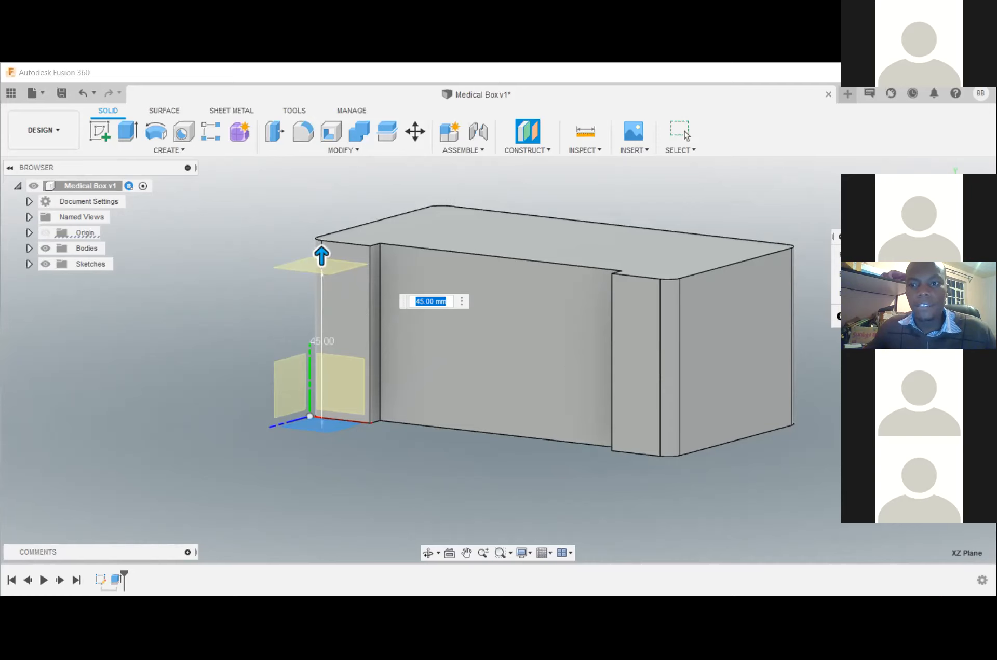
key("Return")
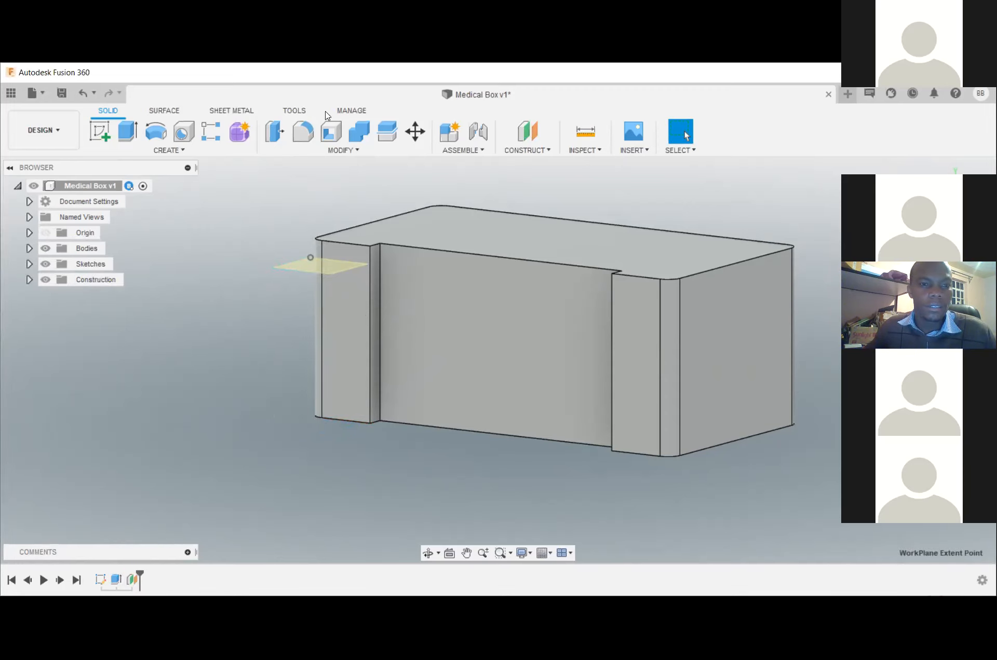
left_click(547, 151)
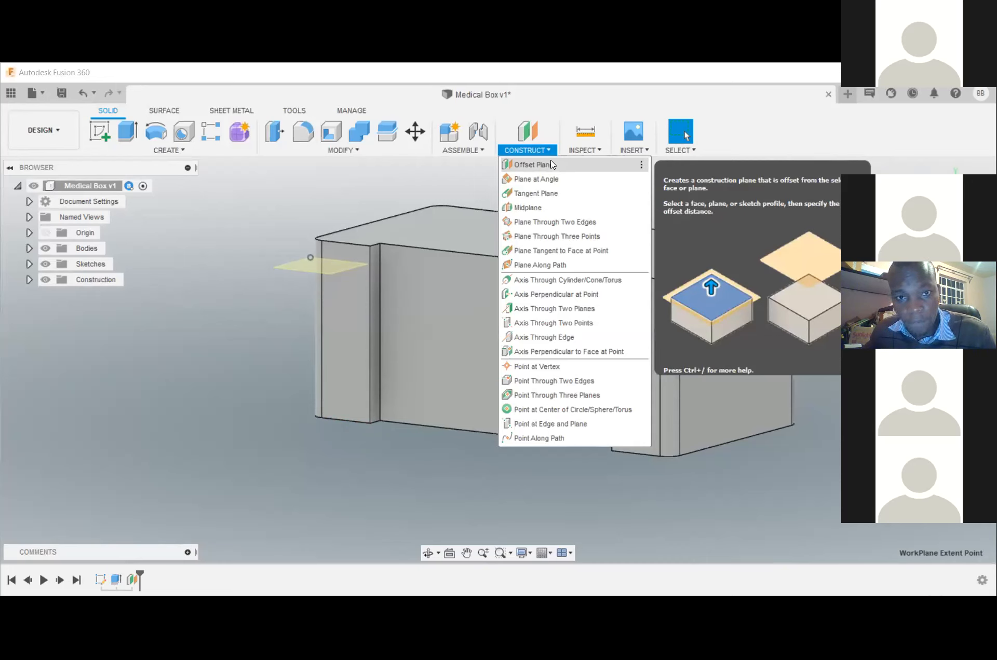
left_click(551, 164)
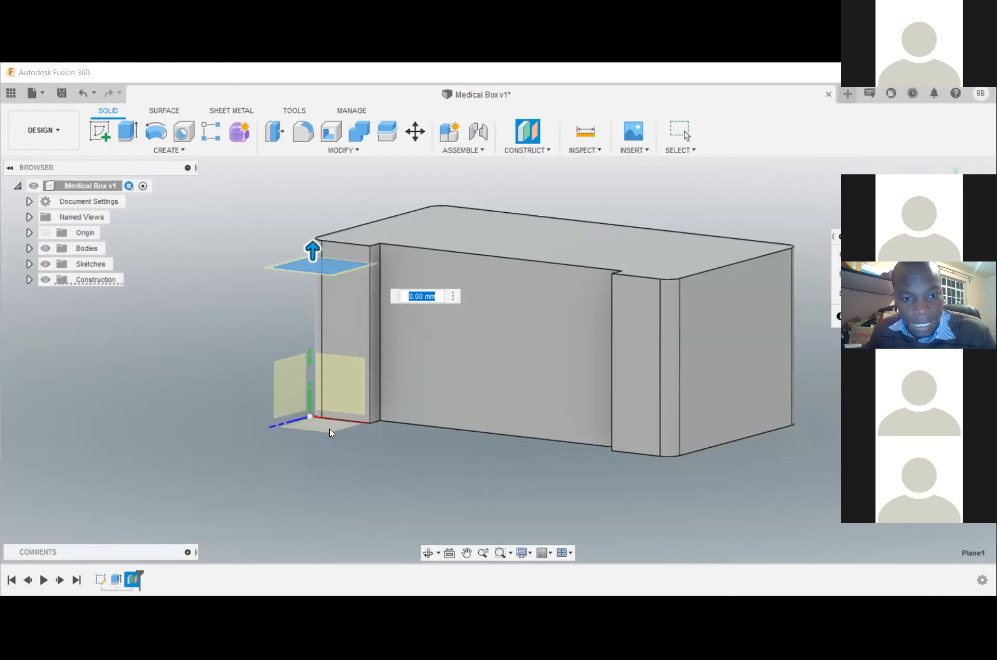
scroll(319, 426, "up", 5)
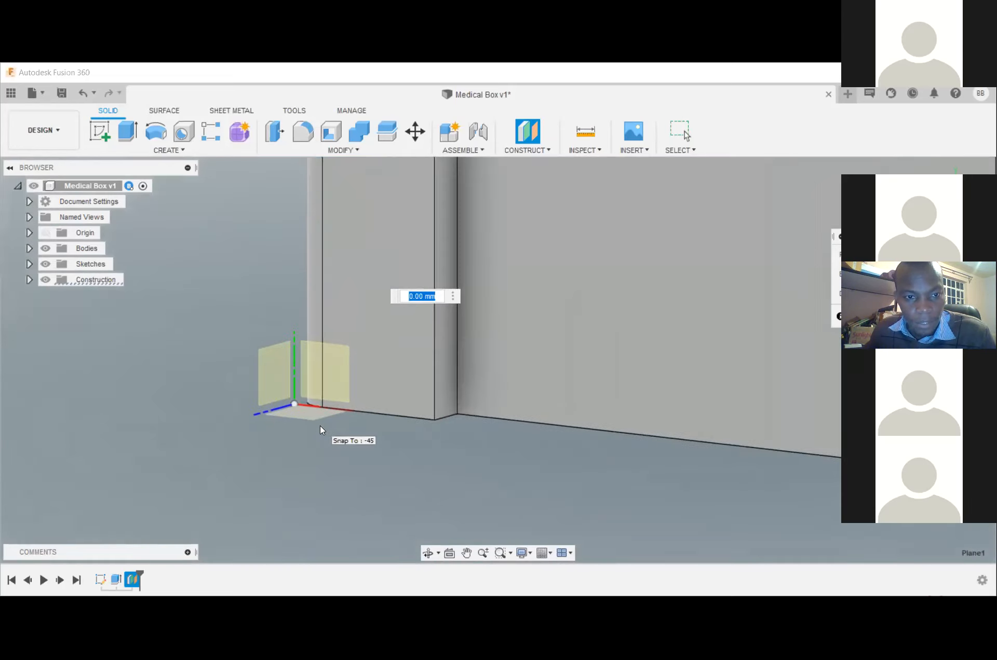
scroll(317, 424, "down", 4)
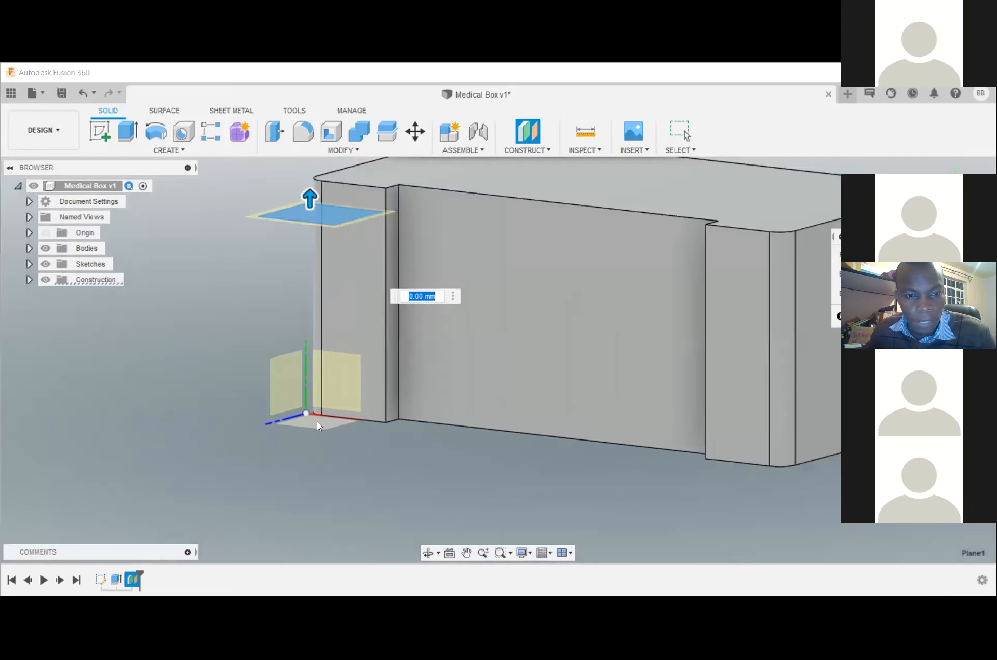
left_click(317, 422)
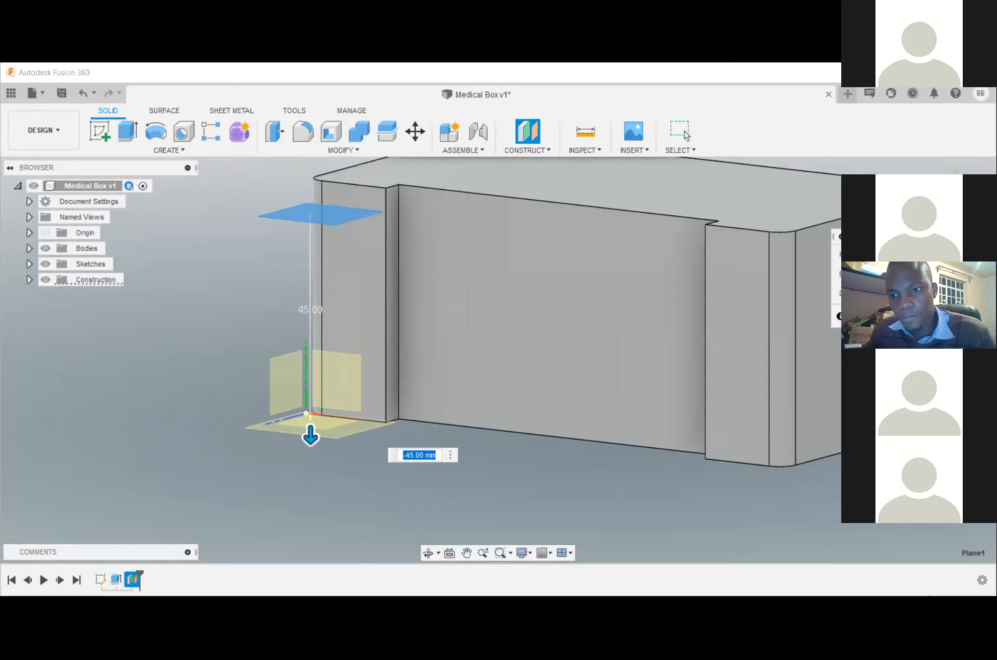
key("Return")
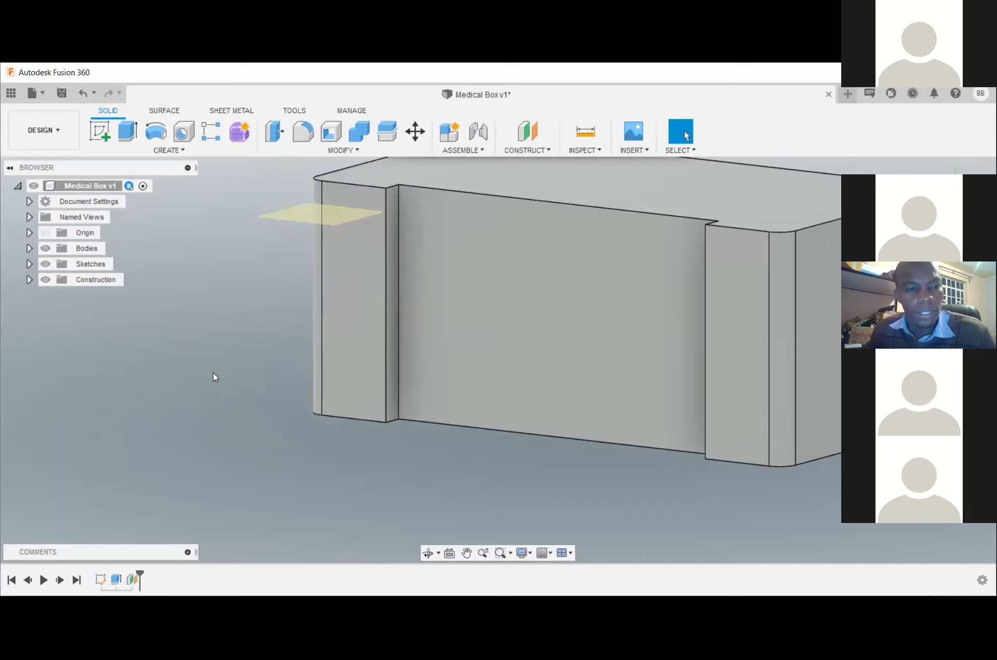
scroll(213, 372, "down", 3)
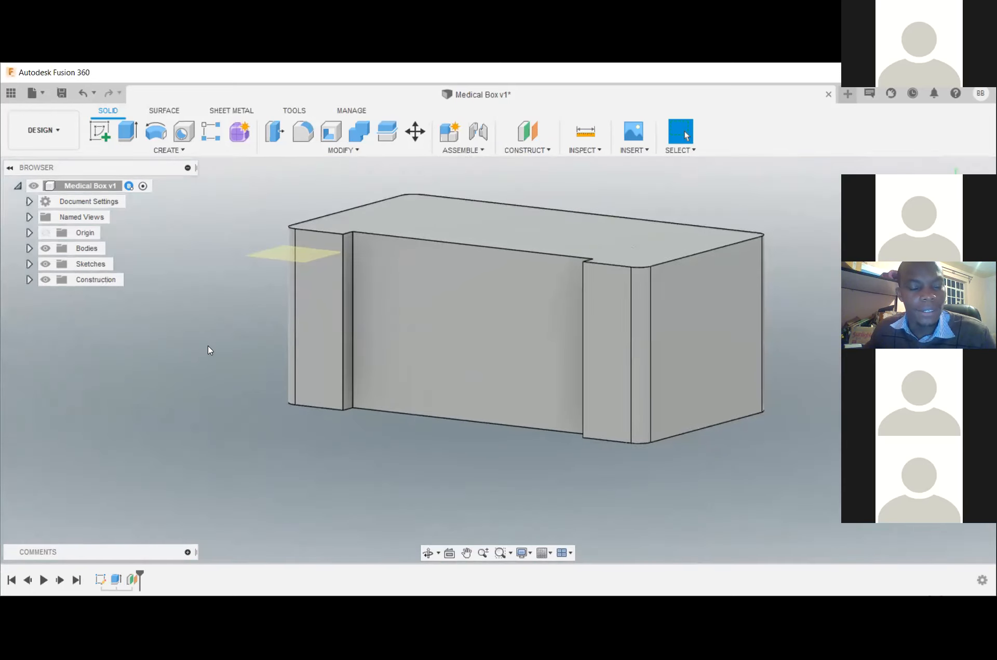
middle_click_drag(208, 345, 311, 351)
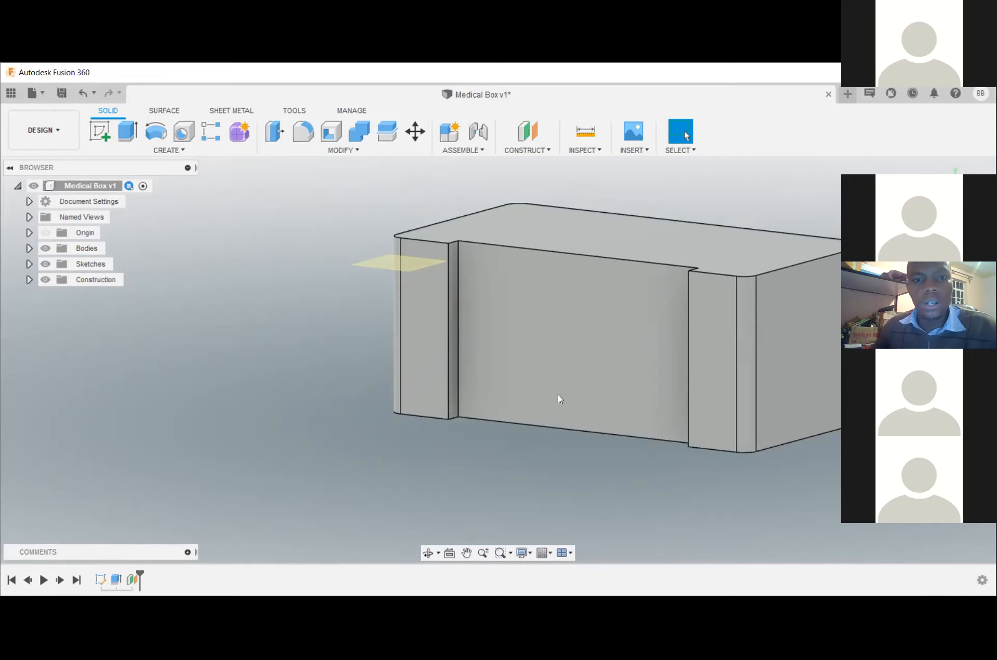
left_click(549, 152)
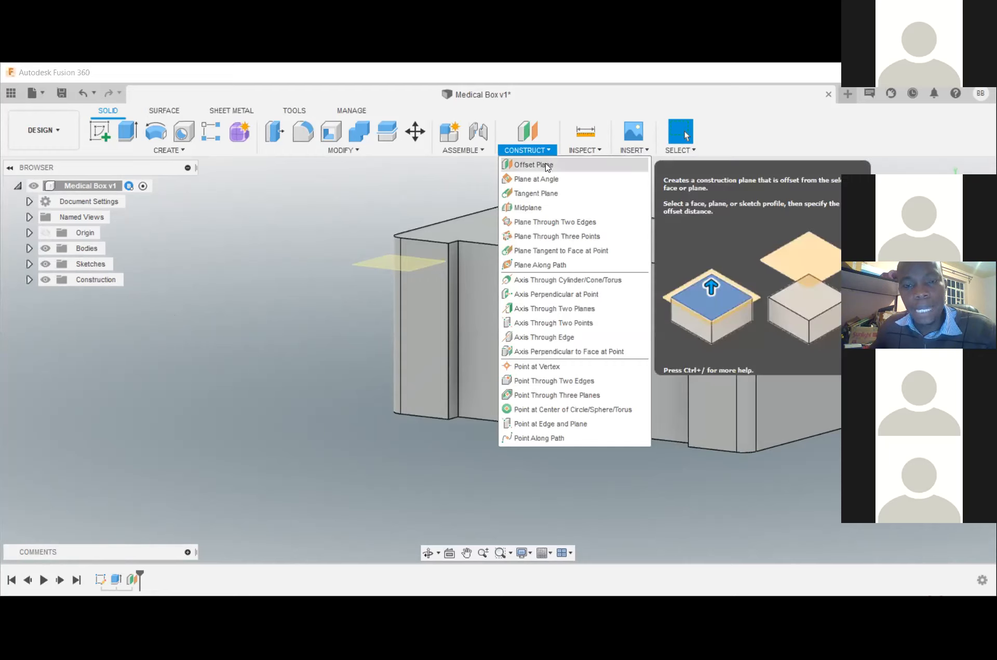
left_click(545, 164)
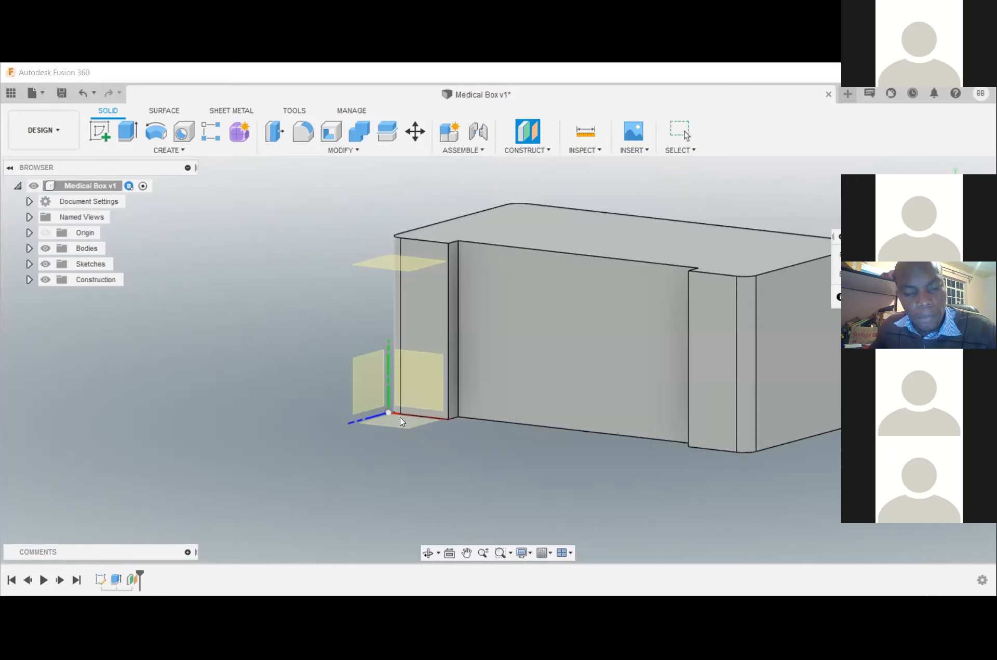
scroll(399, 417, "up", 2)
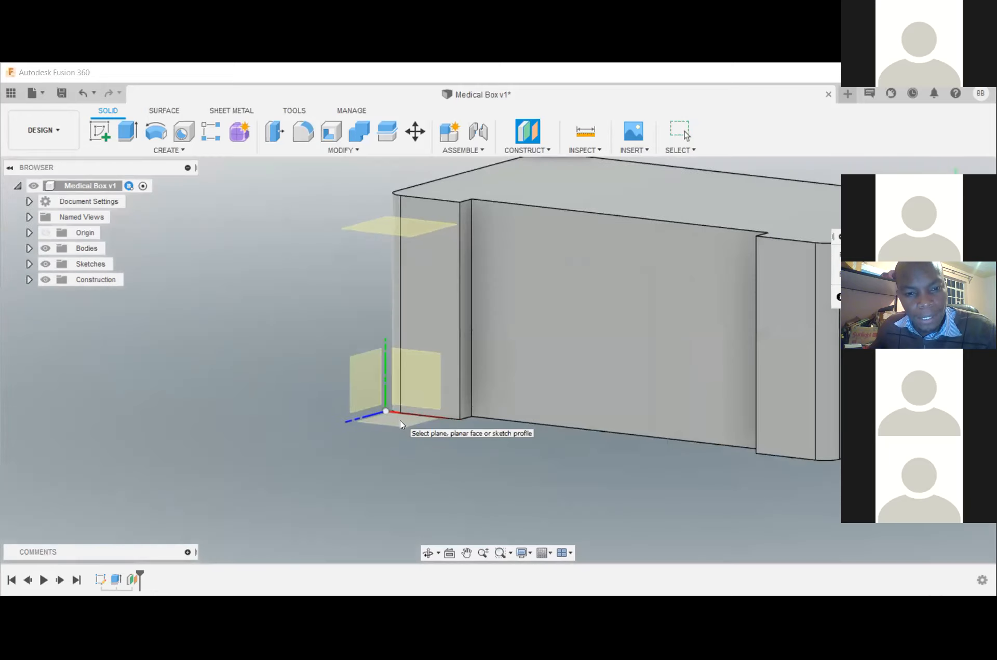
left_click(400, 421)
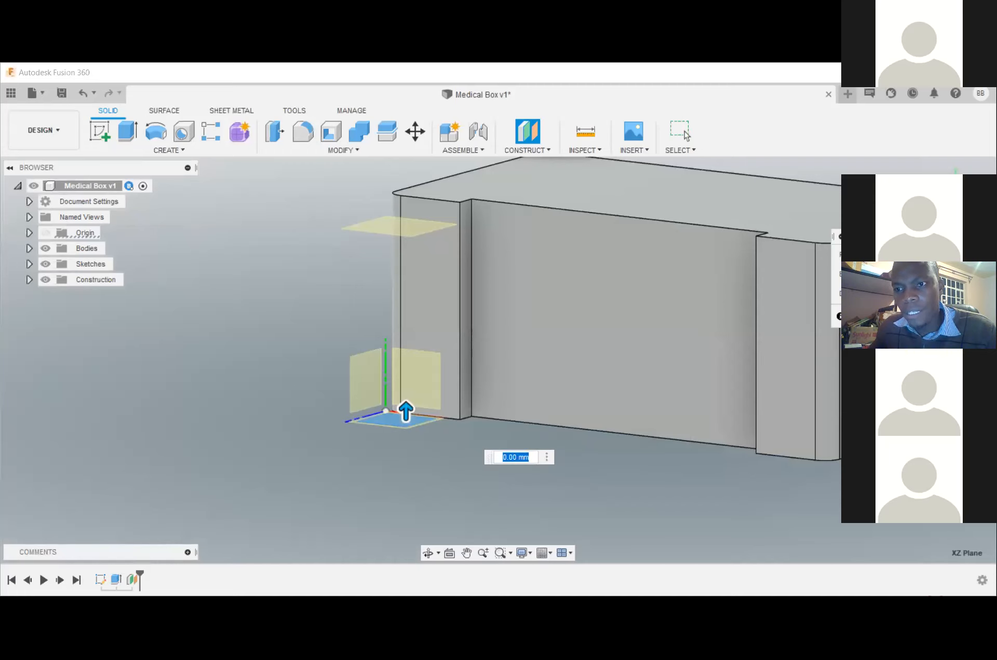
key("Escape")
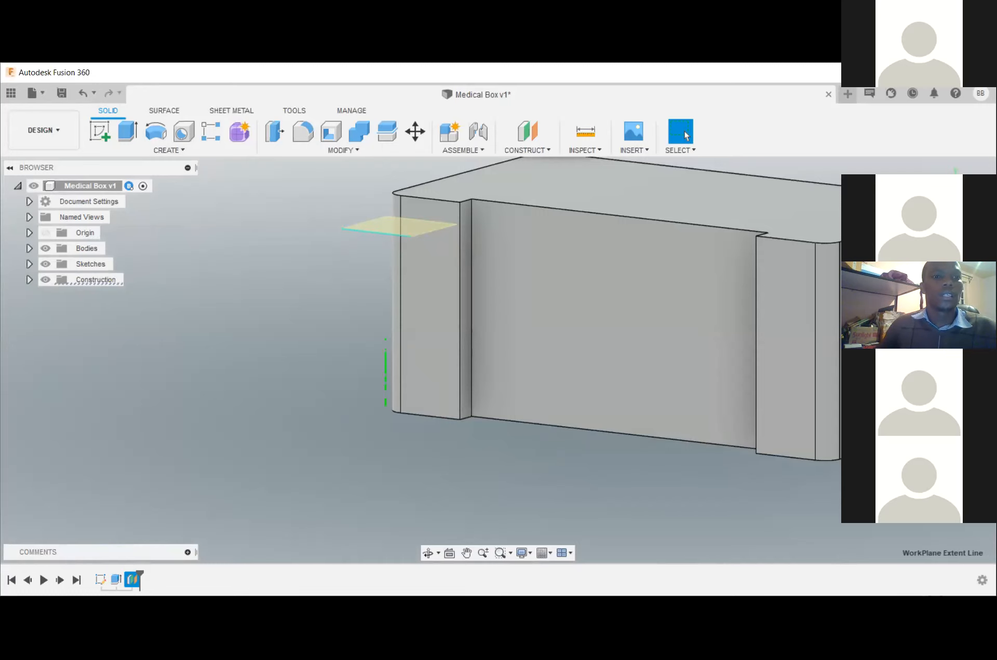
- Split the box body into a lid and a lower body with the 45 mm offset construction plane as splitting tool
left_click(410, 224)
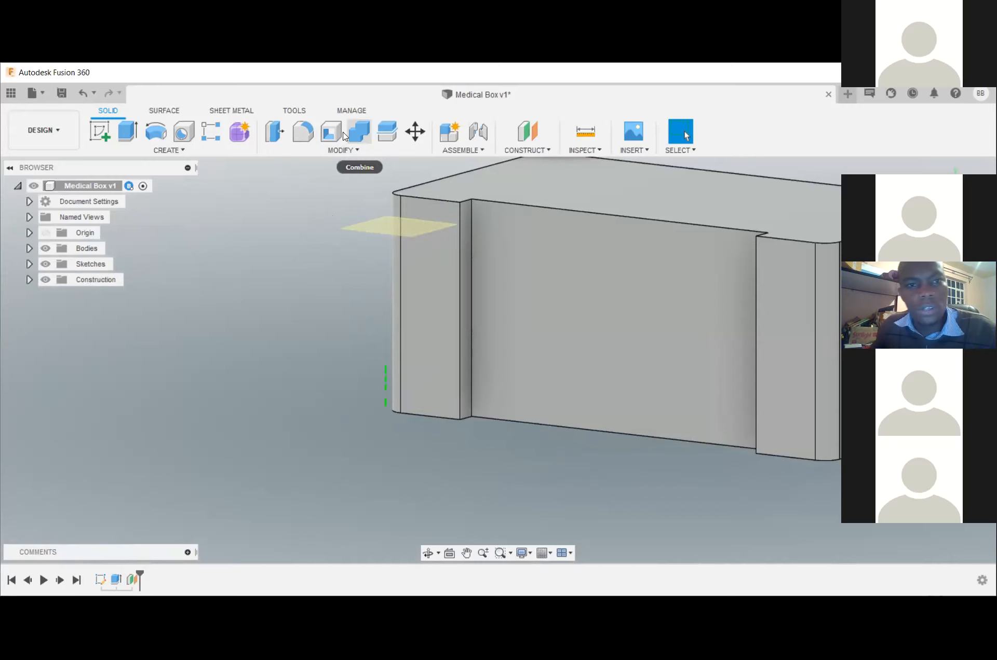
left_click(352, 149)
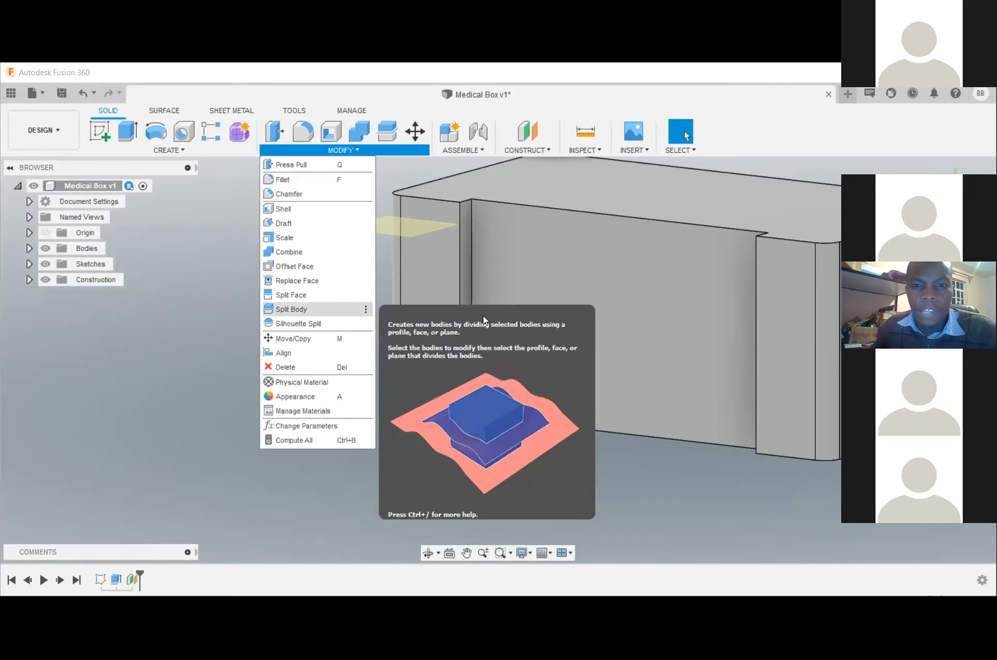
scroll(562, 269, "up", 2)
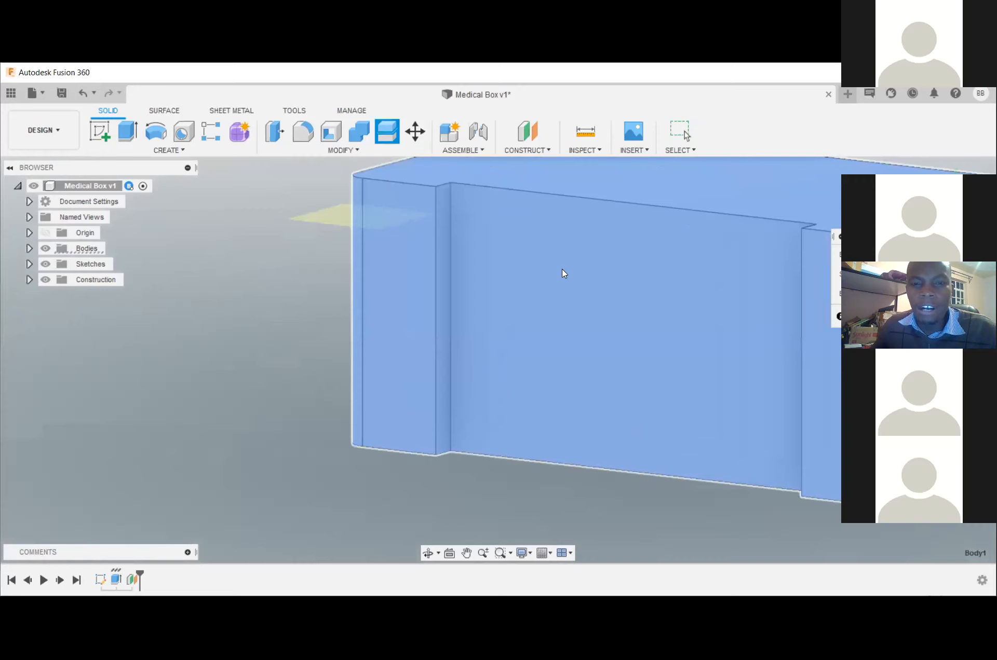
scroll(561, 269, "down", 4)
scroll(562, 269, "down", 2)
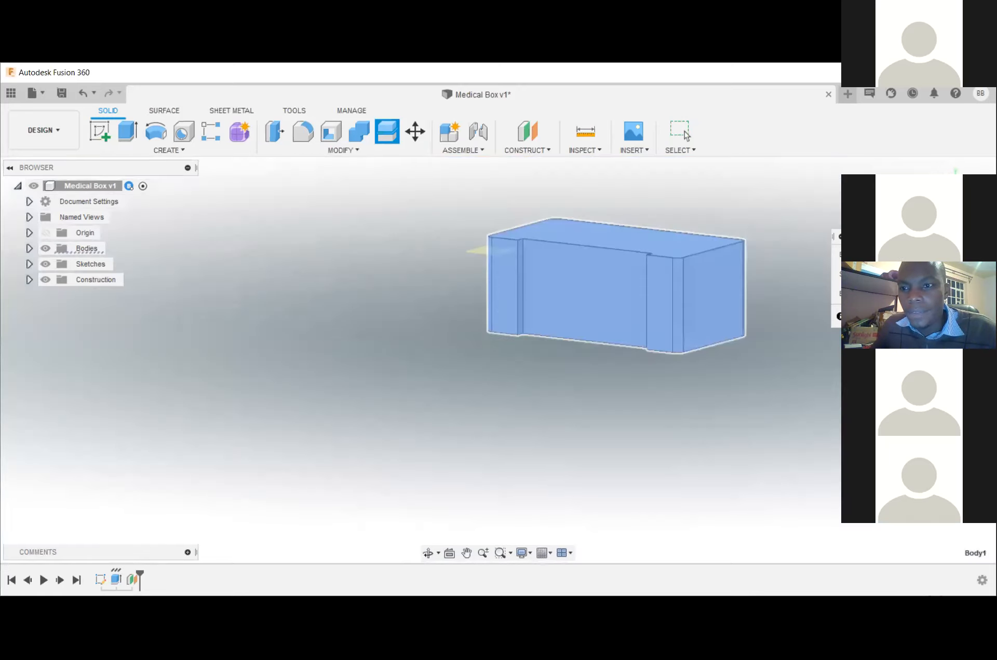
left_click(592, 289)
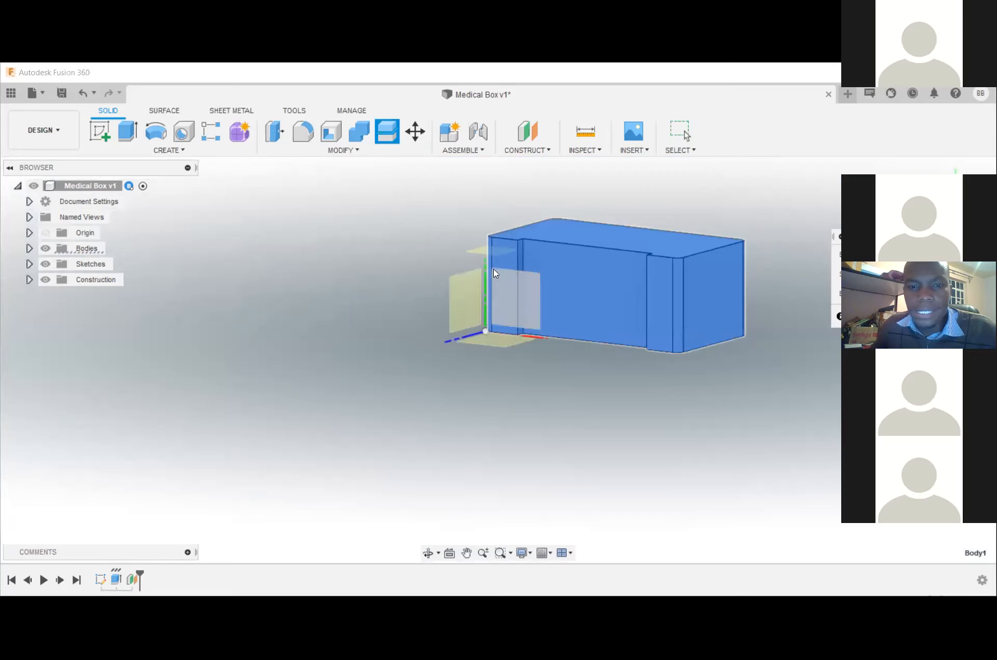
left_click(486, 249)
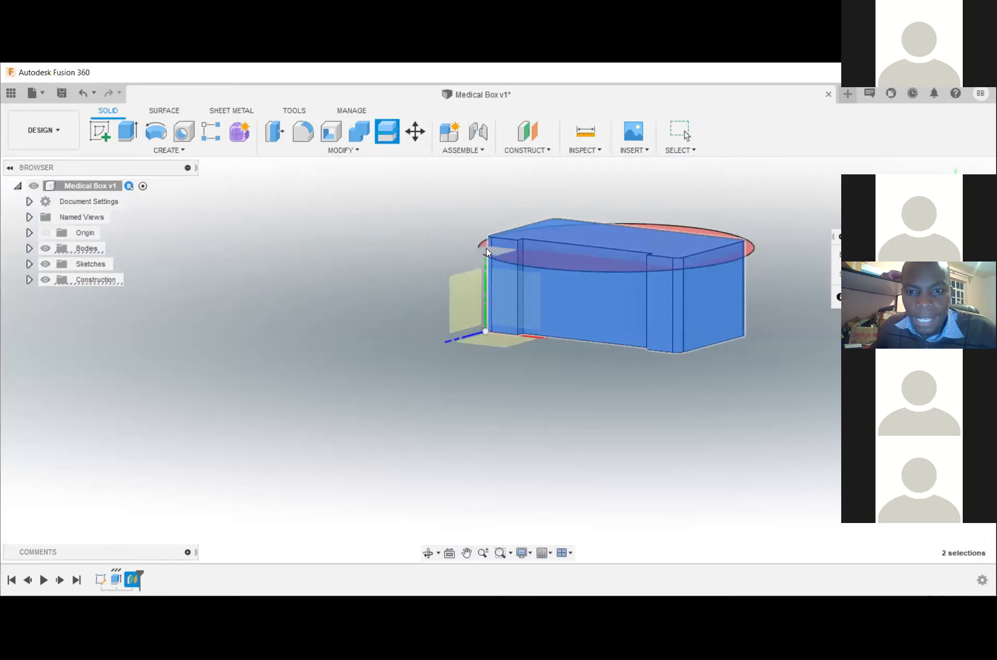
left_click(830, 351)
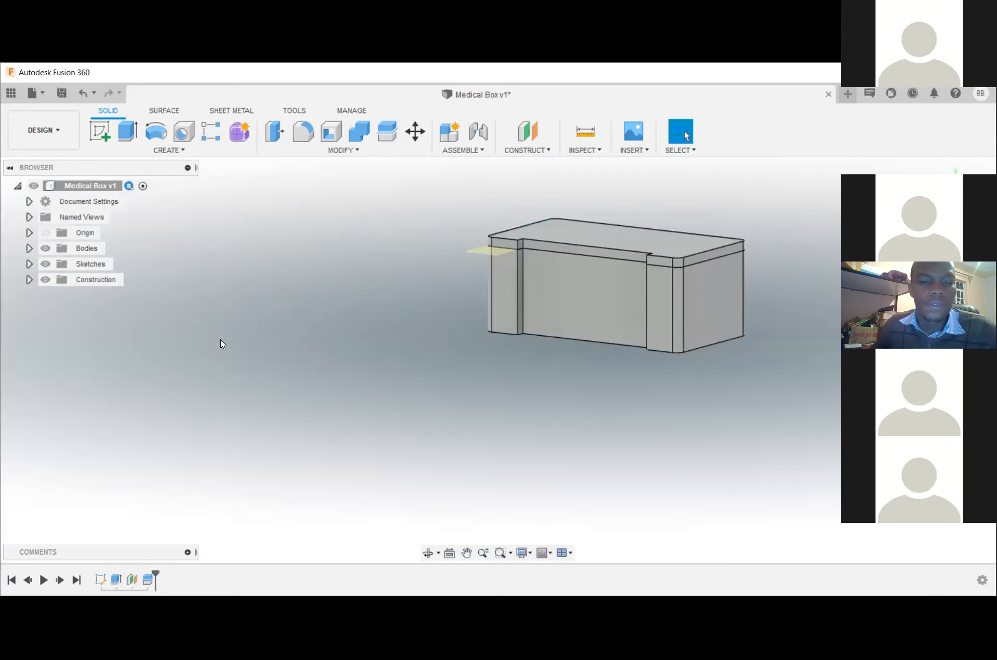
scroll(218, 345, "down", 2)
middle_click_drag(218, 305, 259, 309)
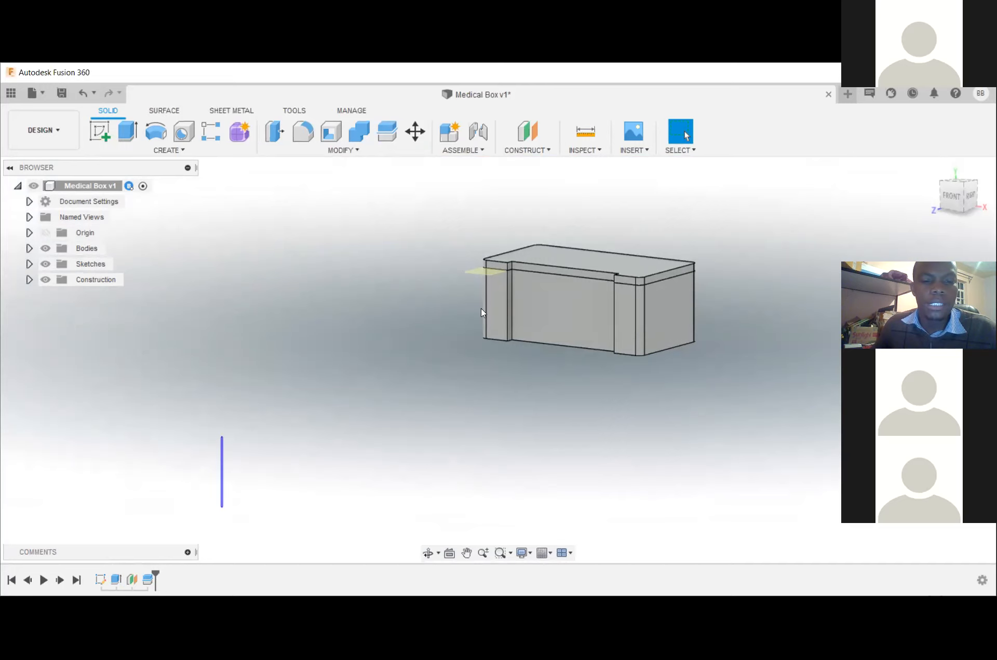
left_click(358, 150)
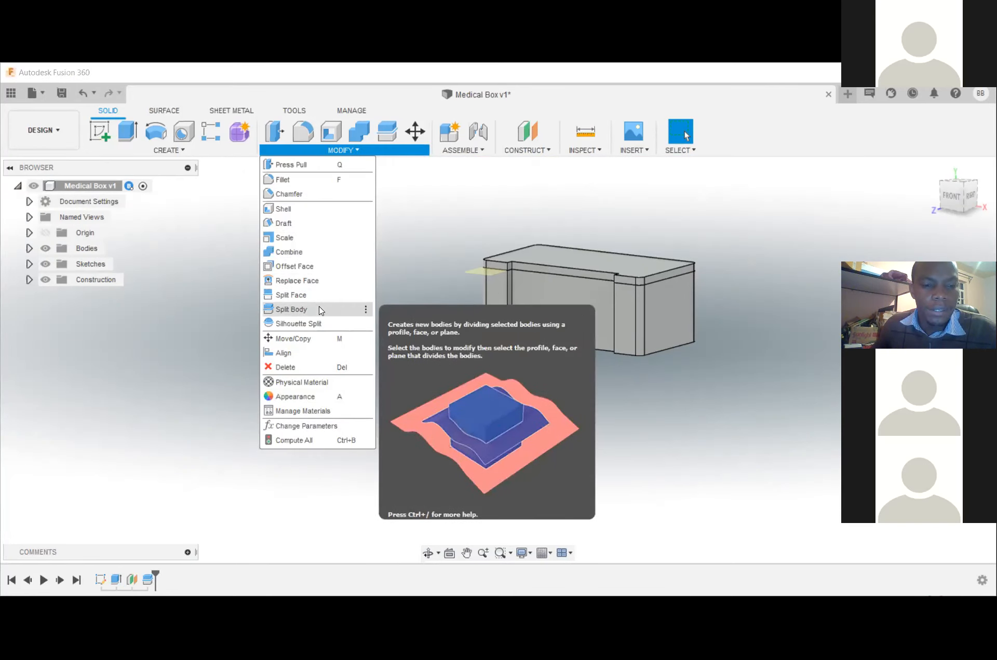
left_click(359, 311)
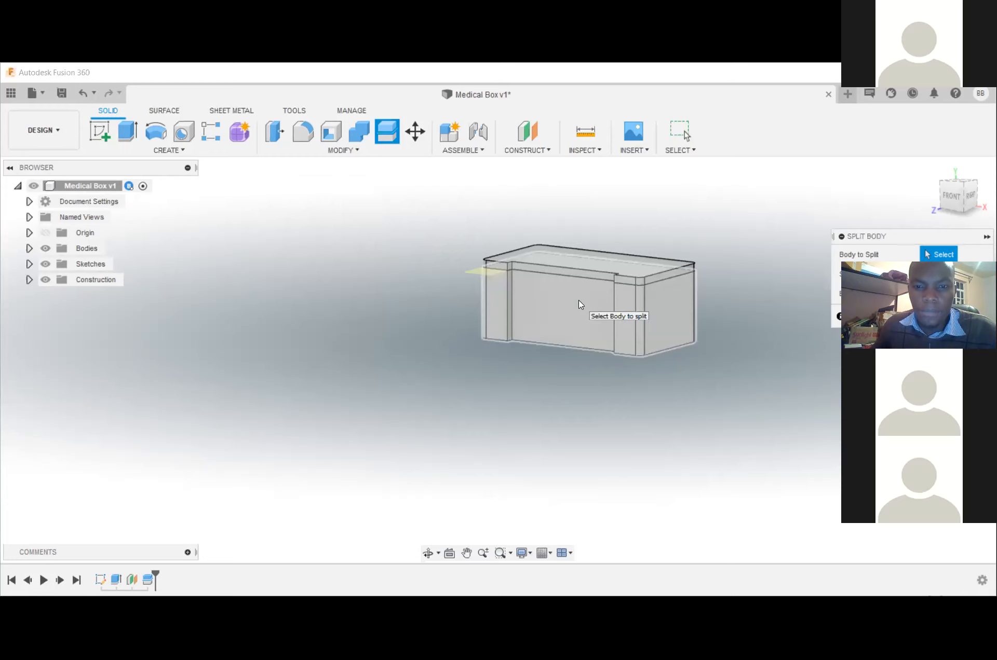
left_click(578, 300)
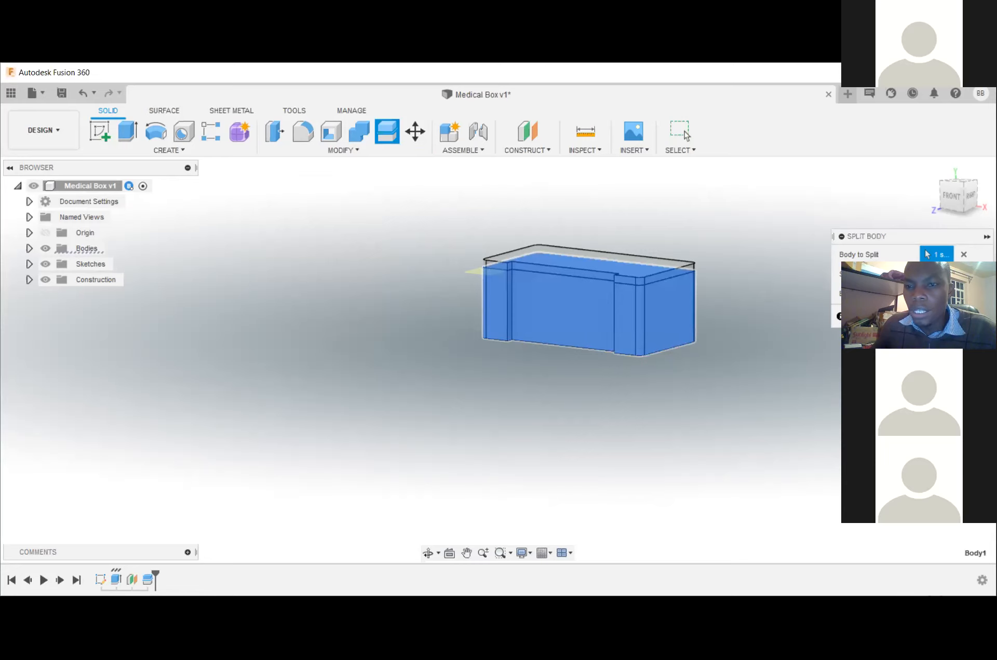
left_click(937, 274)
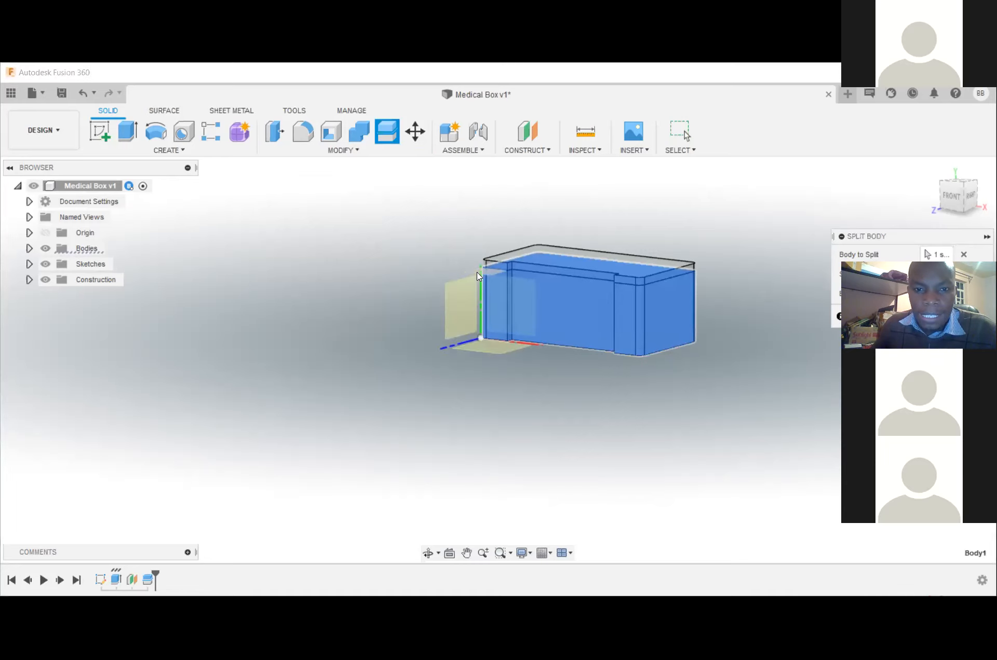
scroll(491, 247, "up", 5)
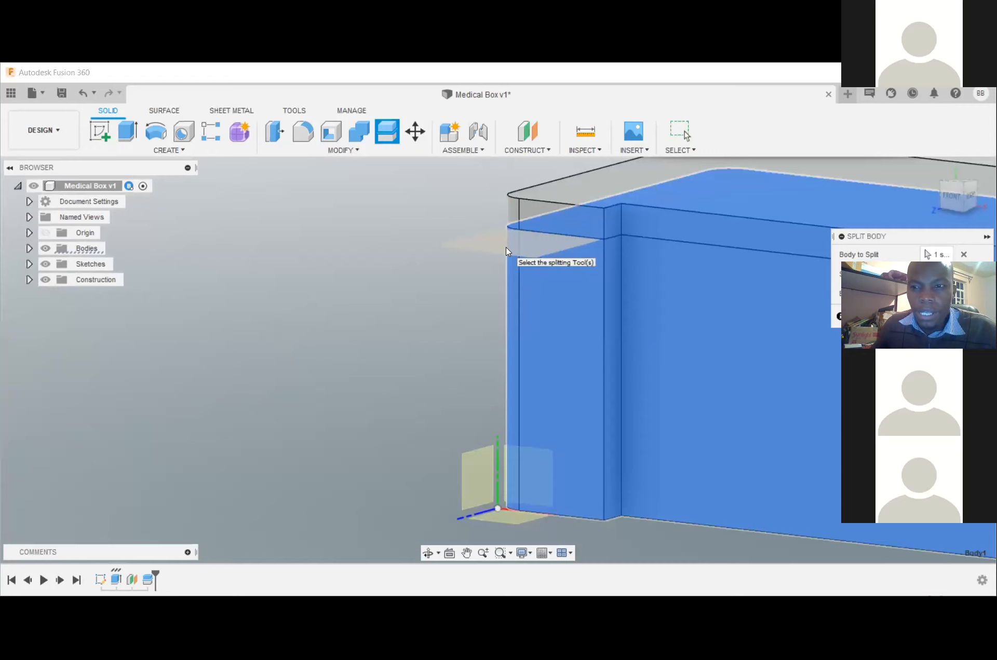
key("Escape")
scroll(566, 262, "down", 3)
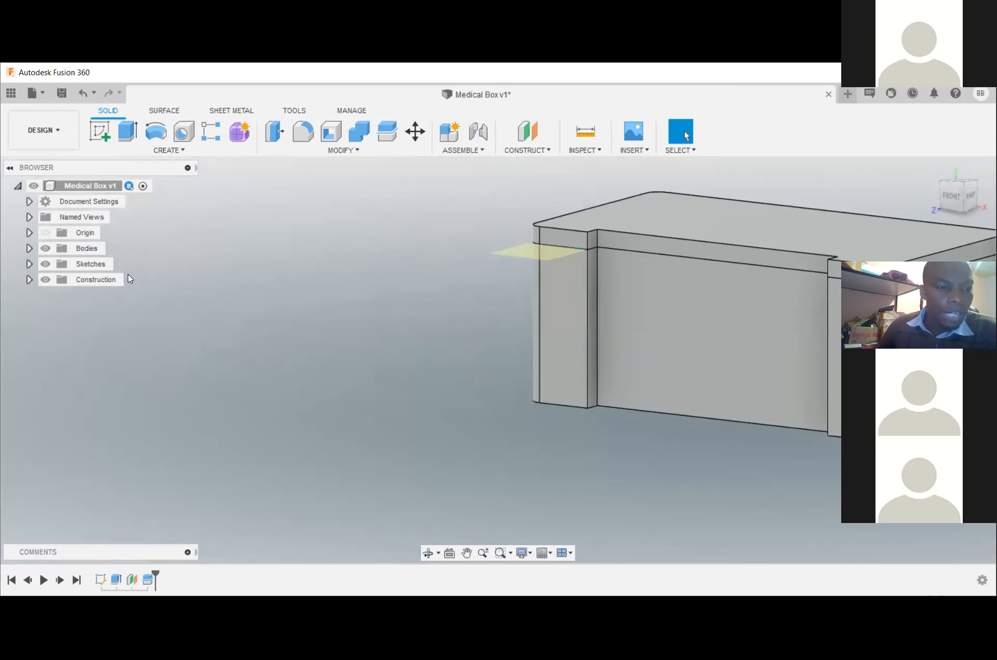
- Rename the lower body of the split model as Box
left_click(30, 248)
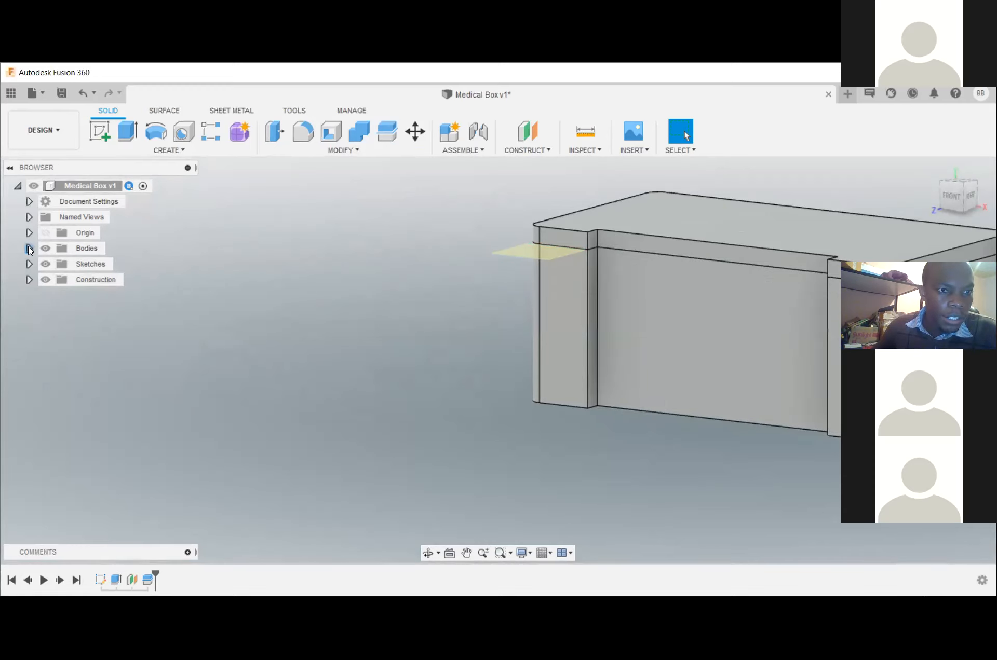
left_click(89, 265)
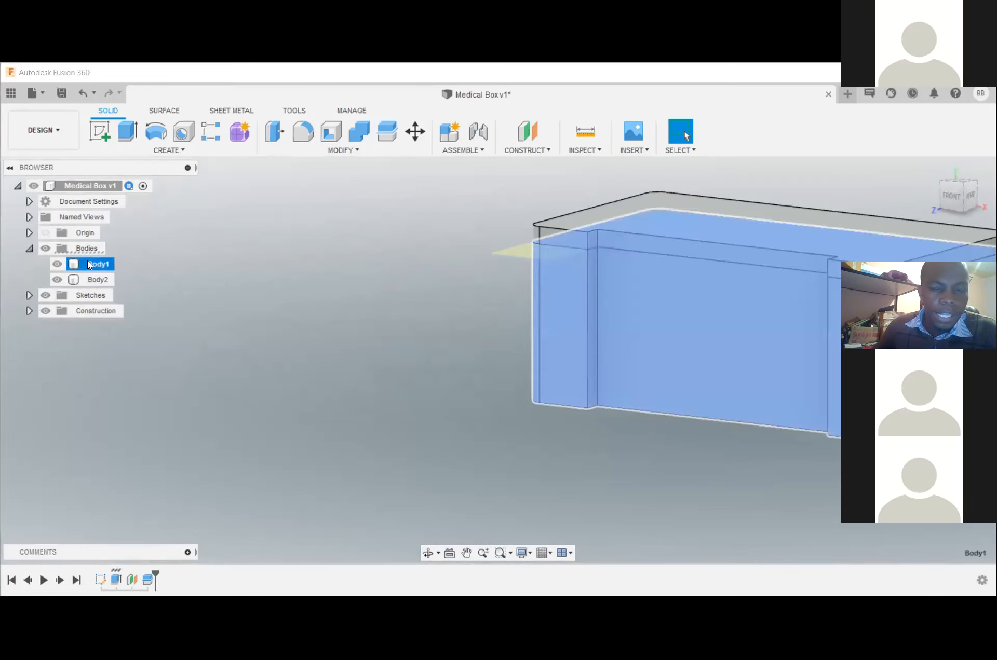
right_click(89, 264)
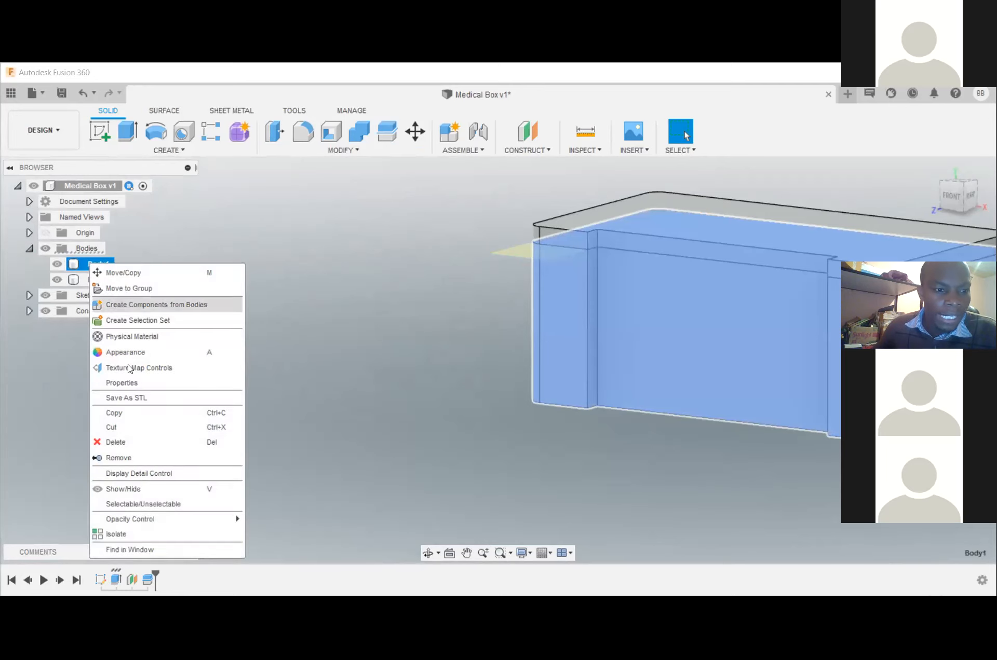
double_click(88, 263)
key("BackSpace")
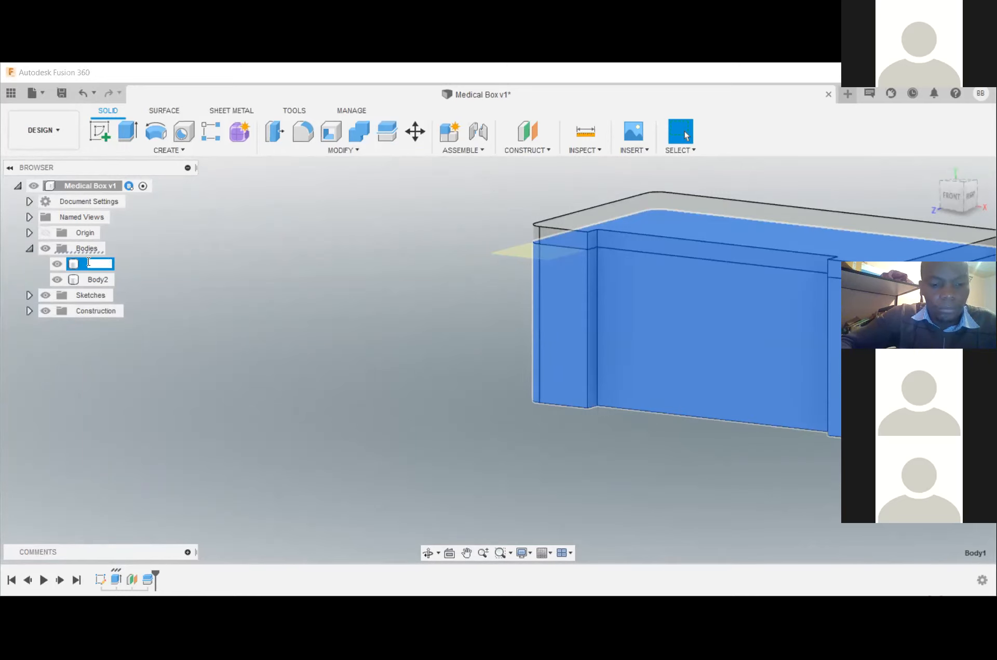
type("Box")
key("Return")
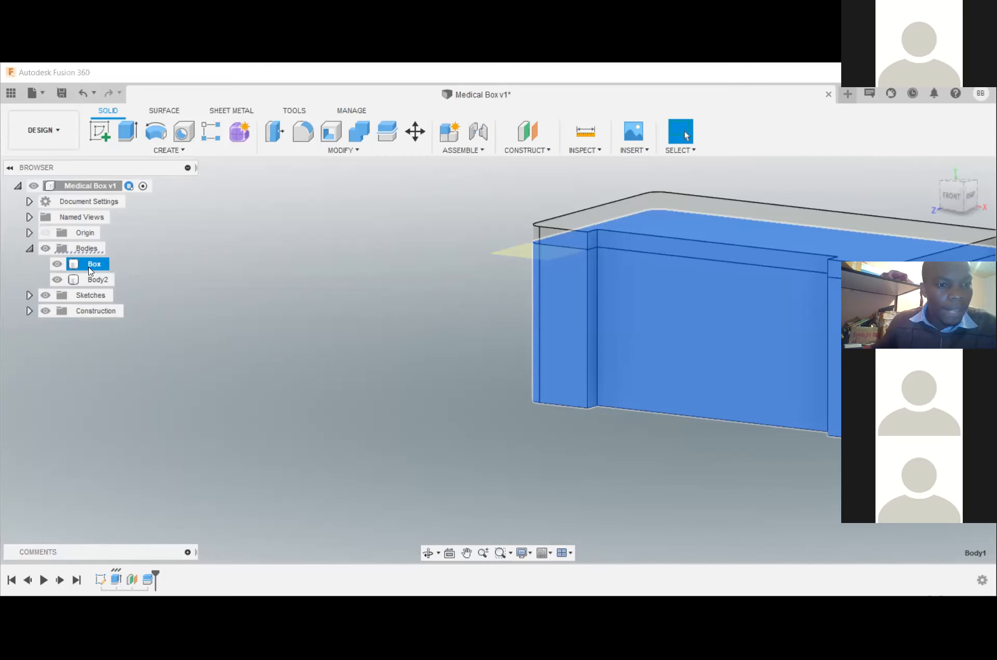
- Rename the thin upper body as lid
double_click(101, 284)
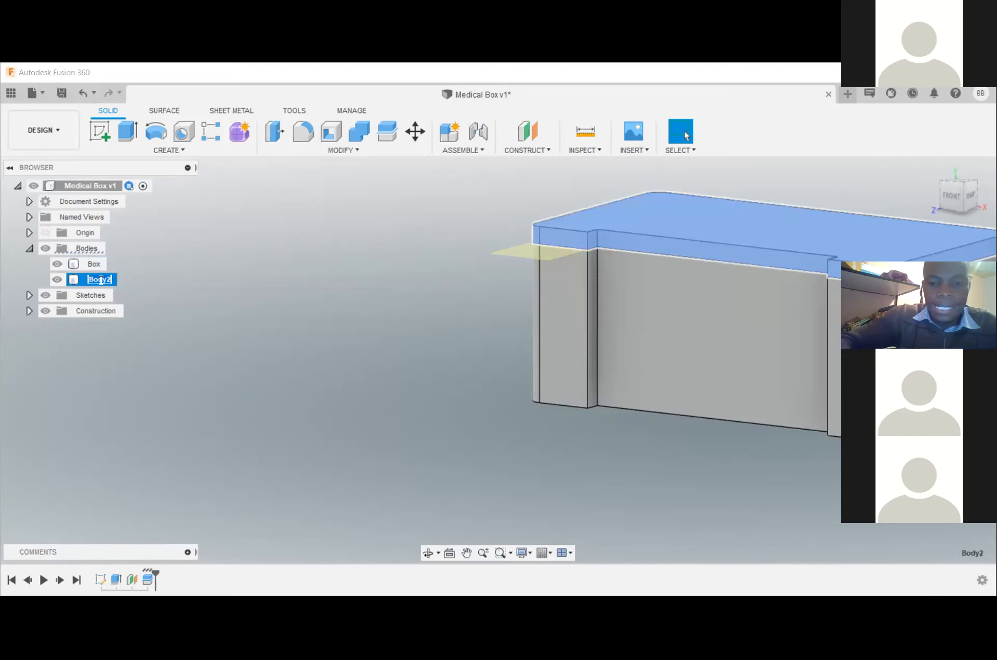
type("lid")
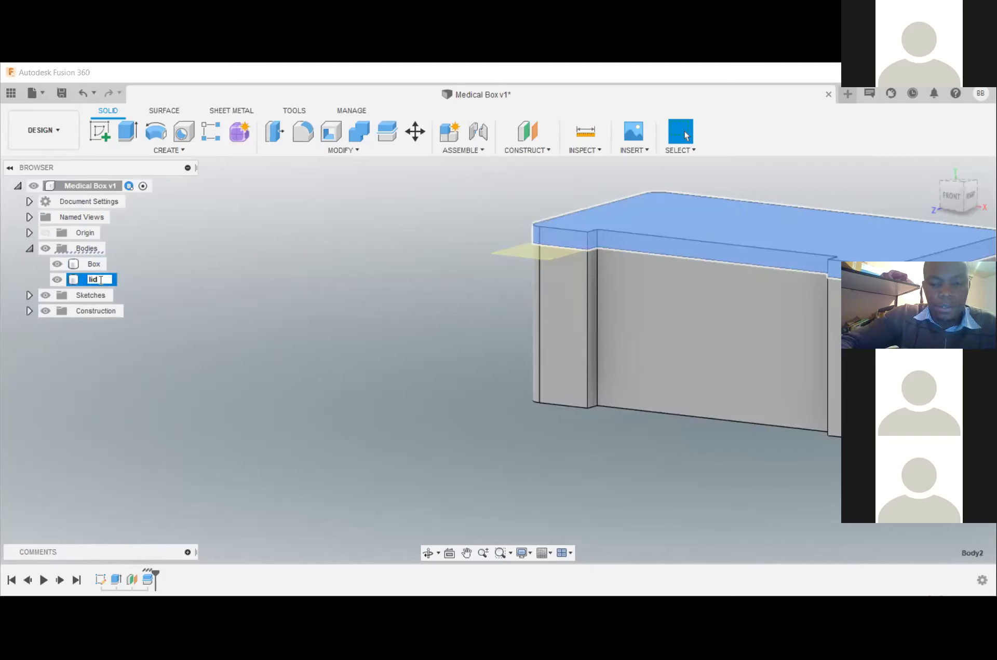
left_click(210, 290)
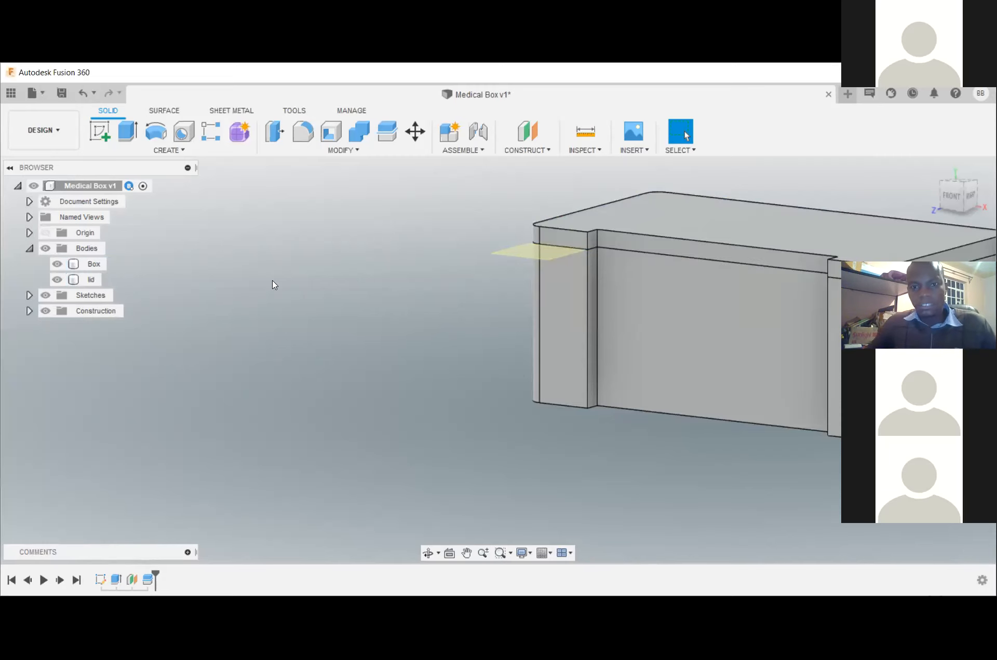
- Hide the lid body and the offset construction plane used for the split
left_click(65, 280)
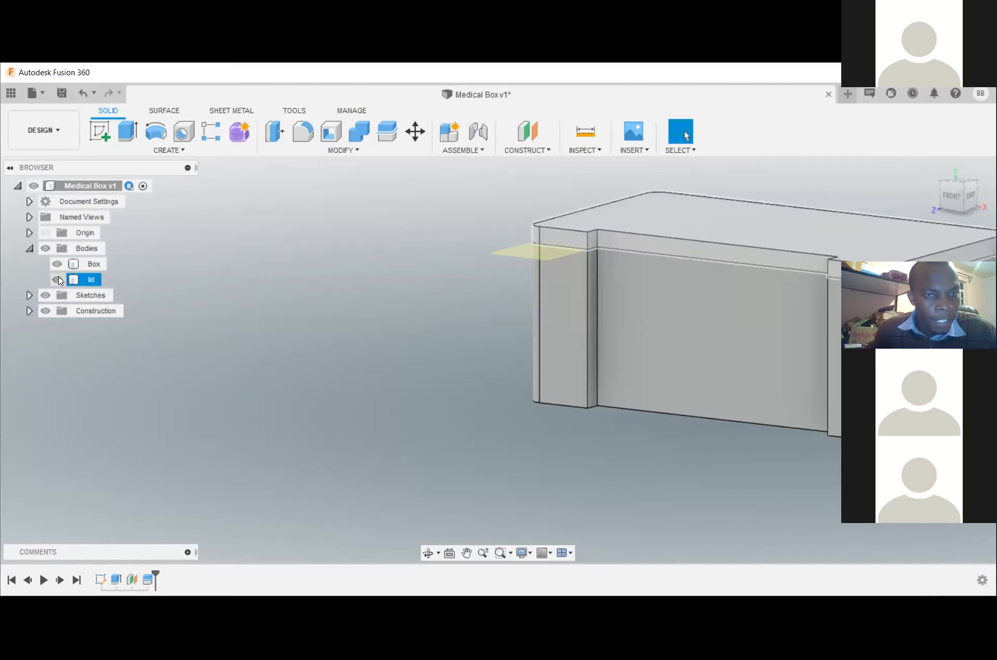
left_click(58, 280)
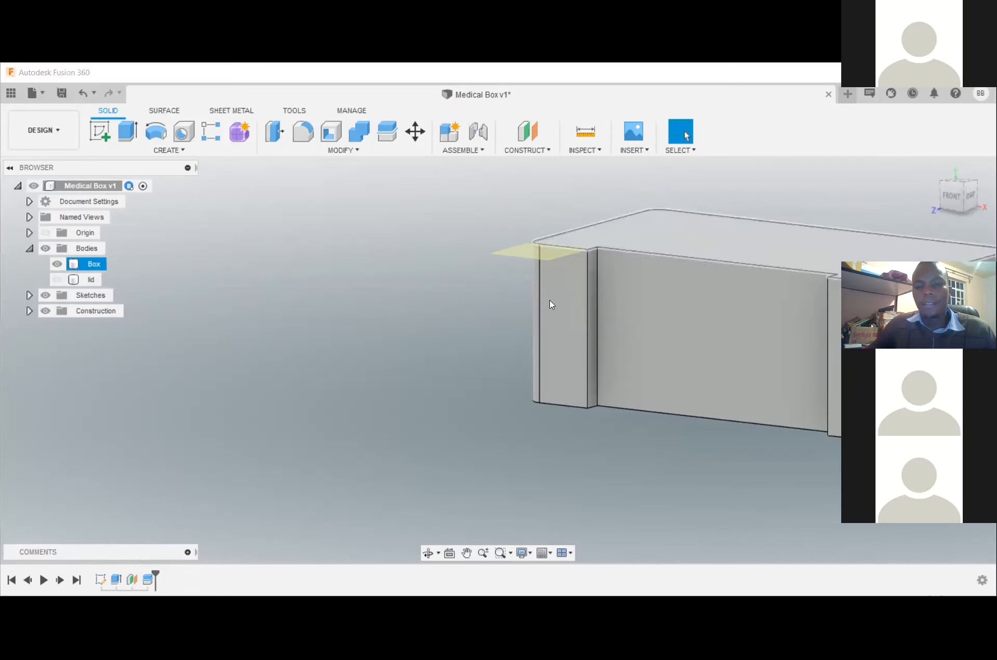
middle_click_drag(372, 304, 250, 306)
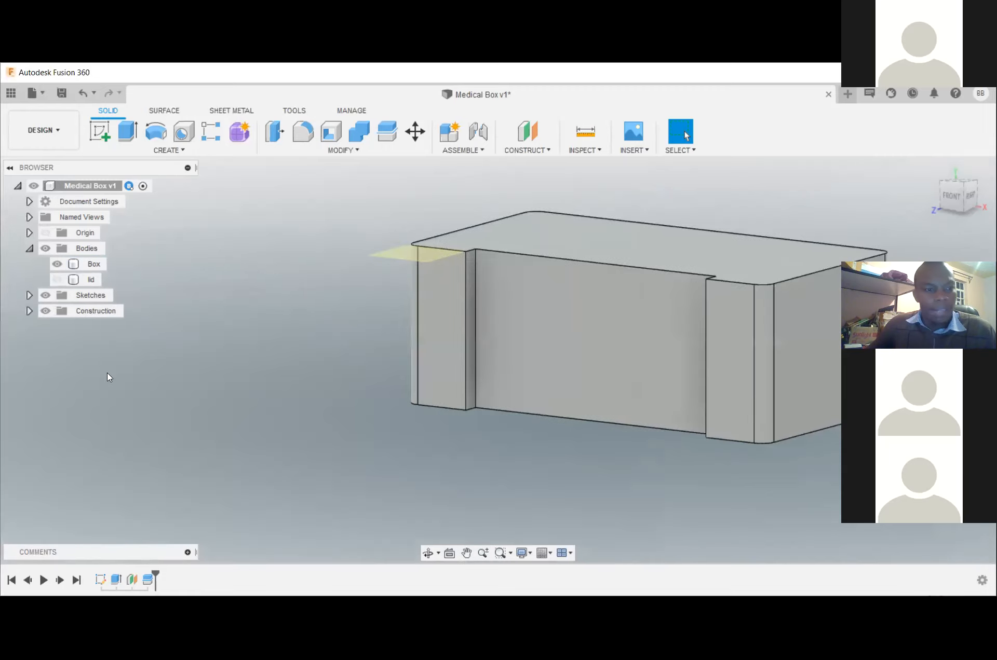
left_click(29, 311)
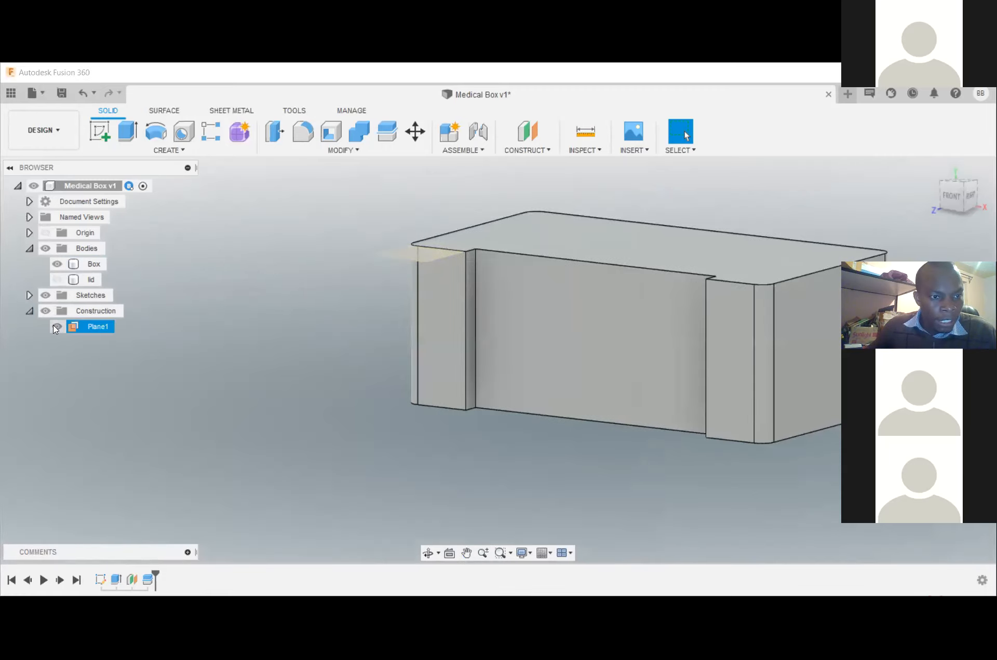
left_click(53, 325)
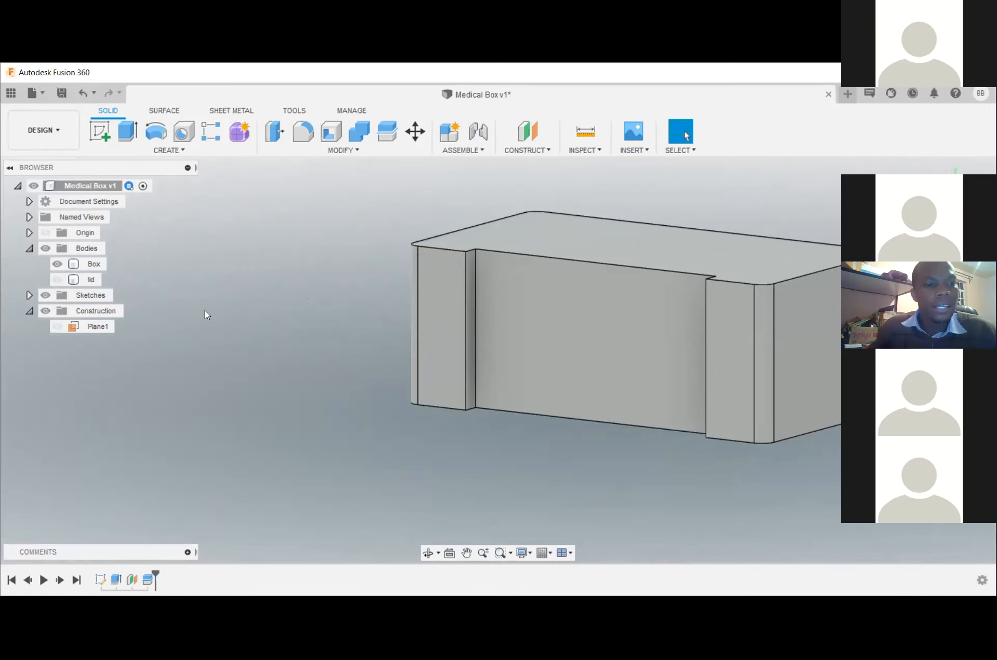
- Show the lid again and toggle the visibility of the lid and box bodies to examine each separately
left_click(88, 281)
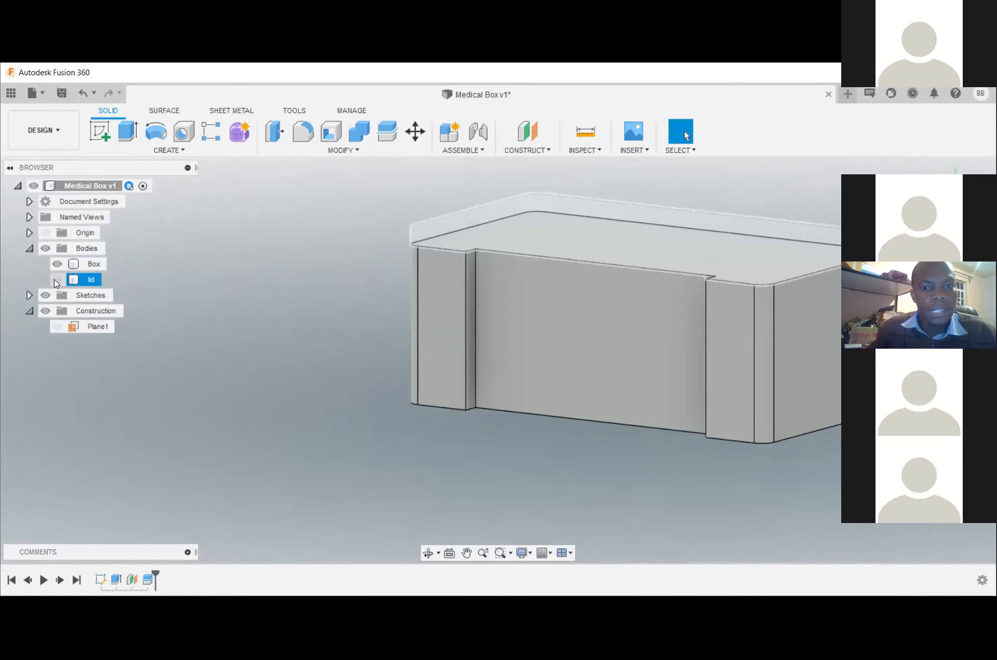
left_click(54, 279)
key("Escape")
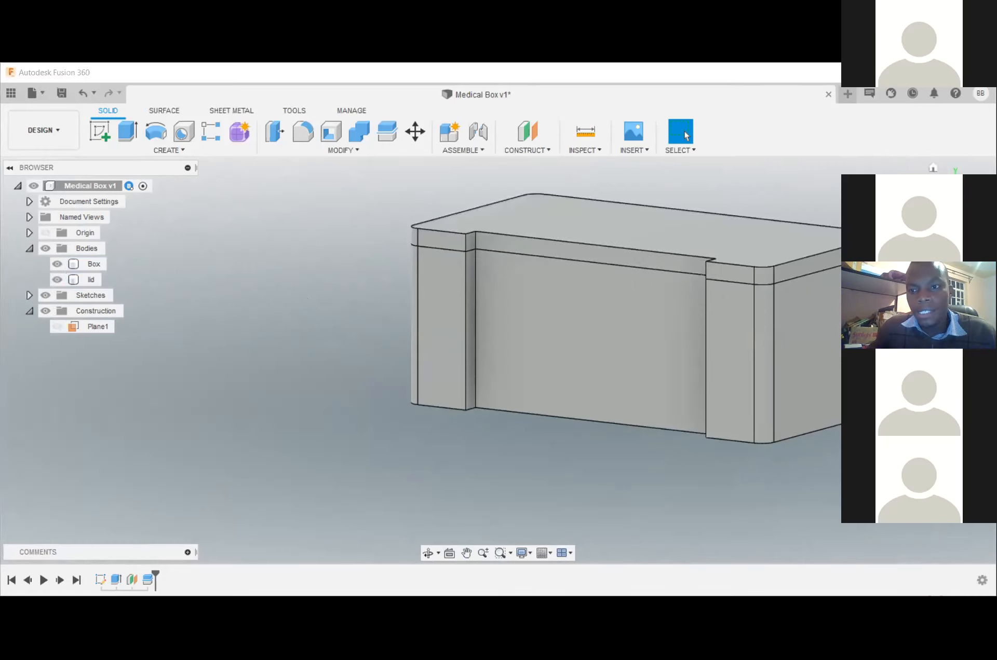
middle_click_drag(831, 198, 743, 189)
scroll(486, 240, "up", 4)
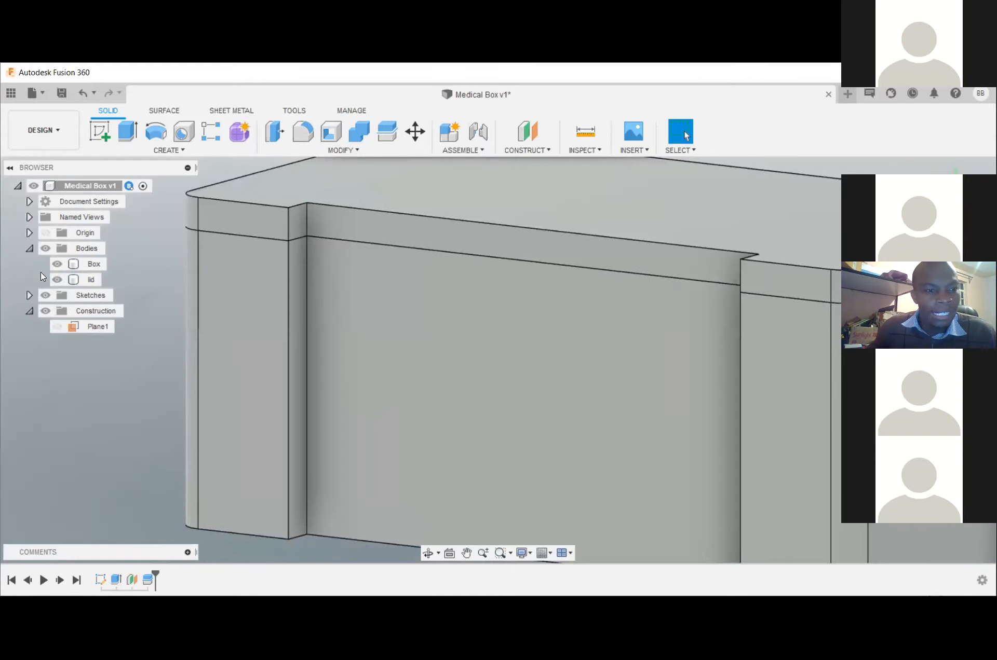
left_click(54, 280)
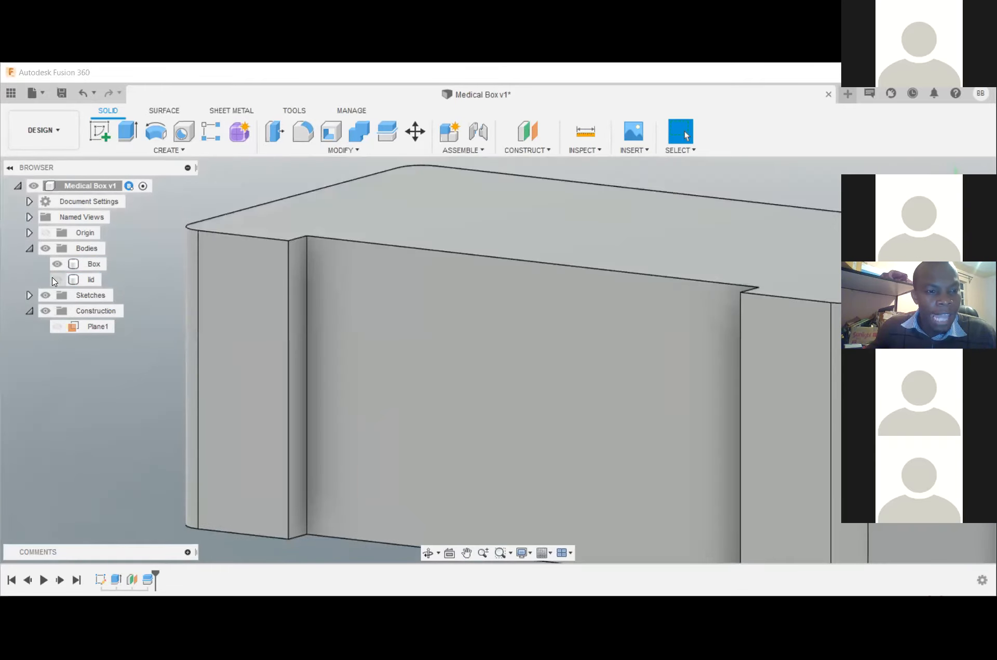
left_click(54, 281)
left_click(57, 264)
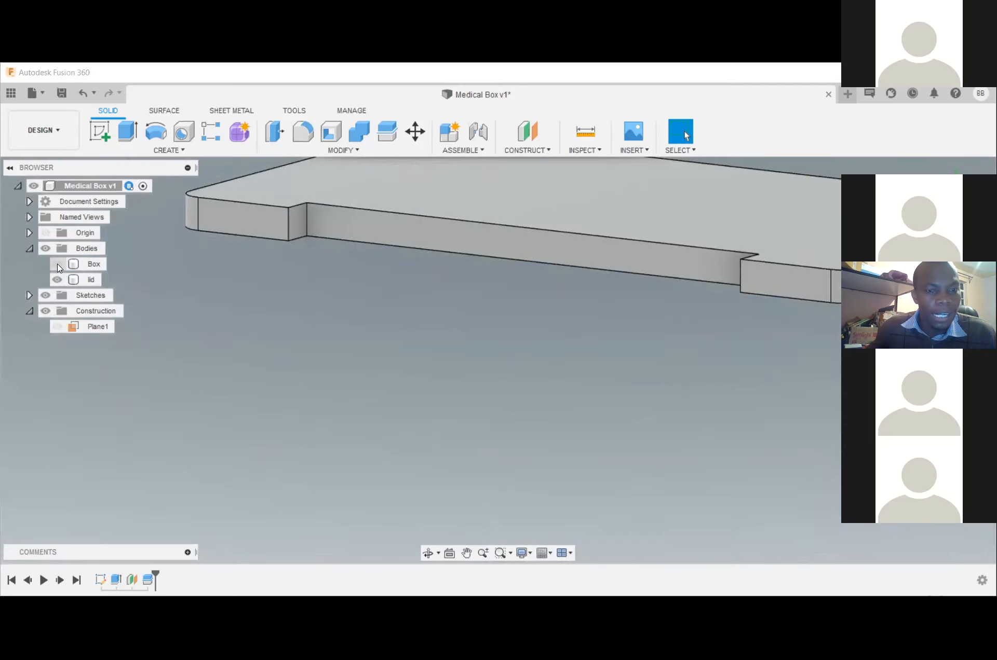
left_click(57, 264)
left_click(305, 281)
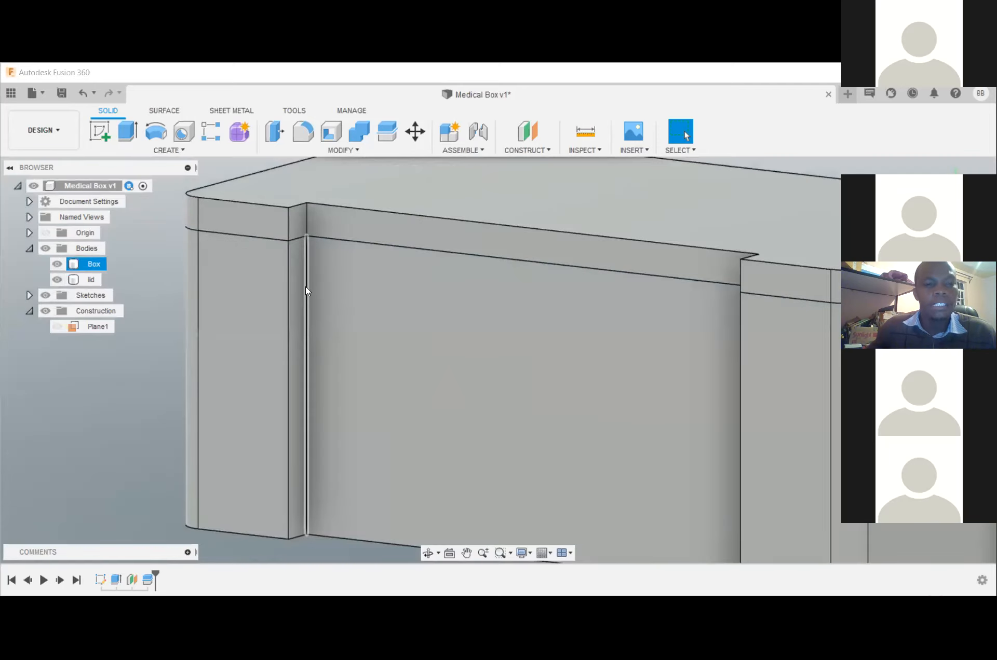
scroll(305, 286, "down", 5)
scroll(305, 287, "down", 2)
left_click(748, 309)
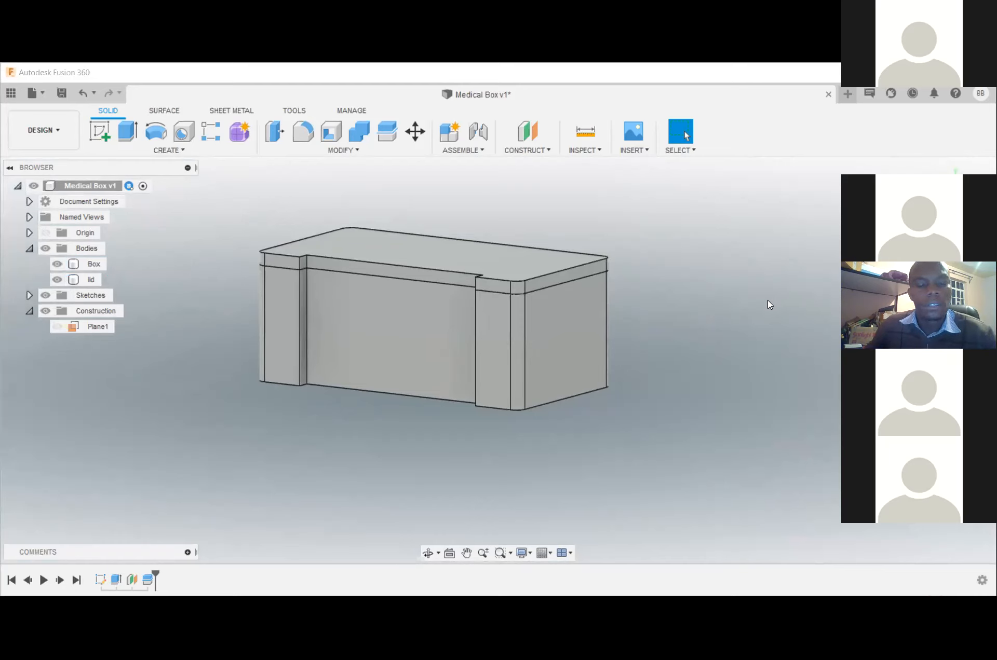
- Hide the lid and shell the box body with its top face removed and a 2 mm inside thickness
left_click(57, 279)
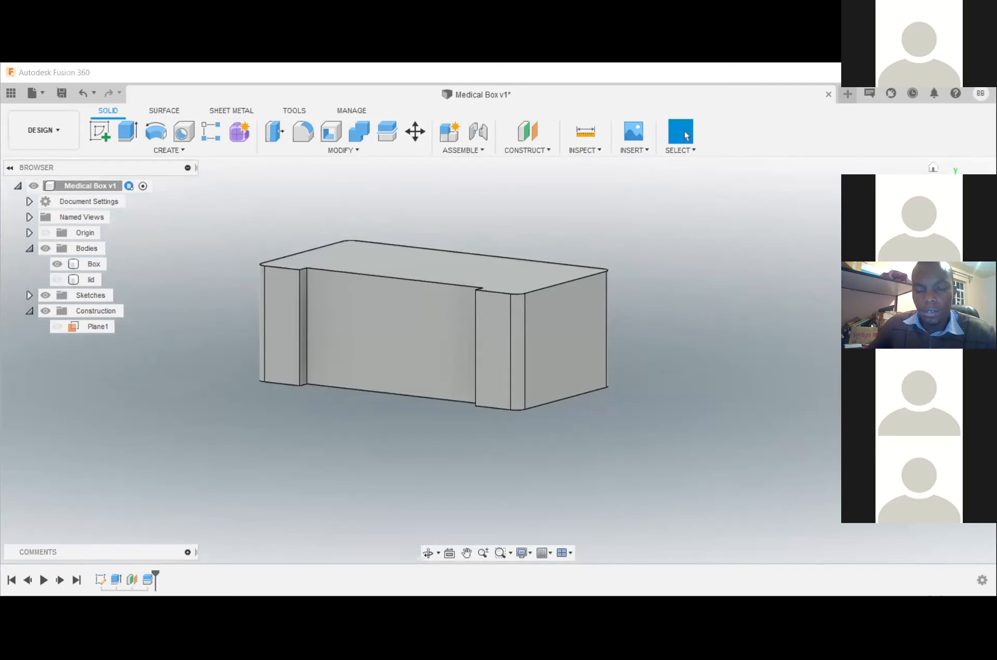
left_click_drag(958, 200, 956, 231)
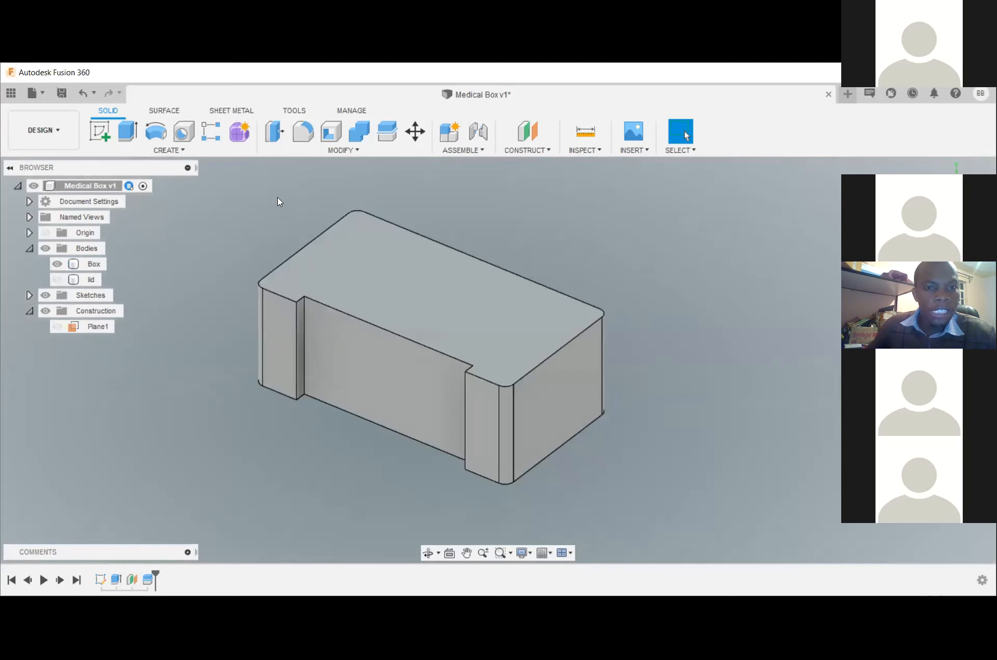
left_click(353, 151)
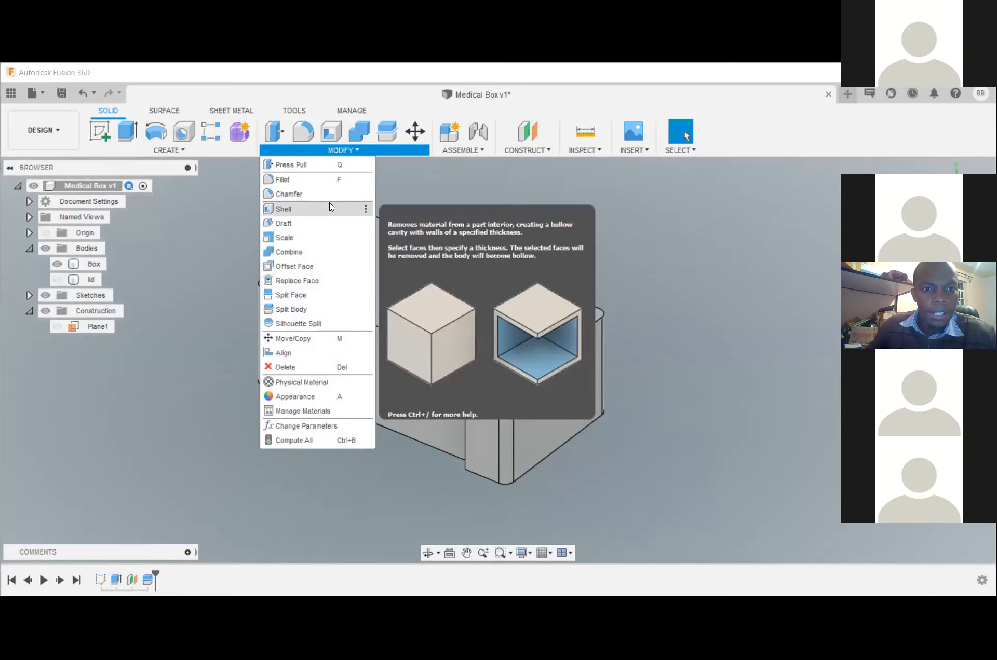
left_click(388, 285)
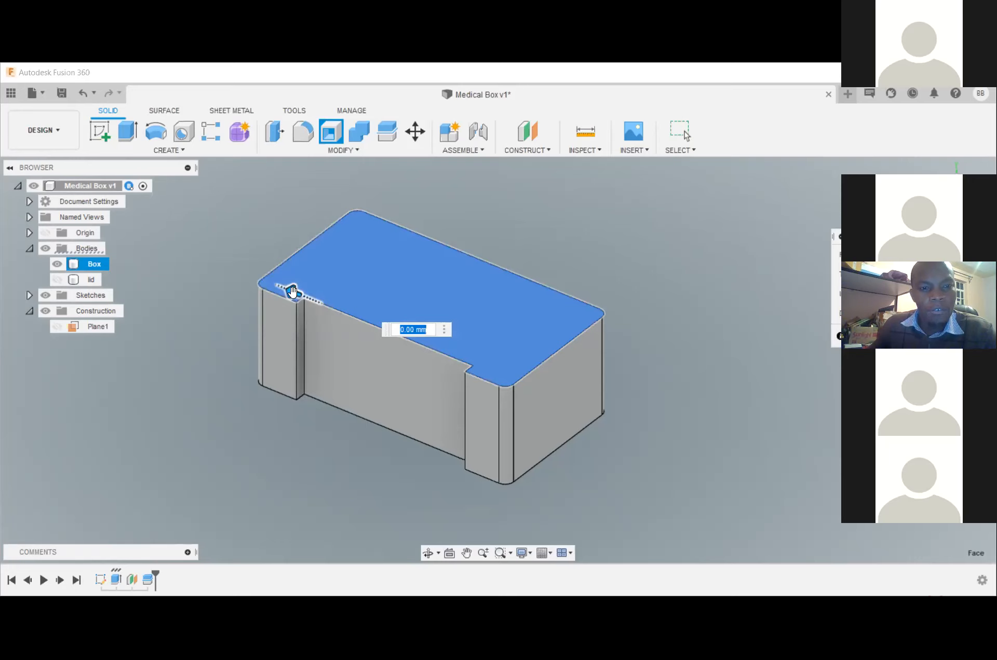
mouse_move(296, 293)
left_mouse_down()
mouse_move(321, 281)
mouse_move(287, 290)
left_mouse_up()
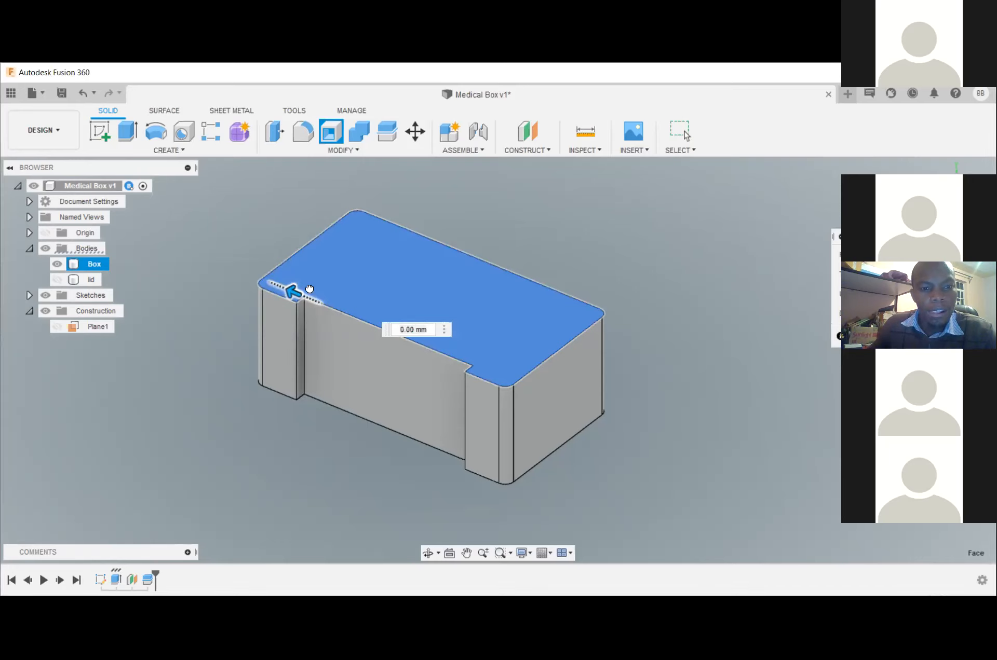
left_click(406, 330)
key("BackSpace")
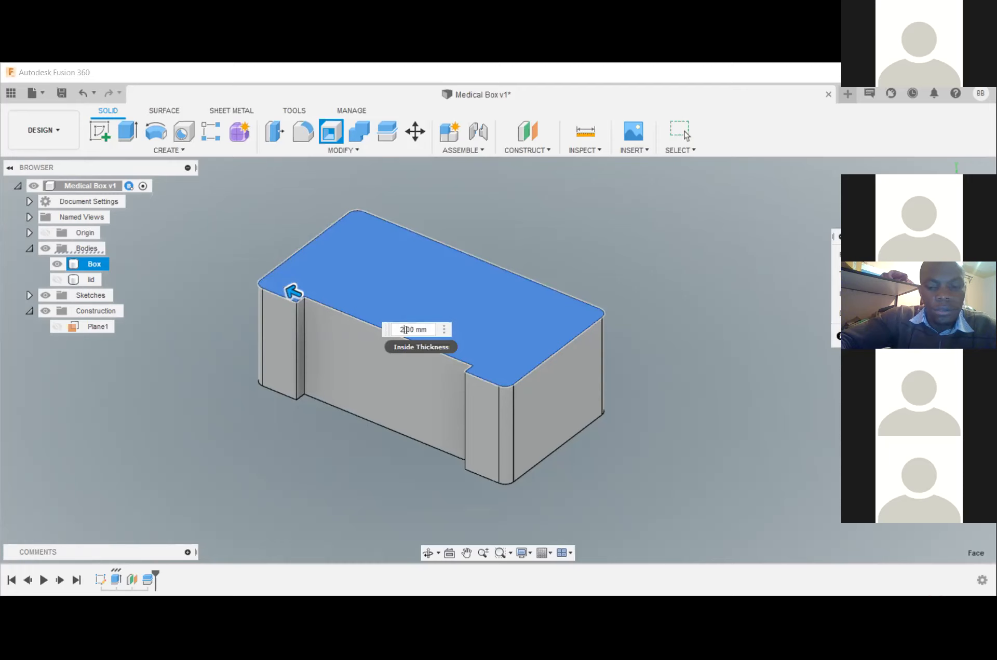
type("2")
key("Return")
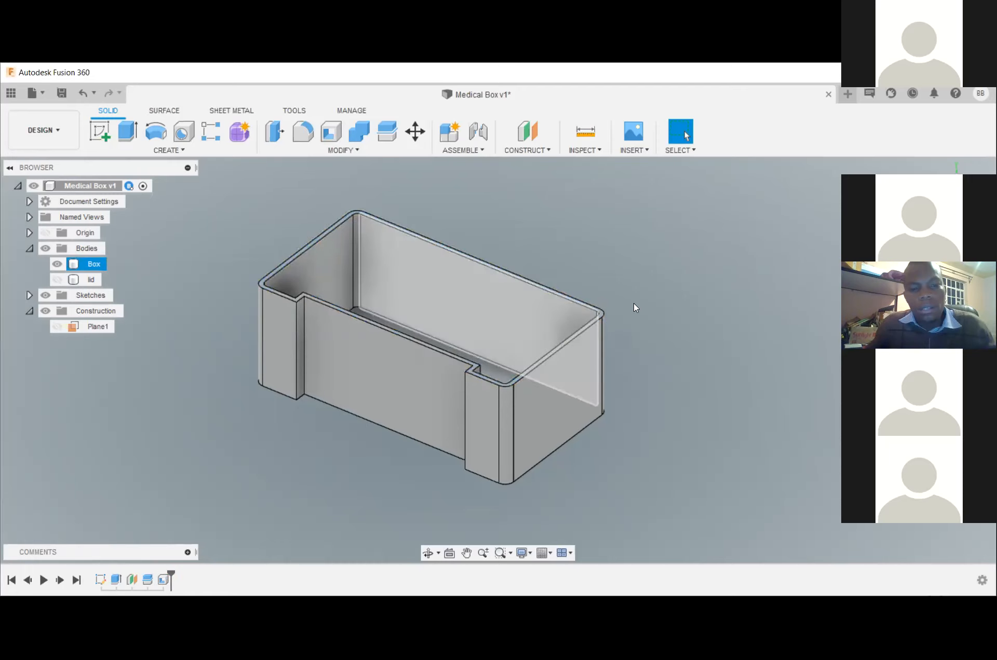
scroll(713, 285, "down", 2)
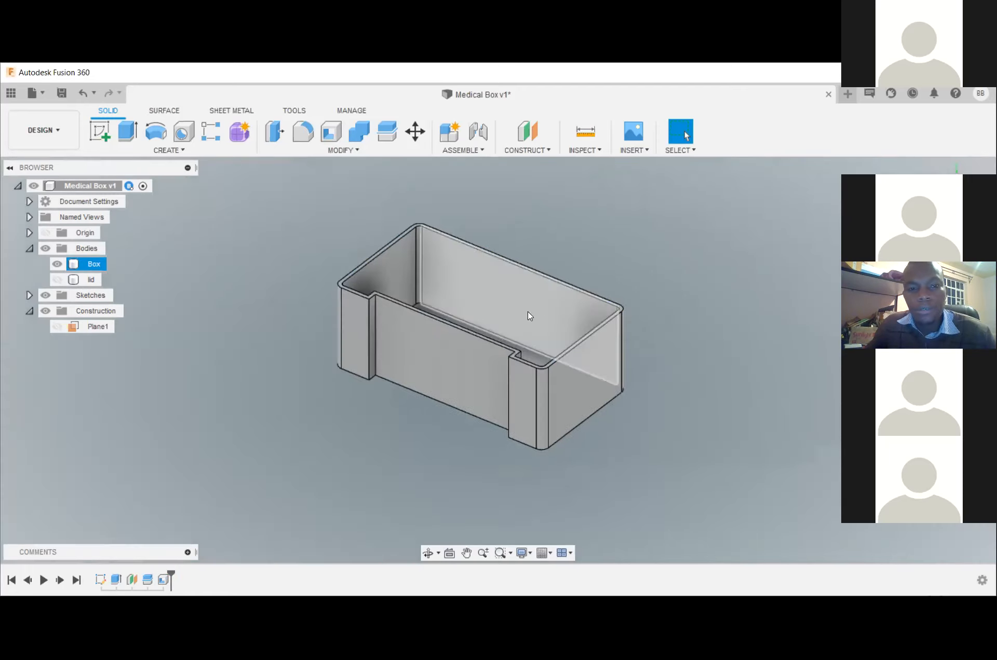
- Undo the shell on the box body, check the lid by showing it, and hide the lid again
mouse_move(958, 201)
left_mouse_down()
mouse_move(948, 225)
mouse_move(935, 186)
mouse_move(939, 213)
left_mouse_up()
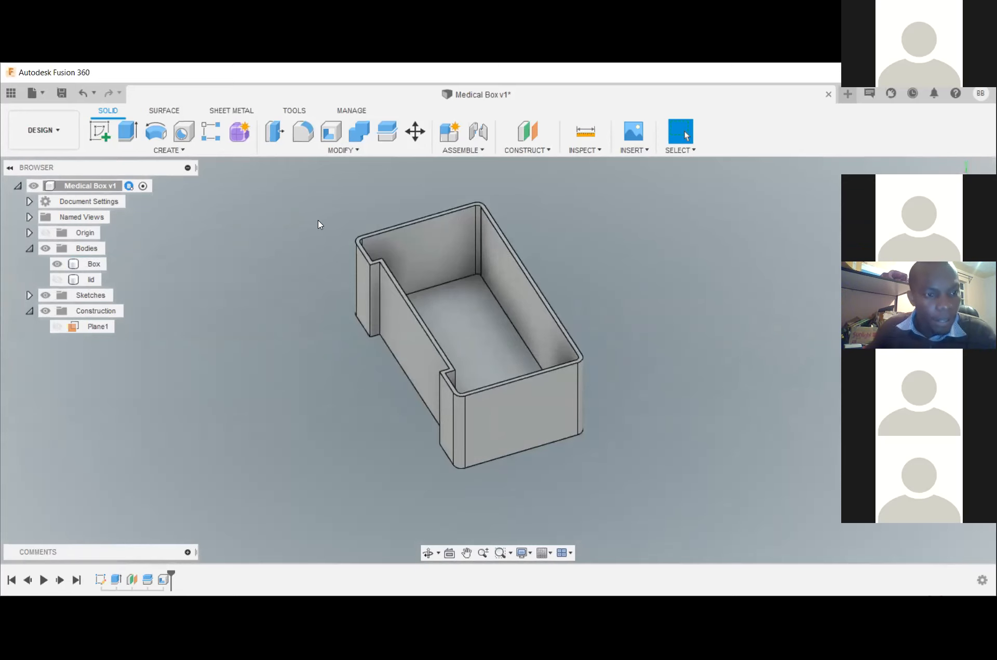
key("ctrl+z")
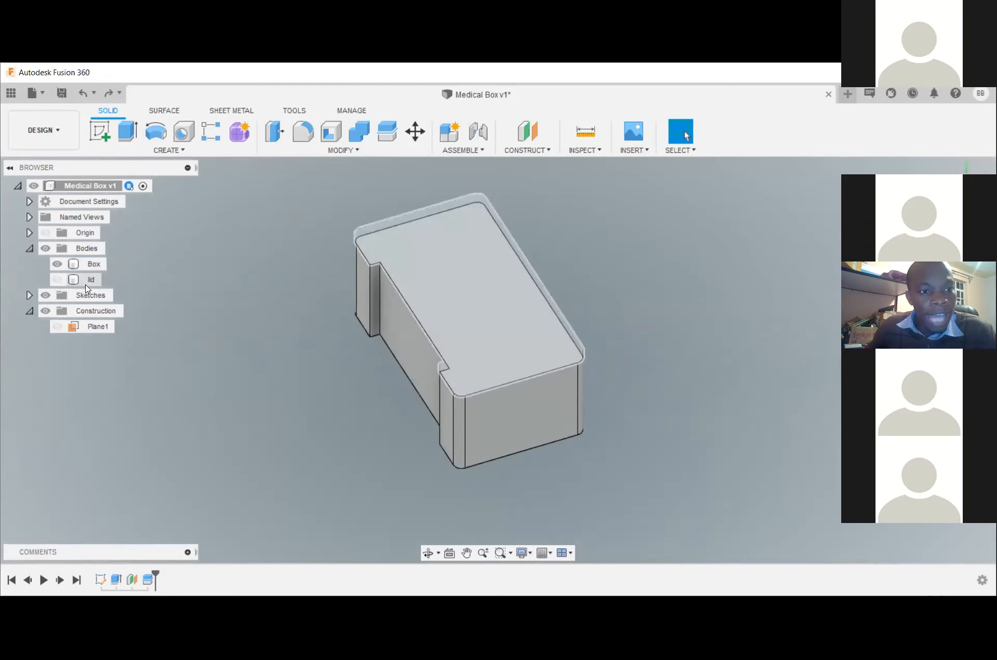
left_click(58, 280)
left_click(57, 280)
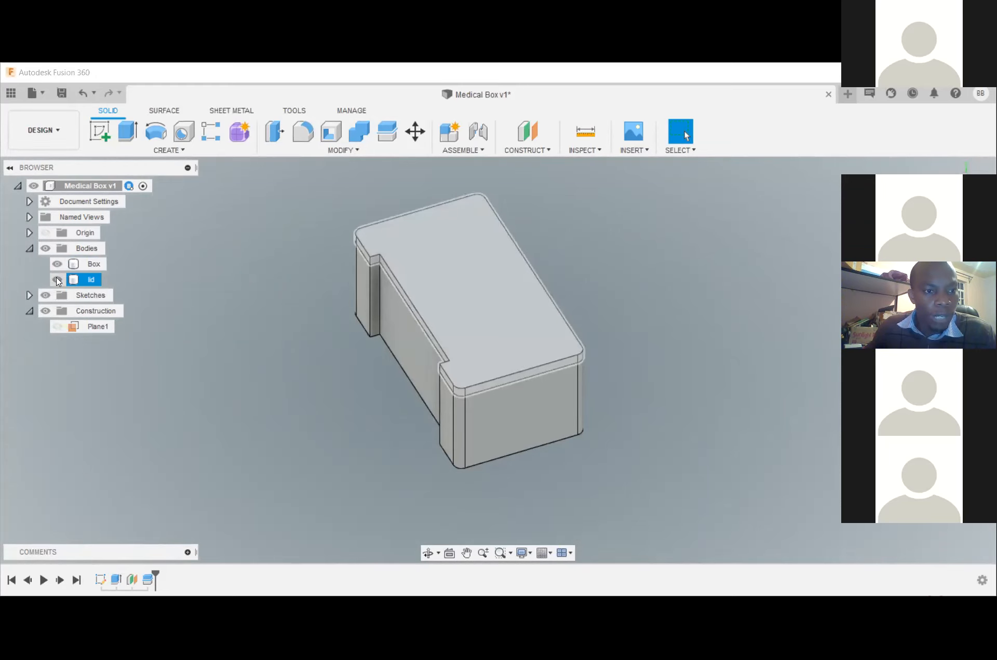
left_click(56, 278)
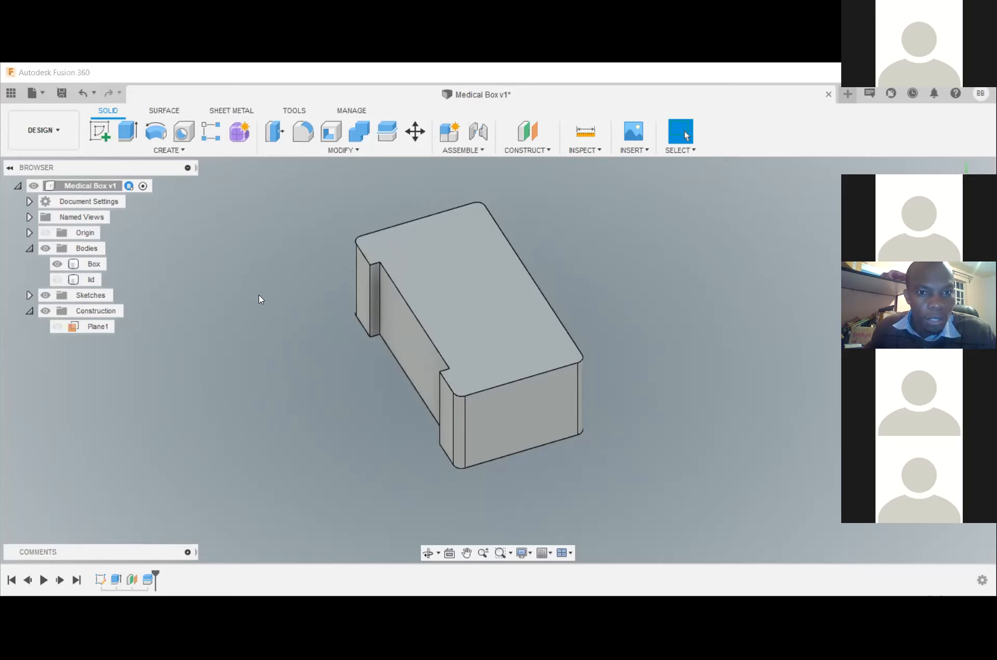
- Shell the box body with its top face removed and a 2 mm wall thickness
left_click(351, 150)
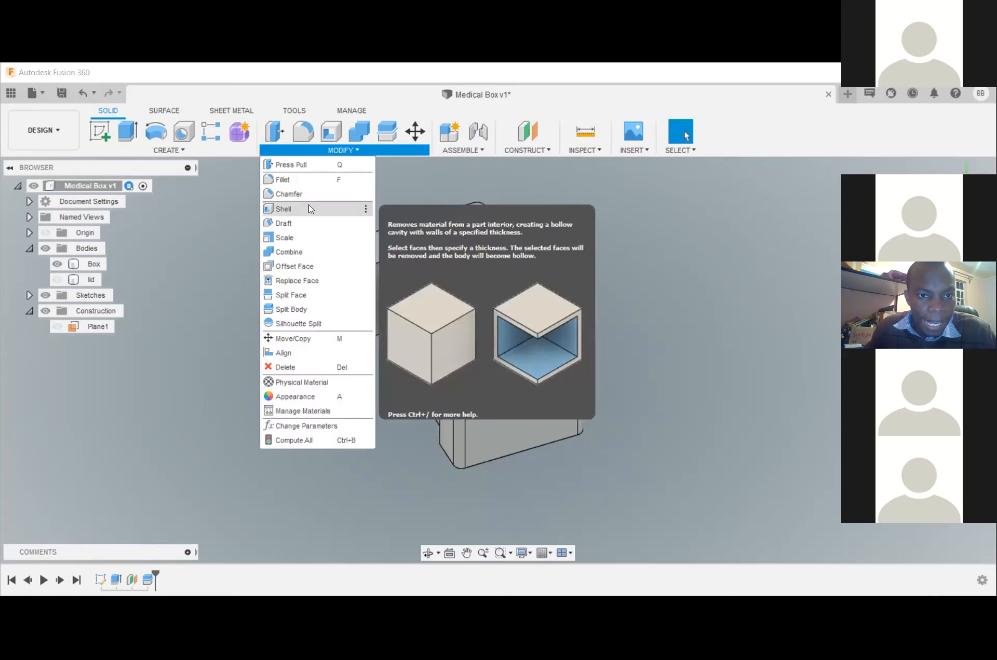
left_click(308, 208)
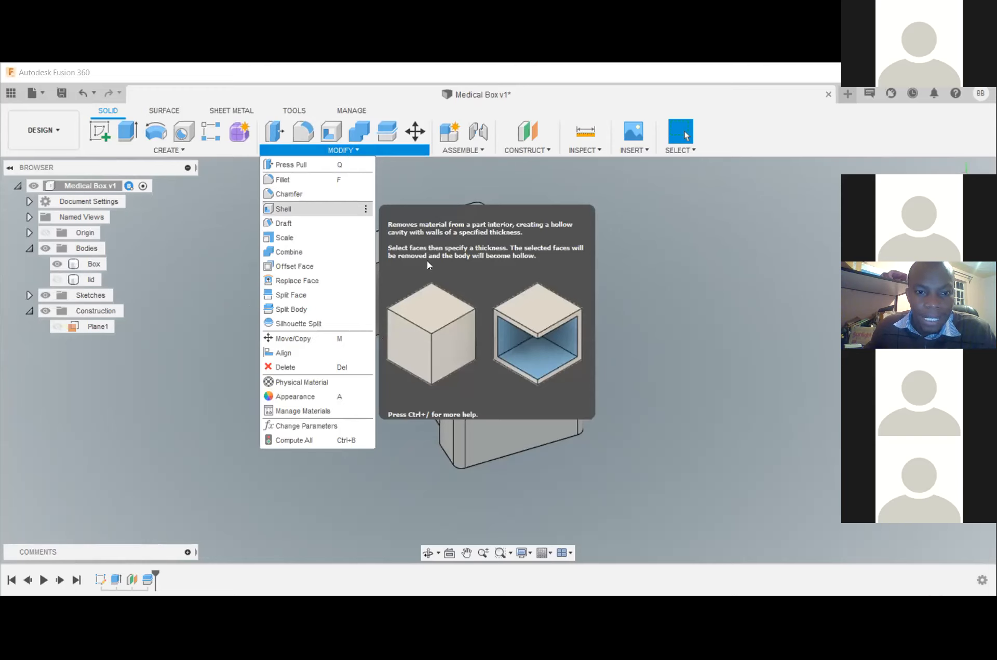
left_click(431, 265)
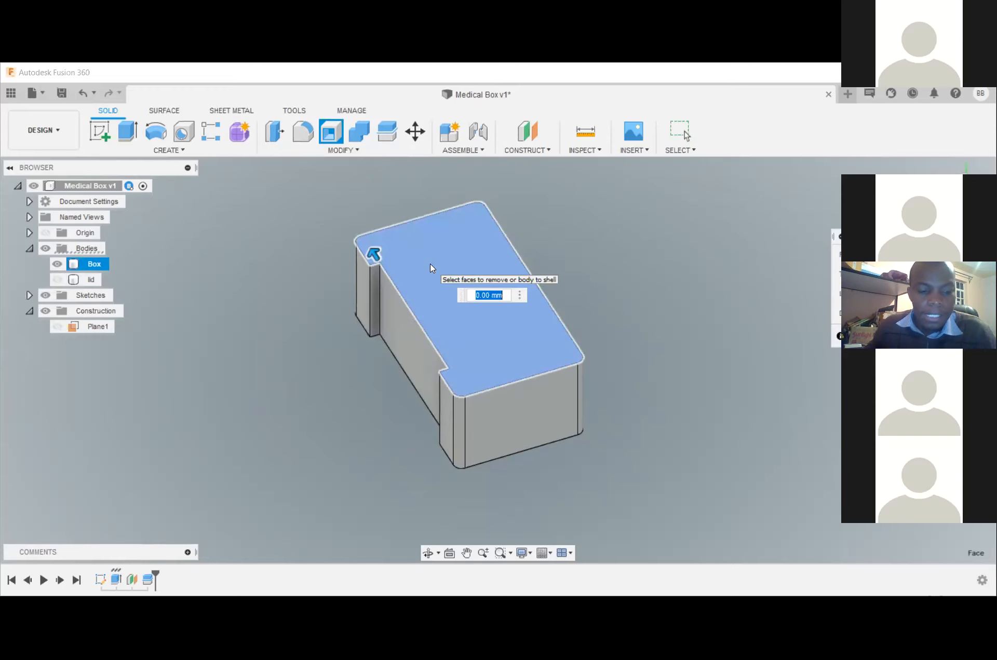
type("2")
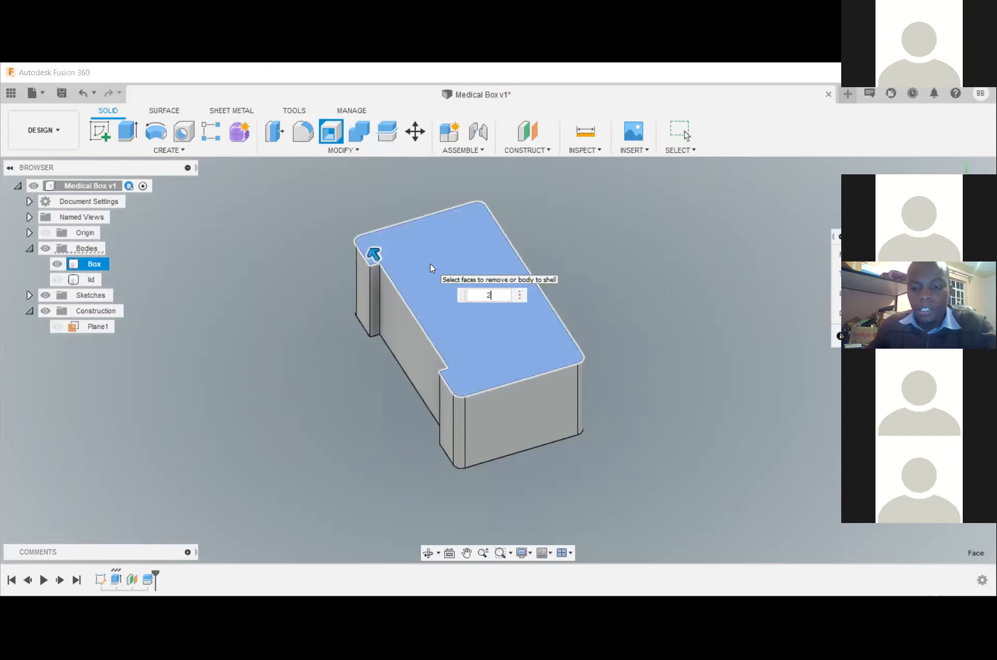
key("Return")
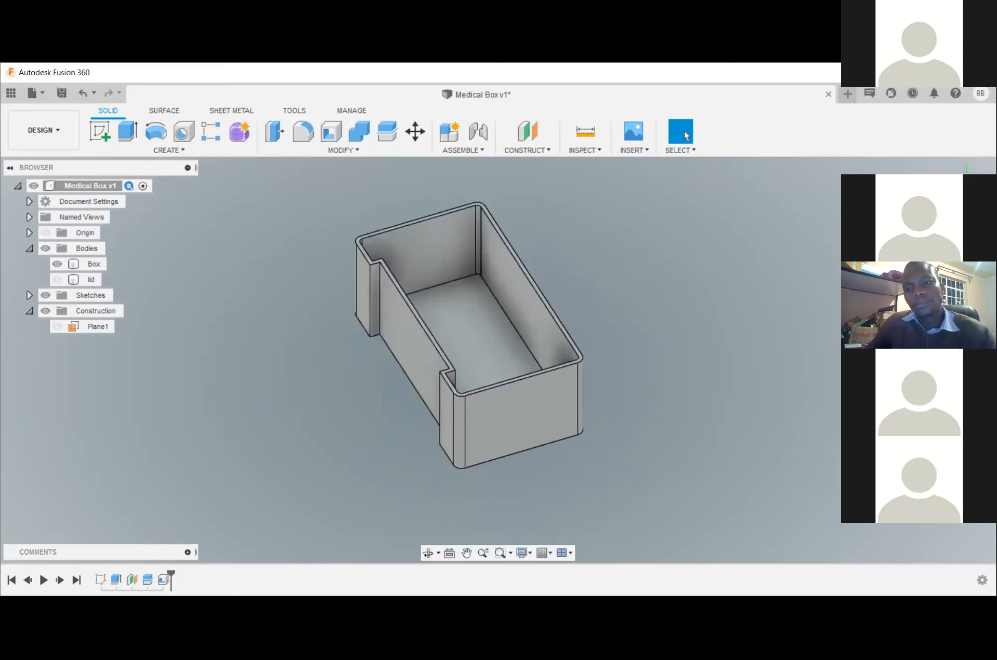
- Hide the hollowed box body and show only the lid body
mouse_move(961, 211)
left_mouse_down()
mouse_move(960, 182)
mouse_move(960, 211)
mouse_move(940, 193)
mouse_move(927, 209)
mouse_move(954, 211)
mouse_move(967, 197)
left_mouse_up()
left_click(502, 311)
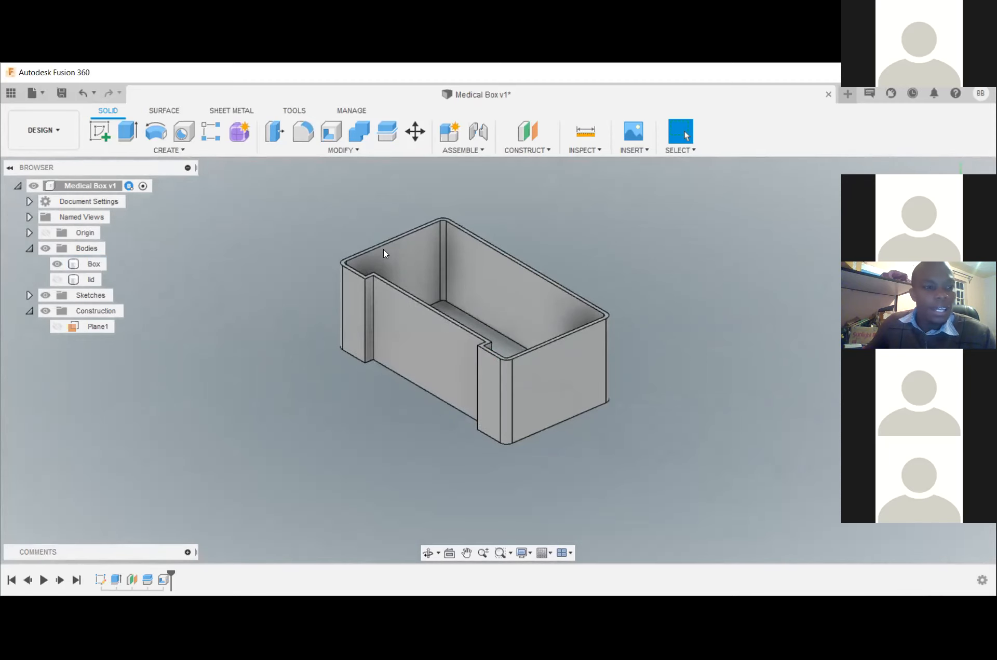
left_click(54, 277)
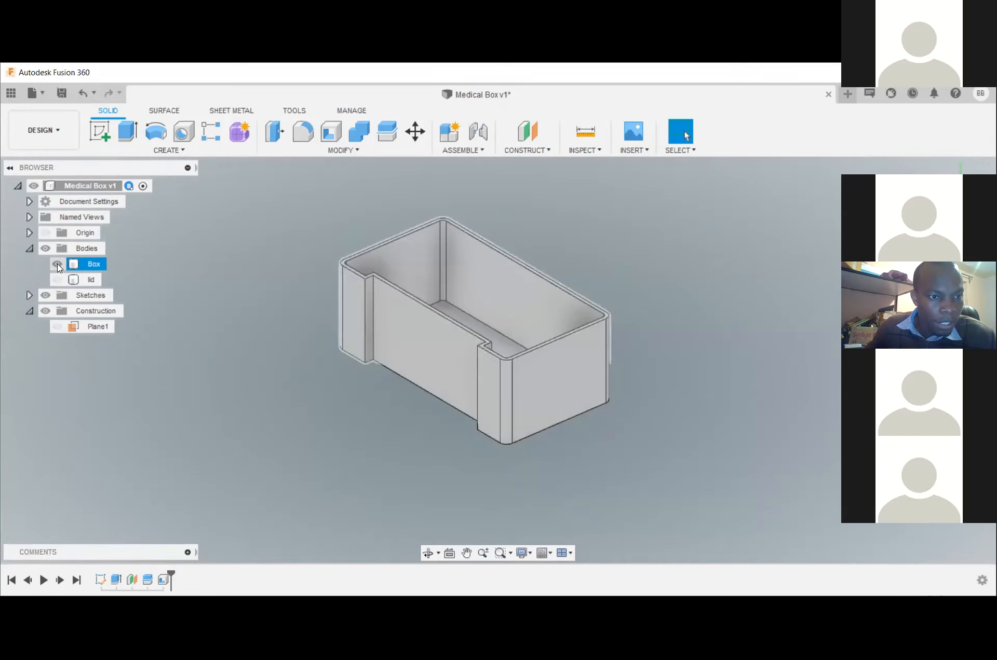
left_click(57, 264)
left_click(55, 277)
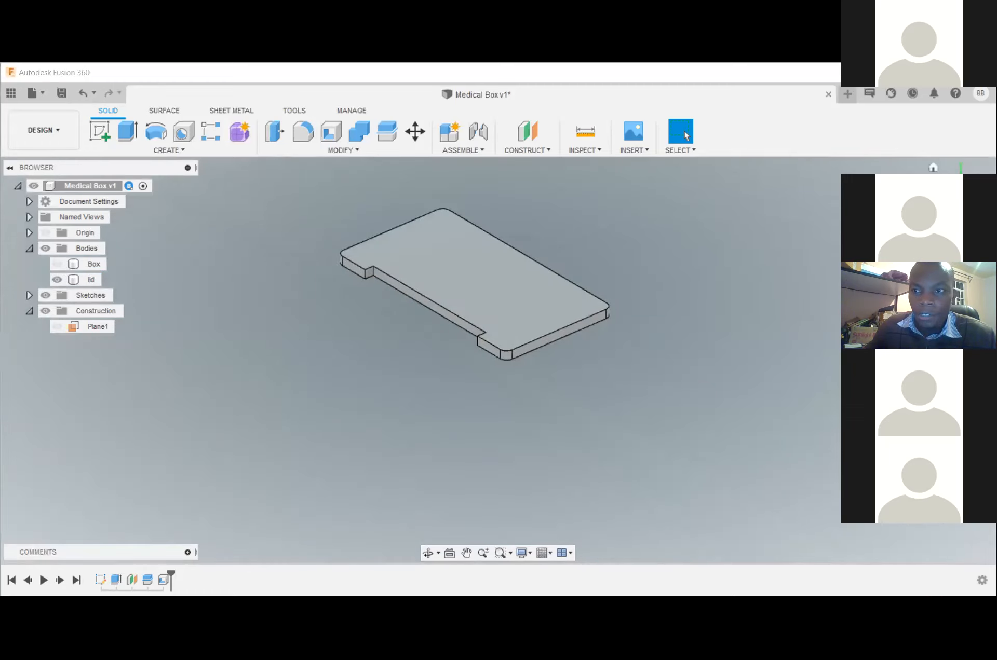
- Shell the lid with its underside face removed and a 2 mm wall thickness
left_click_drag(954, 208, 953, 160)
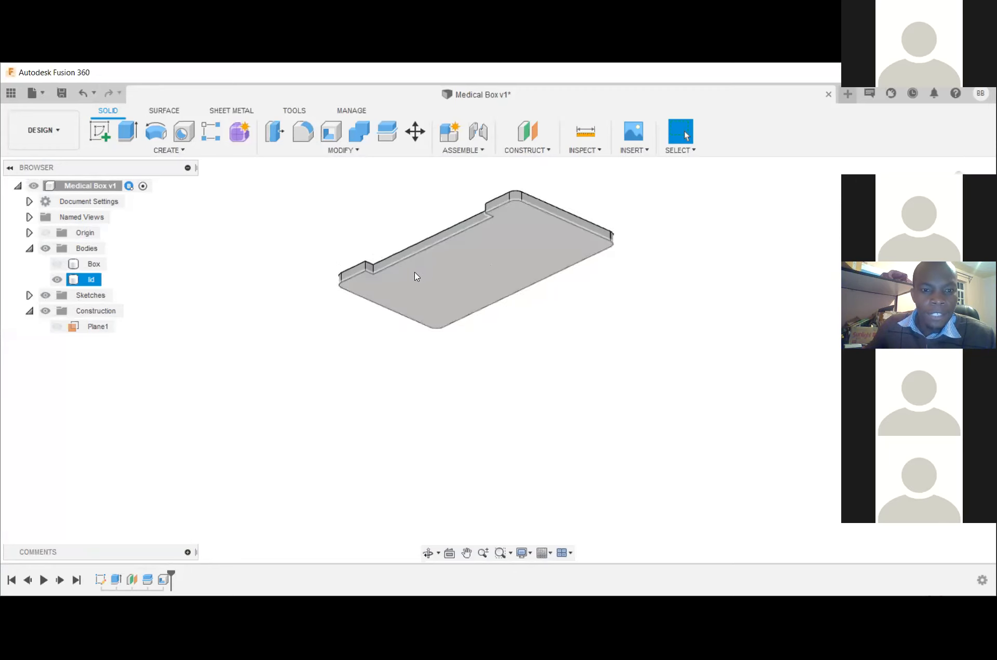
left_click(334, 150)
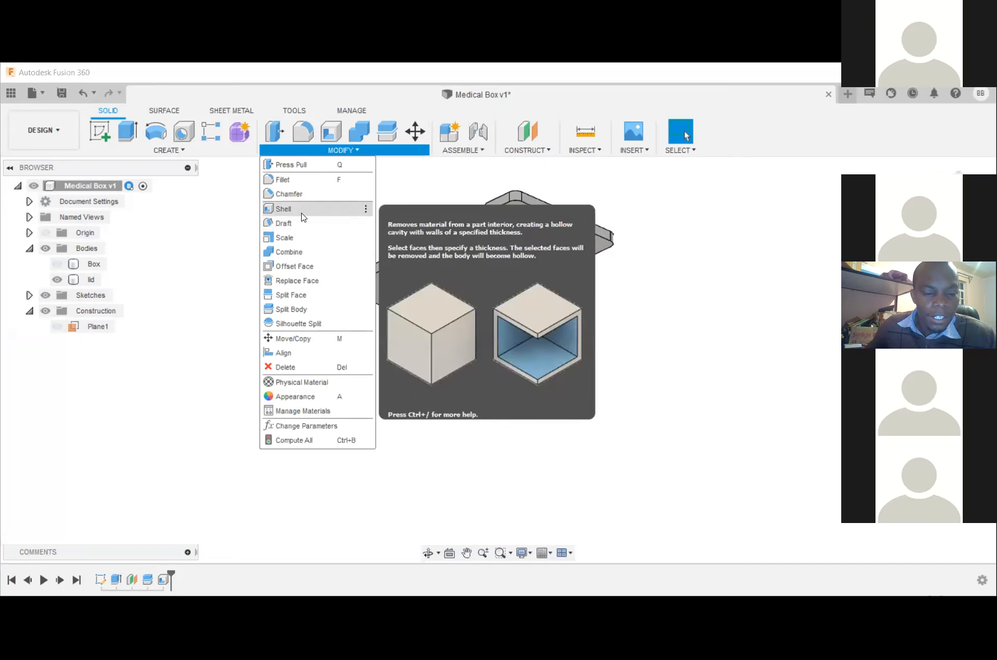
left_click(437, 272)
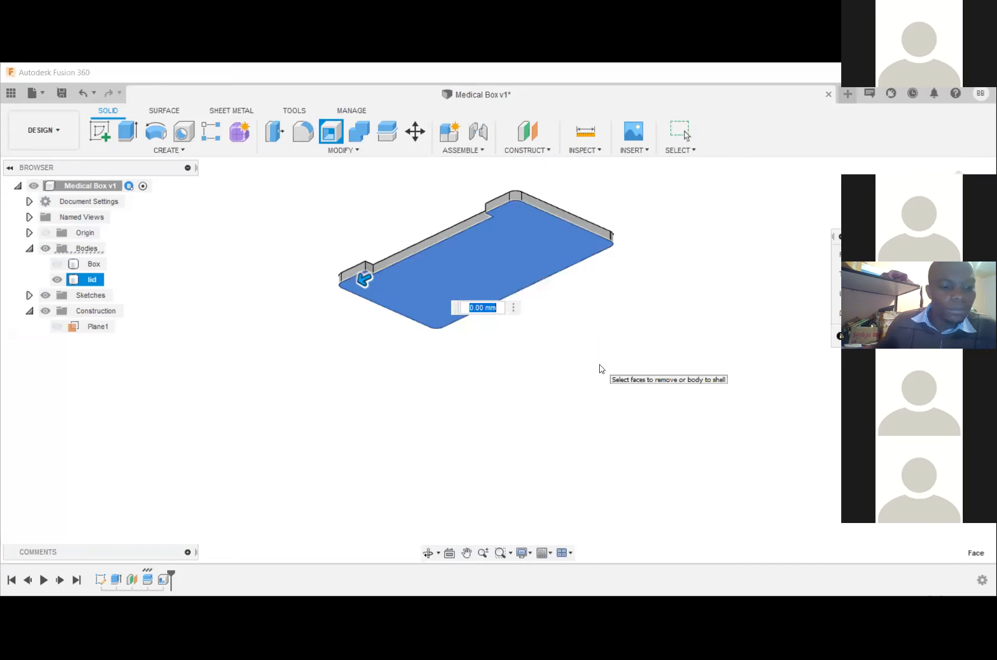
type("2")
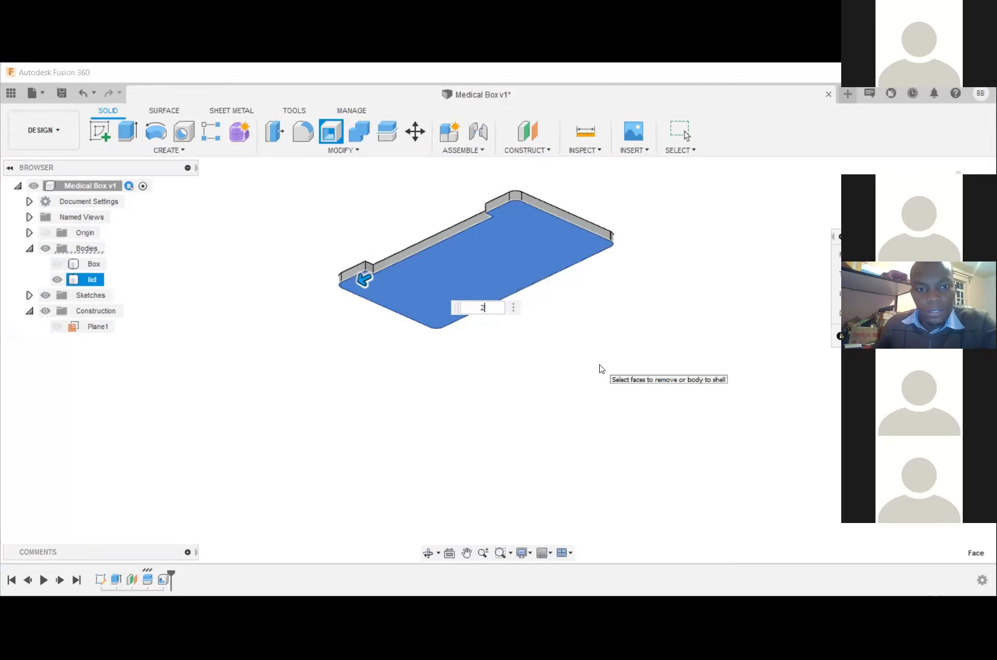
key("Return")
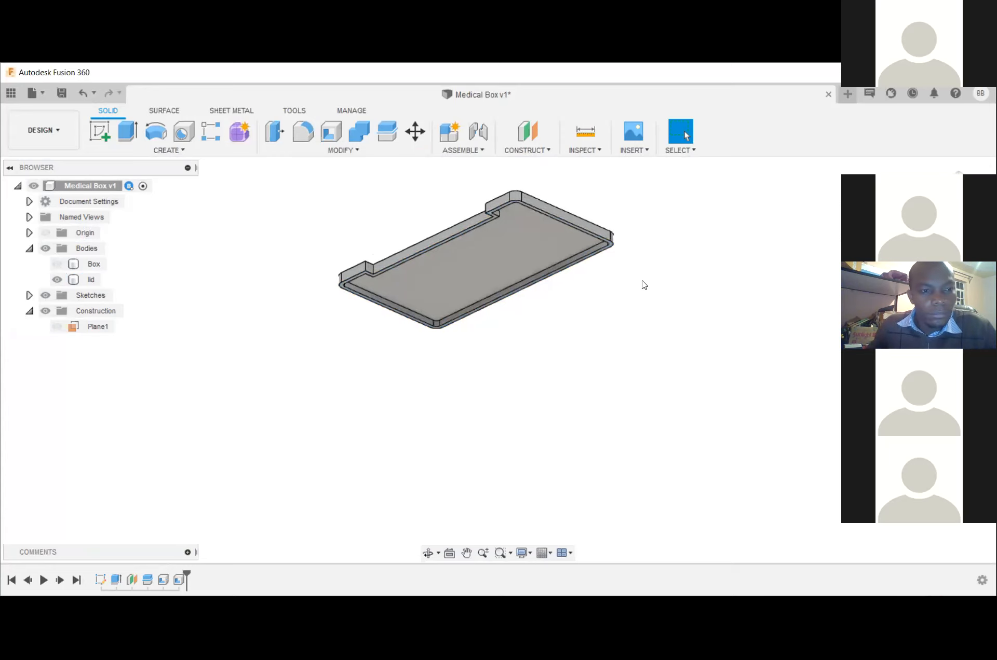
- Show the box body together with the lid and select the box's recessed front face
mouse_move(959, 203)
left_mouse_down()
mouse_move(959, 236)
mouse_move(959, 202)
left_mouse_up()
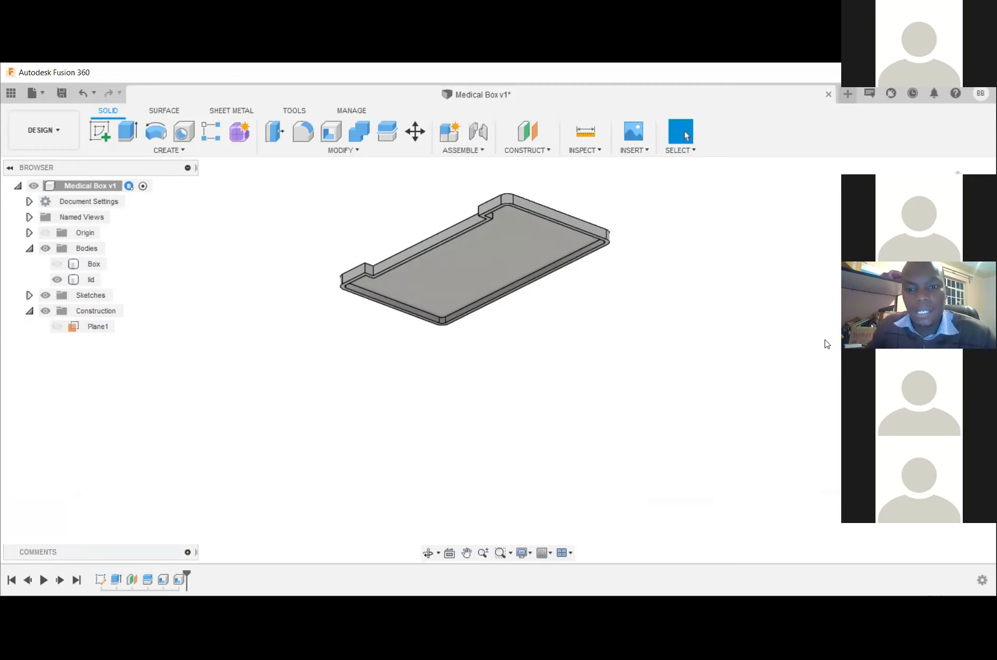
mouse_move(957, 203)
left_mouse_down()
mouse_move(955, 247)
mouse_move(957, 204)
left_mouse_up()
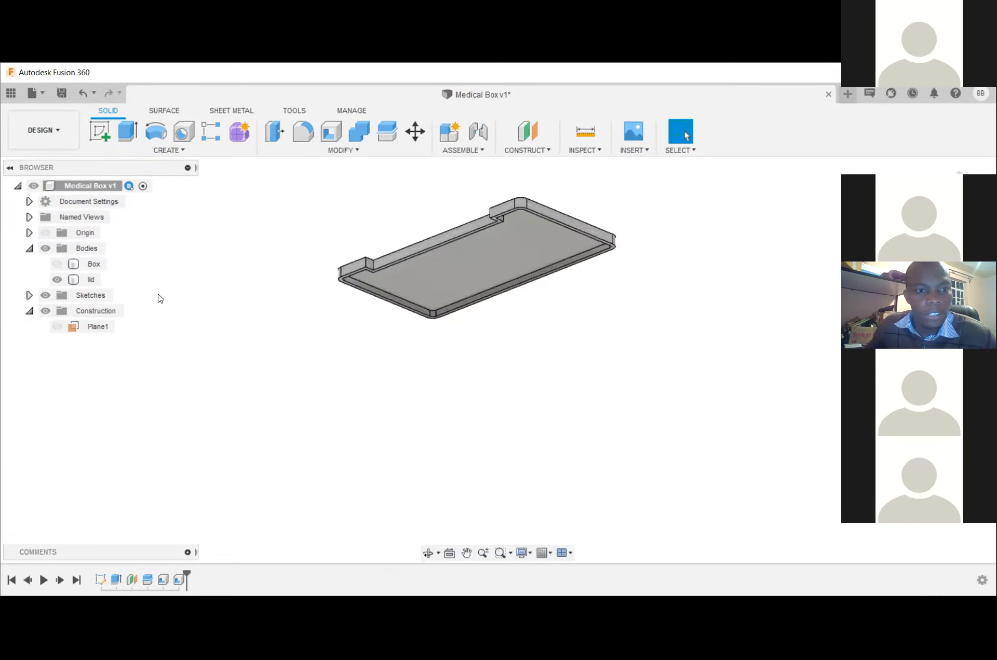
left_click(62, 280)
left_click(60, 280)
left_click(58, 281)
left_click(57, 265)
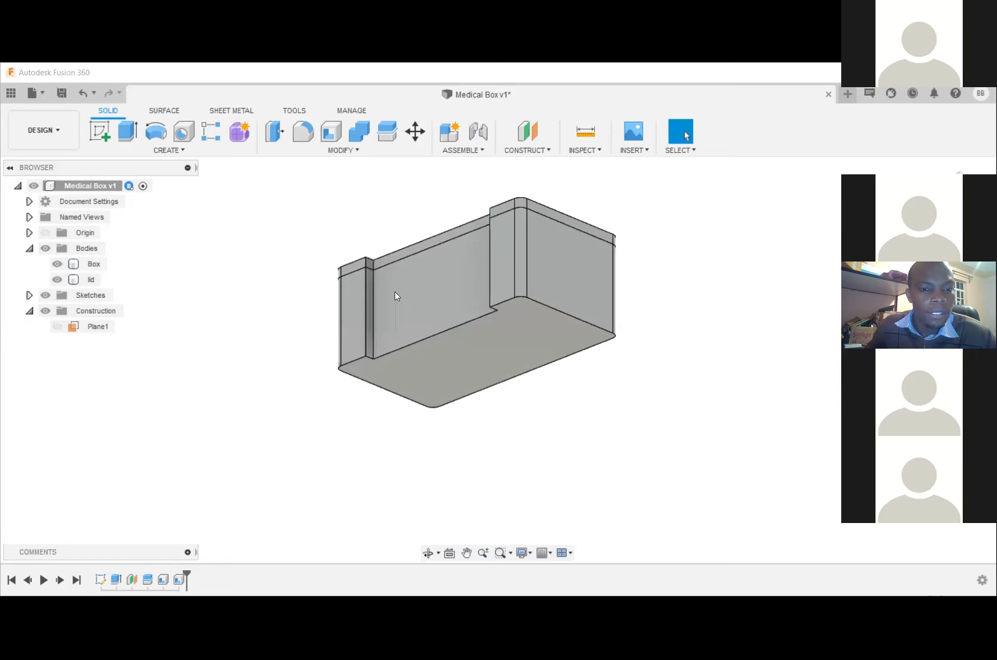
left_click(444, 299)
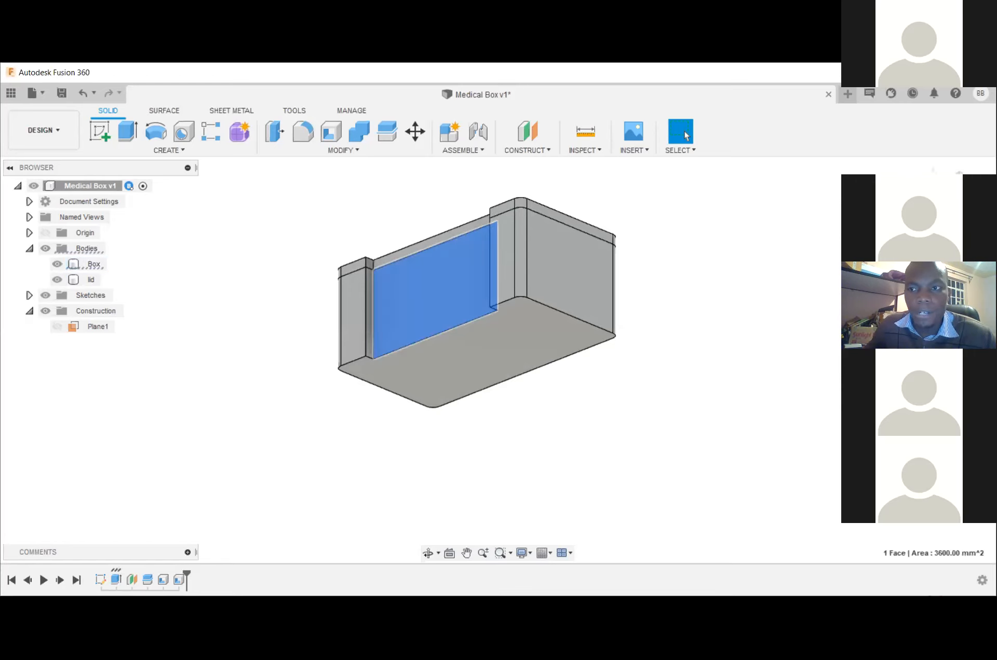
middle_click_drag(498, 359, 501, 327, "shift")
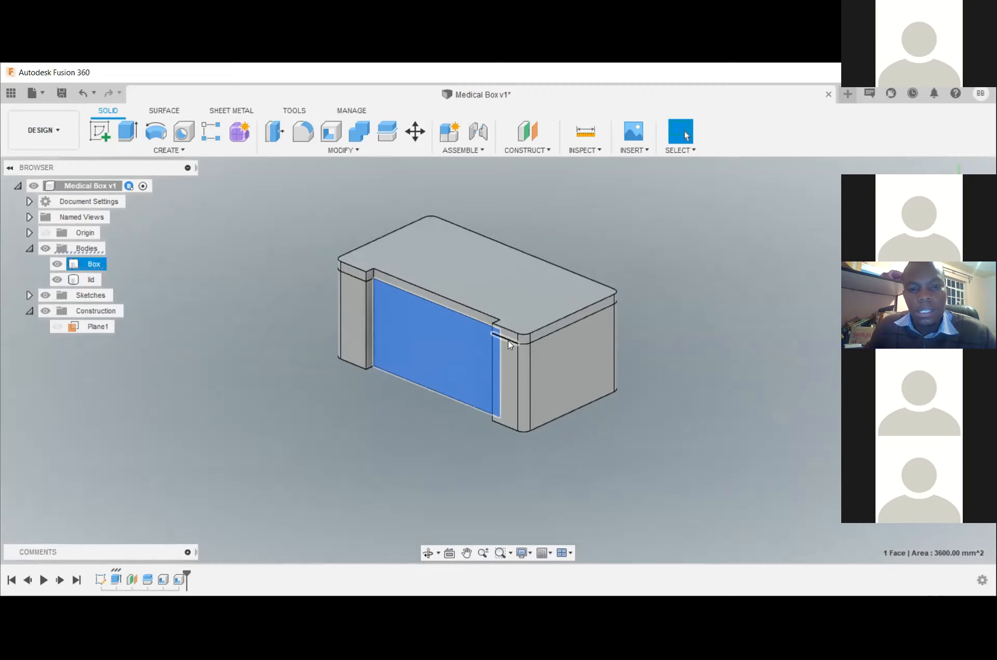
scroll(508, 341, "up", 2)
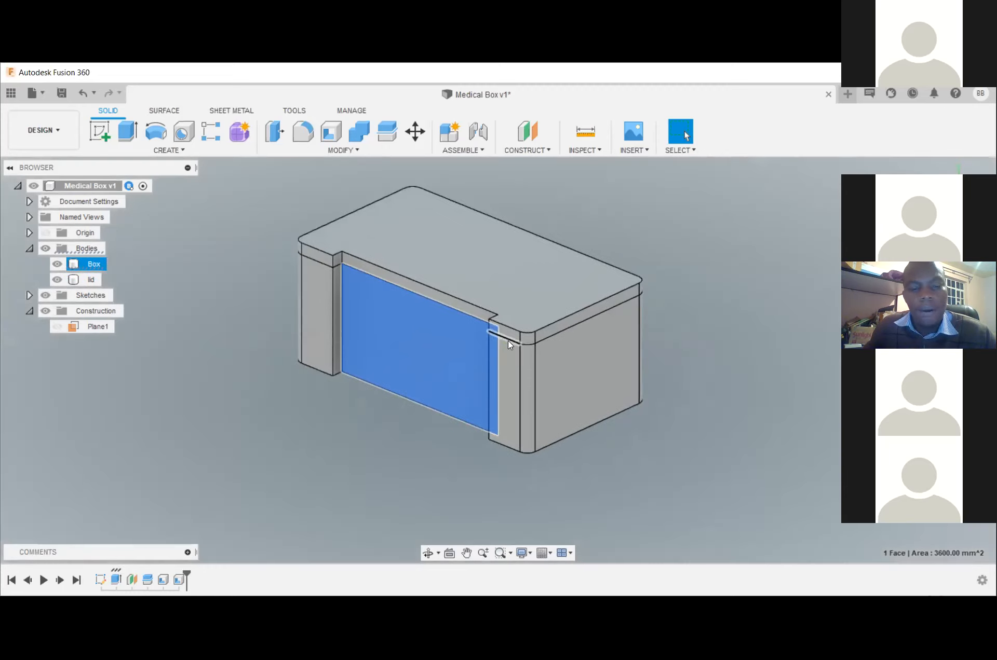
- Hide the lid and look straight down into the hollow box
left_click(57, 279)
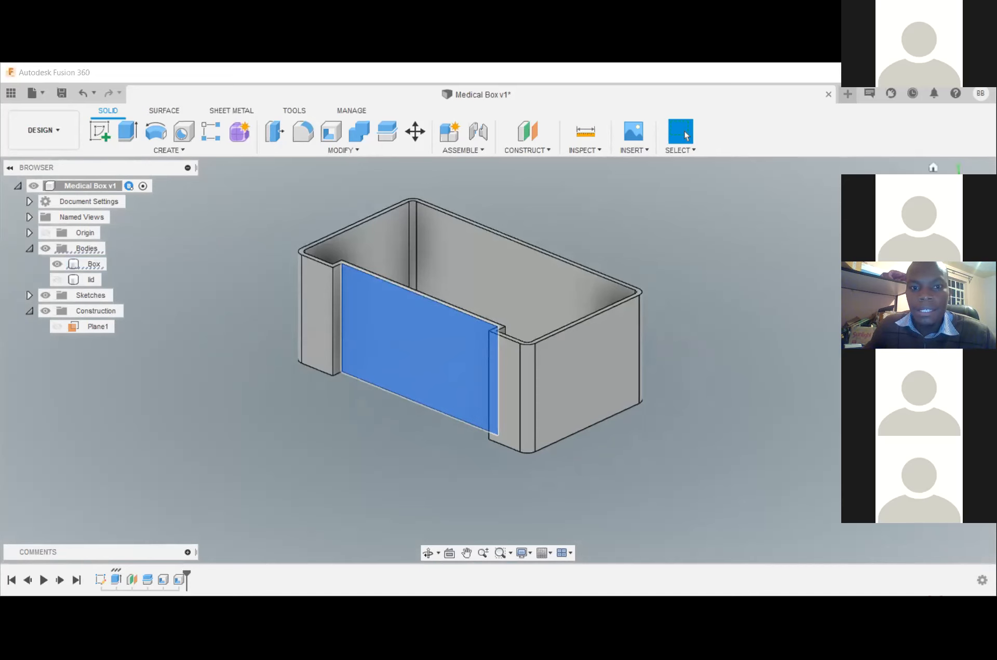
left_click_drag(961, 201, 946, 221)
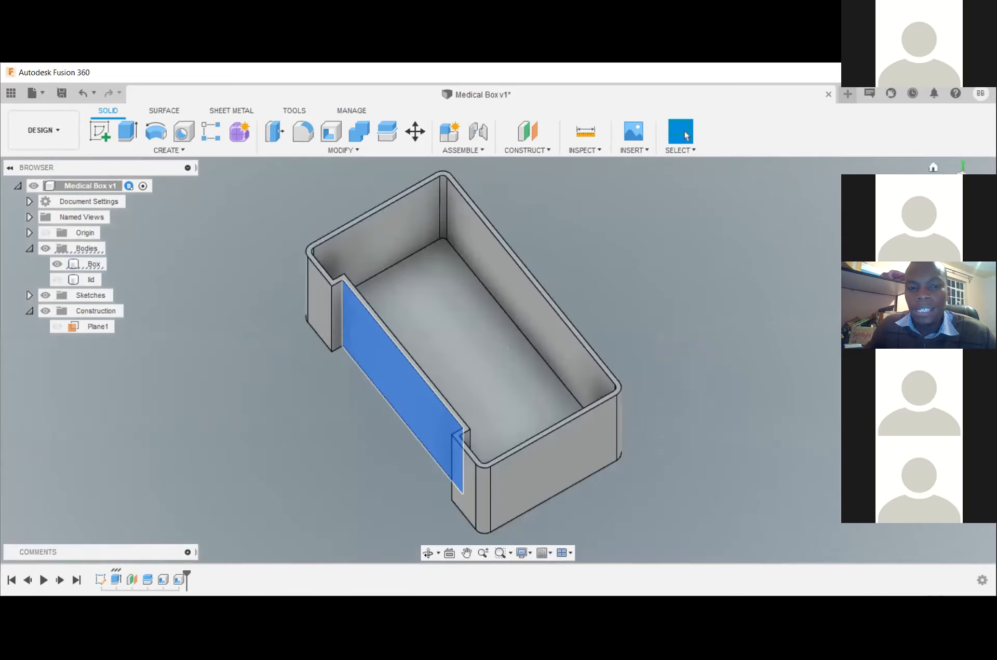
left_click(961, 193)
scroll(627, 310, "up", 2)
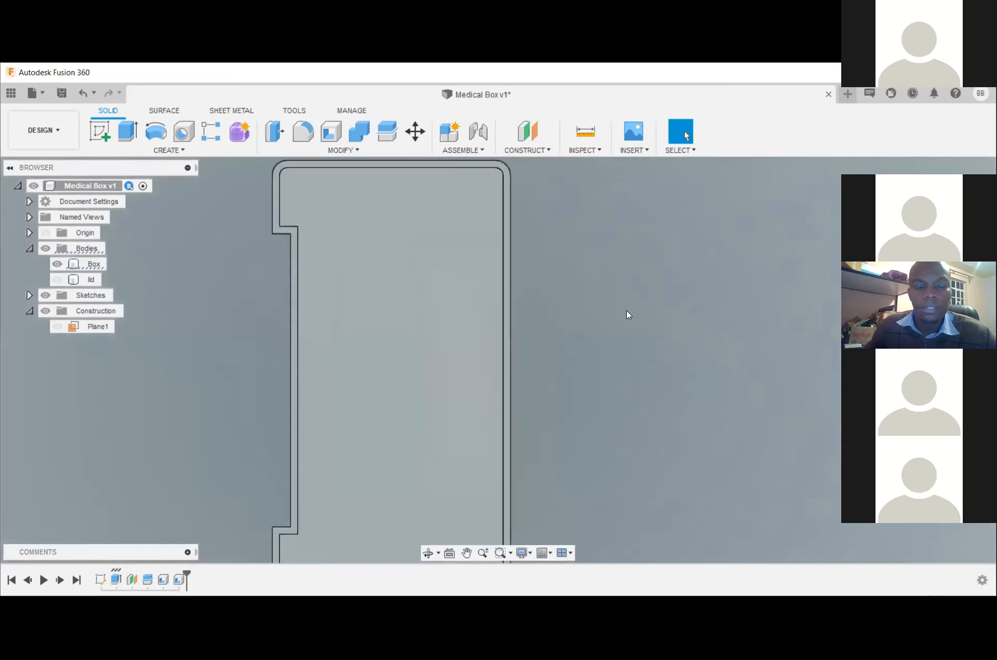
scroll(626, 310, "down", 4)
middle_click_drag(634, 322, 617, 261)
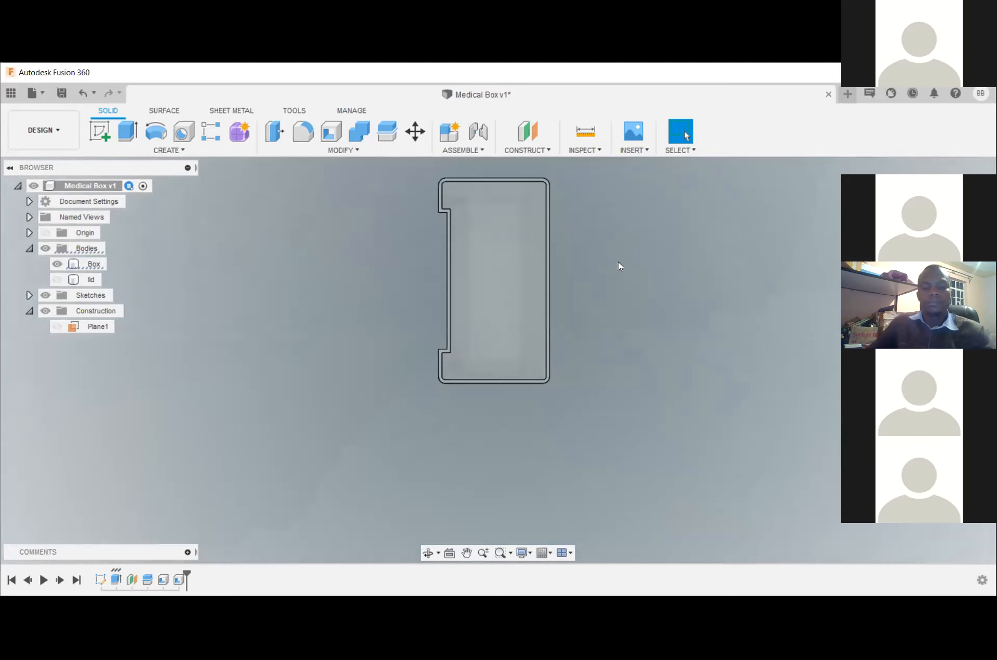
scroll(618, 260, "up", 1)
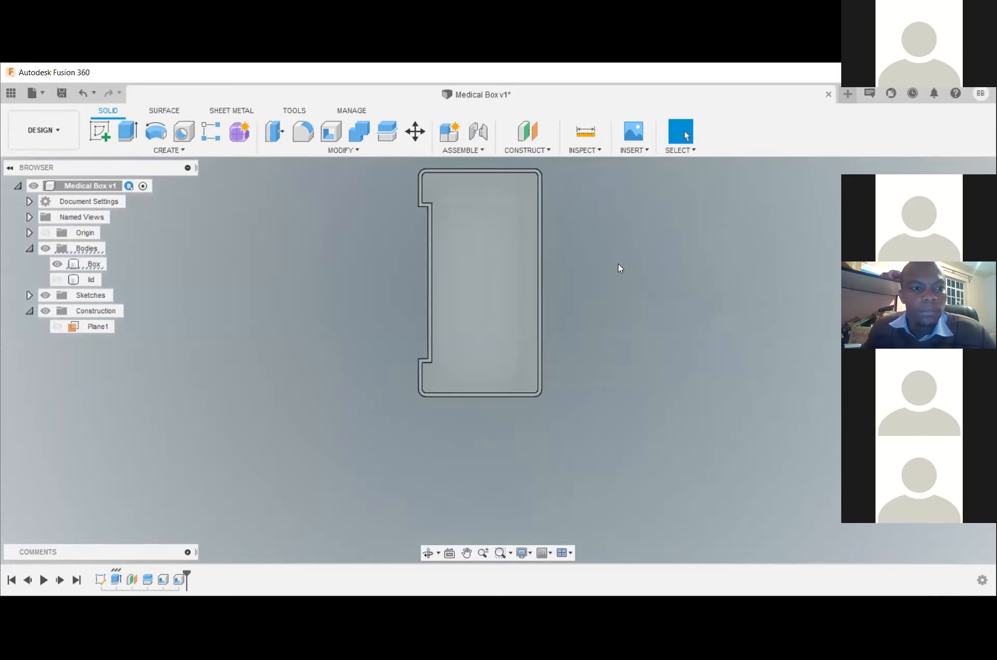
- Start a sketch and draw a lengthwise line through the middle of the box, joining the midpoints of its two short sides
left_click(103, 134)
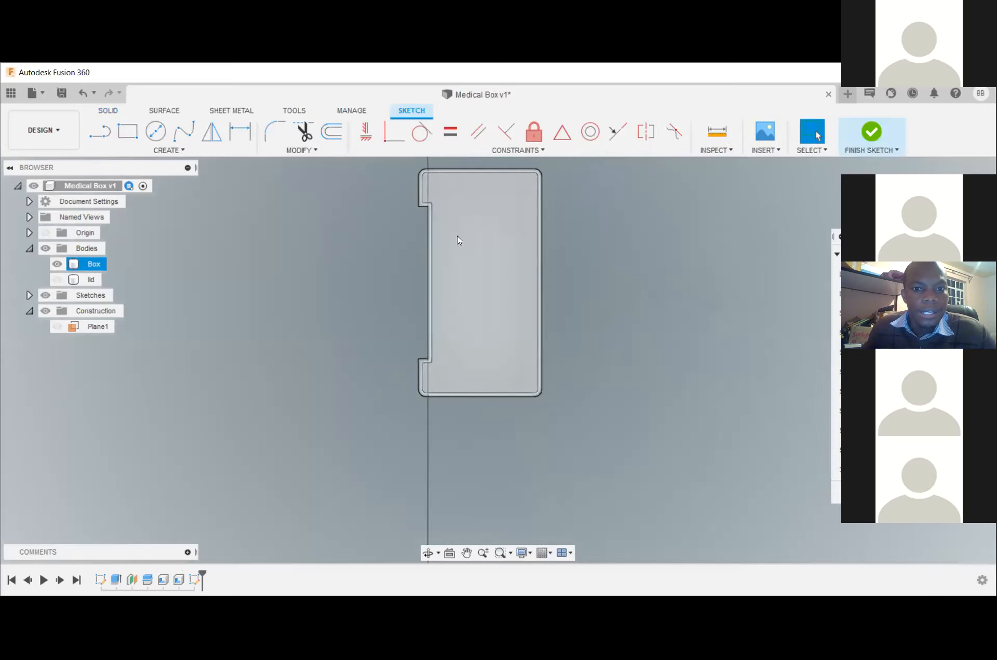
left_click(476, 234)
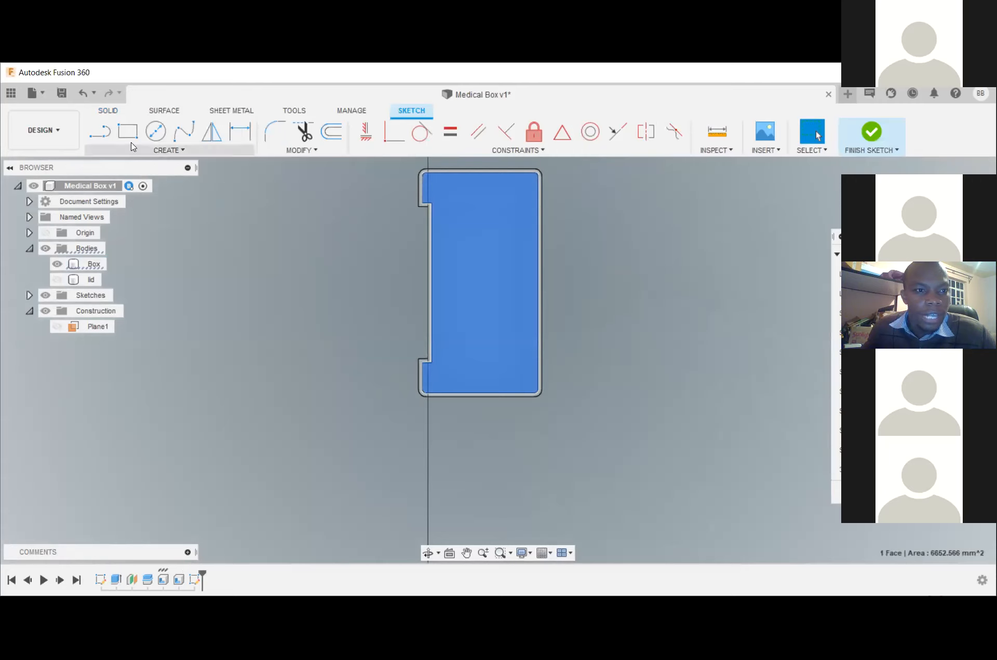
left_click(96, 132)
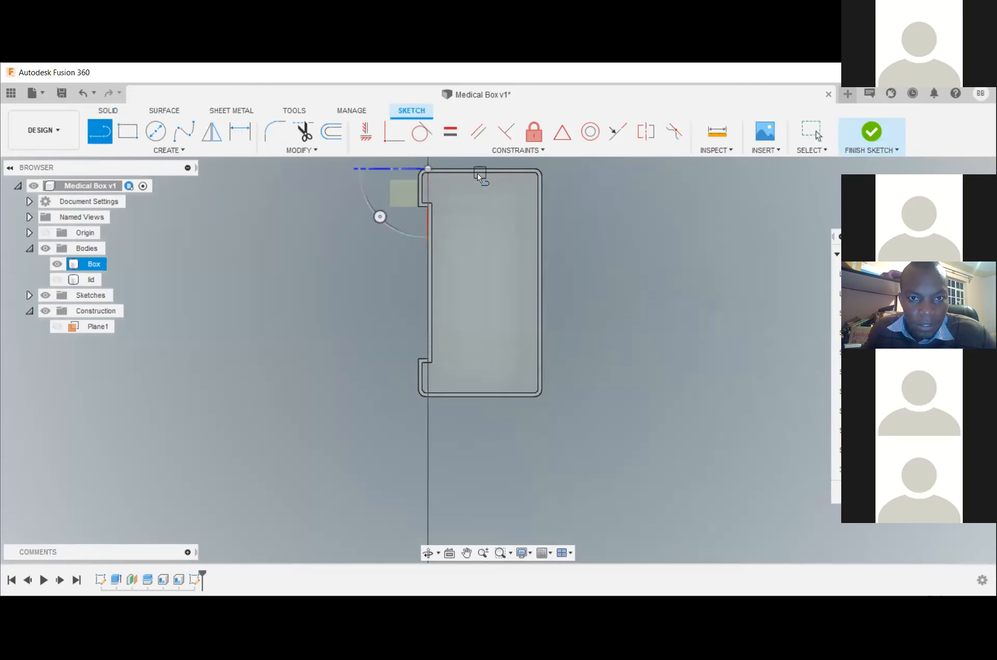
left_click(482, 397)
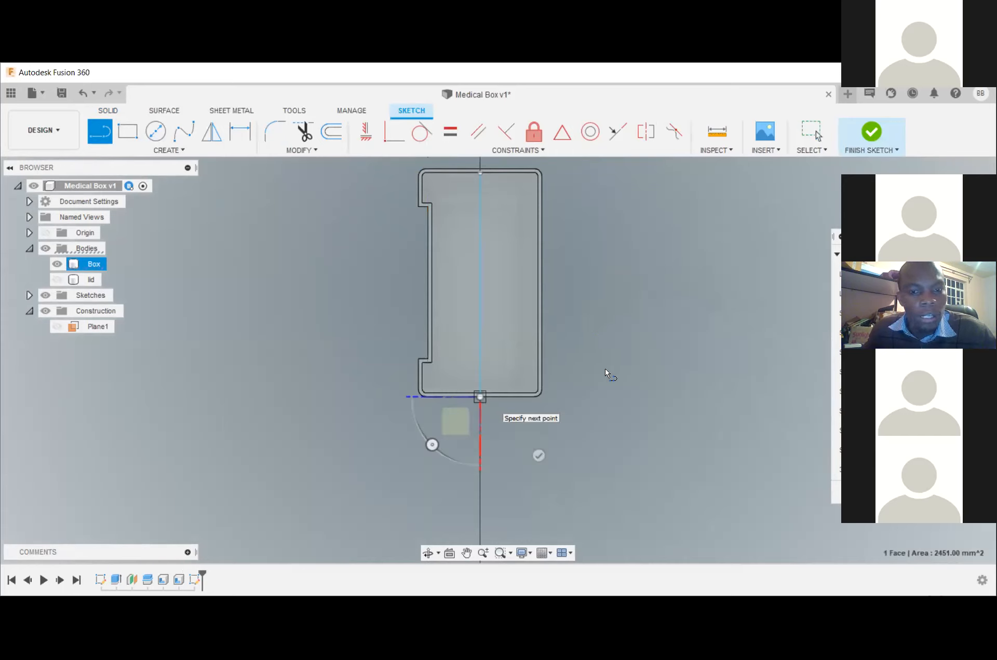
key("Escape")
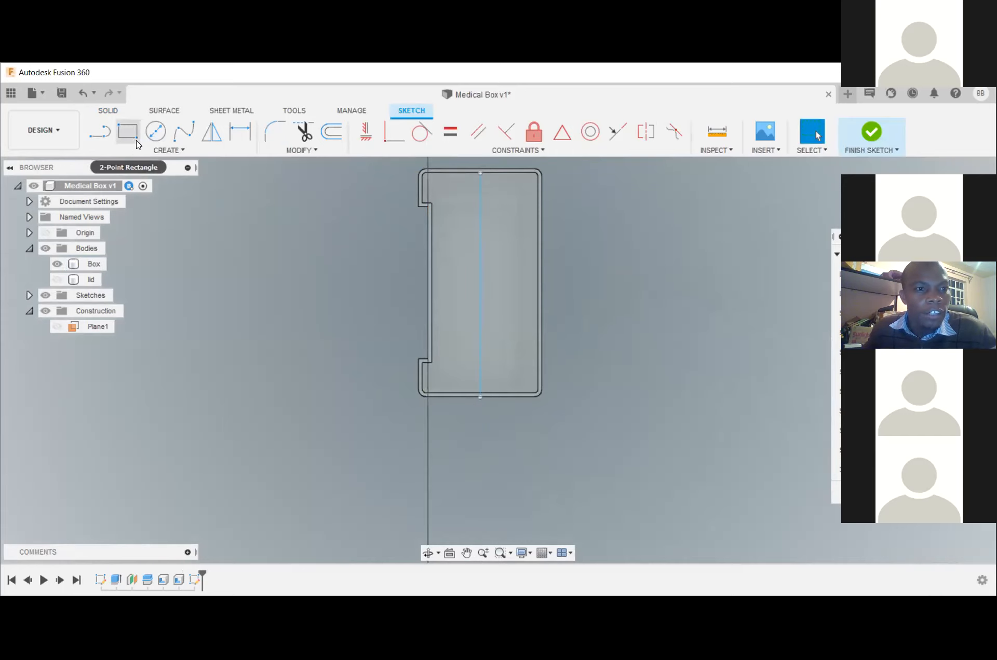
left_click(98, 131)
left_click_drag(429, 168, 431, 229)
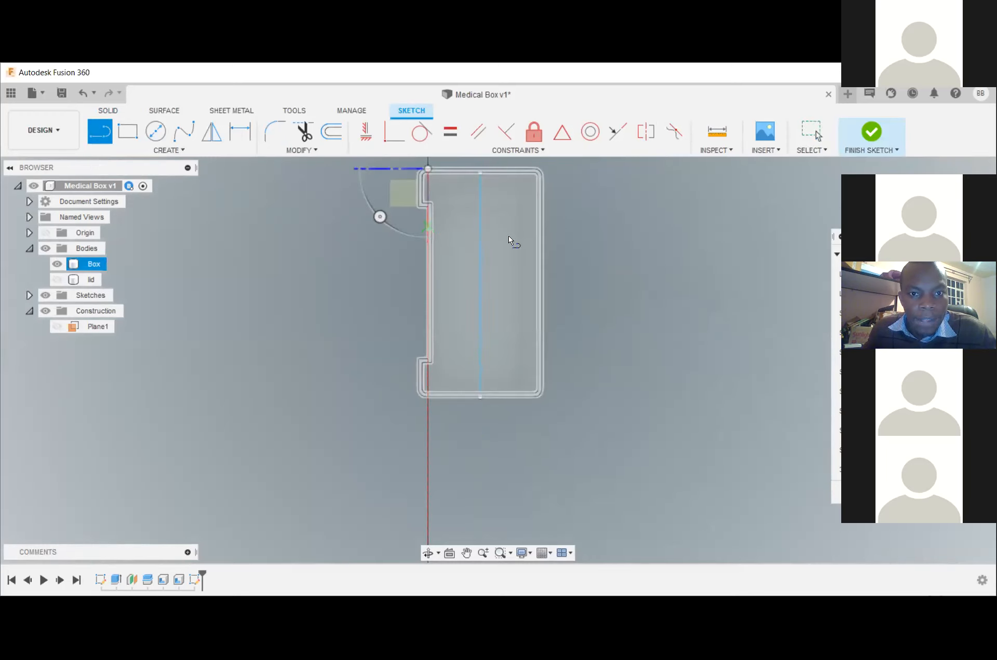
key("Escape")
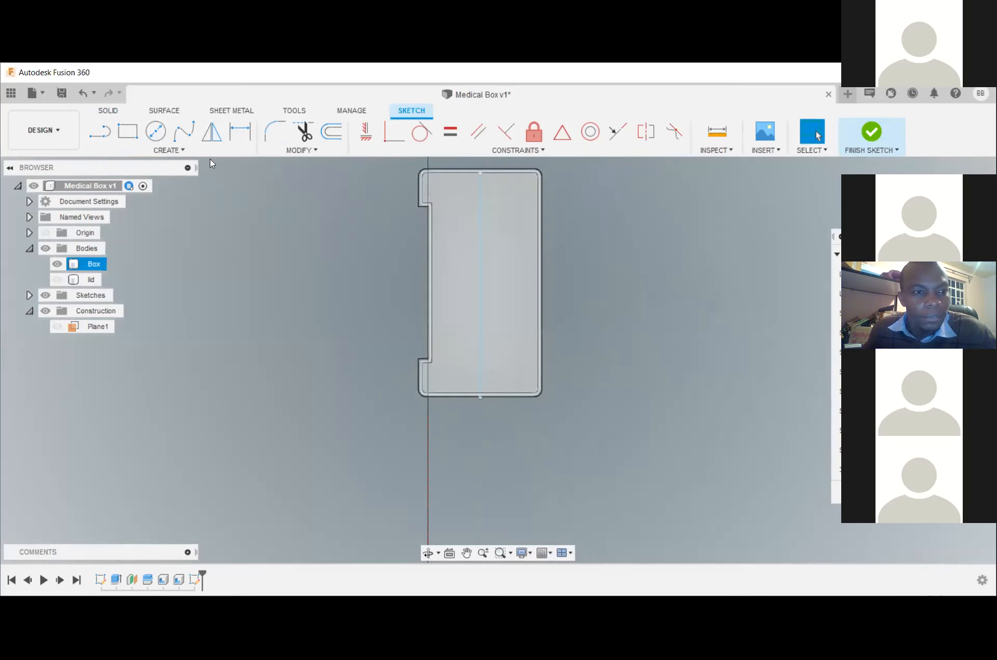
left_click(100, 131)
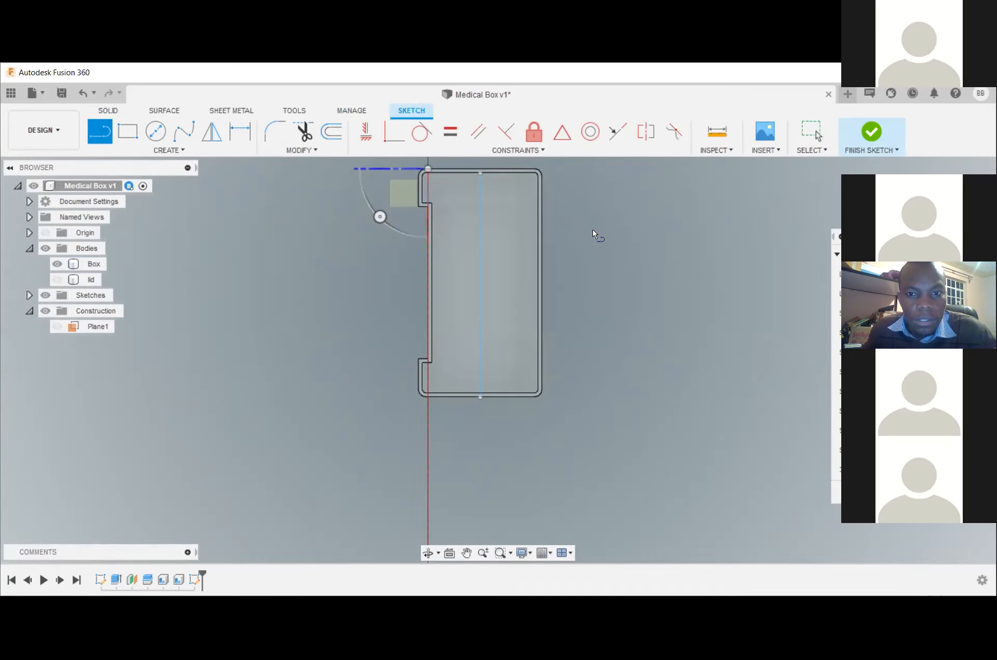
scroll(519, 227, "up", 5)
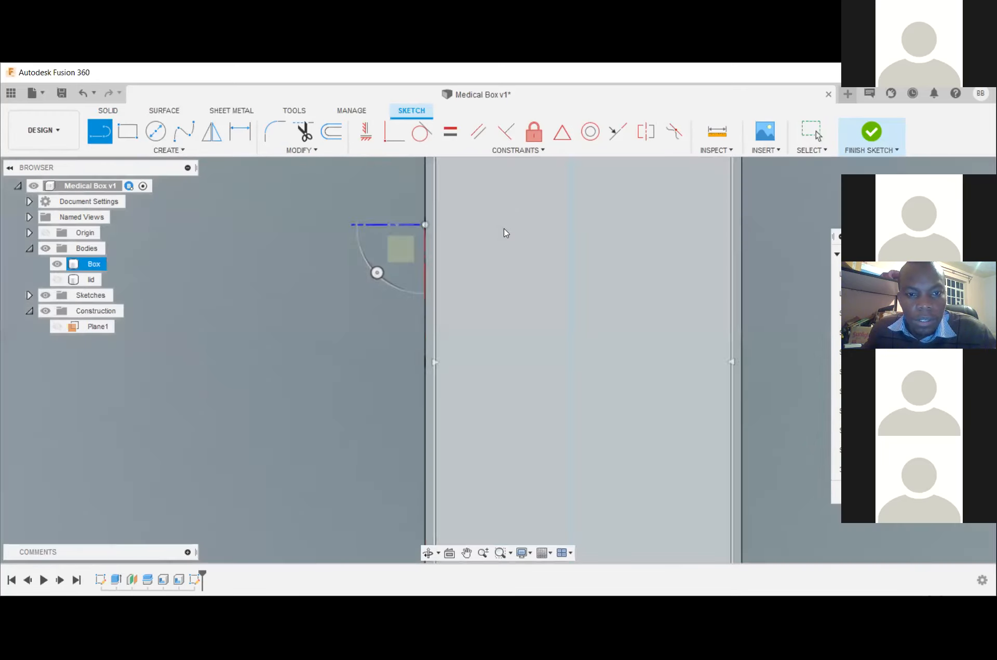
key("Escape")
scroll(515, 256, "down", 2)
scroll(516, 257, "down", 3)
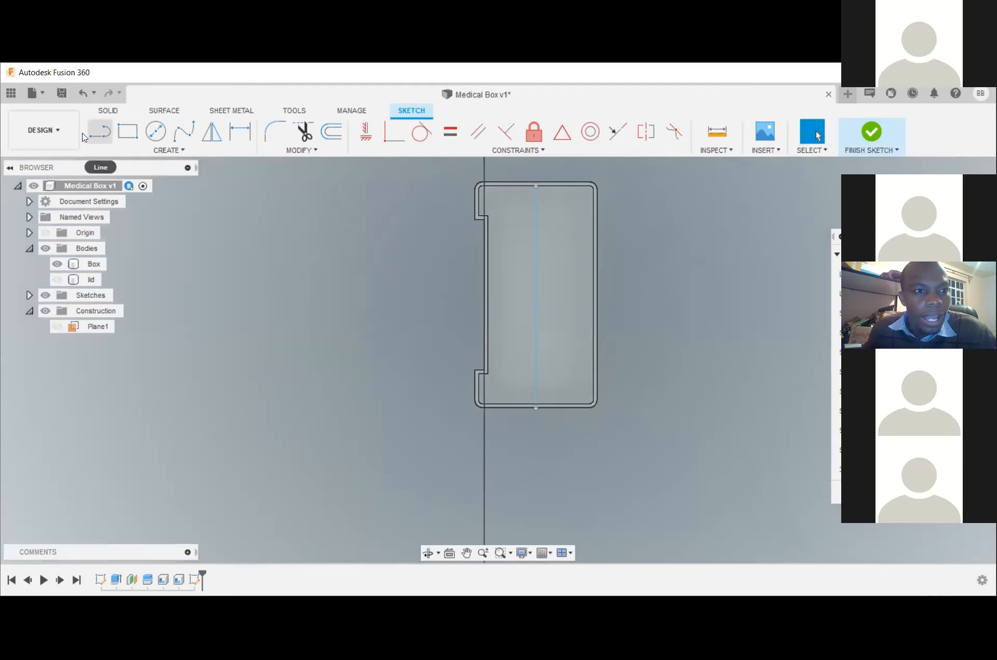
left_click(99, 133)
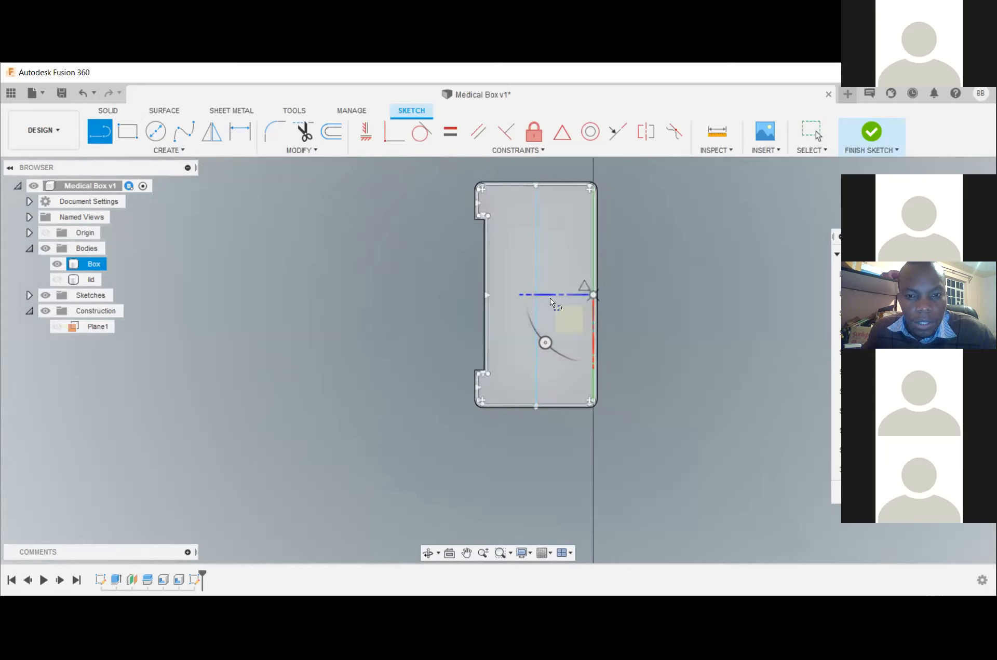
key("Escape")
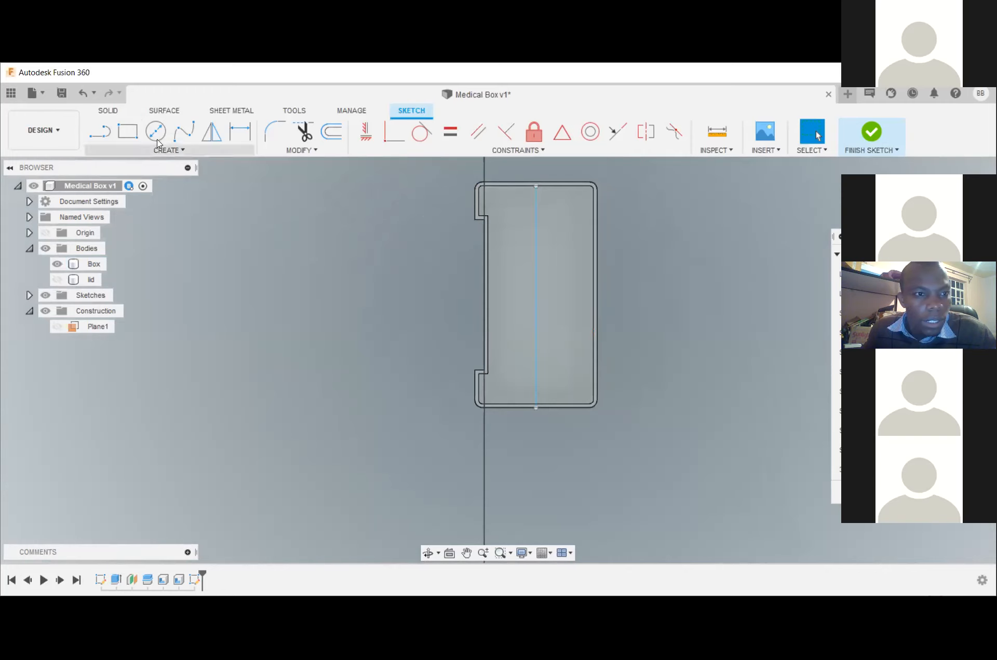
left_click(96, 131)
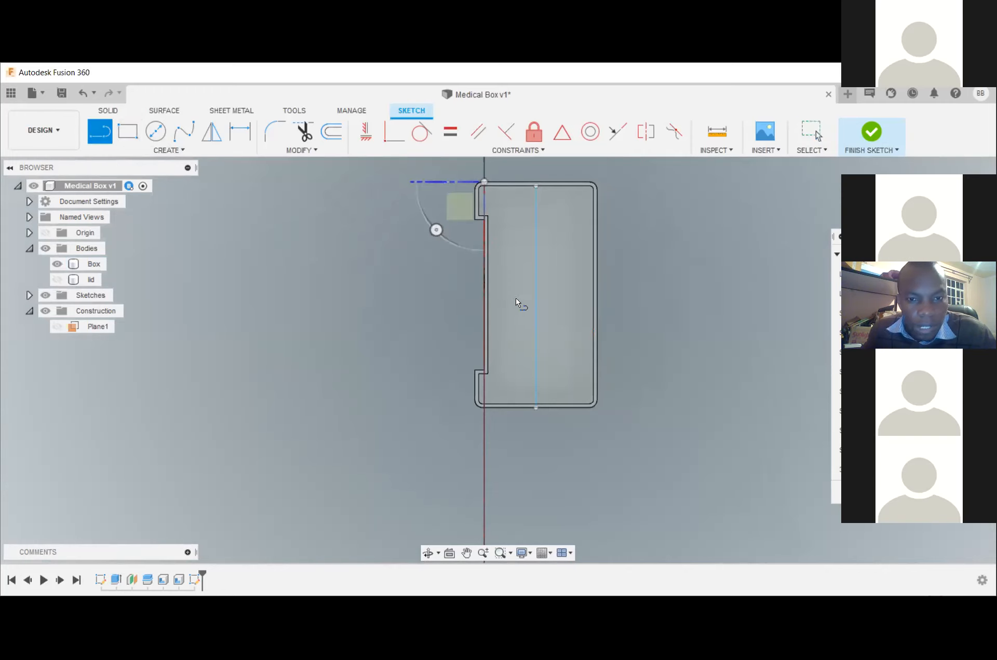
left_click(536, 295)
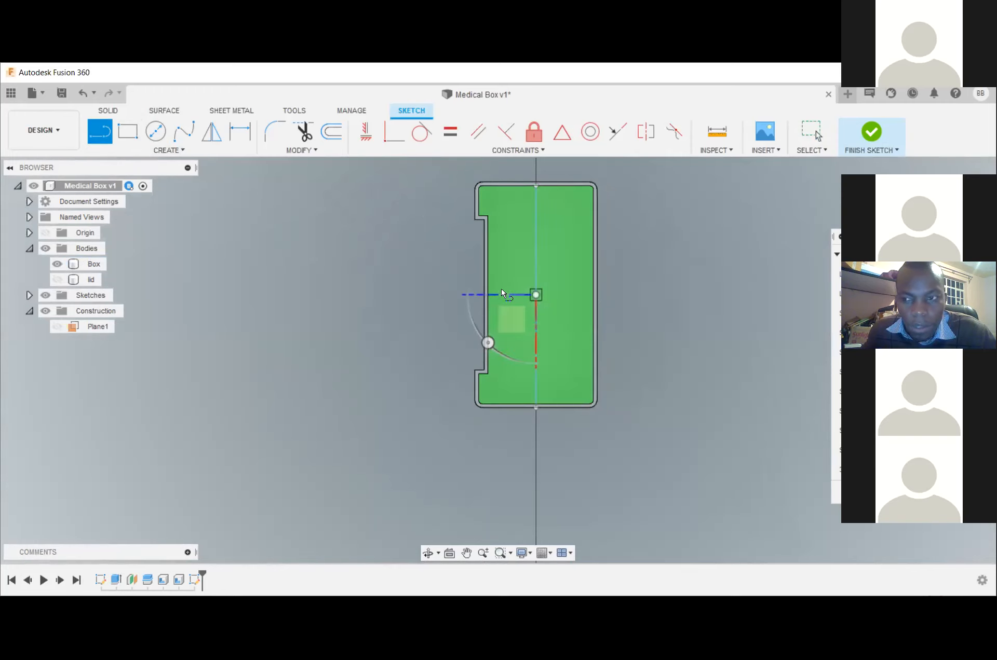
key("Escape")
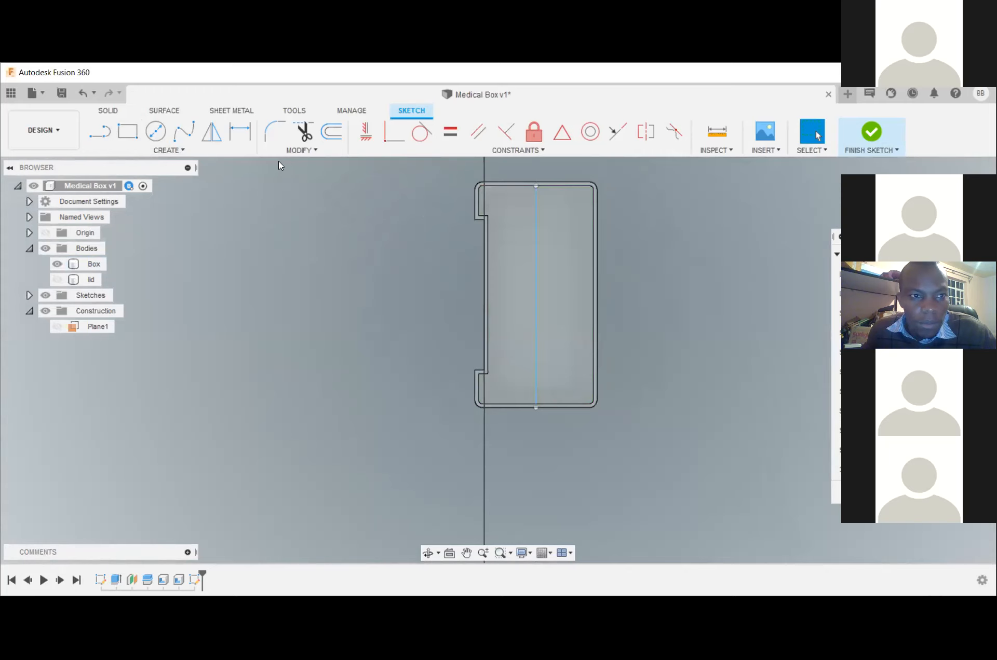
left_click(95, 134)
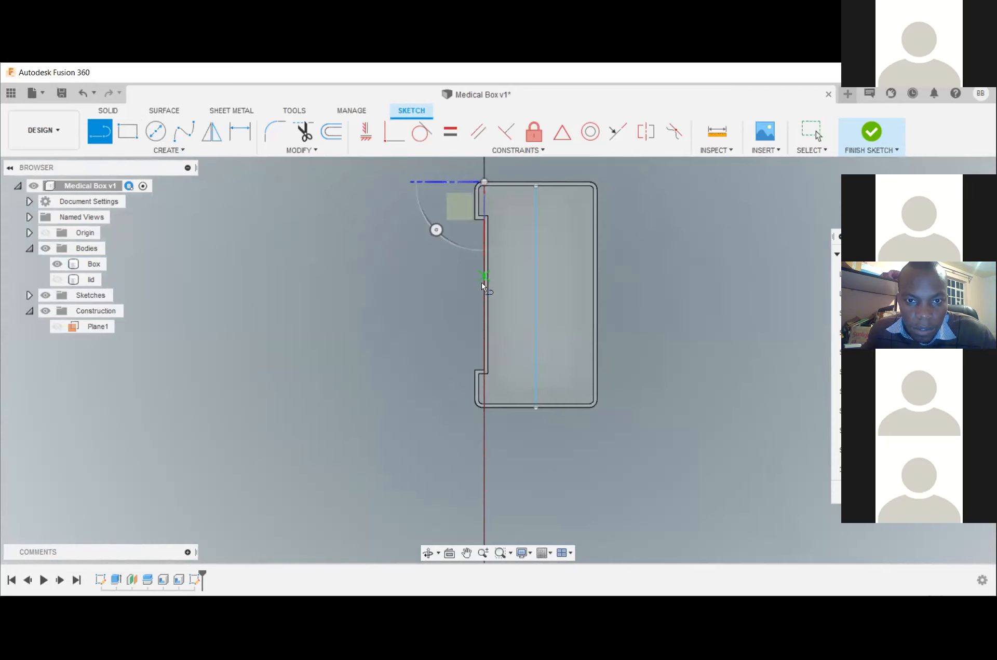
scroll(481, 281, "up", 2)
left_click(480, 283)
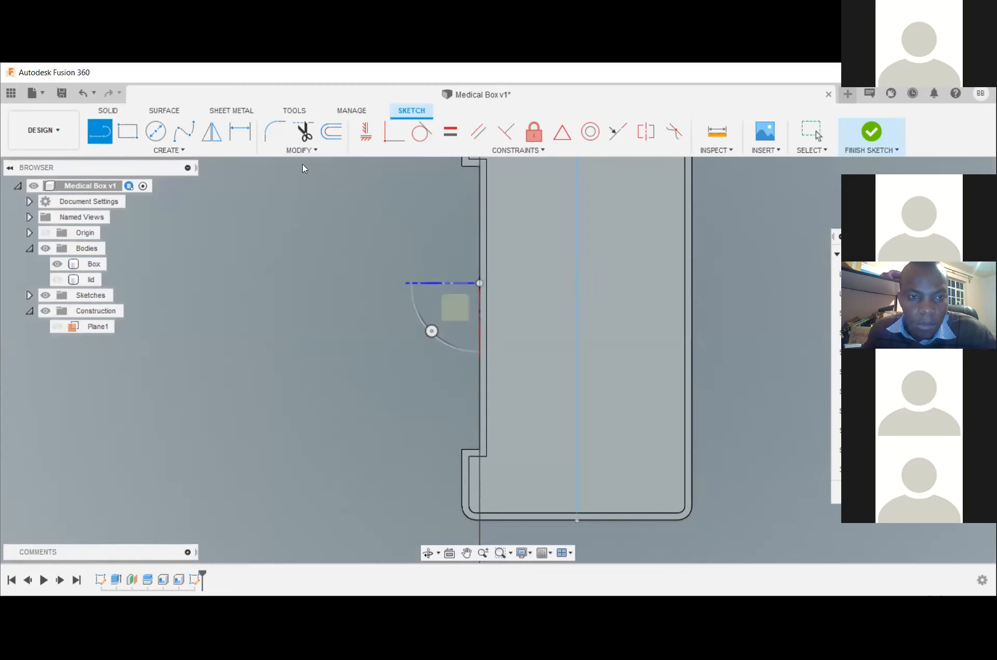
key("Escape")
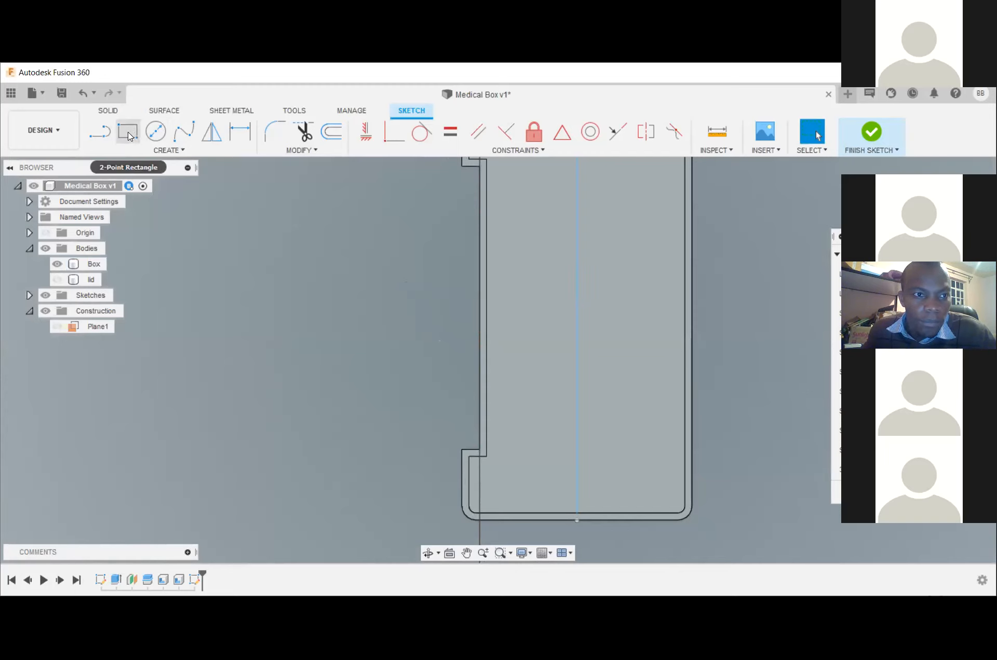
left_click(155, 131)
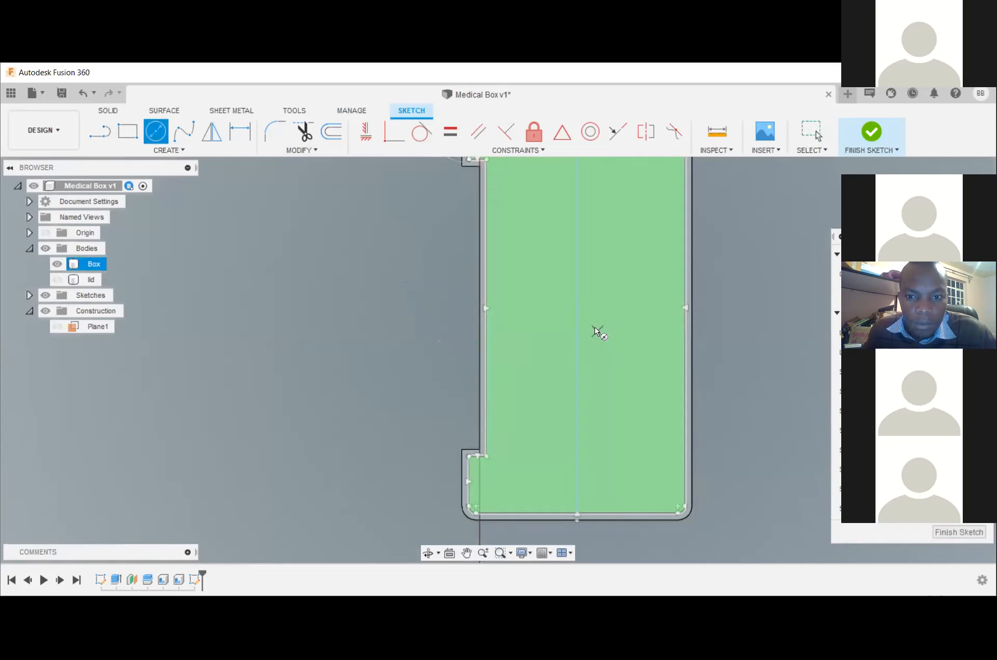
left_click(595, 328)
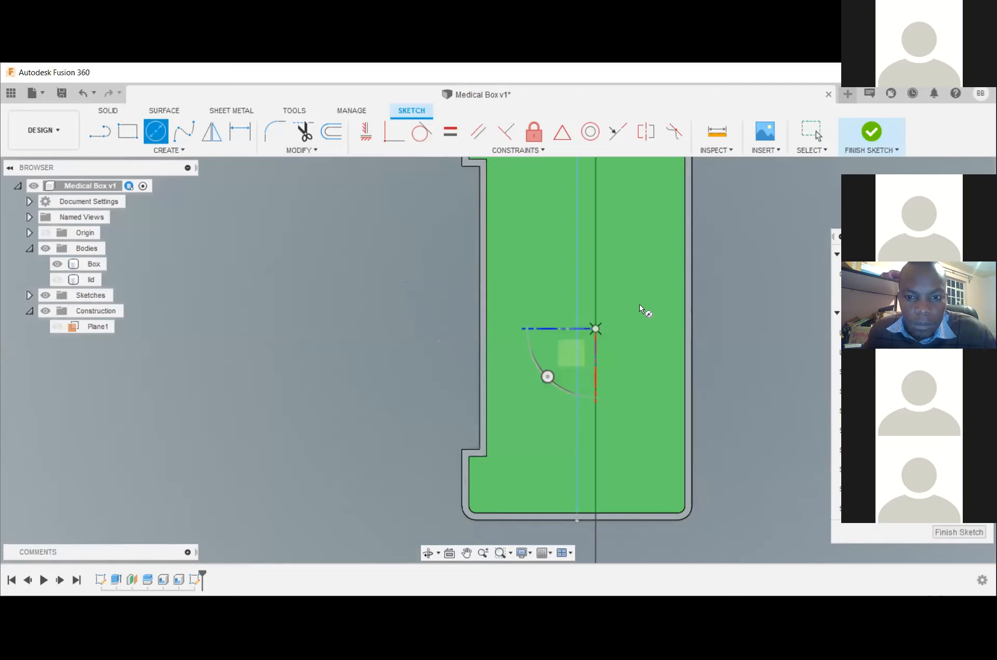
key("Escape")
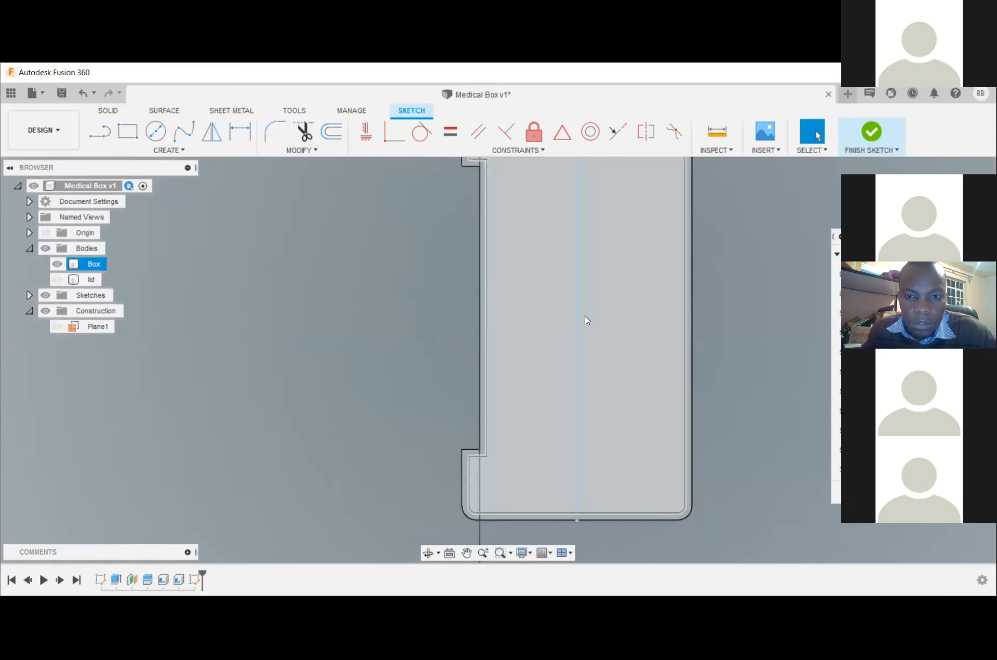
- Finish the centre-line sketch and start a new sketch on the inside floor of the box
scroll(584, 320, "down", 4)
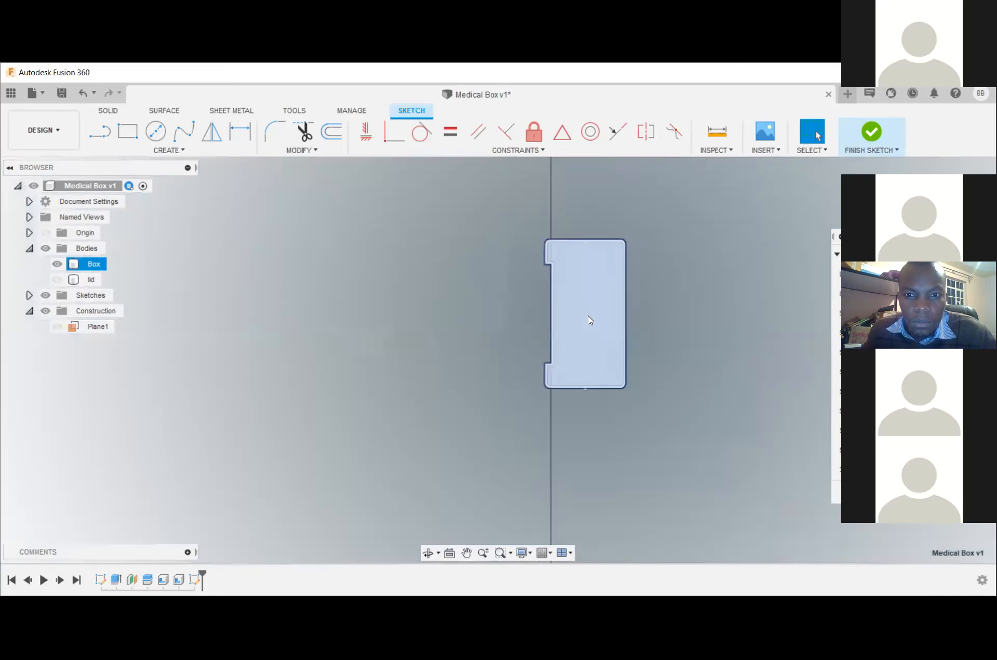
scroll(589, 318, "down", 5)
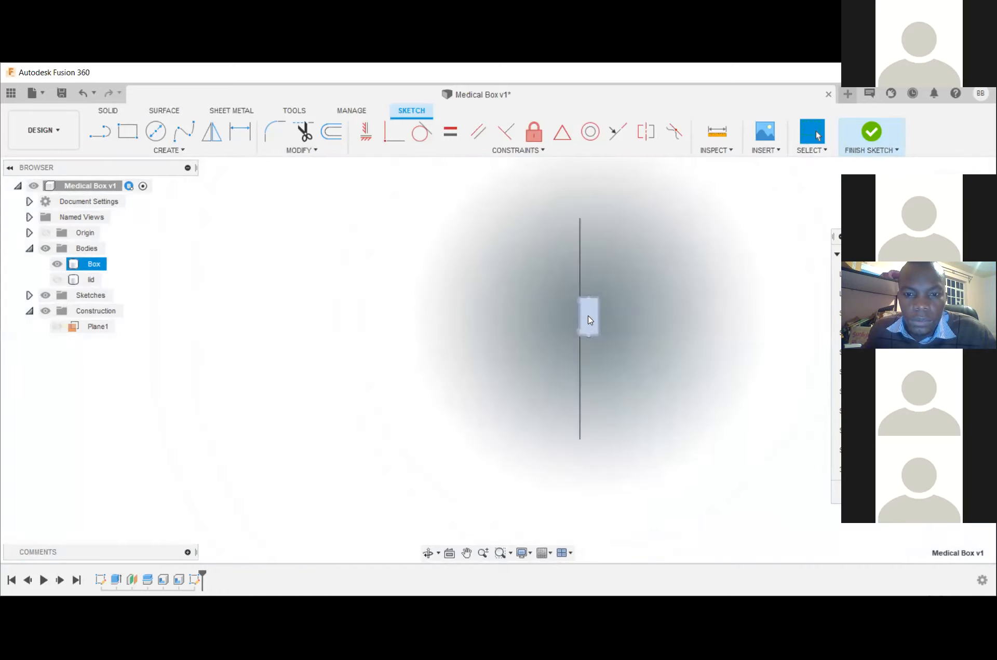
scroll(580, 264, "up", 5)
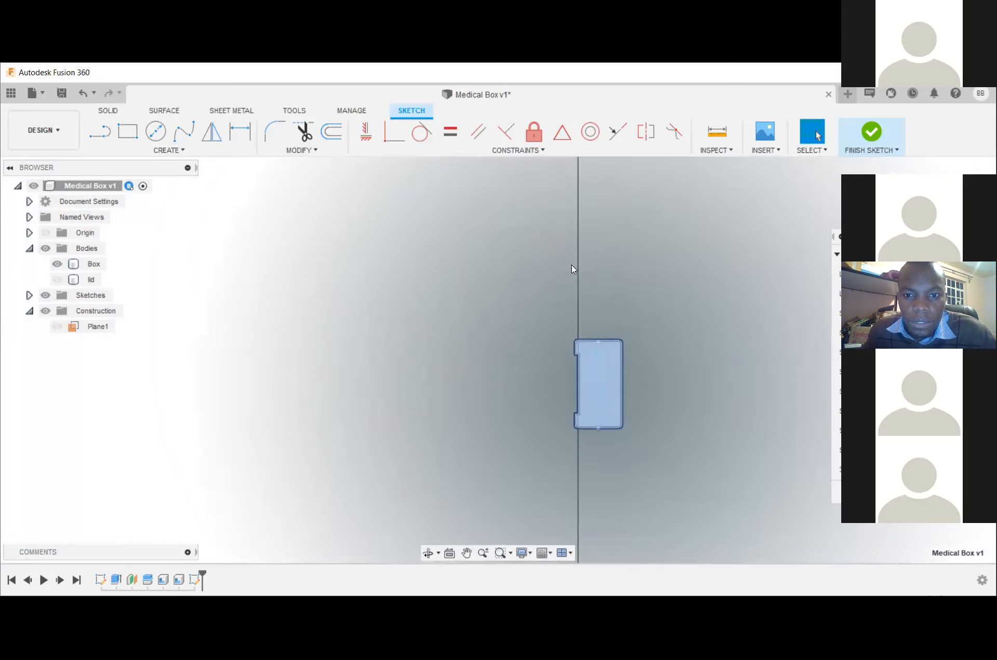
scroll(589, 258, "up", 1)
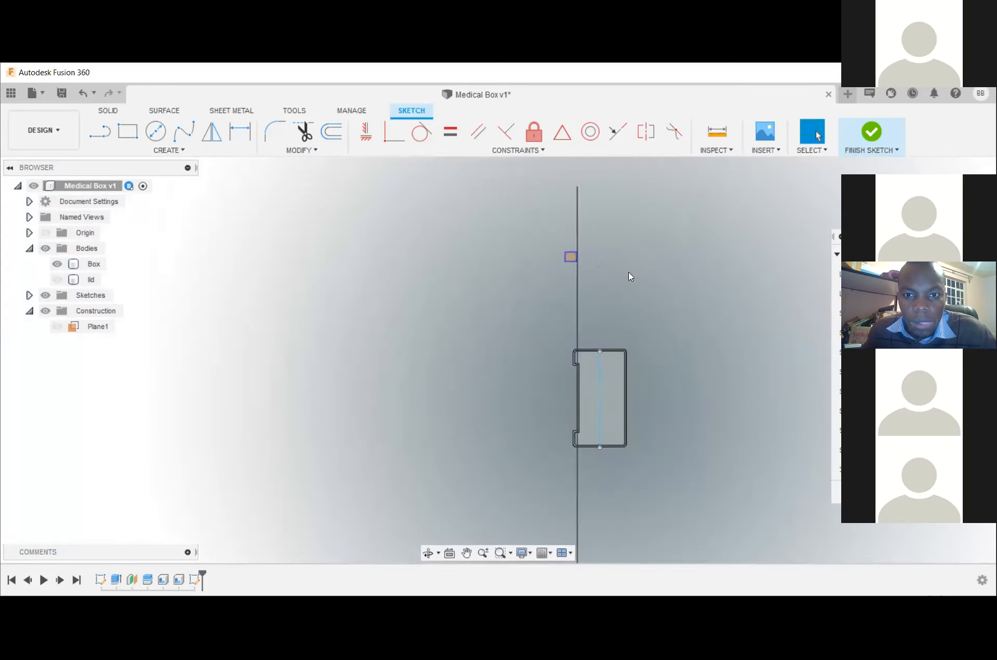
left_click(878, 138)
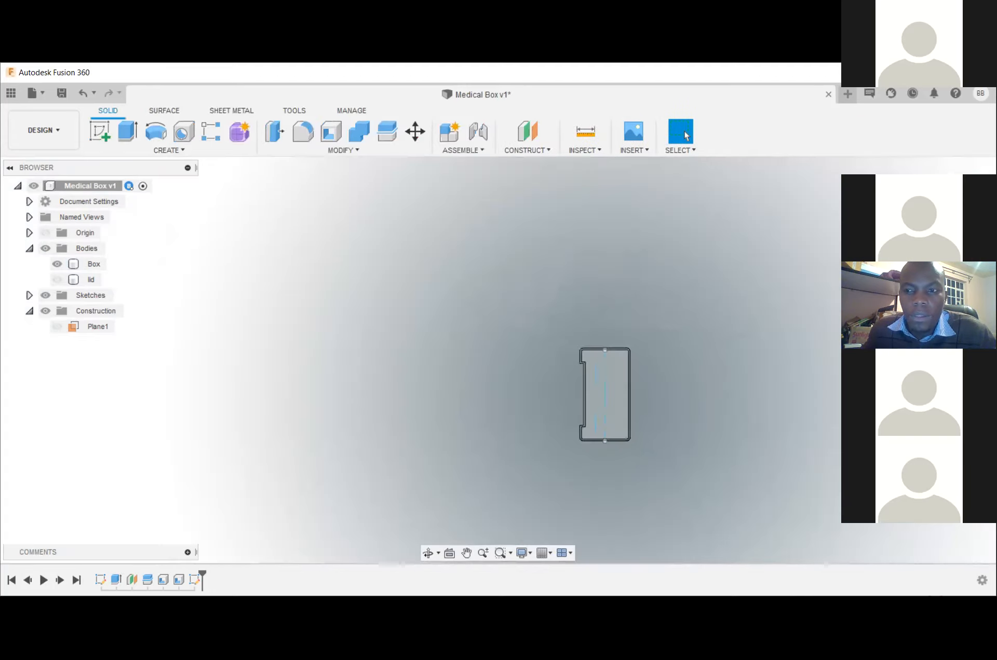
middle_click_drag(803, 316, 731, 209)
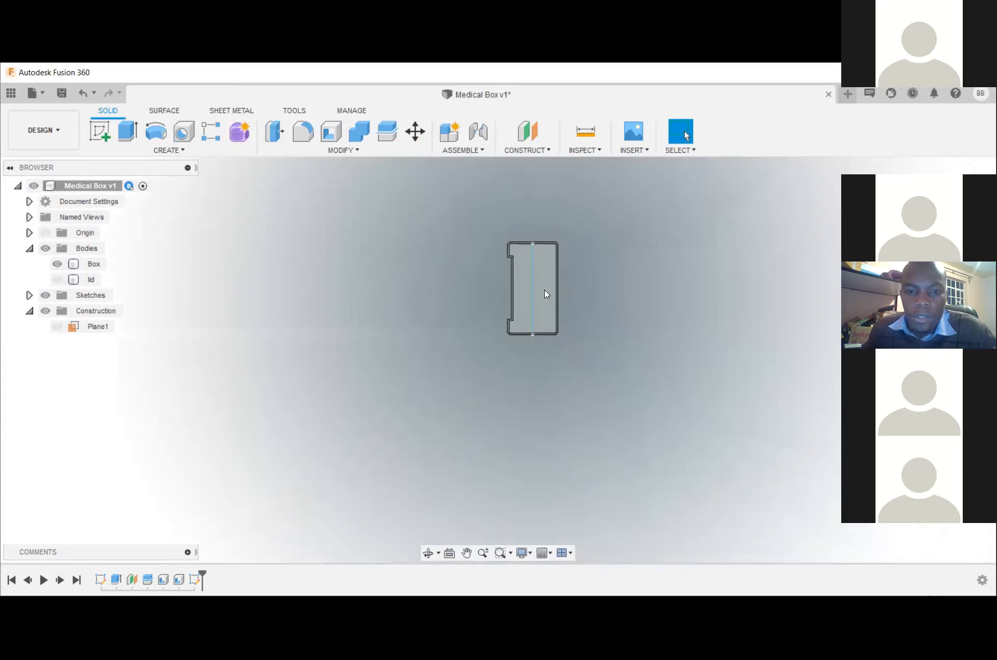
scroll(542, 291, "up", 4)
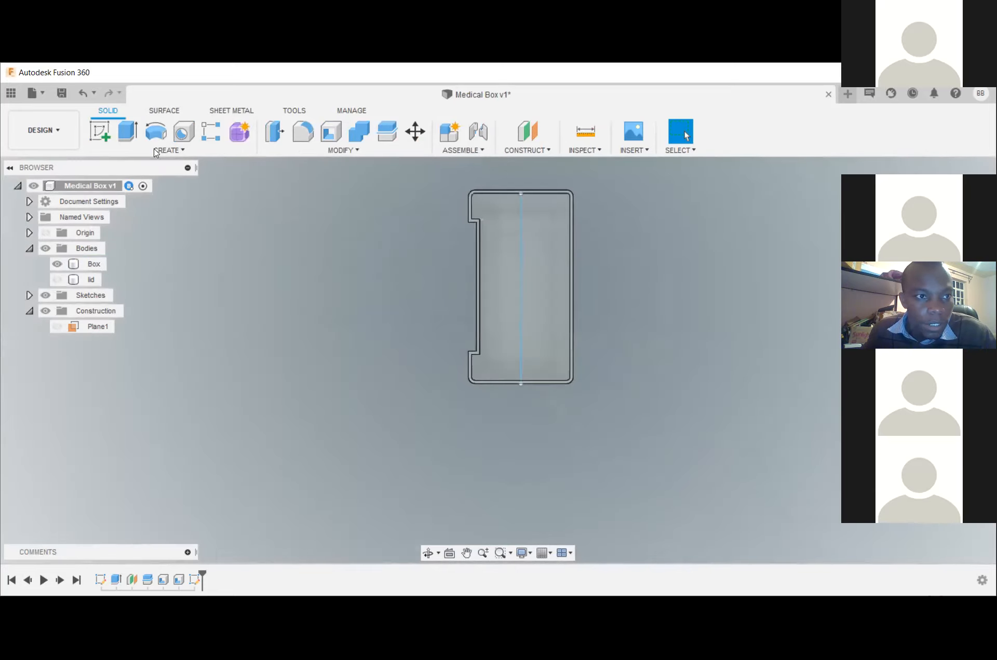
left_click(103, 136)
left_click(533, 271)
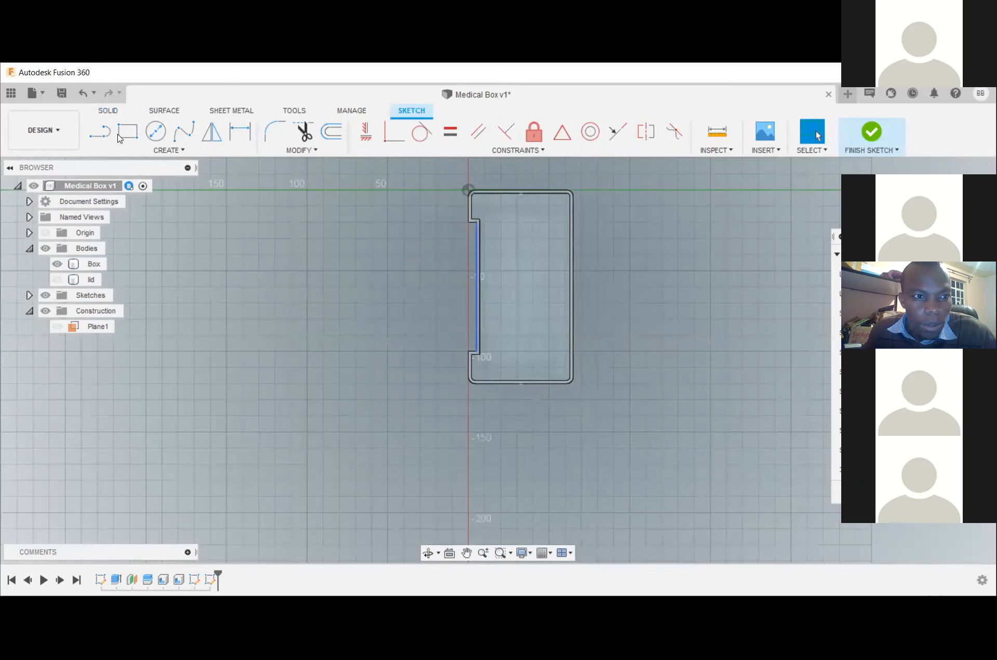
- Draw two parallel crosswise lines from the lengthwise centre line to the inner face of the box's straight long wall
left_click(106, 136)
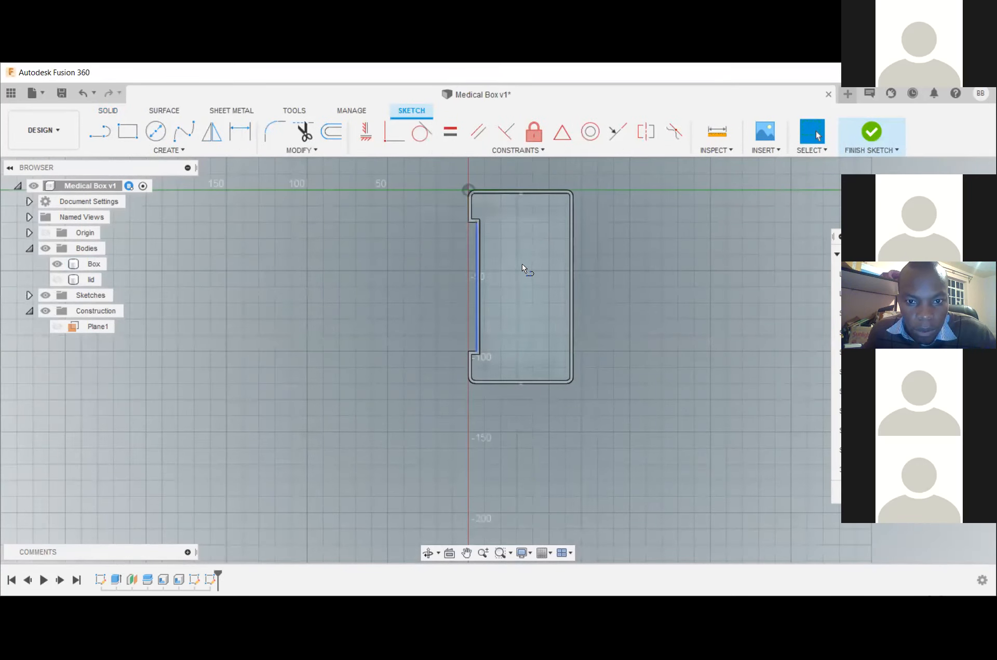
key("l")
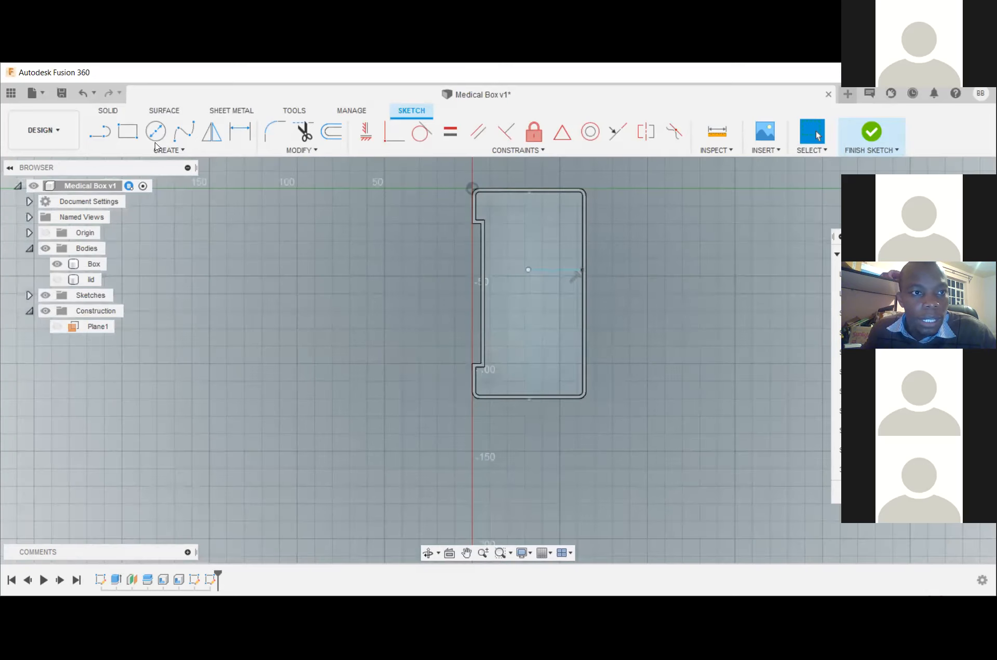
left_click(102, 135)
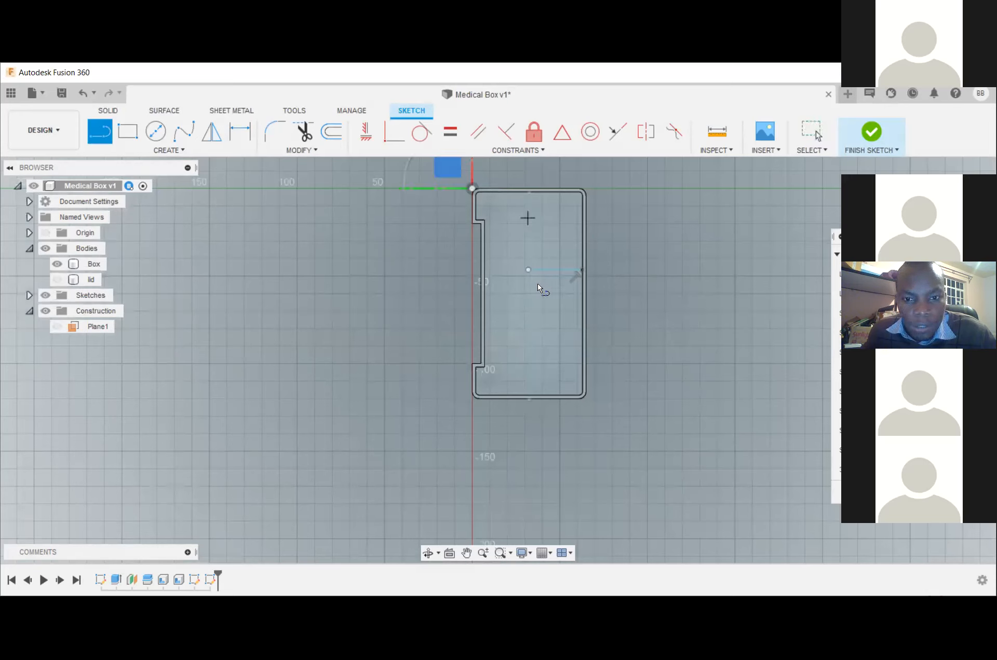
left_click(528, 354)
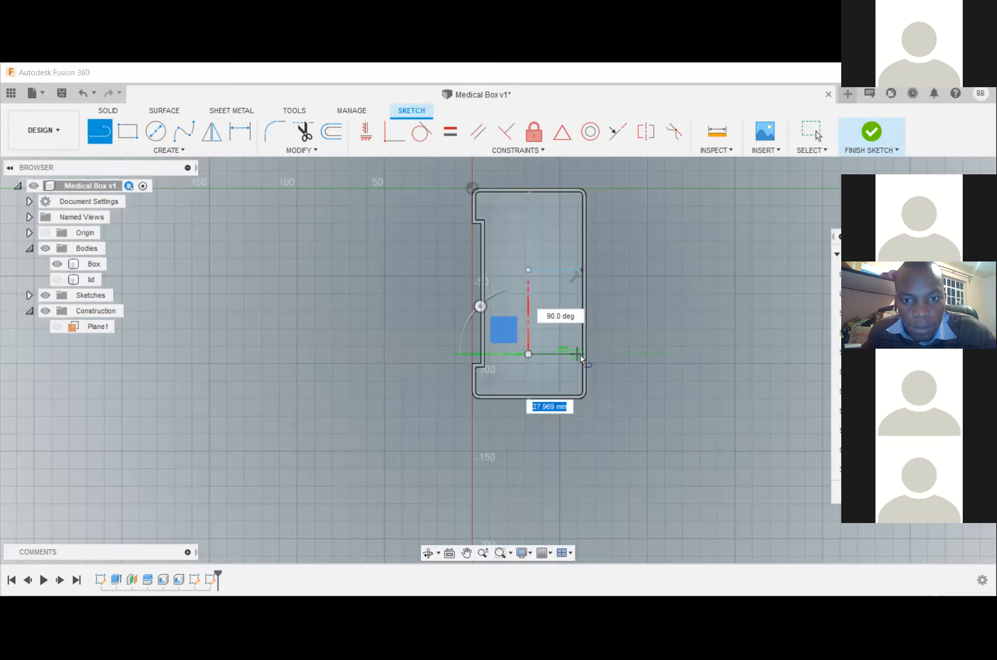
left_click(578, 355)
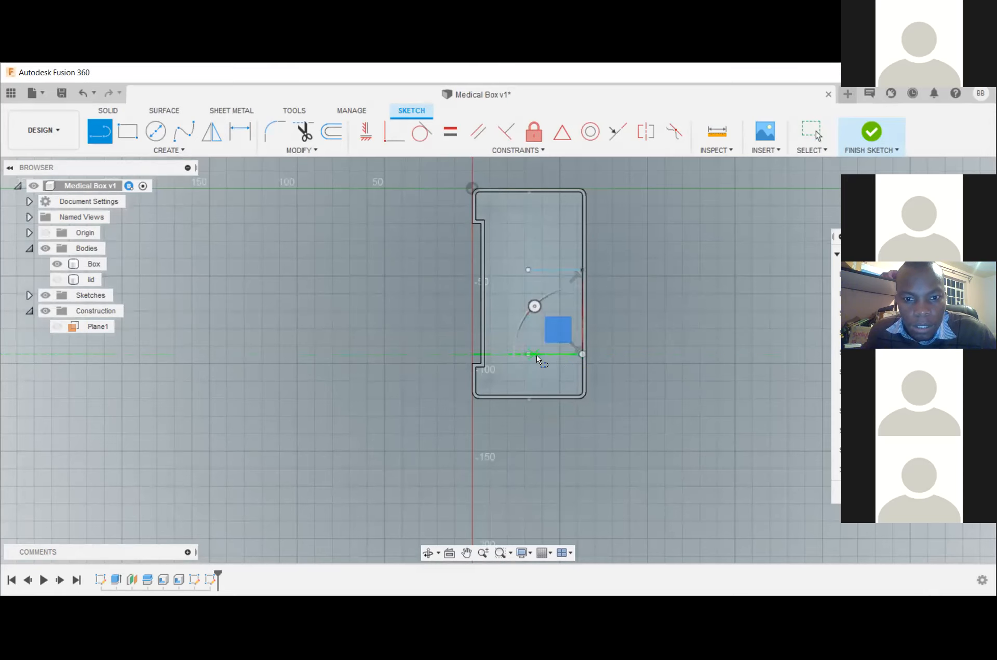
key("Escape")
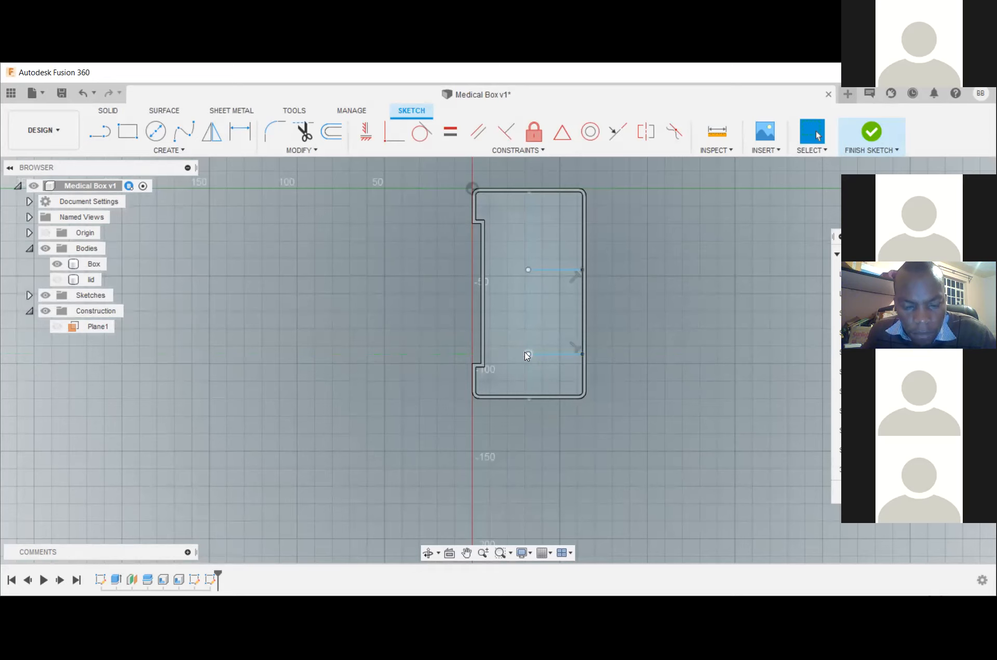
- Extend the free ends of both crosswise lines to the inner face of the recessed long wall
left_click_drag(523, 353, 481, 355)
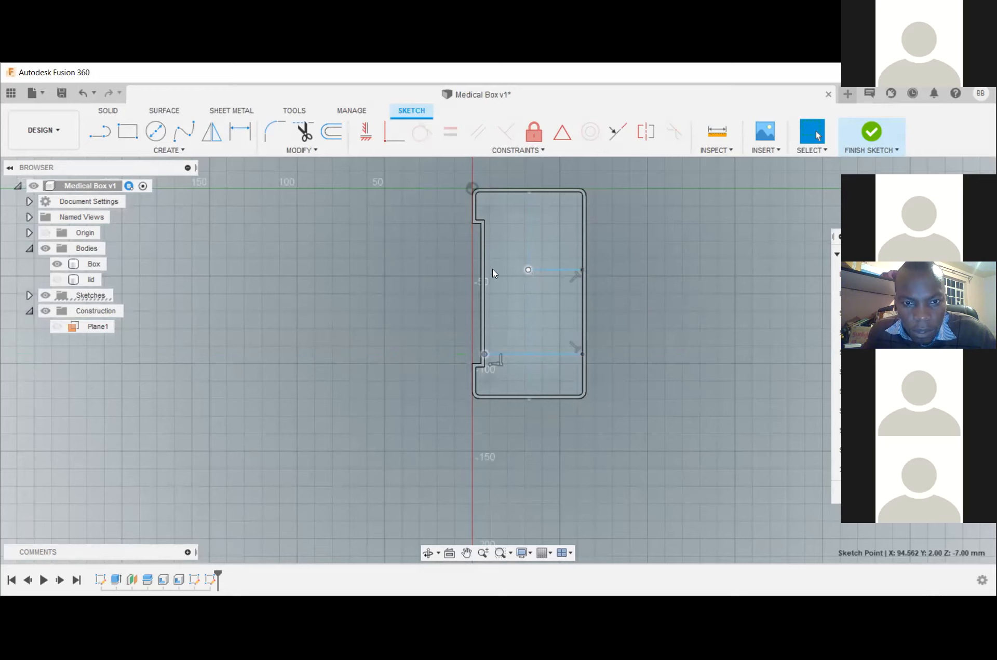
left_click(532, 251)
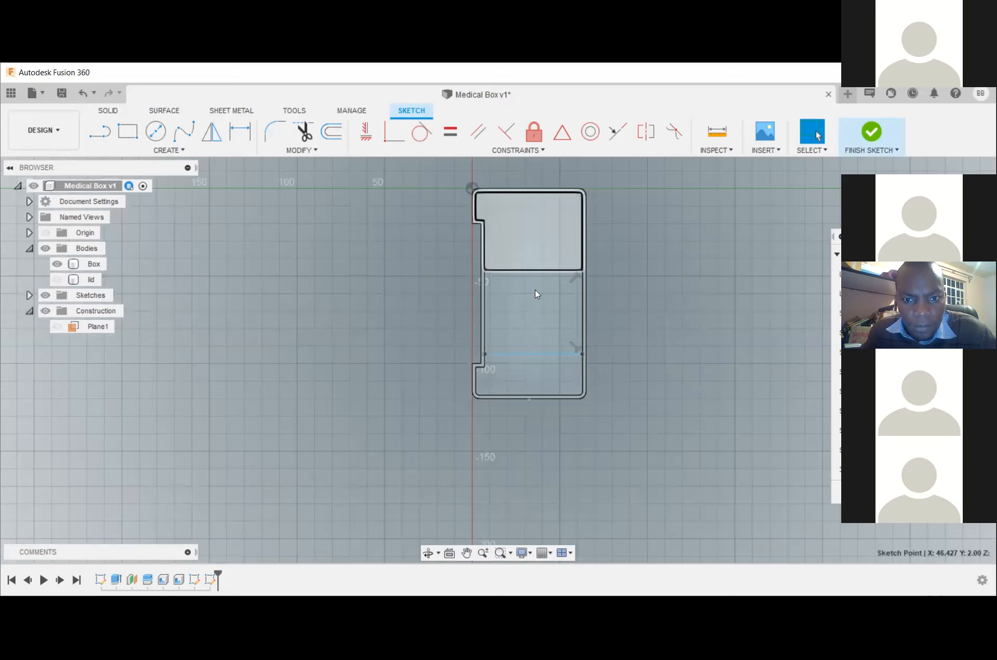
left_click(535, 289)
left_click(695, 288)
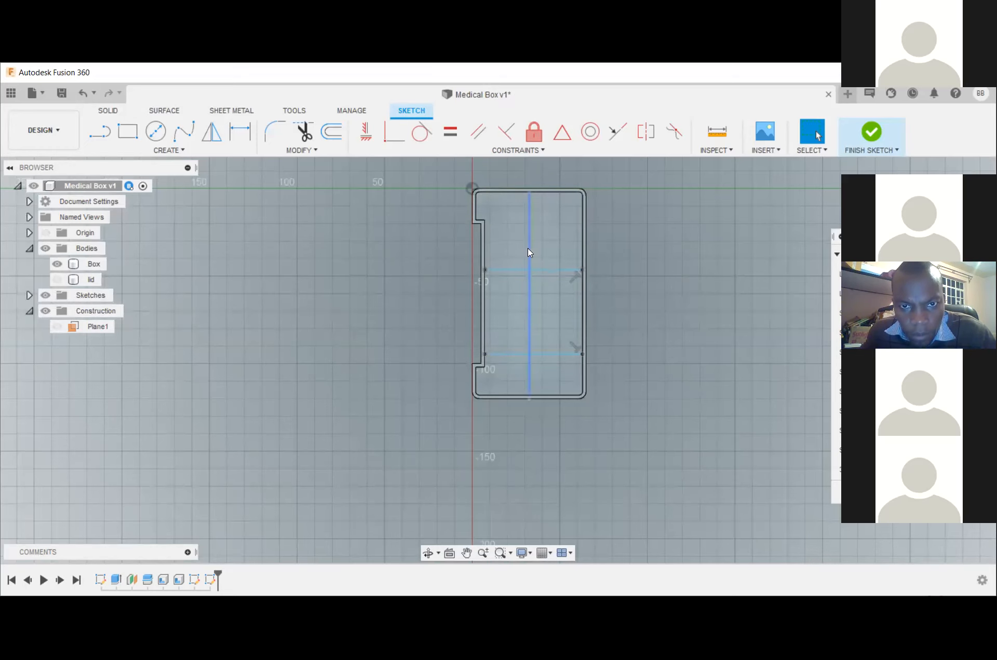
- Select the lengthwise line and the upper crosswise line to check them, and finish the sketch
left_click(527, 256)
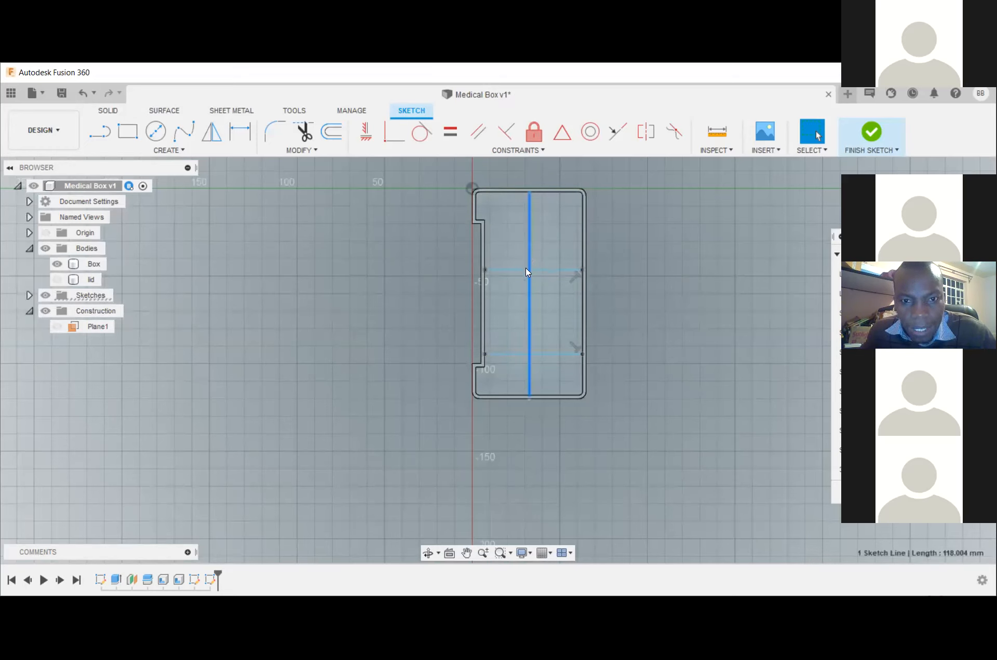
left_click(512, 269)
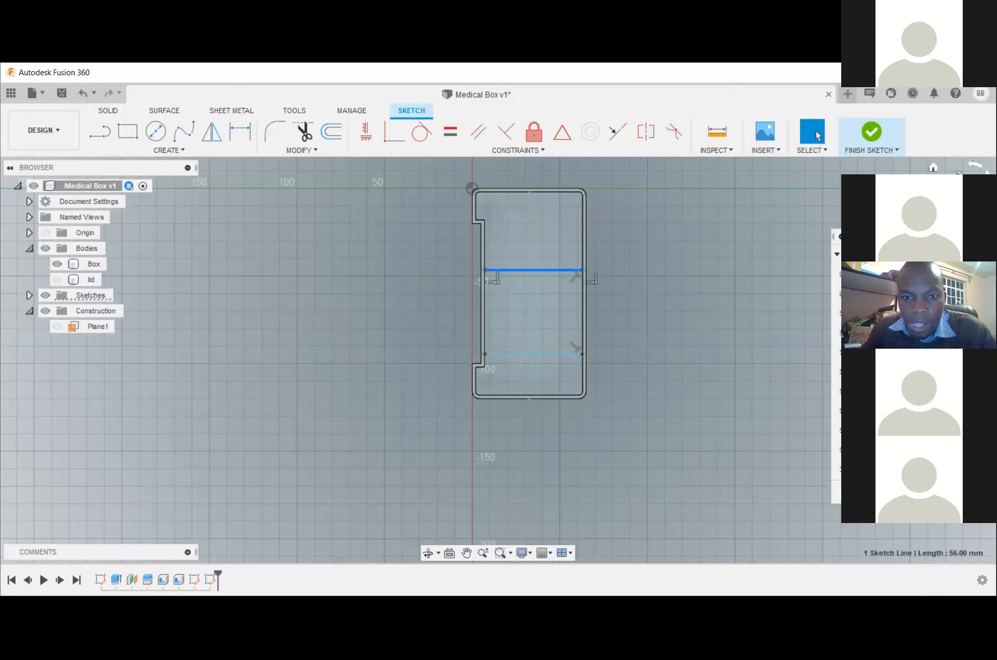
middle_click_drag(498, 359, 527, 362, "shift")
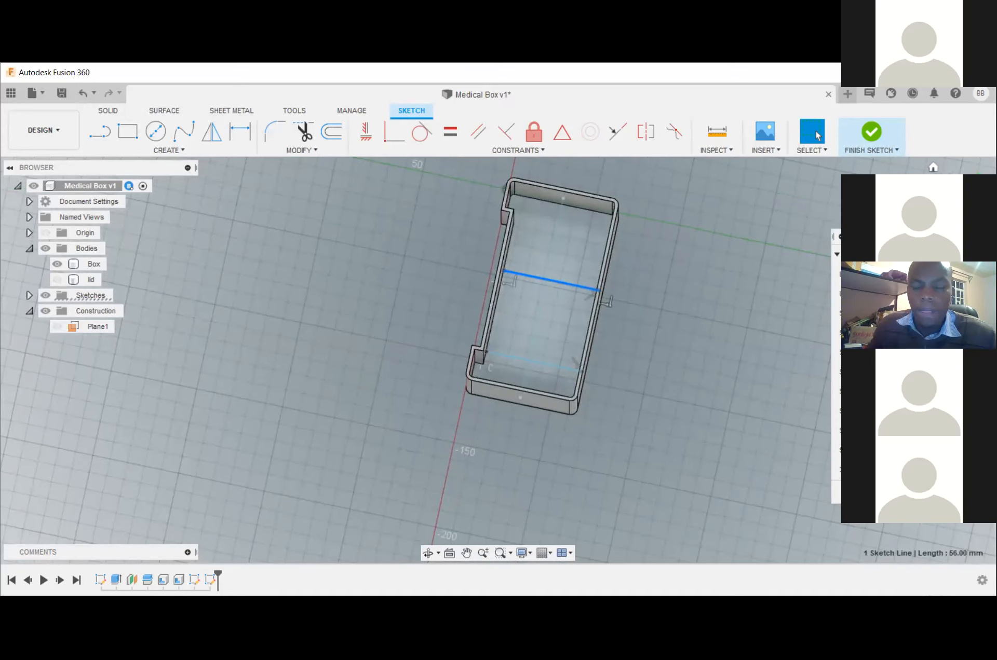
left_click(877, 135)
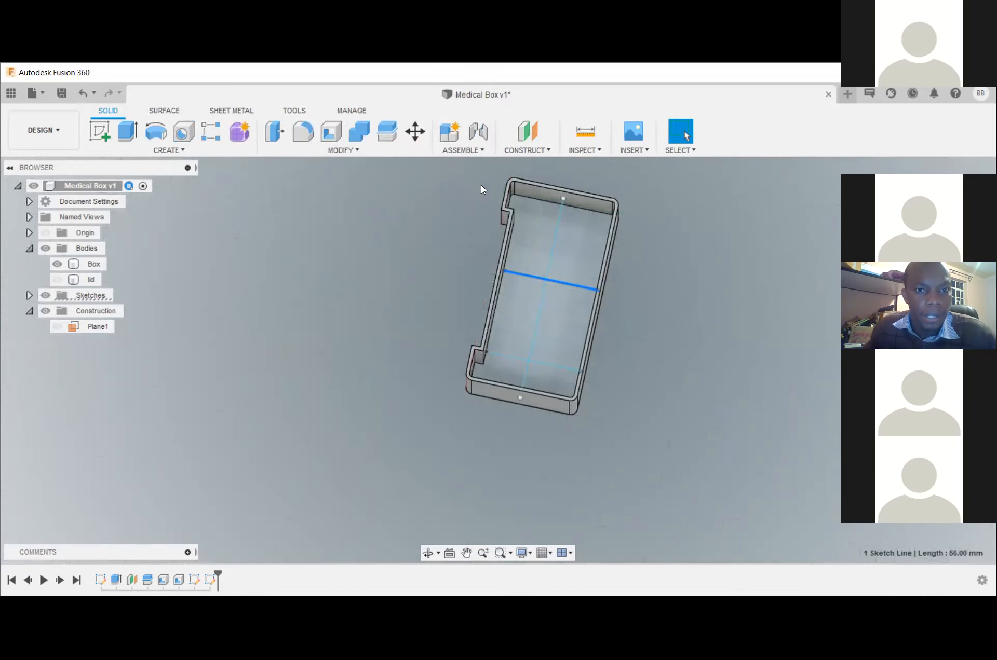
left_click(355, 151)
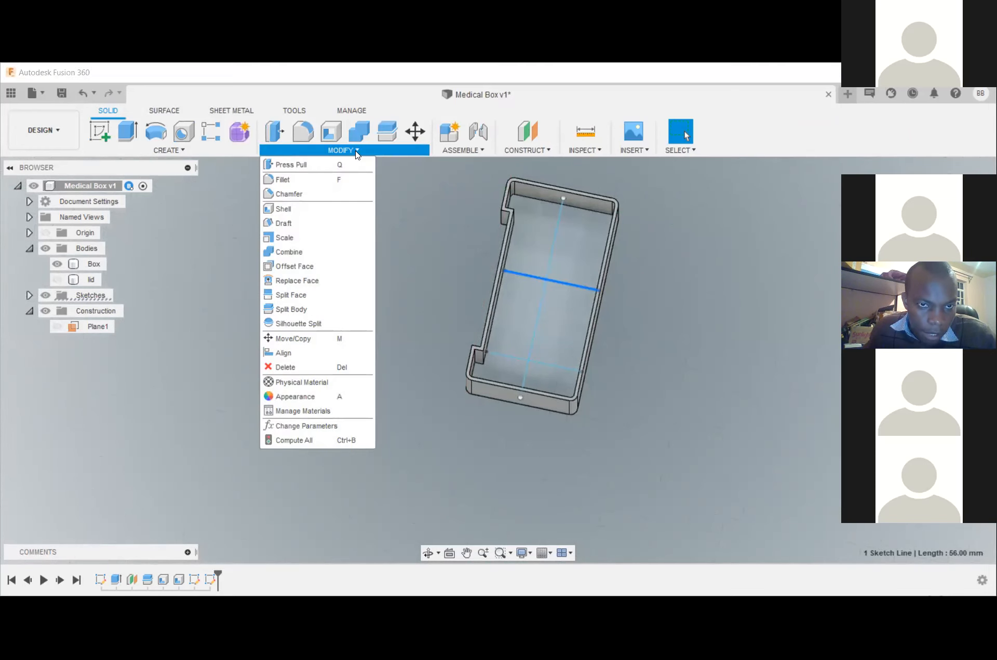
left_click(180, 150)
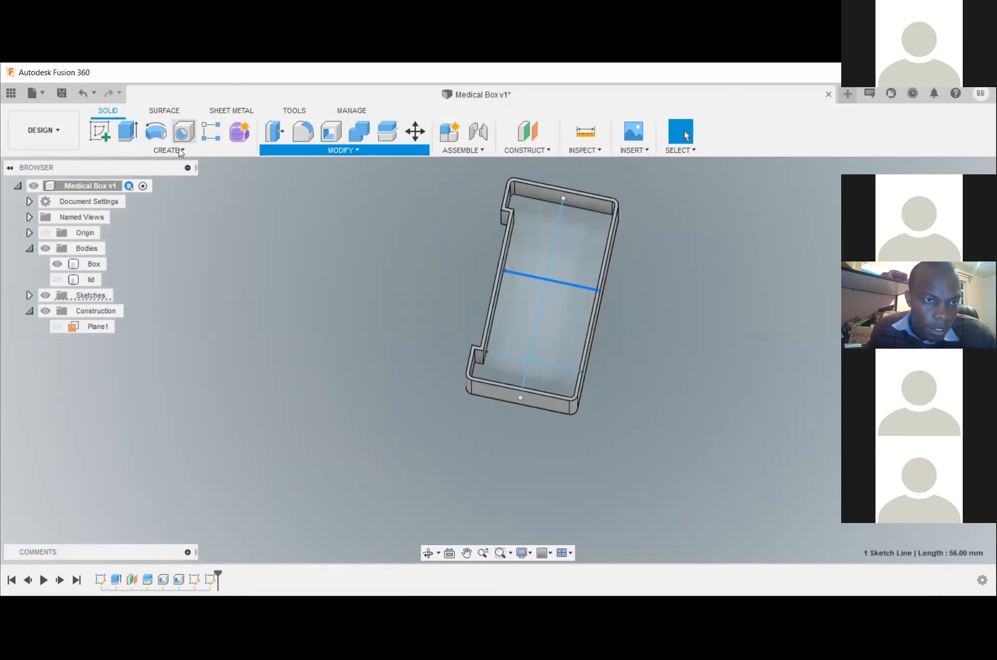
left_click(183, 151)
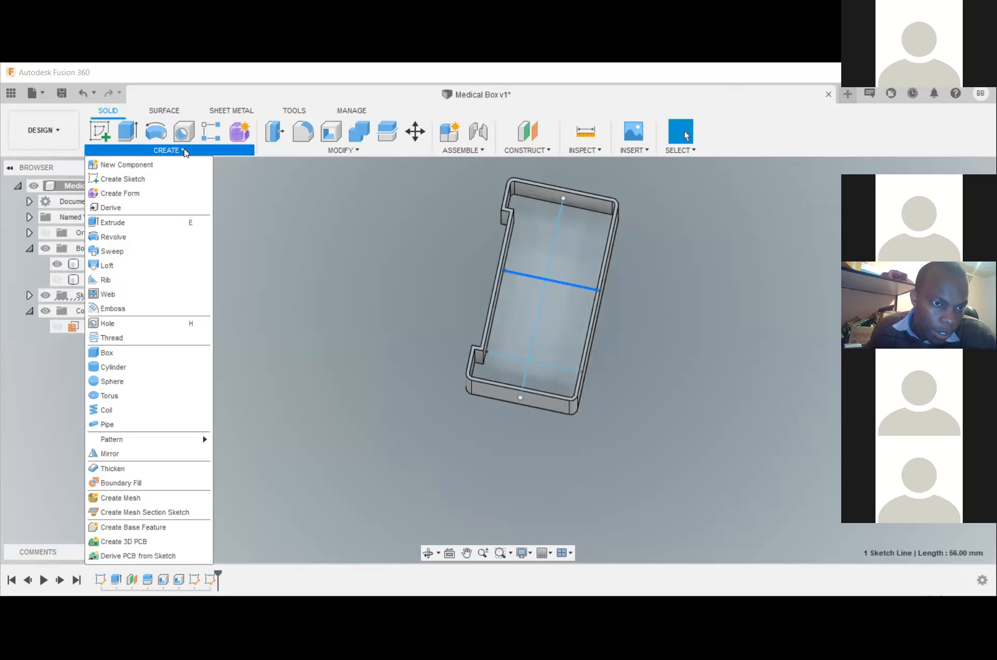
left_click(140, 294)
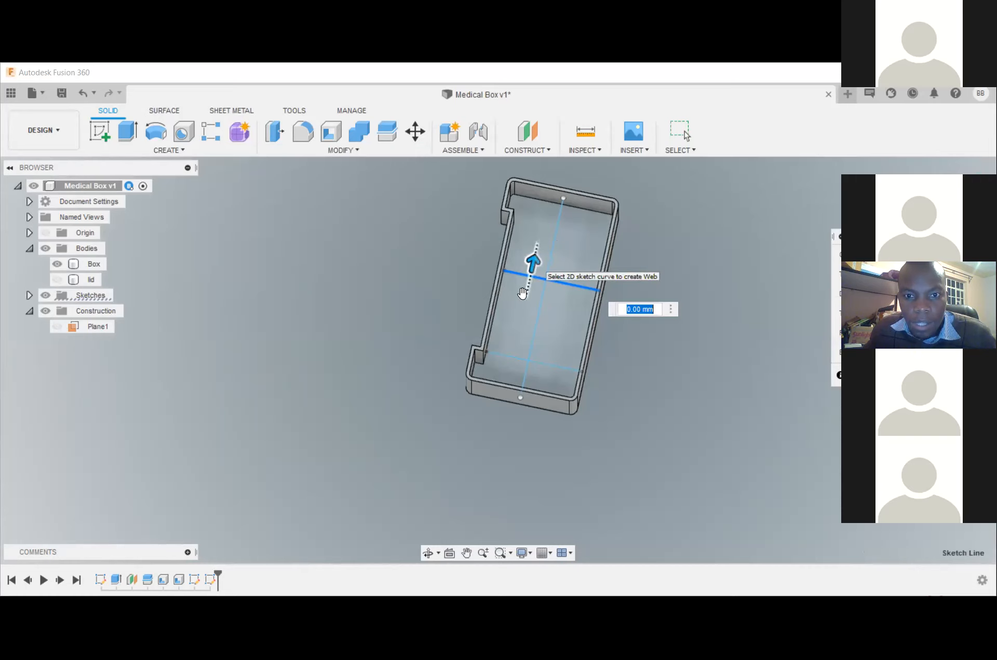
left_click_drag(522, 294, 523, 314)
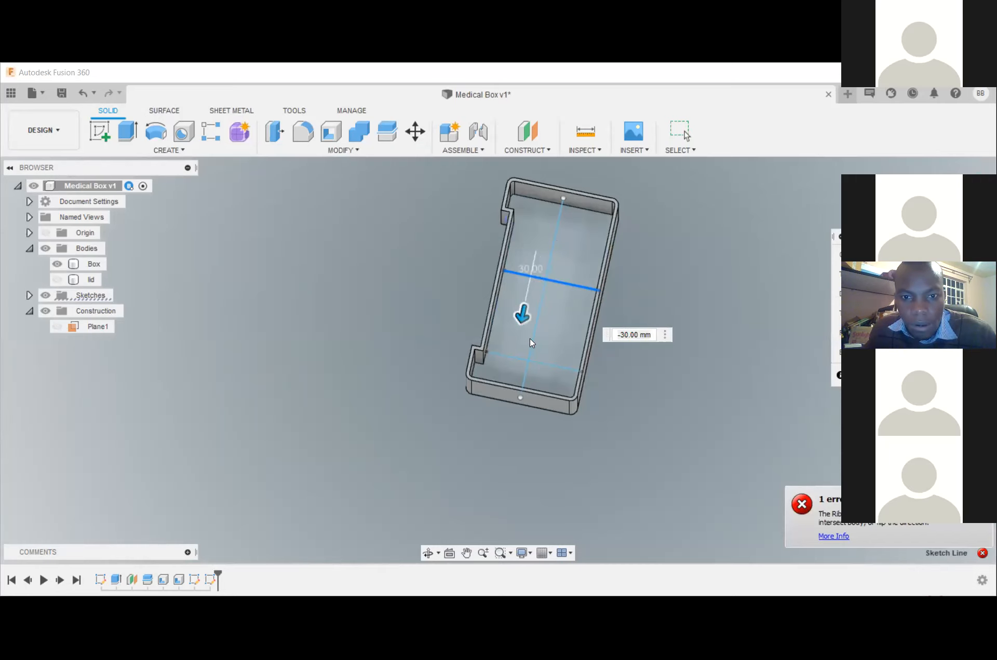
key("Escape")
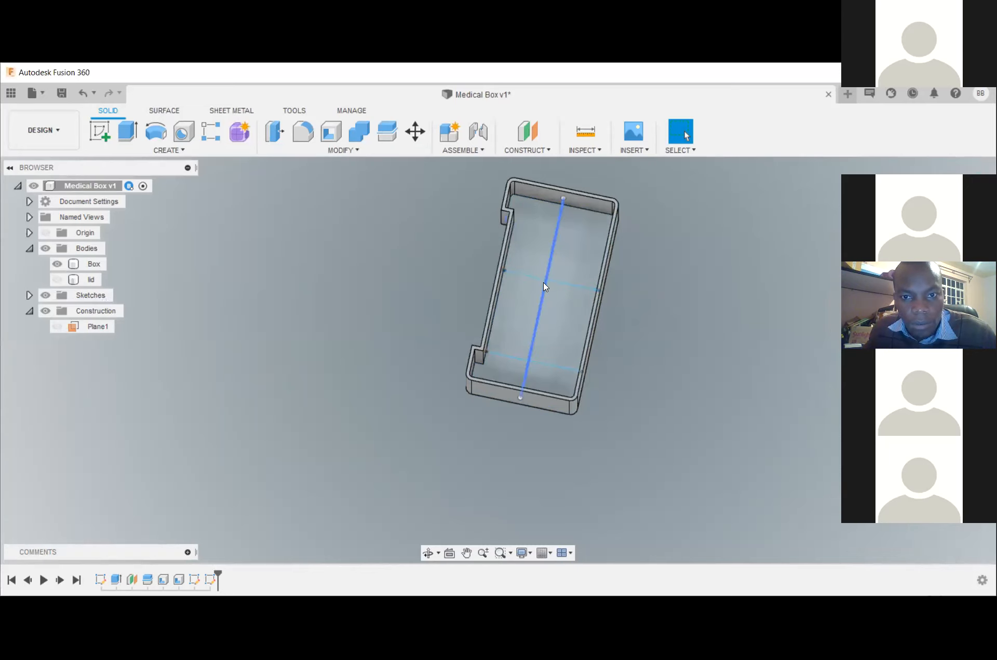
- Create a web 1 mm thick from the crosswise sketch line nearer the middle of the box
left_click(544, 283)
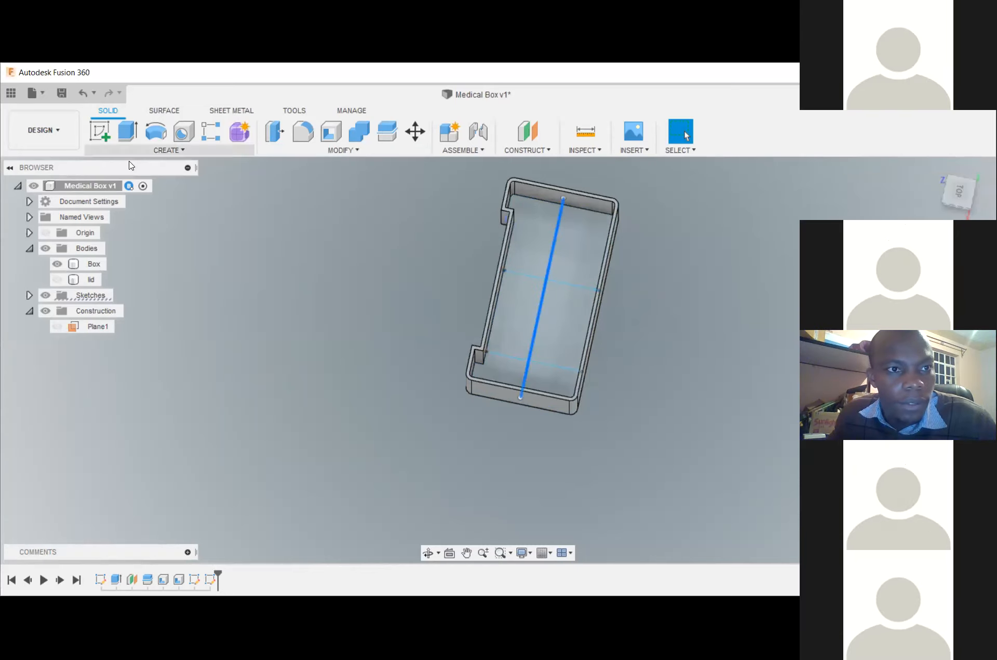
left_click(182, 150)
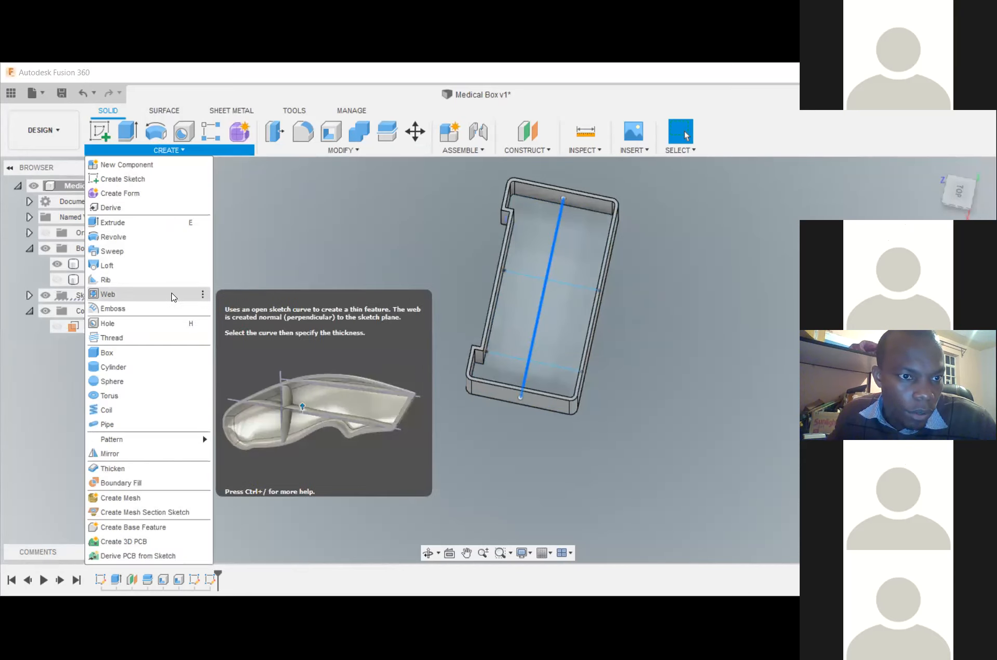
key("Escape")
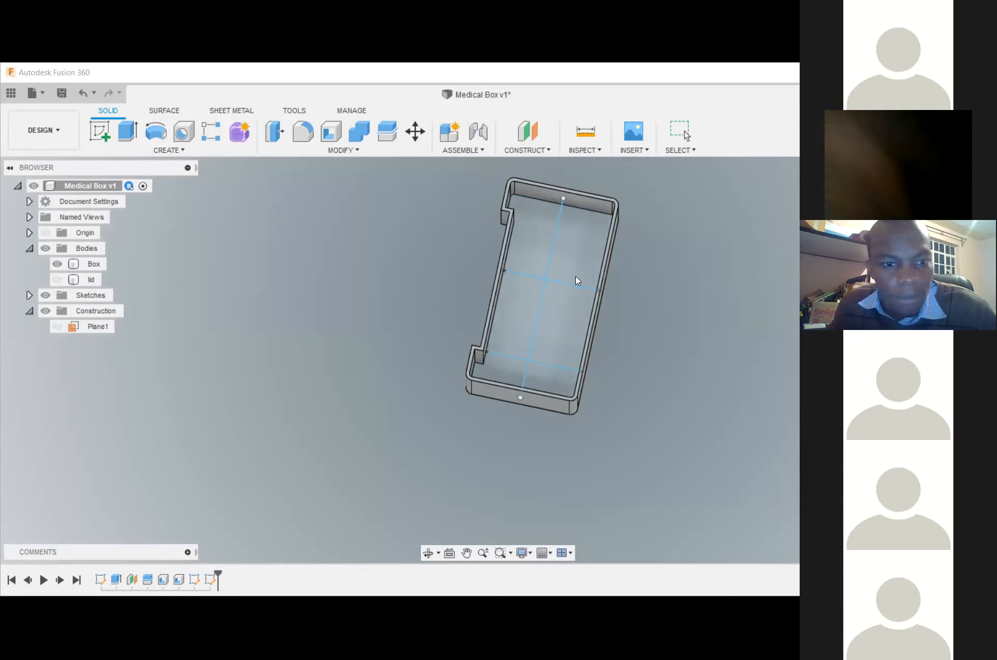
left_click(545, 267)
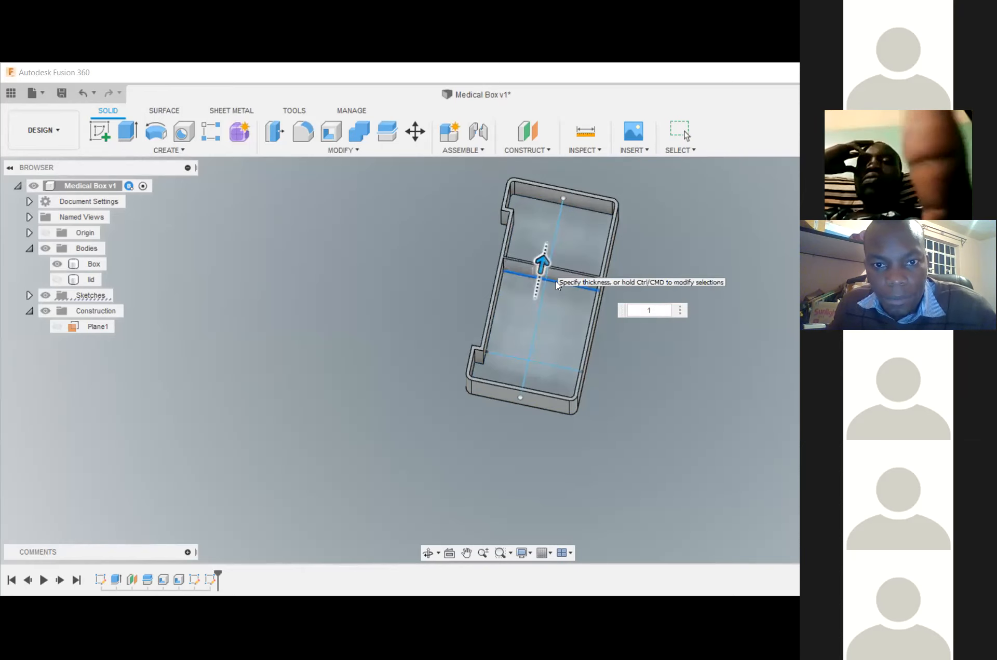
key("Return")
- Try to create another web along the lengthwise centre line of the box
left_click(551, 253)
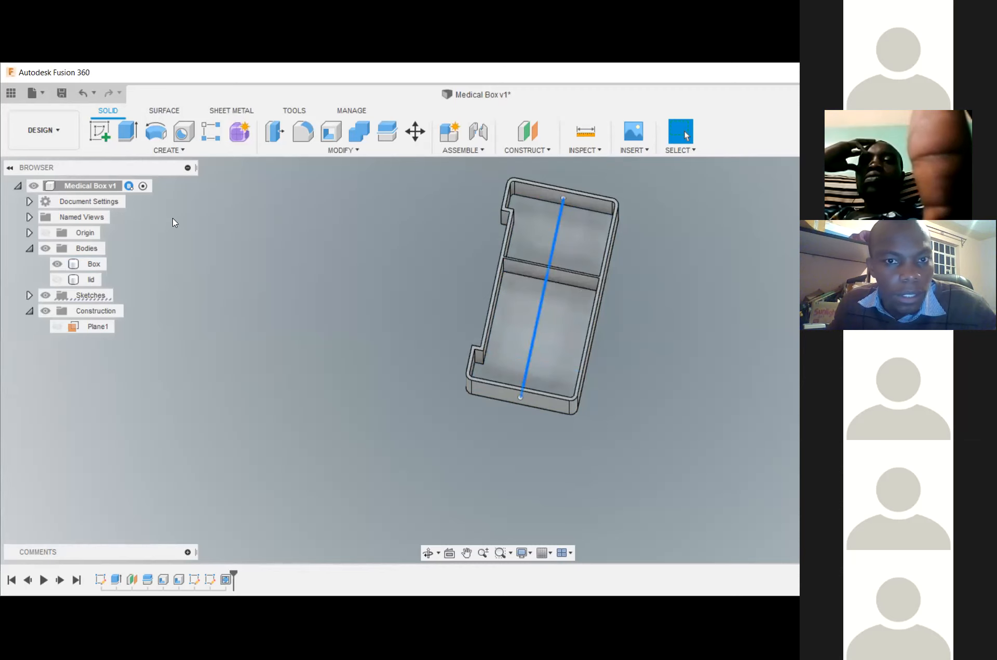
left_click(178, 149)
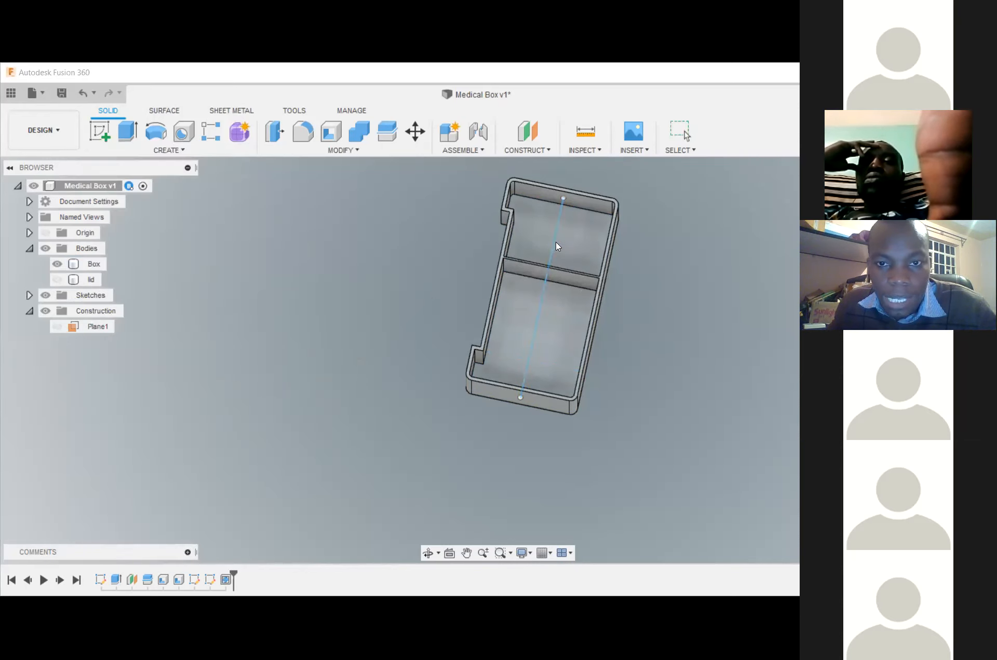
scroll(544, 260, "up", 5)
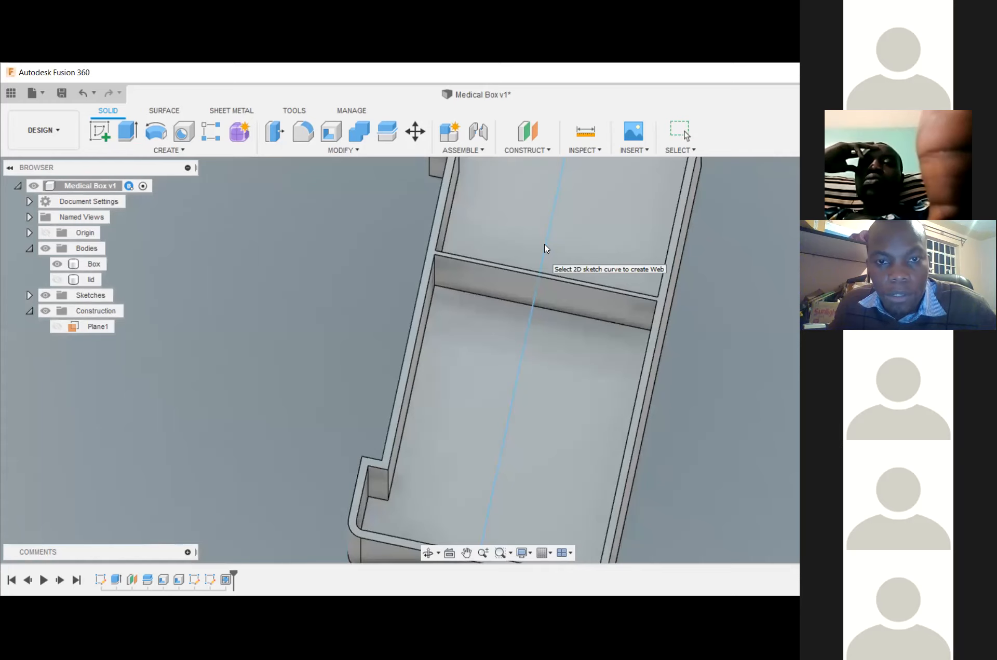
scroll(544, 248, "down", 2)
scroll(528, 311, "down", 3)
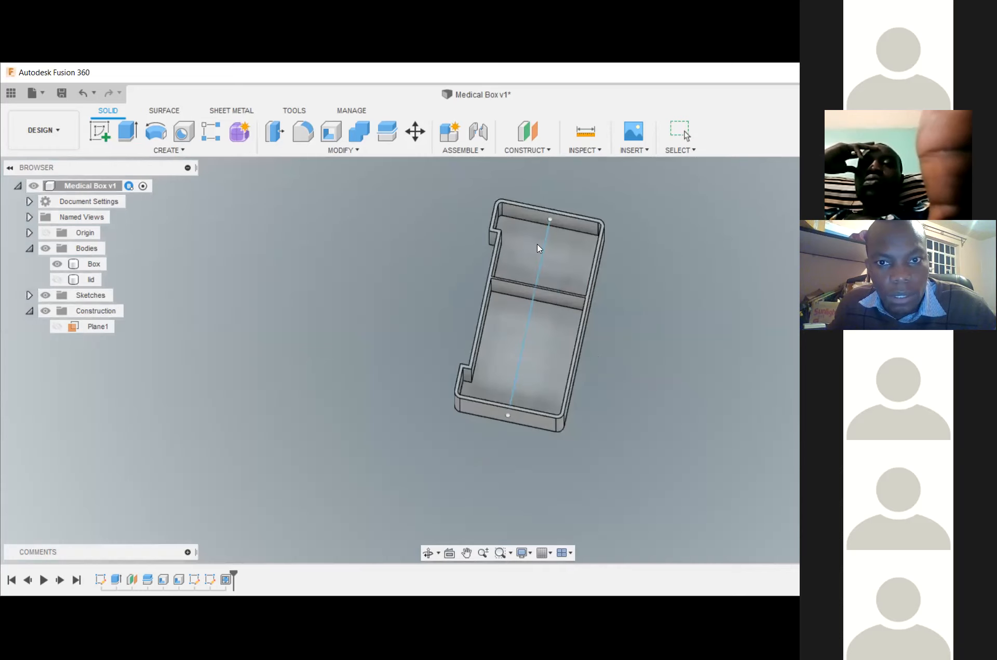
left_click(533, 335)
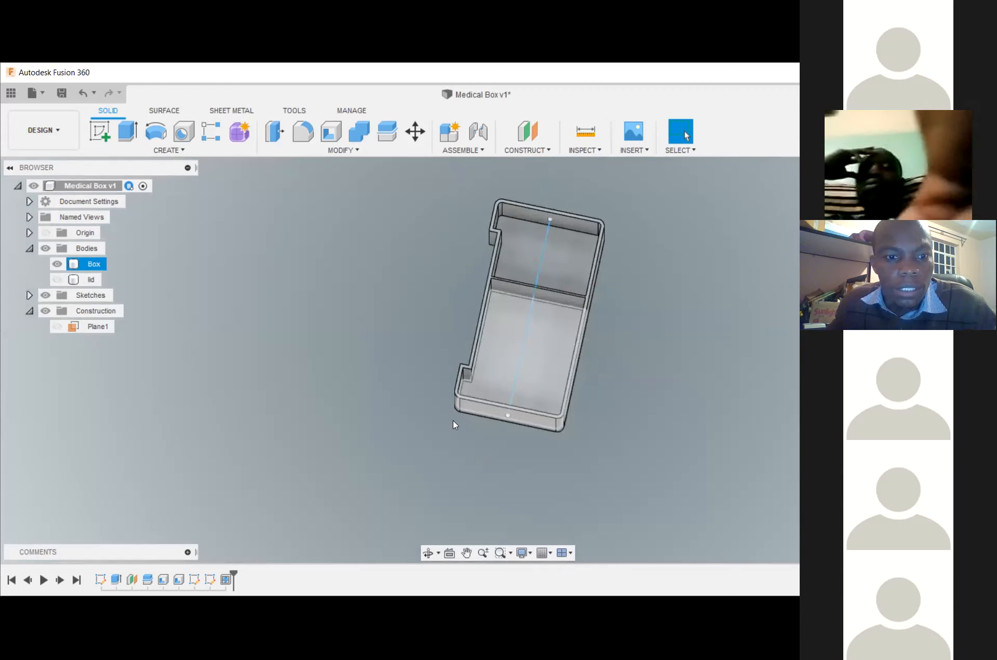
left_click(452, 366)
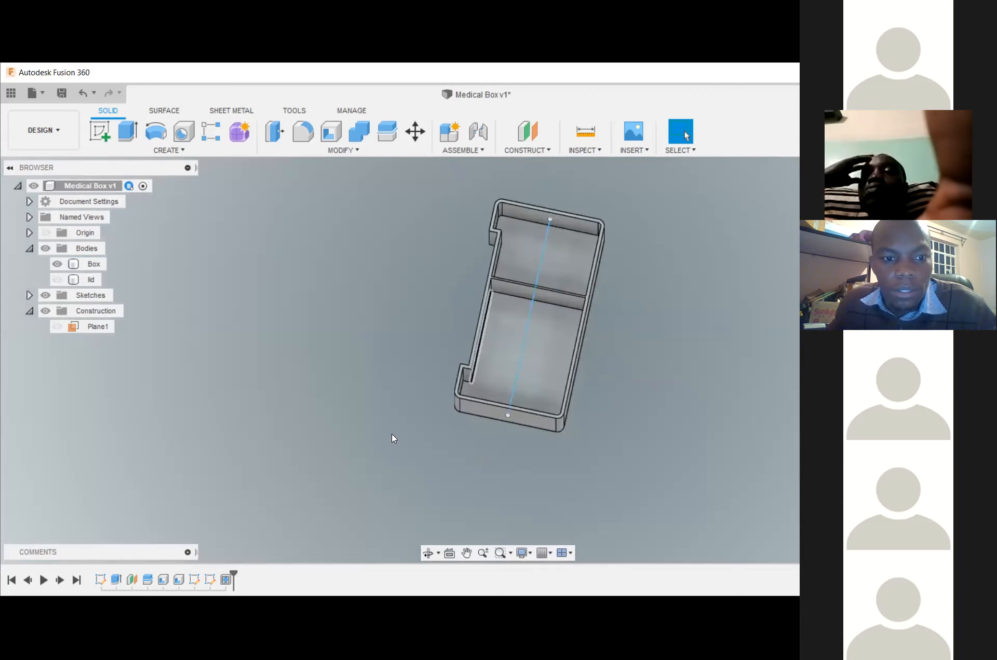
left_click(487, 377)
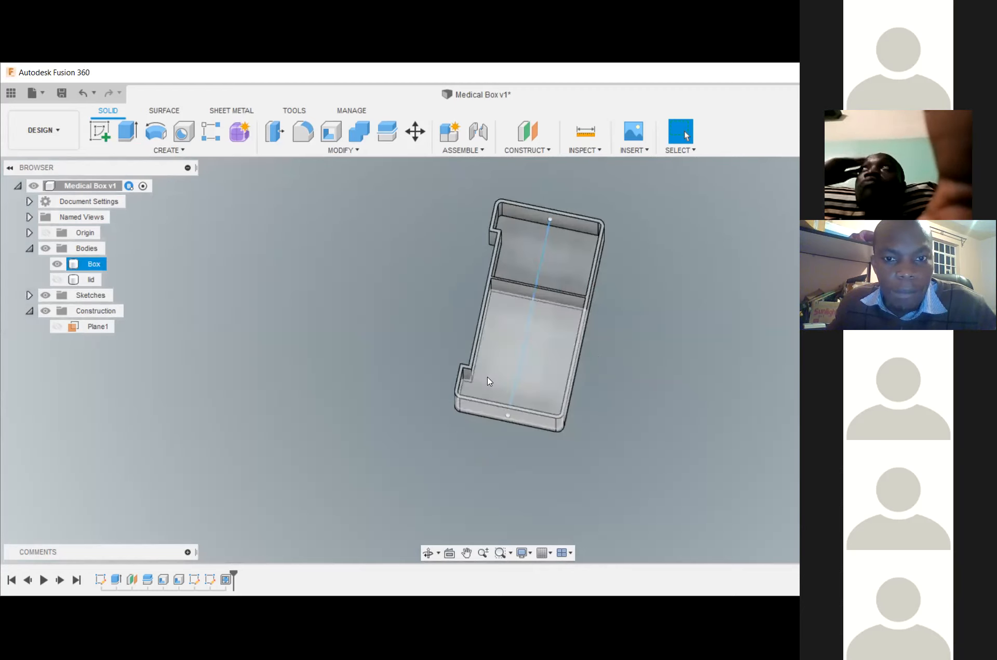
left_click(171, 150)
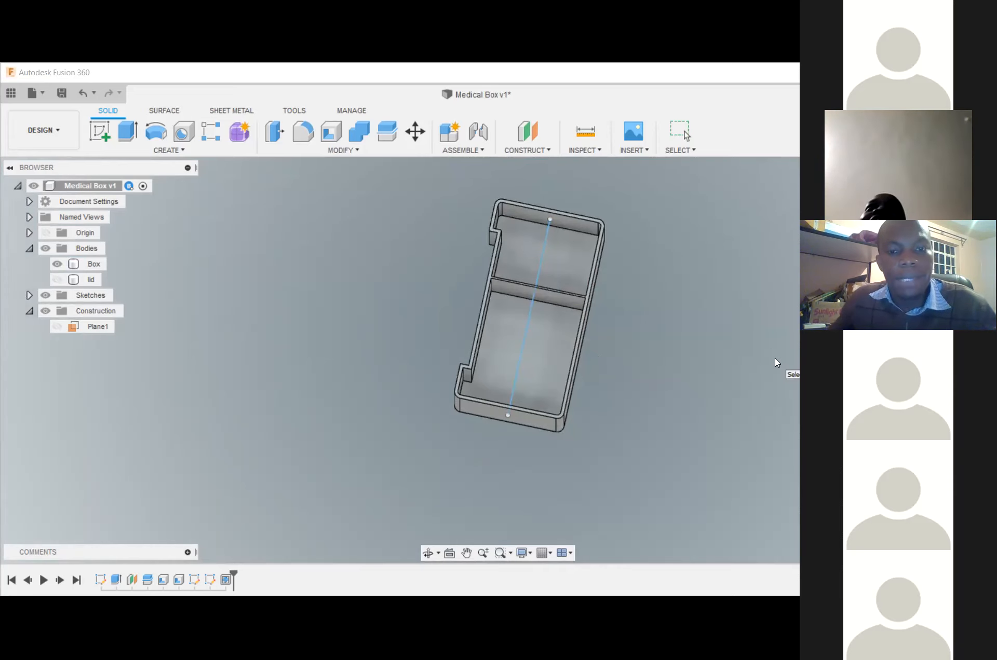
- Undo the 1 mm web and step back into editing the floor sketch
key("ctrl+z")
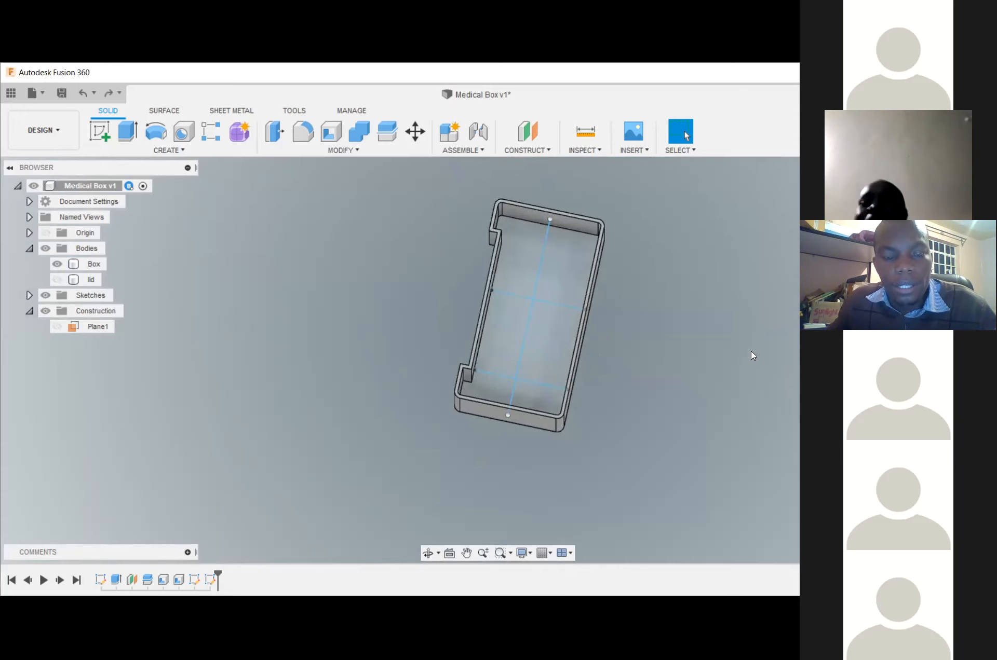
key("ctrl+z")
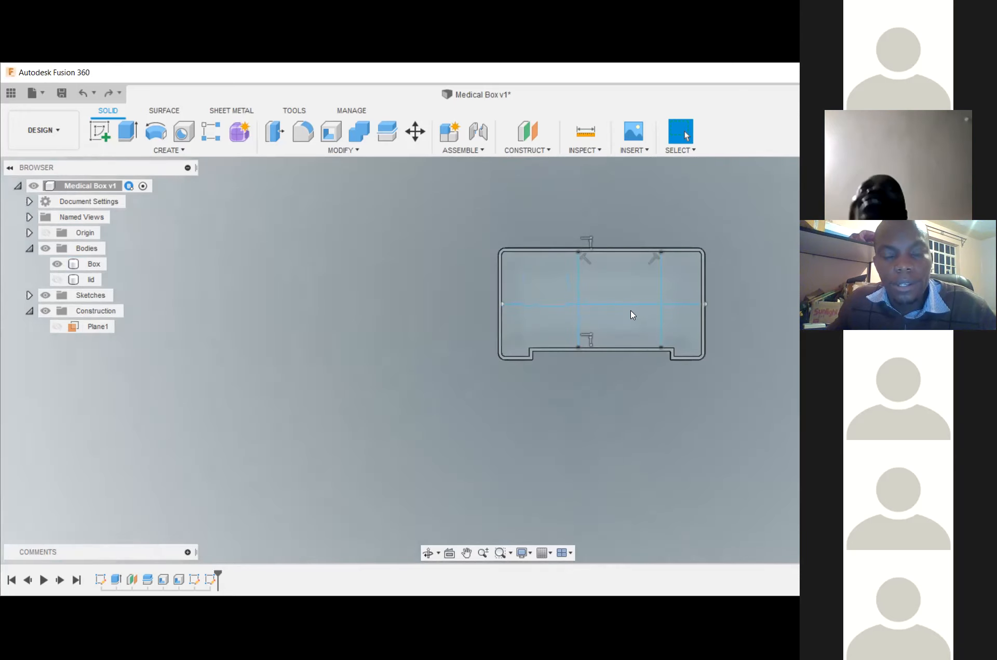
key("ctrl+z")
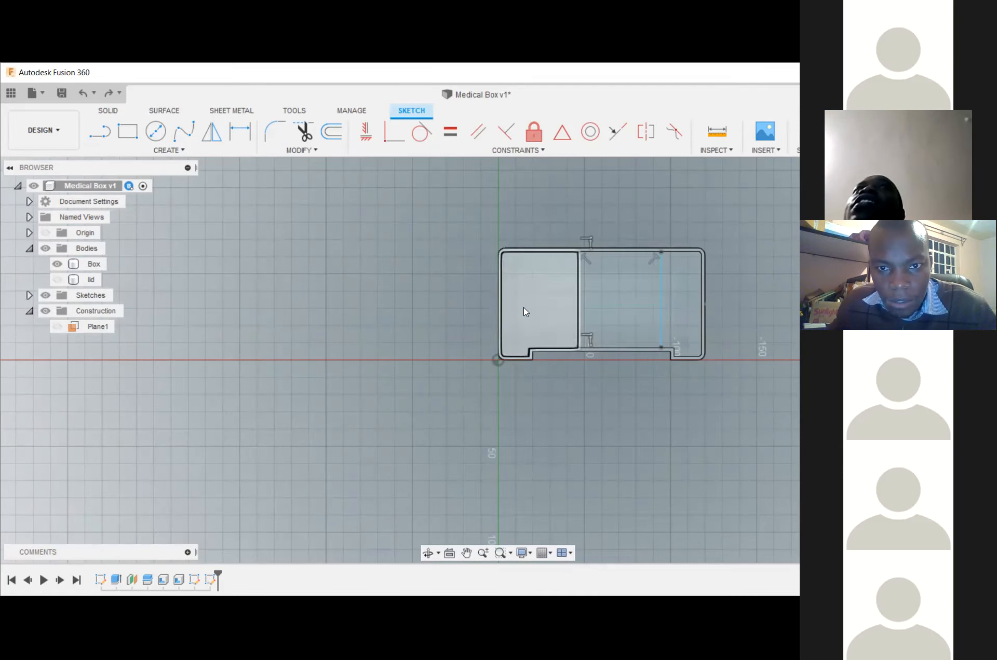
- Select each crosswise line in turn, inspect where they meet the inner wall, and finish the sketch
left_click(577, 292)
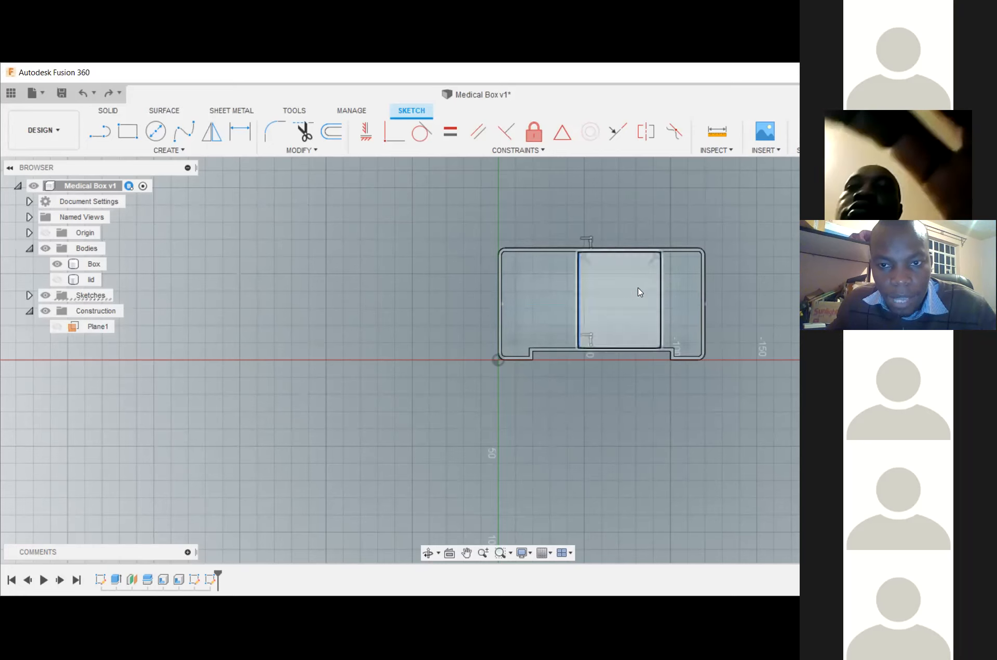
left_click(662, 286)
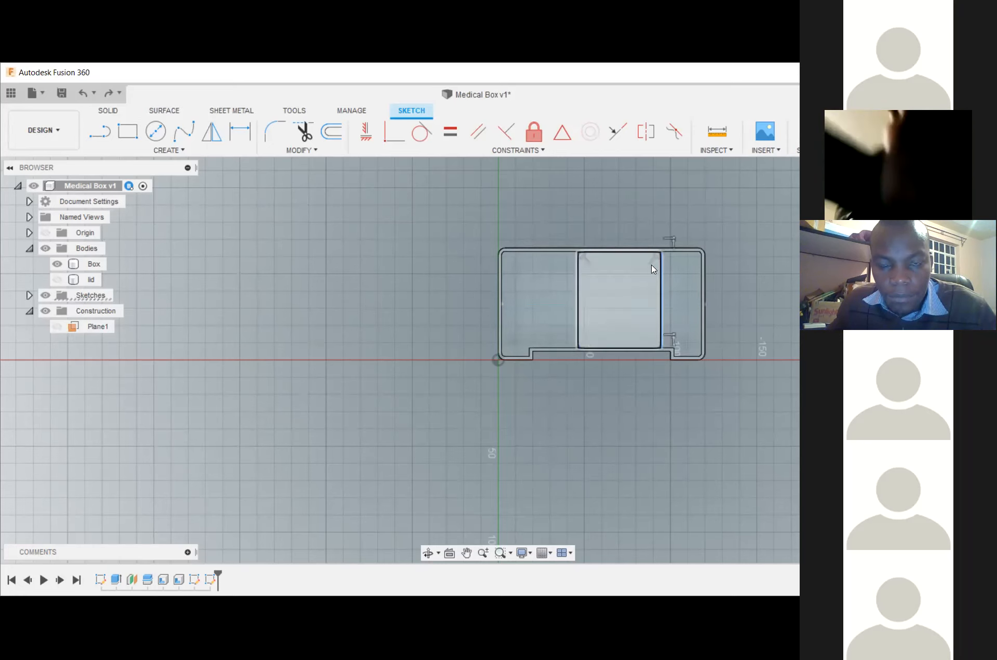
scroll(652, 269, "down", 3)
scroll(649, 275, "up", 8)
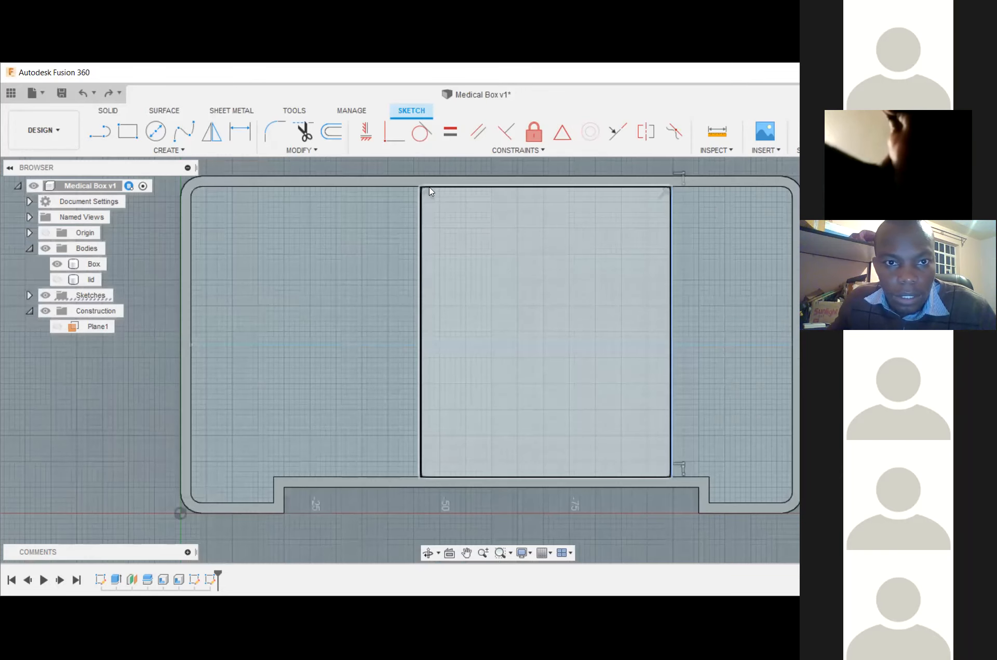
scroll(429, 191, "up", 5)
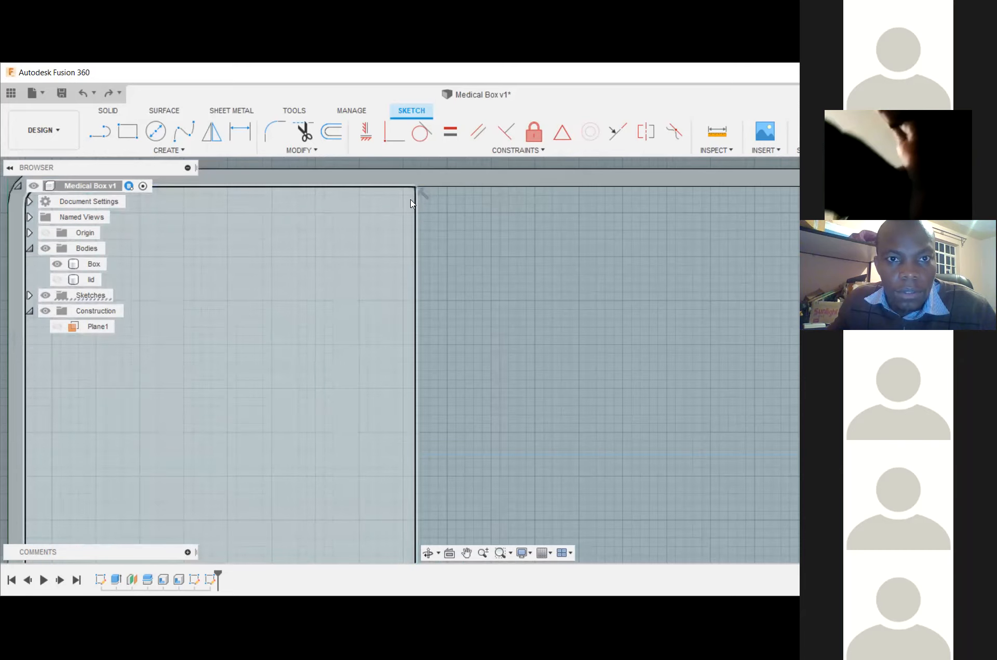
scroll(419, 247, "down", 4)
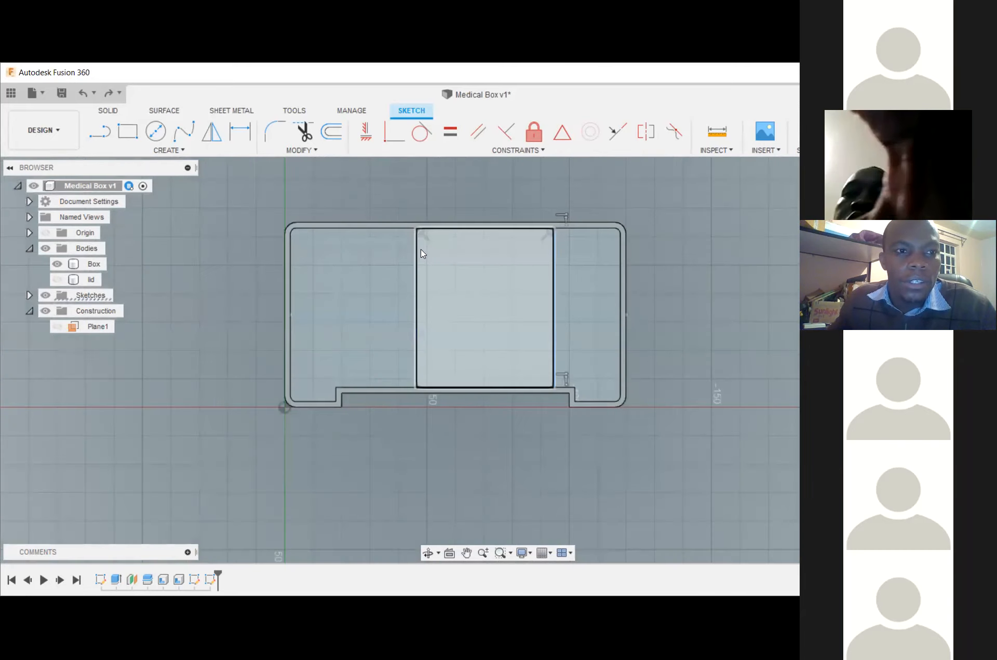
scroll(420, 250, "down", 1)
left_click(862, 132)
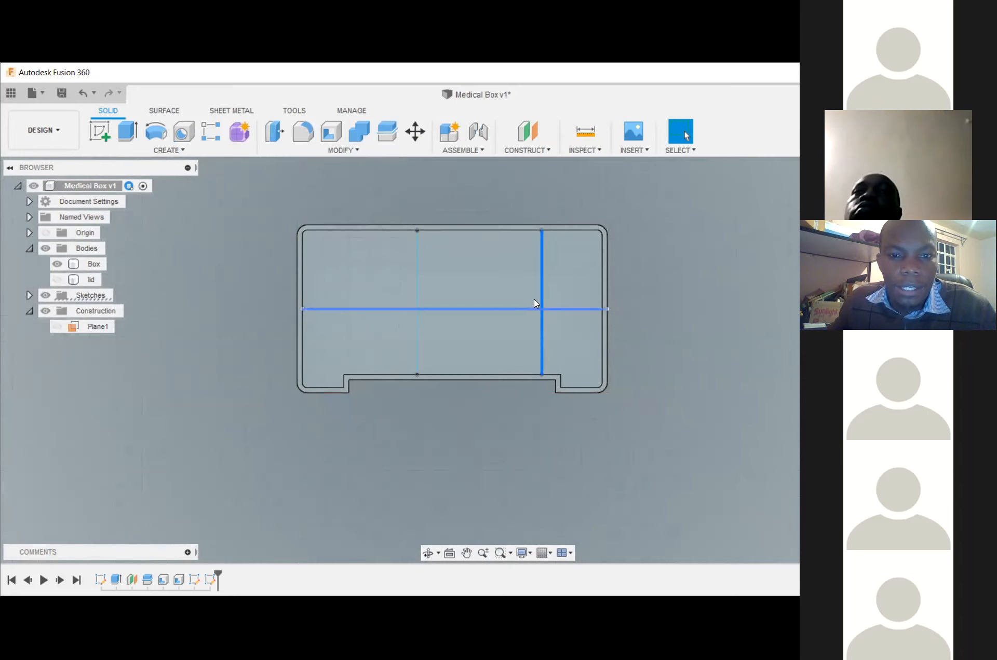
- Create a web 2 mm thick from the crosswise line nearer the short end of the box
left_click(182, 151)
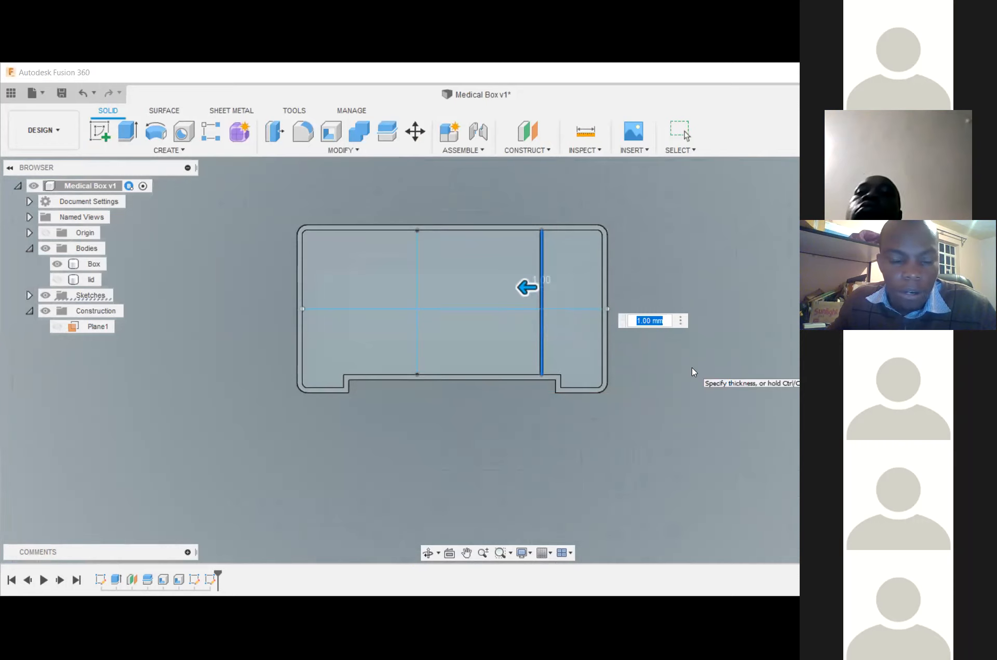
type("1")
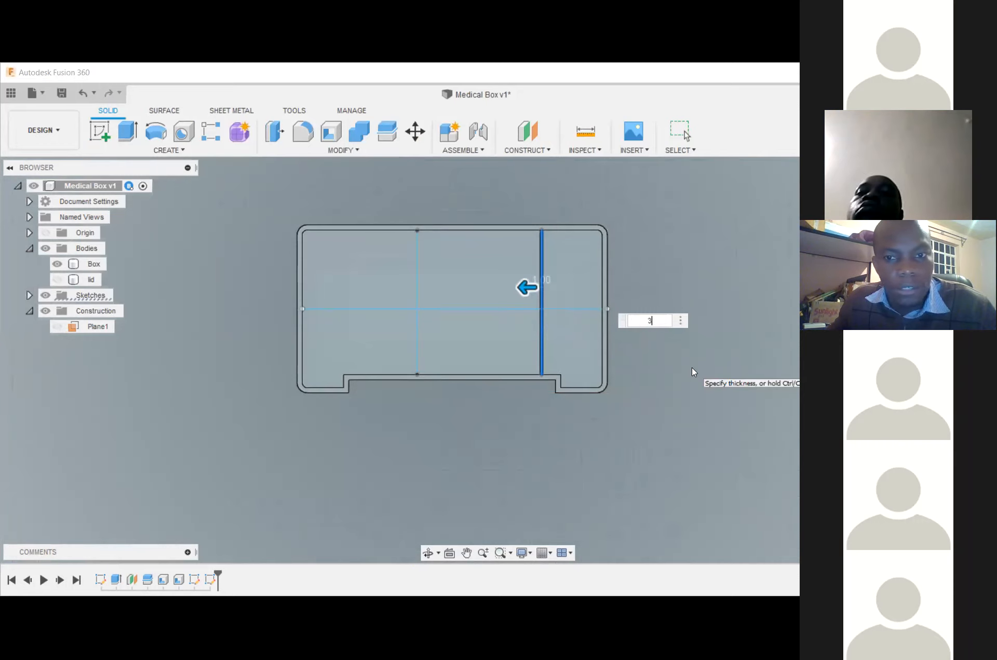
key("BackSpace")
type("2")
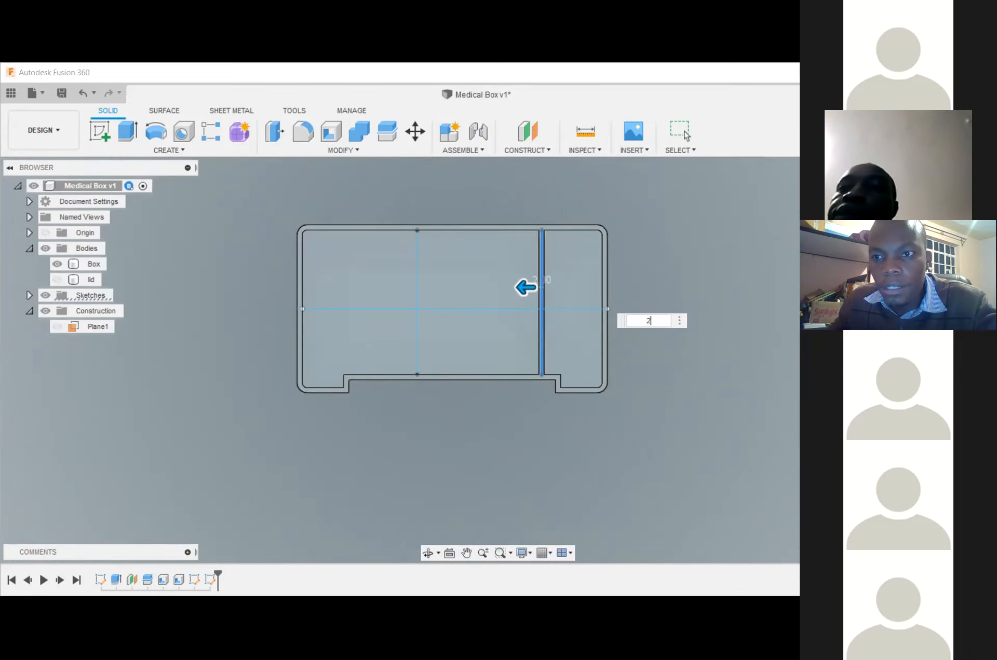
key("Return")
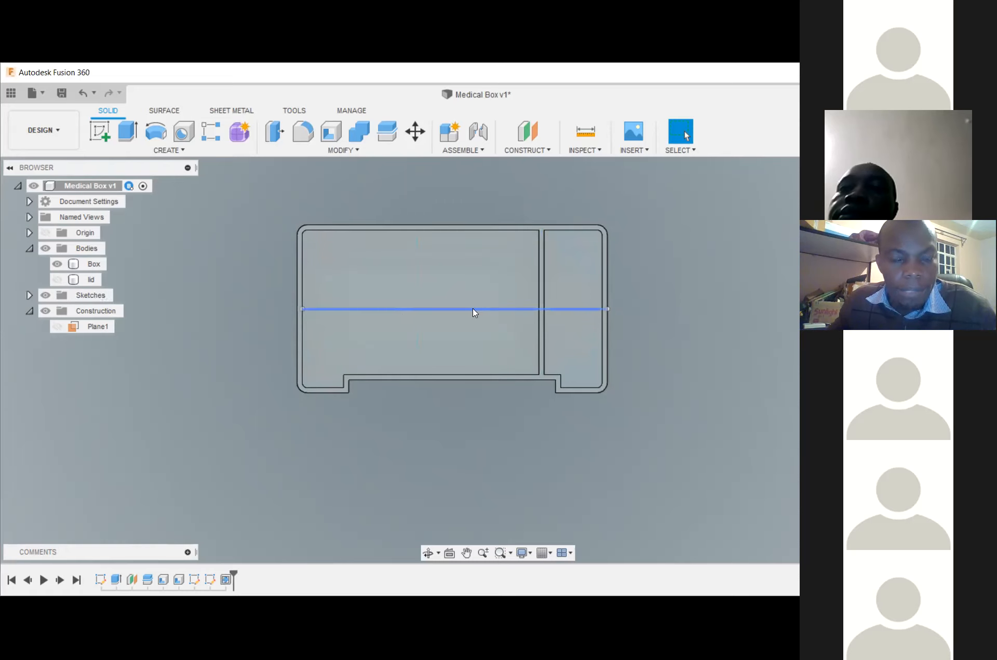
- Try to create a web from the lengthwise centre line that spans the whole box
left_click(179, 149)
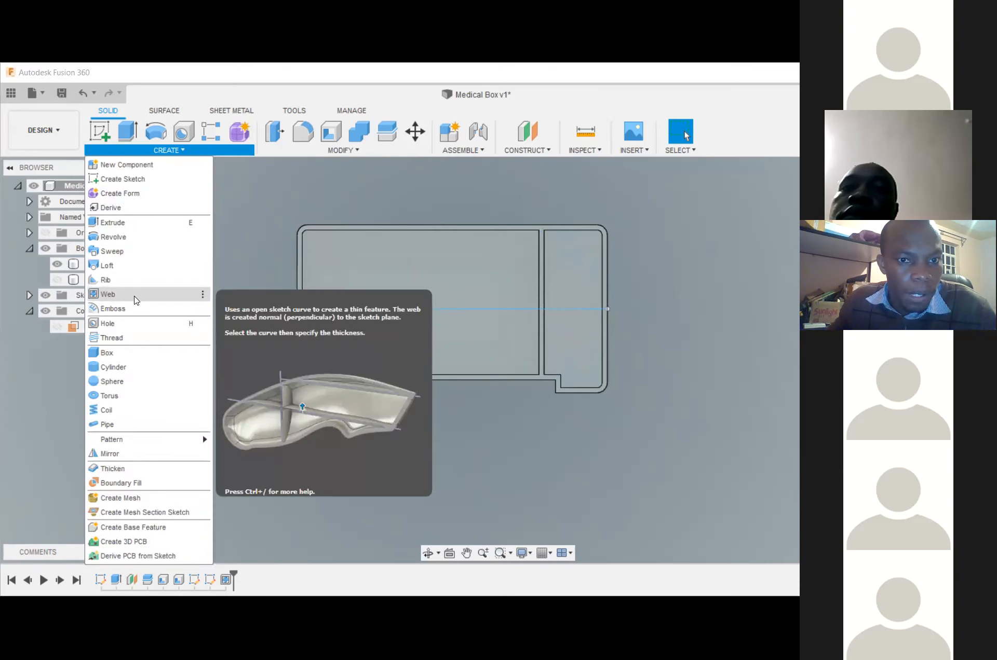
left_click(397, 307)
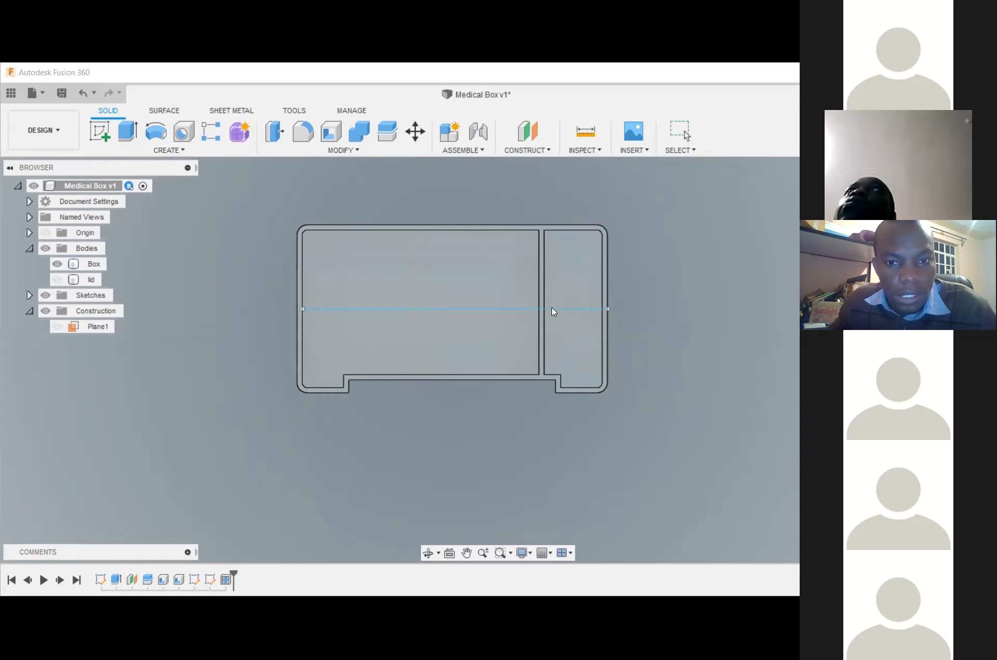
left_click(520, 309)
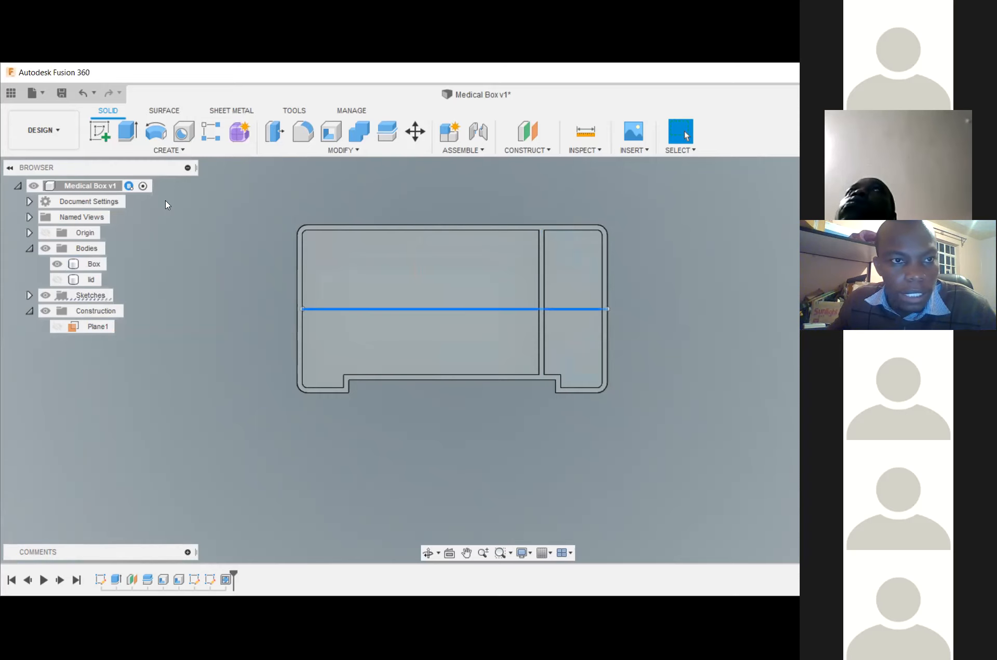
left_click(182, 150)
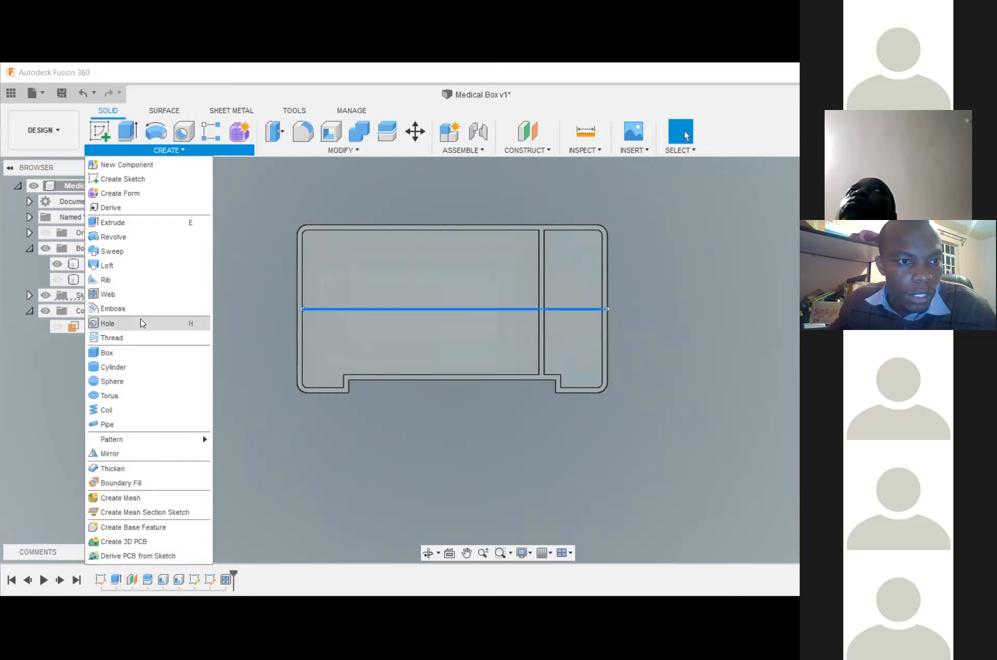
left_click(142, 295)
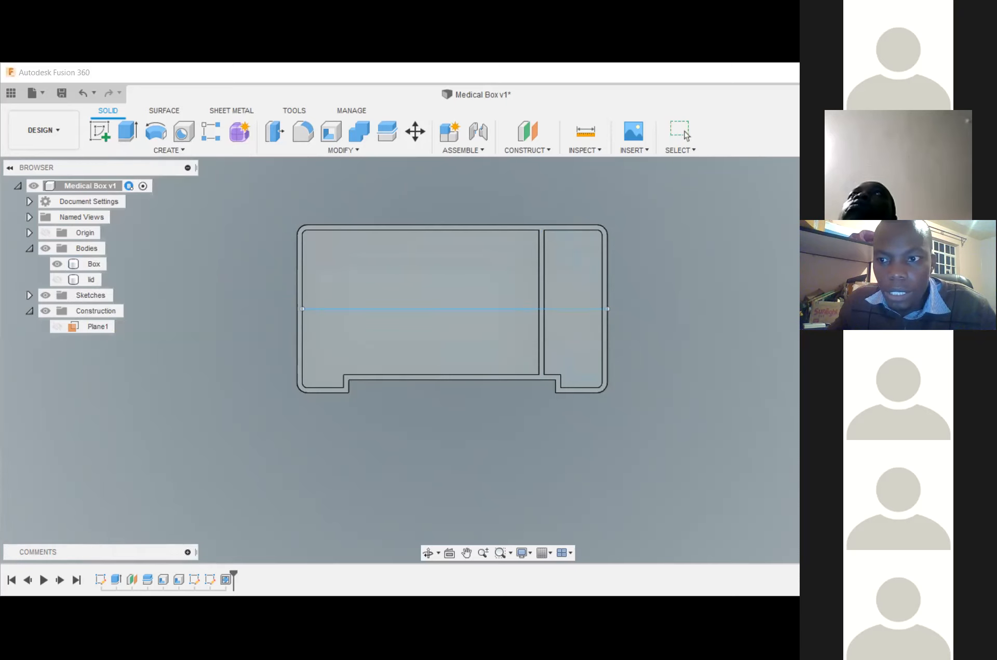
- Delete the full-length centre line and sketch a crosswise line between the long walls on the larger compartment's floor
left_click(536, 309)
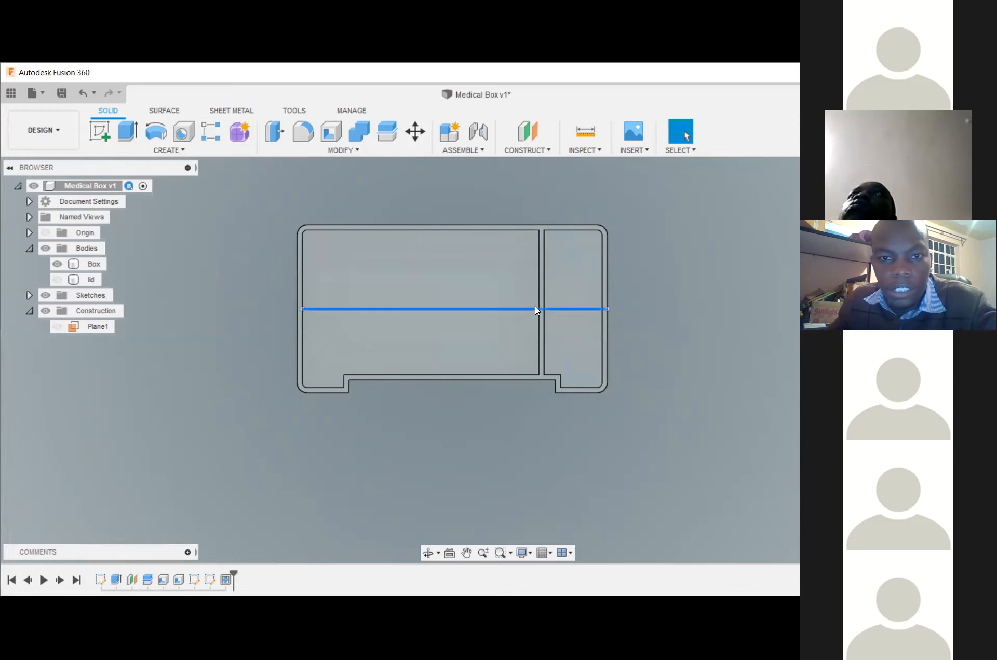
key("Delete")
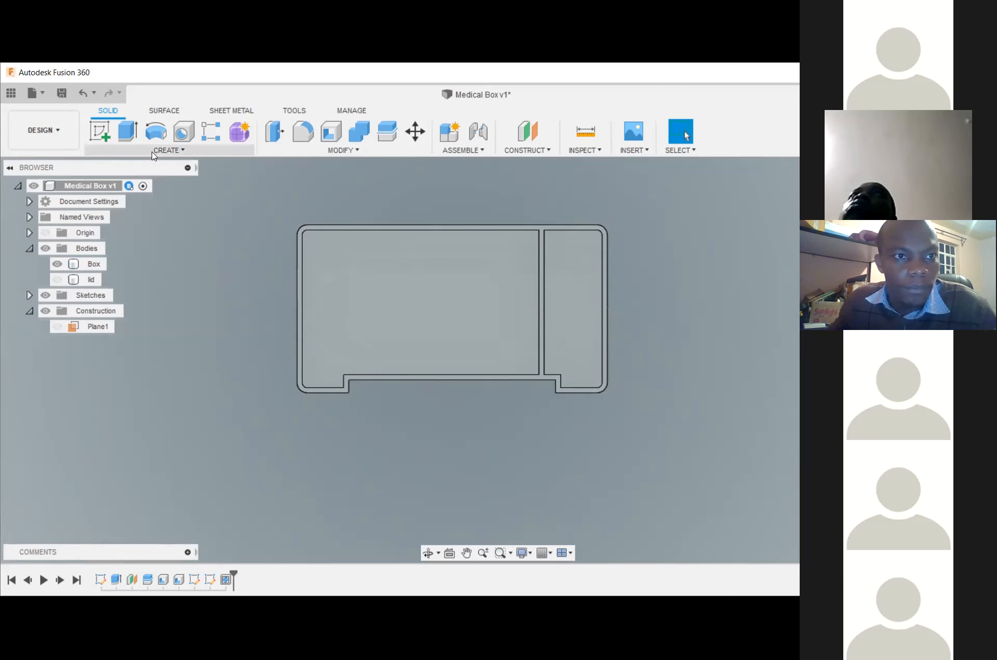
left_click(106, 136)
left_click(465, 297)
left_click(100, 132)
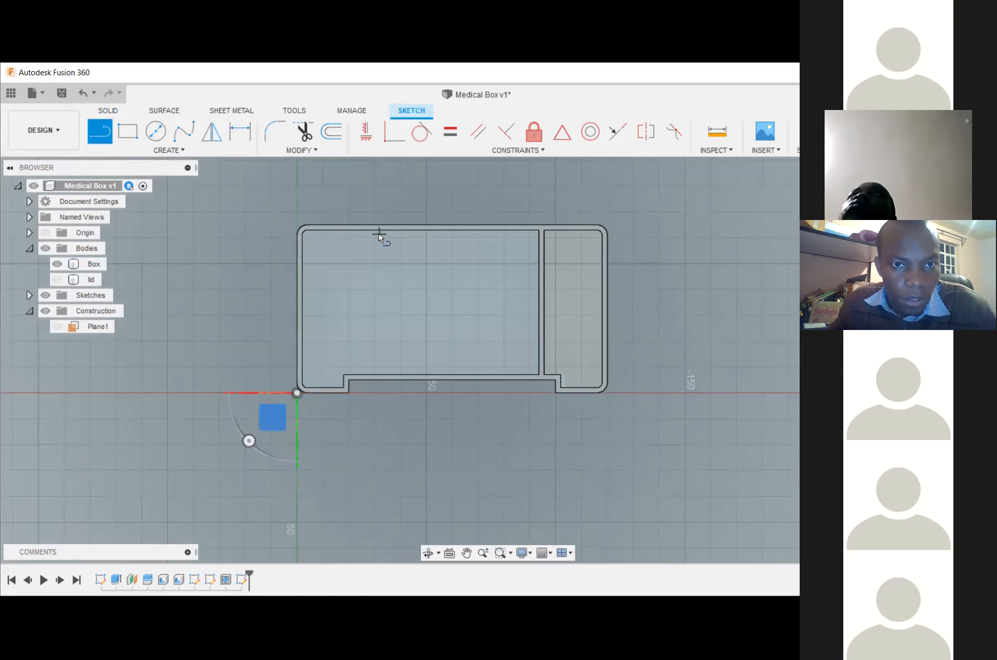
left_click(375, 370)
key("Escape")
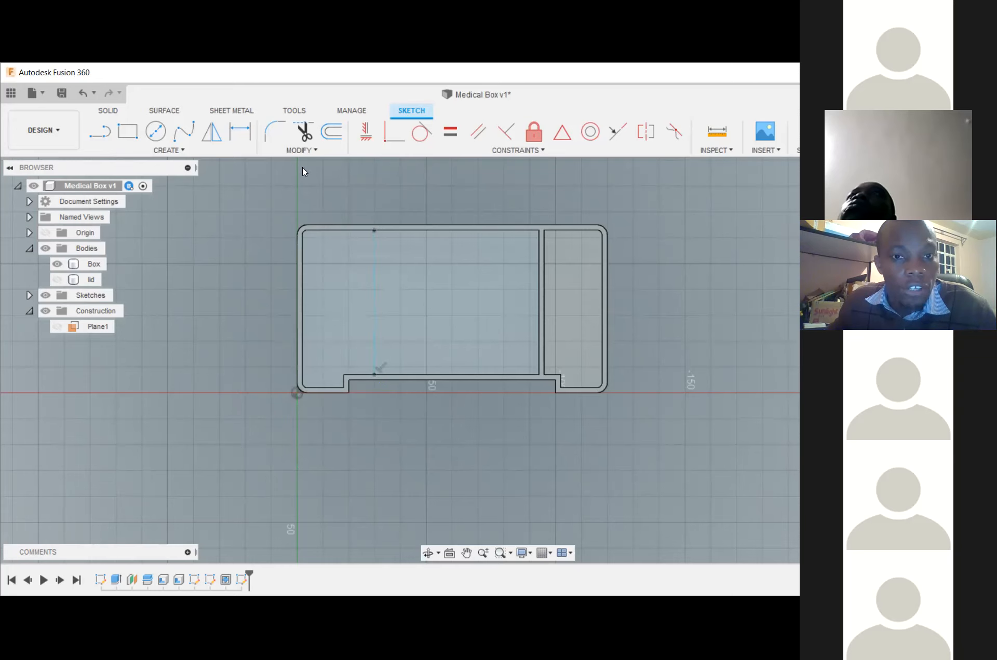
- Draw a lengthwise line from the middle of the larger compartment's end wall to the existing crosswise web
left_click(99, 132)
left_click(297, 393)
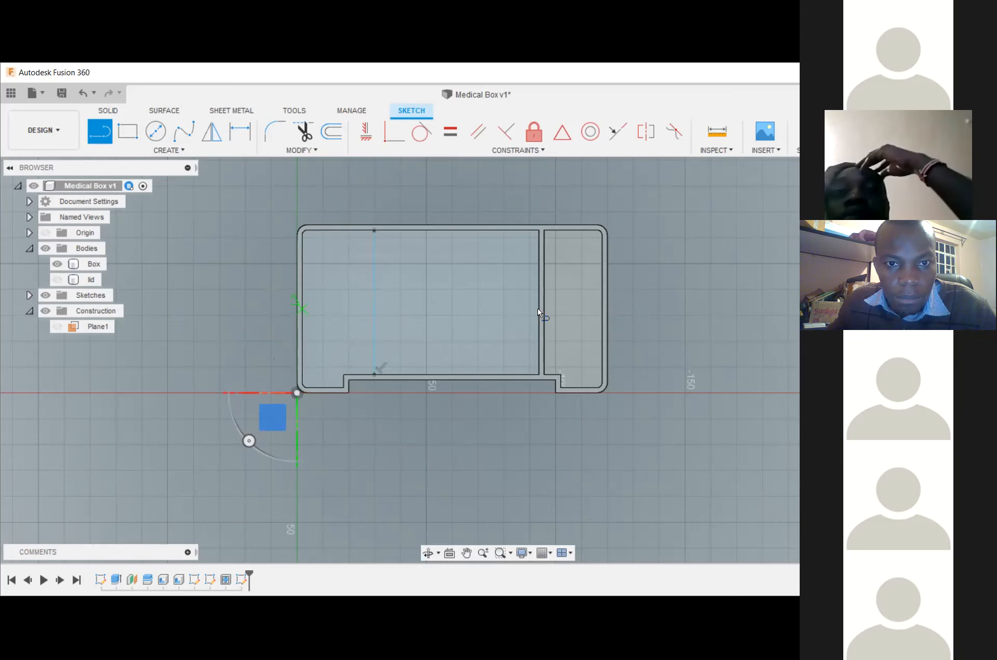
left_click(302, 308)
left_click(538, 309)
key("Escape")
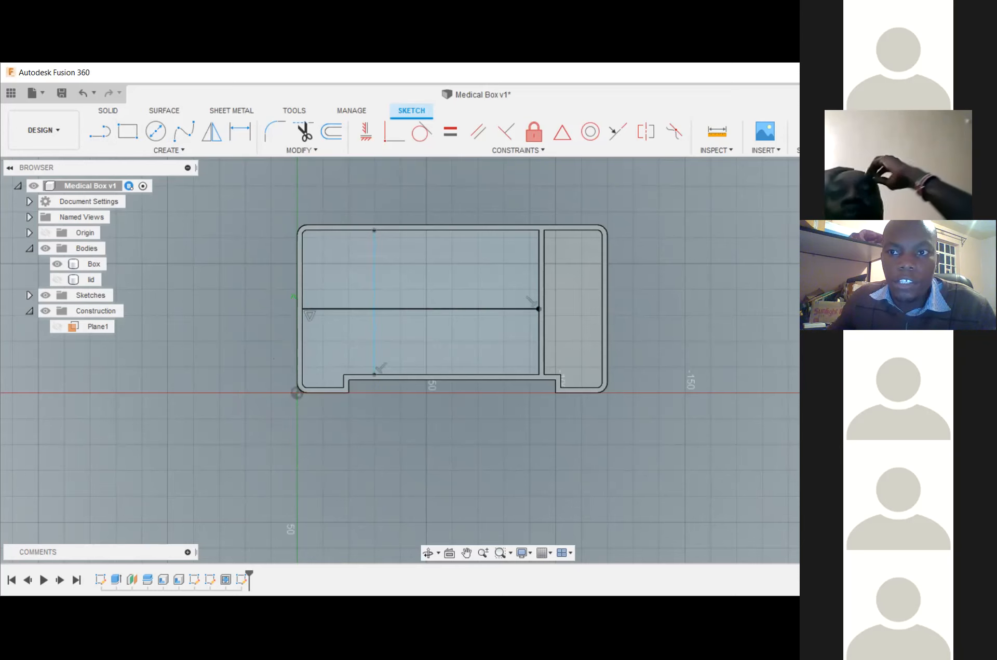
- Create a web 2 mm thick from the lengthwise line in the larger compartment
left_click(177, 150)
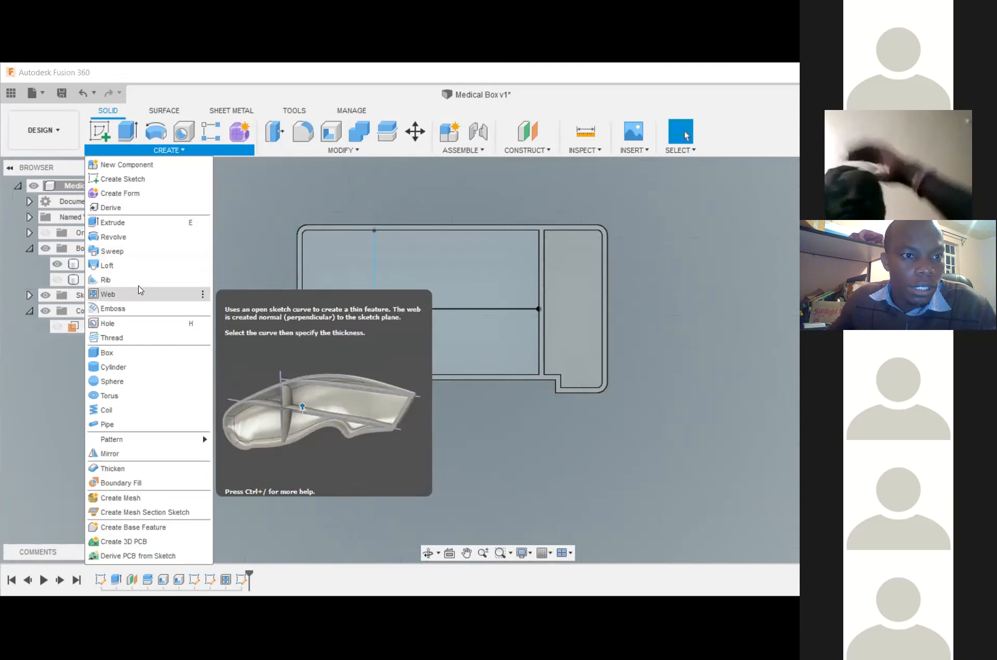
left_click(375, 311)
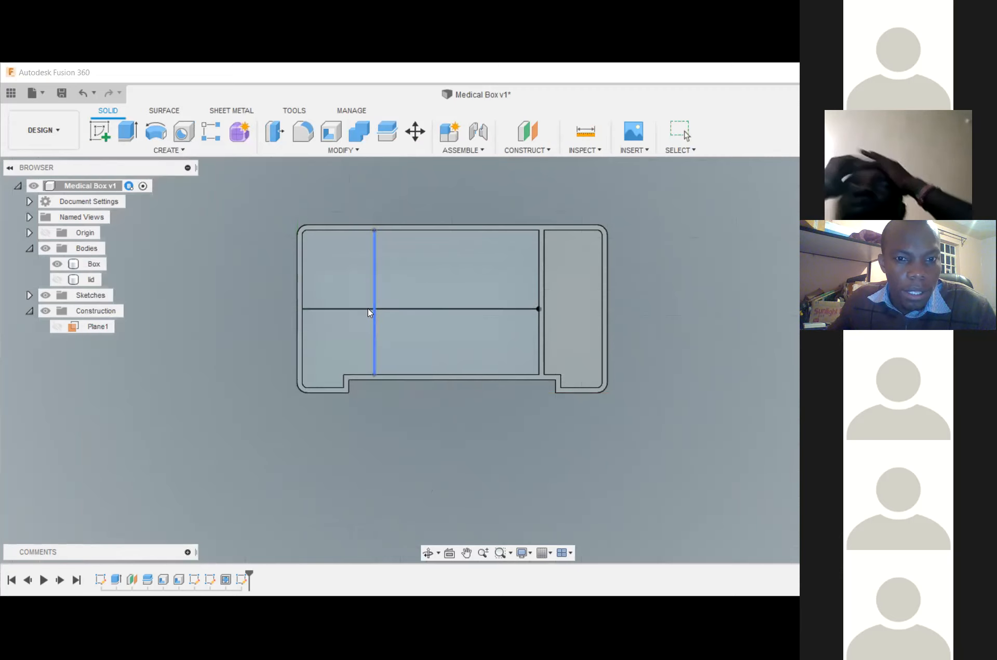
left_click(369, 309)
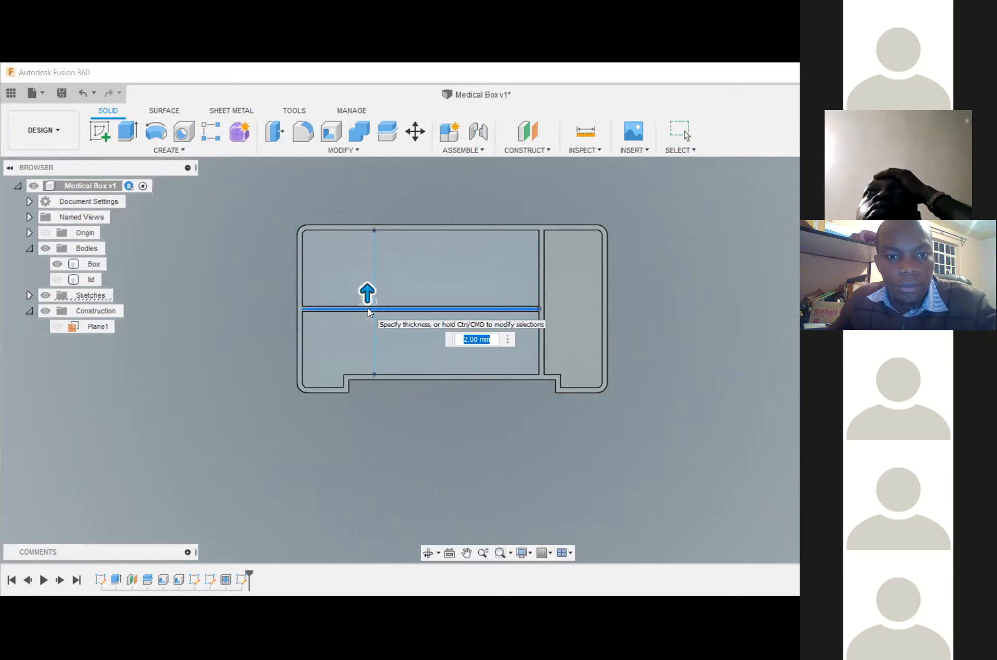
key("Return")
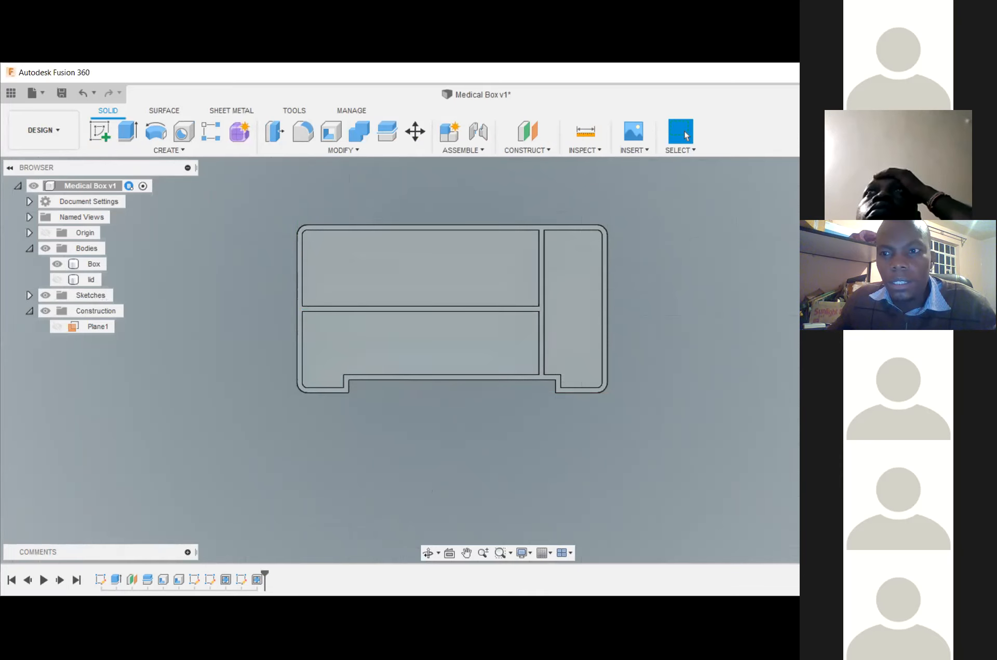
- Examine the open box in 3D, checking the lengthwise and crosswise partitions and where they meet
mouse_move(497, 360)
middle_mouse_down("shift")
mouse_move(493, 299)
mouse_move(478, 283)
mouse_move(471, 313)
middle_mouse_up("shift")
mouse_move(497, 360)
middle_mouse_down("shift")
mouse_move(491, 309)
mouse_move(480, 347)
mouse_move(460, 314)
middle_mouse_up("shift")
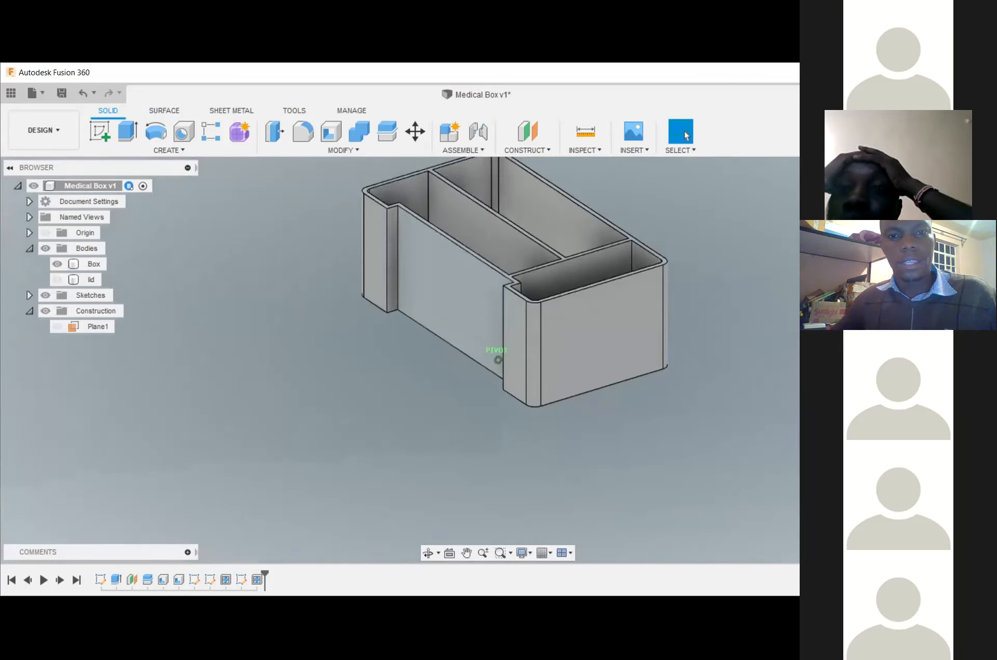
left_click(522, 247)
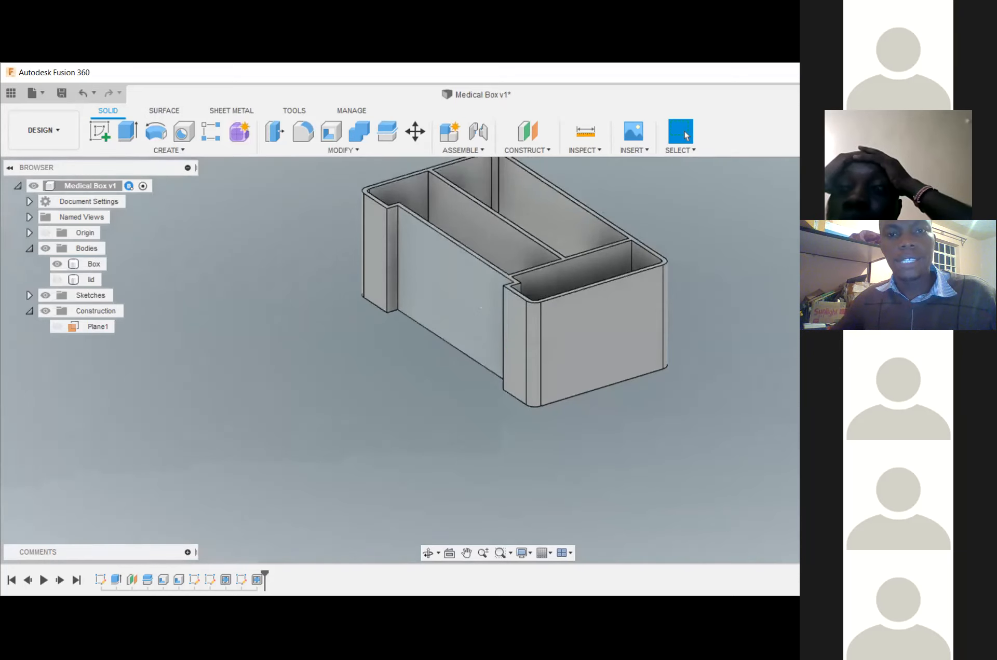
scroll(514, 283, "down", 4)
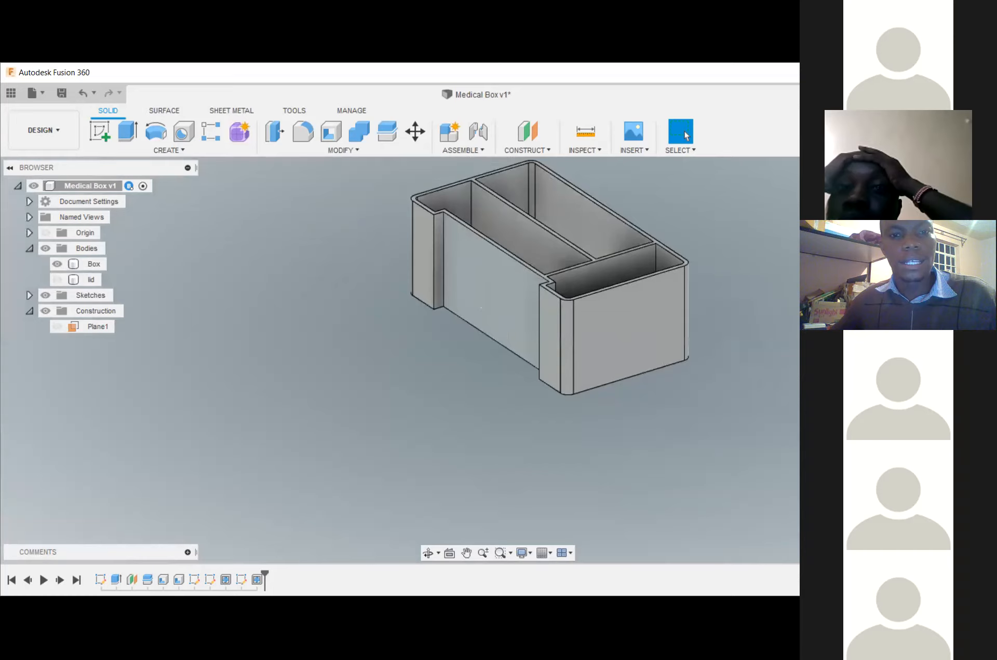
scroll(691, 348, "up", 1)
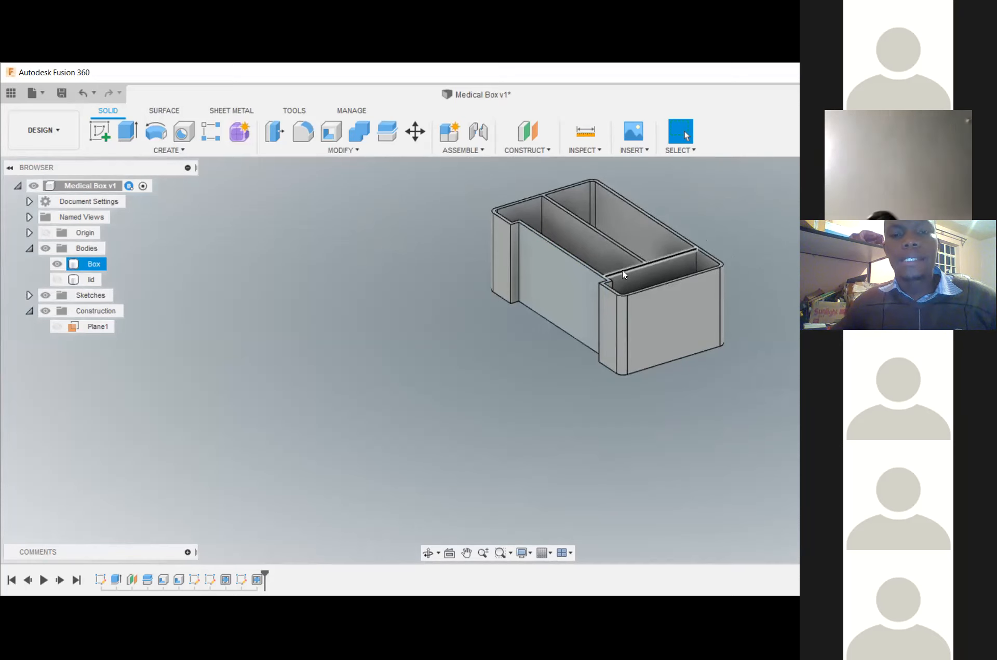
scroll(622, 269, "up", 2)
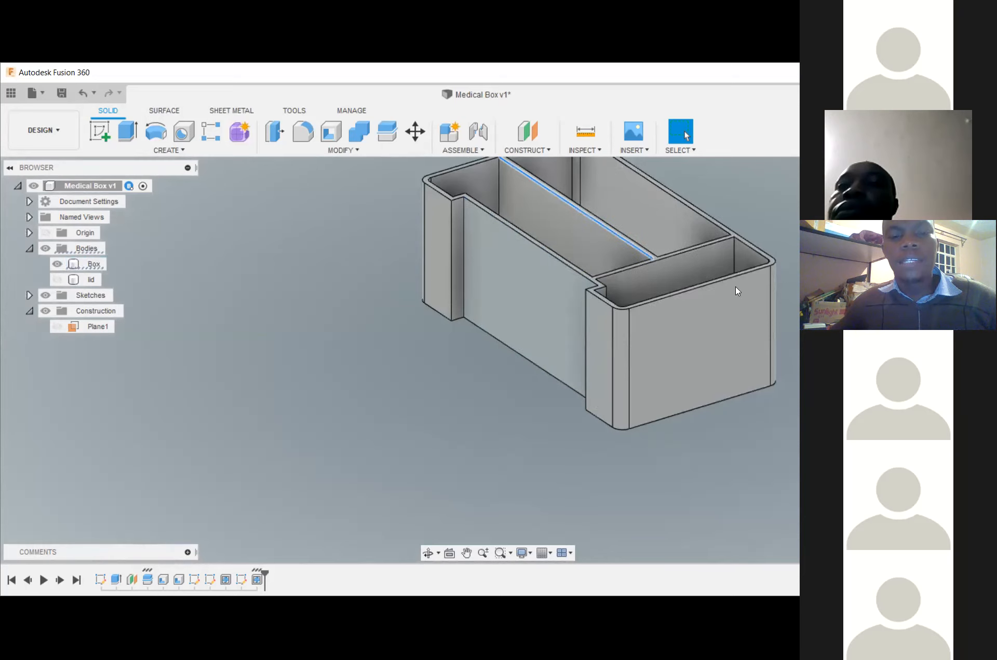
scroll(725, 269, "up", 2)
scroll(725, 269, "down", 4)
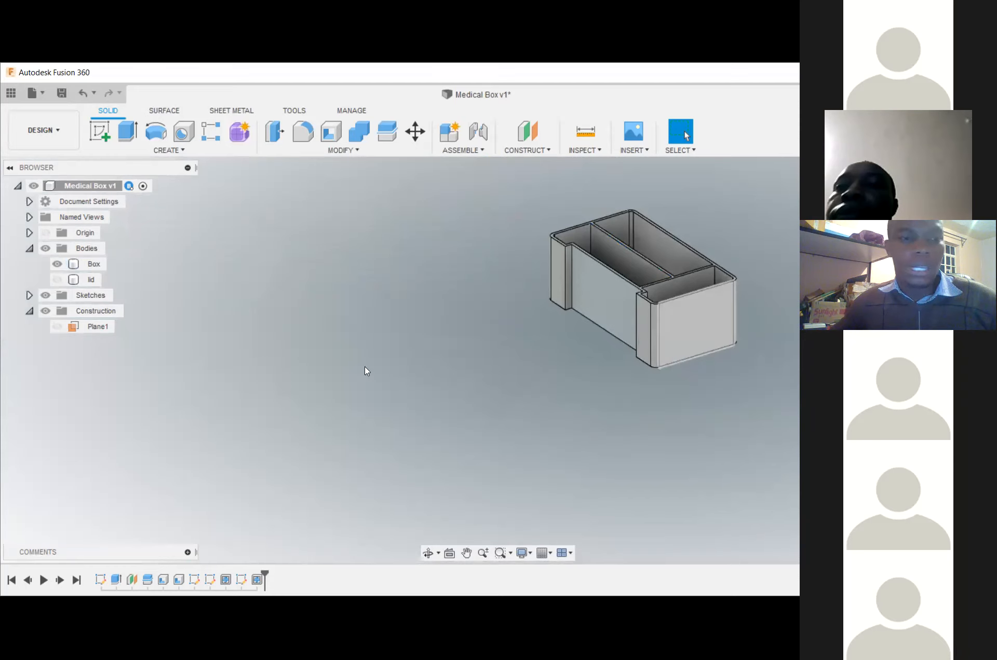
- Show the lid body again and examine the closed box from its long side without the notch
left_click(59, 285)
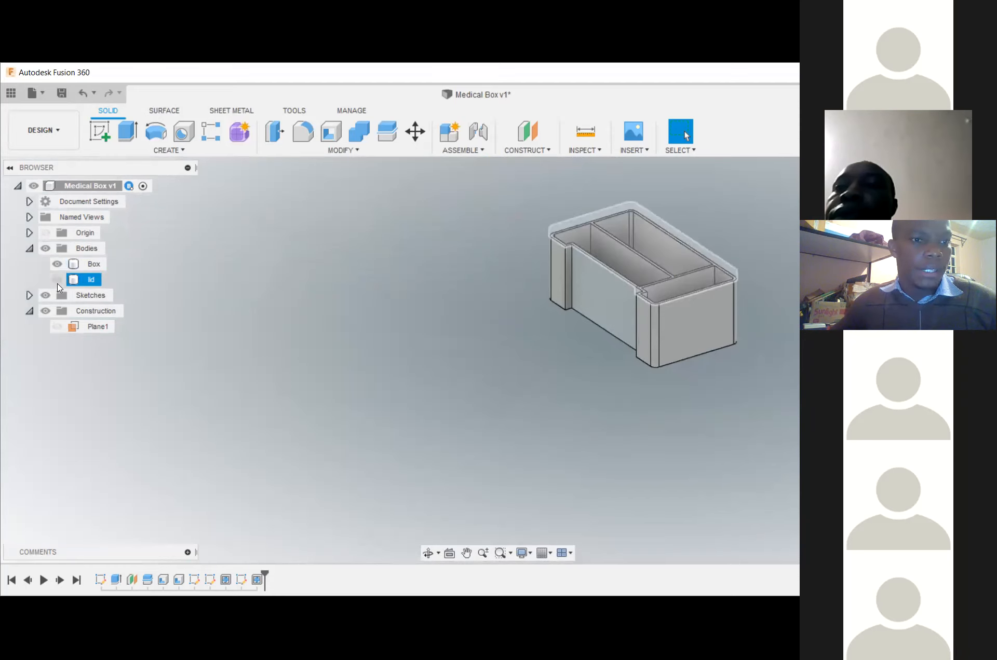
left_click(57, 282)
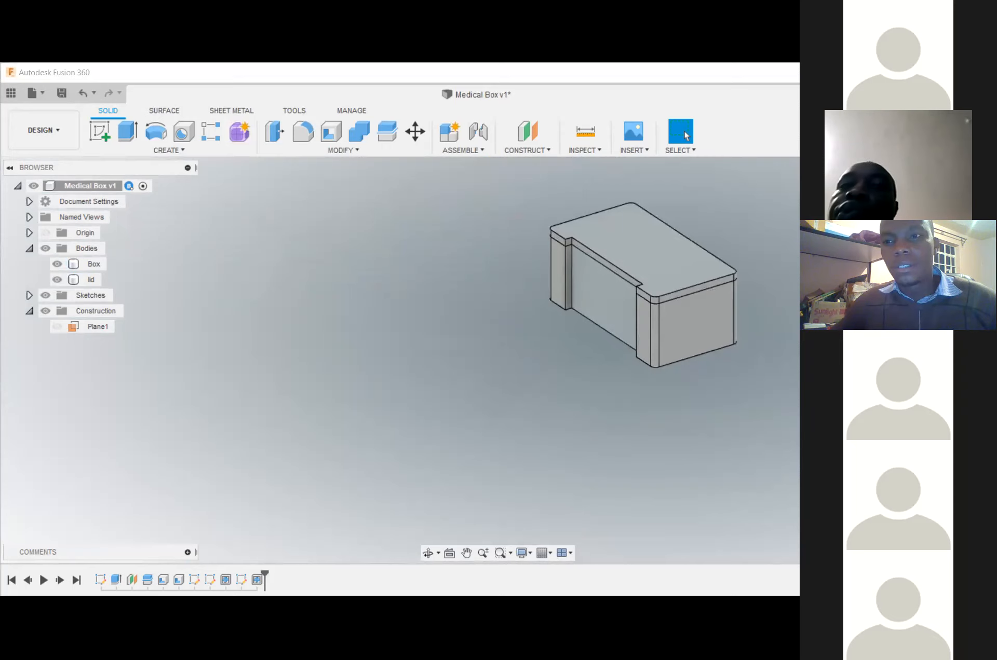
mouse_move(498, 361)
middle_mouse_down("shift")
mouse_move(592, 275)
mouse_move(601, 343)
middle_mouse_up("shift")
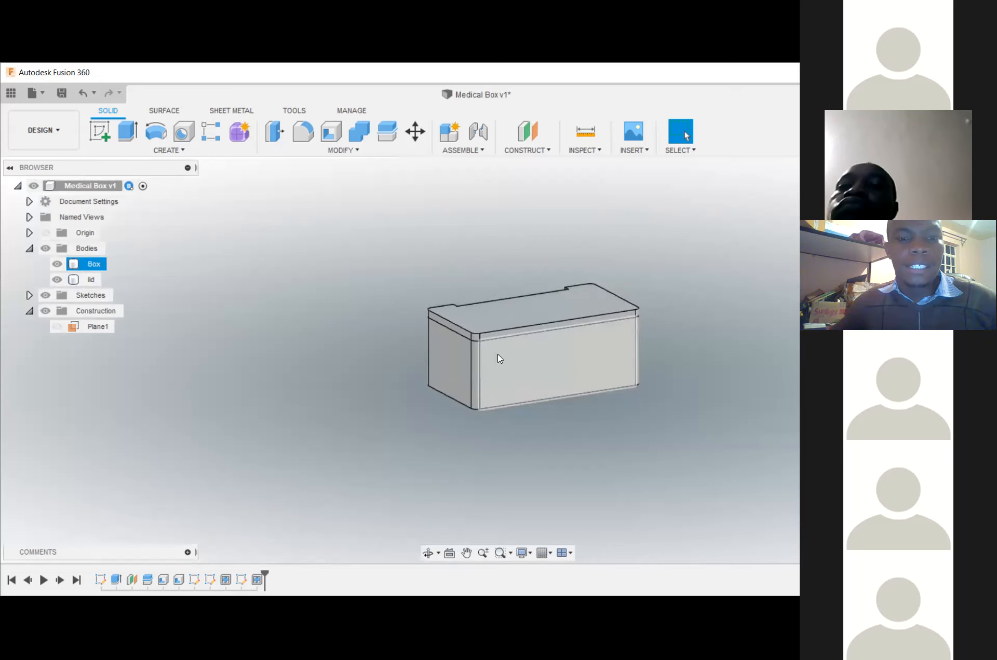
scroll(508, 383, "up", 5)
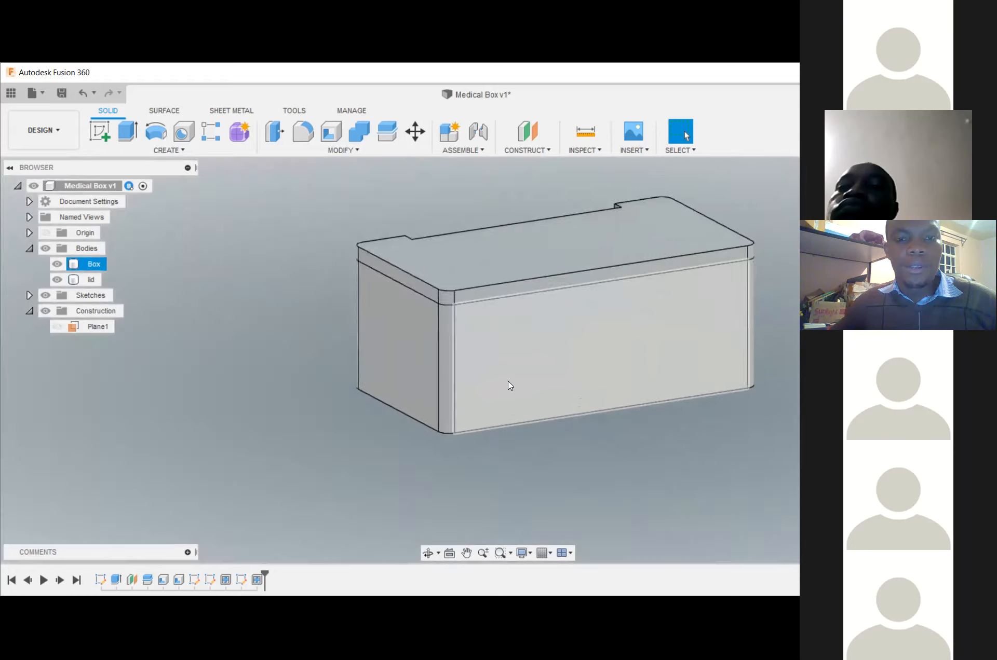
scroll(508, 381, "down", 5)
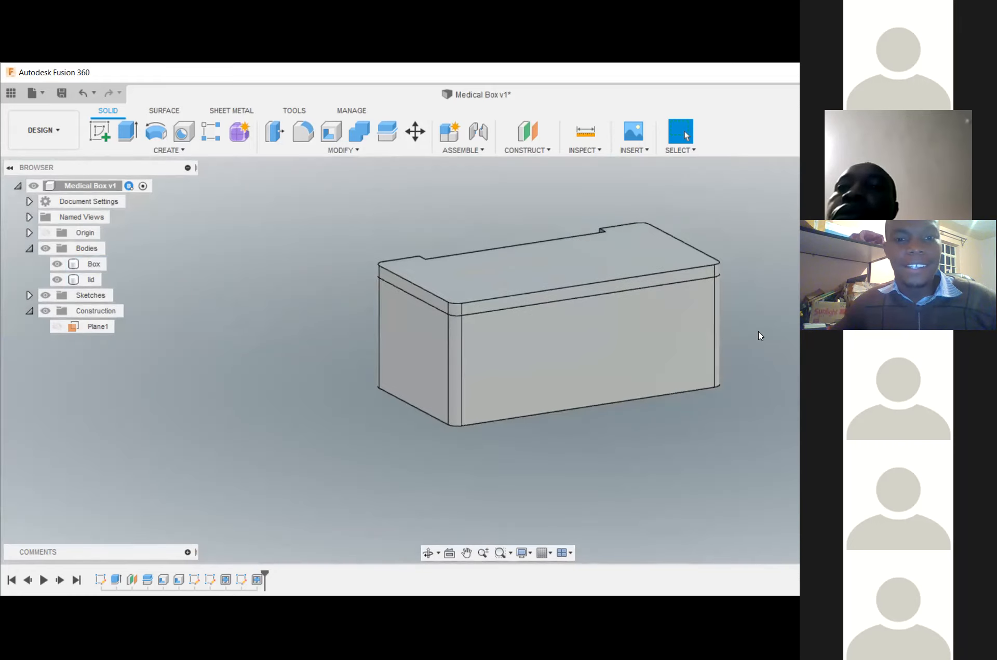
left_click(629, 320)
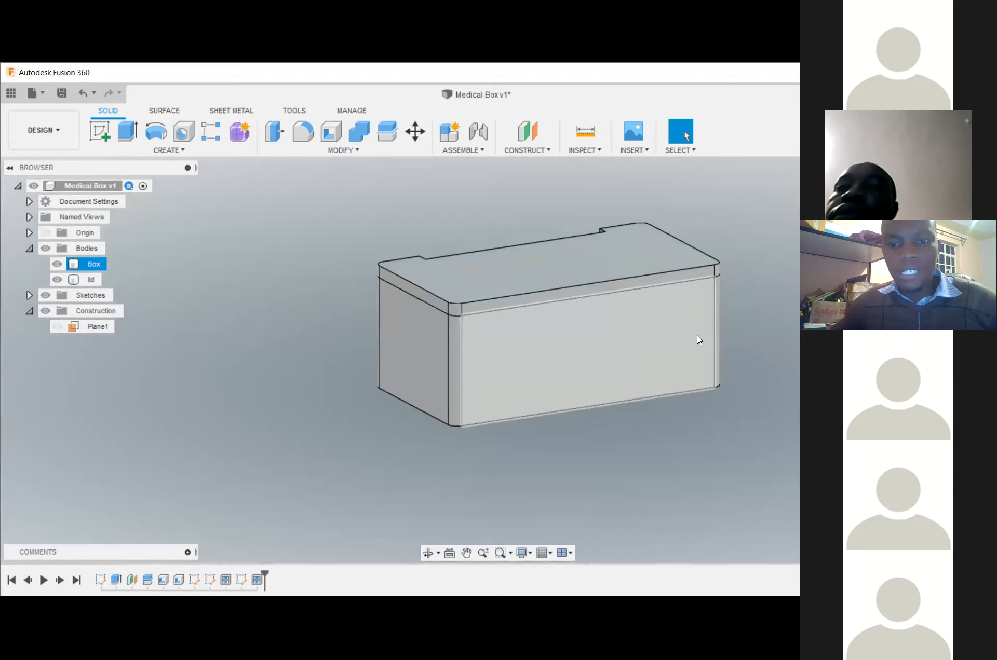
scroll(473, 267, "up", 1)
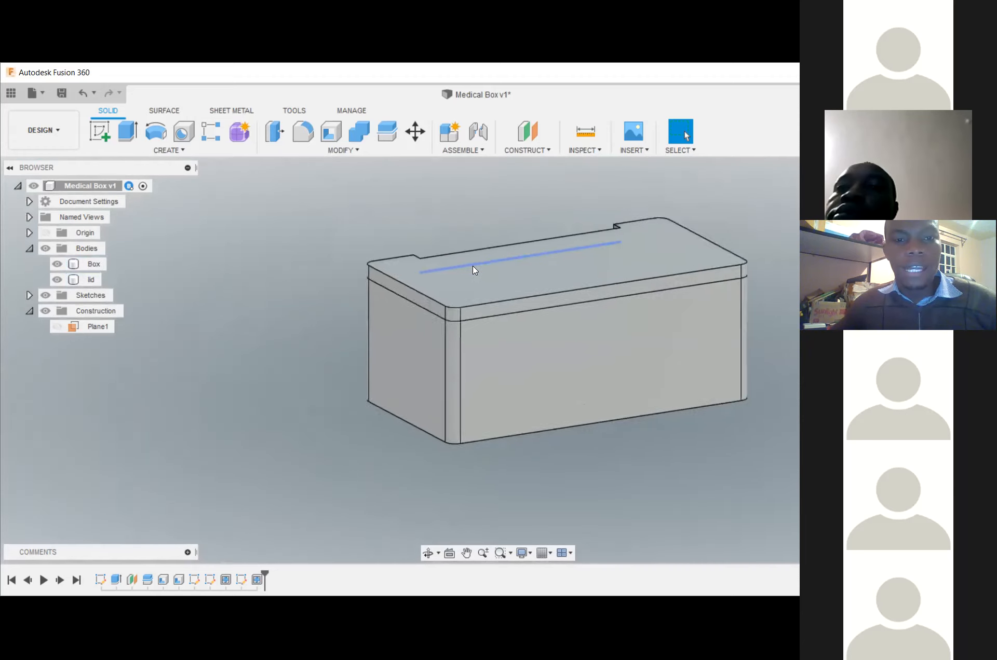
scroll(473, 266, "up", 1)
scroll(774, 276, "down", 1)
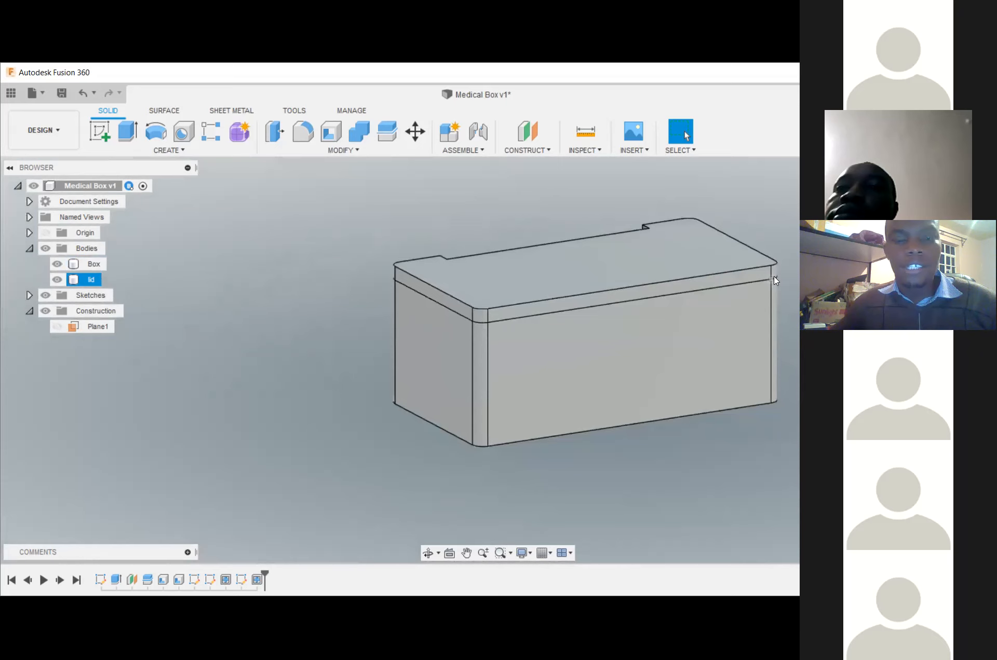
scroll(774, 277, "down", 1)
left_click(773, 333)
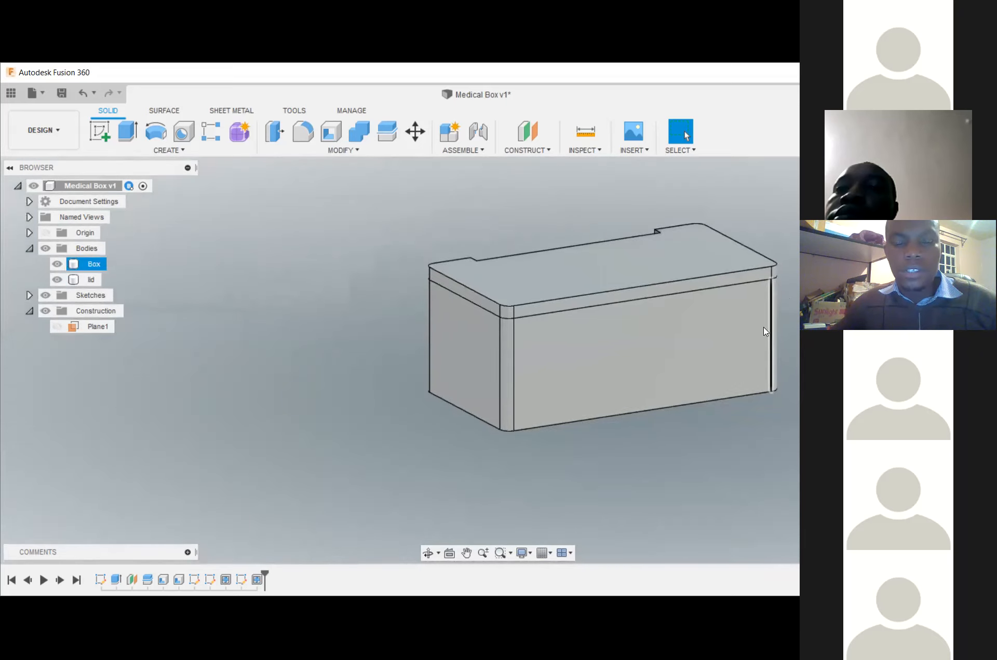
key("Escape")
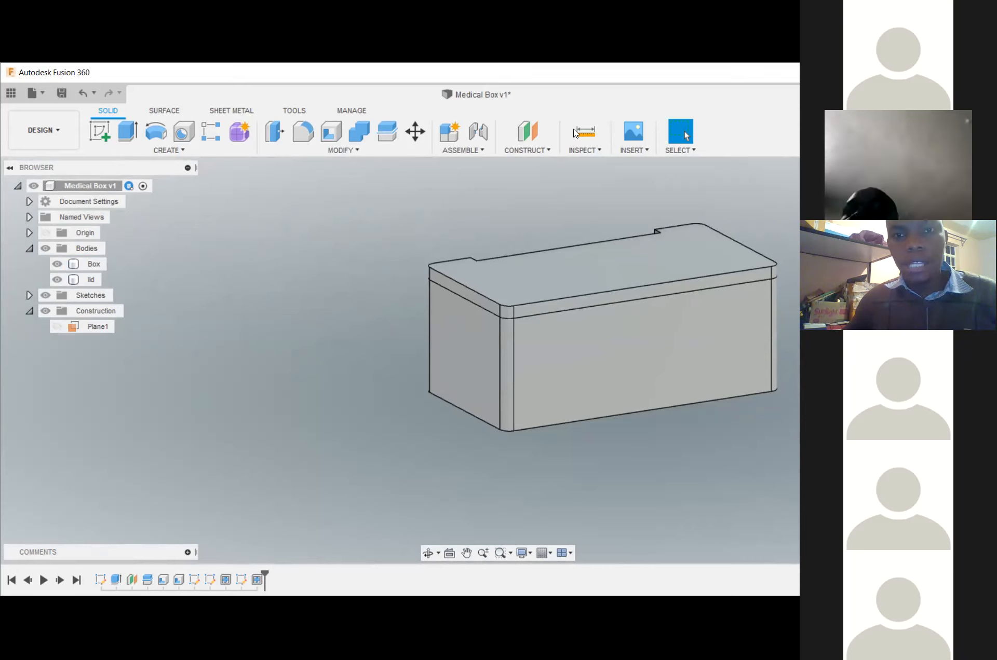
left_click_drag(630, 169, 590, 403)
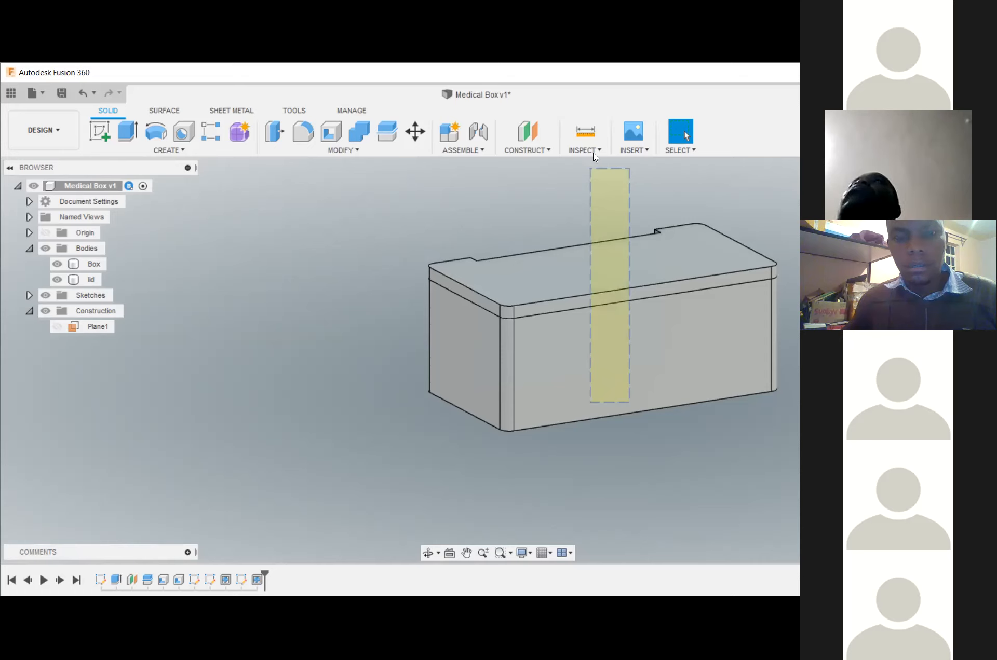
left_click_drag(595, 156, 590, 171)
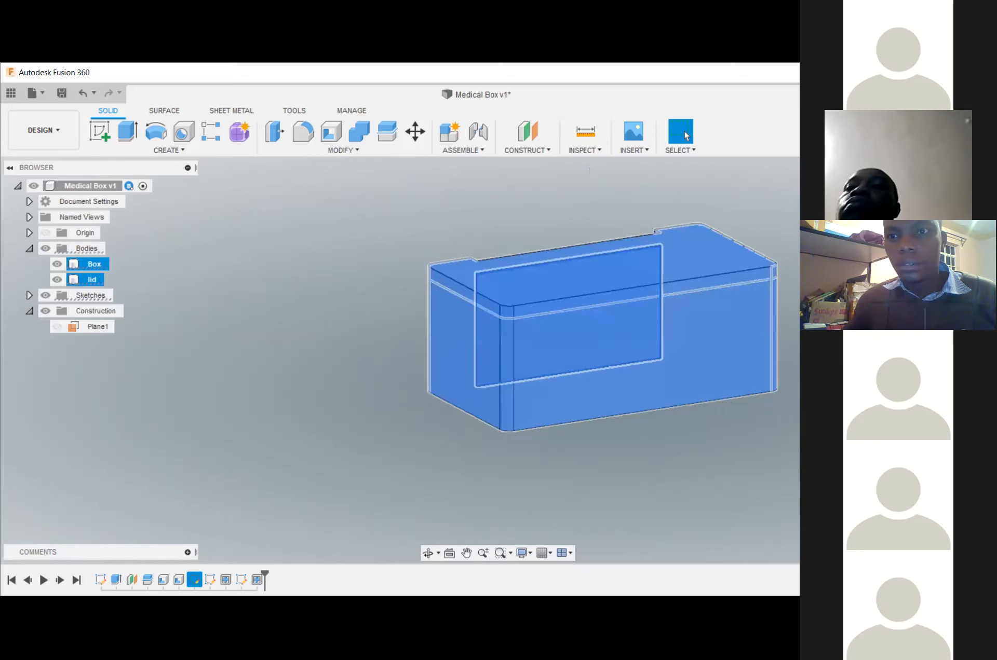
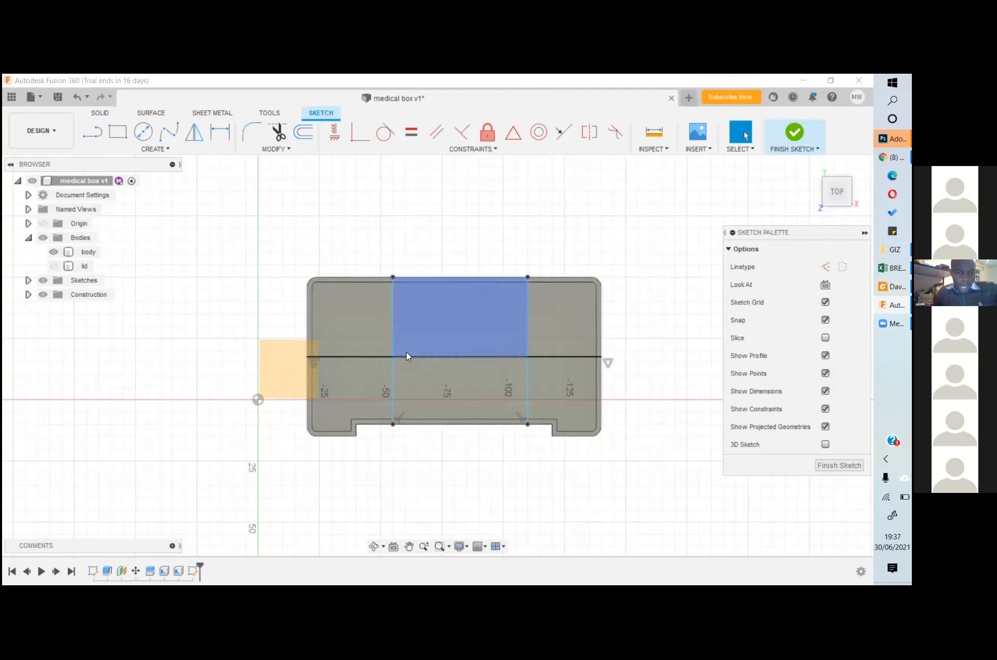
left_click(391, 344)
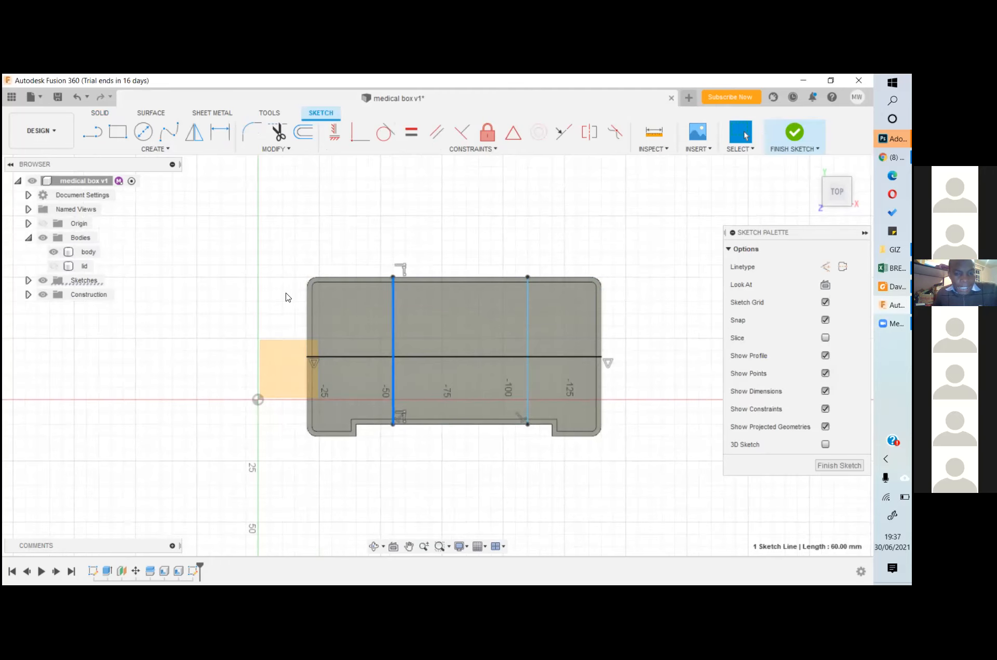
left_click(392, 278)
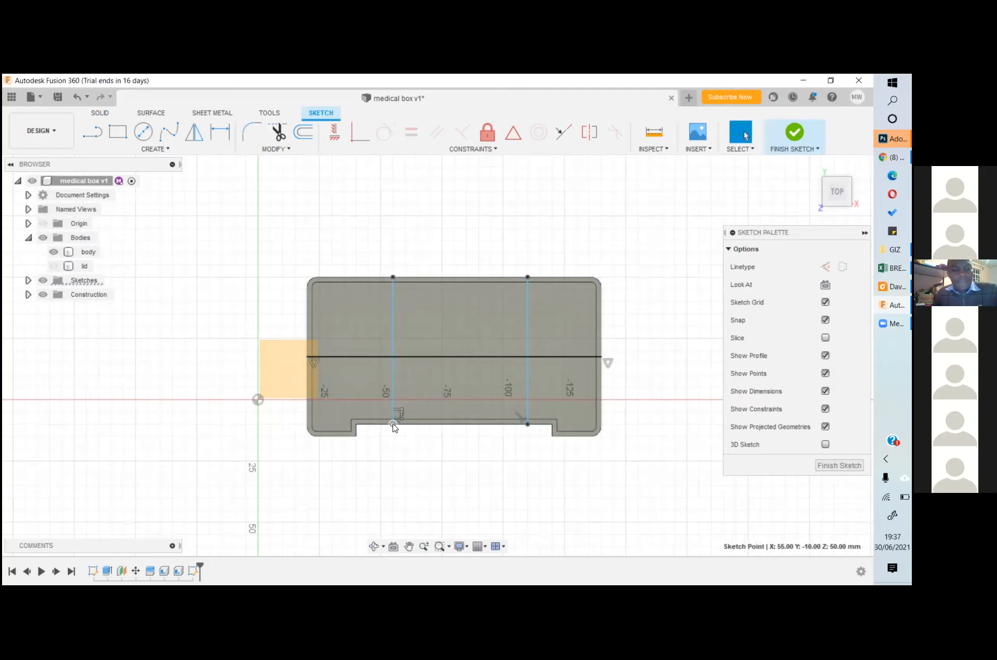
key("Escape")
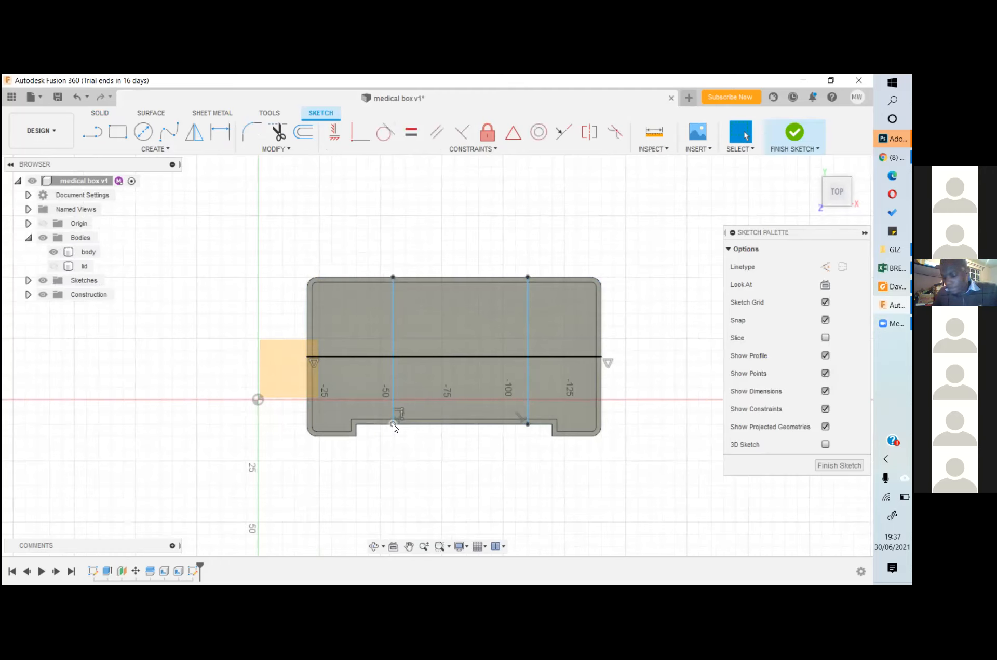
left_click(393, 425)
key("m")
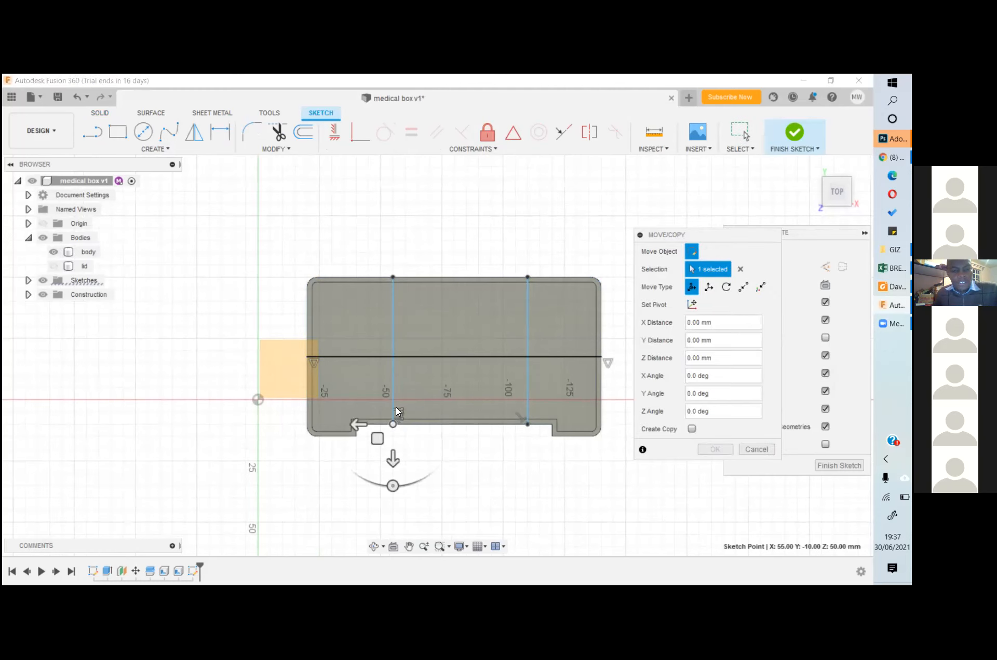
left_click_drag(393, 457, 390, 455)
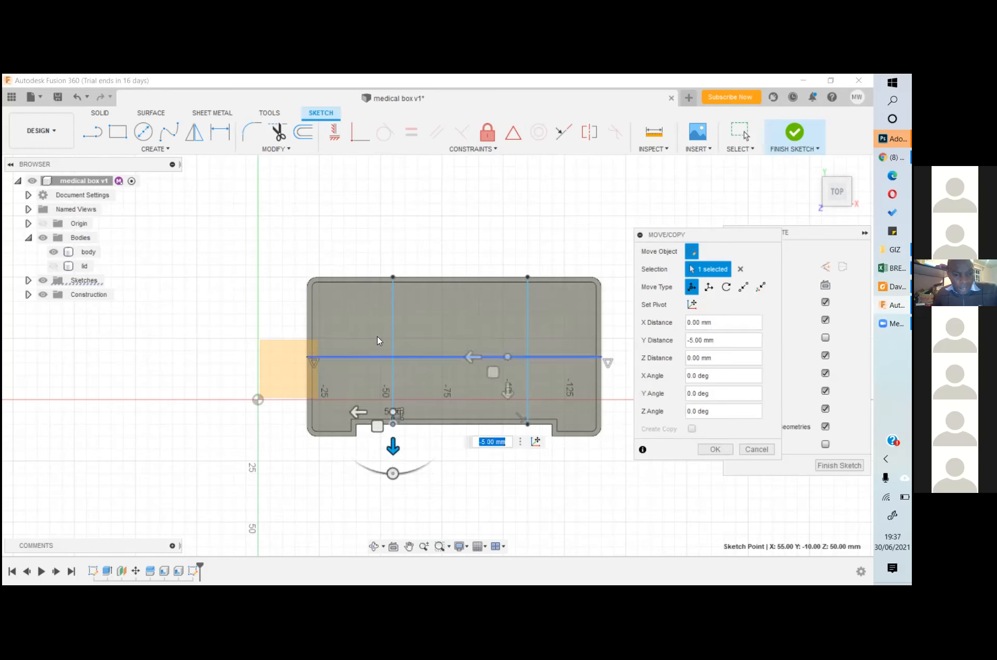
type("\\")
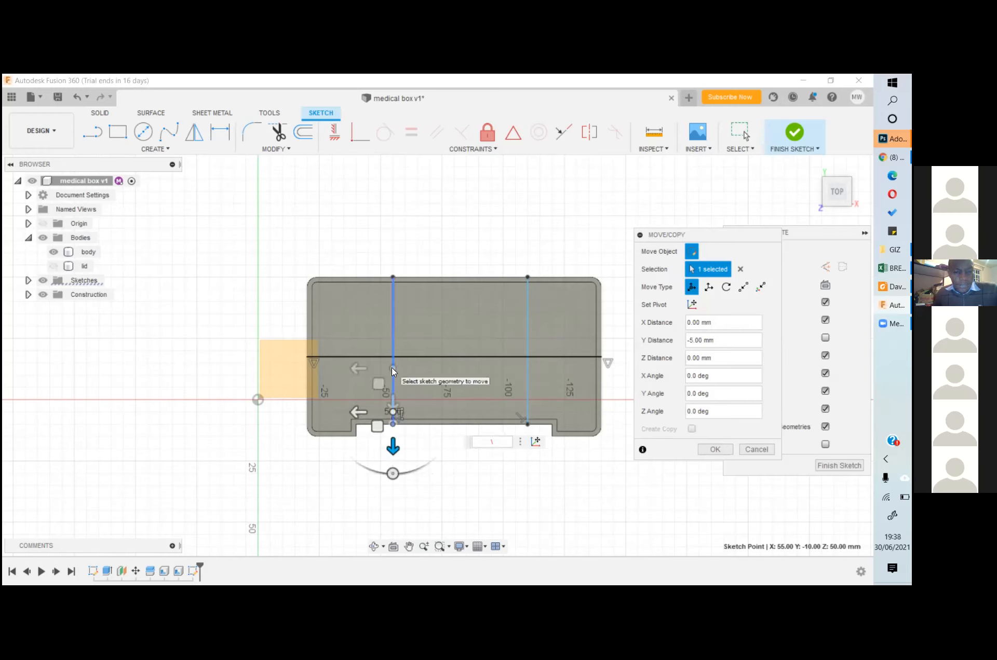
key("Escape")
- Delete the two vertical lines and the horizontal line from the sketch on the box body
left_click(391, 366)
key("Delete")
left_click(528, 344)
key("Delete")
left_click(518, 357)
key("Delete")
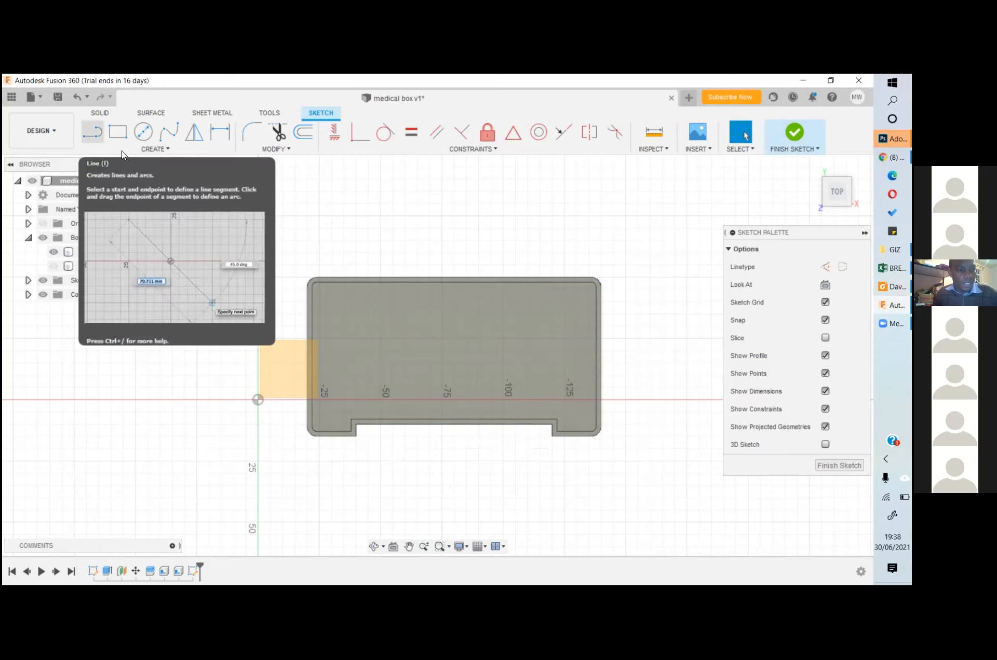
- Sketch a horizontal line across the middle of the box, from the left inner wall to the right inner wall
key("l")
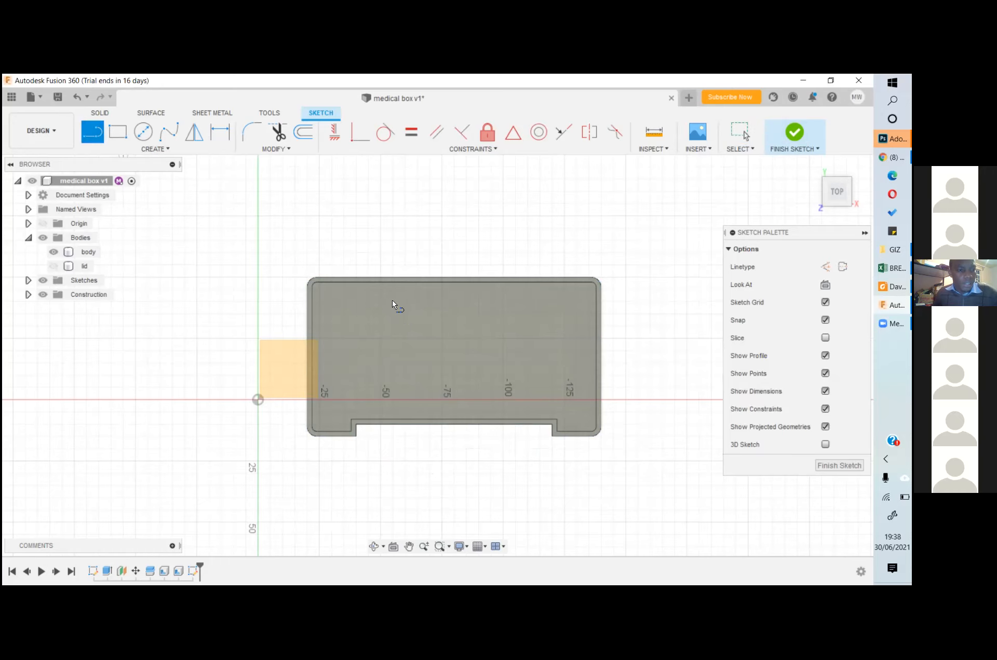
left_click(313, 348)
left_click(594, 348)
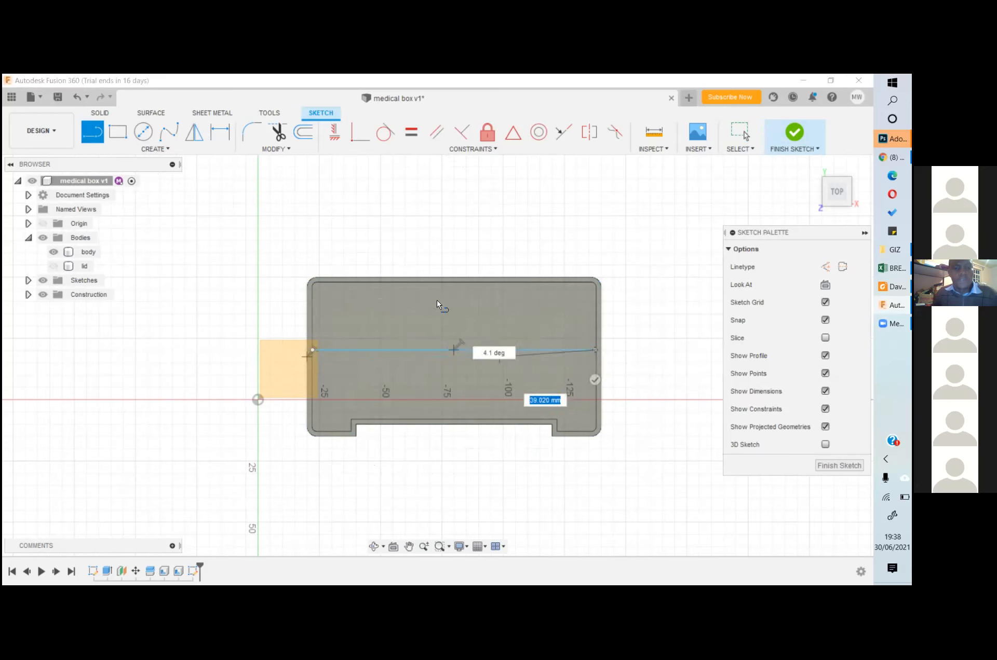
key("Escape")
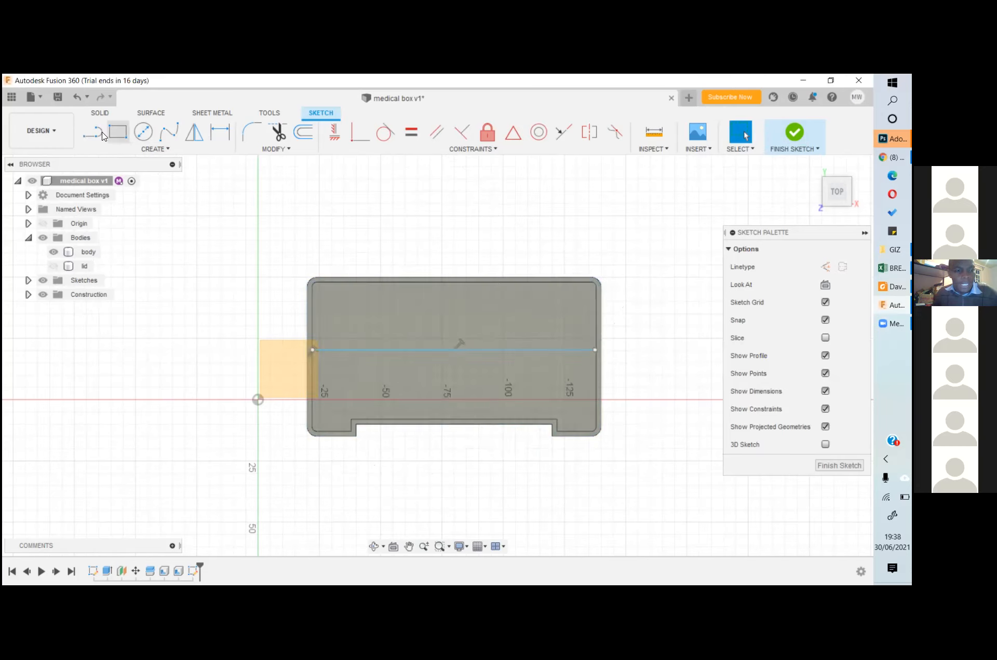
- Sketch a vertical line crossing the horizontal one about a quarter in from the left, between the upper and lower inner walls
key("l")
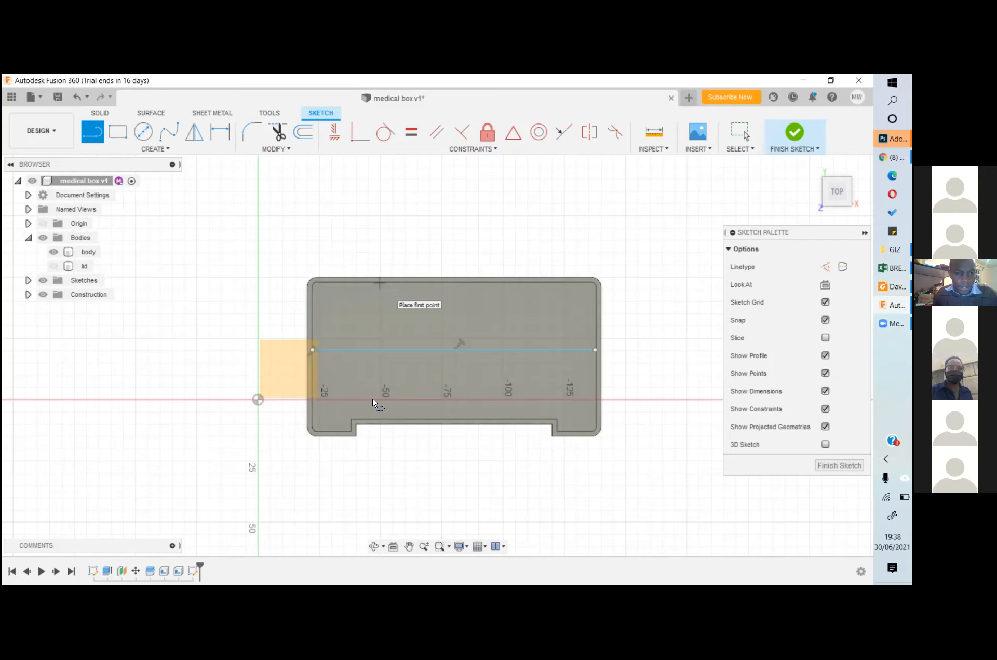
left_click(379, 283)
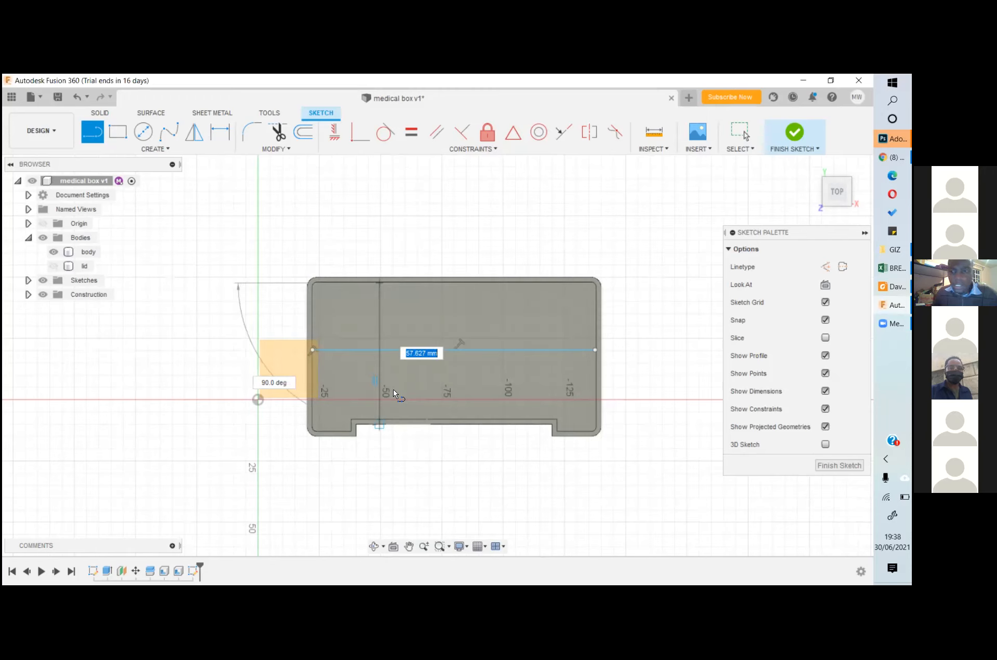
left_click(380, 425)
left_click(100, 141)
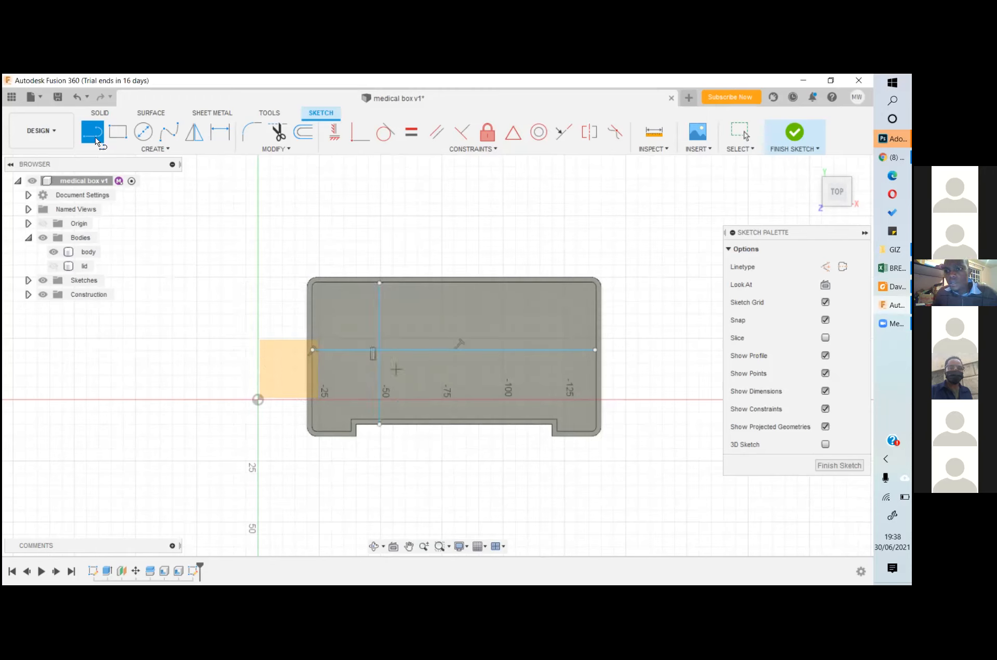
left_click(379, 282)
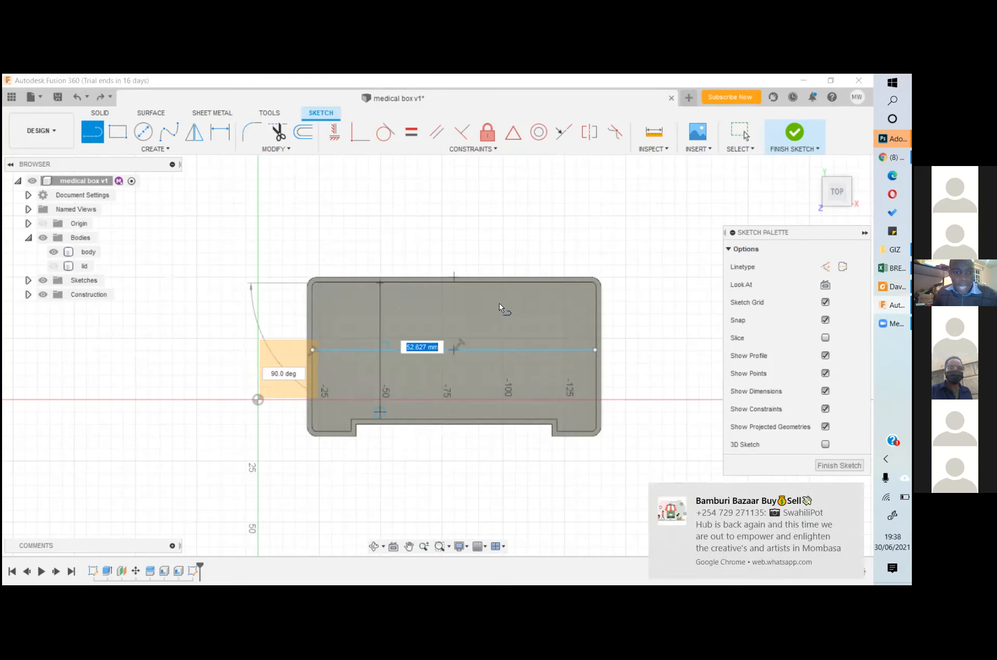
key("Escape")
- Sketch a second vertical line about 56 mm long between the inner walls on the box's right side, and finish the sketch
left_click(98, 138)
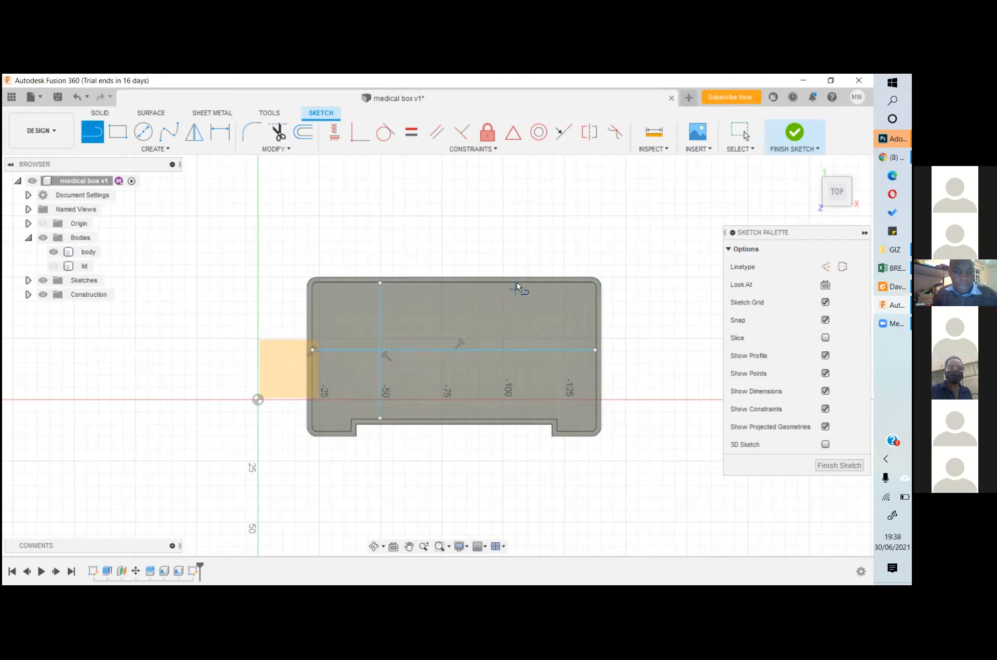
left_click(512, 418)
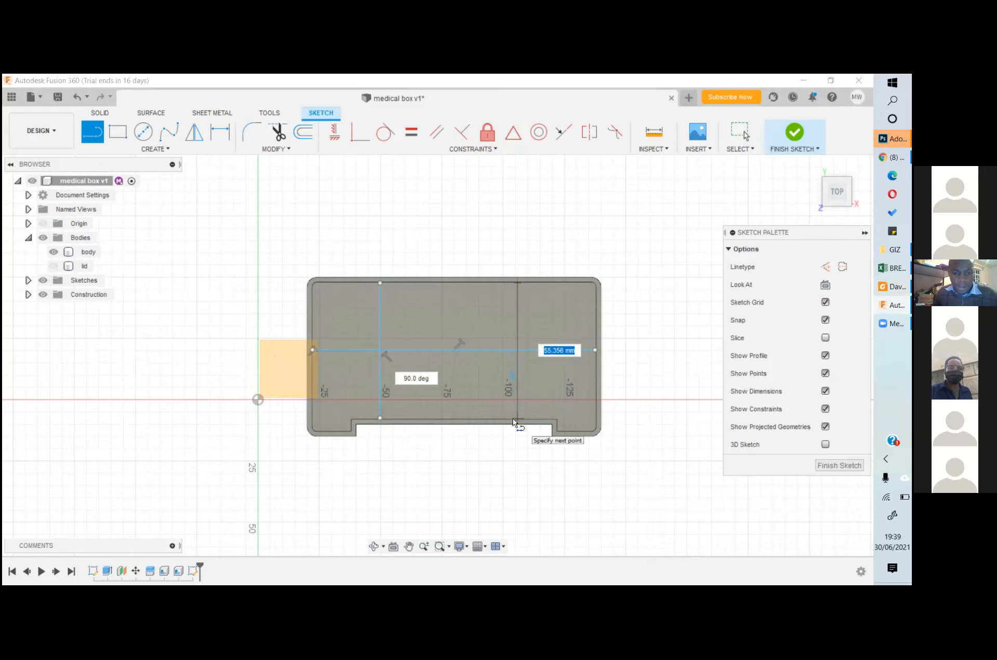
key("Escape")
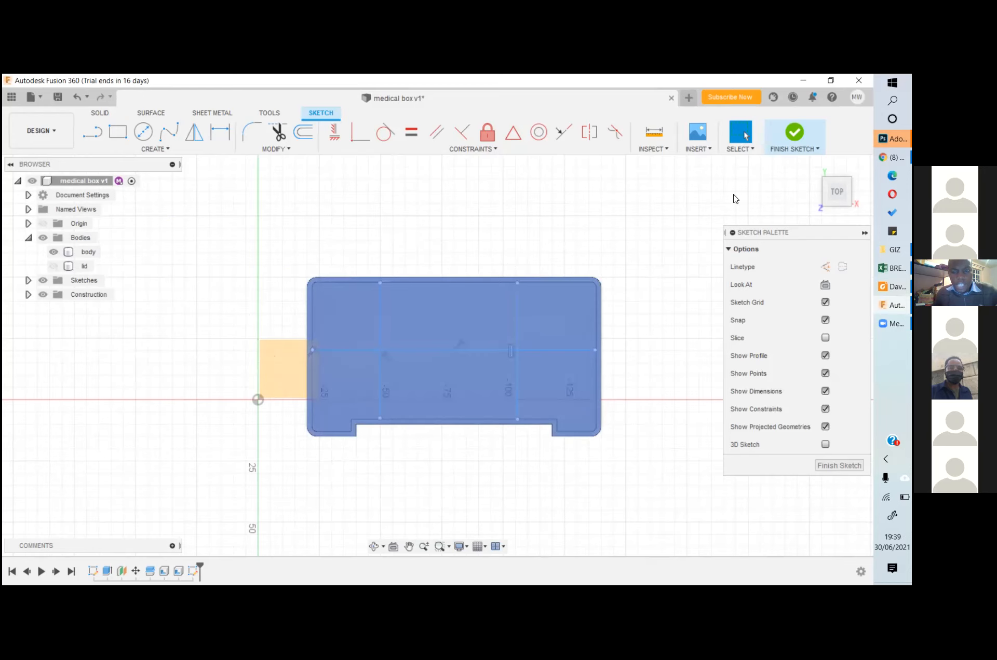
left_click(794, 134)
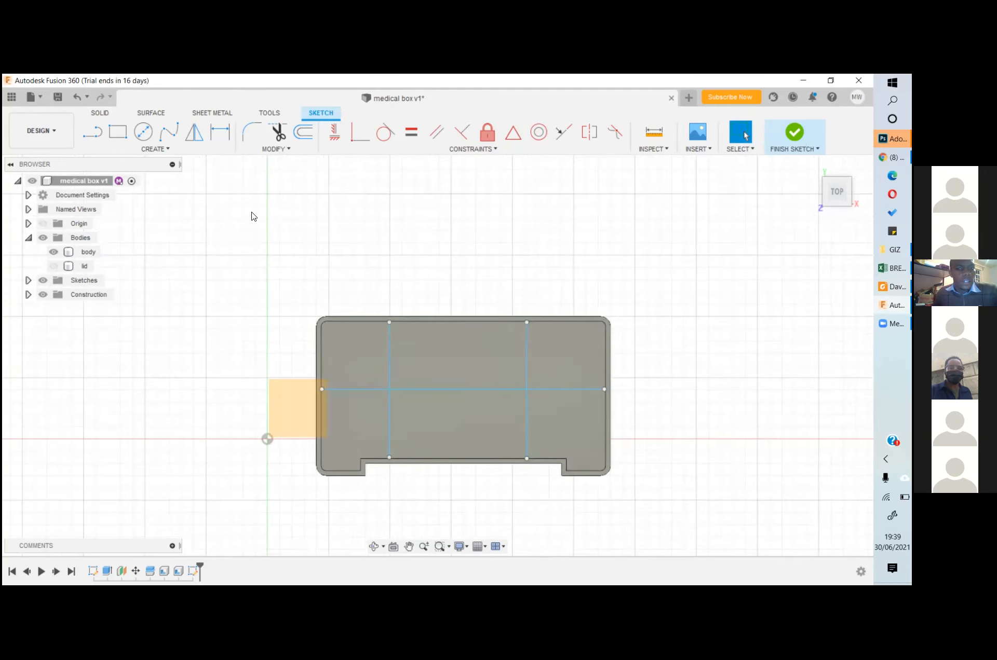
- Try to create a symmetric web 2 mm thick from the left vertical sketch line
left_click(175, 150)
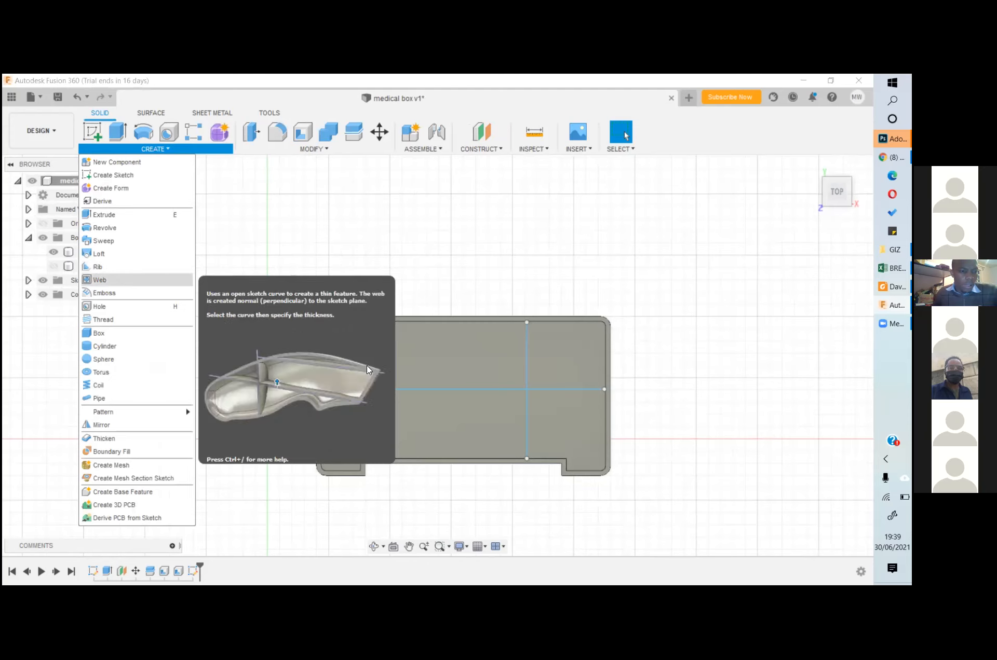
left_click(100, 280)
left_click(389, 382)
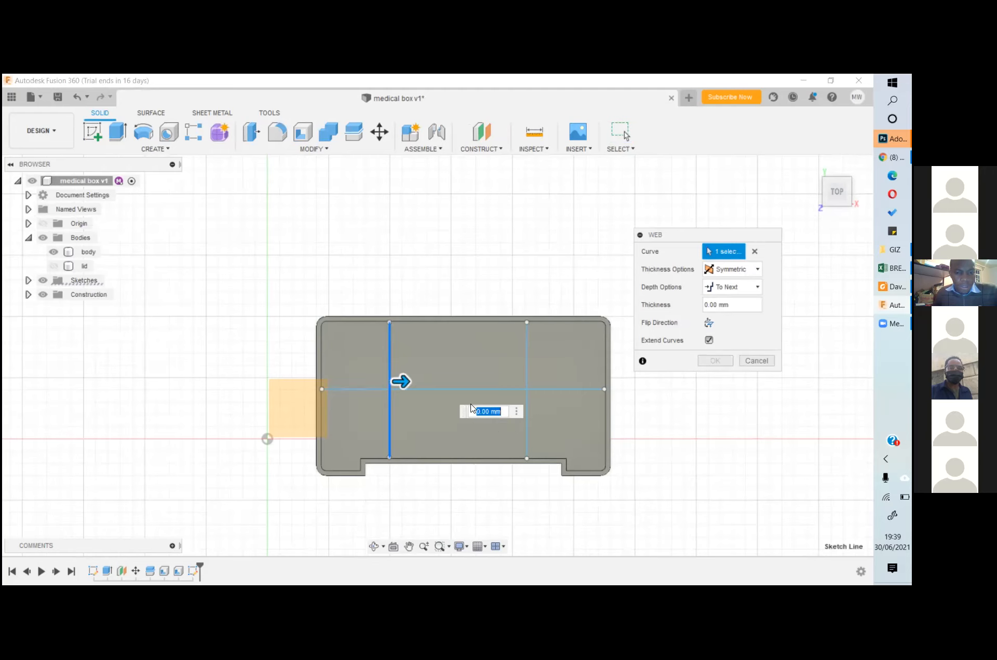
type("2")
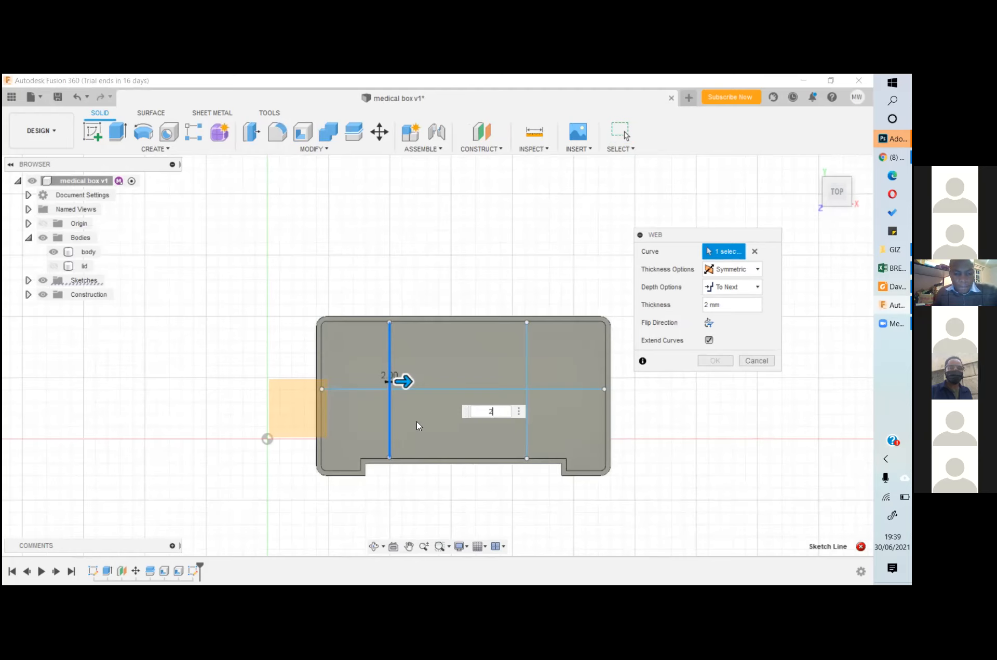
scroll(420, 423, "up", 2)
scroll(420, 423, "down", 1)
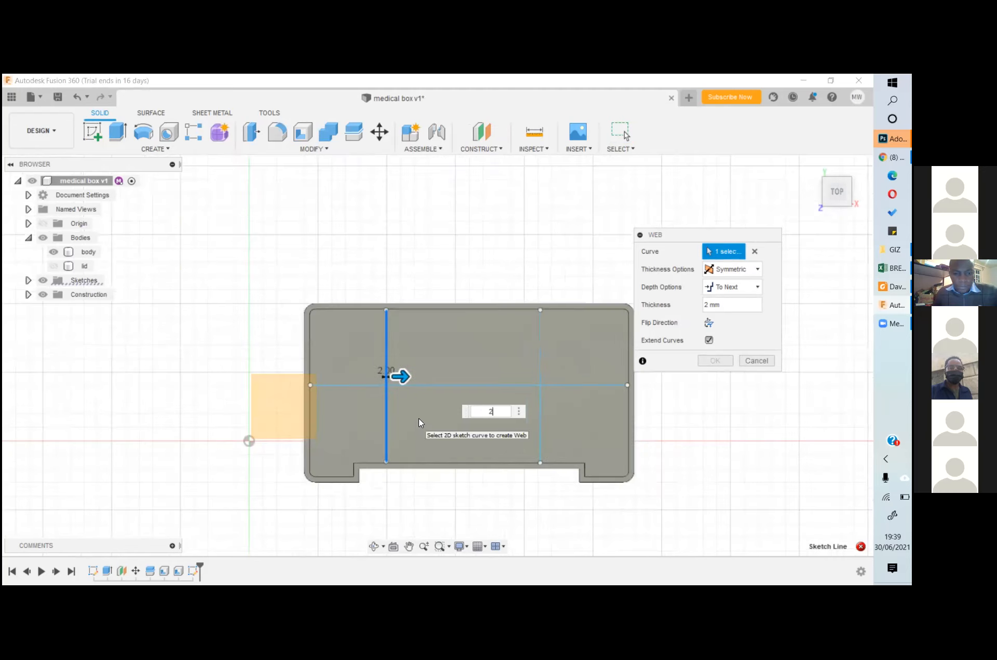
left_click(768, 361)
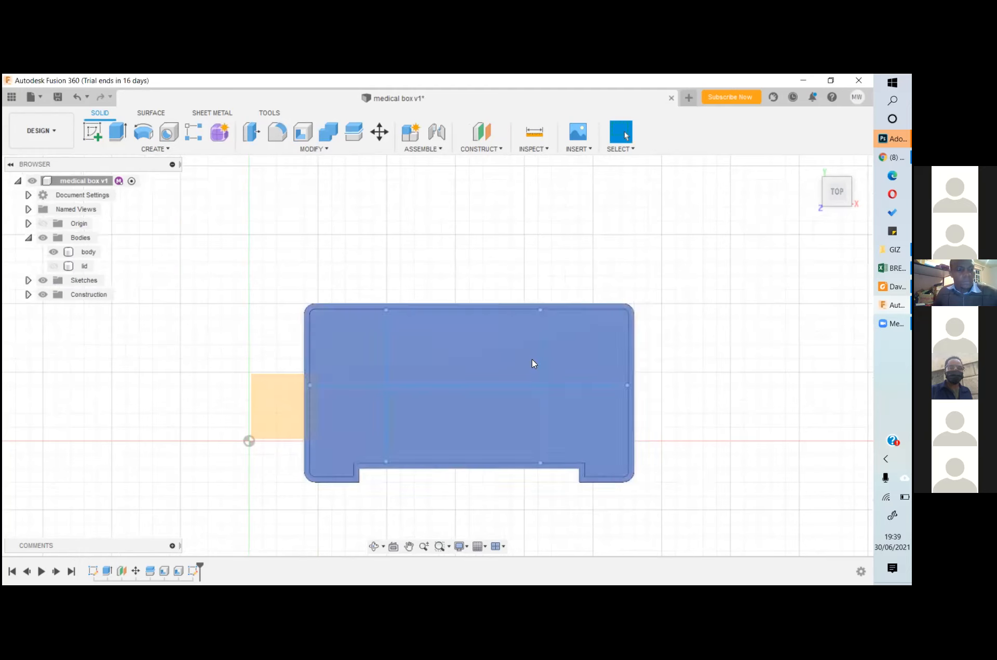
- Try to create a symmetric web 2 mm thick from the right vertical sketch line
left_click(541, 367)
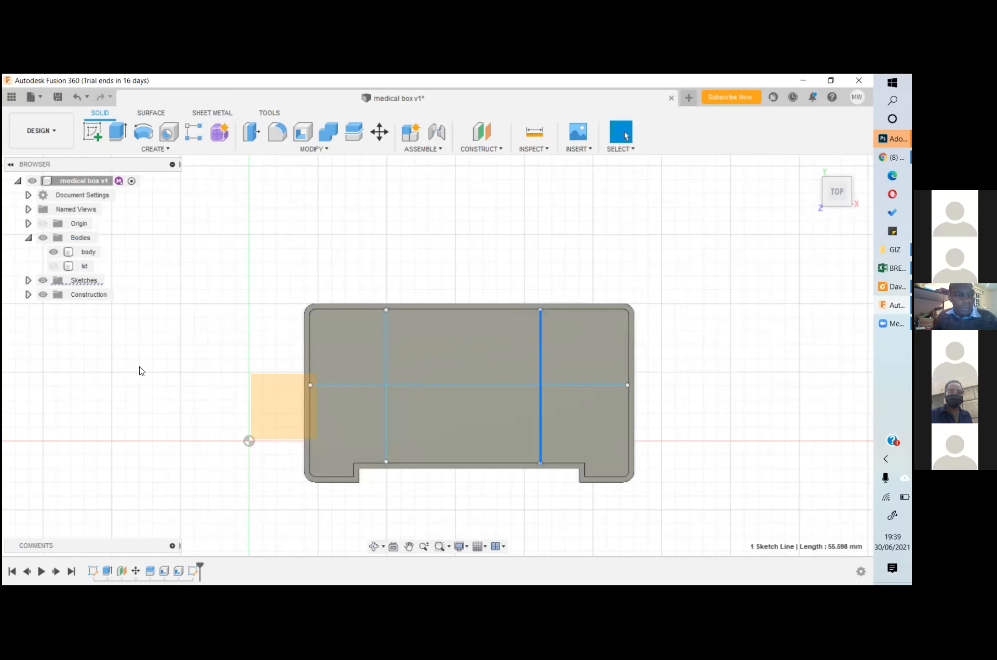
left_click(158, 151)
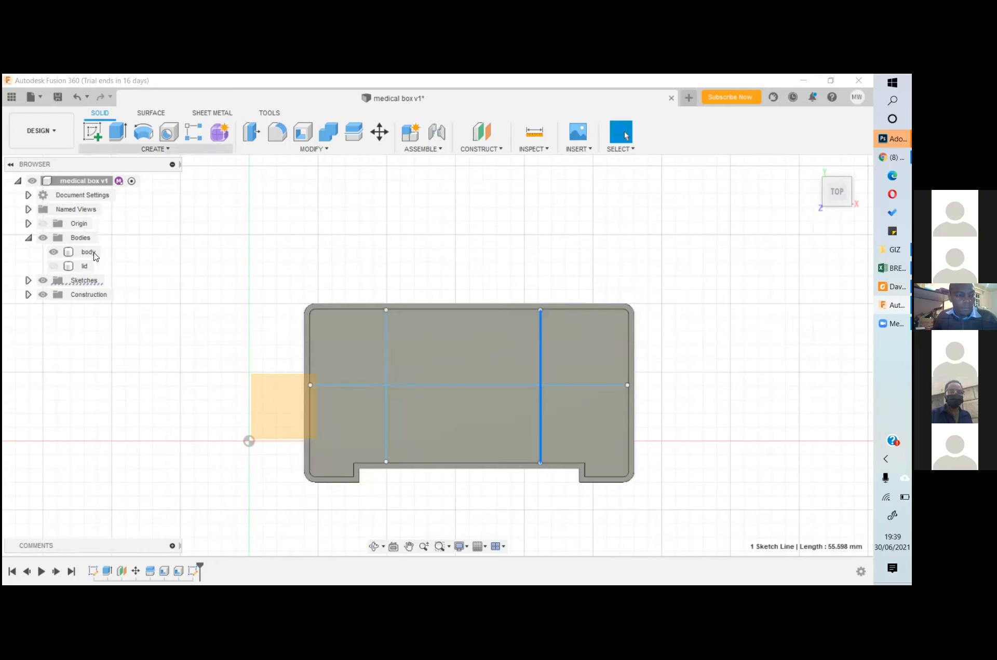
left_click(644, 396)
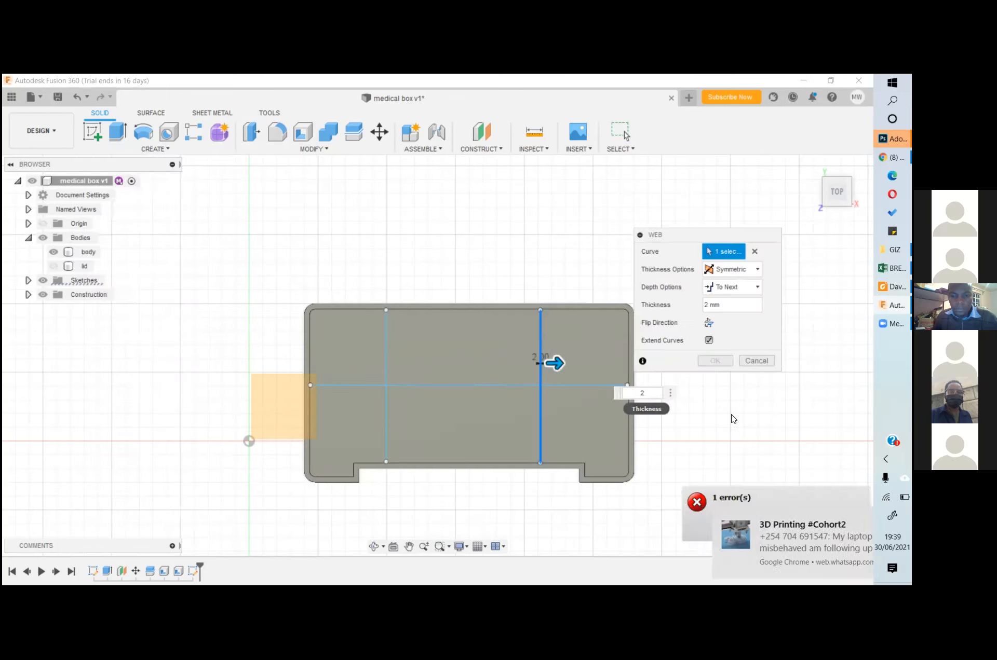
left_click(705, 501)
left_click_drag(704, 377, 548, 377)
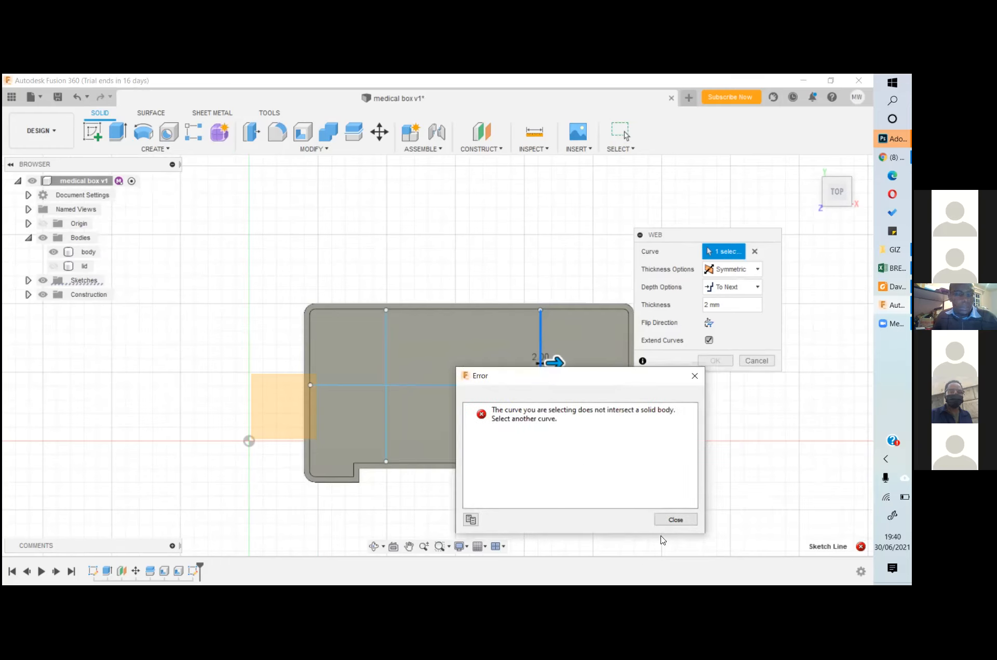
left_click(673, 520)
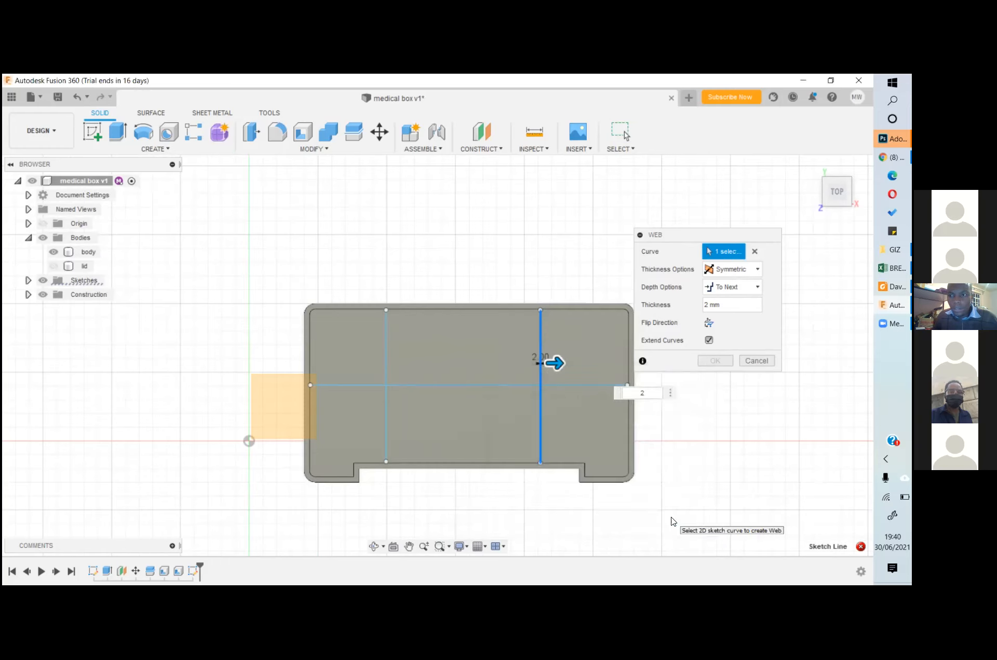
left_click(757, 361)
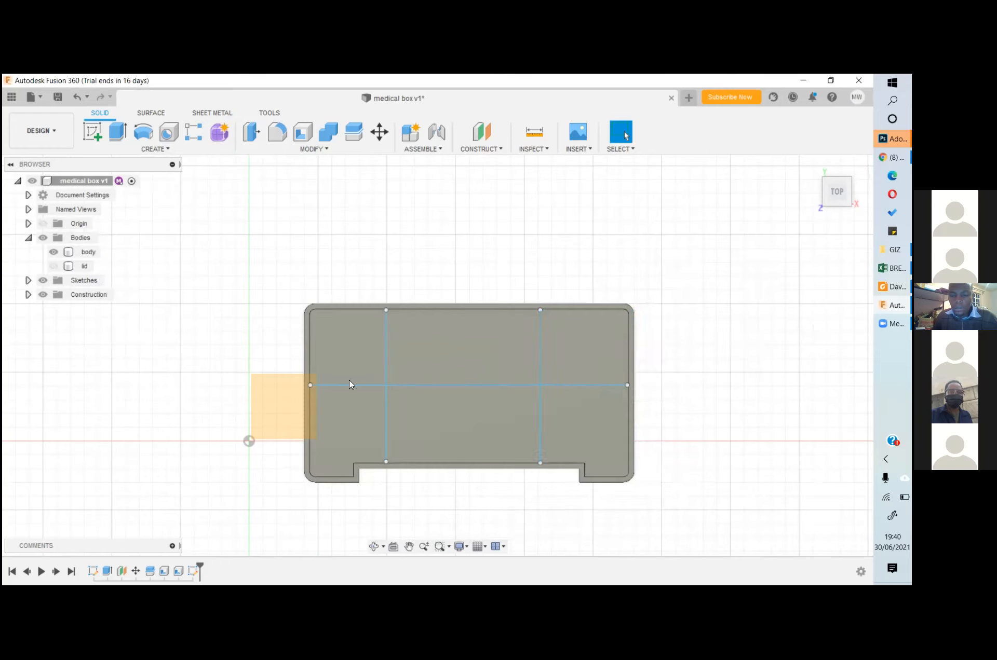
- Try to create a symmetric web 2 mm thick from the horizontal sketch line
left_click(150, 148)
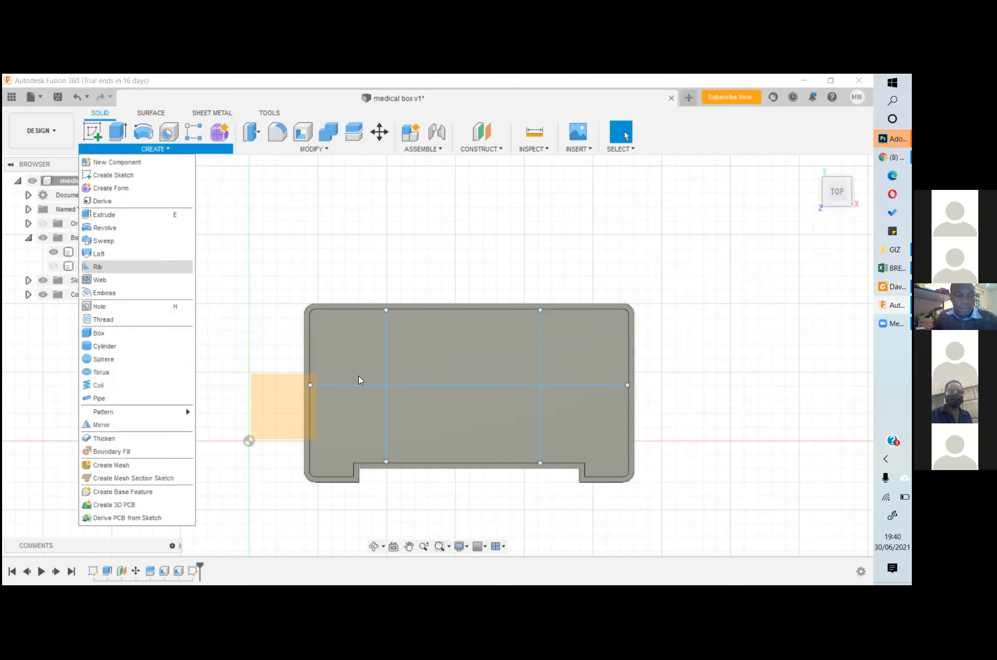
key("Return")
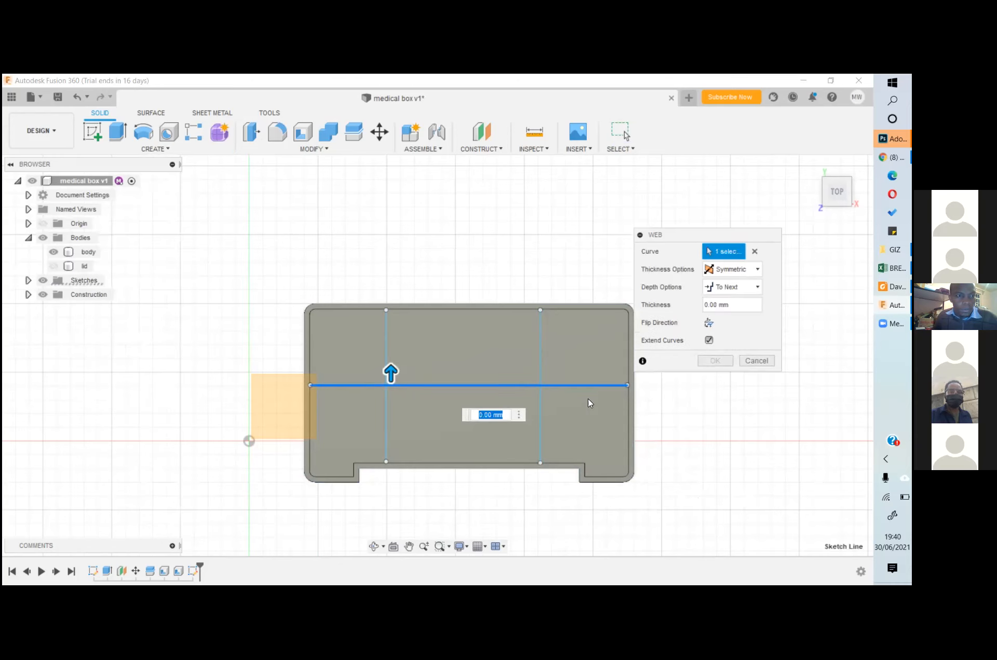
type("2")
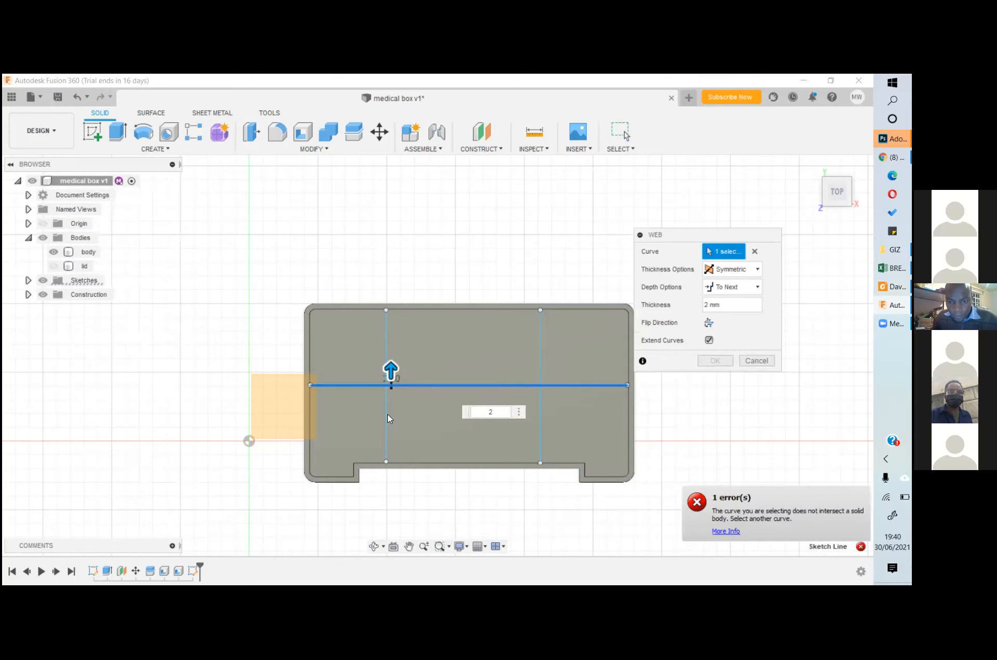
key("Return")
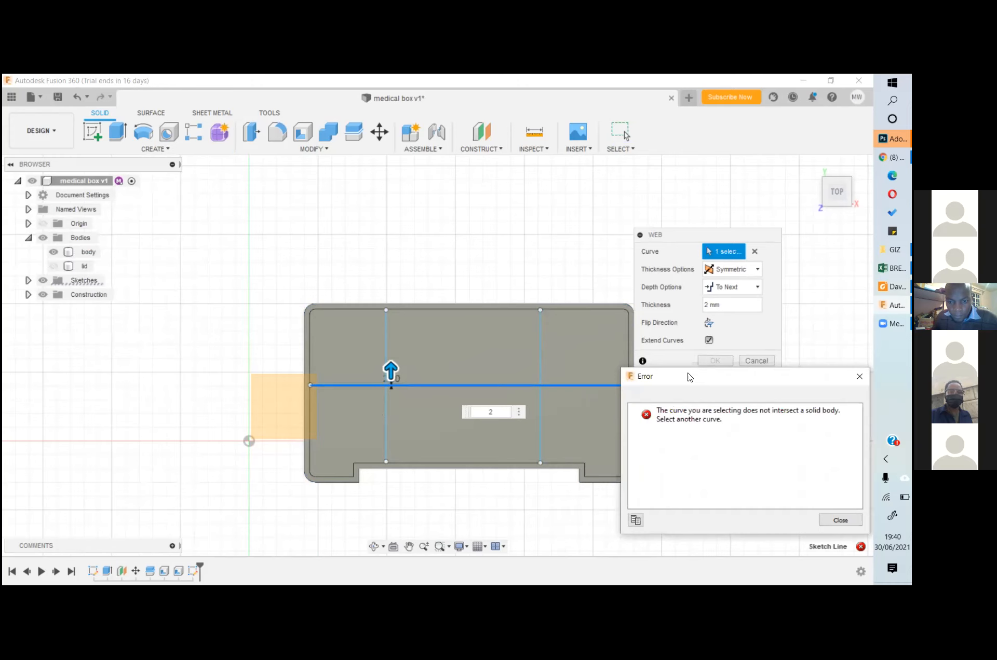
left_click_drag(690, 377, 306, 356)
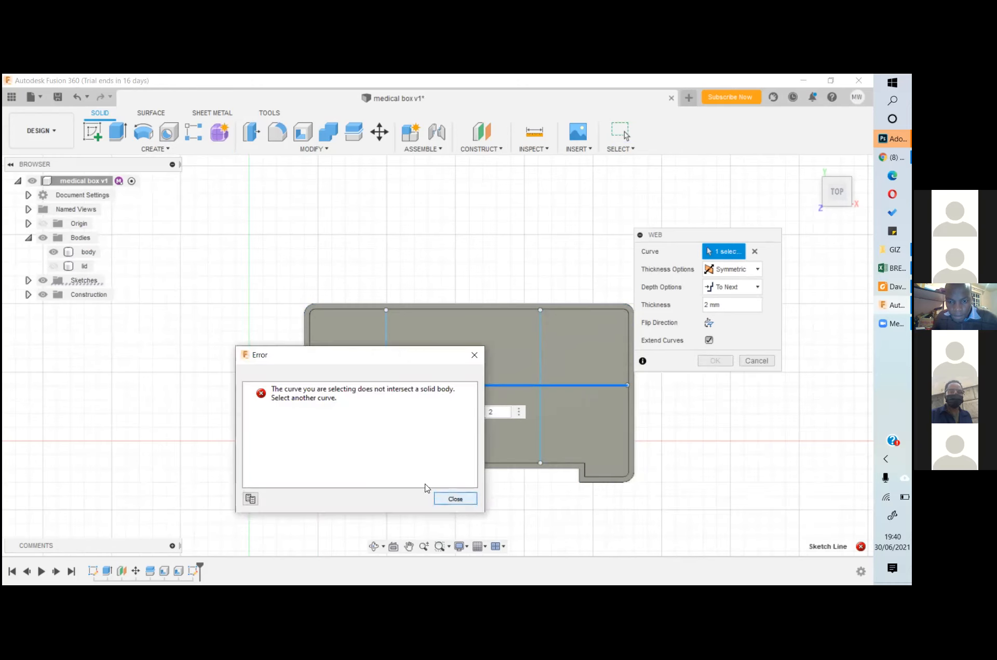
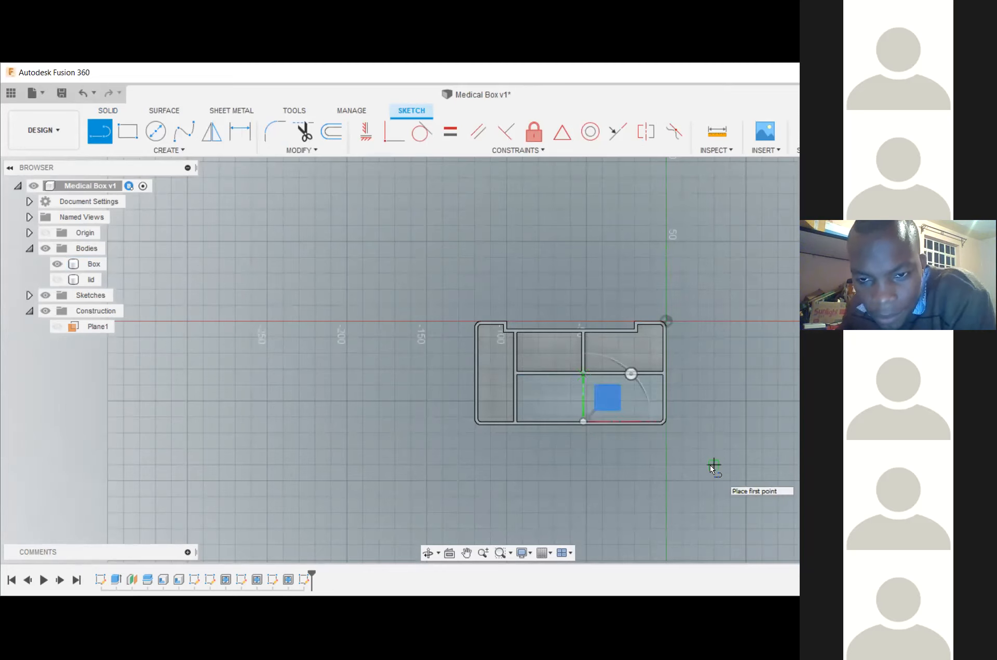
- Sketch a horizontal line across the left compartment and a vertical line in the upper-right compartment, ending just short of the divider below
scroll(630, 413, "up", 5)
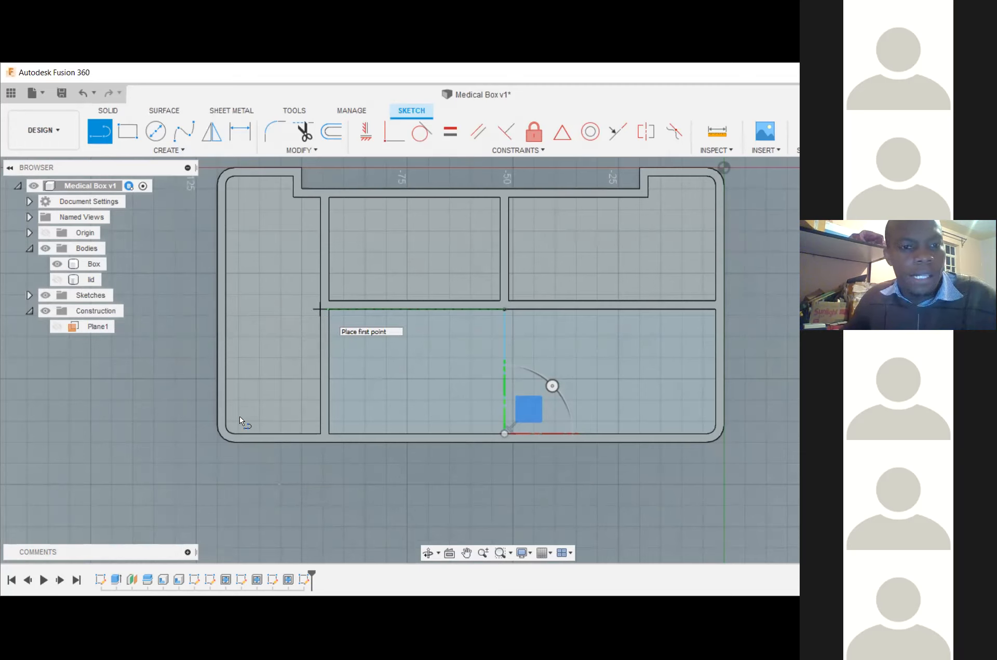
key("Escape")
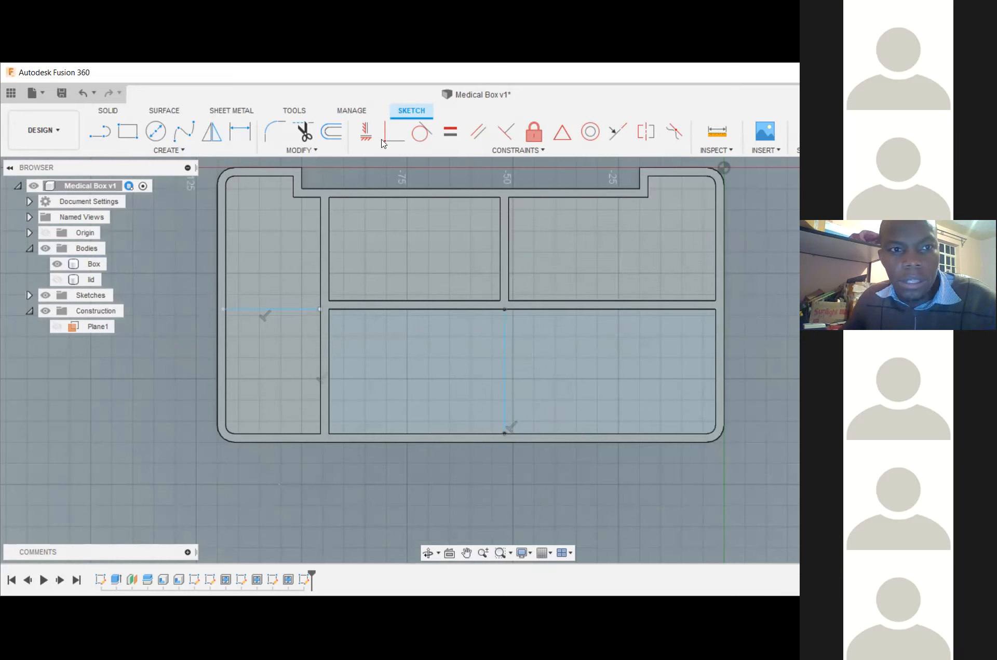
left_click(100, 136)
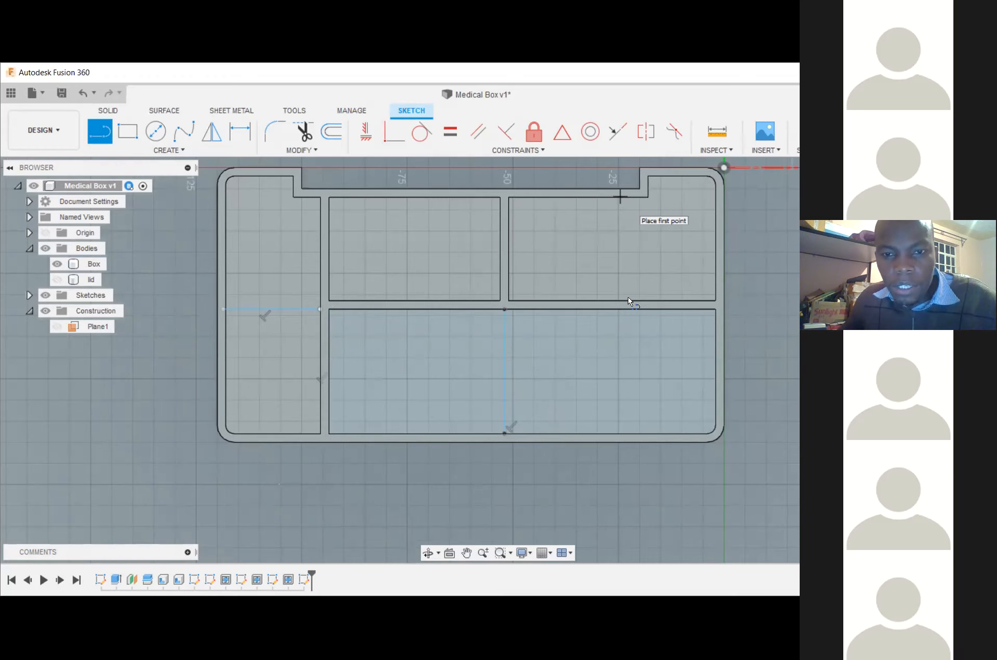
scroll(598, 295, "up", 5)
key("Escape")
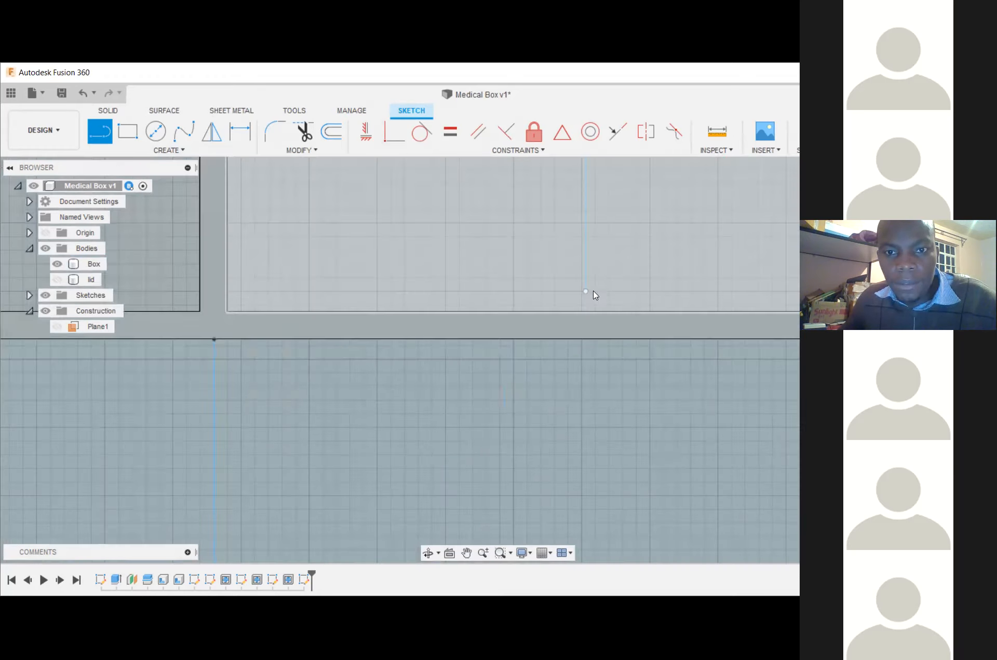
scroll(596, 281, "down", 3)
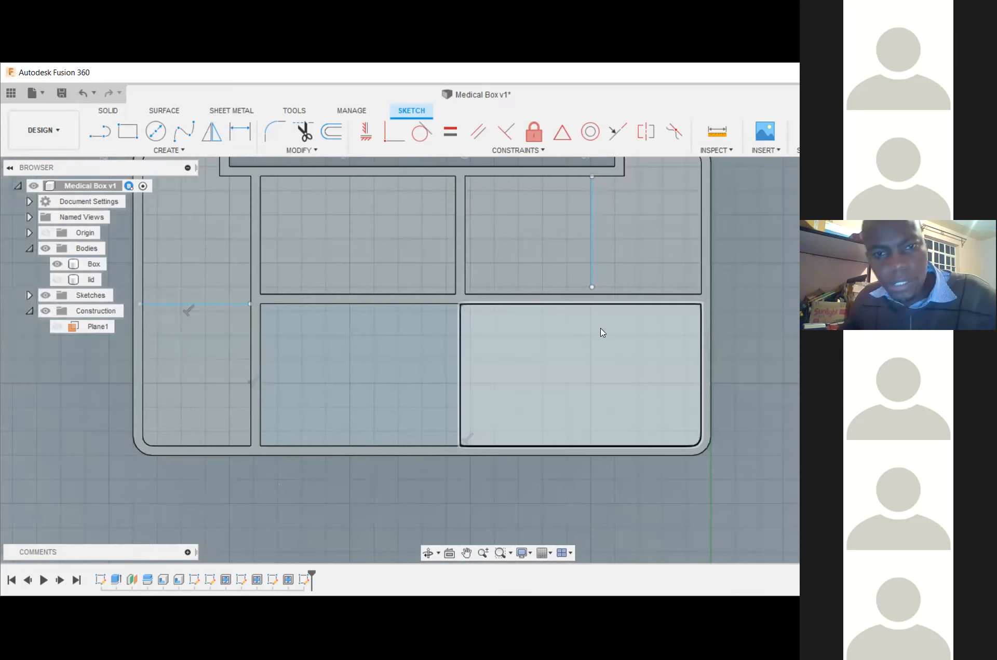
scroll(581, 327, "down", 2)
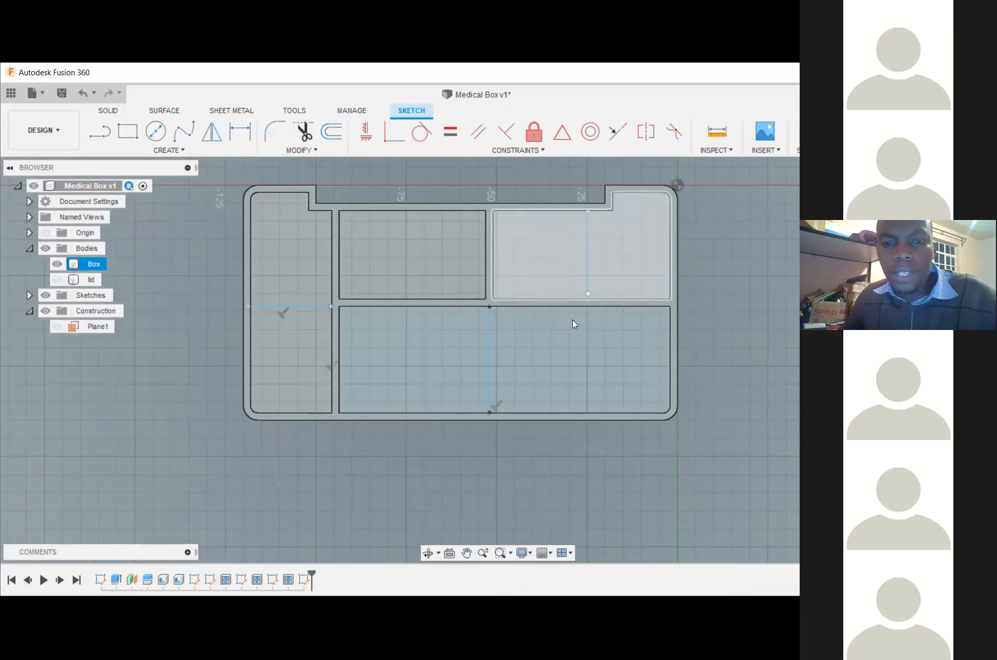
- Shorten the vertical line in the upper-right compartment so both ends stand clear of the walls, and finish the sketch
scroll(581, 292, "up", 1)
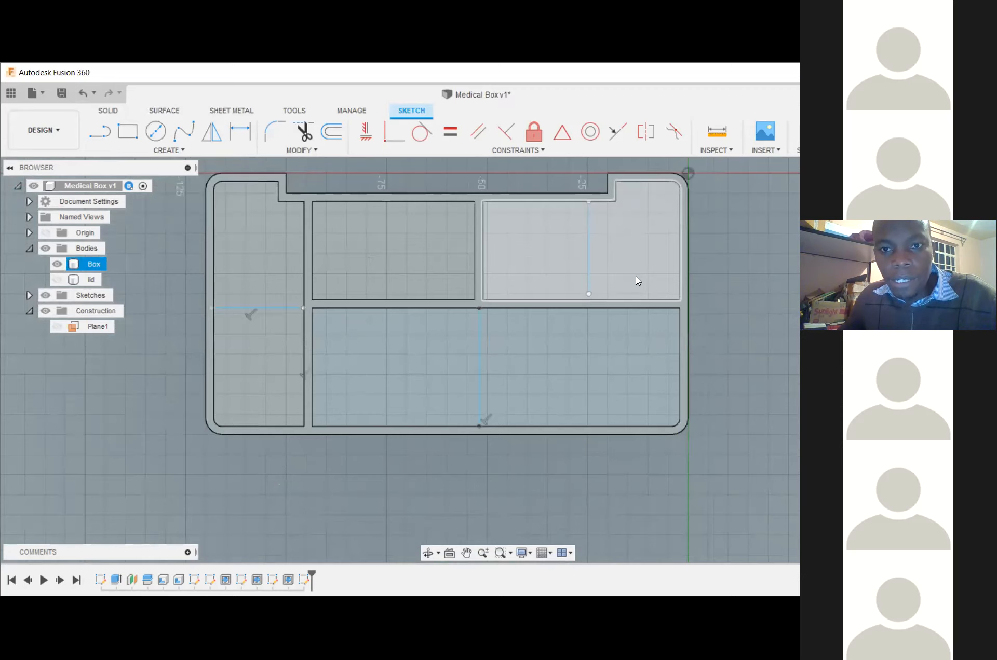
scroll(630, 275, "up", 1)
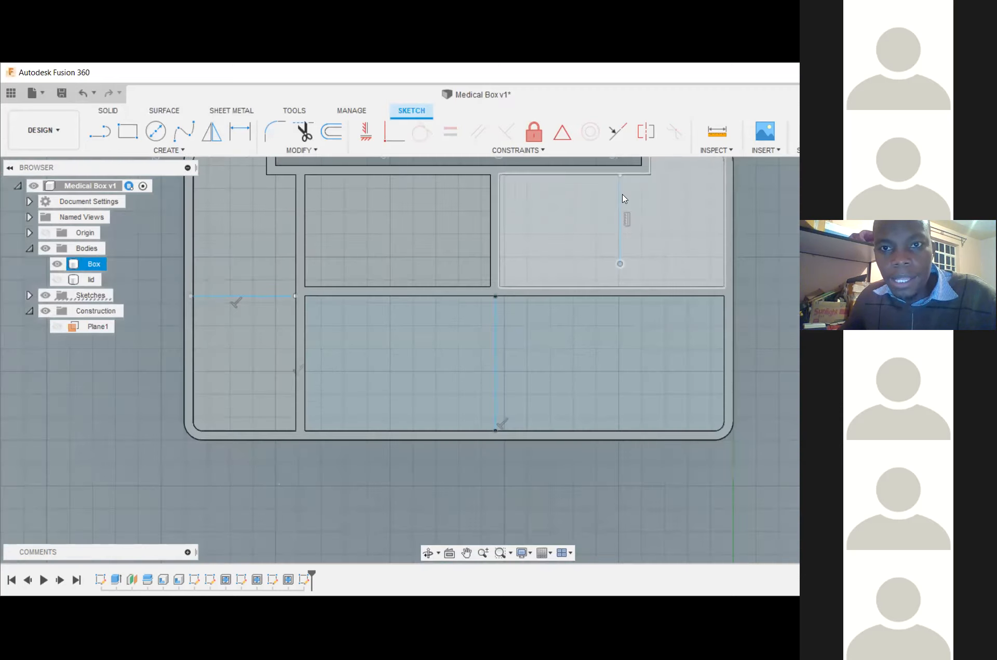
scroll(622, 197, "down", 1)
left_click_drag(619, 181, 619, 201)
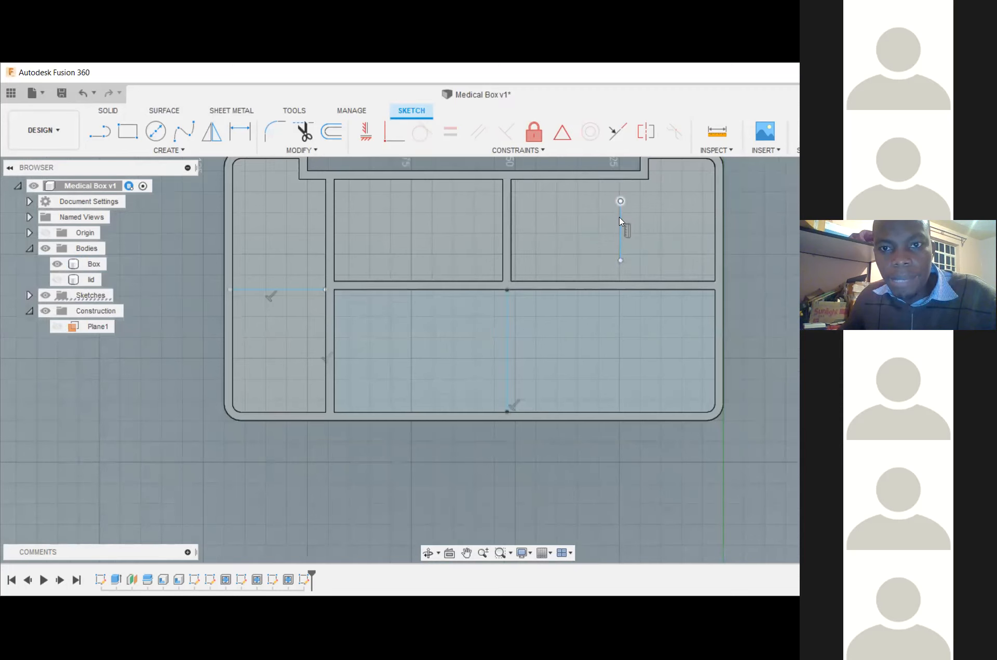
scroll(623, 222, "up", 3)
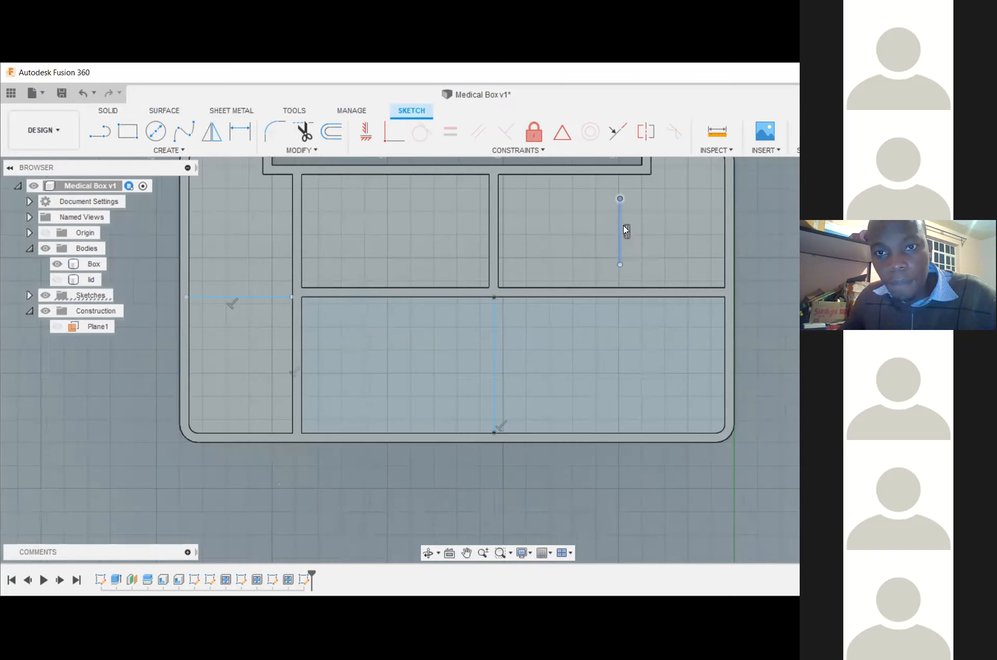
left_click_drag(616, 177, 616, 201)
scroll(601, 333, "down", 3)
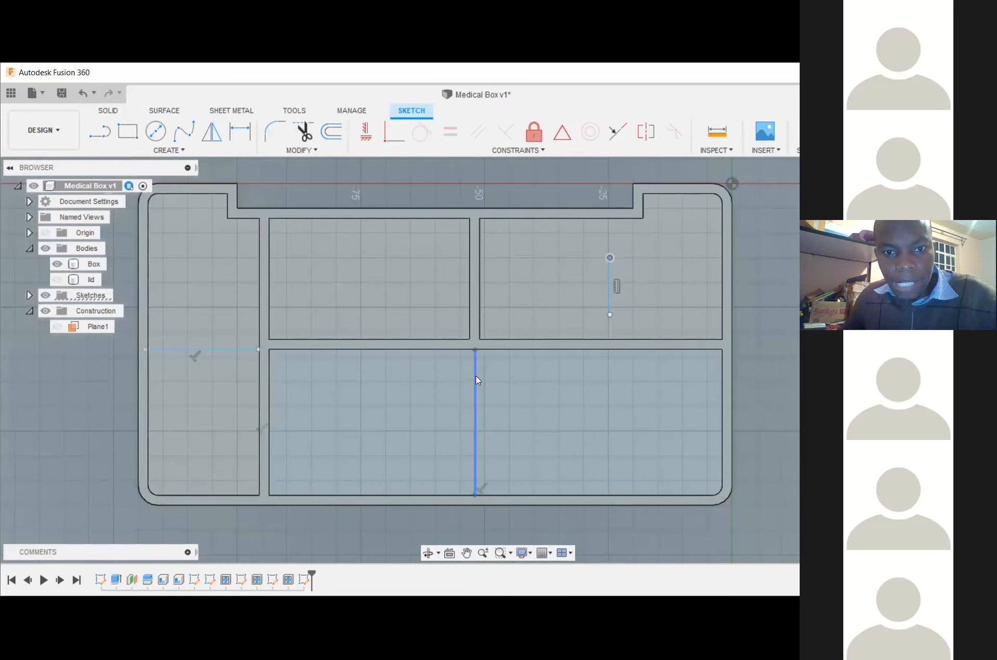
left_click(476, 377)
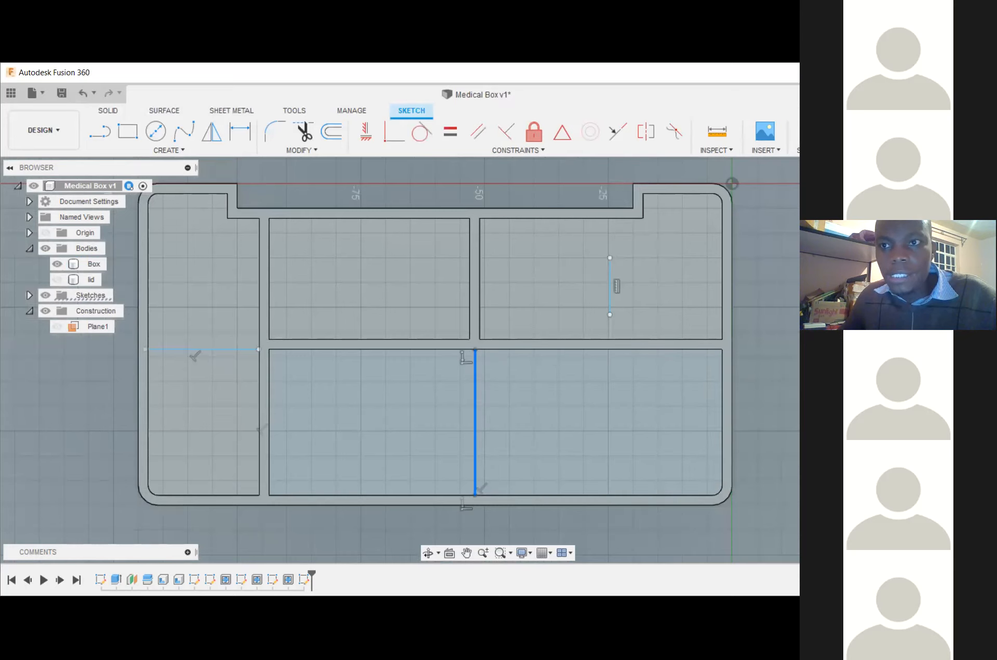
left_click(867, 132)
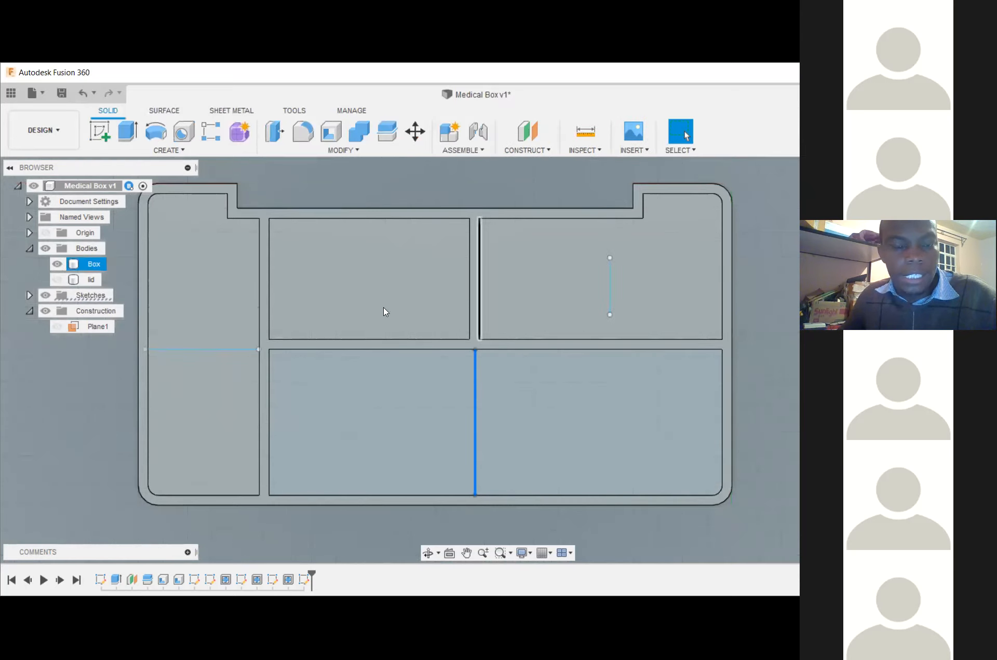
- Try a 2 mm thick web from the vertical sketch line in the large lower compartment, and undo it
left_click(176, 151)
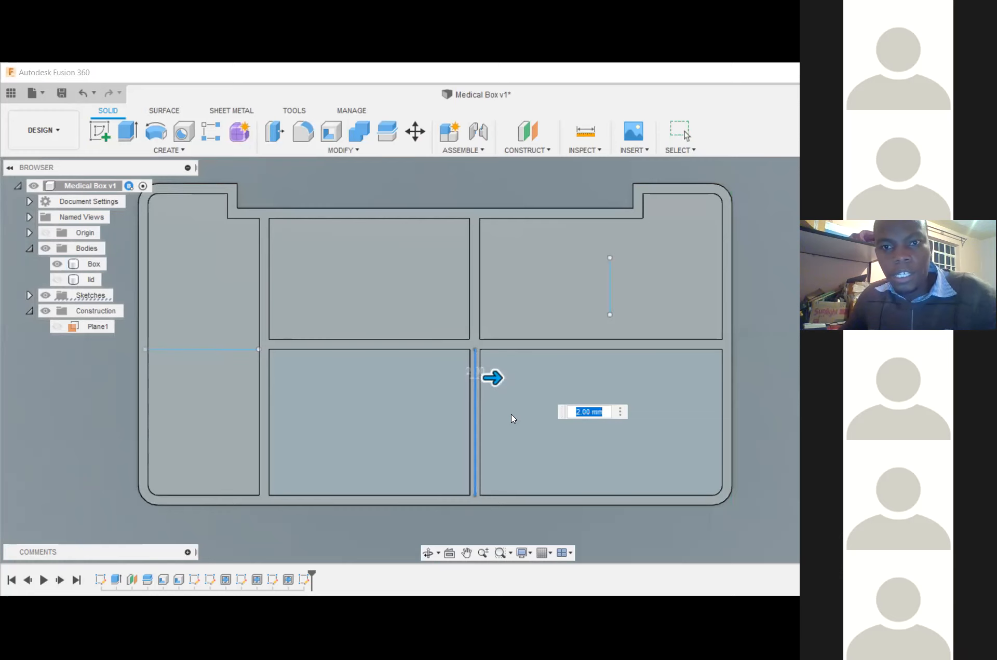
key("Return")
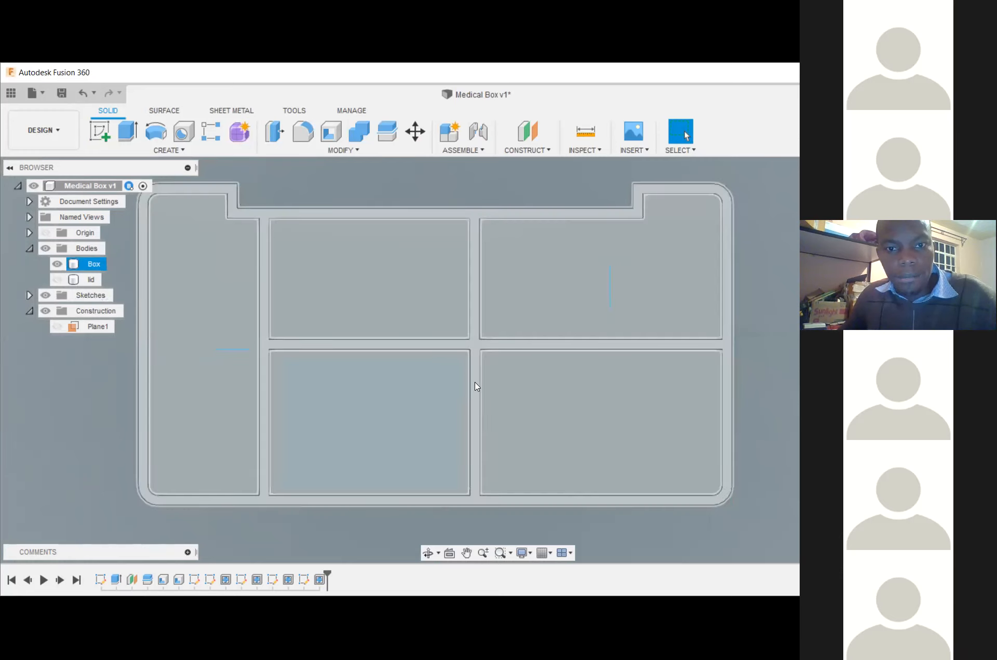
left_click(475, 382)
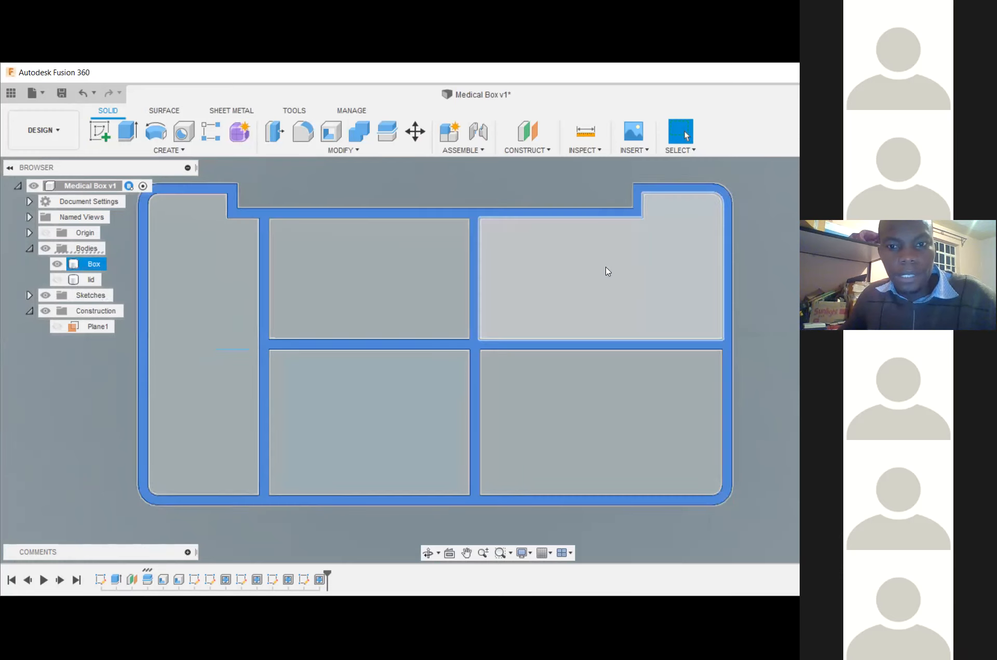
key("Escape")
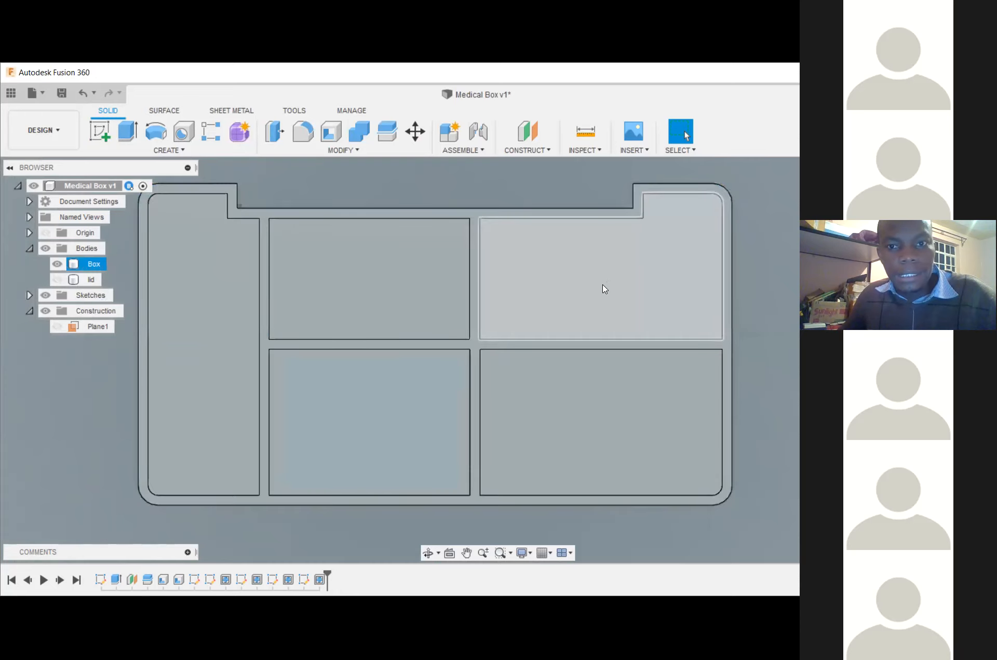
left_click(602, 284)
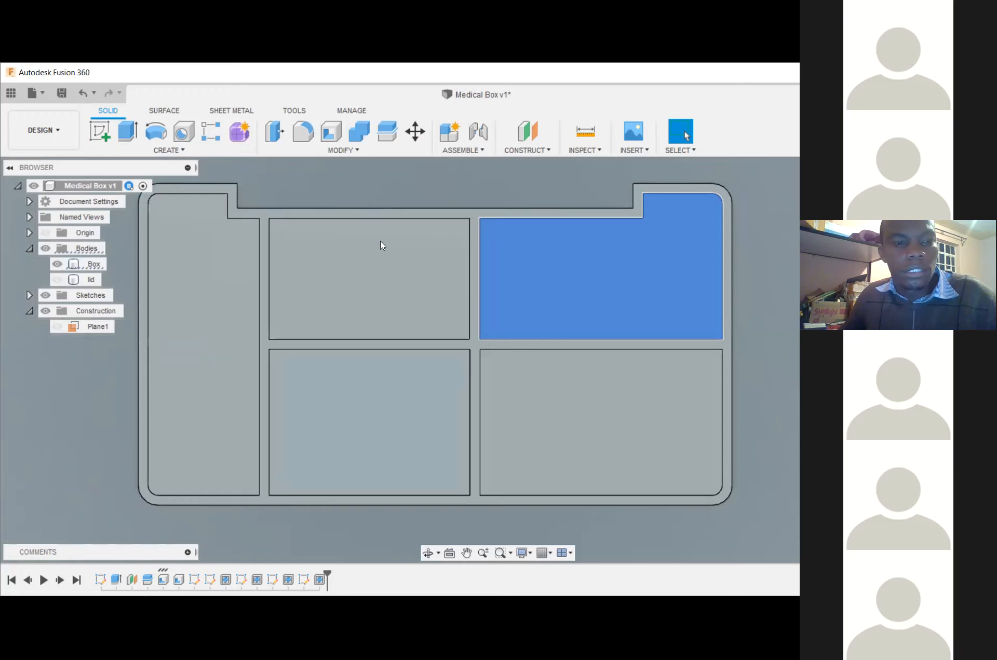
left_click(82, 93)
left_click(82, 93)
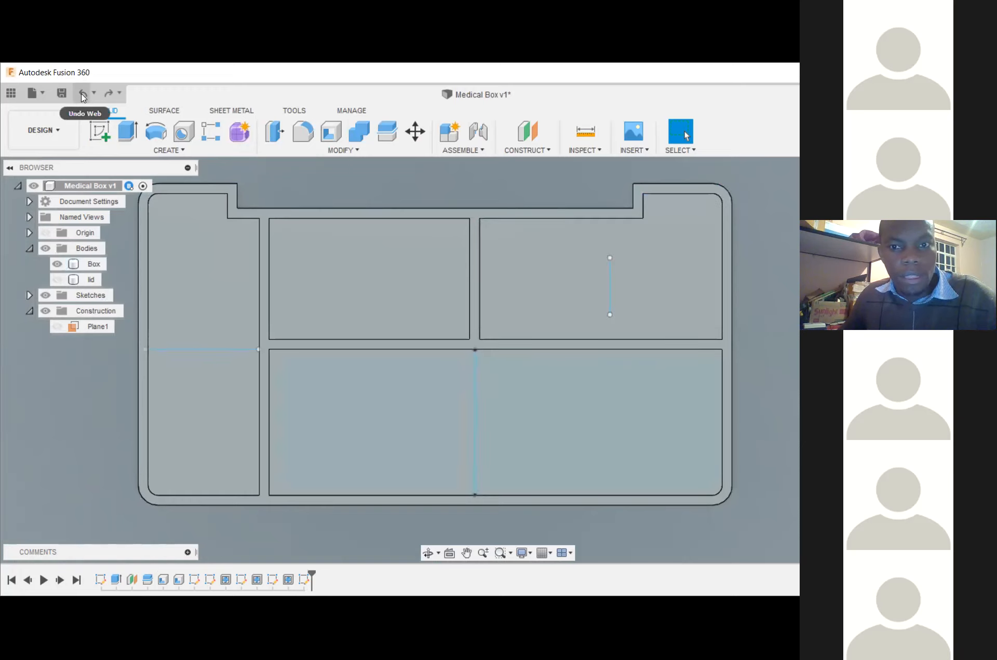
- Create a 2 mm thick web from the short vertical sketch line in the upper-right compartment
left_click(162, 148)
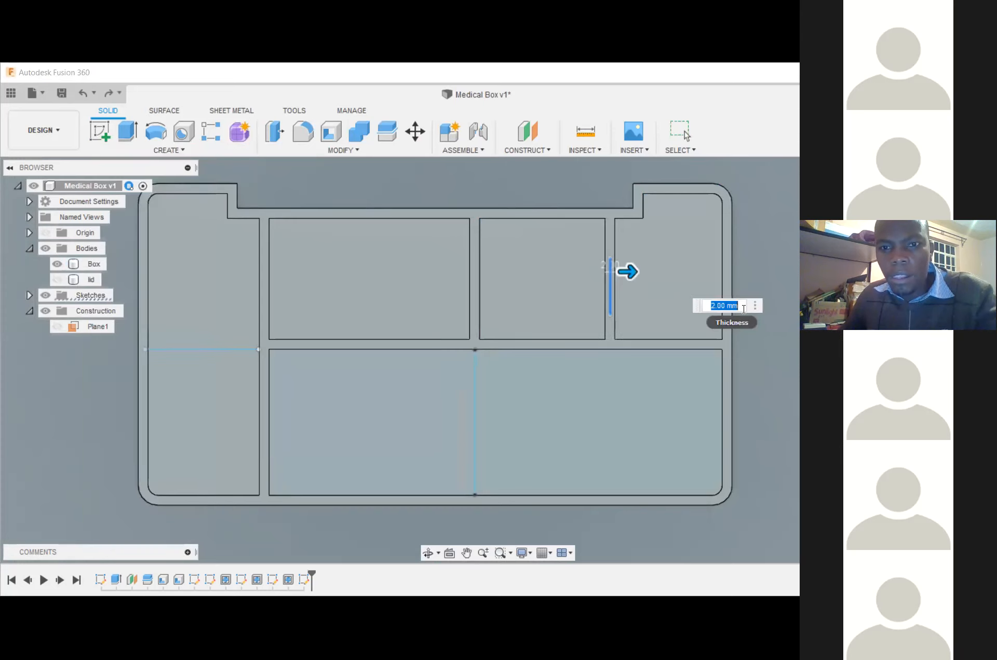
key("Return")
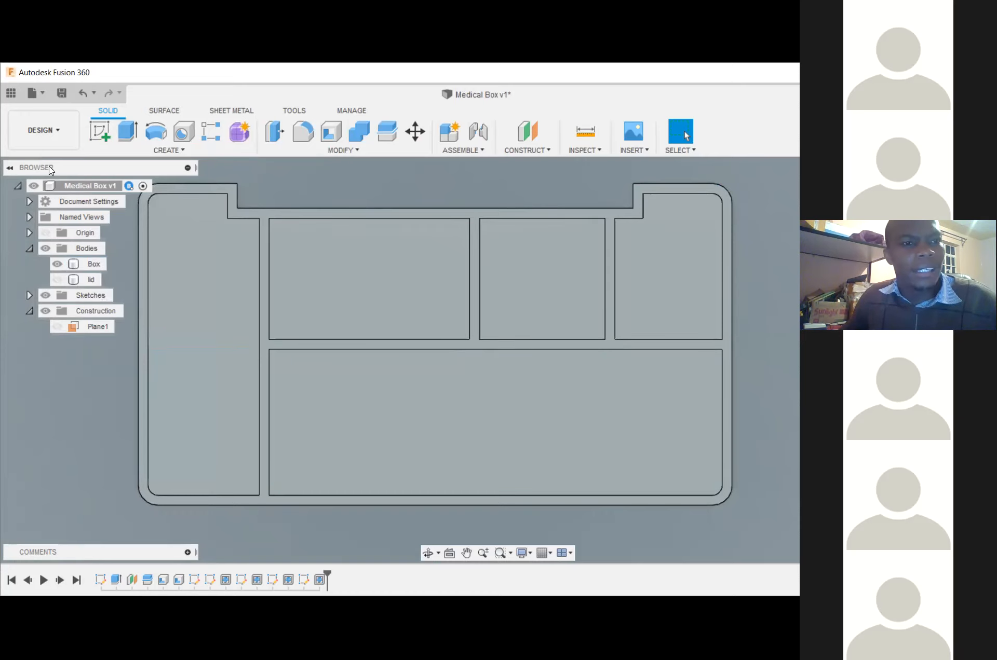
left_click(166, 150)
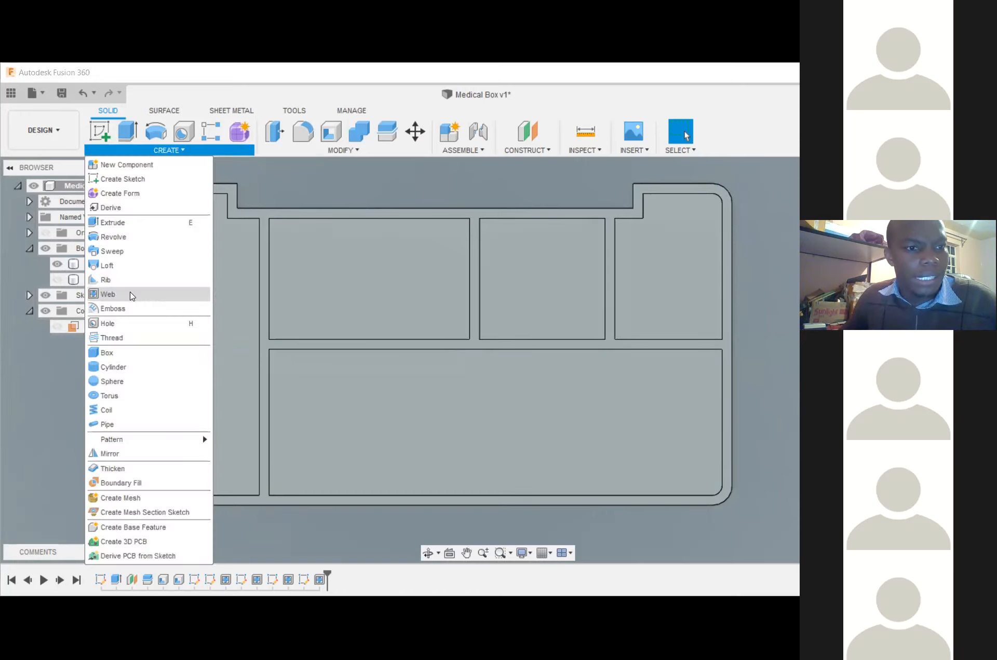
left_click(479, 368)
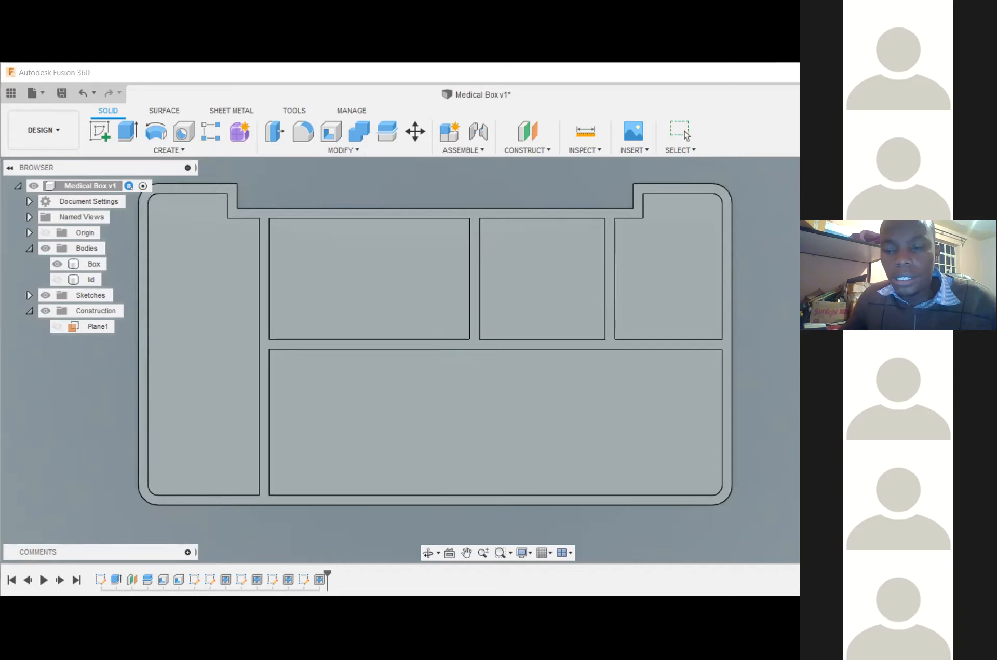
left_click(501, 338)
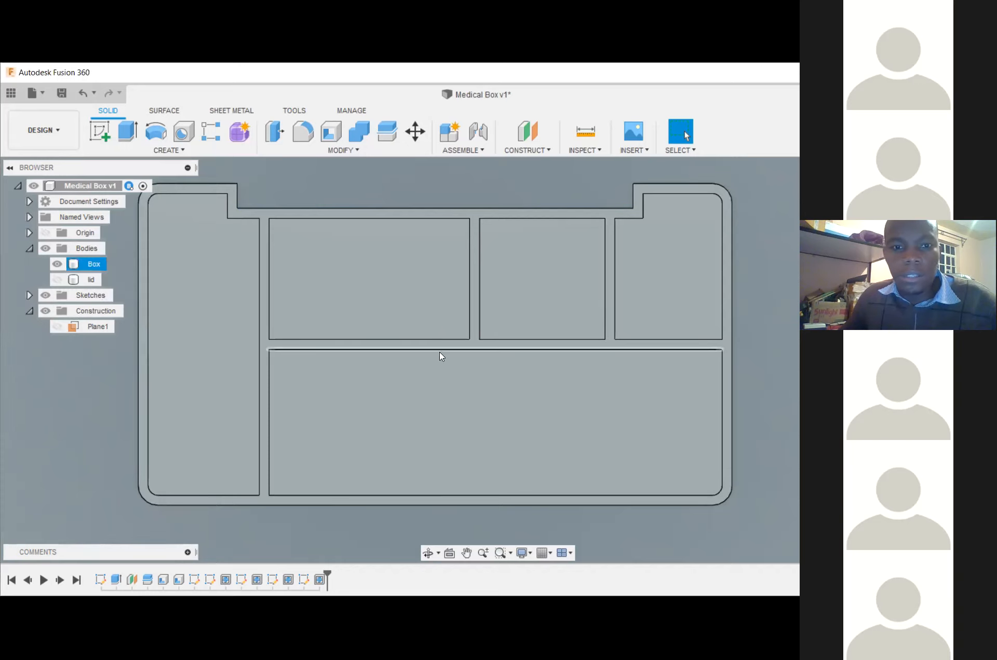
- Examine the box's divider walls and compartments from several angles
mouse_move(498, 359)
middle_mouse_down("shift")
mouse_move(501, 318)
mouse_move(732, 395)
middle_mouse_up("shift")
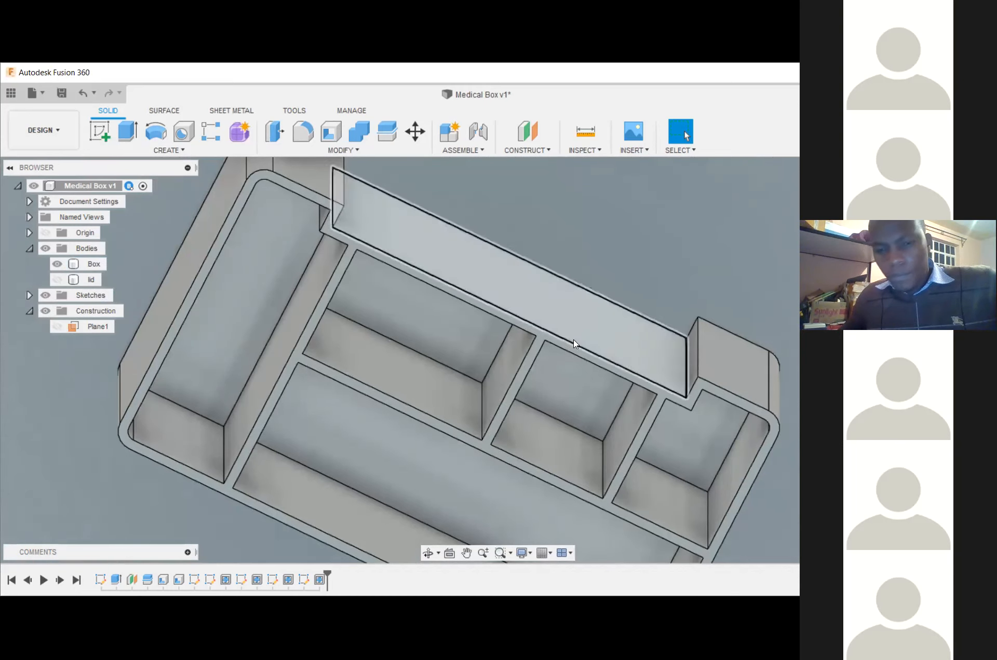
scroll(560, 349, "down", 2)
scroll(560, 349, "down", 2)
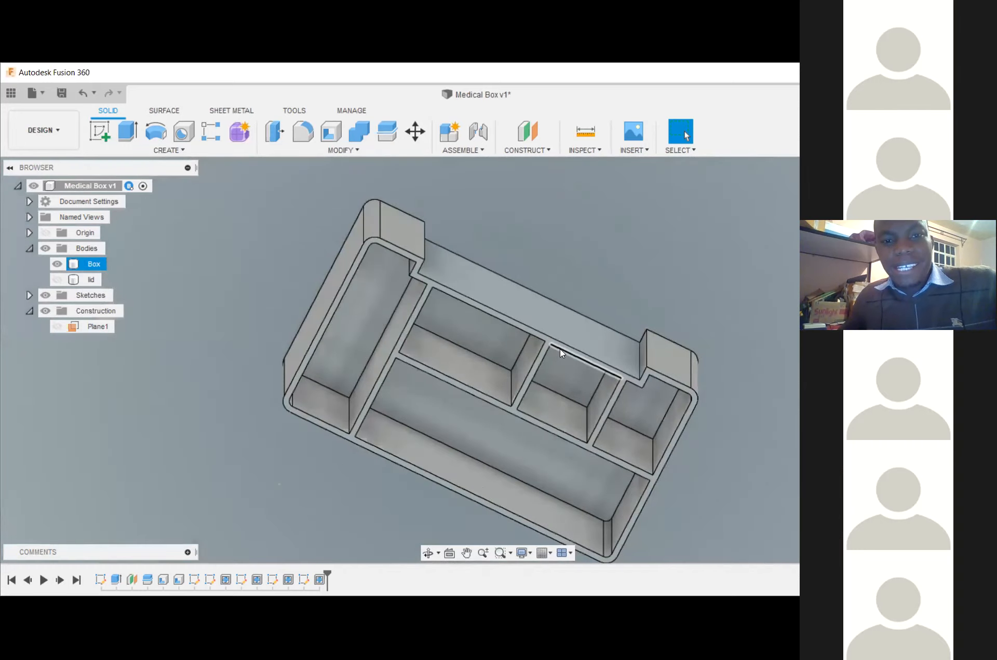
scroll(560, 348, "down", 1)
mouse_move(560, 348)
middle_mouse_down("shift")
mouse_move(563, 224)
mouse_move(649, 297)
middle_mouse_up("shift")
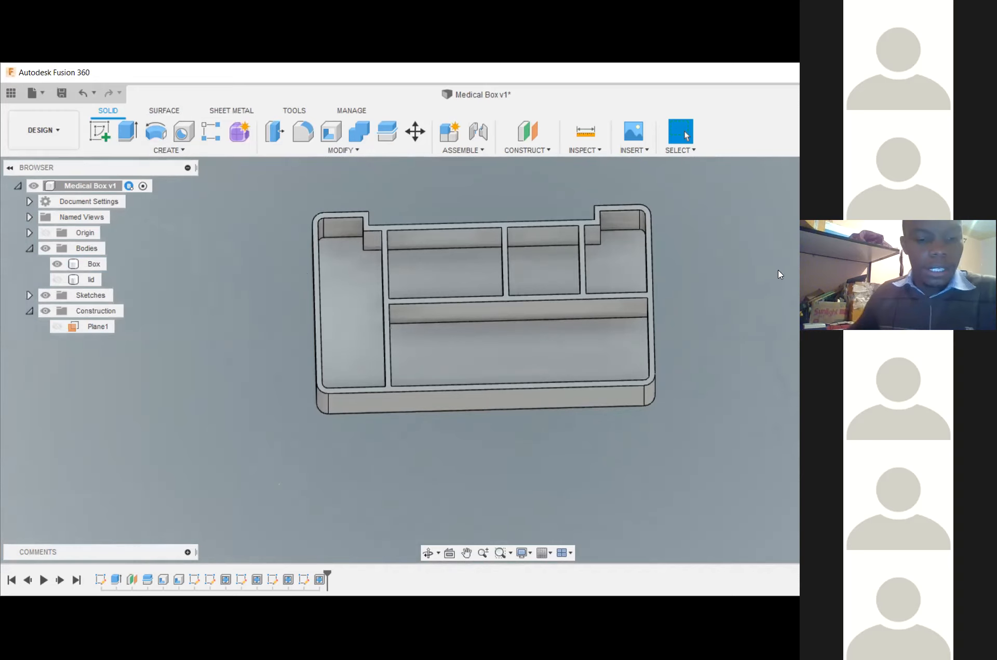
- Create a new design and save it under the name Box
key("ctrl+n")
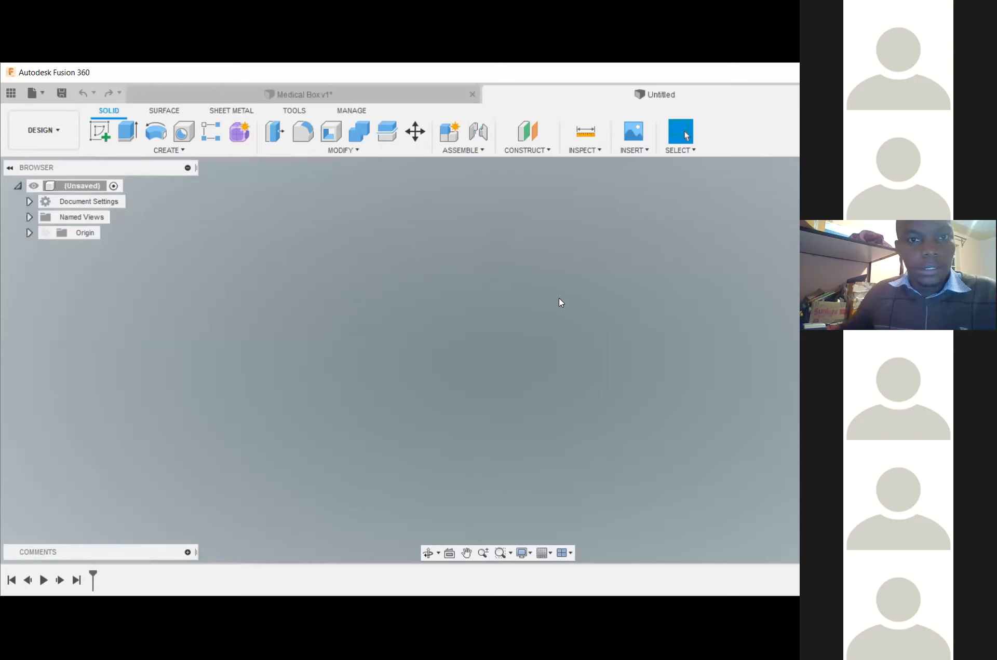
key("ctrl+s")
type("Box")
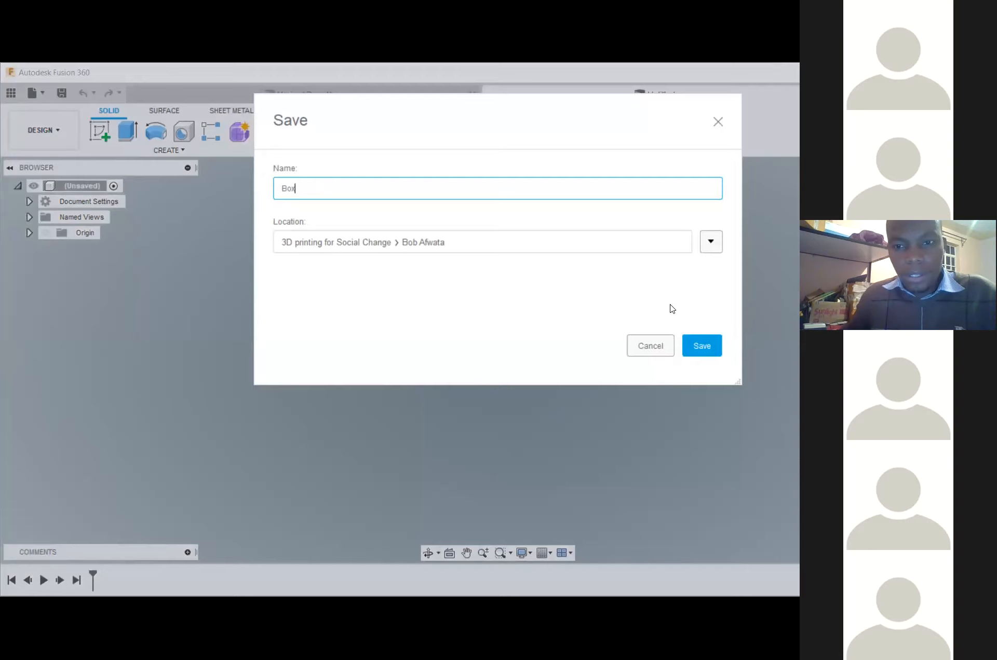
left_click(697, 342)
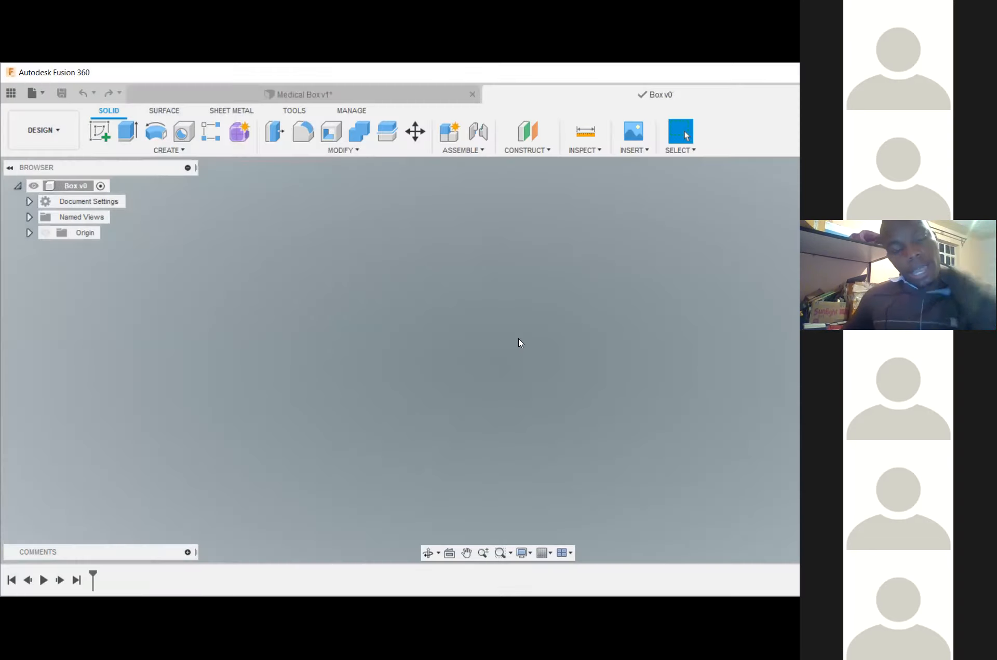
- Sketch a rectangle about 75 mm by 50 mm on the horizontal plane, with one corner at the origin
left_click(91, 134)
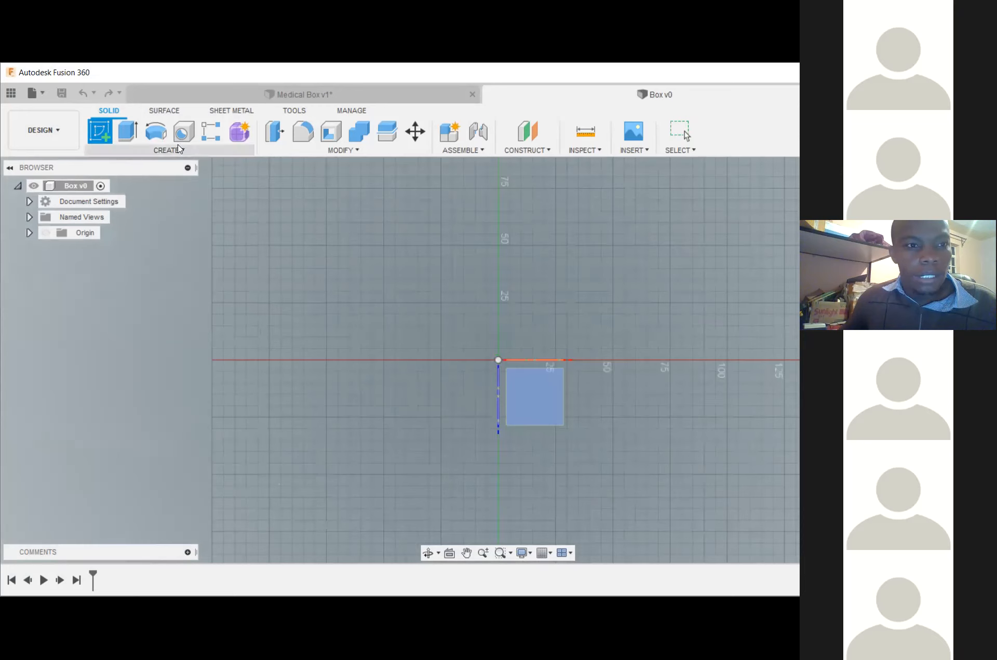
key("r")
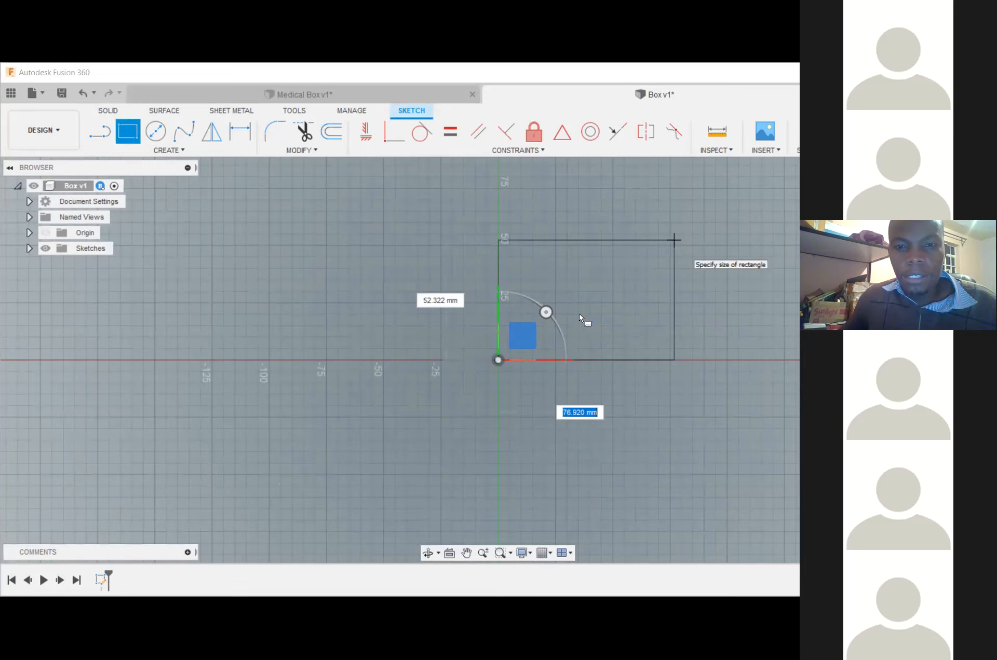
- Round the two upper corners of the sketched rectangle with 4 mm fillets
left_click(274, 131)
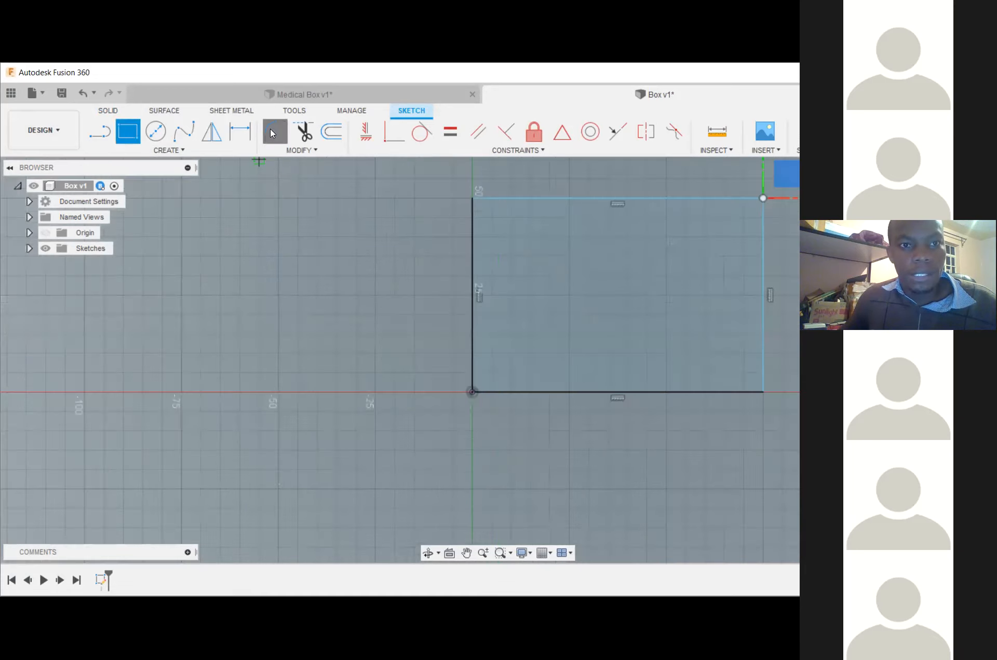
left_click(474, 202)
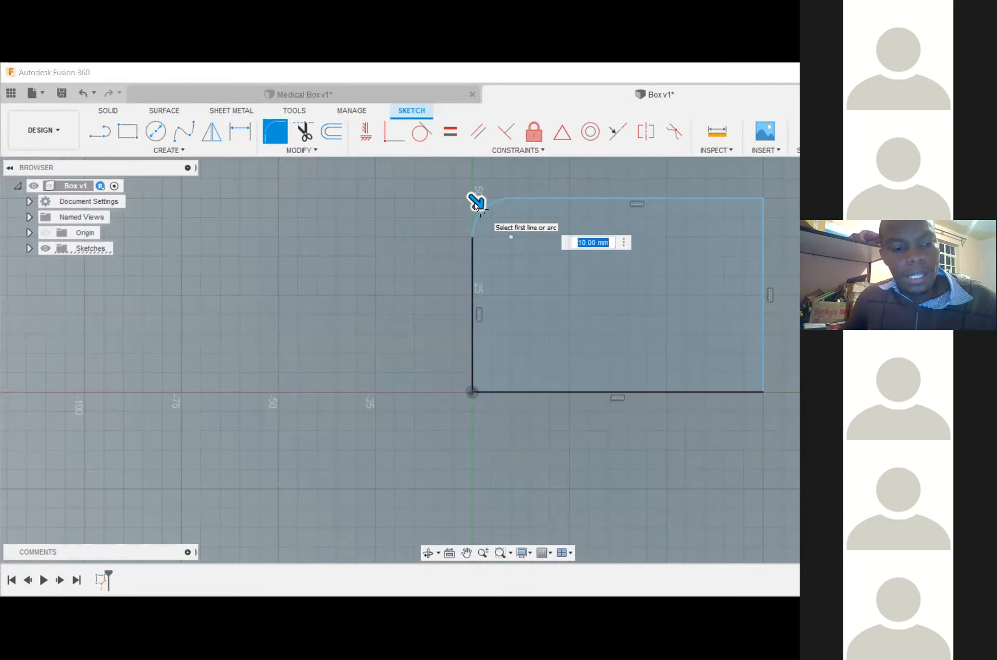
type("4")
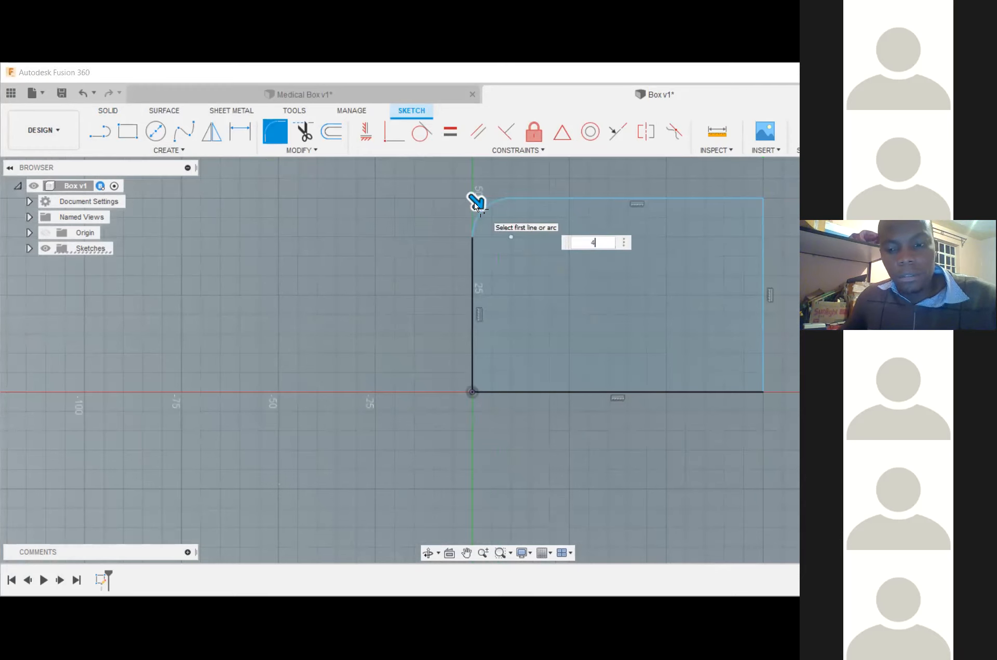
key("Return")
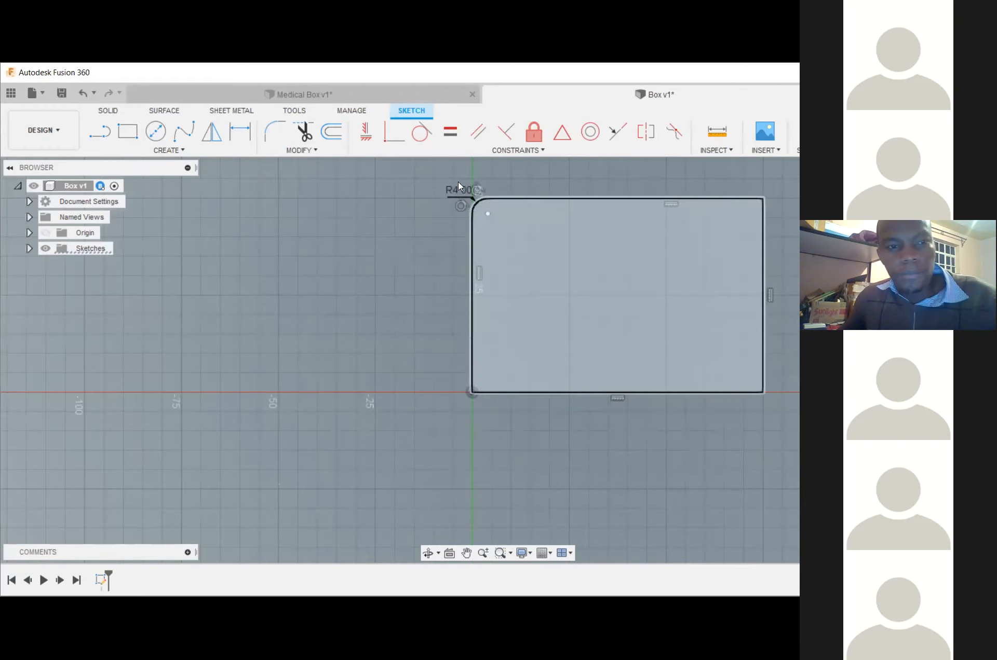
left_click(275, 132)
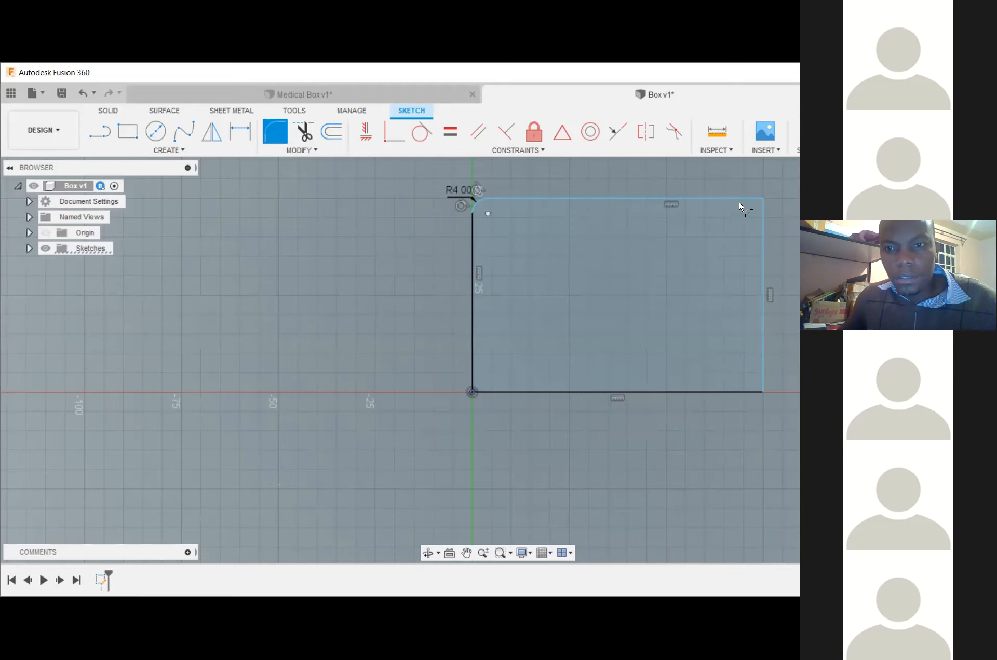
left_click(765, 211)
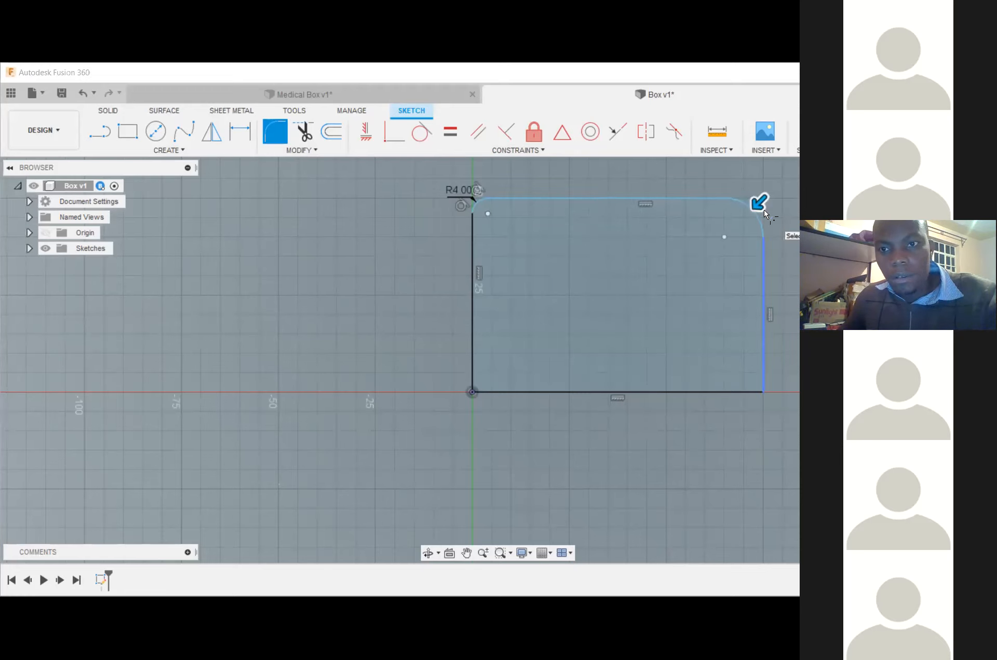
key("Return")
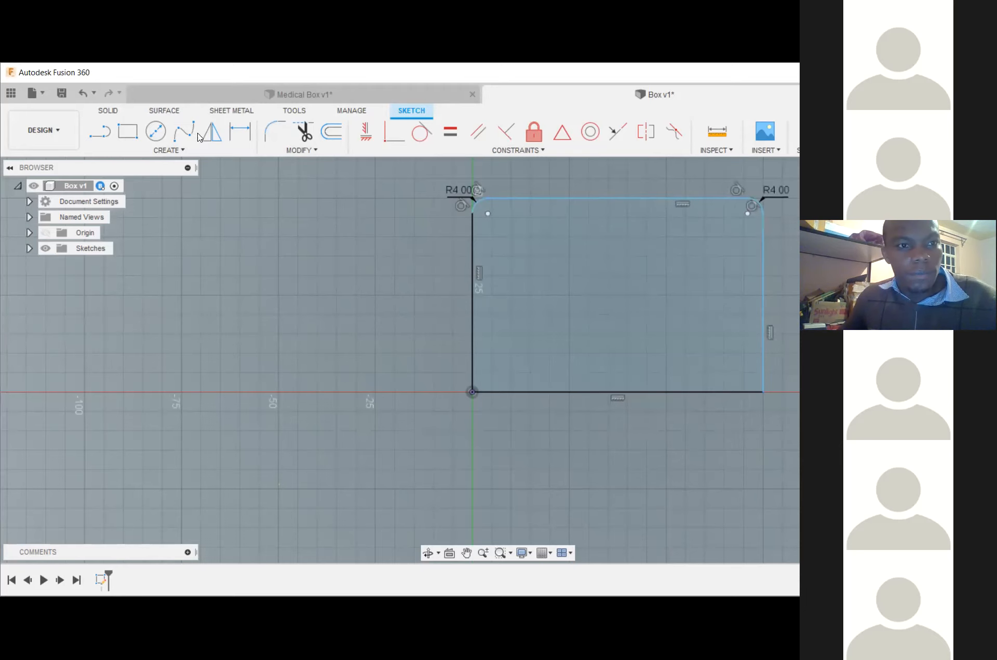
- Round the two lower corners of the sketched rectangle with 4 mm fillets
left_click(275, 132)
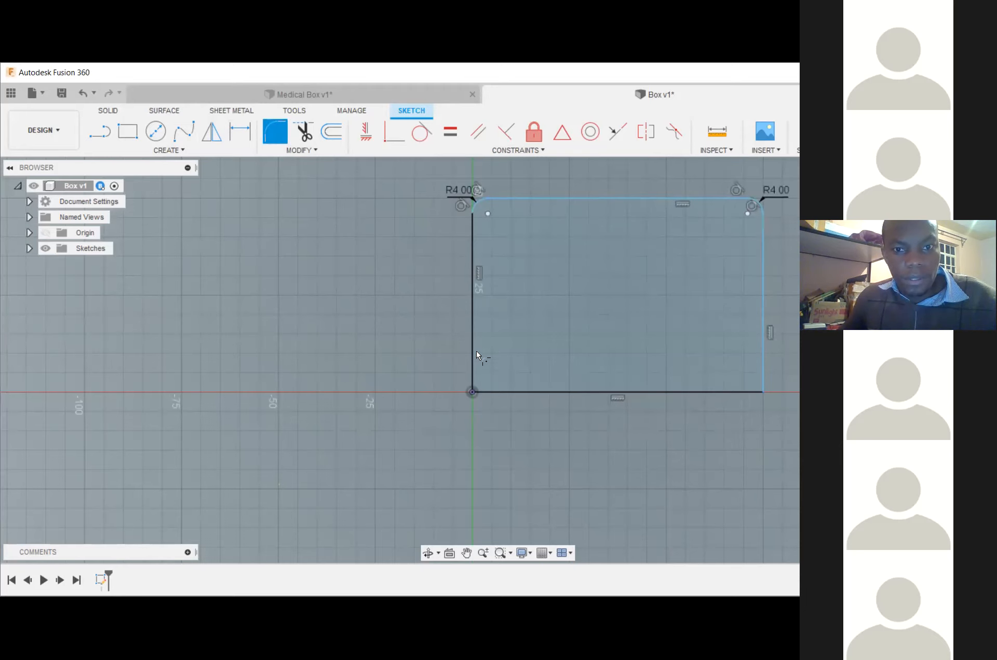
left_click(488, 388)
type("4")
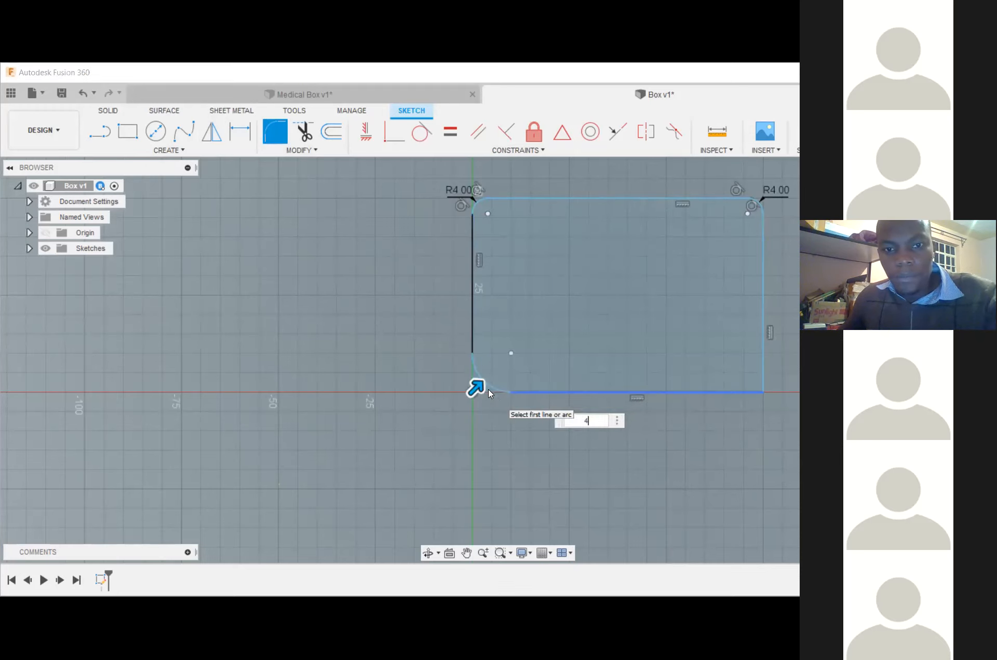
key("Return")
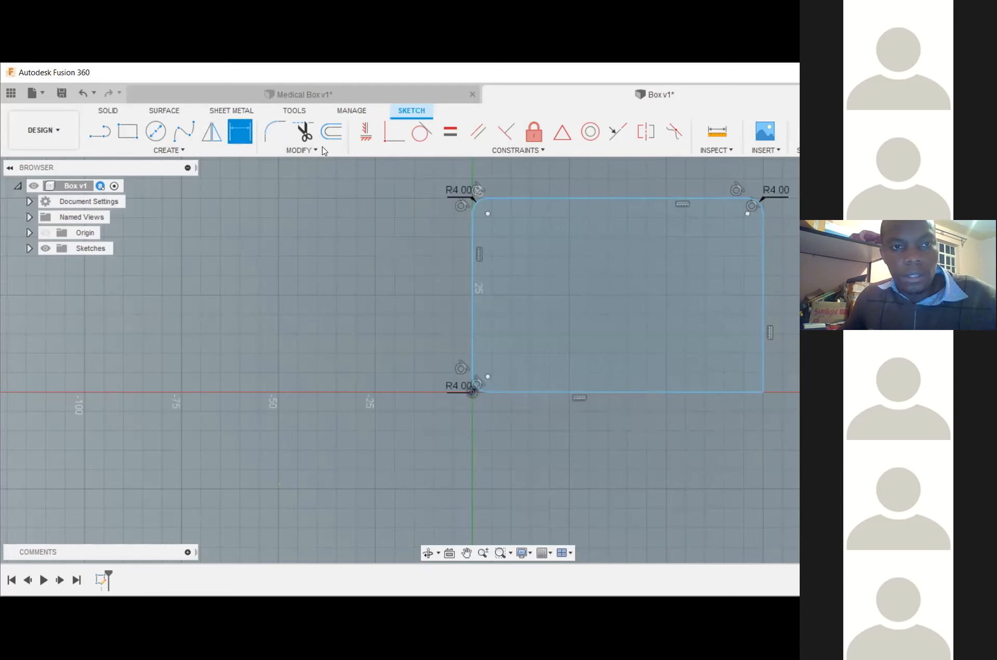
left_click(274, 129)
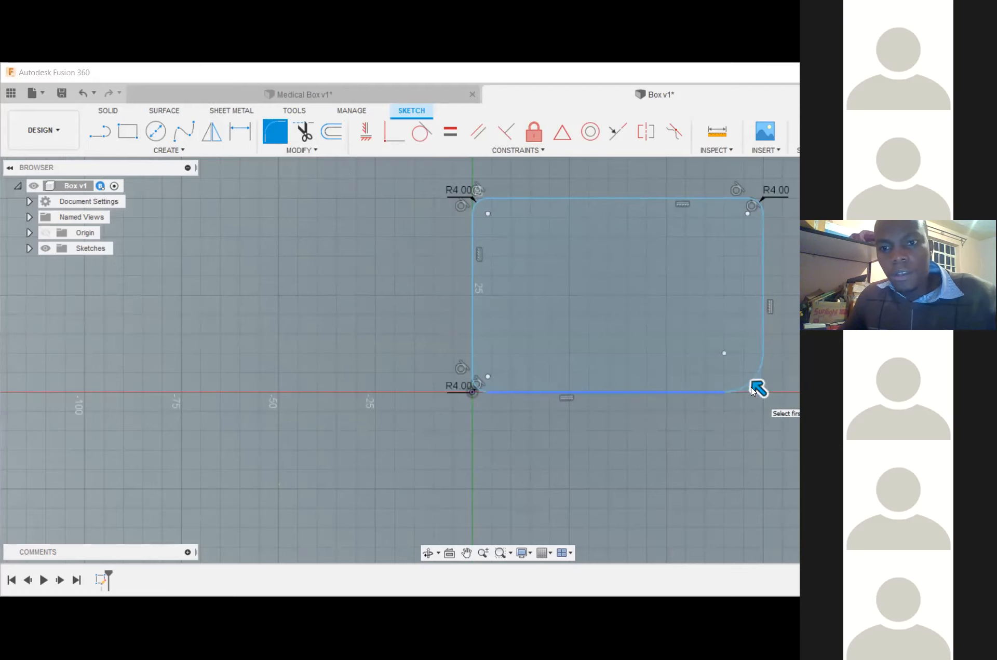
left_click(751, 388)
key("Return")
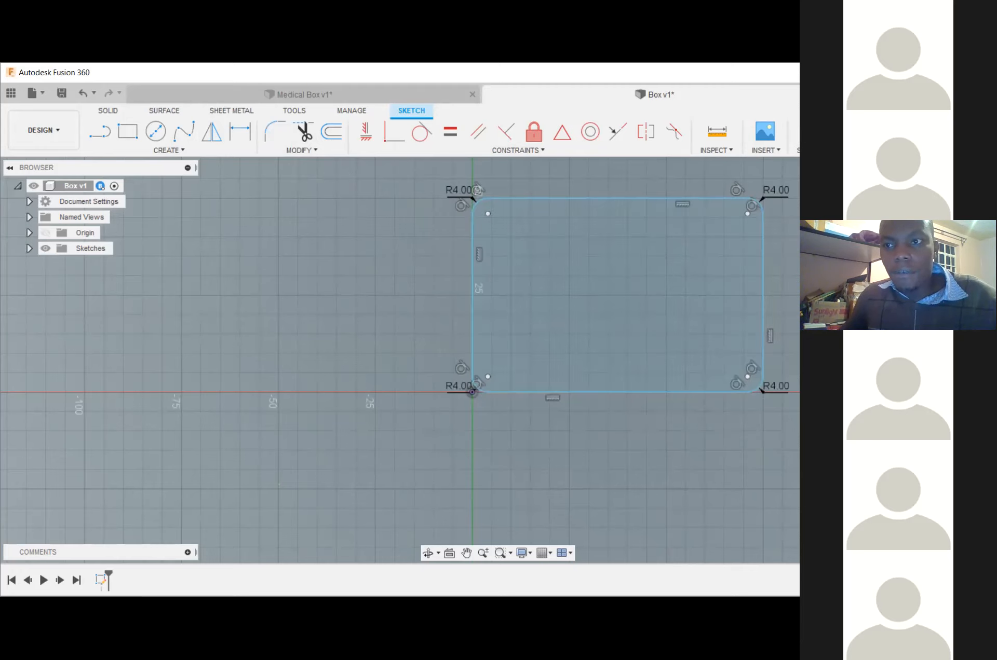
- Extrude the rounded rectangle profile upward by about 40 mm into a solid block
middle_click_drag(497, 356, 495, 357, "shift")
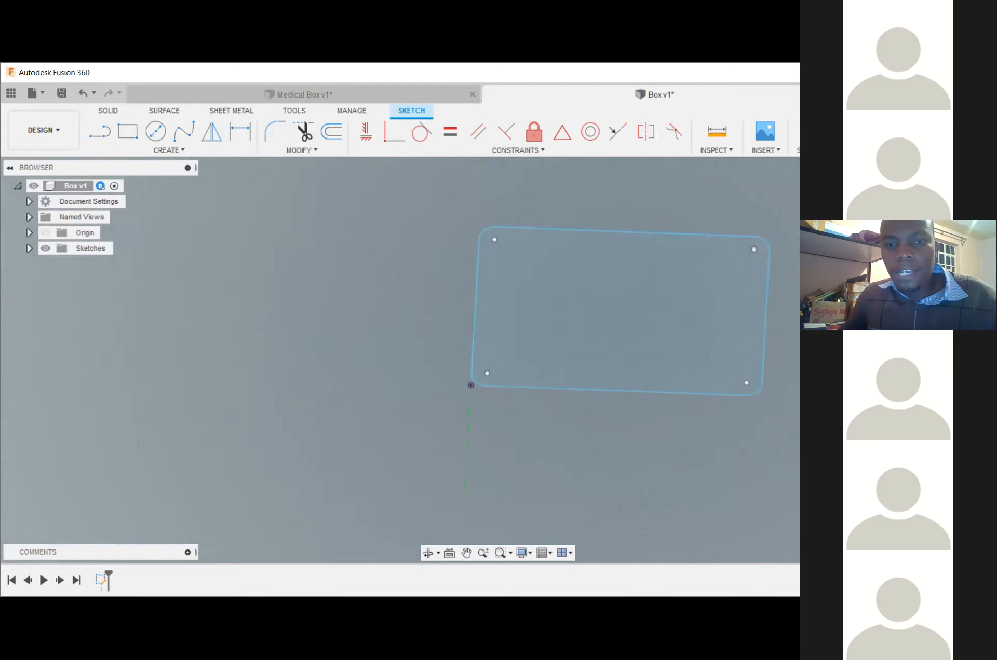
left_click(129, 130)
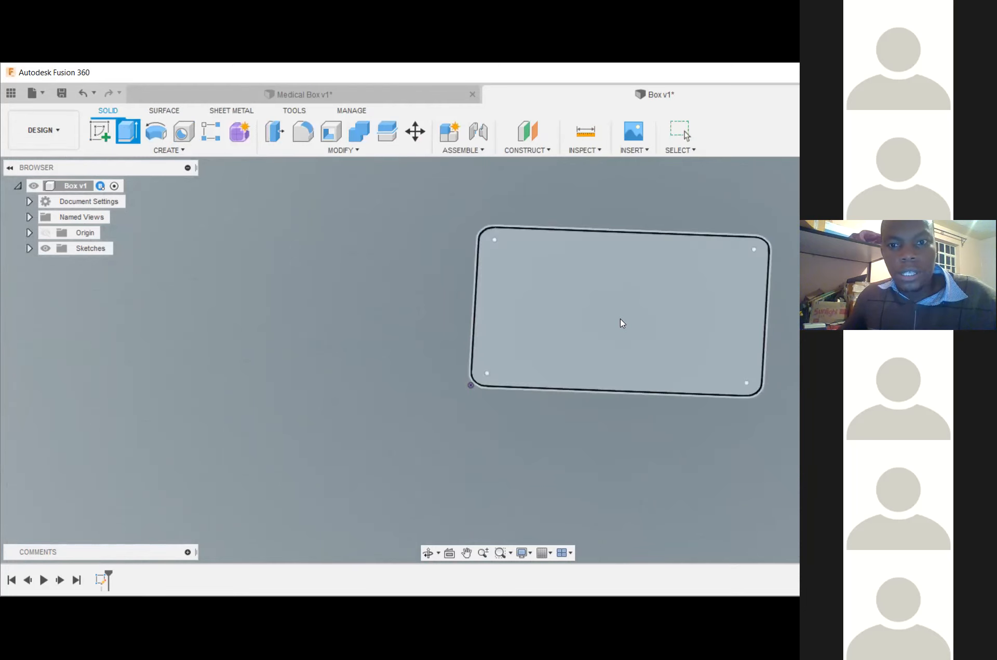
left_click(643, 321)
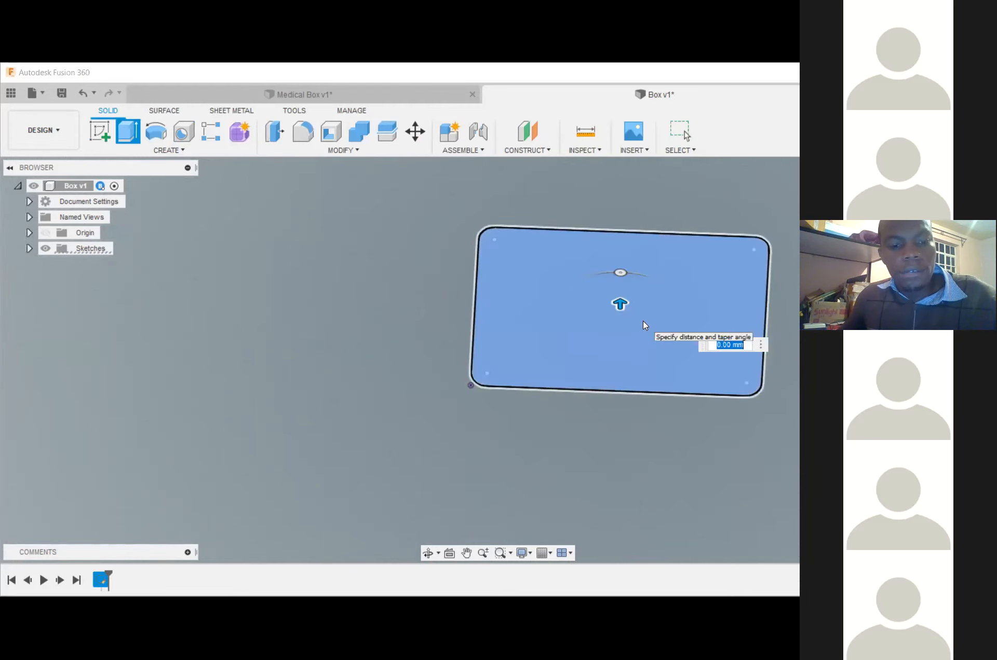
type("4")
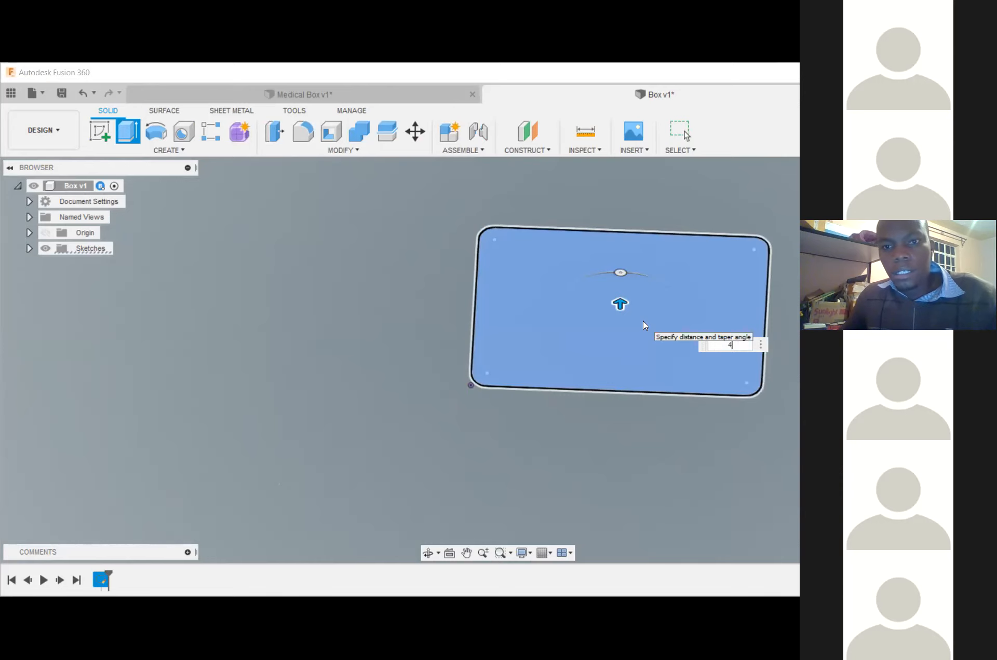
key("Return")
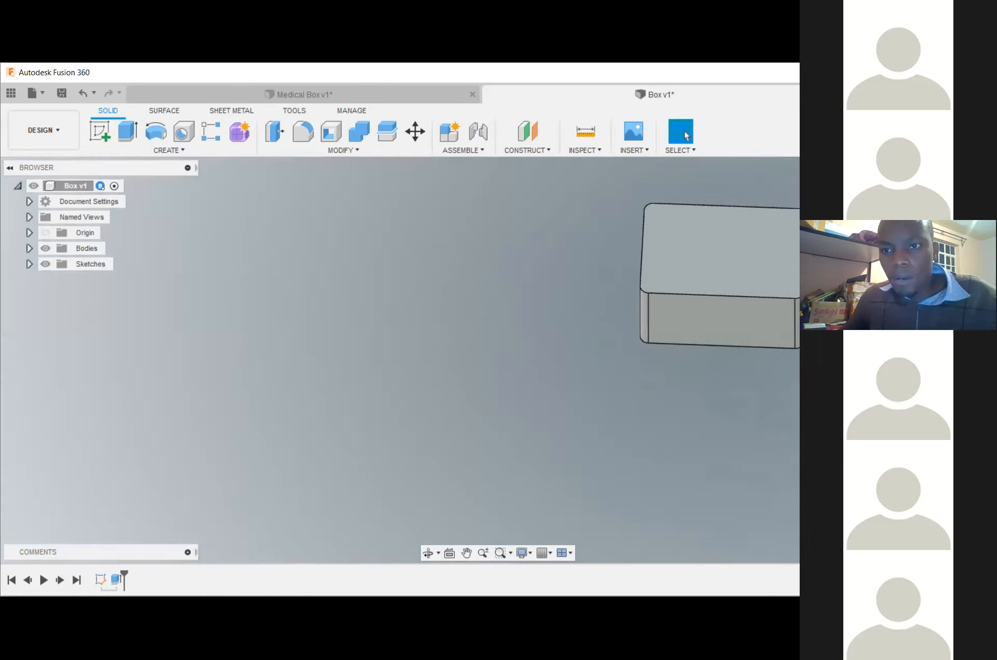
- Create an offset construction plane 30 mm above the origin's horizontal plane at the block's base
middle_click_drag(810, 249, 590, 305)
scroll(571, 306, "up", 2)
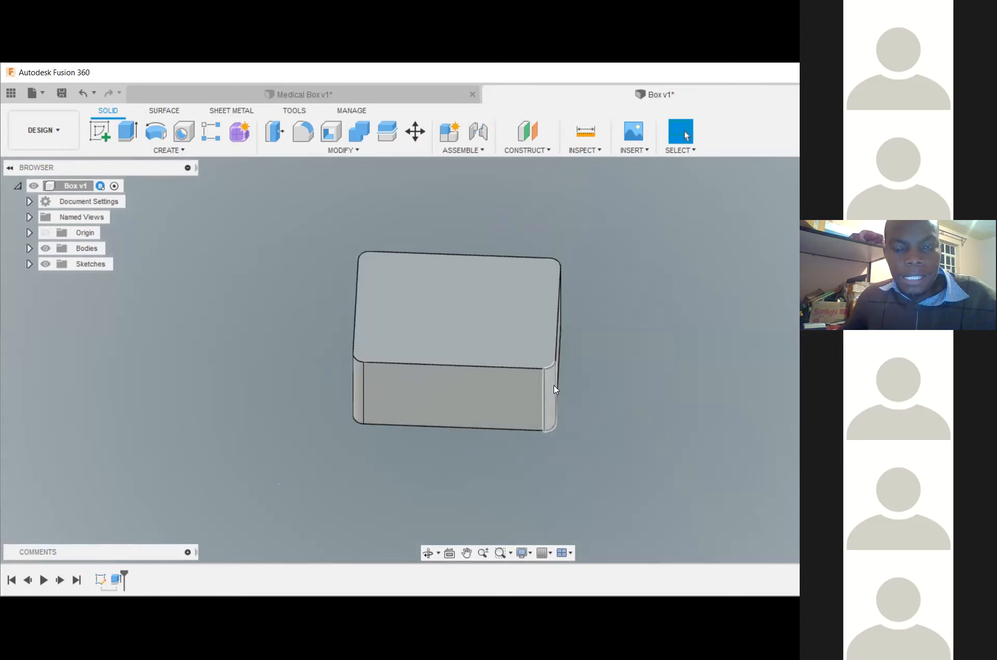
left_click(545, 149)
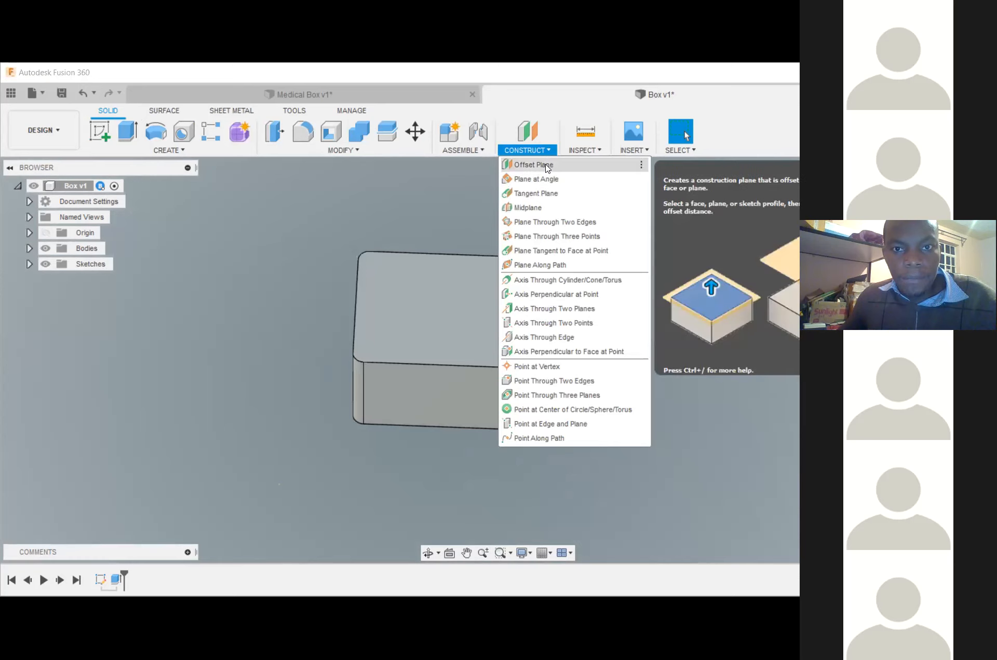
left_click(375, 451)
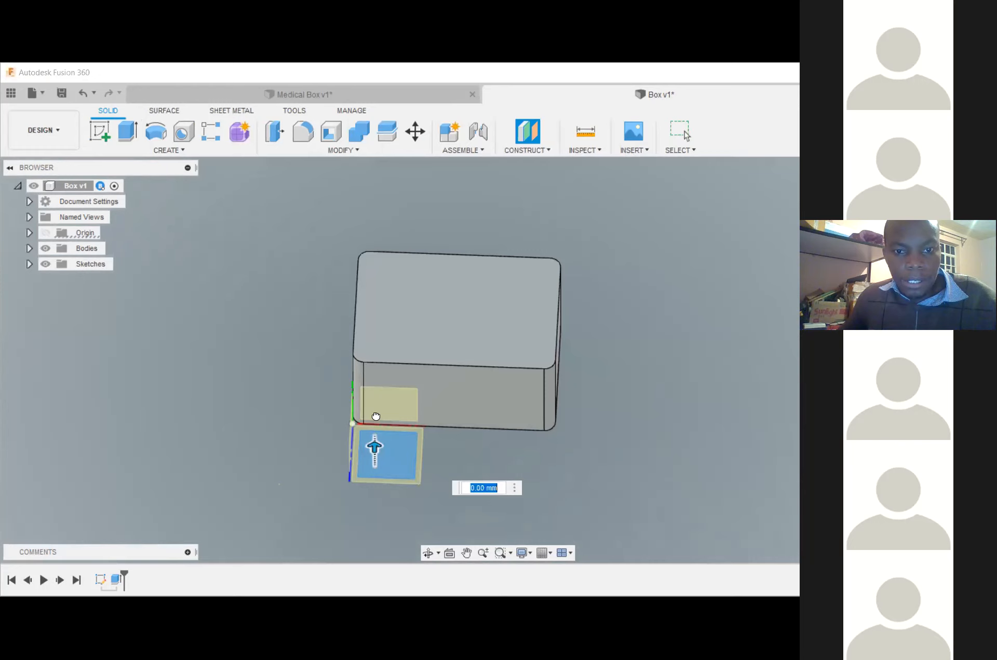
type("30")
key("Tab")
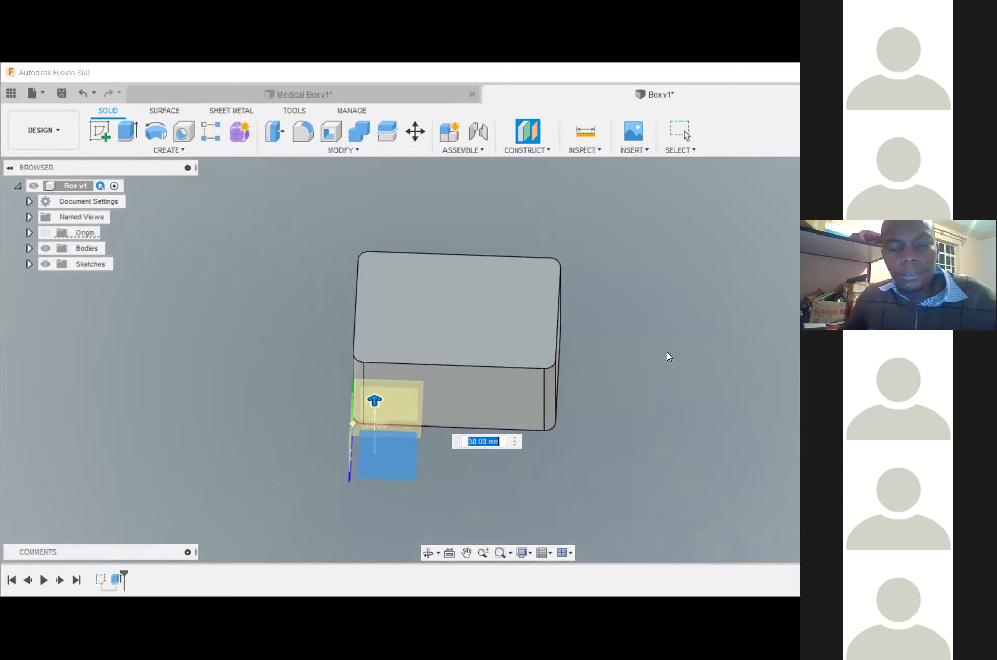
mouse_move(279, 485)
middle_mouse_down("shift")
mouse_move(279, 330)
mouse_move(279, 353)
middle_mouse_up("shift")
middle_click_drag(594, 355, 594, 422, "shift")
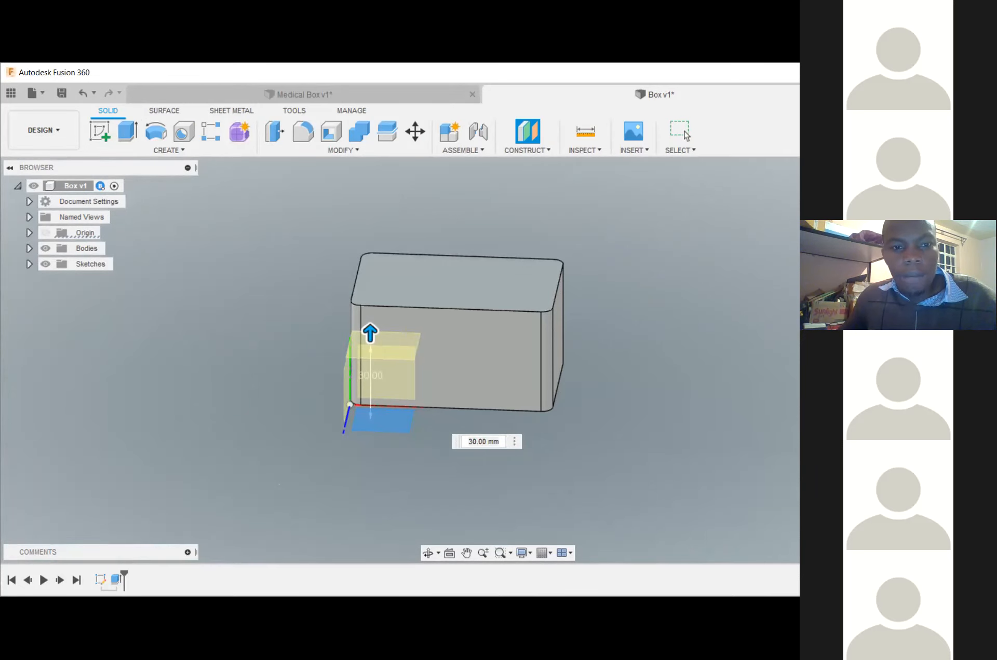
key("Return")
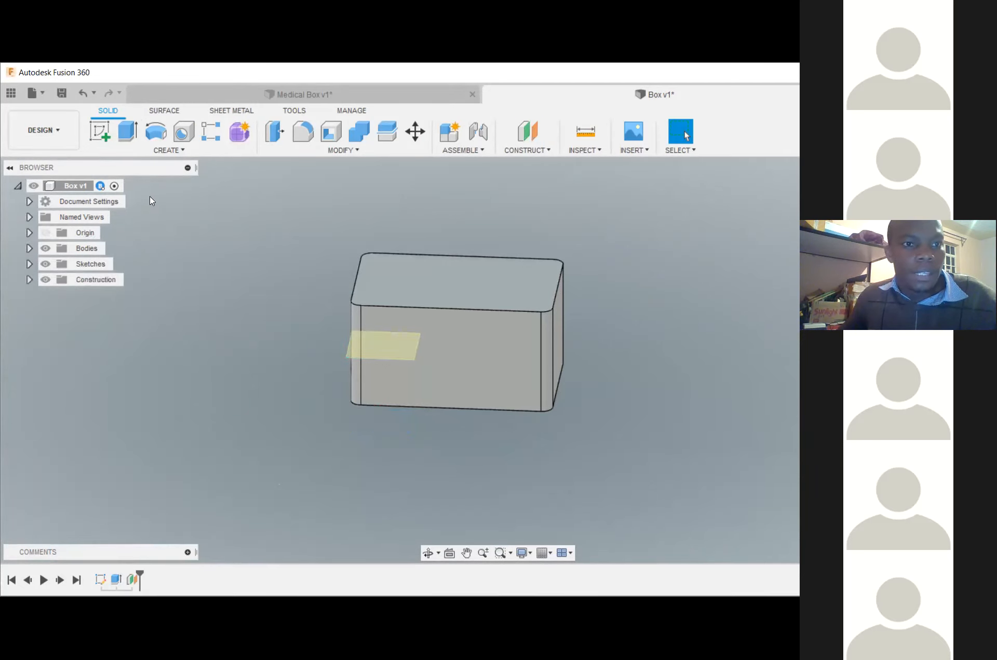
- Split the block into an upper and a lower body along the offset construction plane
left_click(354, 150)
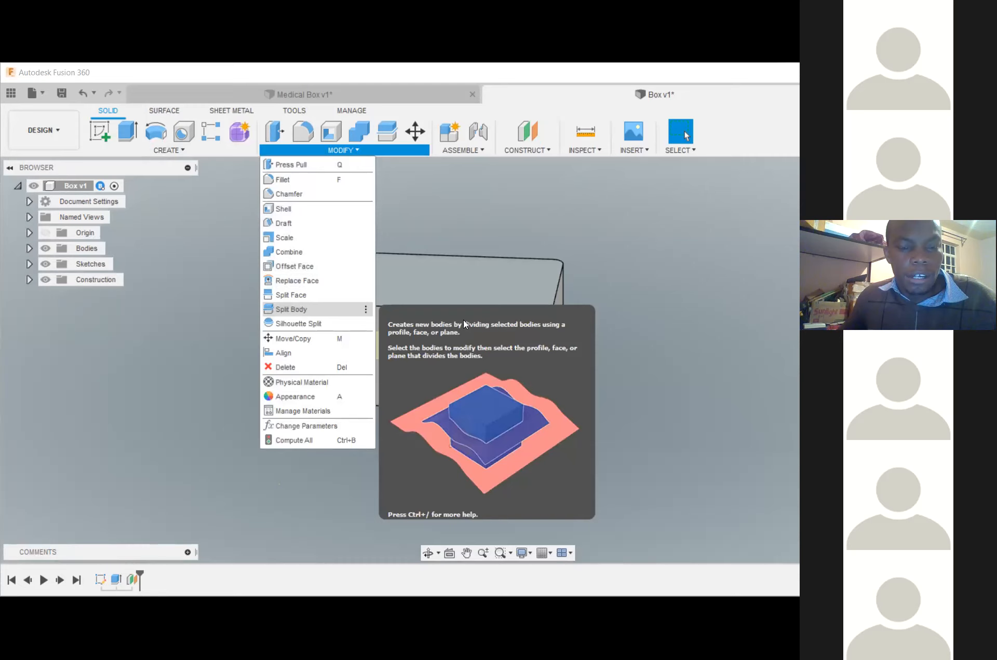
left_click(463, 319)
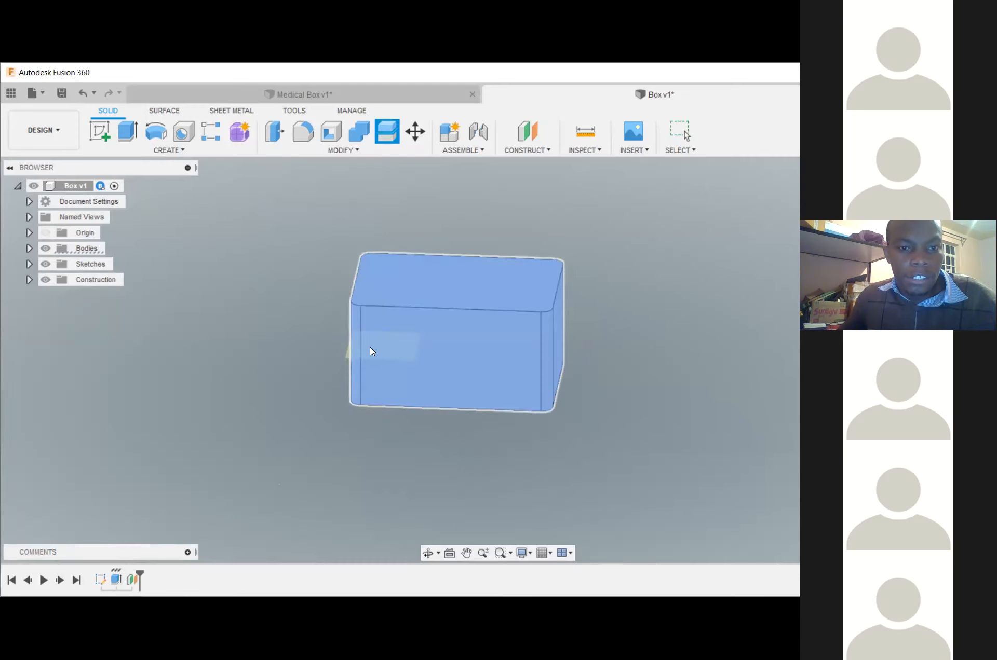
left_click(423, 315)
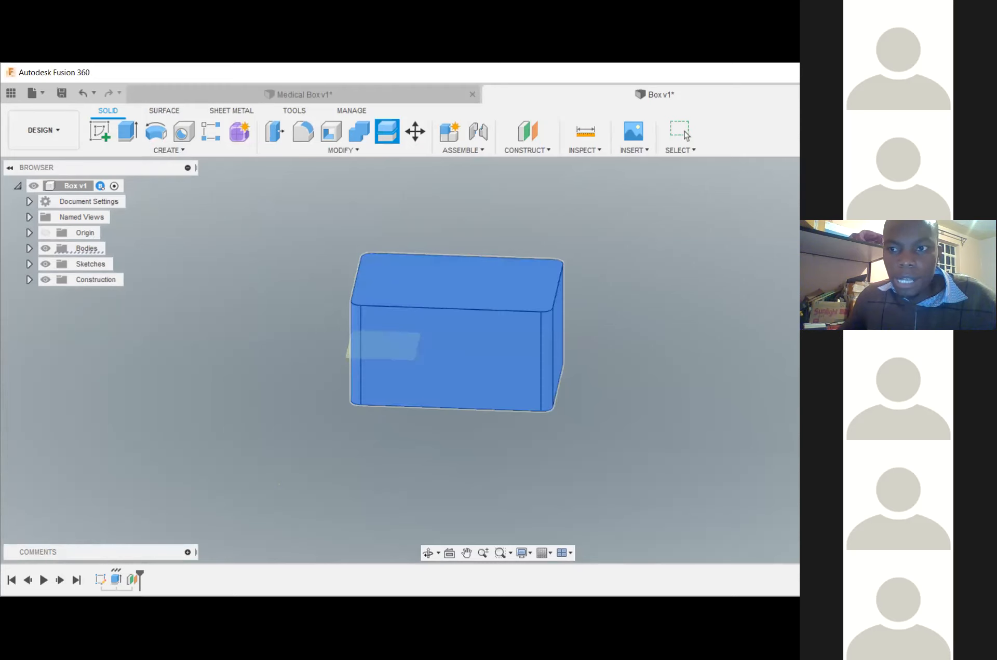
left_click(379, 351)
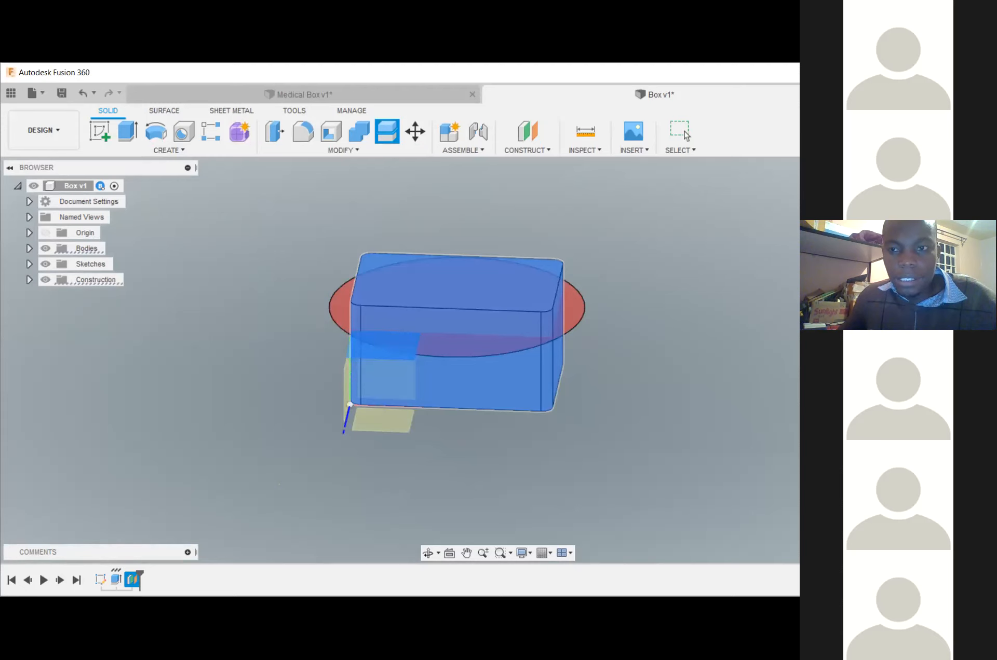
key("Return")
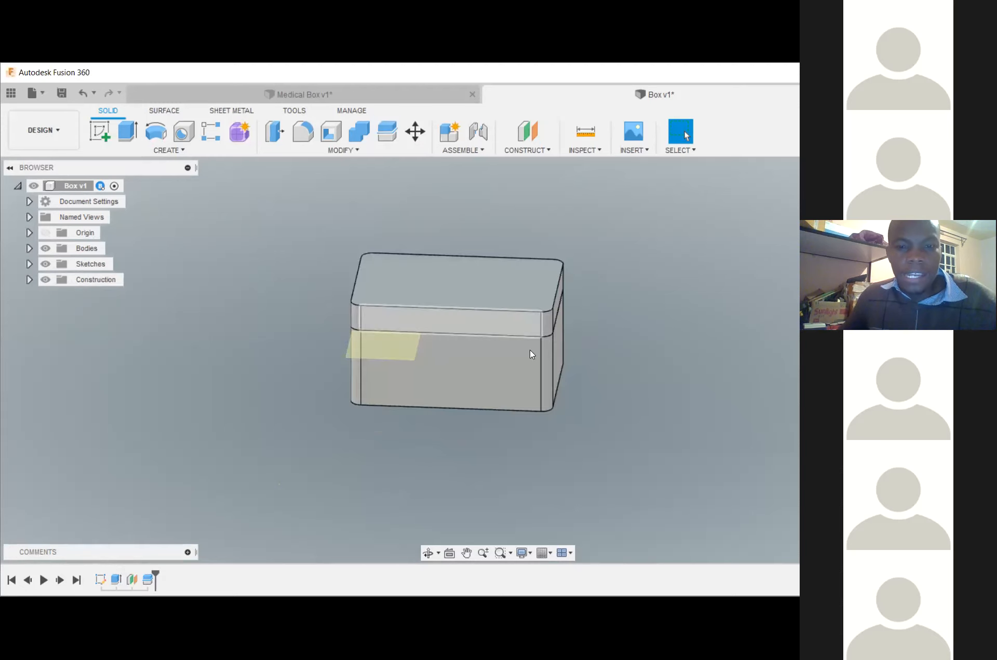
- Toggle the visibility of all bodies off and on, and expand the Bodies folder to list the individual bodies
left_click(49, 247)
left_click(48, 247)
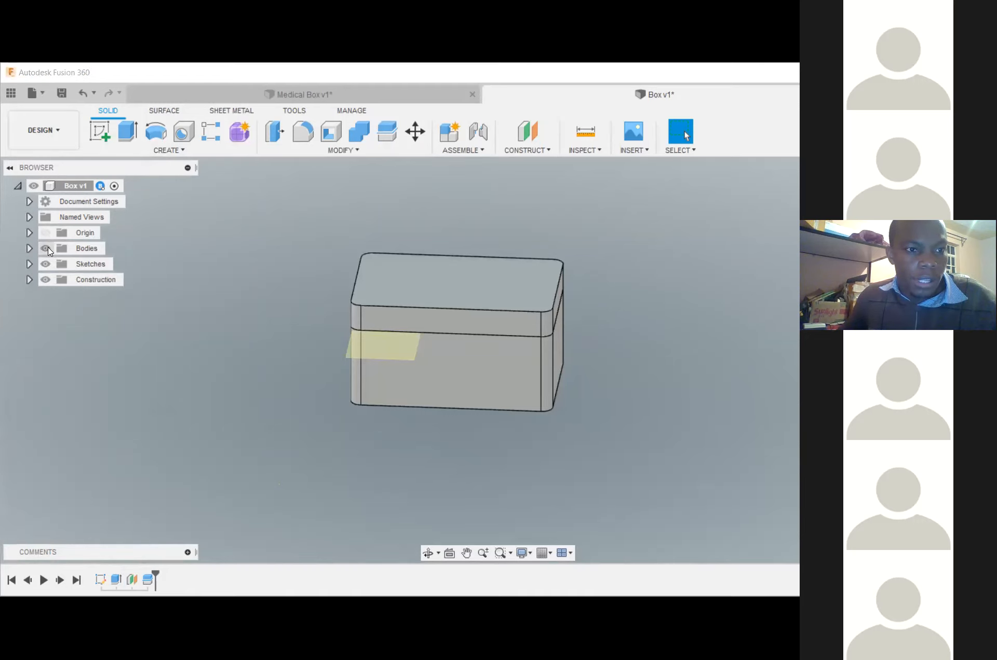
left_click(48, 247)
left_click(48, 248)
left_click(24, 249)
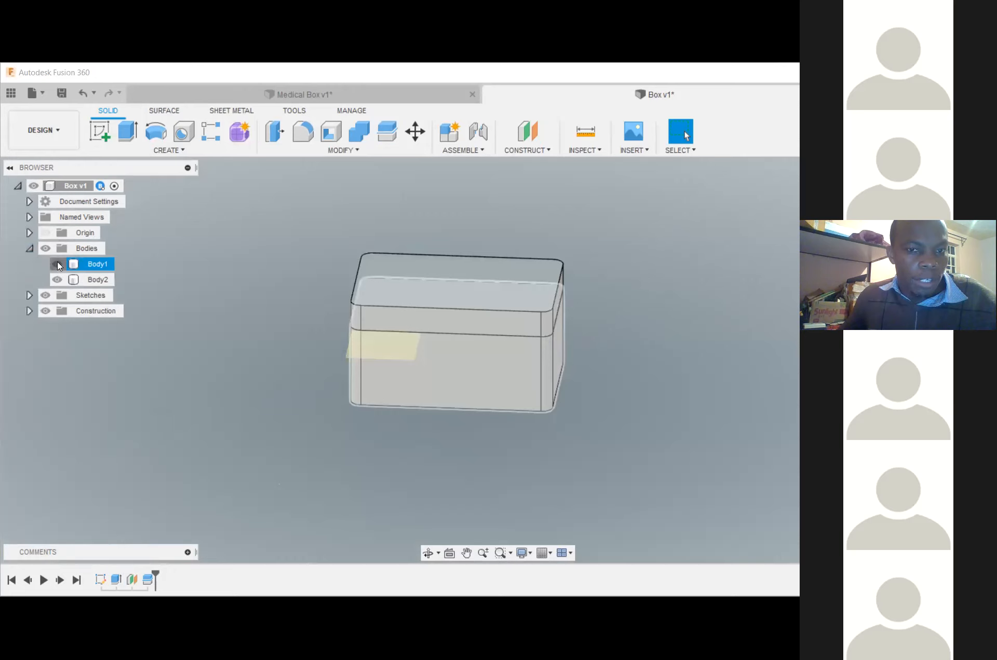
- Rename the lower body Bottom and the upper body Top
left_click(57, 264)
left_click(57, 264)
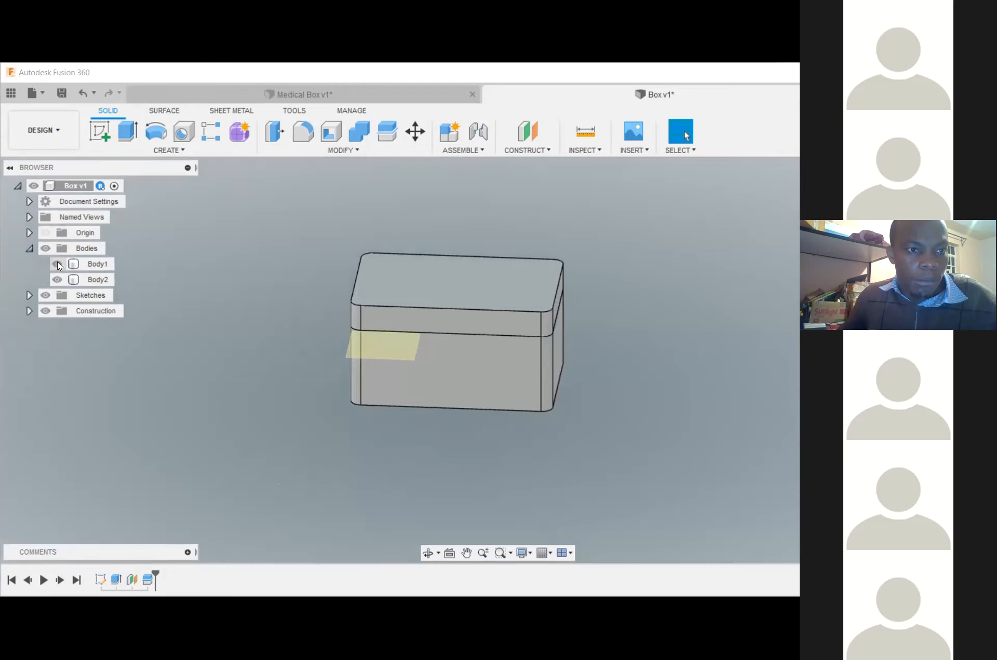
double_click(86, 264)
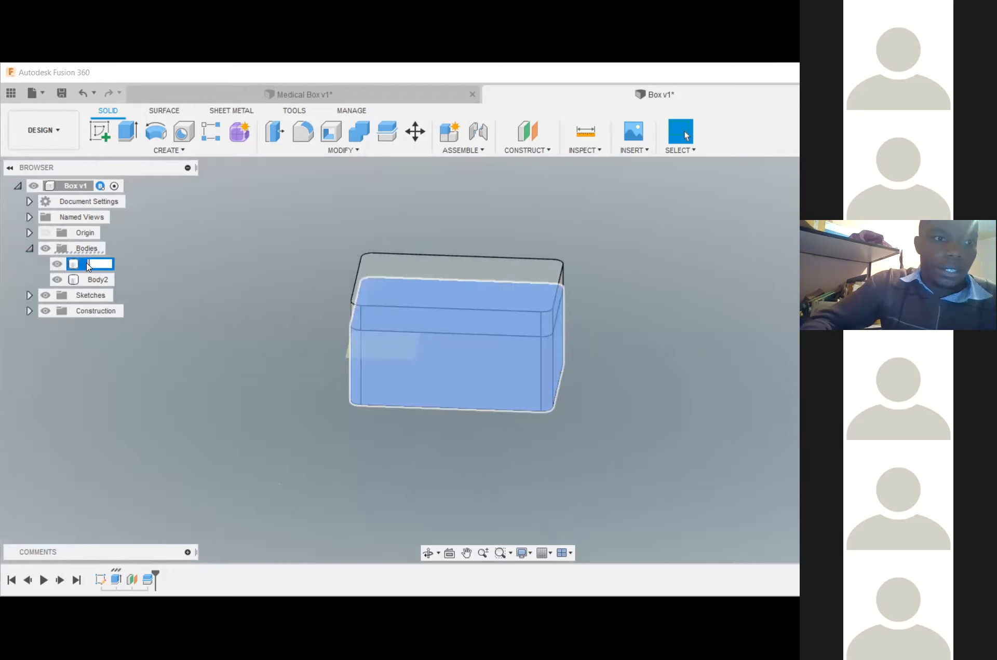
type("Bott")
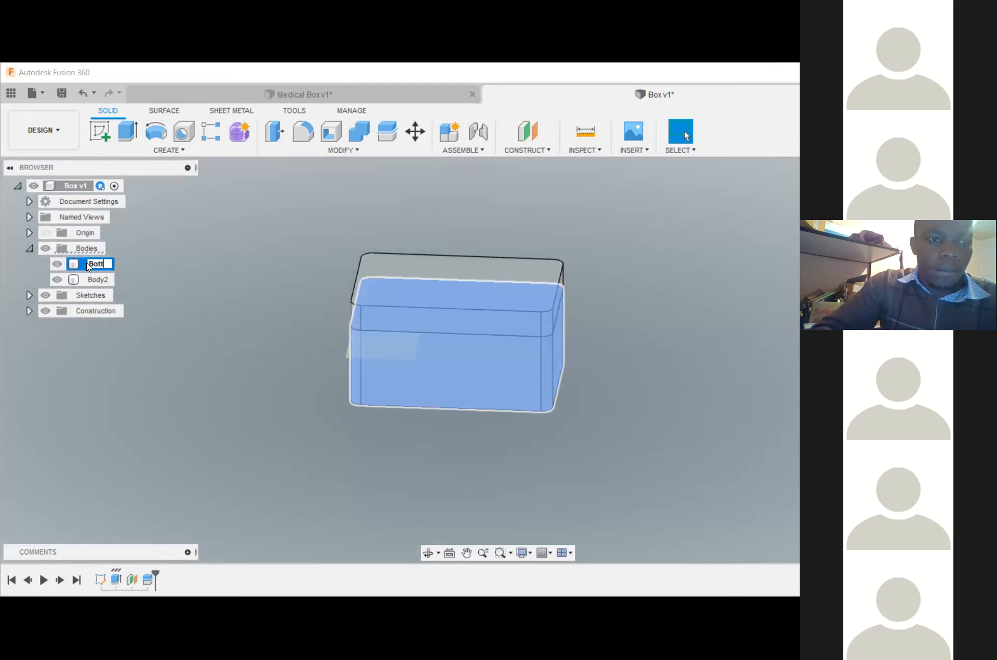
type("om")
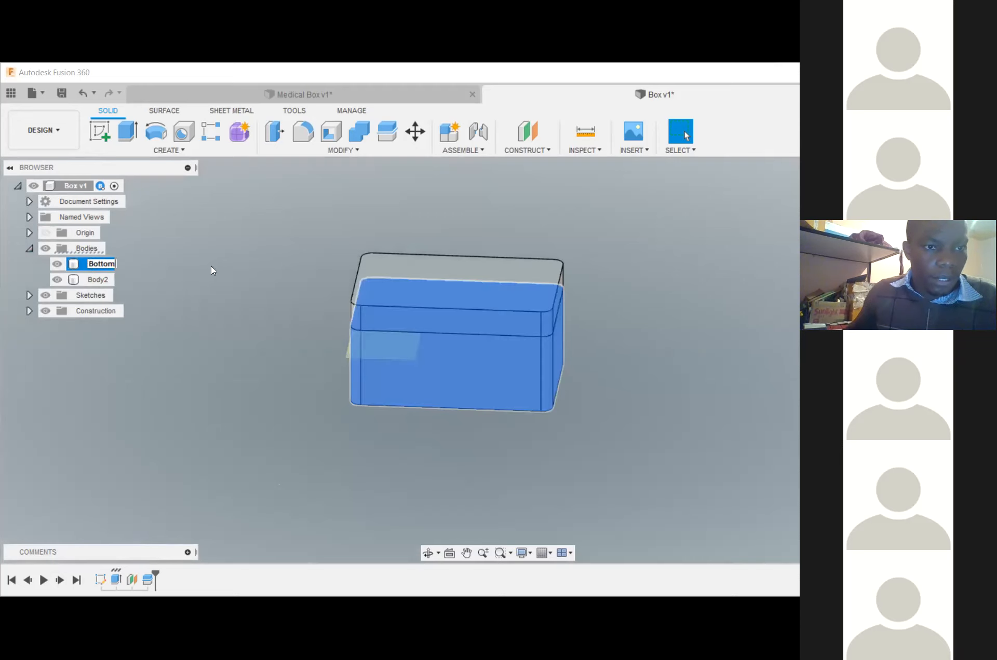
double_click(103, 286)
type("Top")
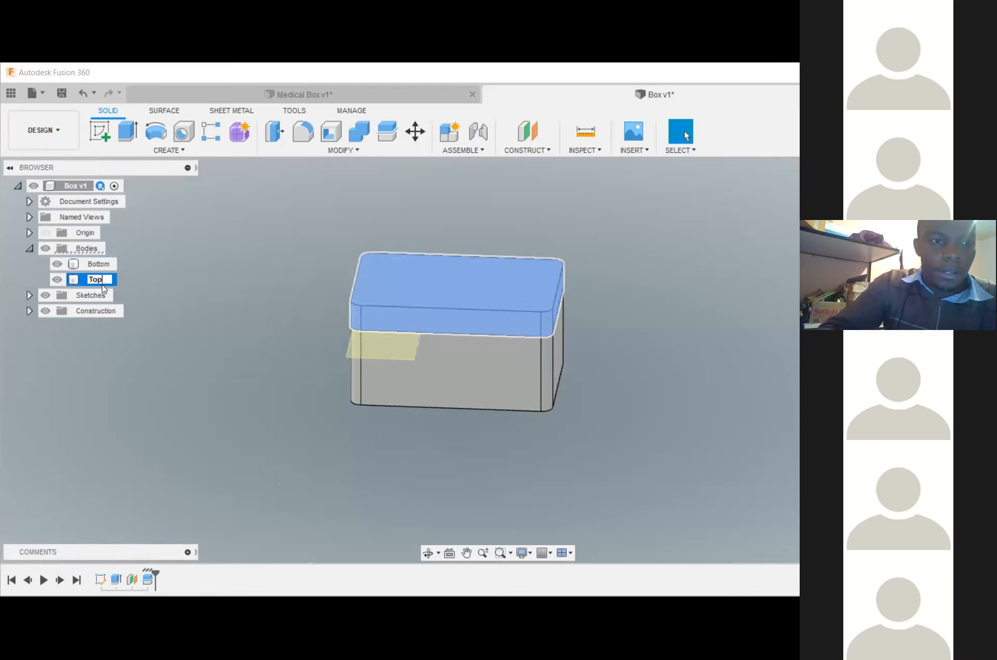
key("Return")
- Hide the Top body and the Construction folder, leaving only the Bottom body in view
left_click(58, 280)
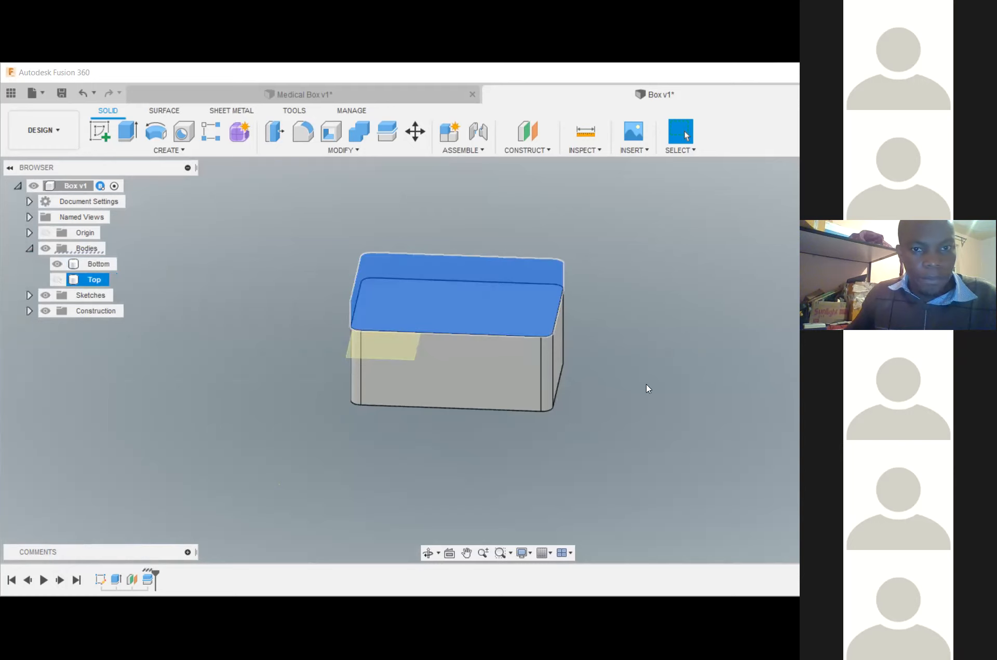
left_click(649, 360)
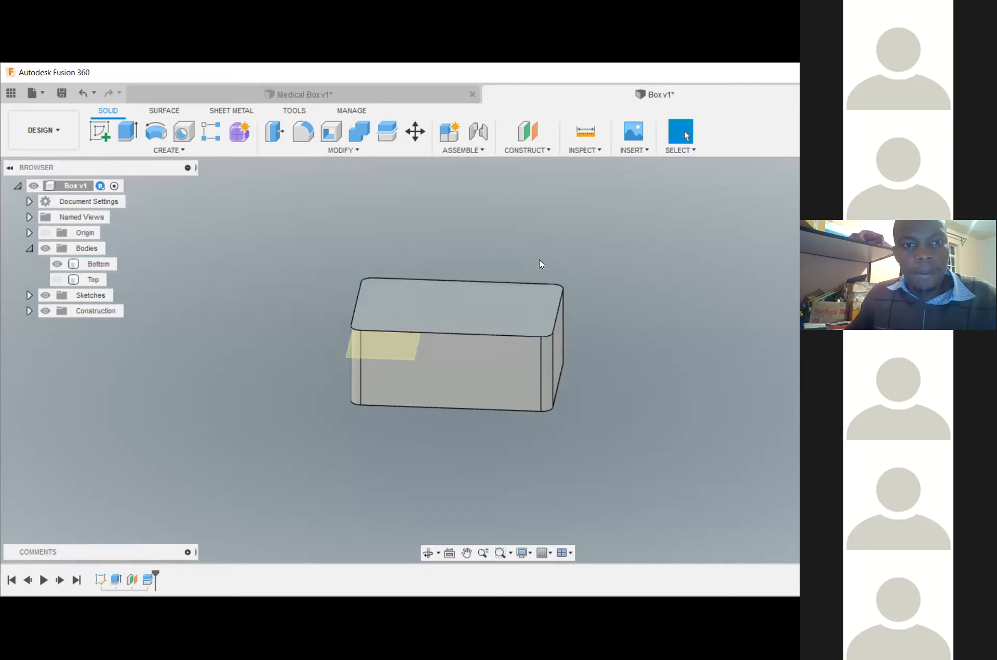
left_click(30, 311)
left_click(46, 311)
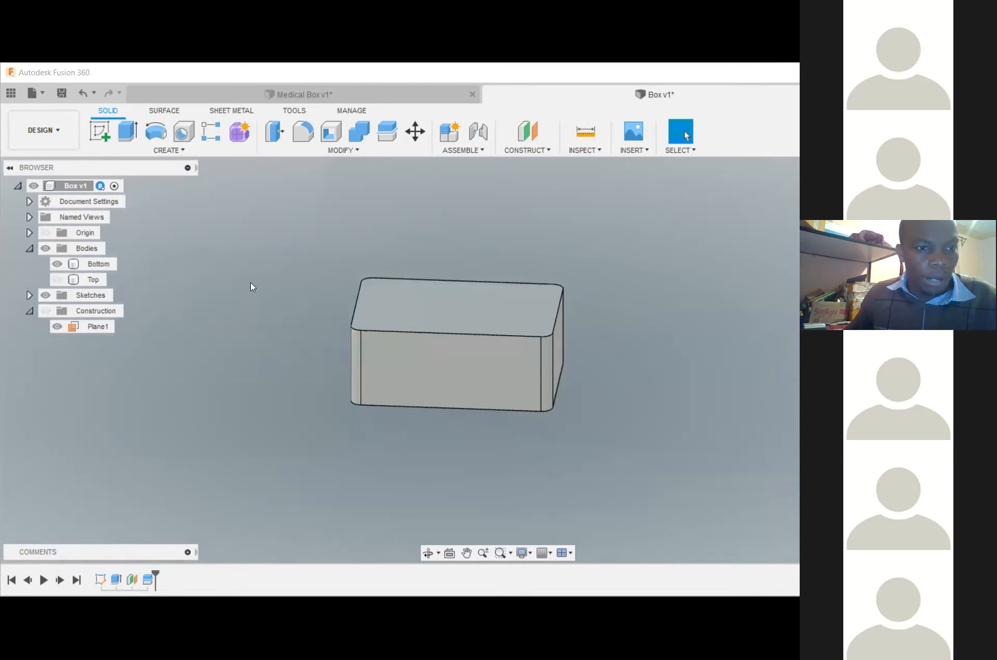
left_click(29, 311)
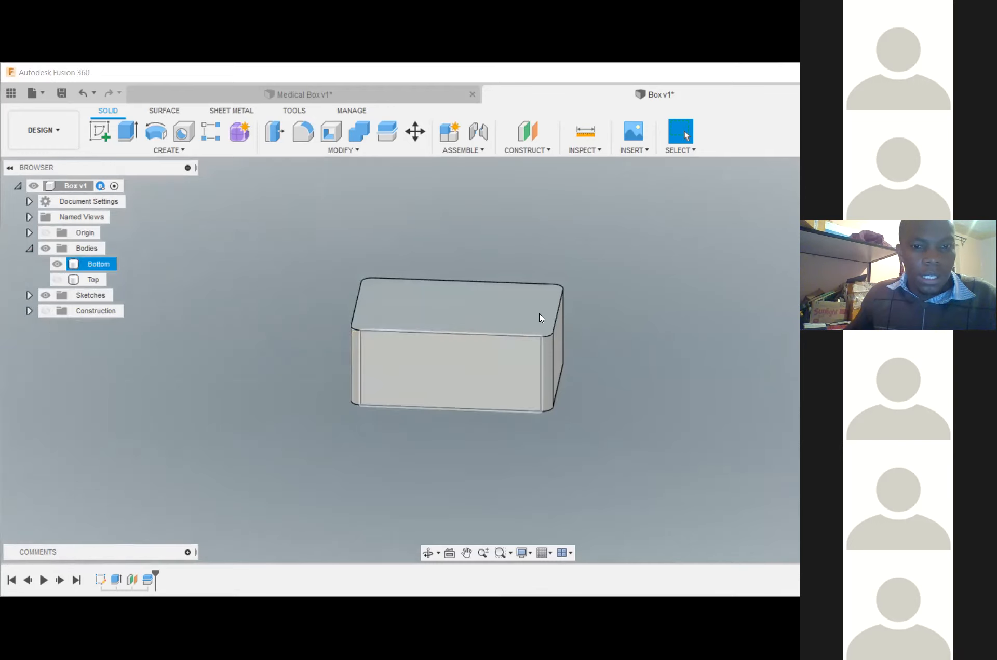
- Shell the Bottom body with a 2 mm wall thickness, removing its upper face
left_click(350, 150)
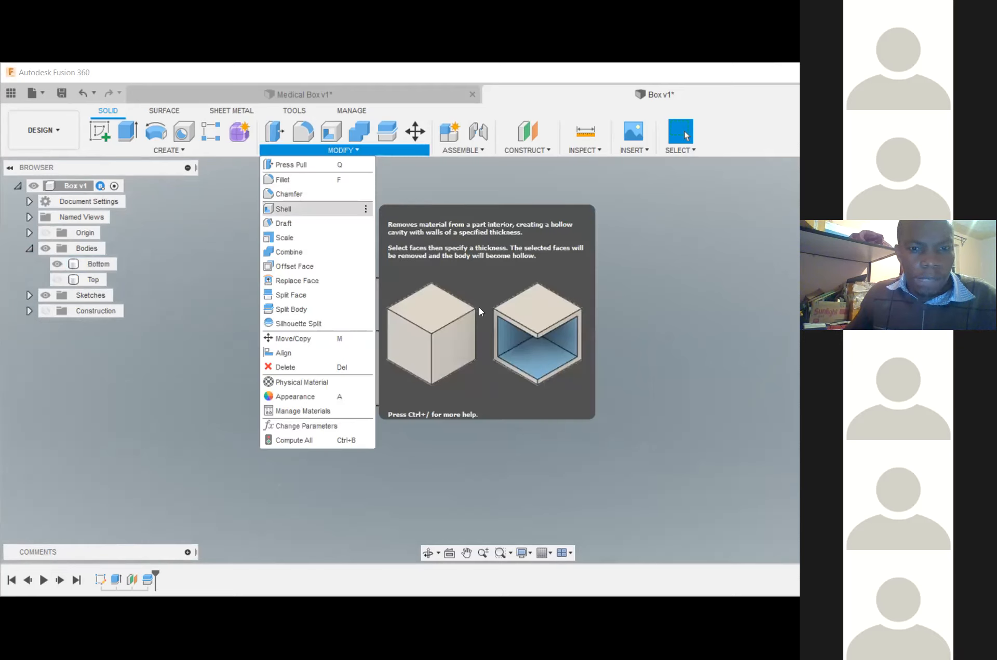
left_click(460, 305)
type("2")
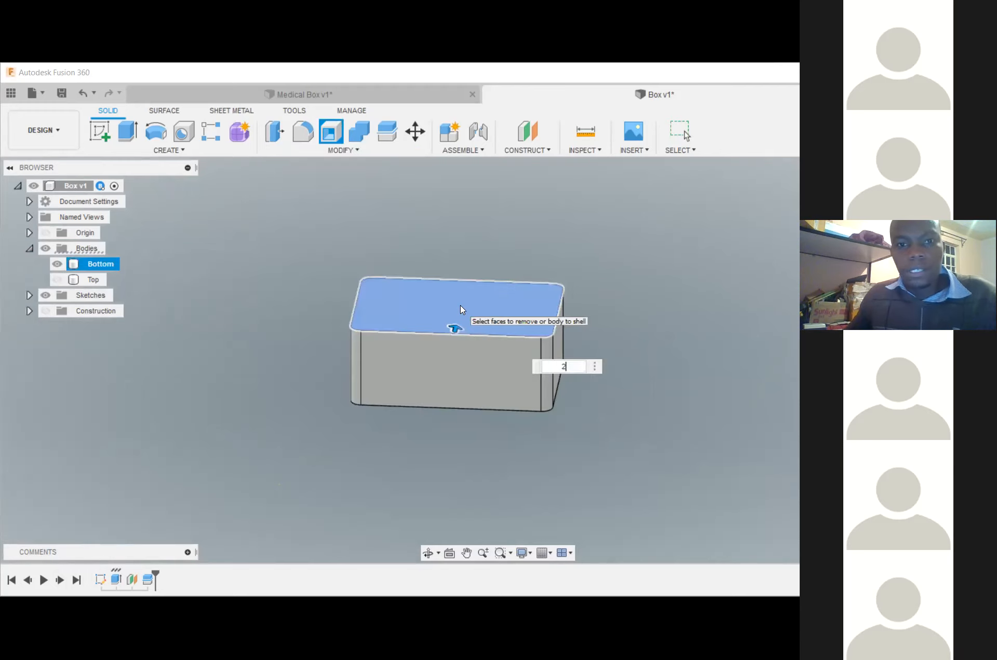
key("Return")
- Start a sketch on the cavity floor and draw a lengthwise line 71 mm long midway between the long walls, joining the short inner walls
middle_click_drag(460, 239, 445, 286, "shift")
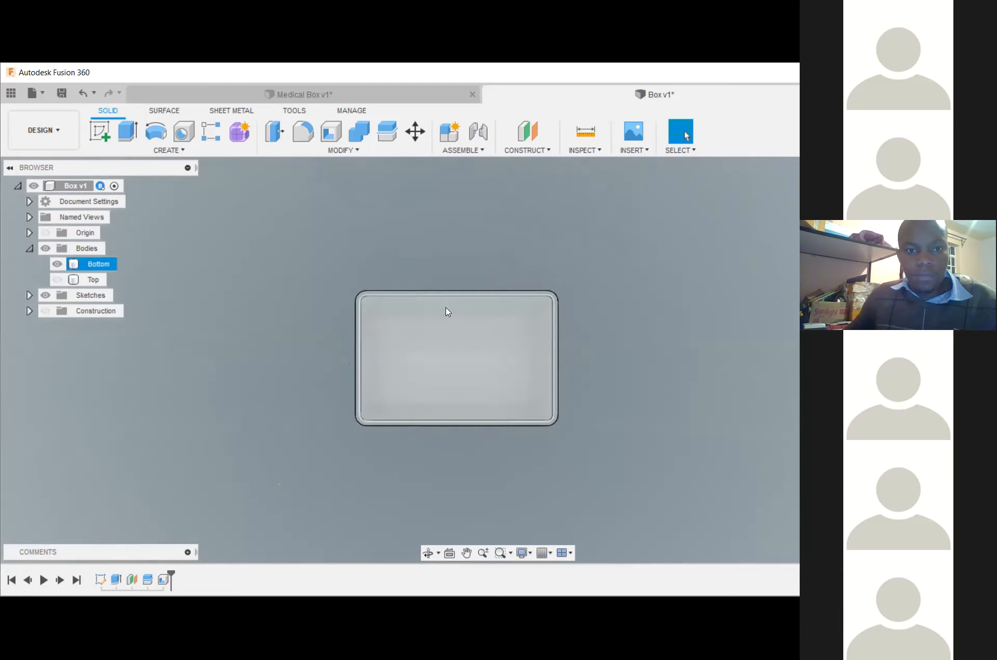
left_click(108, 137)
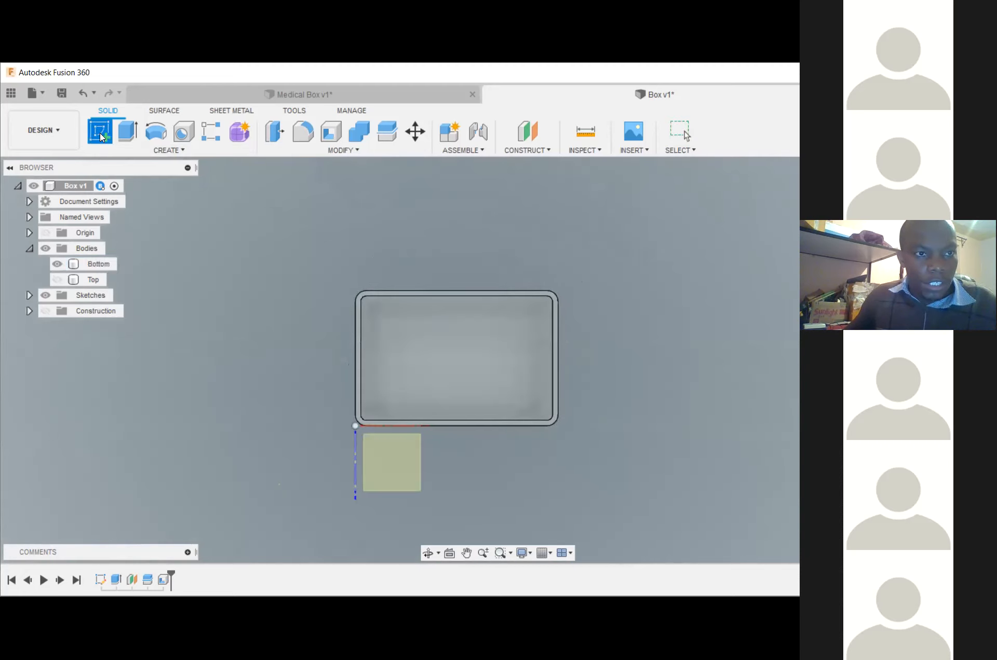
left_click(444, 358)
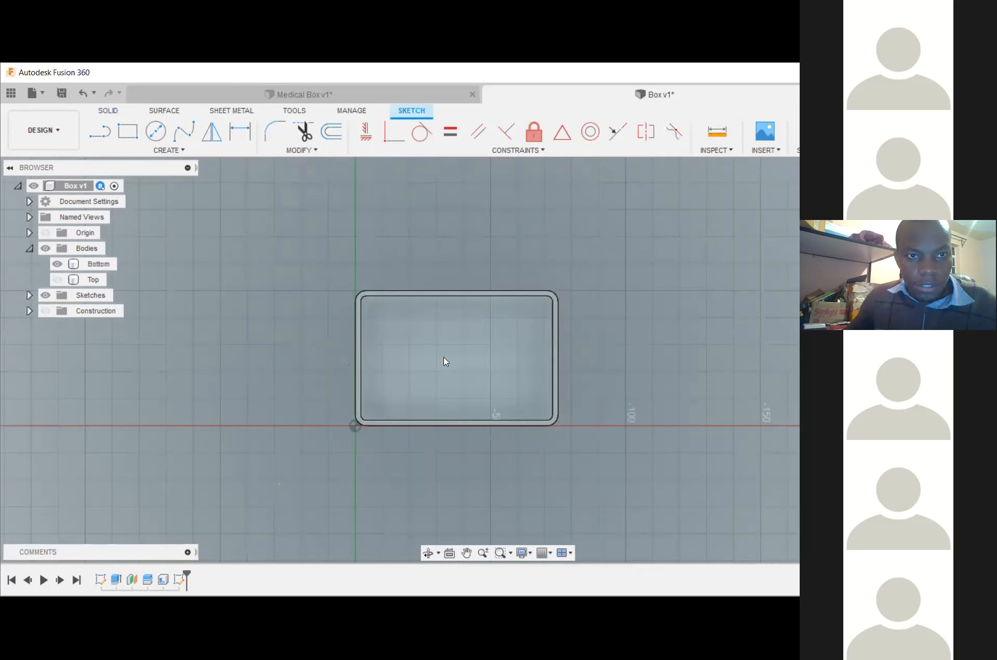
left_click(103, 137)
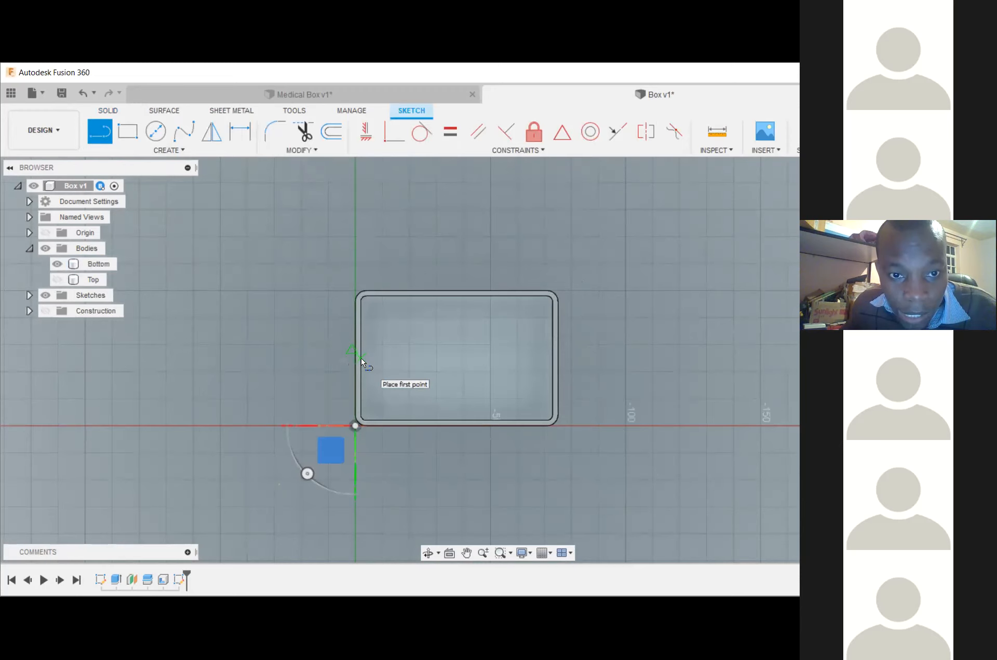
left_click(551, 357)
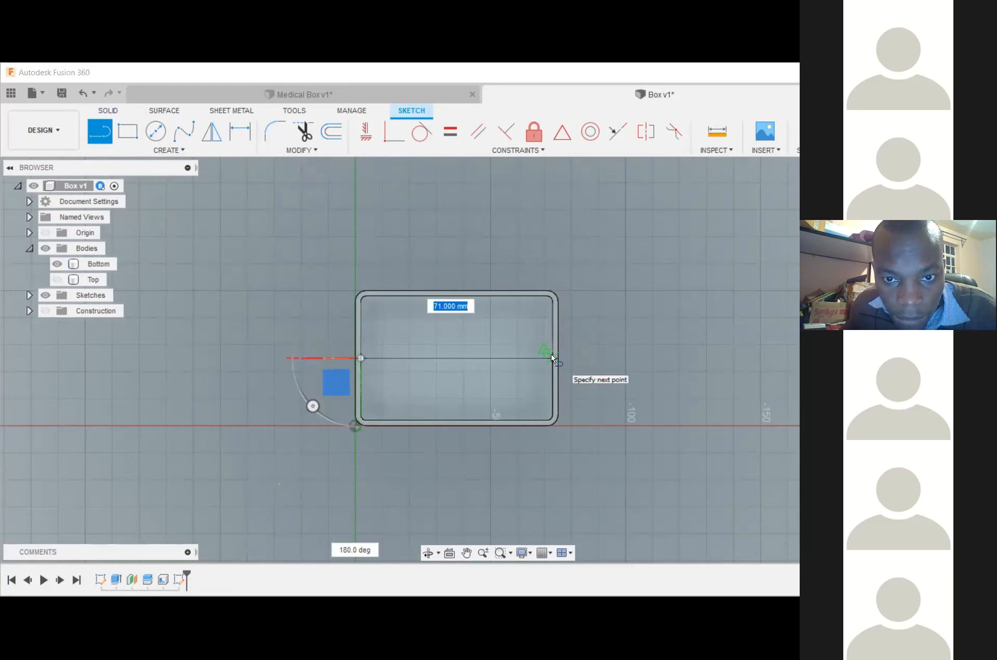
double_click(560, 365)
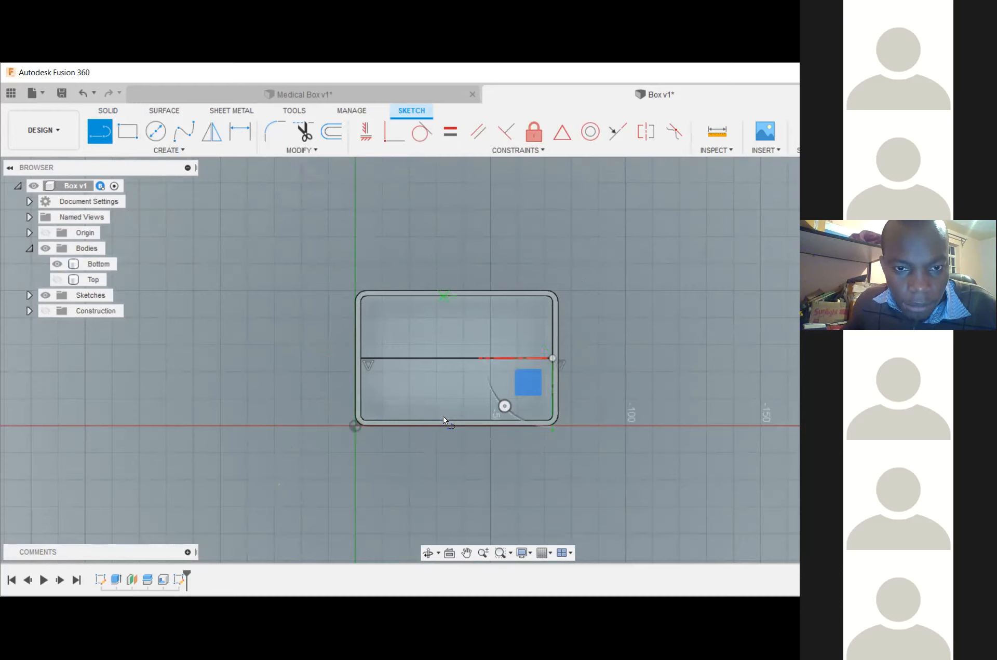
- Draw two parallel lines across the cavity between the long inner walls, crossing the lengthwise line, and finish the sketch
key("Escape")
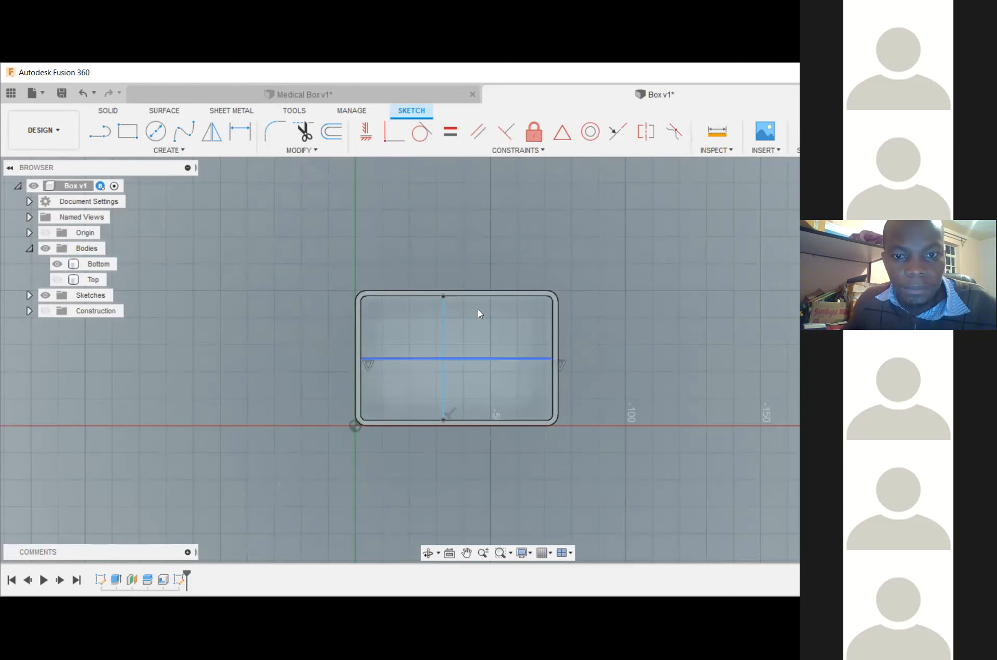
key("l")
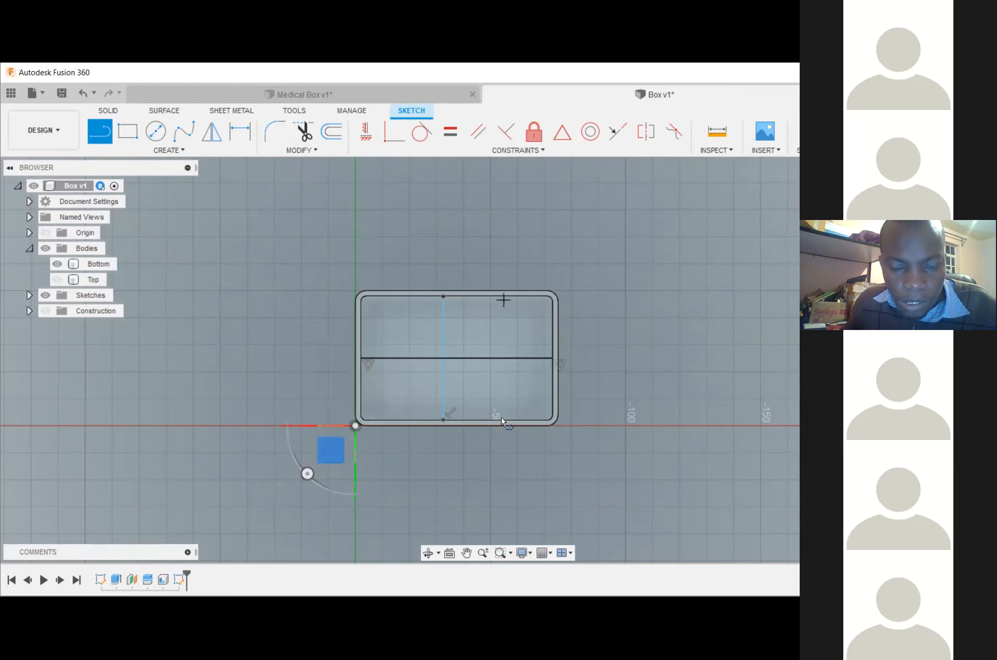
key("Escape")
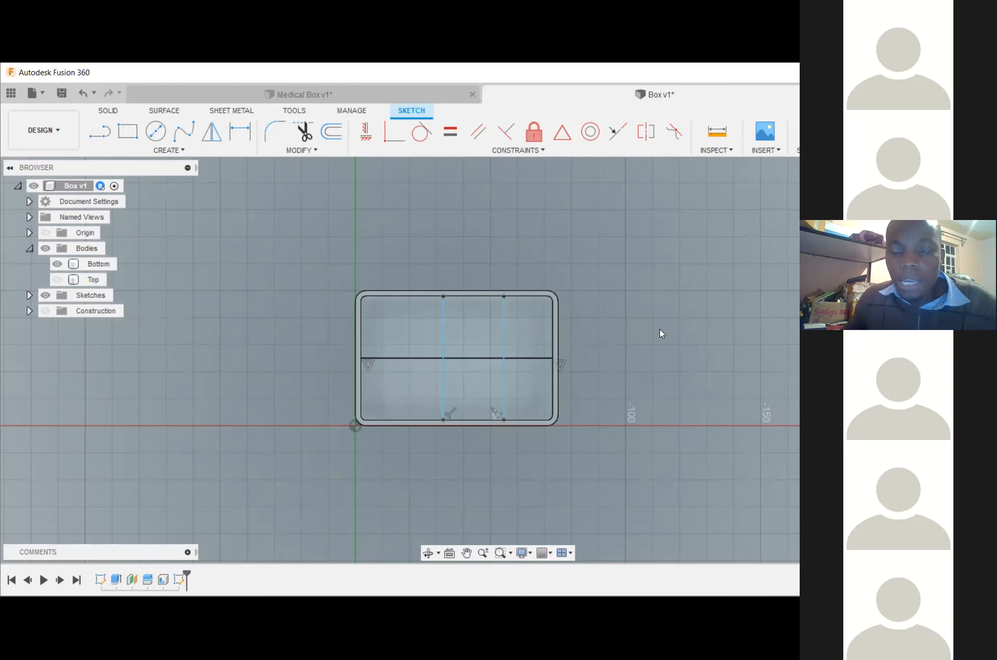
middle_click_drag(496, 358, 504, 387, "shift")
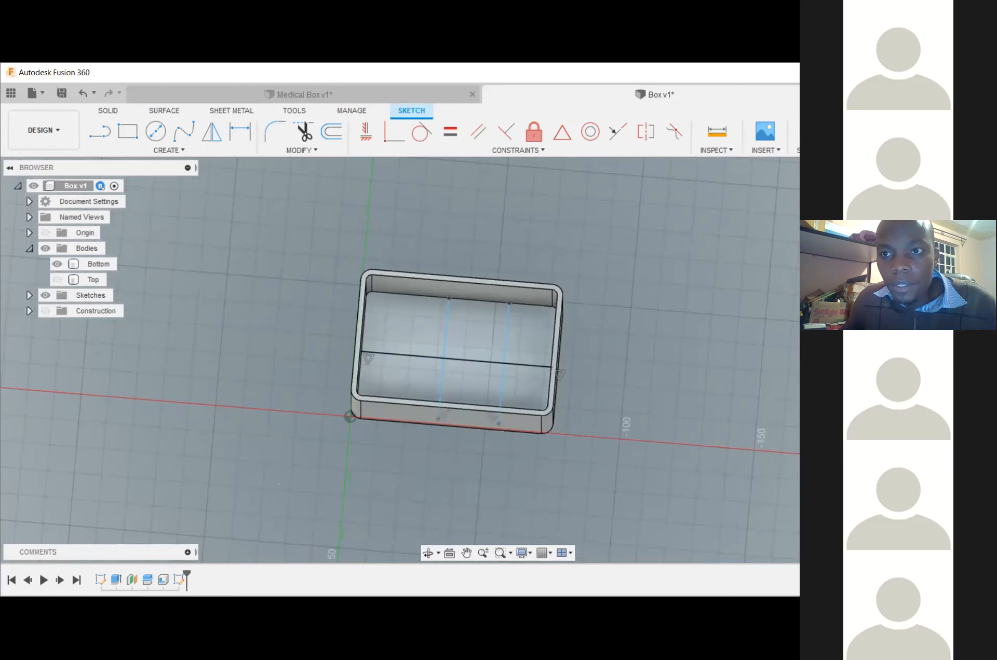
left_click(859, 132)
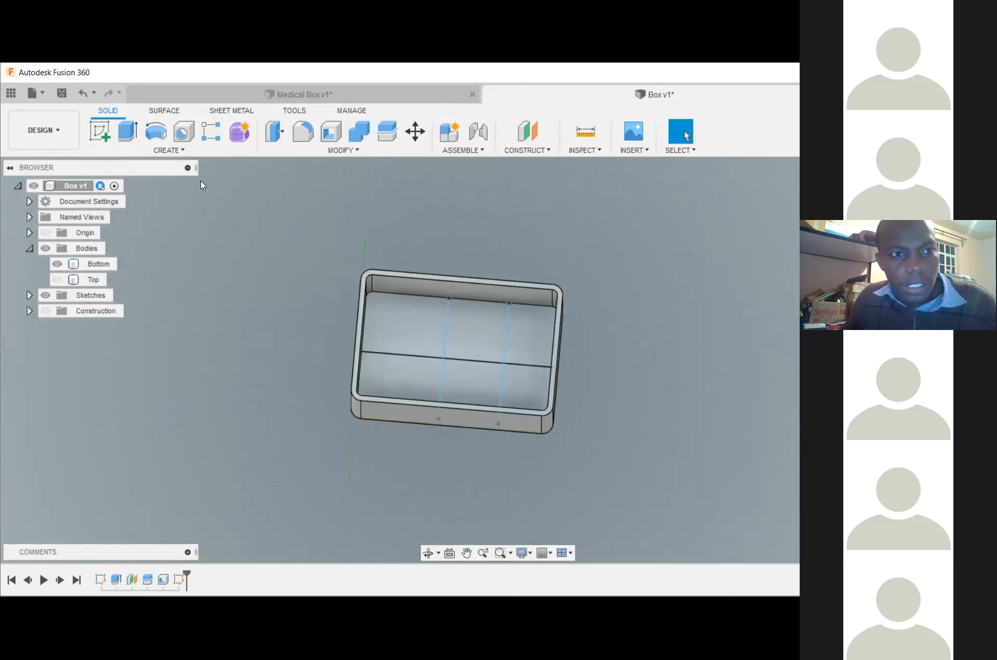
- Create a Web from all three sketch lines with a thickness of 2 mm to form the compartment dividers
left_click(182, 151)
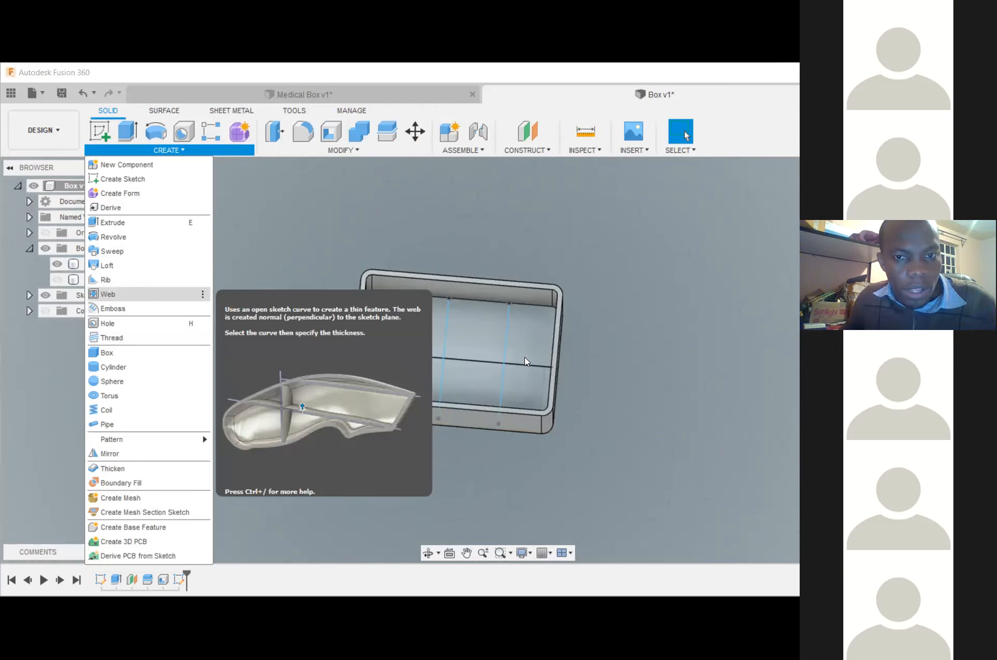
left_click(499, 345)
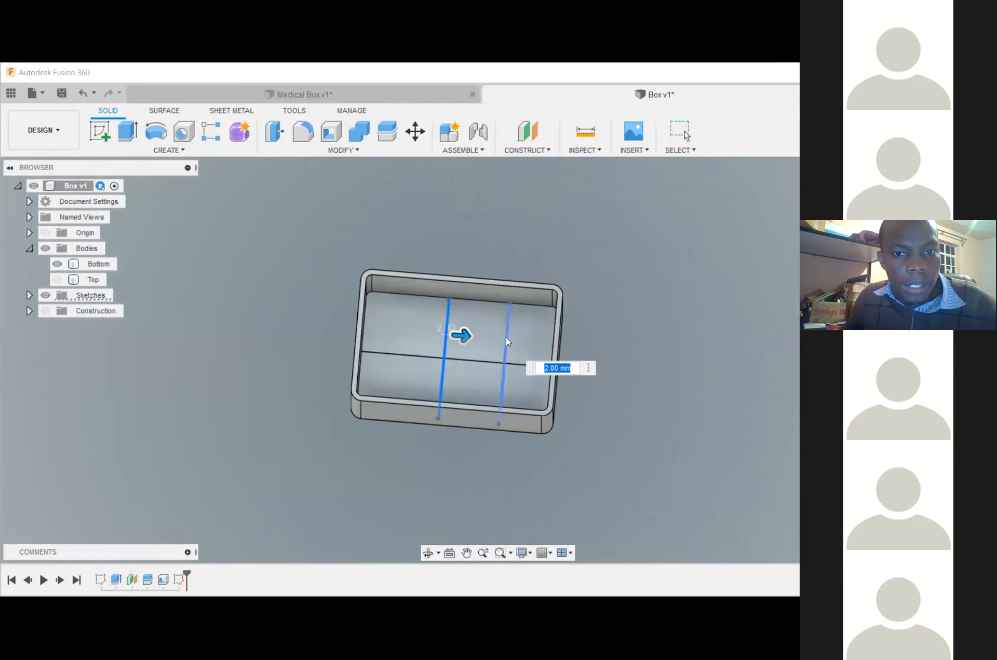
left_click(463, 360)
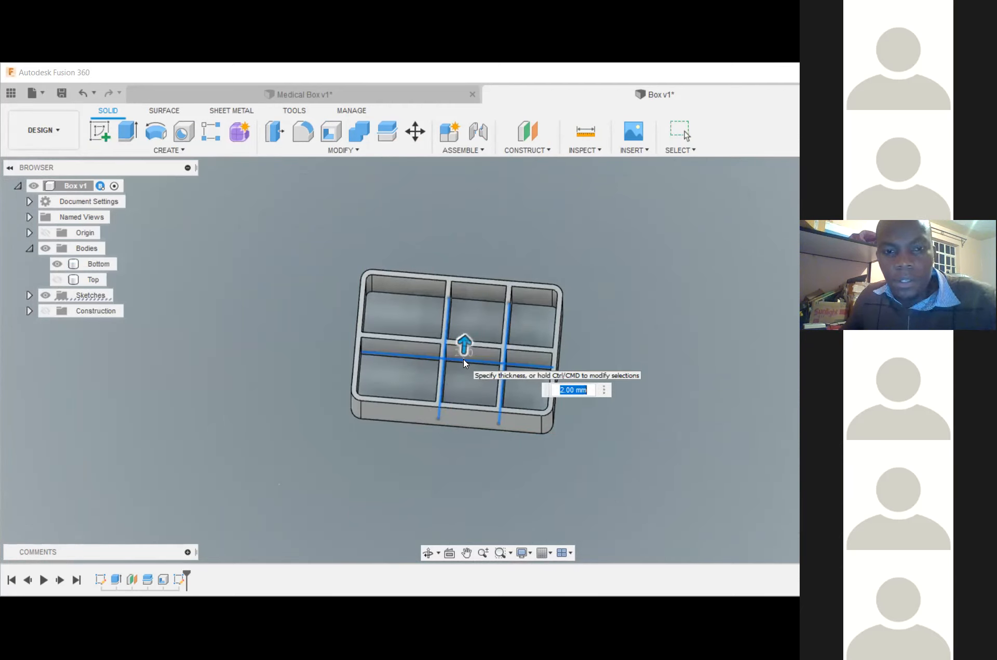
left_click_drag(463, 342, 463, 323)
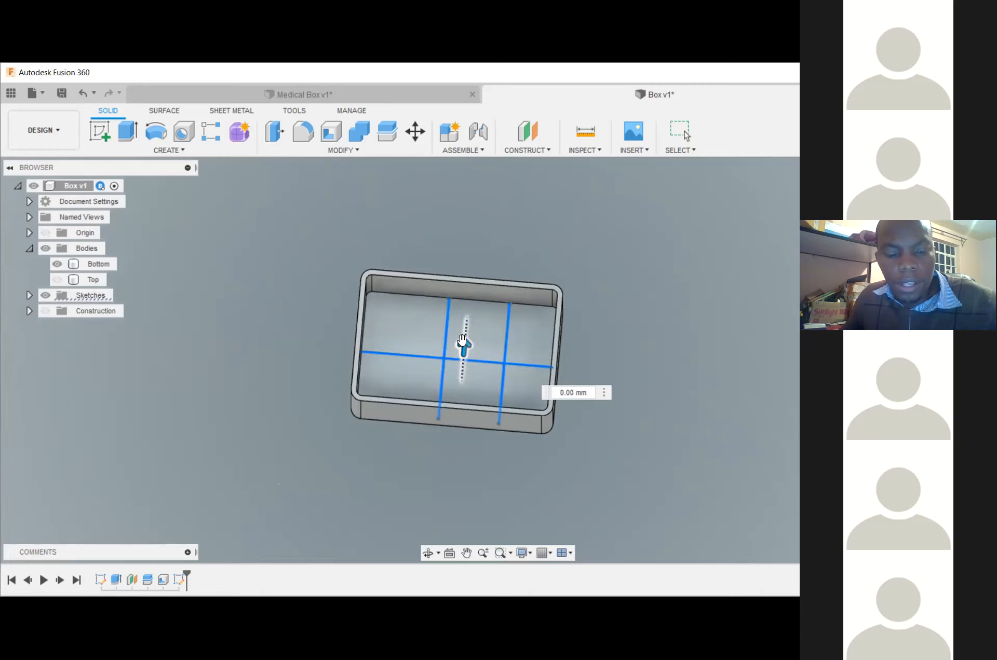
key("Tab")
type("2")
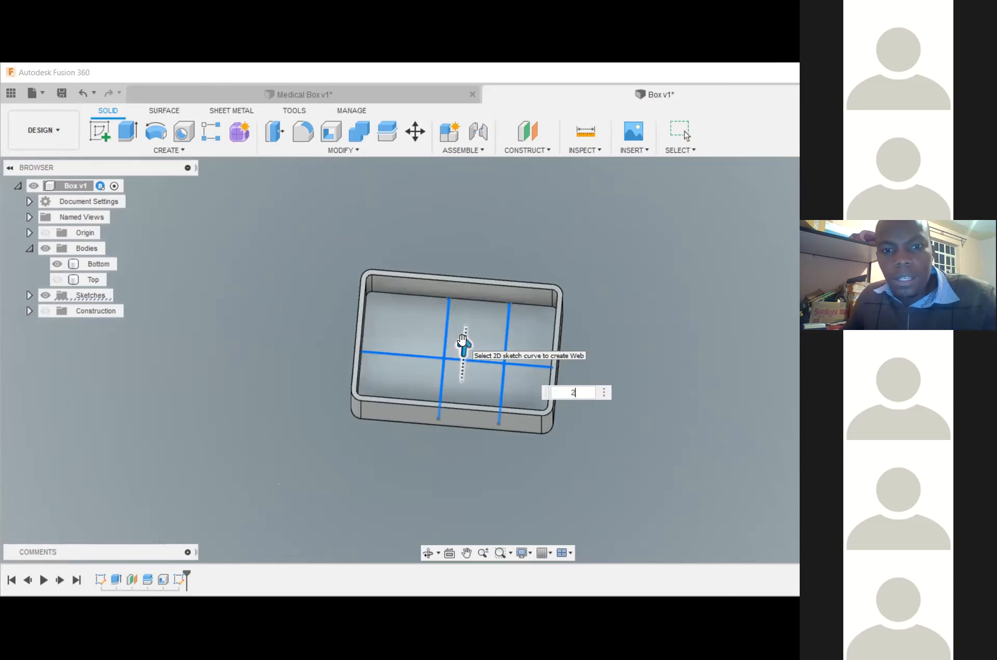
key("Return")
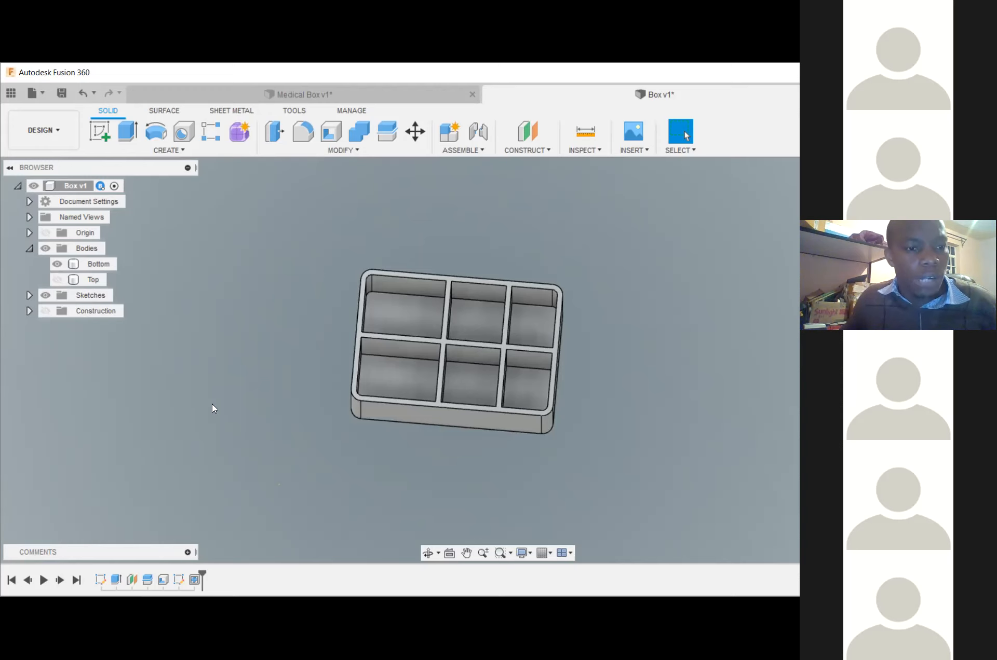
- Make the Construction folder and its offset plane visible again
left_click(26, 312)
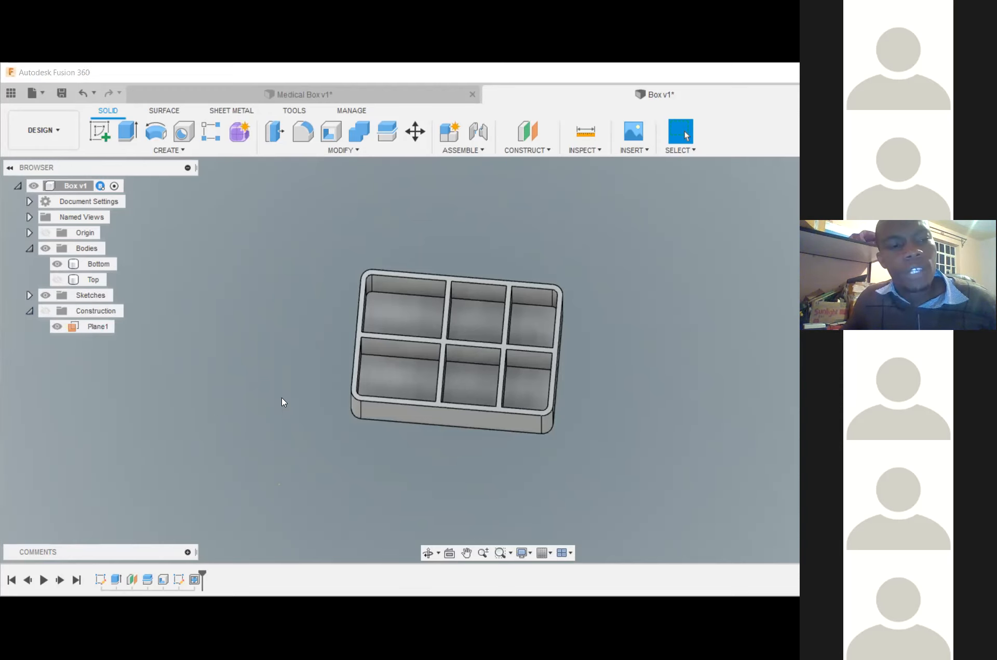
left_click(56, 328)
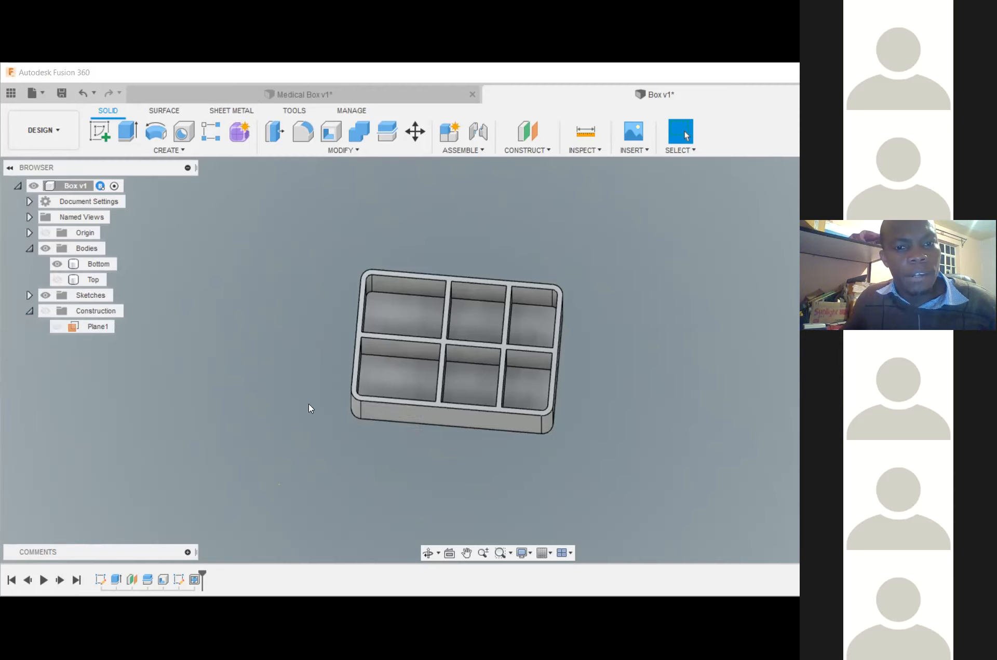
left_click(58, 327)
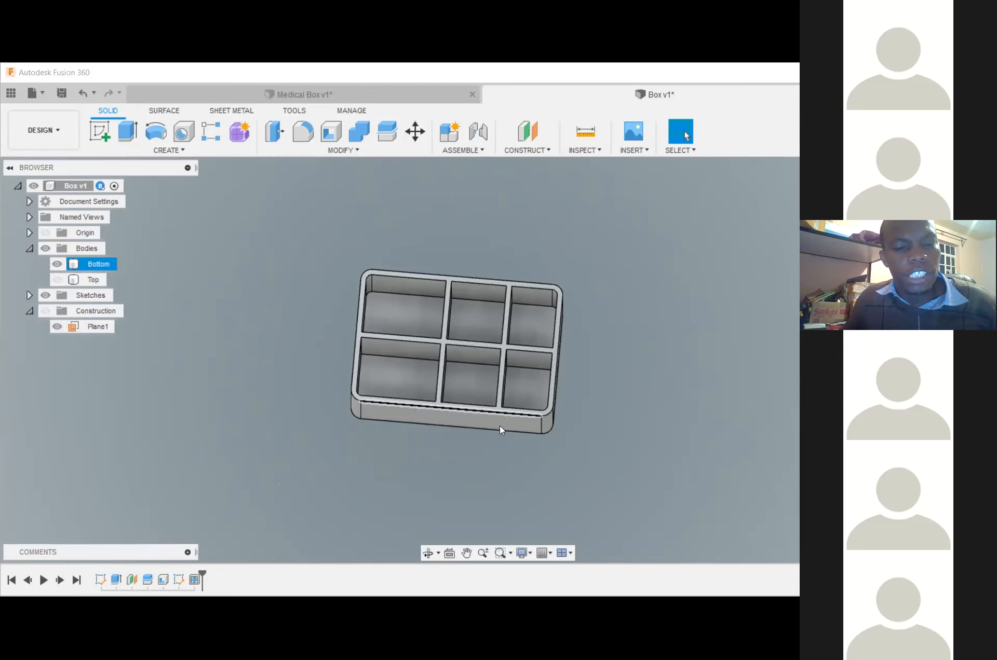
middle_click_drag(279, 535, 279, 473, "shift")
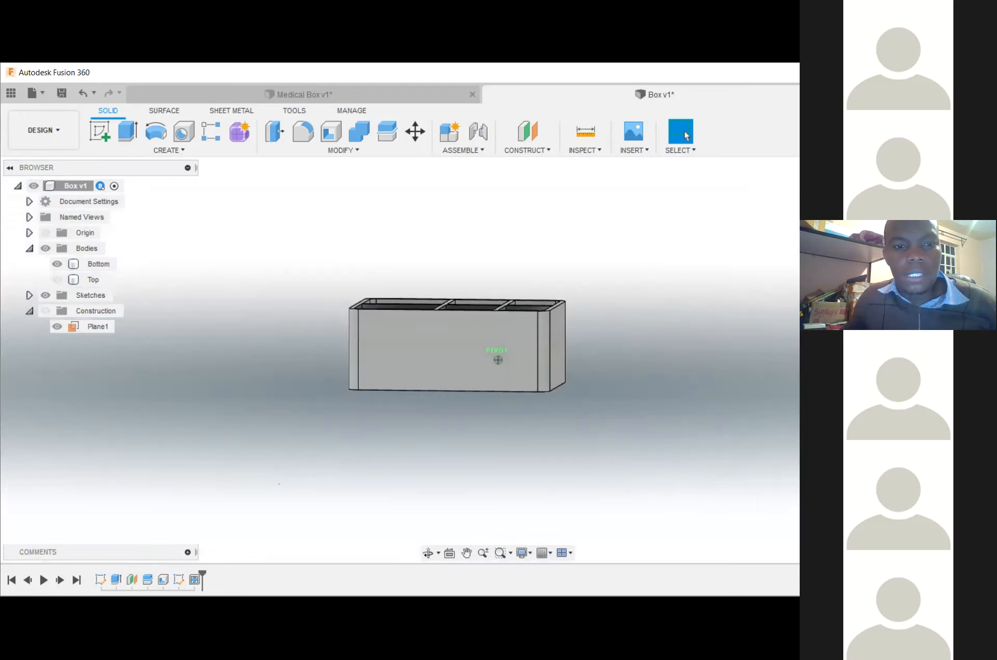
left_click(55, 326)
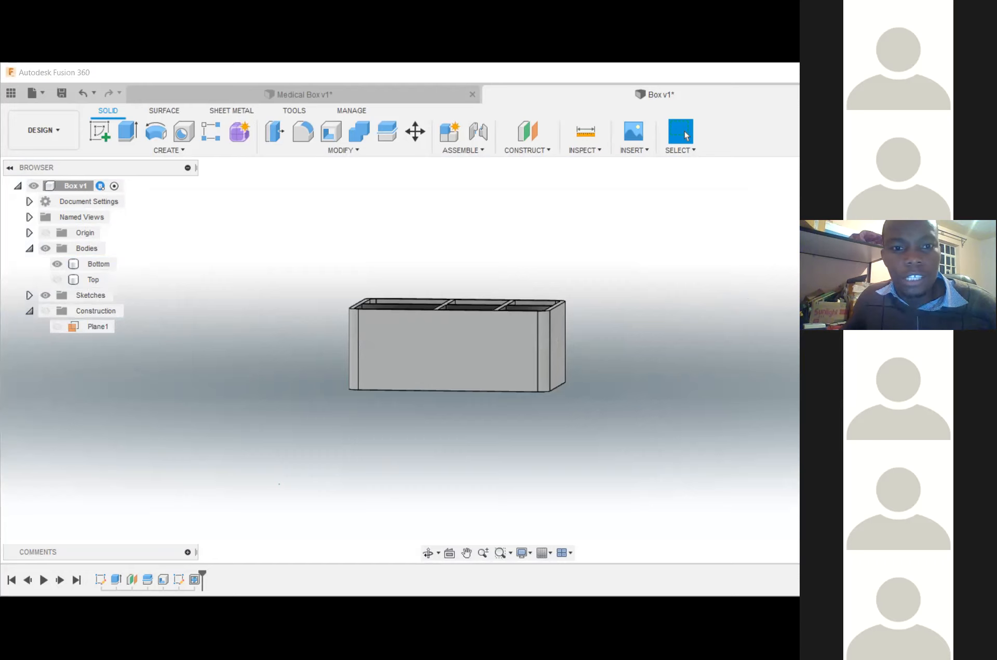
middle_click_drag(186, 338, 190, 398, "shift")
left_click(39, 306)
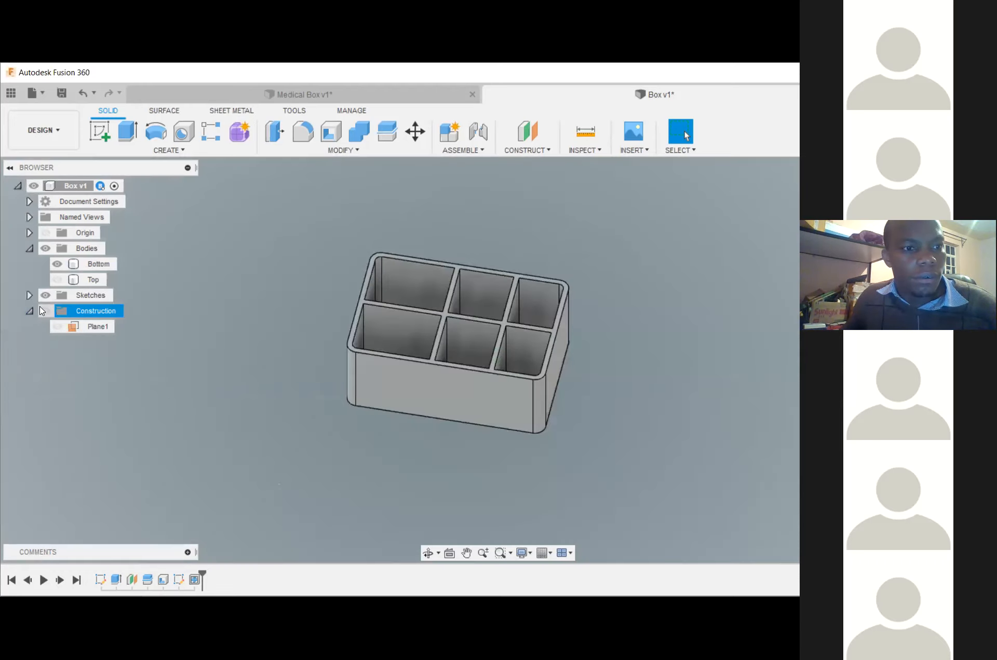
left_click(42, 308)
left_click(53, 326)
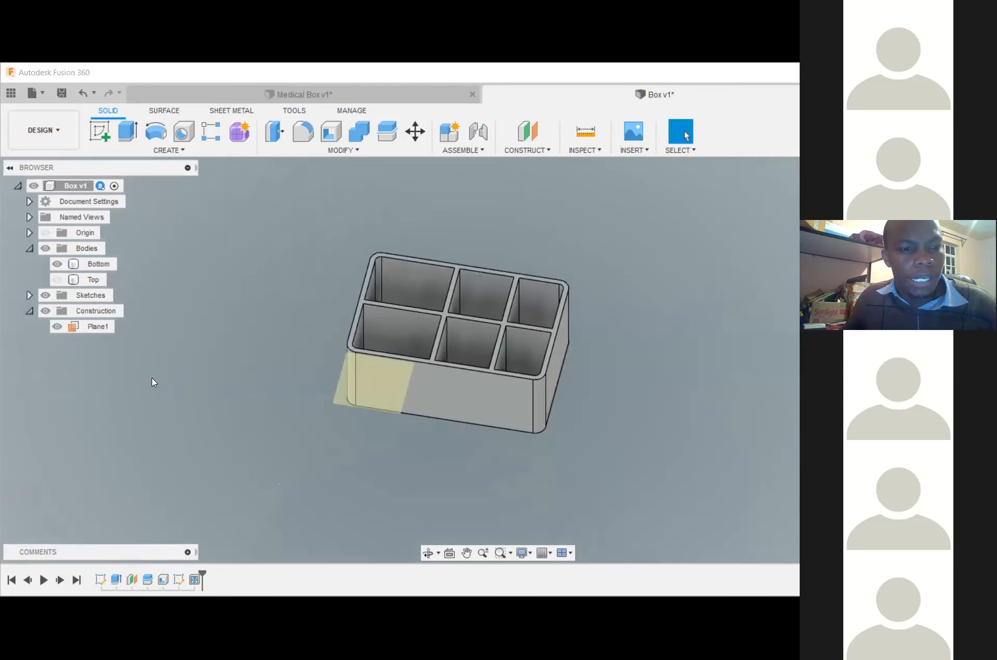
- Hide the existing offset plane in the Construction folder
left_click(65, 327)
left_click(56, 327)
left_click(450, 371)
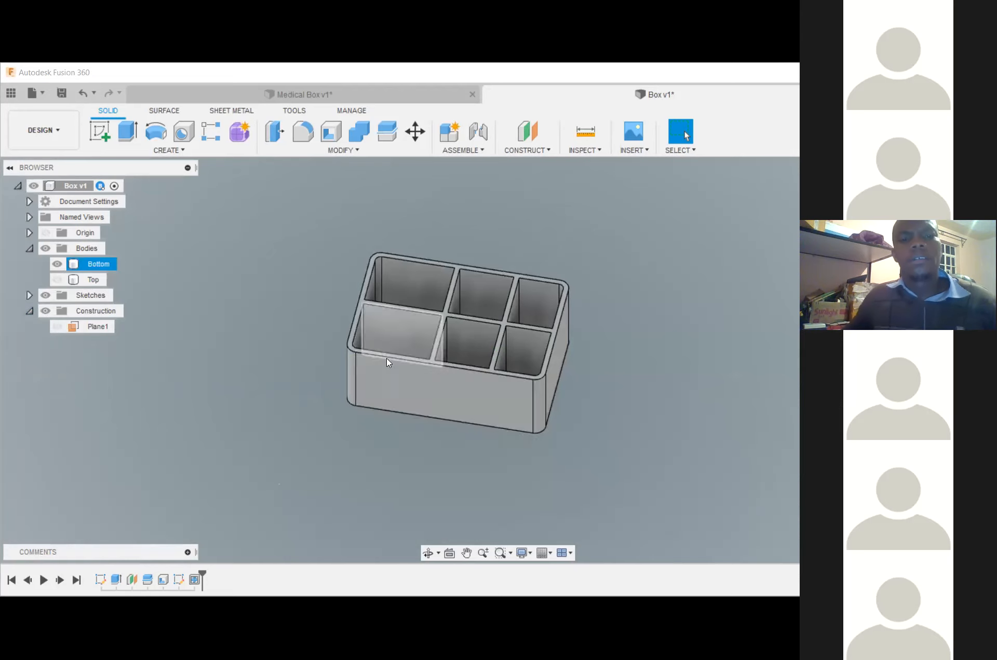
scroll(389, 361, "down", 2)
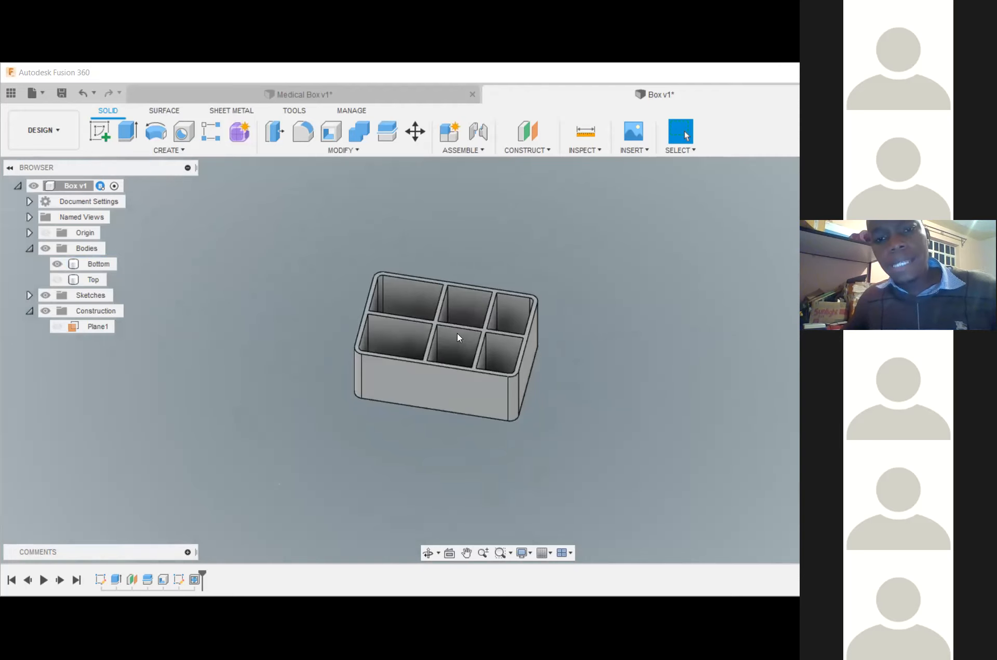
- Show the Top body and hide the Bottom body to isolate the lid
left_click(57, 279)
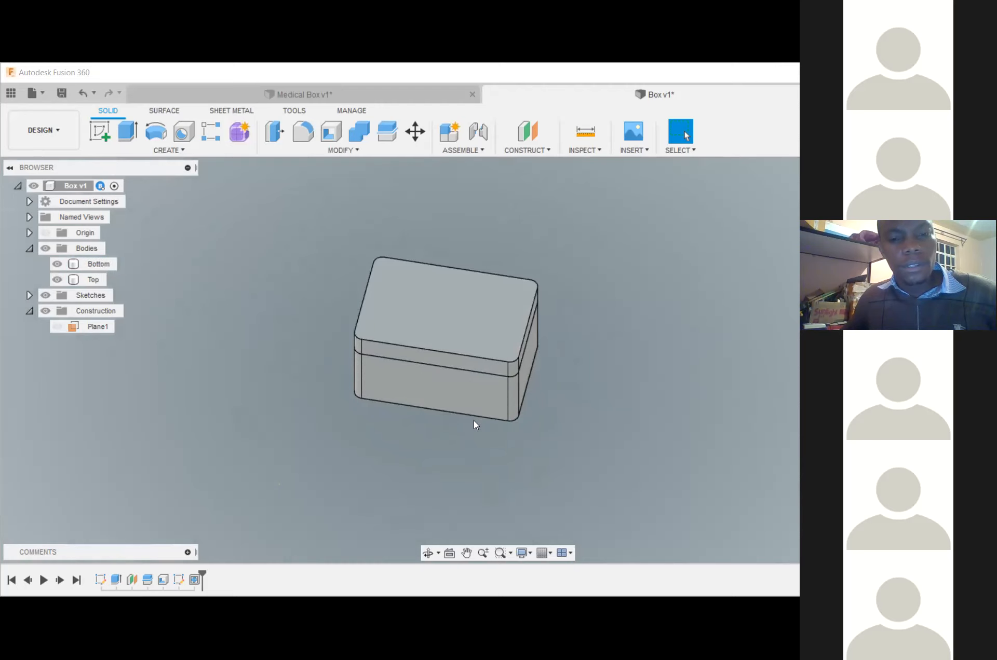
scroll(473, 421, "up", 2)
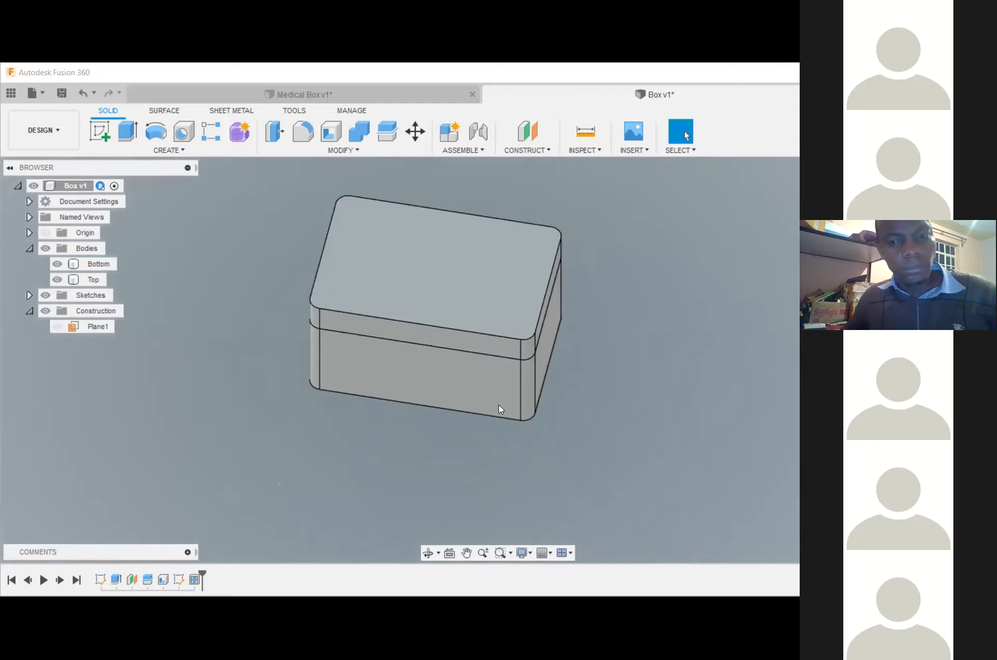
left_click(59, 281)
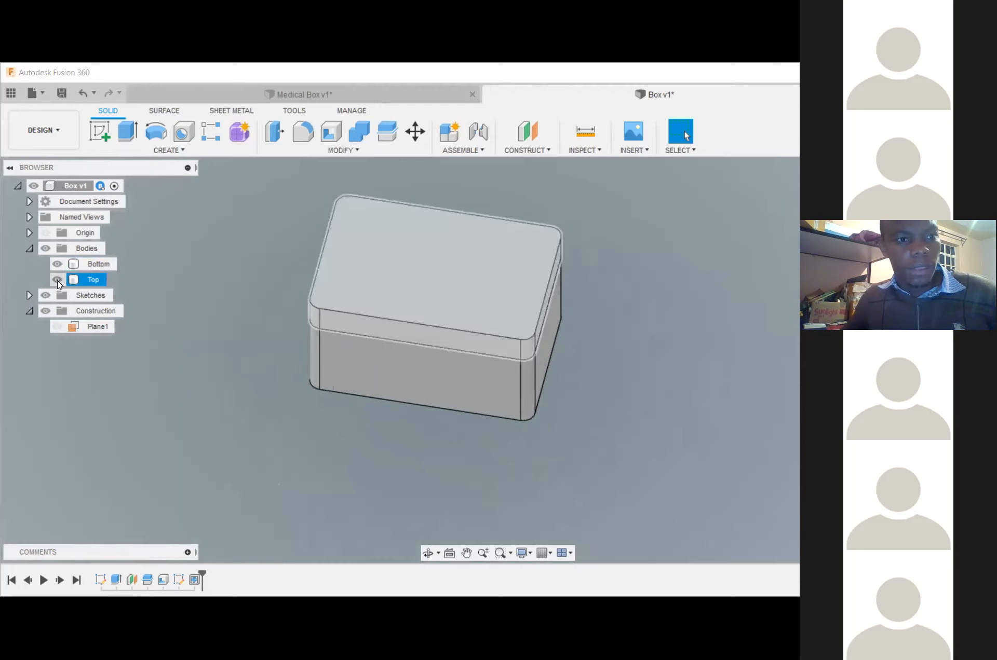
left_click(57, 265)
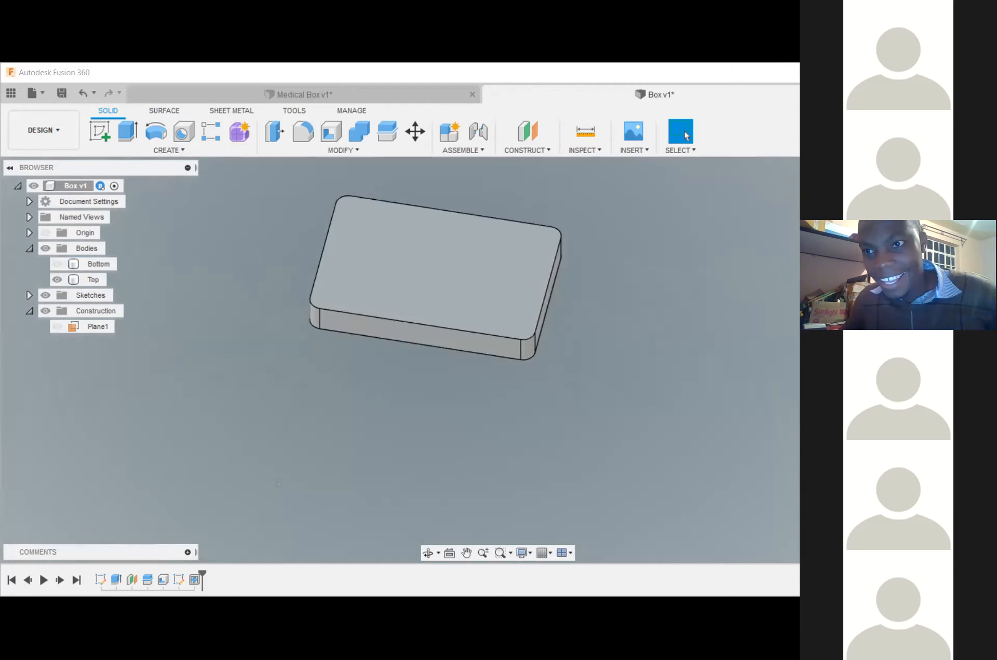
left_click_drag(903, 207, 904, 169)
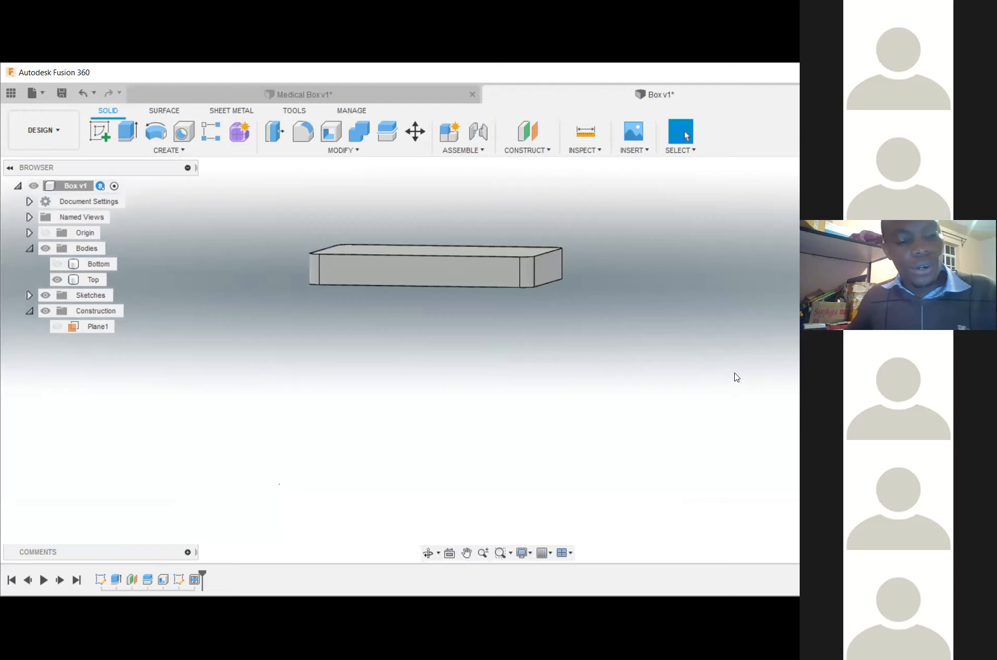
- Create a construction plane offset 35 mm upward from the horizontal origin plane, cutting through the lid's thickness
left_click(545, 150)
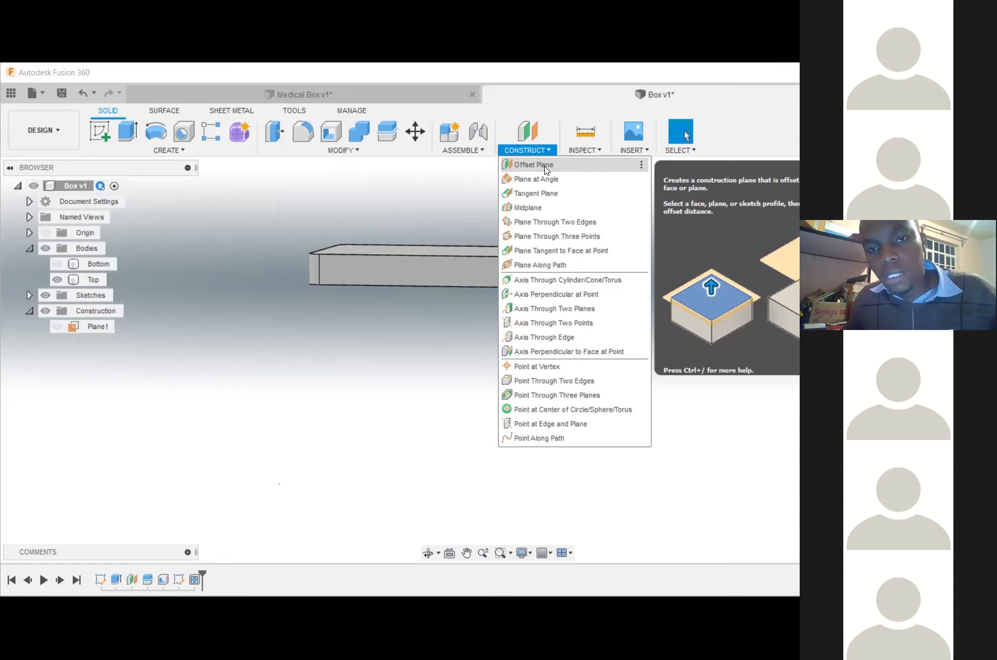
left_click(545, 166)
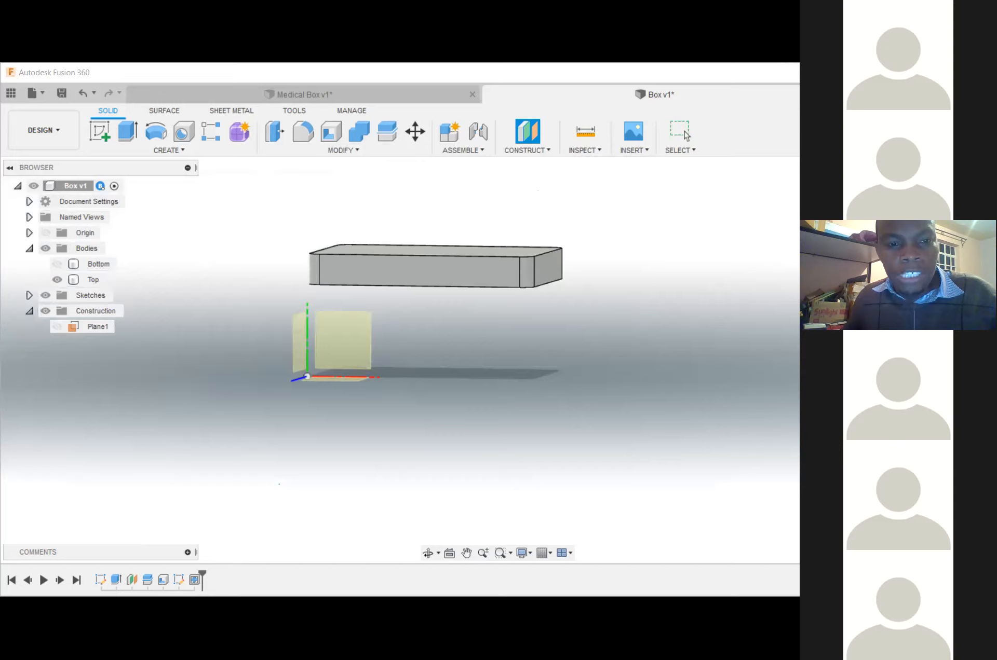
middle_click_drag(436, 332, 436, 385, "shift")
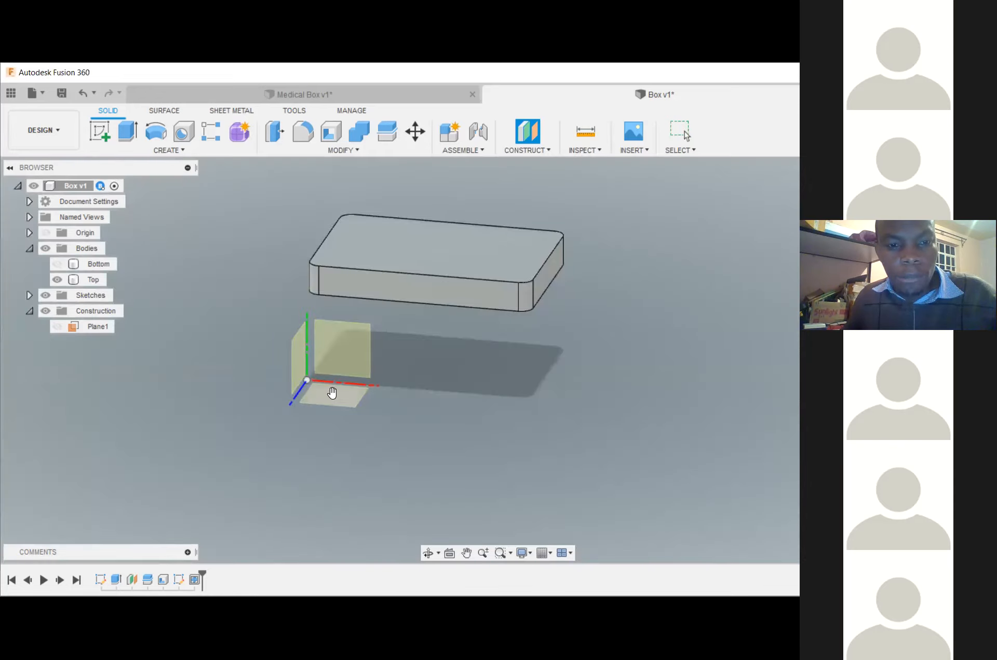
left_click_drag(321, 327, 323, 275)
mouse_move(498, 361)
middle_mouse_down("shift")
mouse_move(497, 296)
mouse_move(500, 359)
middle_mouse_up("shift")
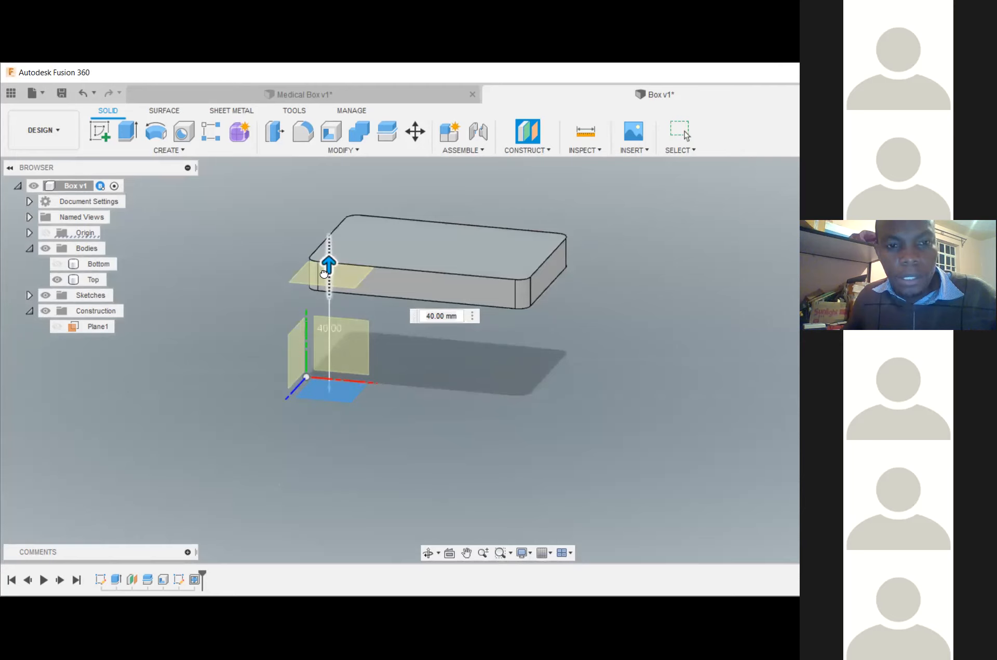
left_click_drag(323, 271, 326, 282)
mouse_move(498, 360)
middle_mouse_down("shift")
mouse_move(497, 293)
mouse_move(497, 343)
middle_mouse_up("shift")
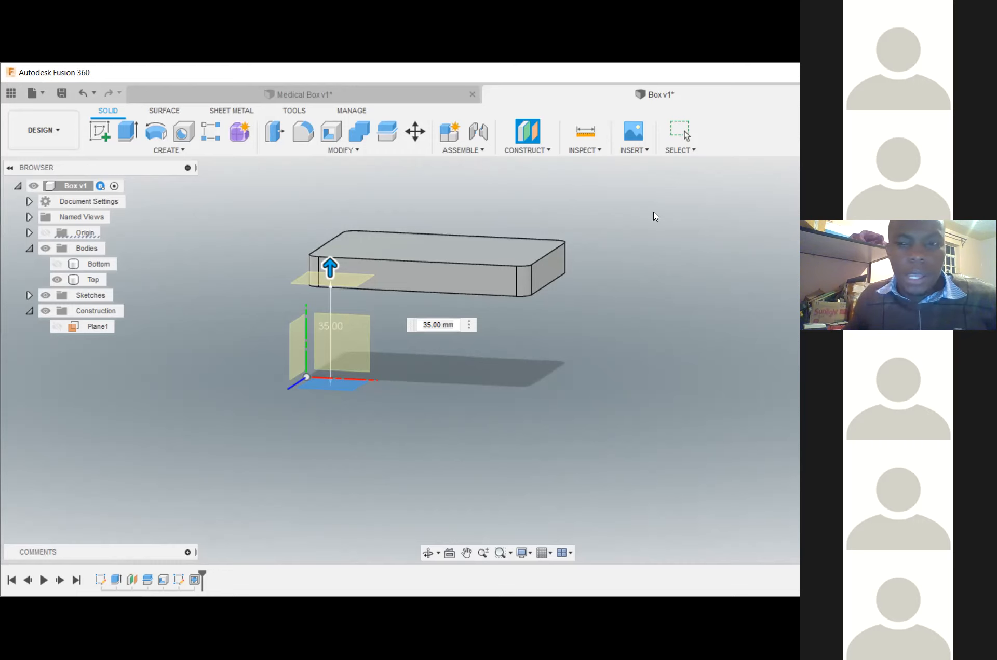
middle_click_drag(498, 360, 499, 374, "shift")
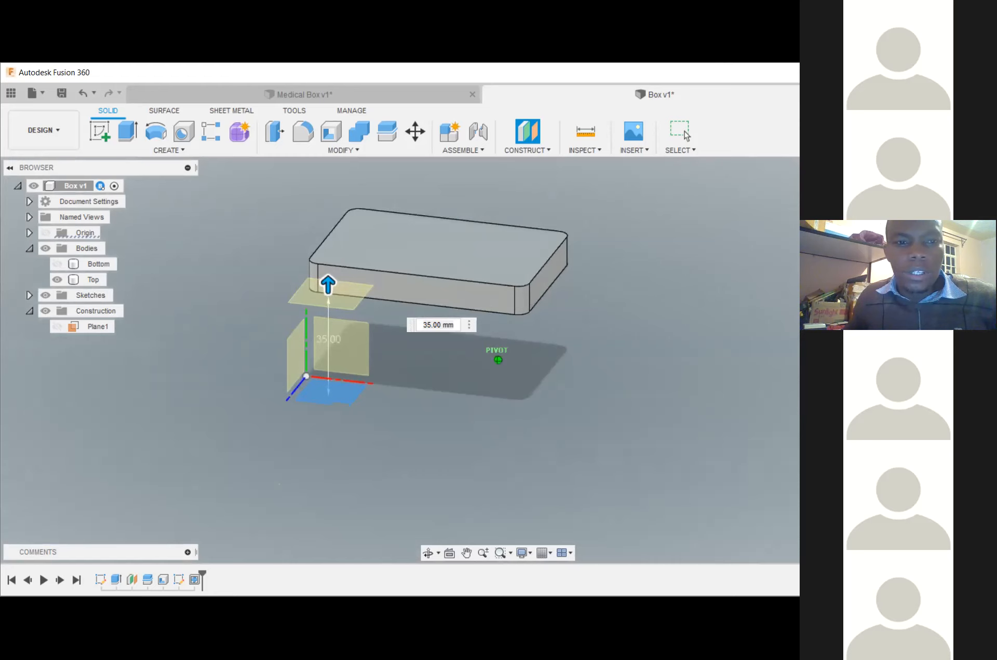
left_click(328, 282)
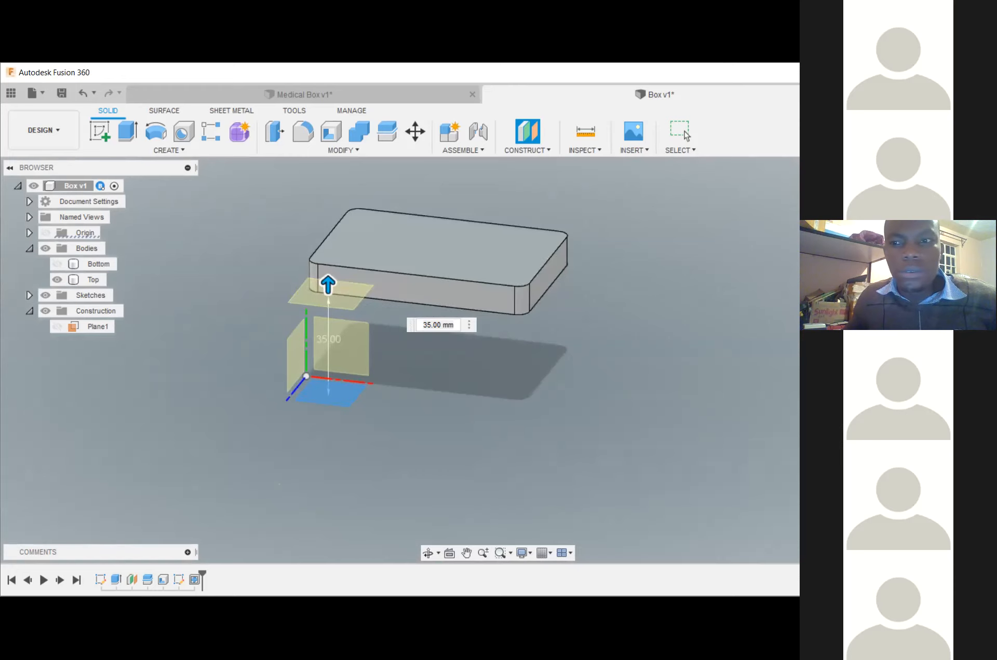
key("Return")
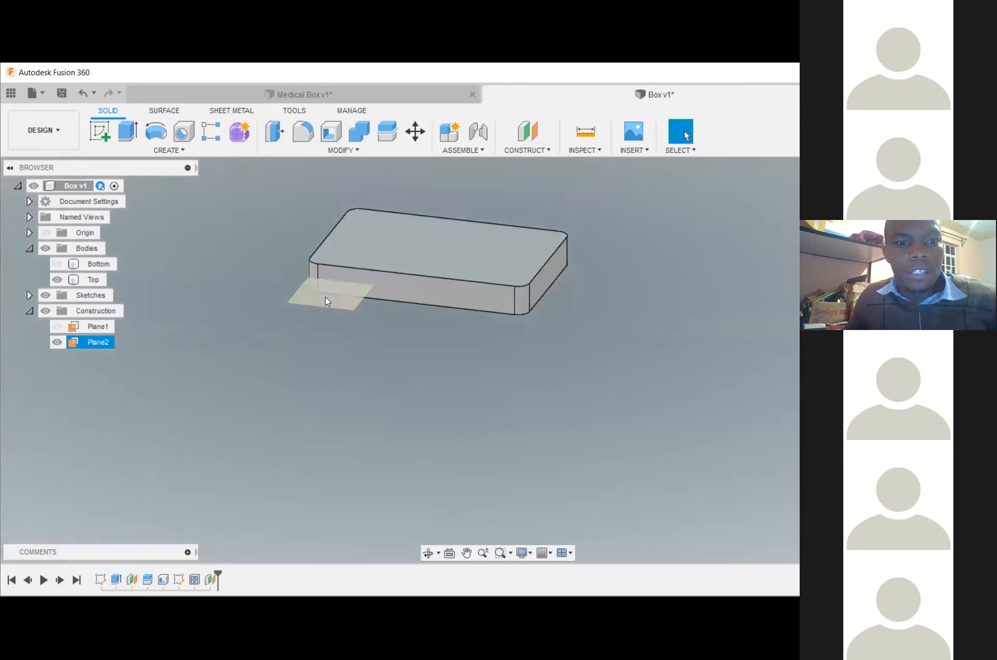
- Split the Top body using the new offset plane as the splitting tool
left_click(342, 150)
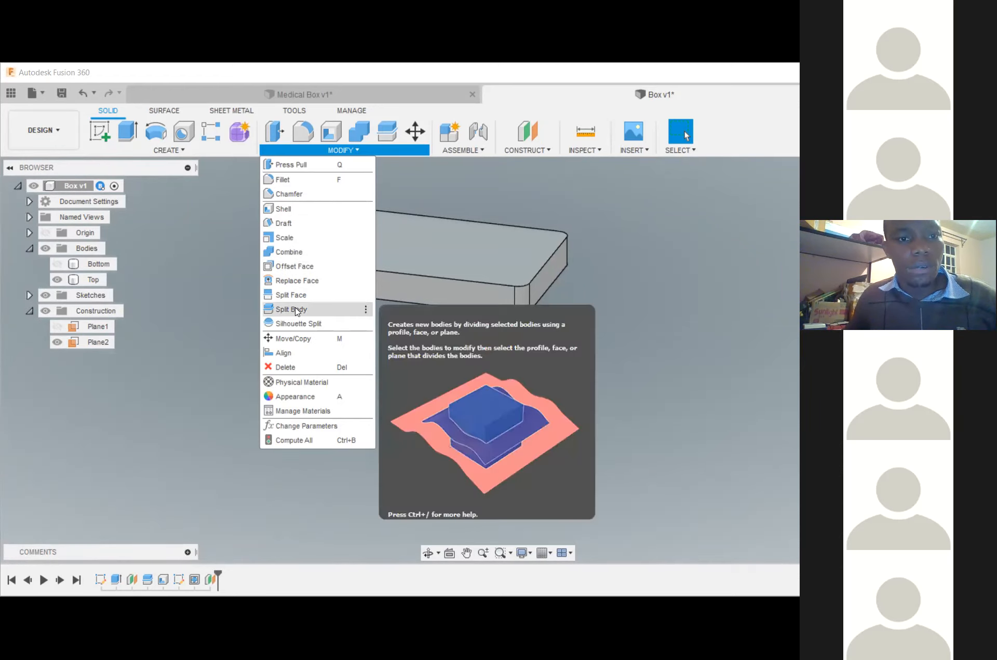
left_click(295, 309)
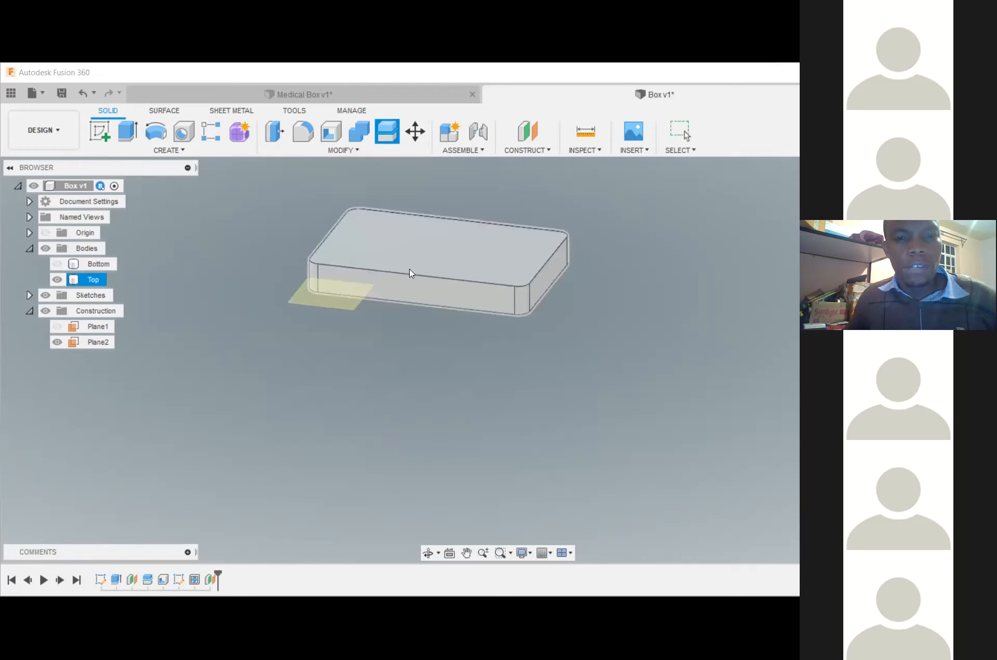
left_click(409, 269)
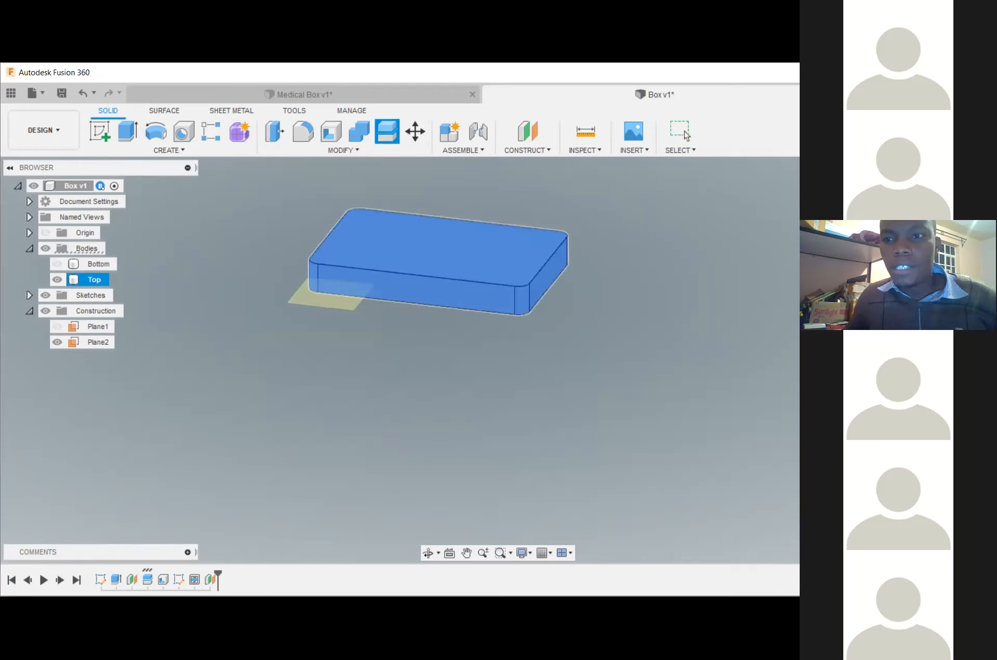
left_click(930, 270)
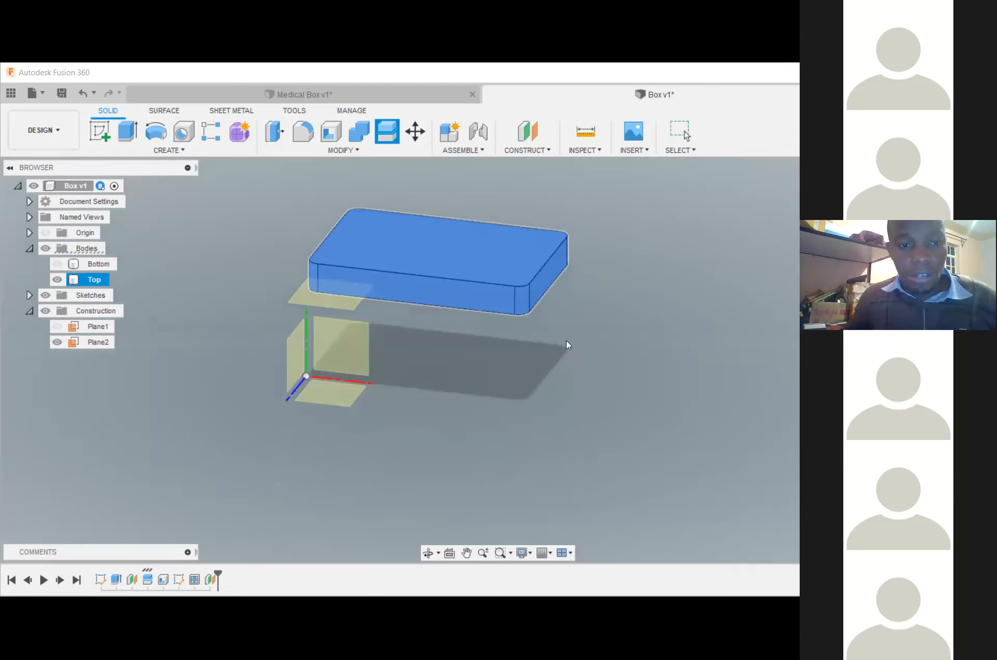
left_click(345, 305)
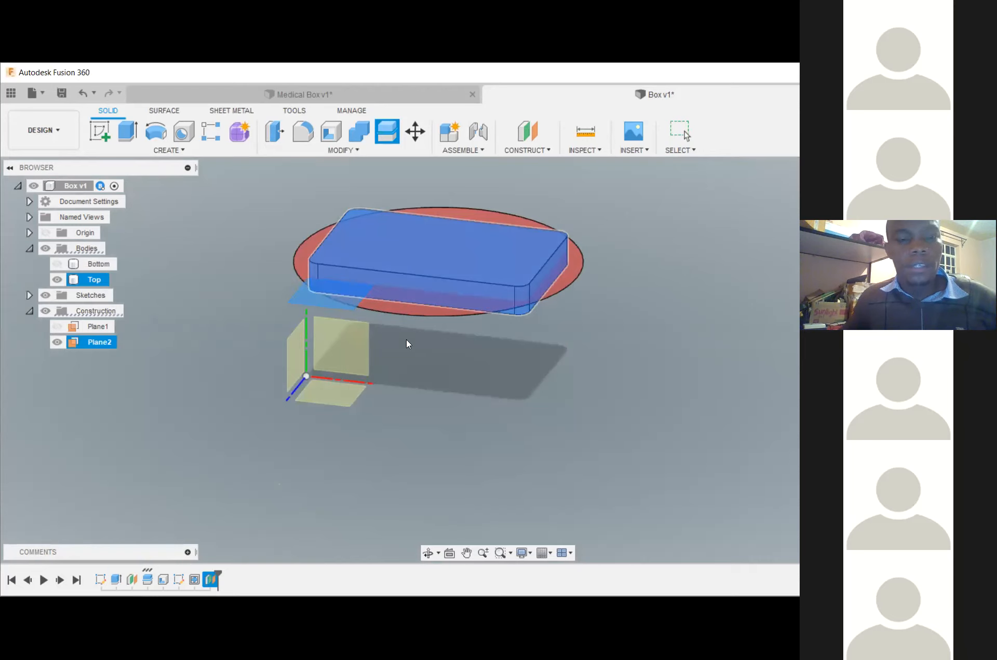
key("Return")
- Toggle the visibility of the two split lid bodies in turn to examine each piece
left_click(74, 297)
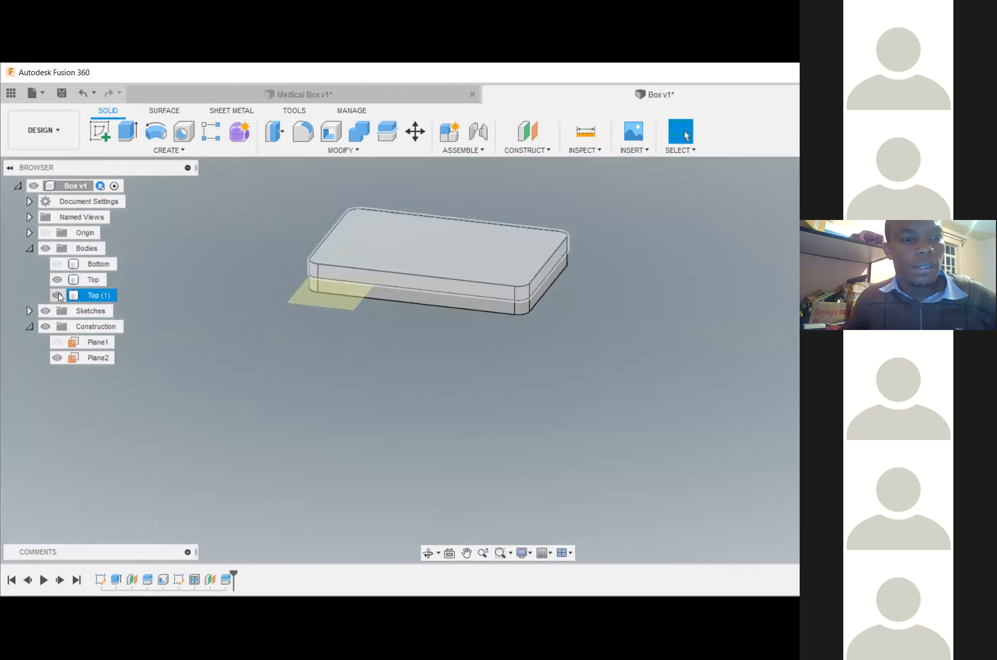
left_click(58, 296)
left_click(390, 266)
left_click(56, 279)
left_click(57, 279)
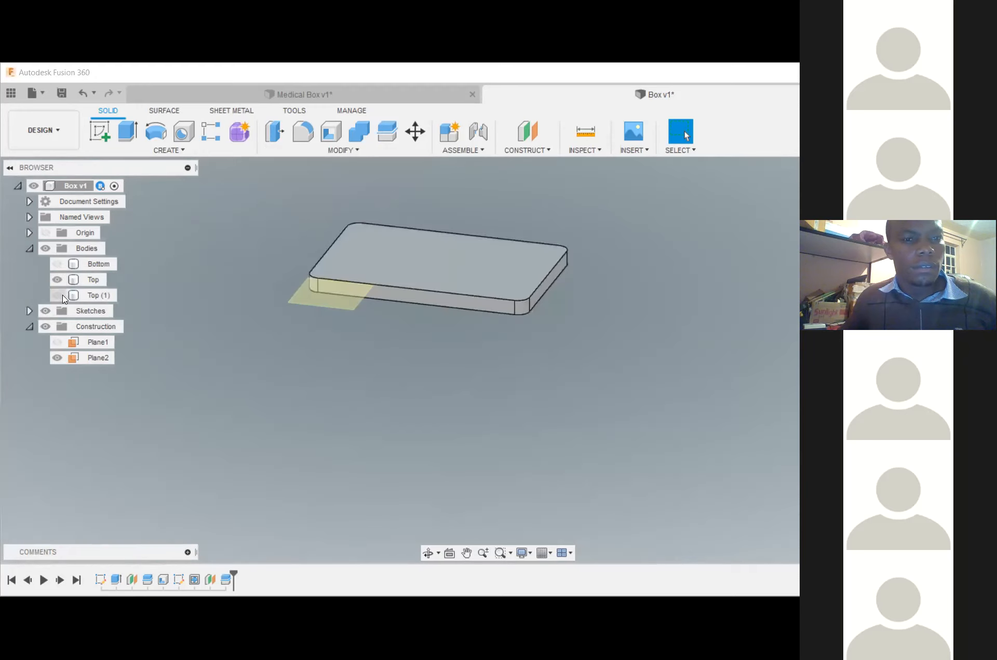
left_click(63, 295)
left_click(57, 295)
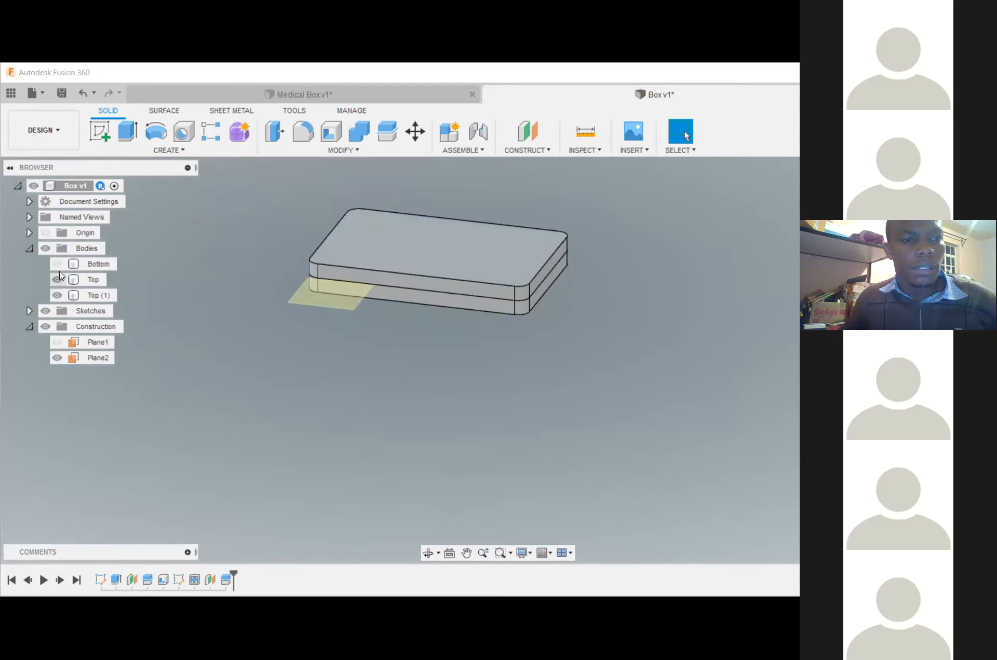
- Show the Bottom body again, hide Plane2 and collapse the Construction folder
left_click(57, 264)
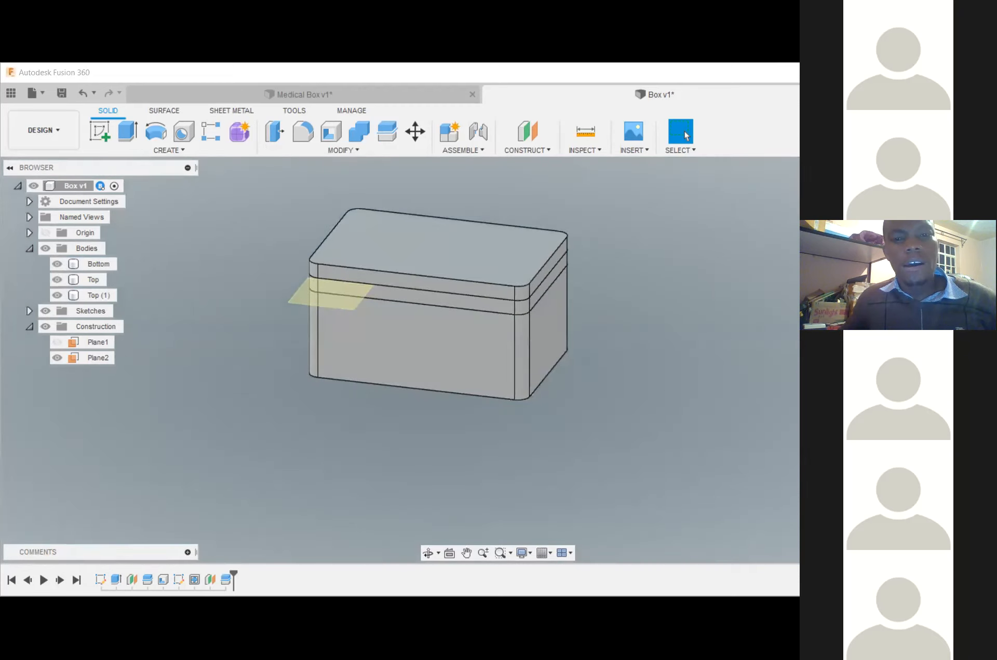
left_click(342, 496)
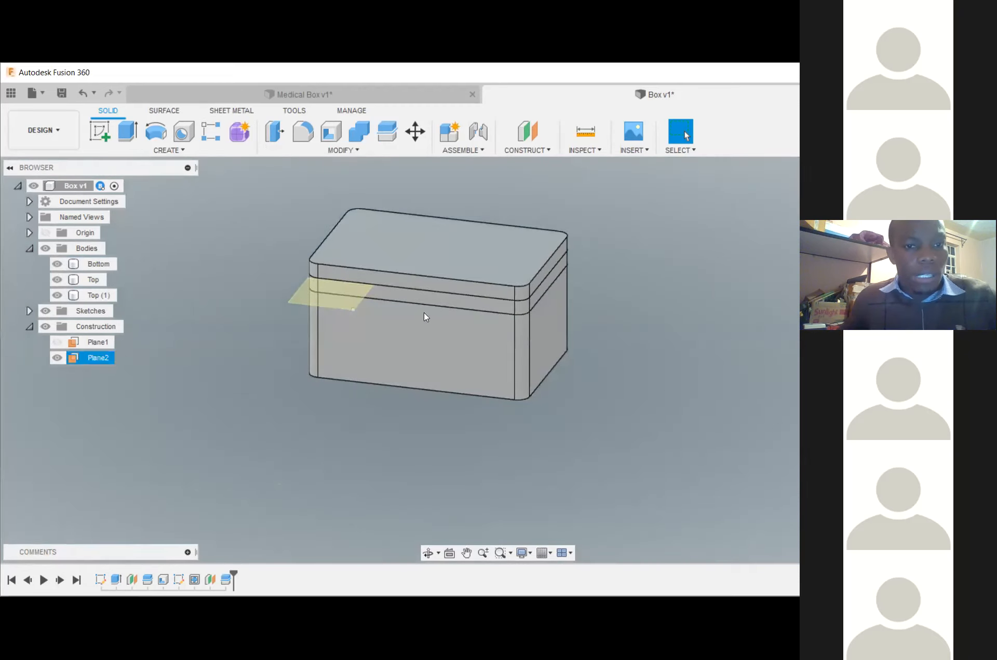
left_click(56, 361)
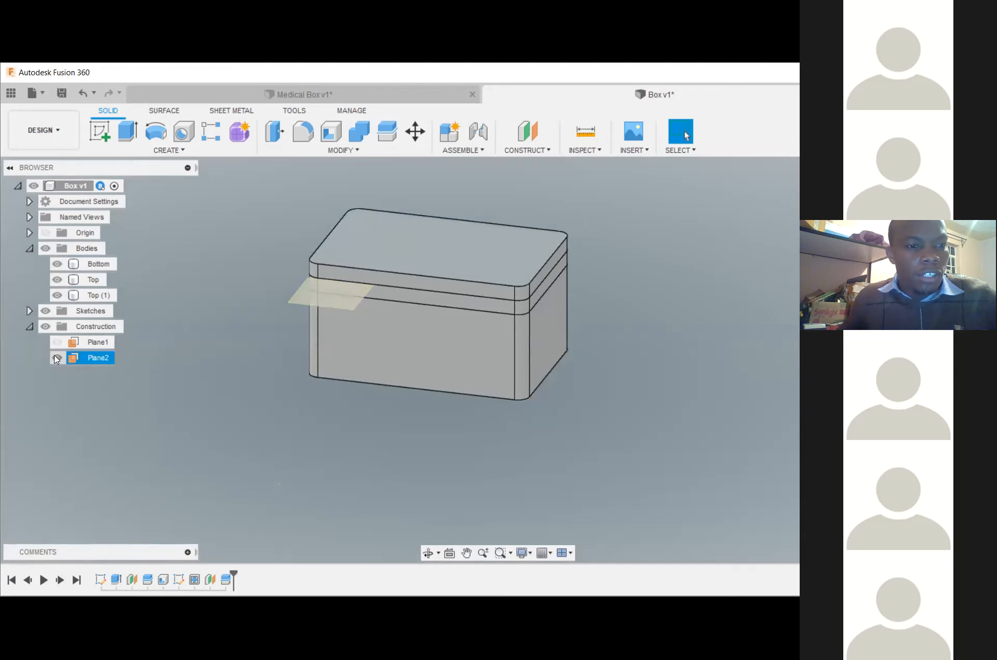
left_click(56, 358)
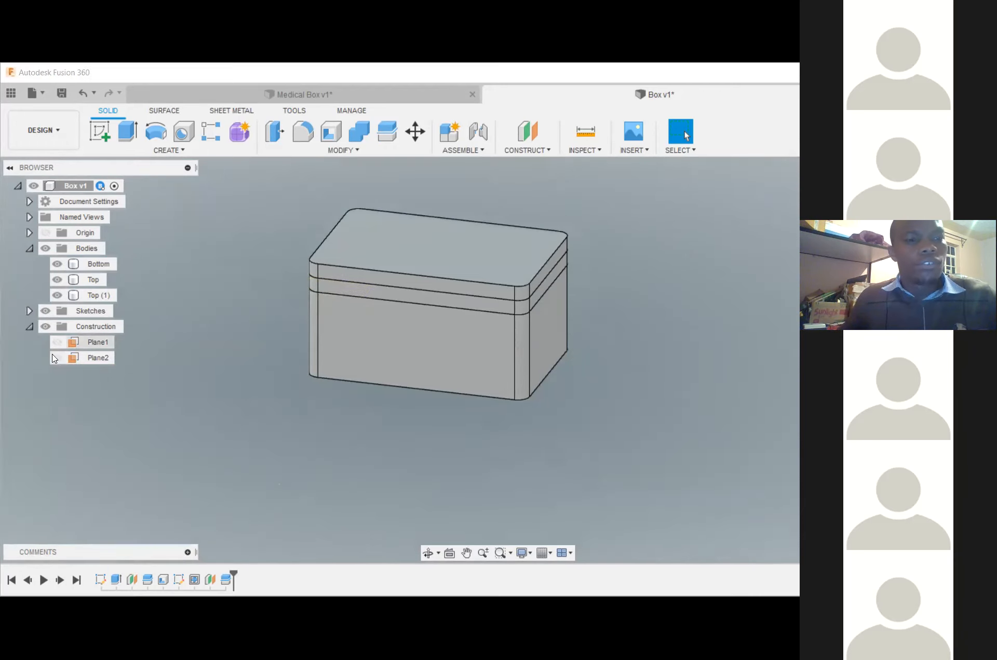
left_click(29, 326)
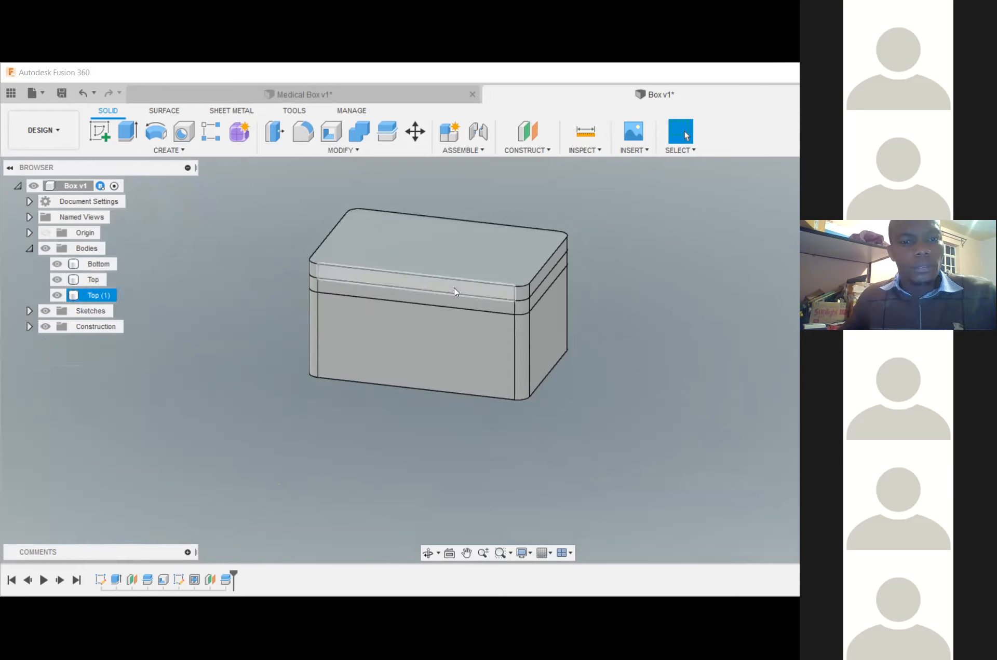
- Check the lower lid piece by toggling its visibility, and hide the upper lid piece, Top (1)
left_click(58, 279)
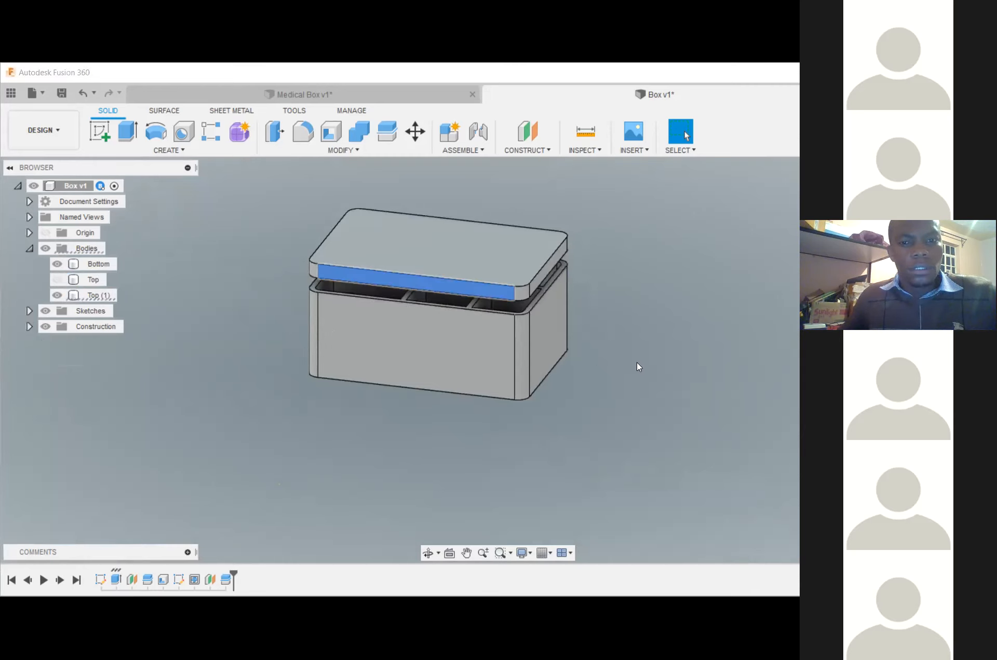
left_click(60, 281)
left_click(58, 279)
left_click(57, 295)
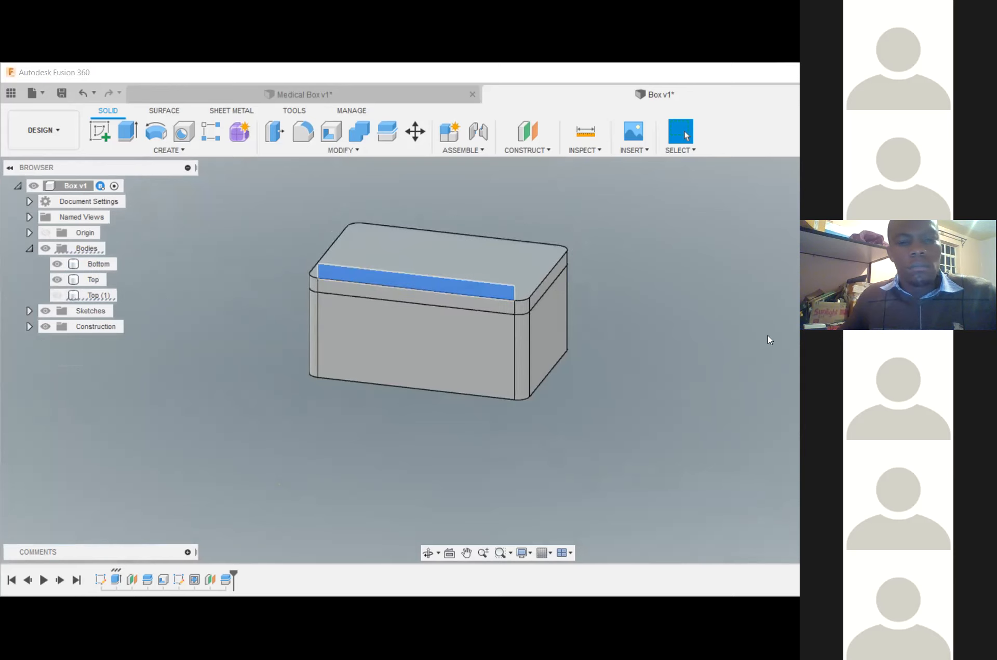
left_click(694, 374)
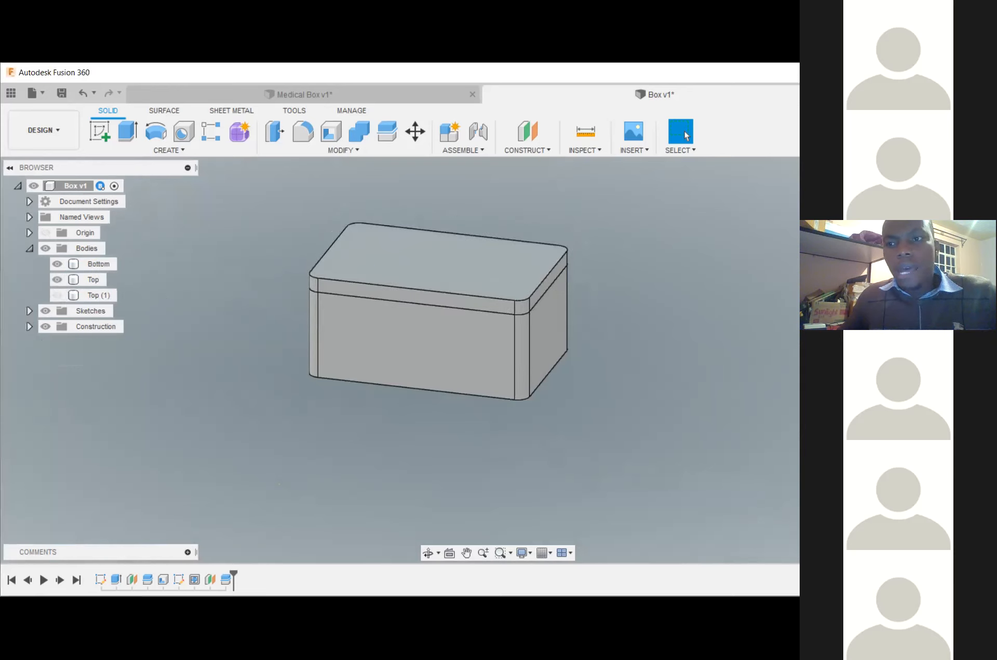
mouse_move(498, 359)
middle_mouse_down("shift")
mouse_move(499, 304)
mouse_move(502, 334)
middle_mouse_up("shift")
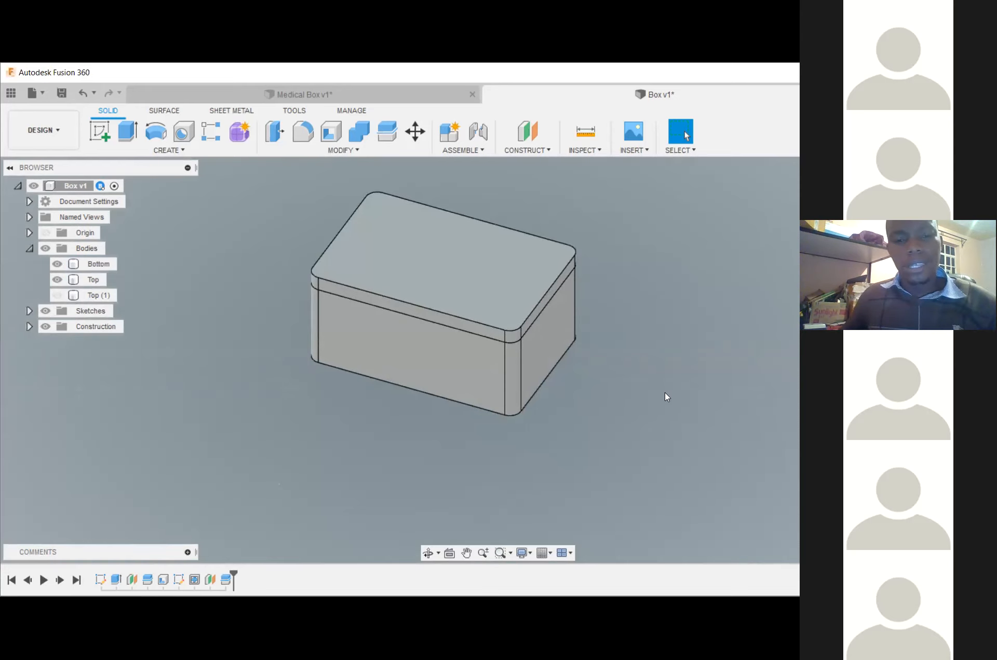
scroll(421, 339, "up", 2)
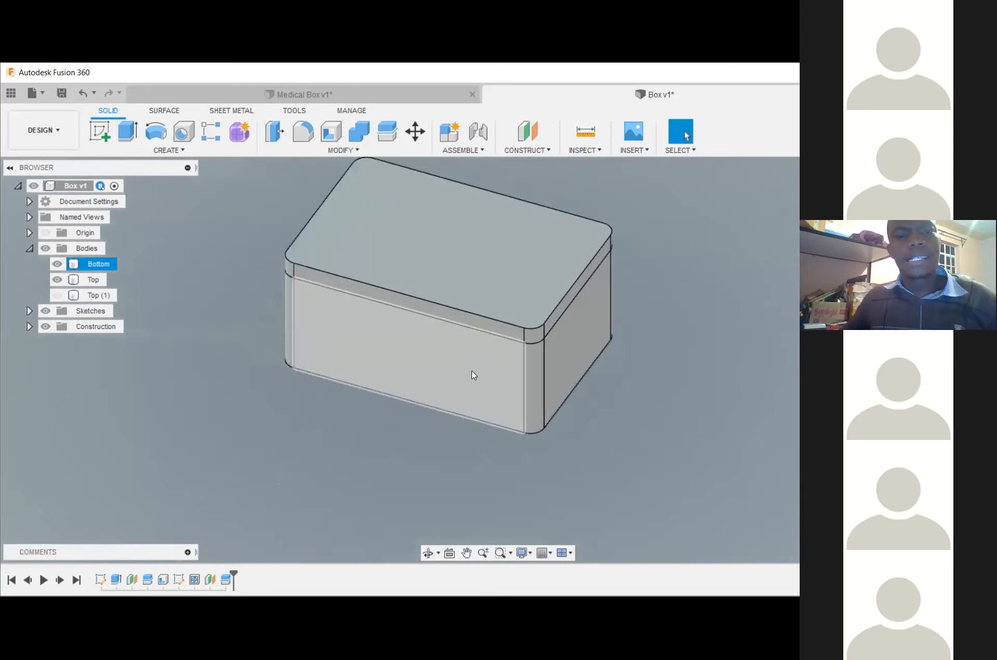
scroll(516, 383, "down", 3)
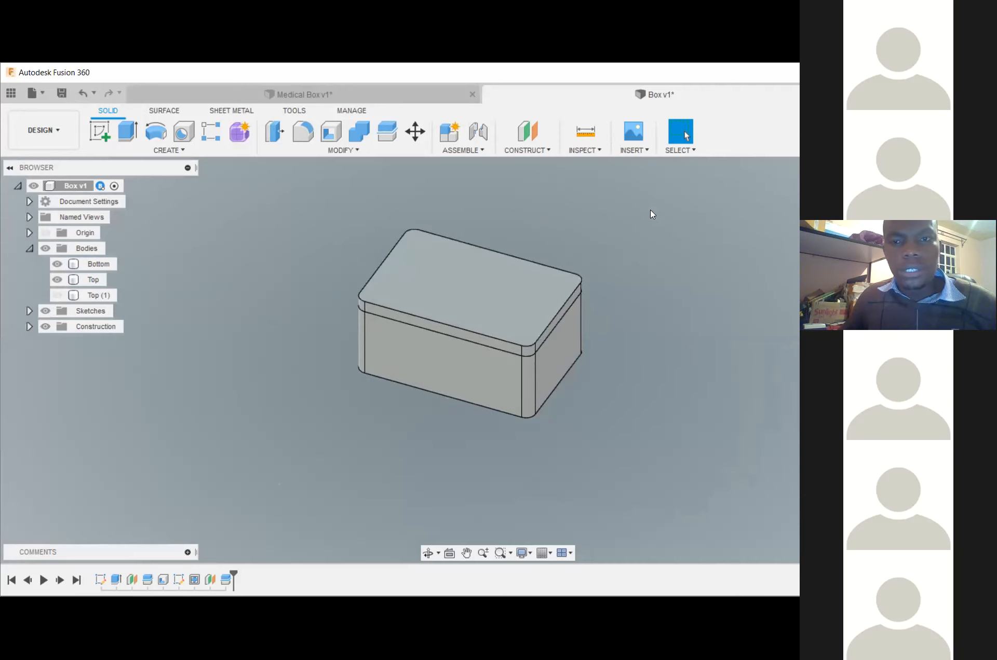
left_click(163, 112)
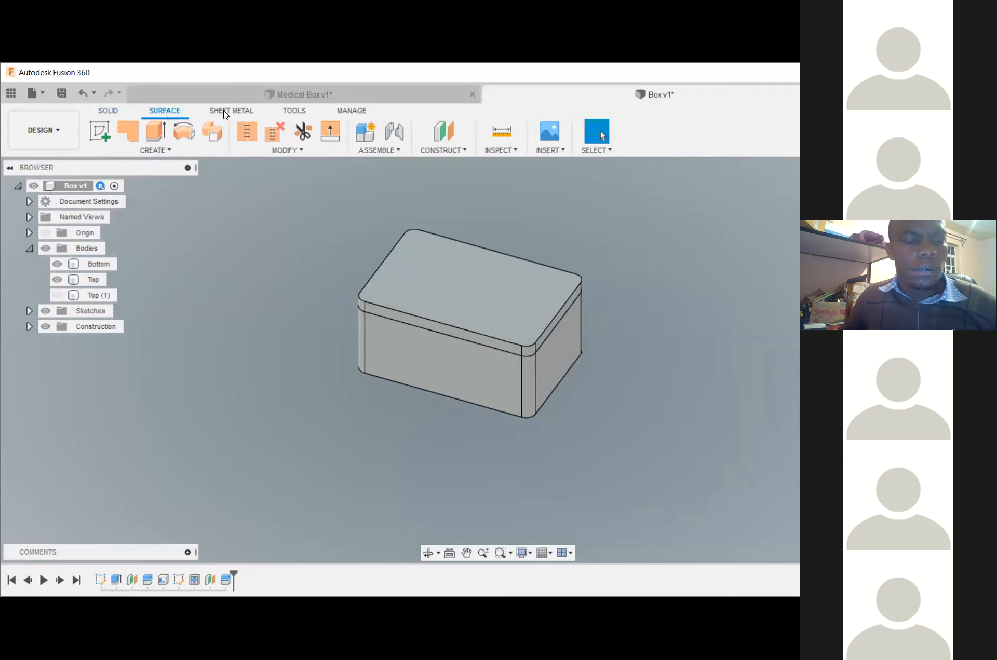
left_click(294, 113)
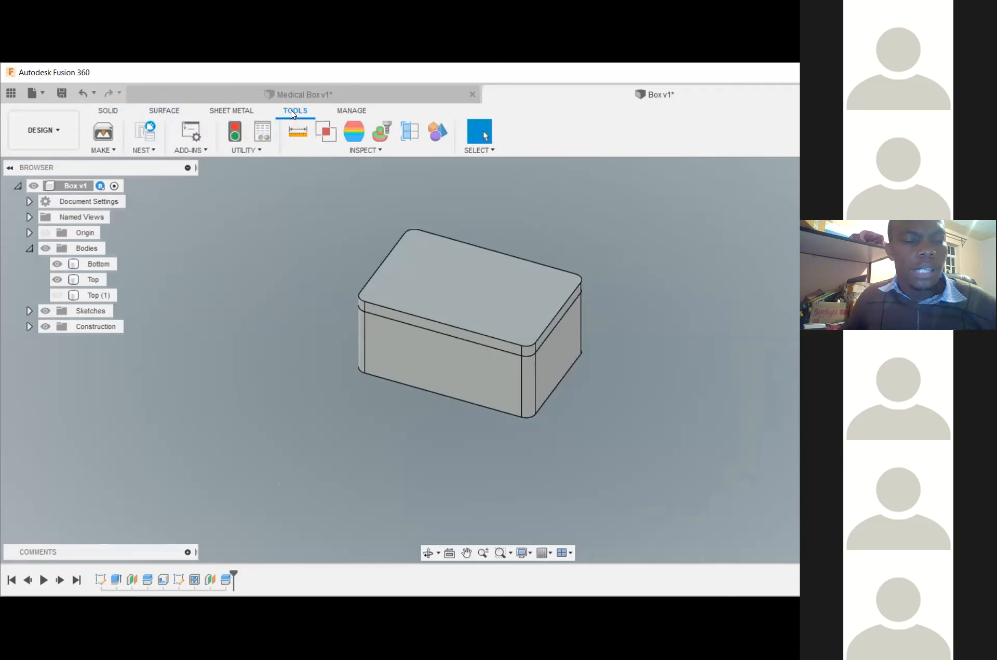
left_click(352, 112)
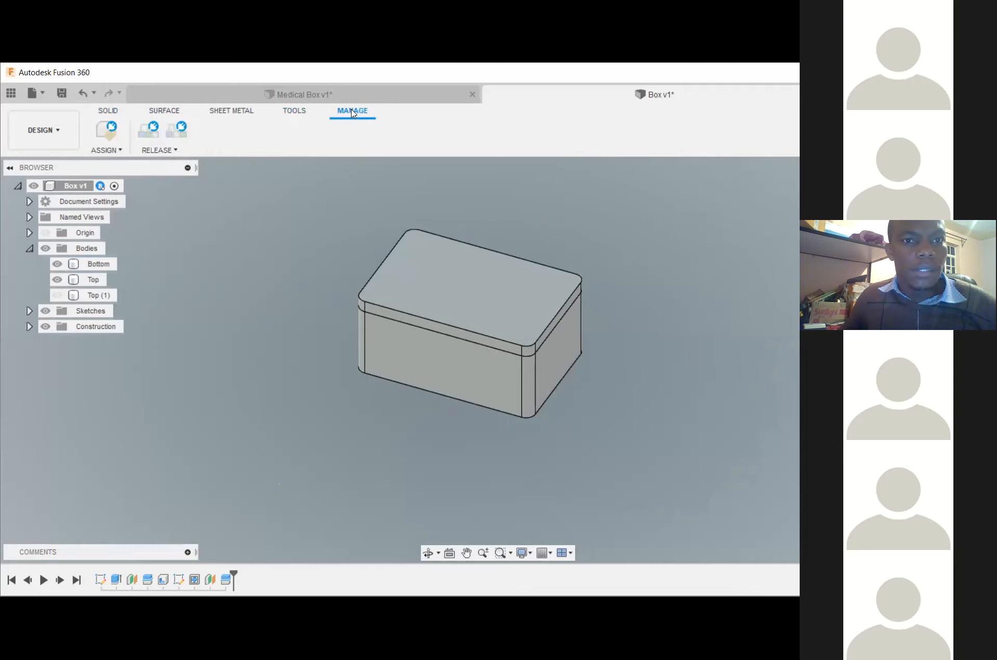
left_click(296, 113)
left_click(233, 113)
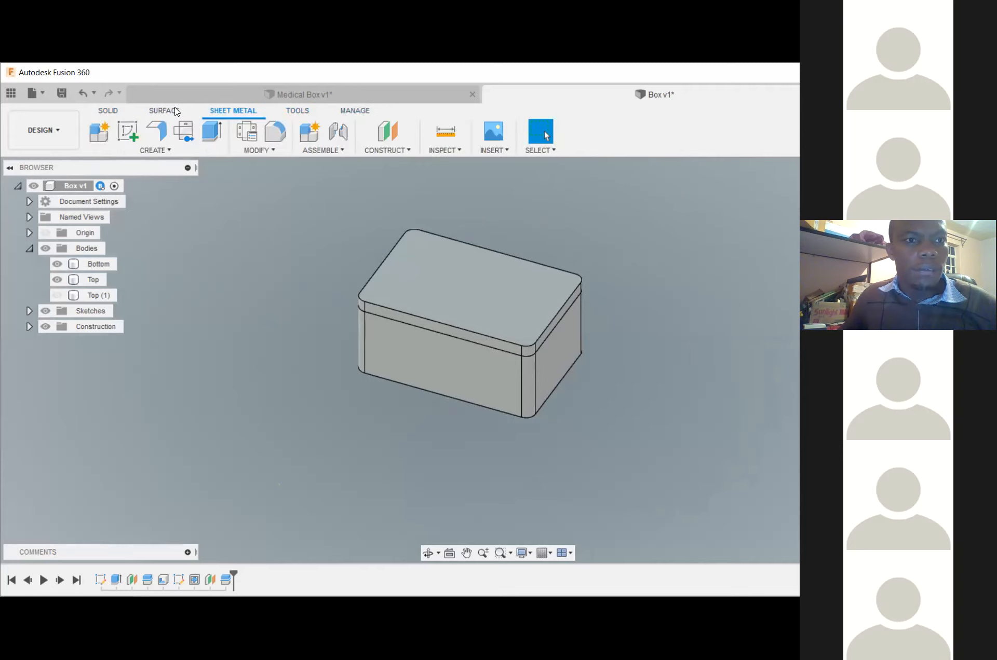
left_click(168, 112)
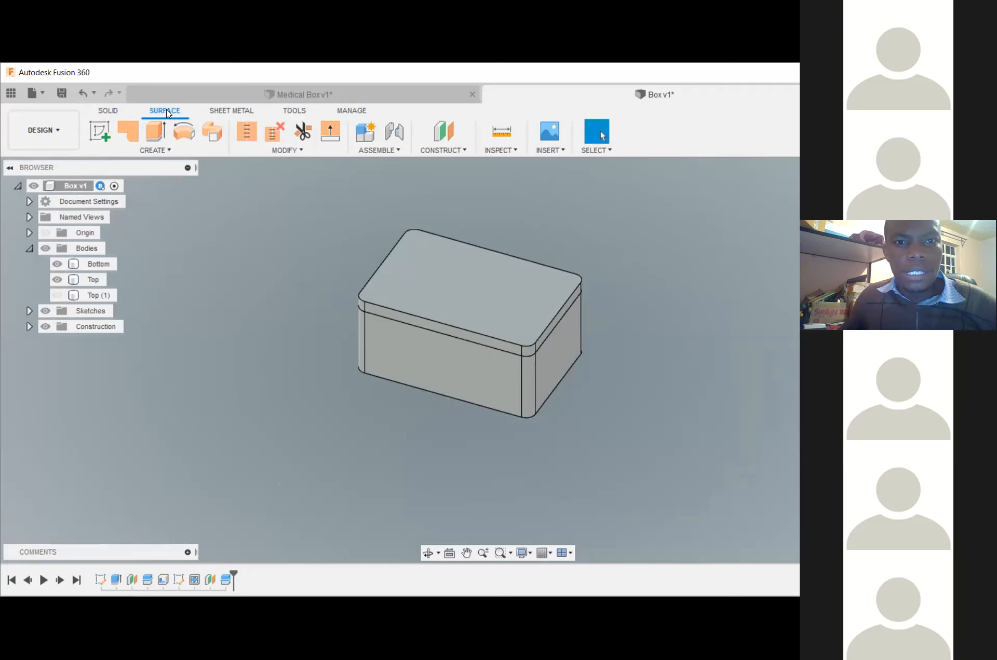
left_click(117, 113)
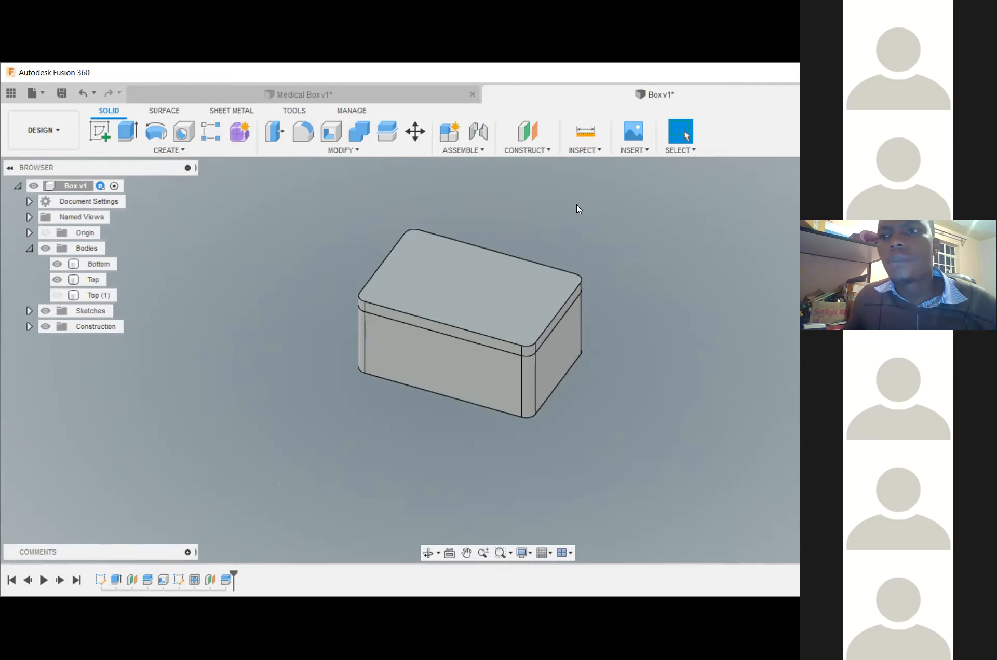
left_click(638, 149)
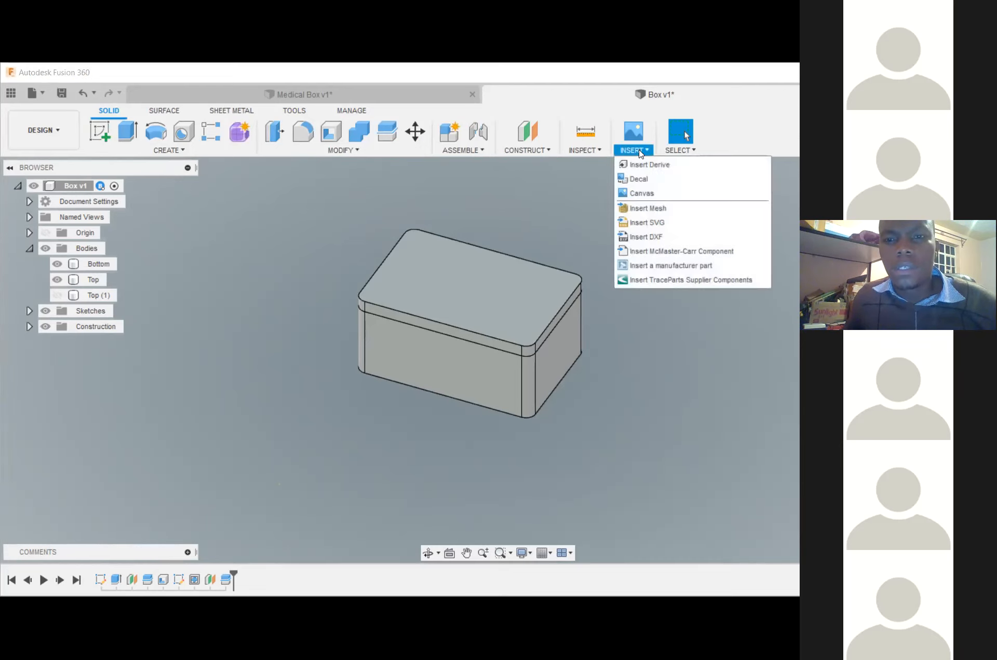
left_click(680, 150)
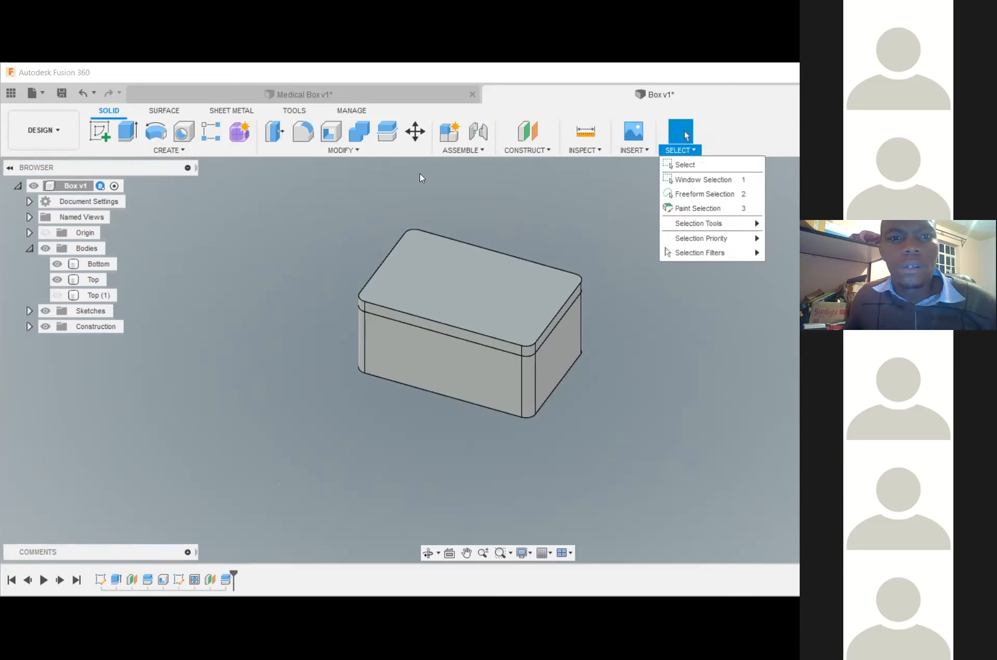
left_click(473, 151)
left_click(472, 151)
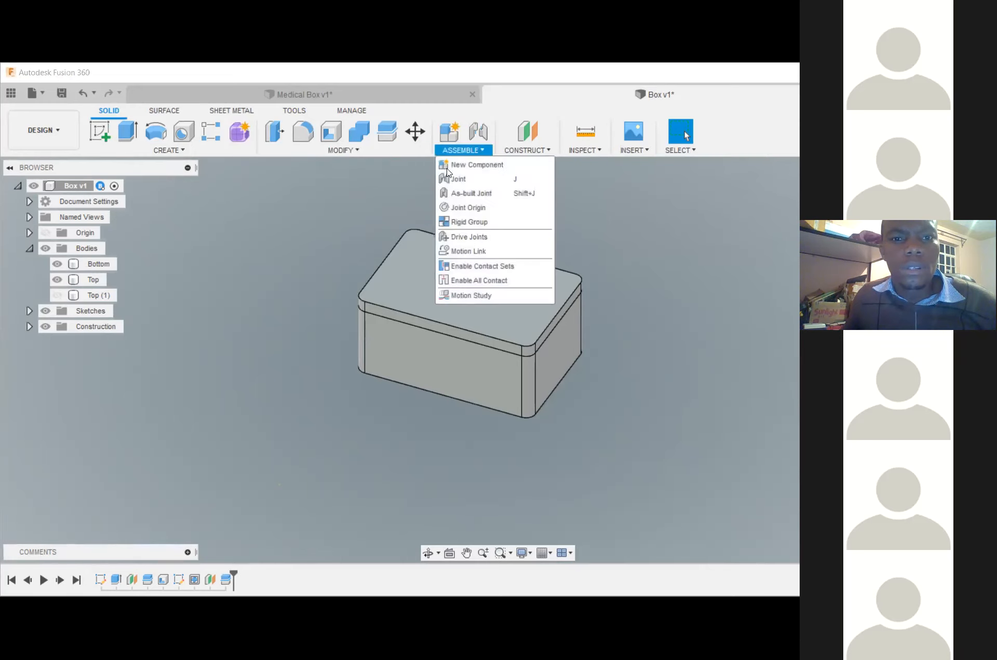
left_click(346, 211)
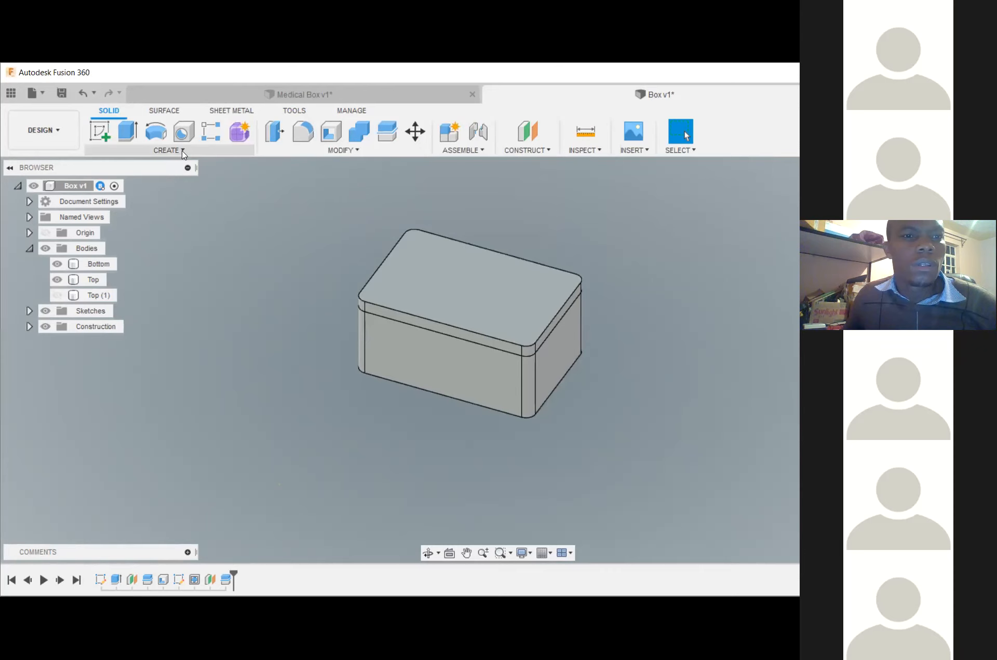
left_click(181, 150)
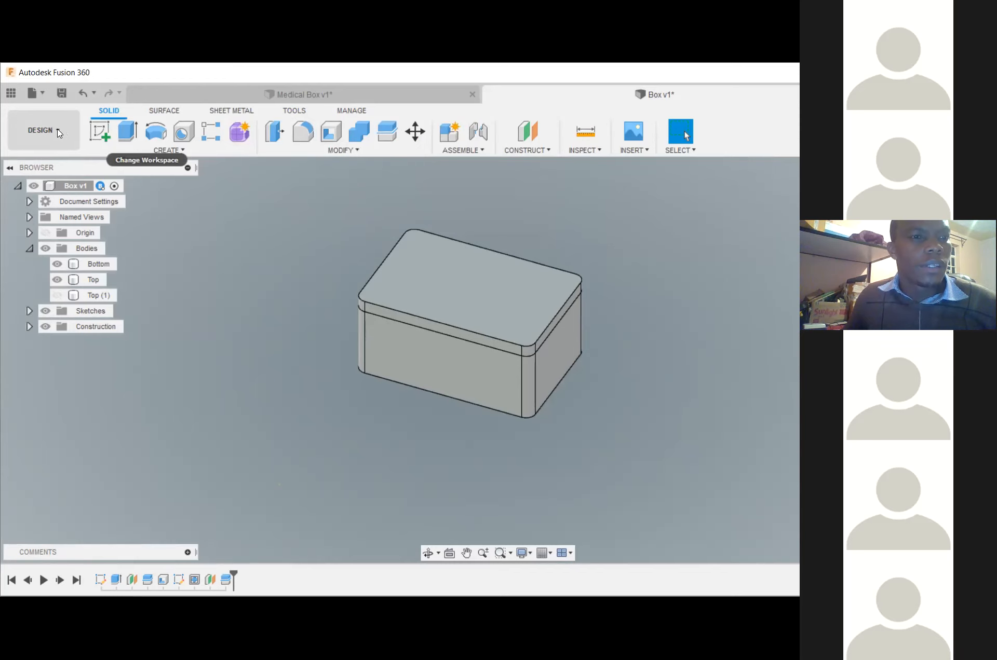
left_click(59, 131)
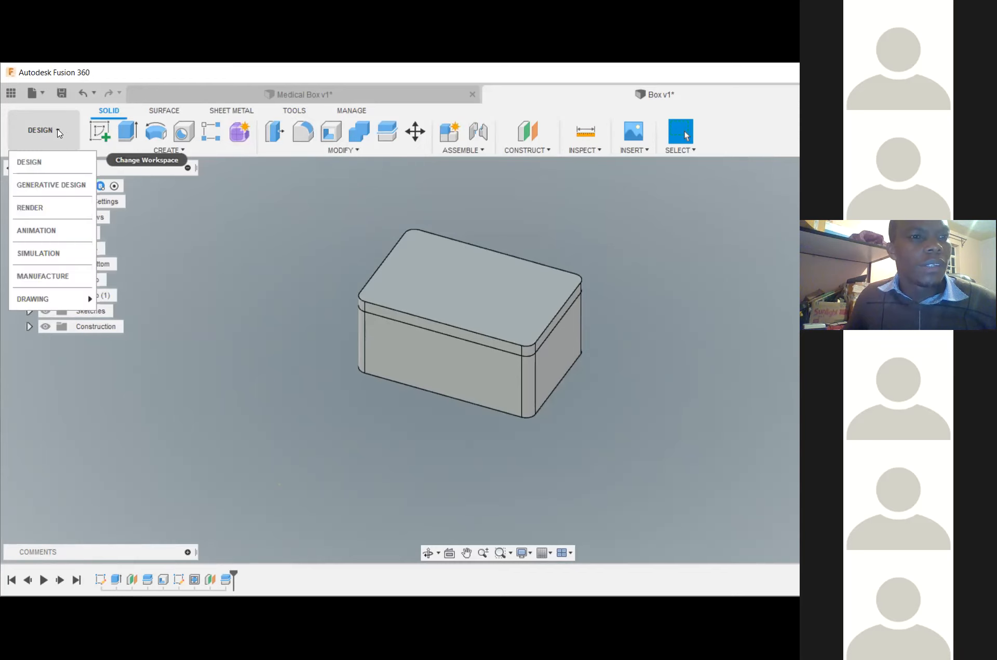
left_click(237, 241)
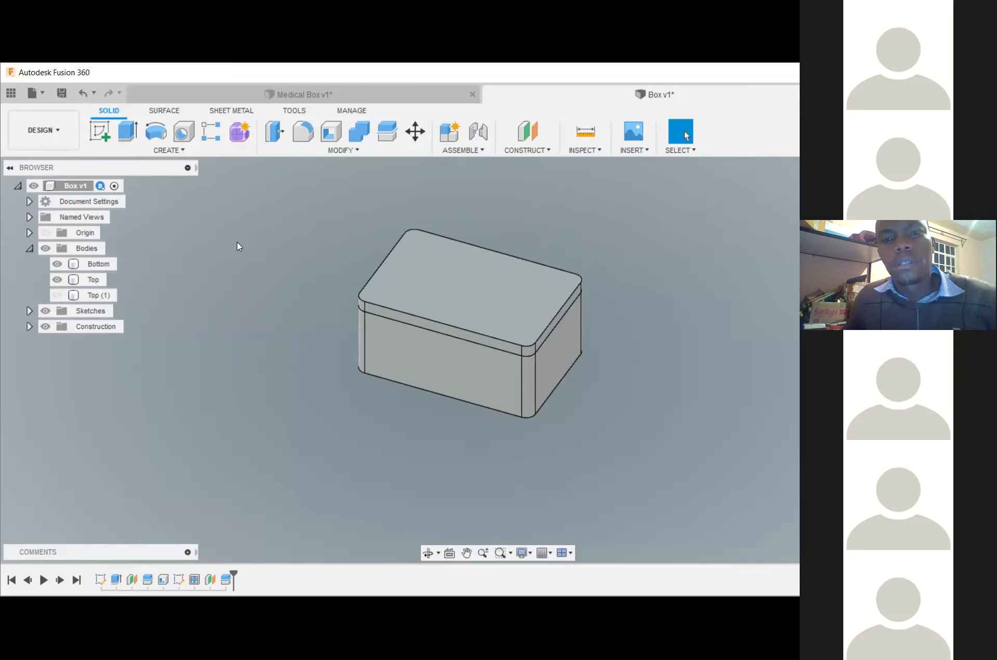
- Switch to the Render workspace and frame a closer view of the box
left_click(59, 130)
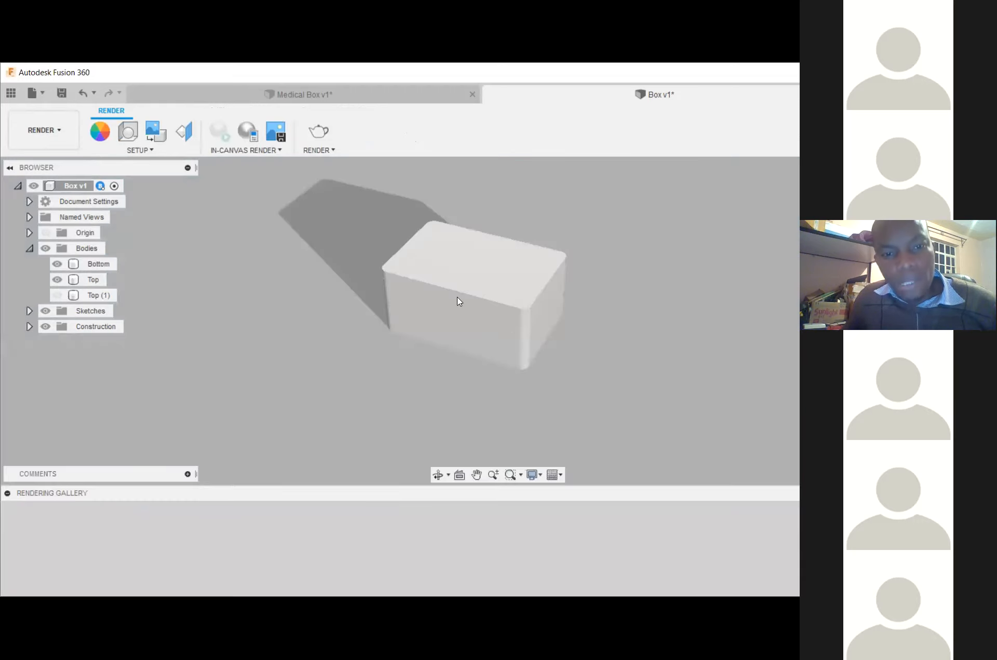
left_click(524, 291)
scroll(530, 306, "up", 5)
scroll(532, 325, "down", 5)
left_click(734, 349)
middle_click_drag(497, 318, 498, 320, "shift")
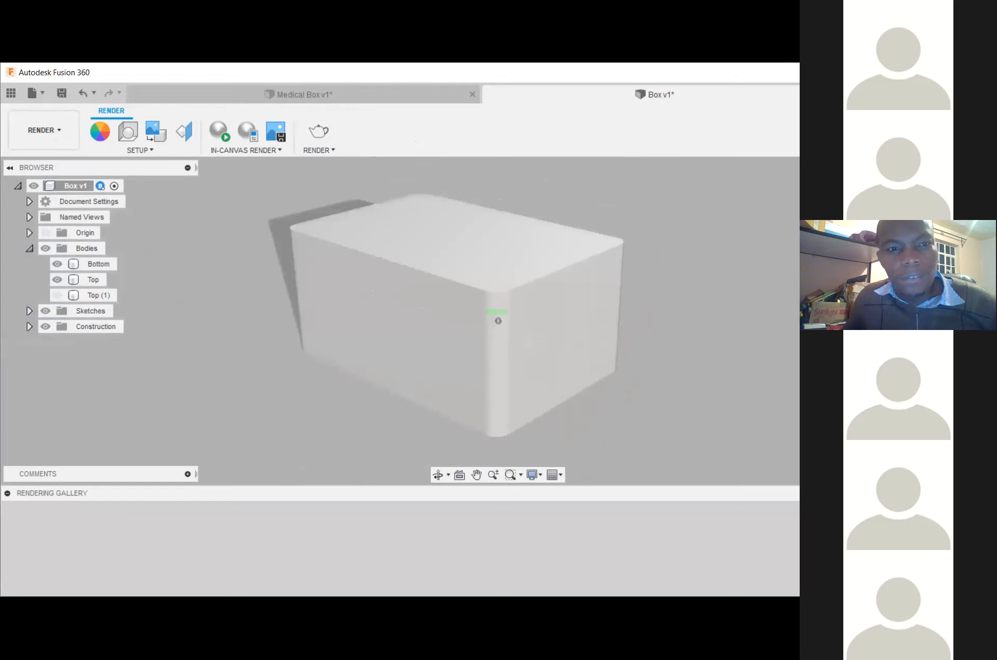
left_click(279, 150)
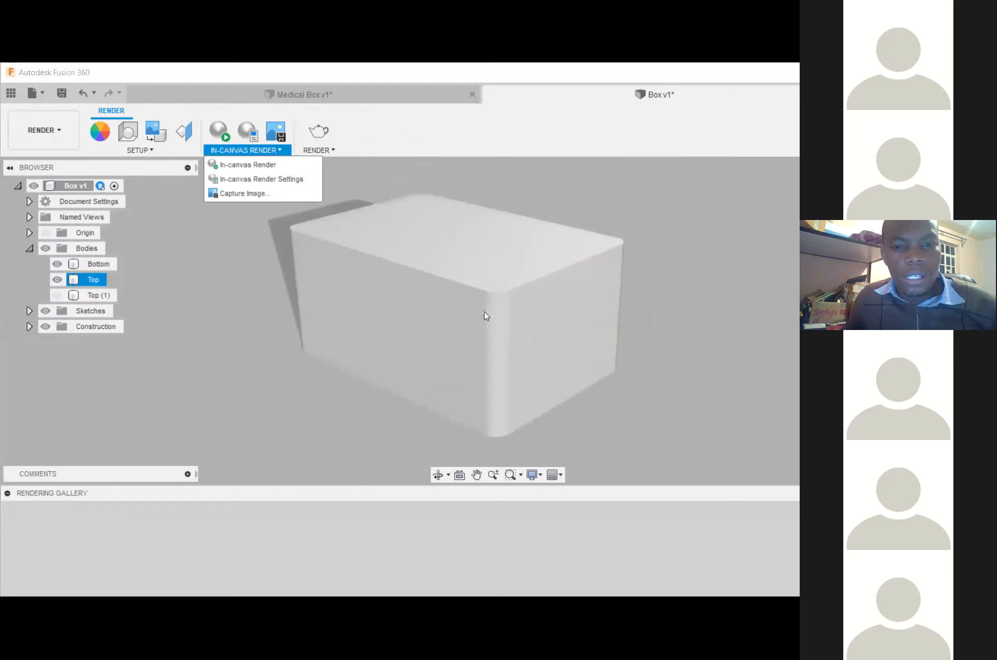
left_click(560, 340)
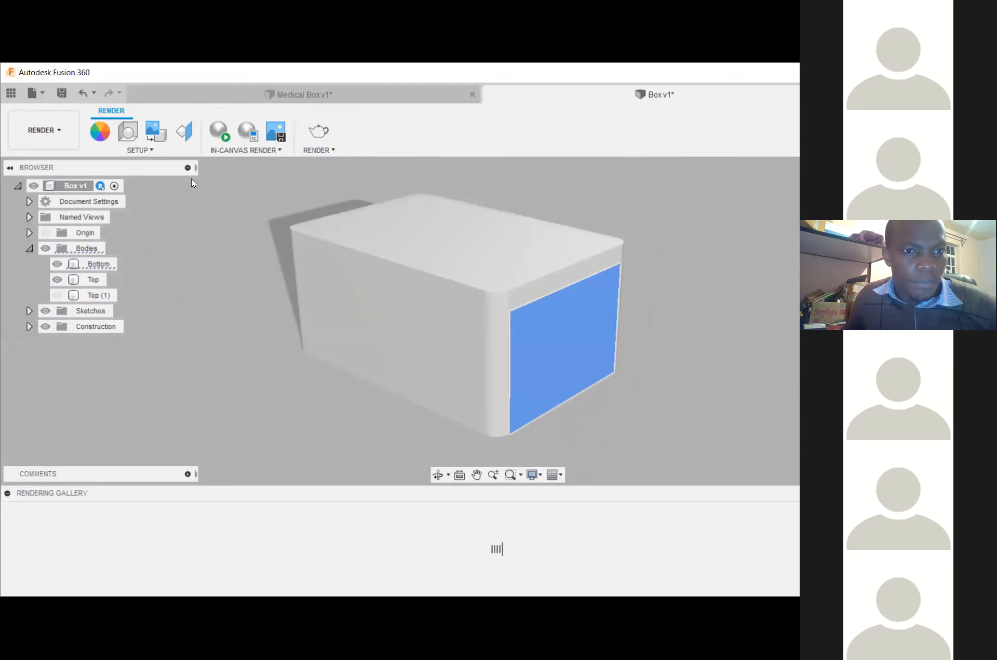
left_click(331, 151)
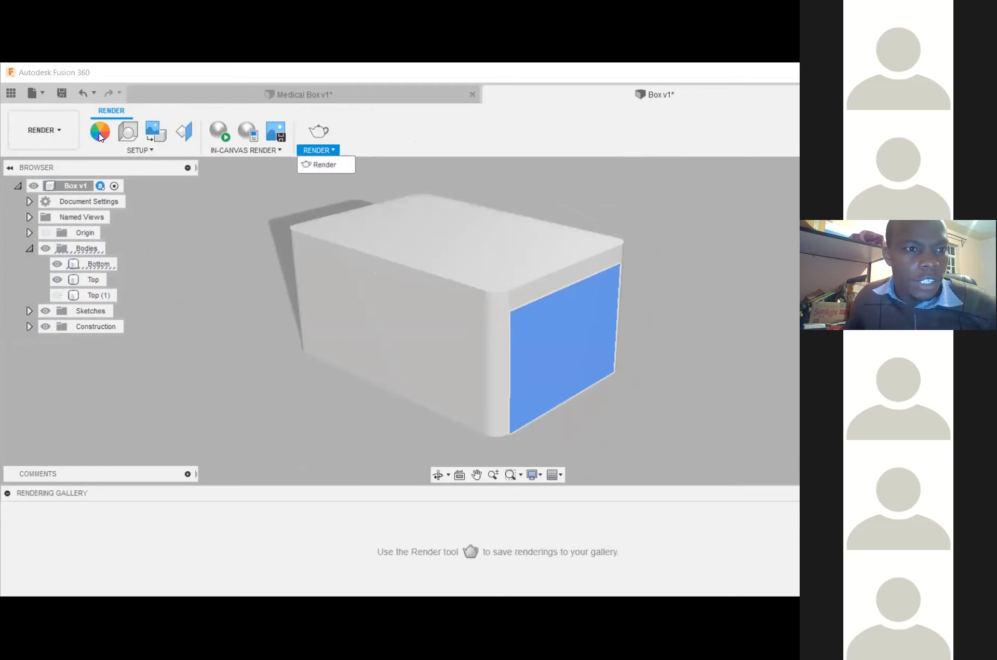
- Open the Appearance settings and reposition them to make more of the library visible
left_click(139, 151)
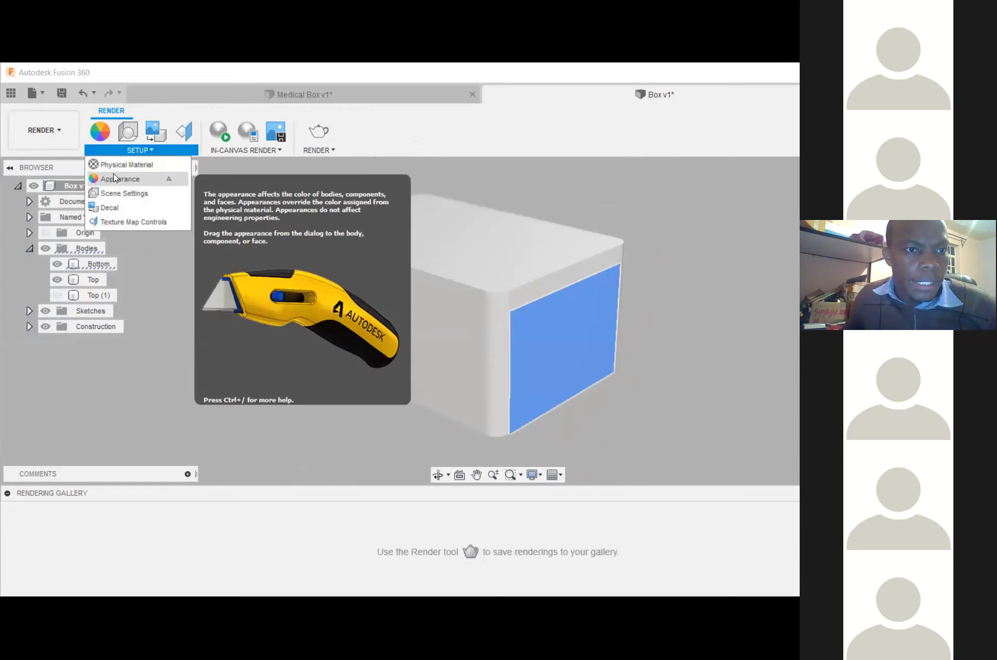
left_click(114, 175)
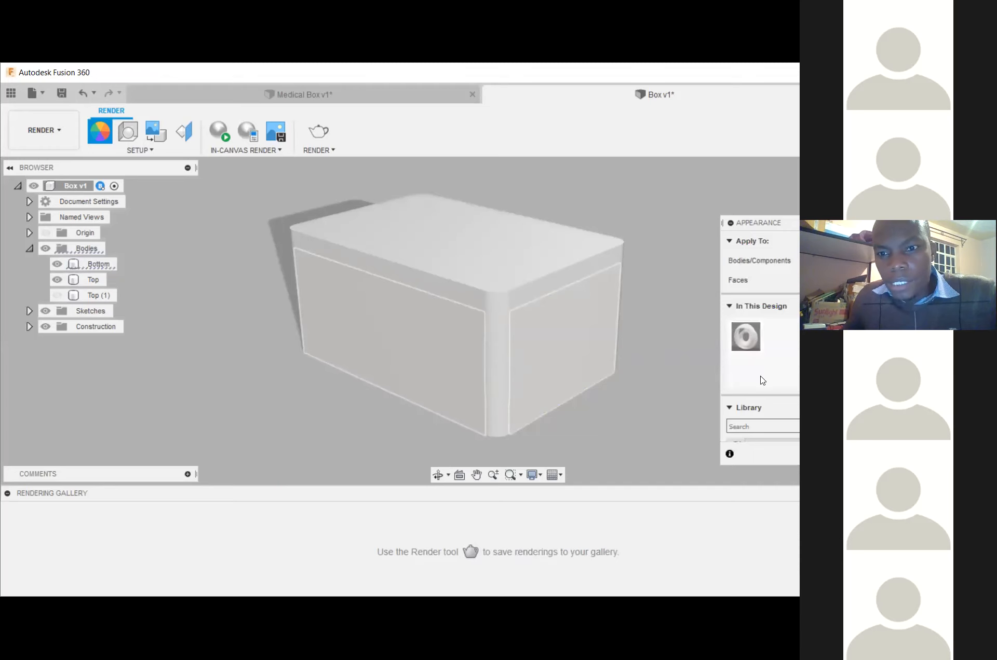
left_click_drag(784, 224, 765, 139)
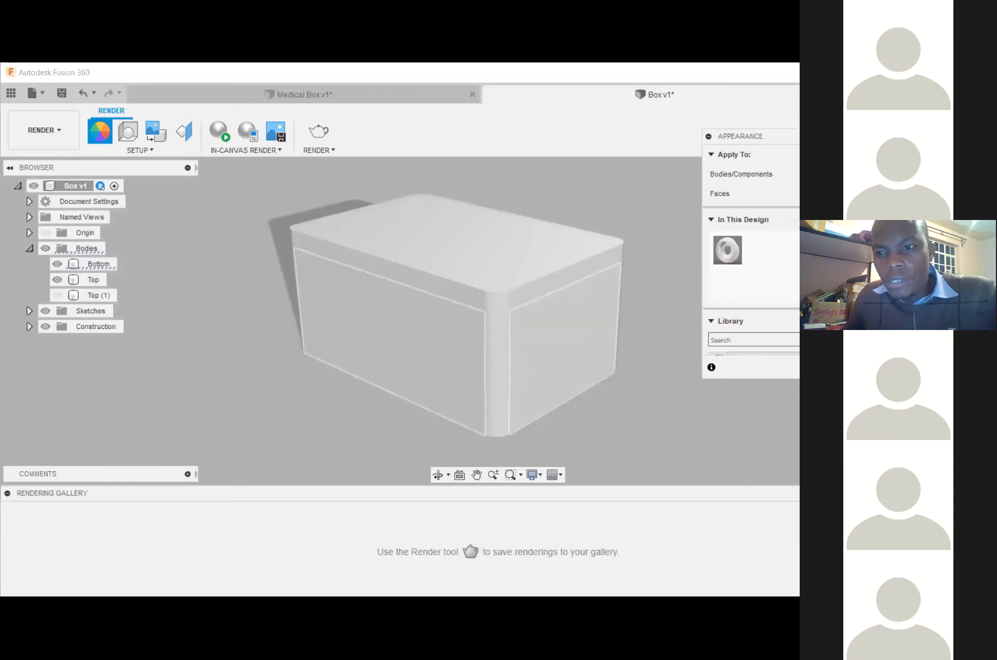
- Apply the ABS (White) plastic appearance from the library to the Bottom body
scroll(743, 332, "down", 3)
scroll(744, 330, "down", 3)
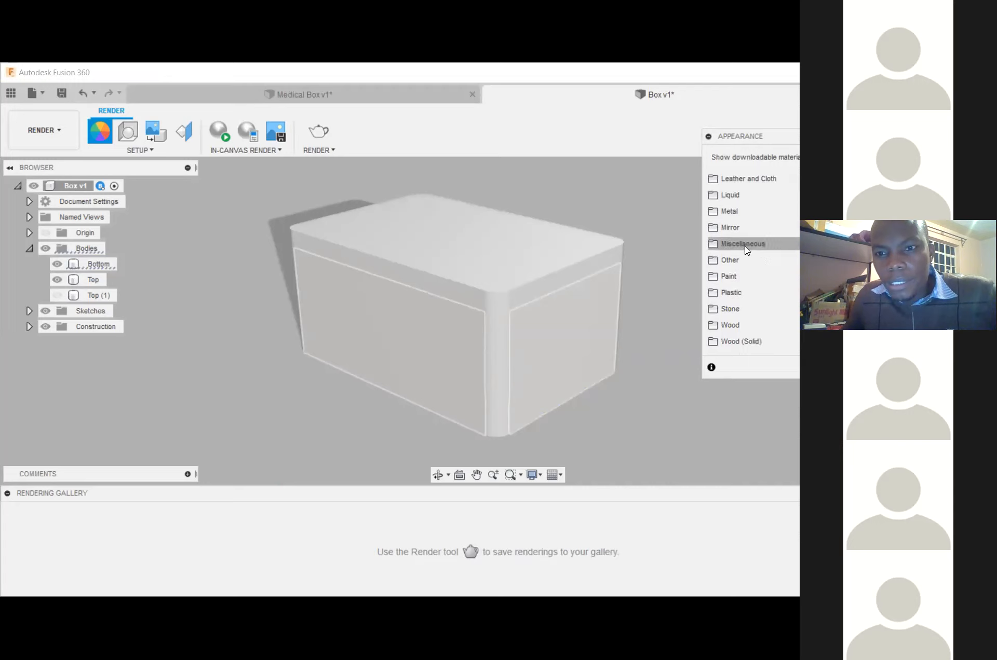
left_click(740, 292)
scroll(758, 319, "down", 3)
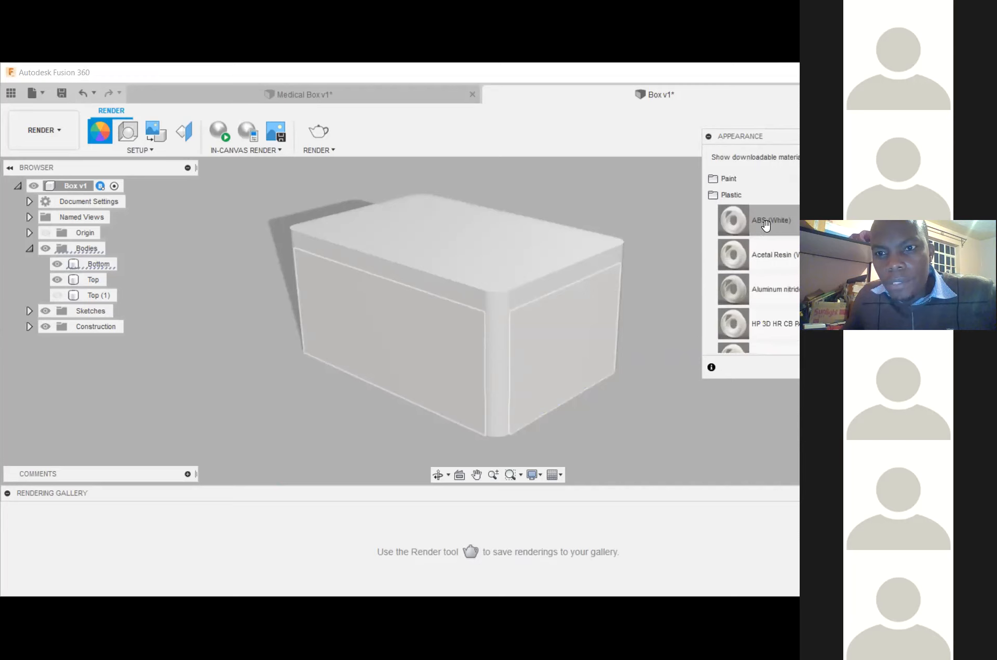
left_click_drag(766, 225, 537, 339)
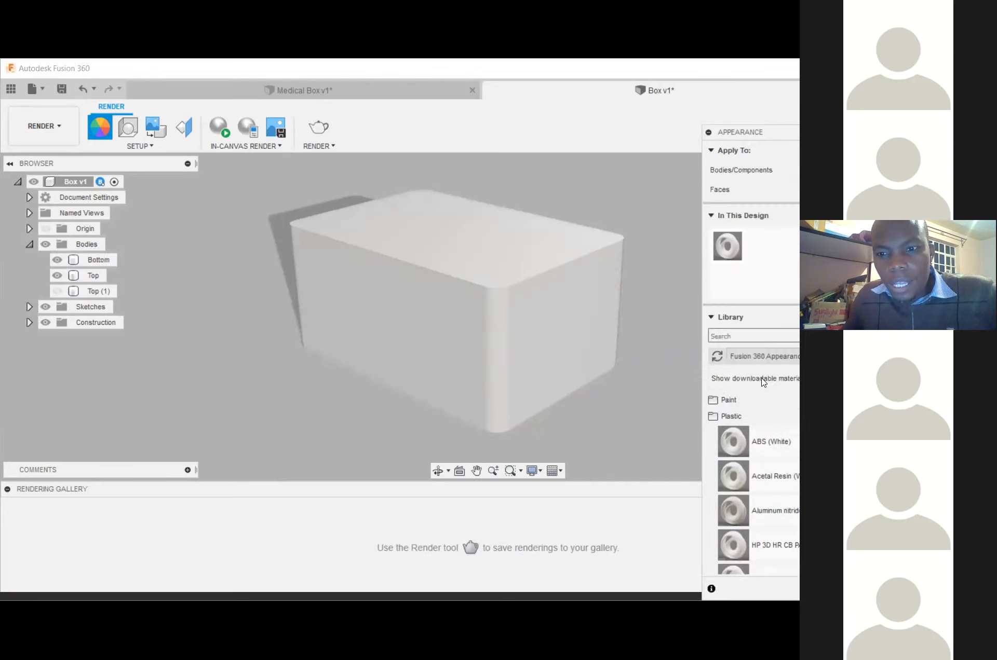
- Apply the blue enamel paint from the library's Glossy paints to the Bottom body
scroll(773, 423, "down", 5)
scroll(780, 430, "up", 3)
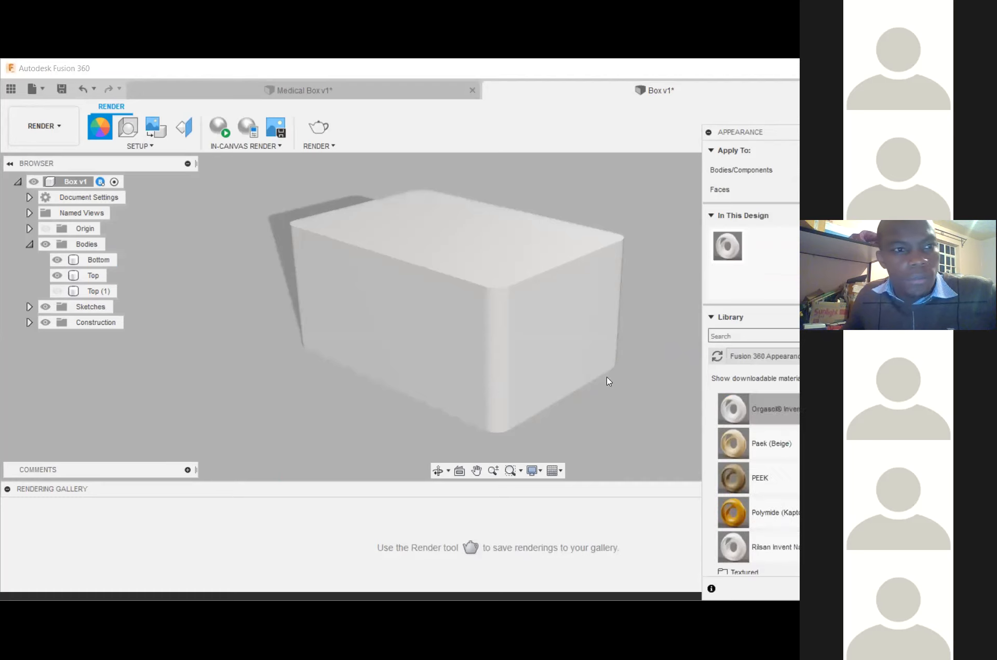
left_click(103, 134)
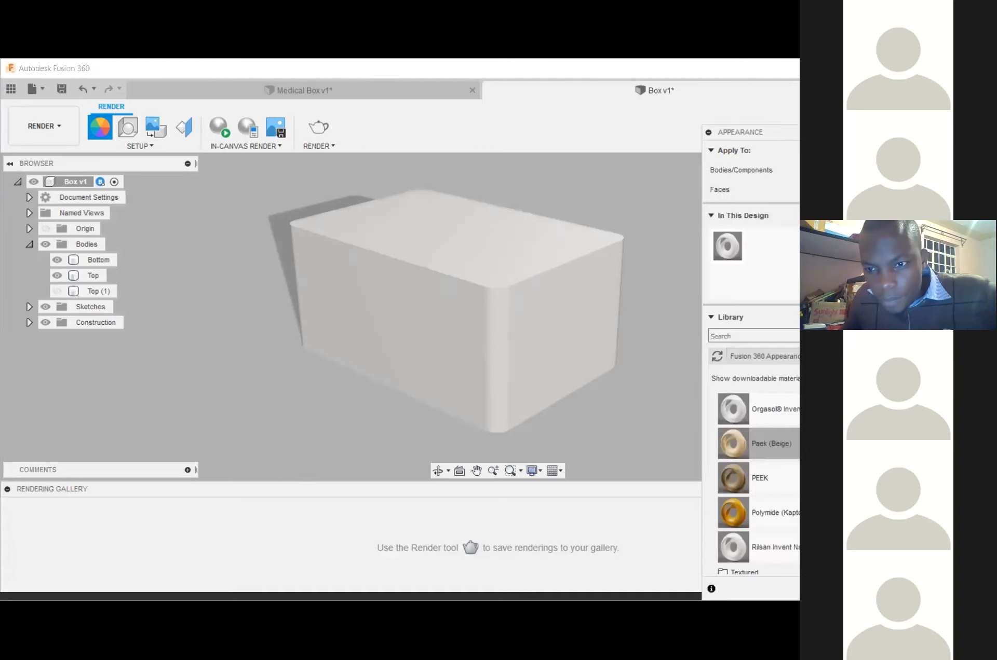
scroll(790, 416, "down", 3)
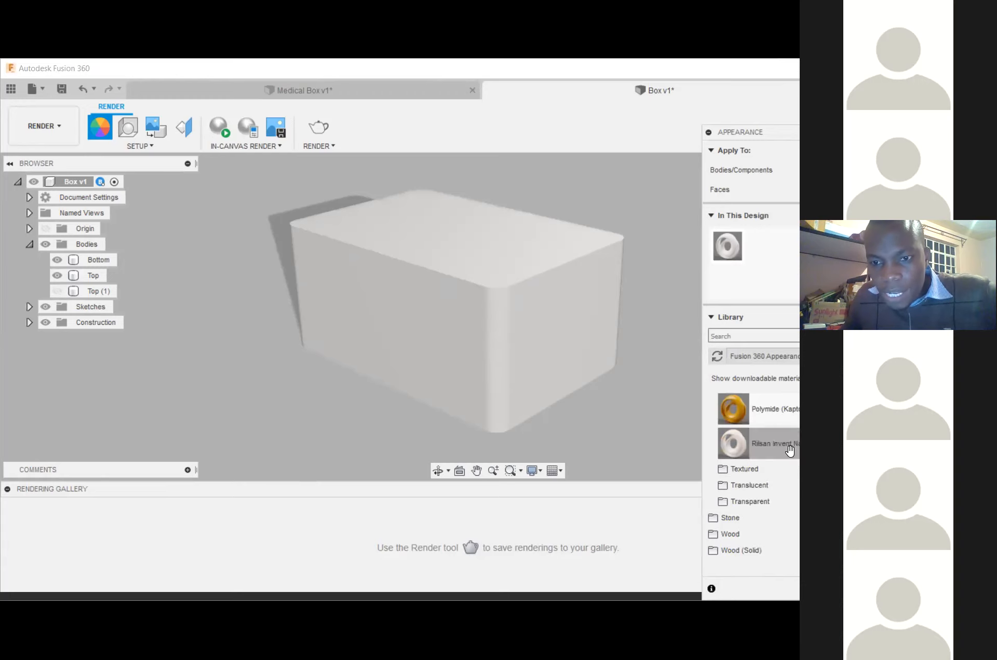
scroll(768, 444, "up", 4)
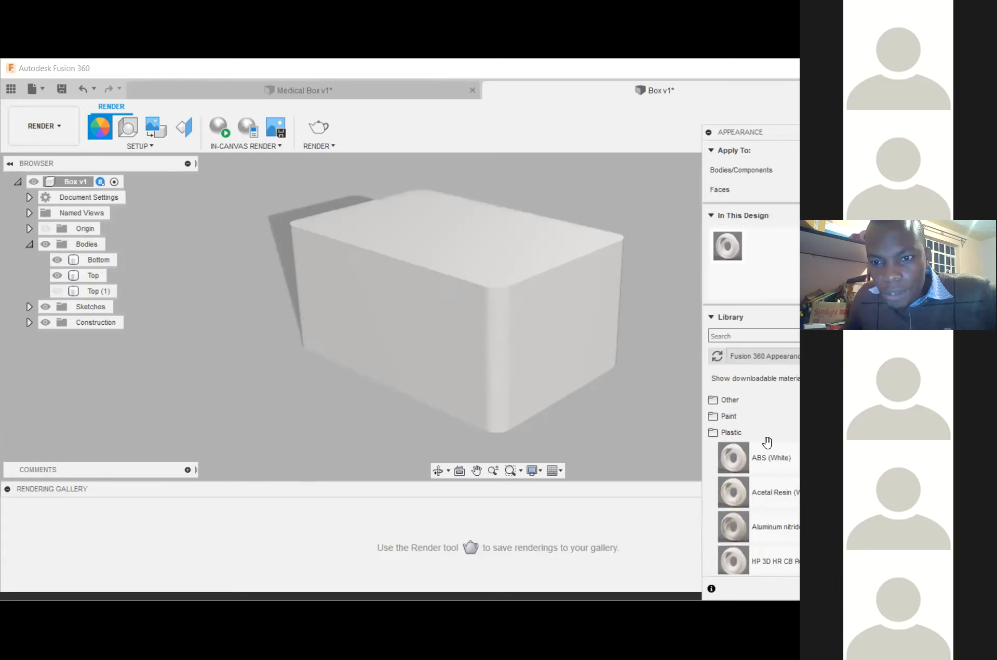
left_click(710, 433)
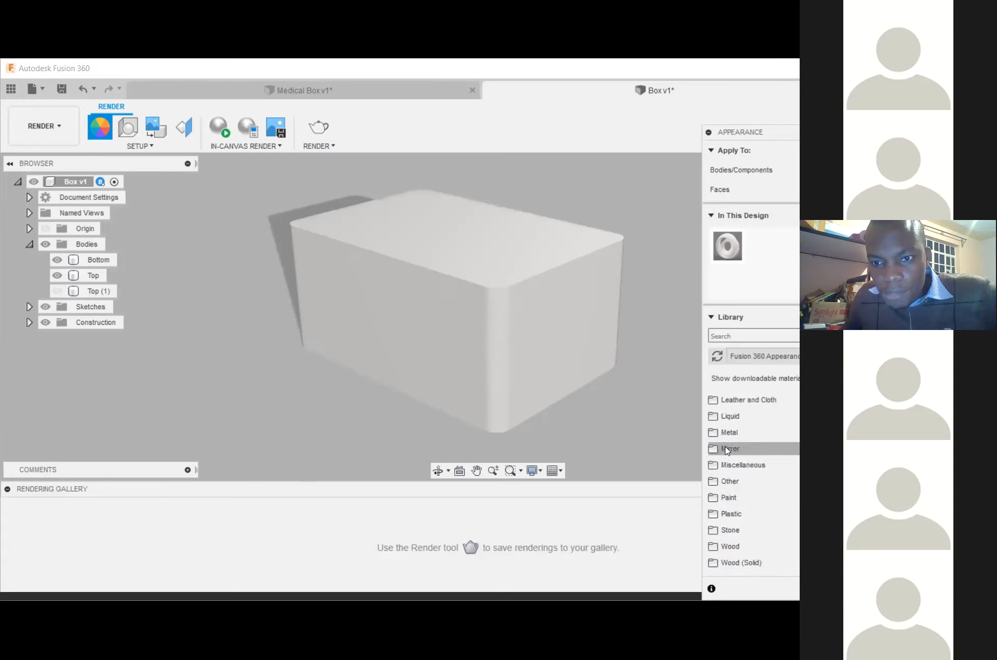
left_click(742, 499)
scroll(751, 482, "down", 2)
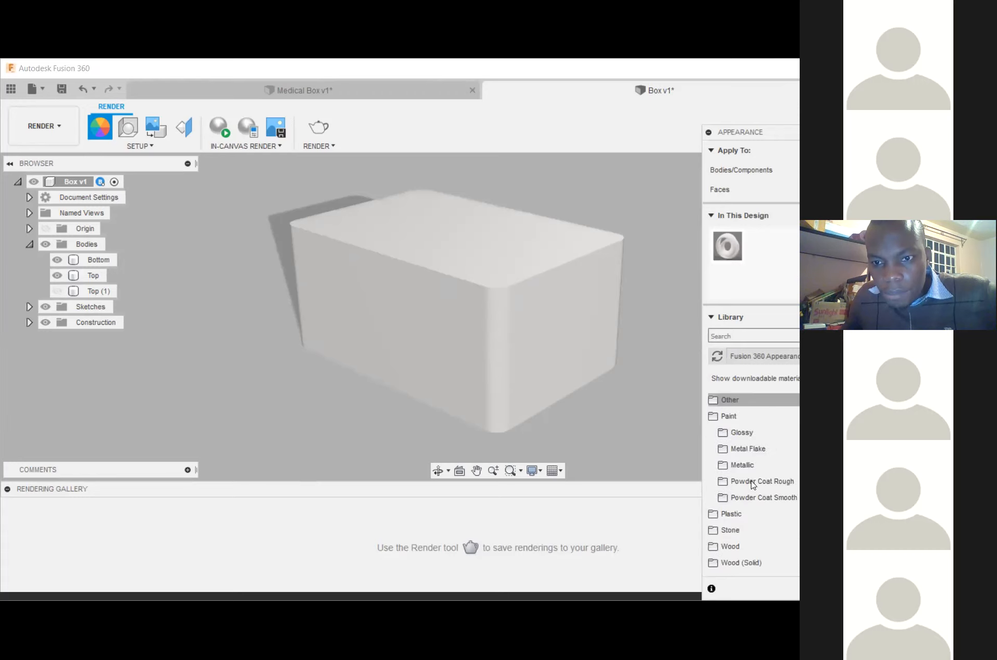
left_click(744, 431)
mouse_move(752, 488)
left_mouse_down()
mouse_move(623, 444)
mouse_move(518, 360)
left_mouse_up()
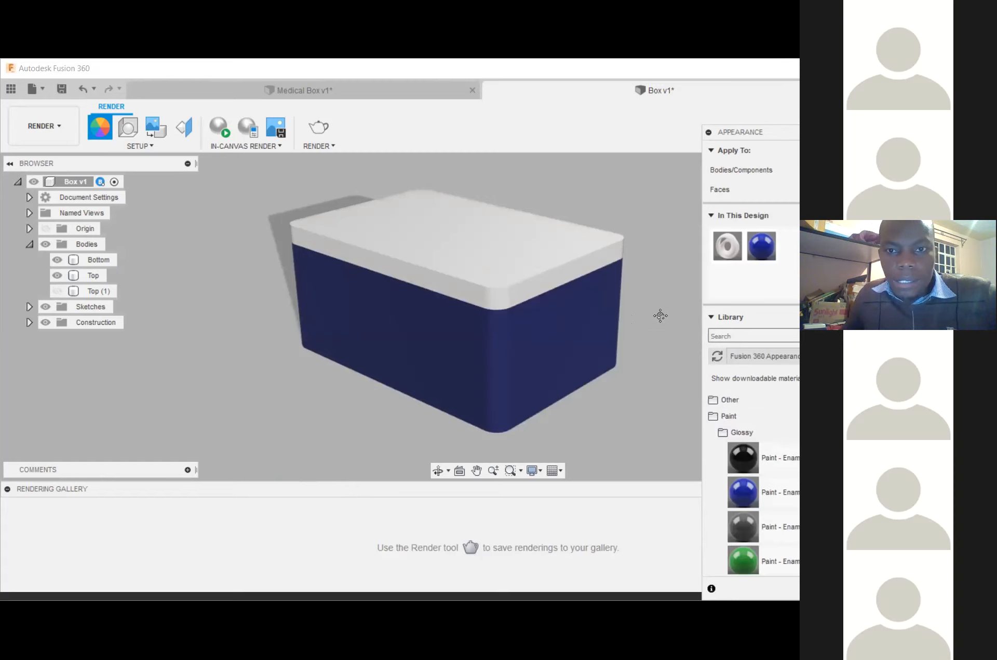
- Apply the yellow enamel paint from the Glossy paints to the lid body, Top
middle_click_drag(660, 315, 649, 322)
scroll(769, 457, "down", 5)
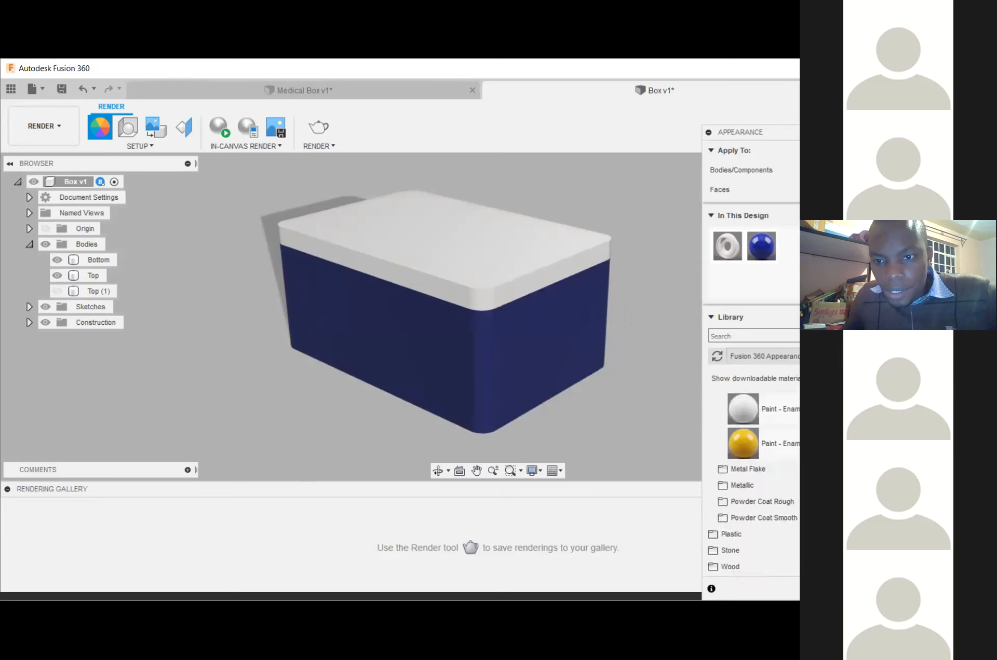
left_click_drag(528, 200, 508, 245)
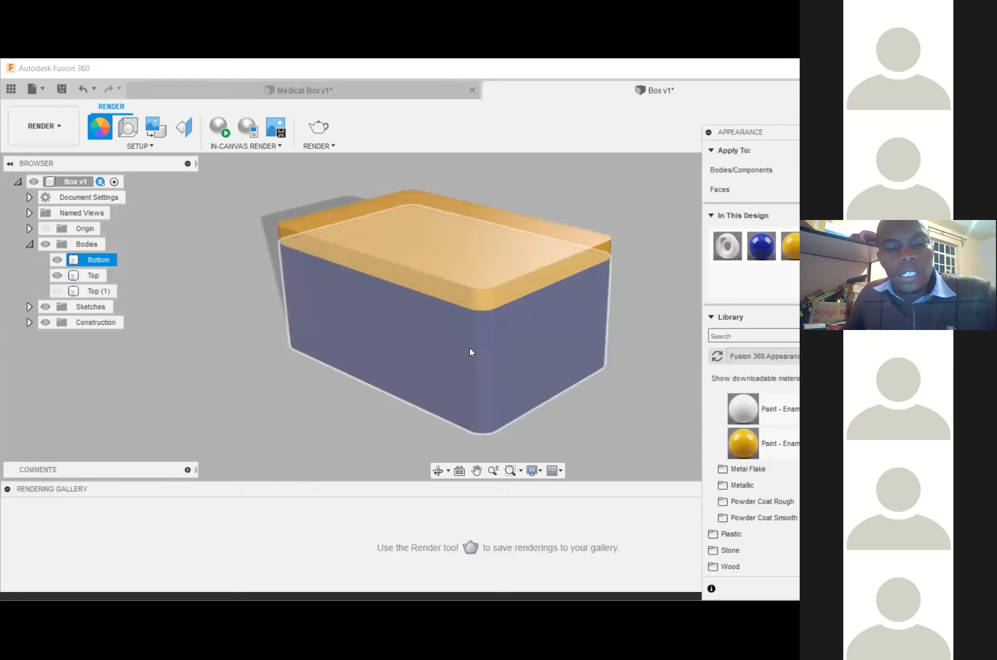
- Try to open the render settings for the box with the blue body and yellow lid
scroll(470, 348, "up", 3)
scroll(470, 348, "down", 2)
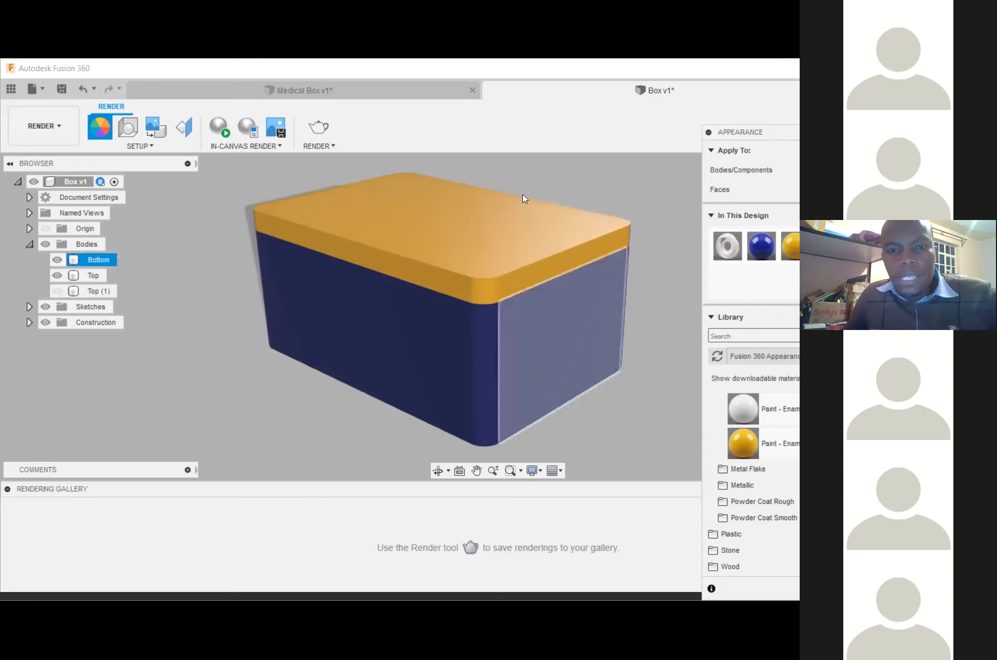
left_click(209, 356)
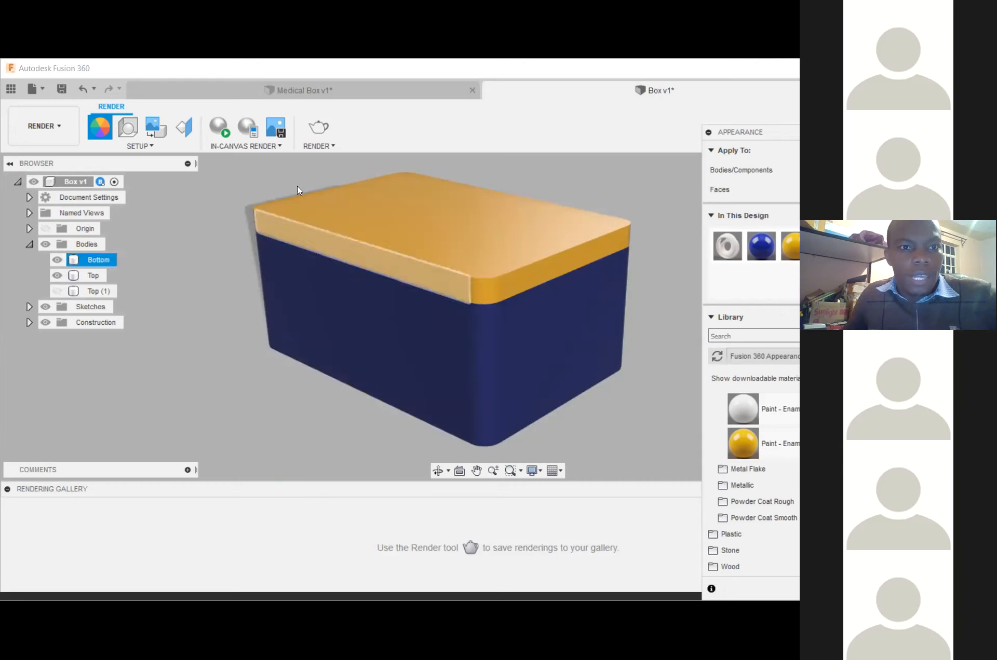
left_click(317, 128)
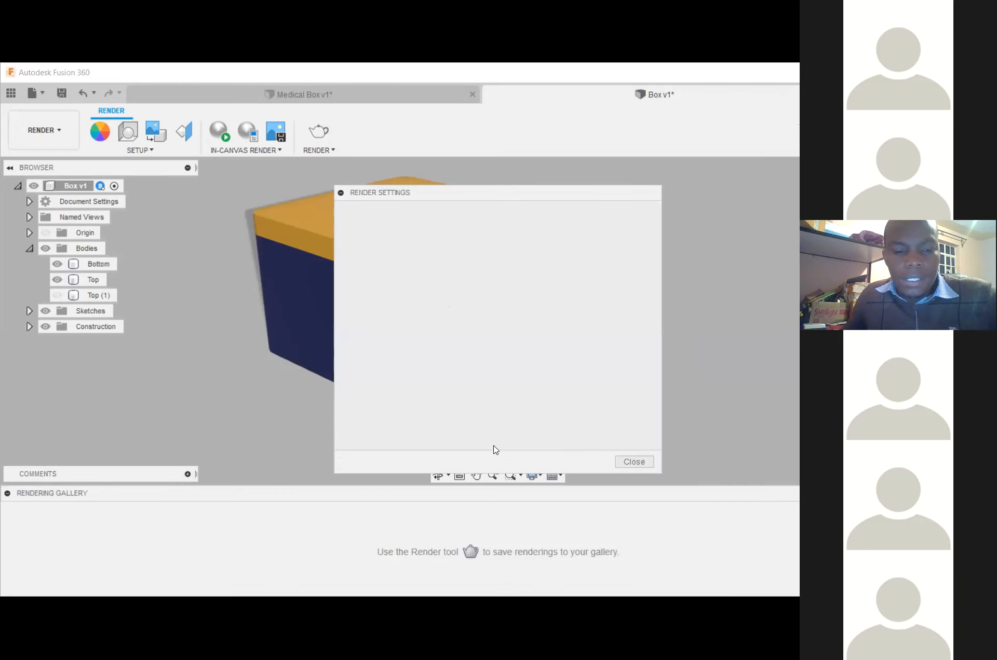
left_click(630, 461)
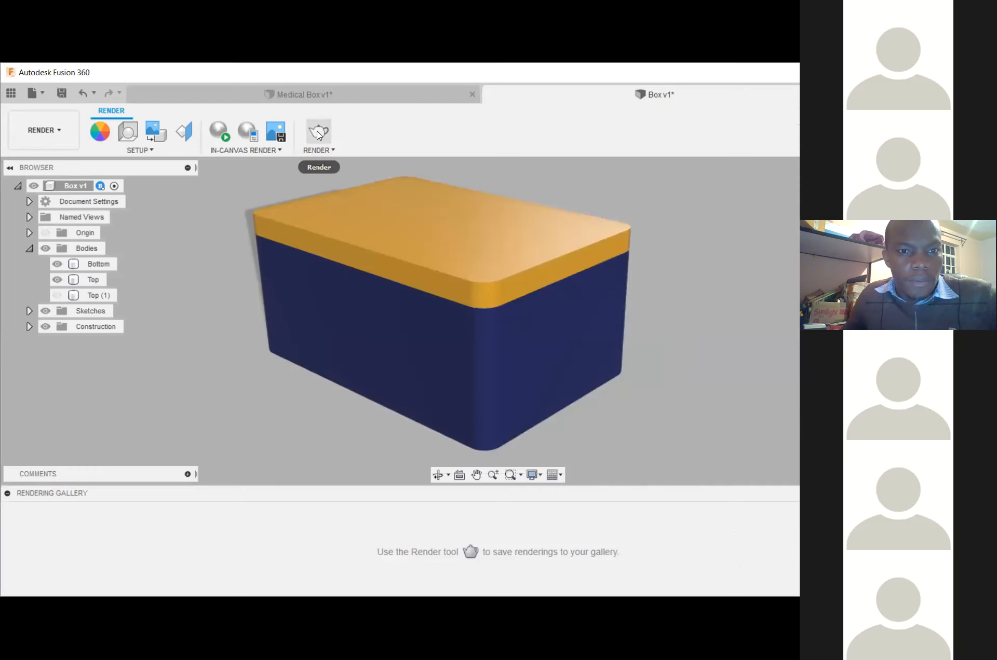
left_click(319, 134)
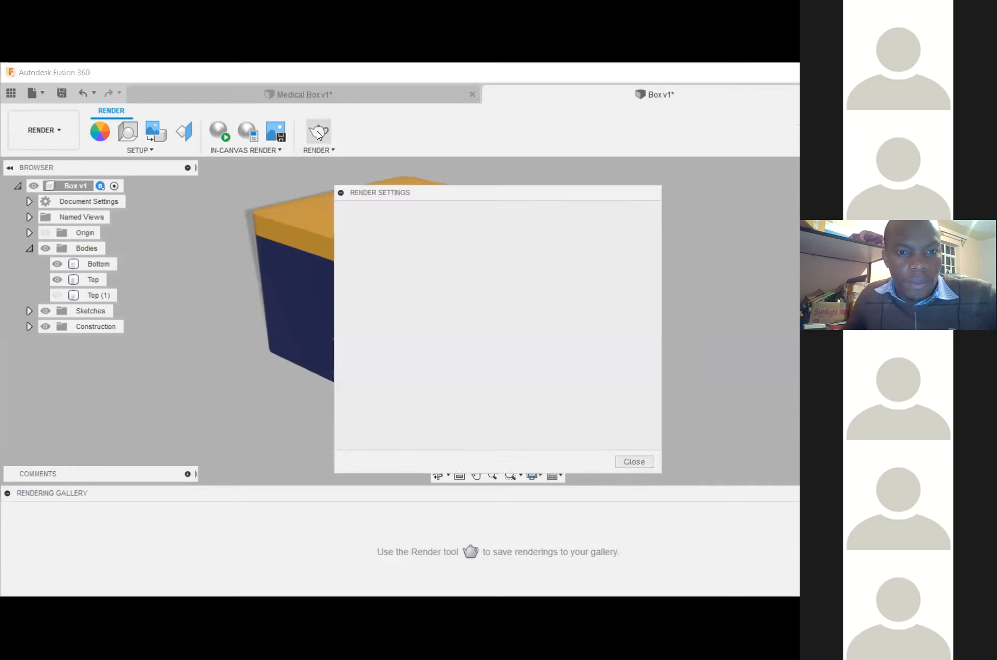
left_click(621, 453)
- Start an in-canvas render of the painted box
left_click(220, 131)
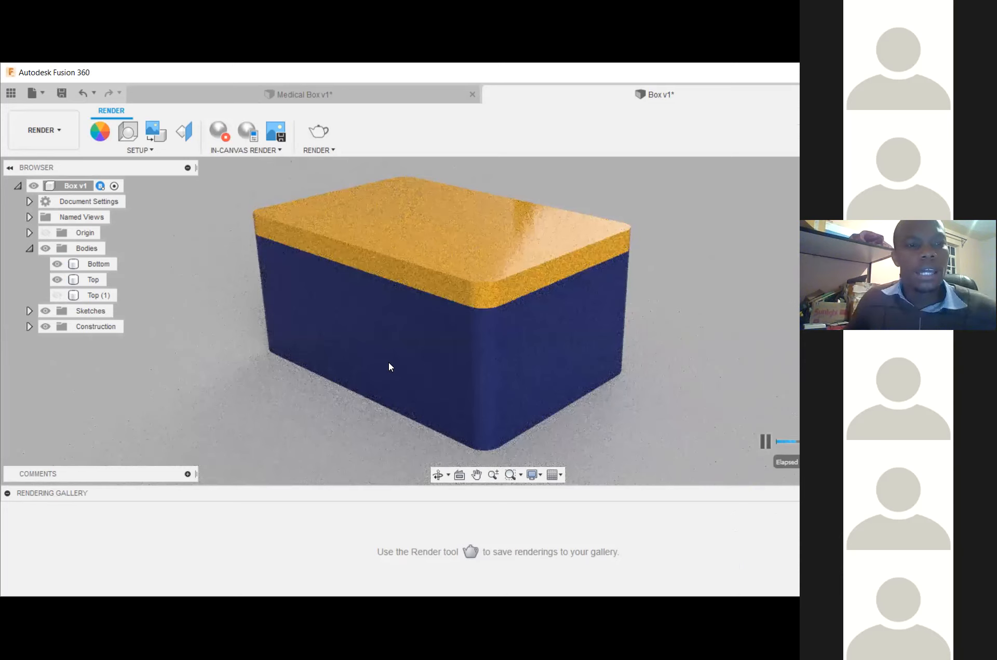
left_click(556, 331)
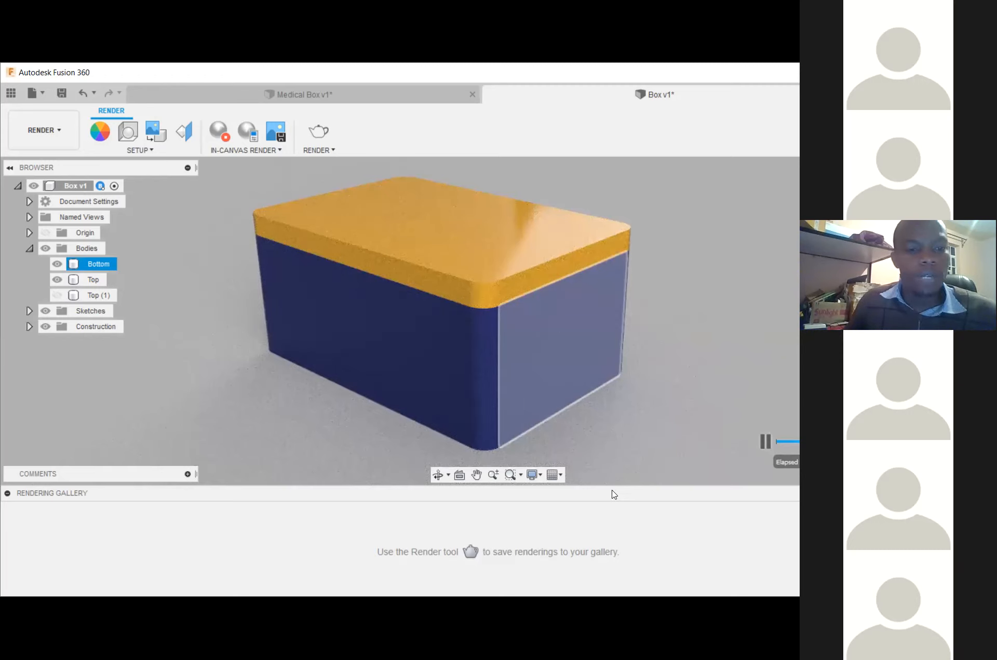
left_click_drag(663, 496, 659, 498)
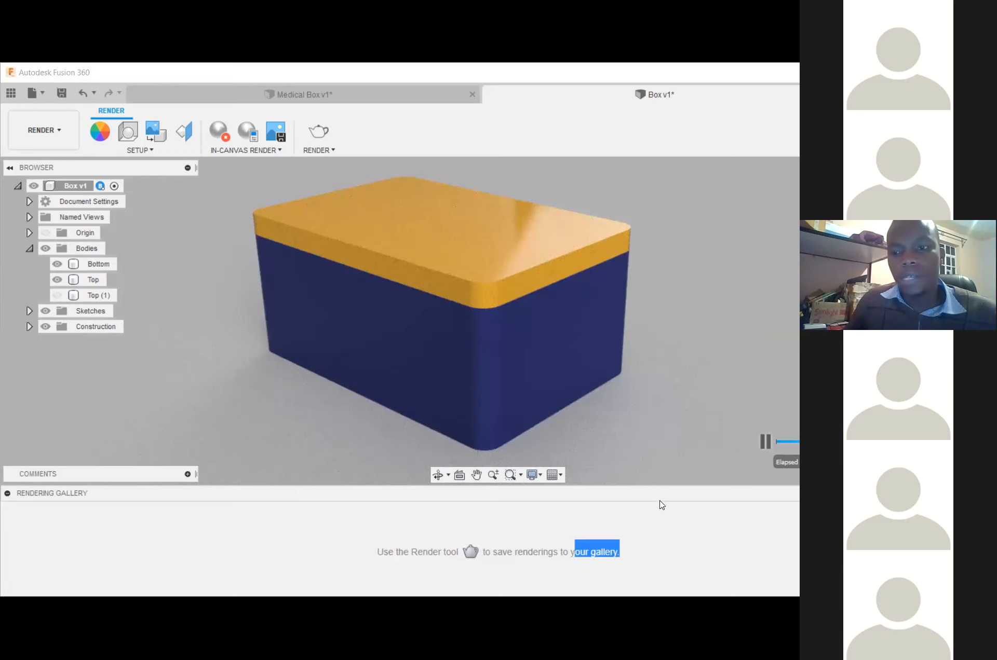
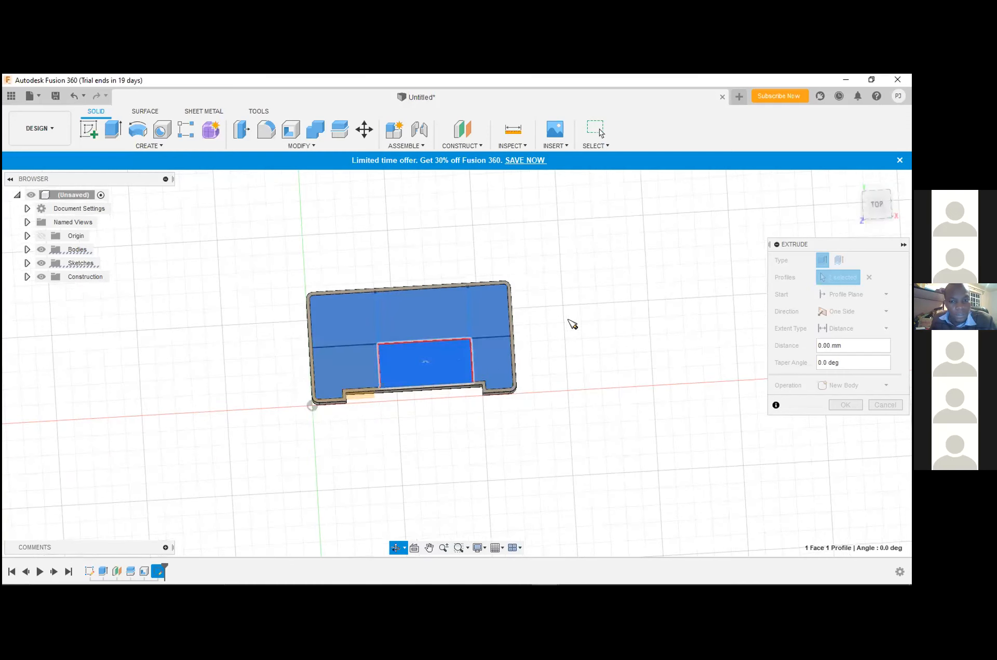
- Undo the unfinished extrude and the divider lines sketched inside the box in the untitled design
left_click_drag(536, 311, 533, 320)
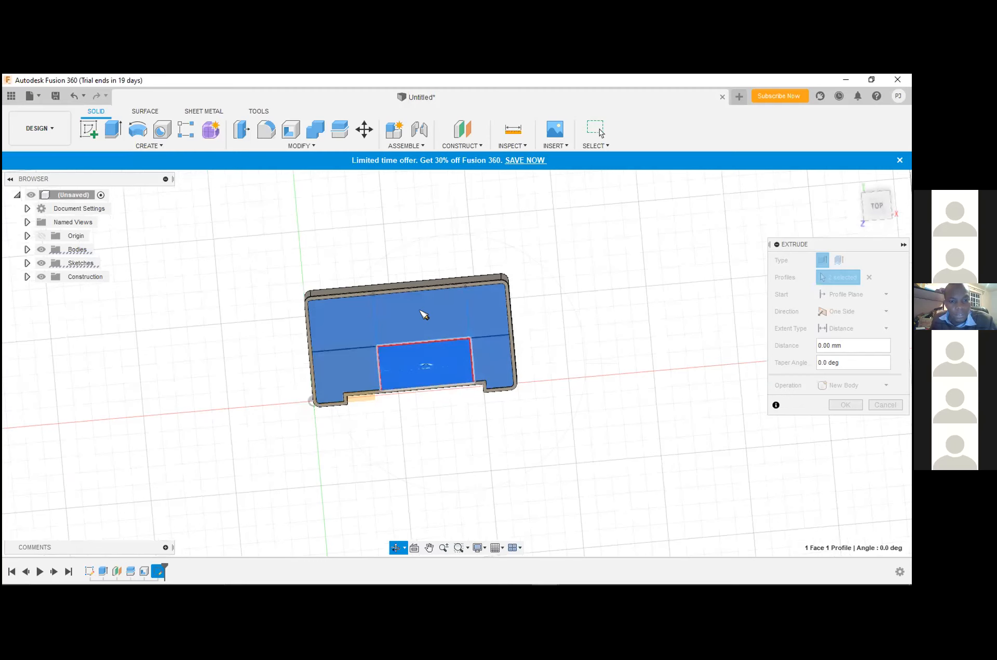
left_click(75, 97)
left_click(76, 97)
left_click(76, 97)
left_click(76, 97)
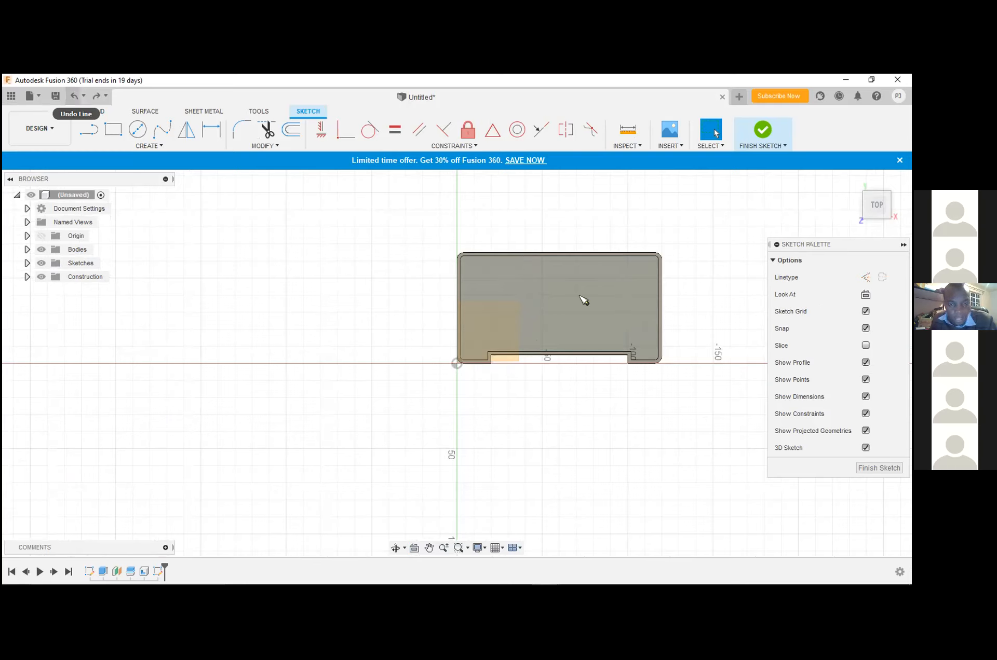
left_click(73, 97)
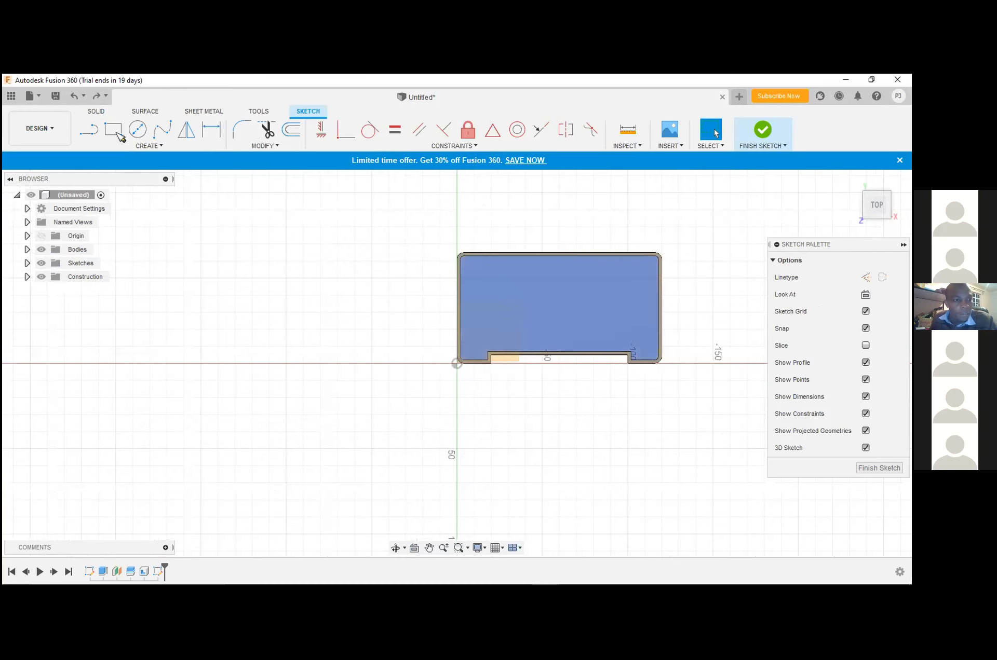
- Sketch one vertical divider line across the full depth of the box interior and finish the sketch
left_click(530, 346)
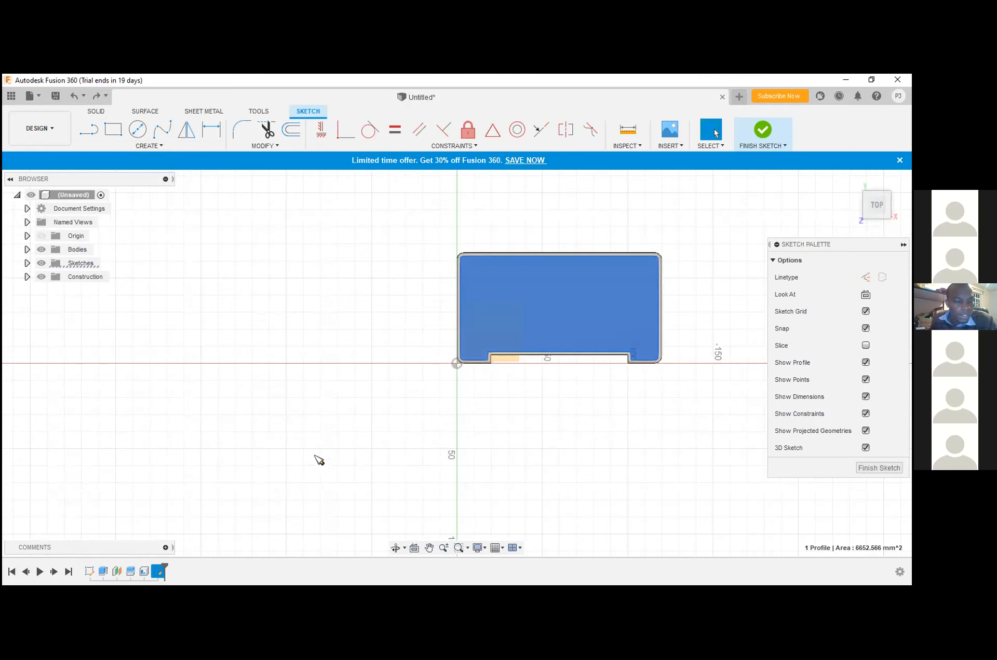
left_click(89, 134)
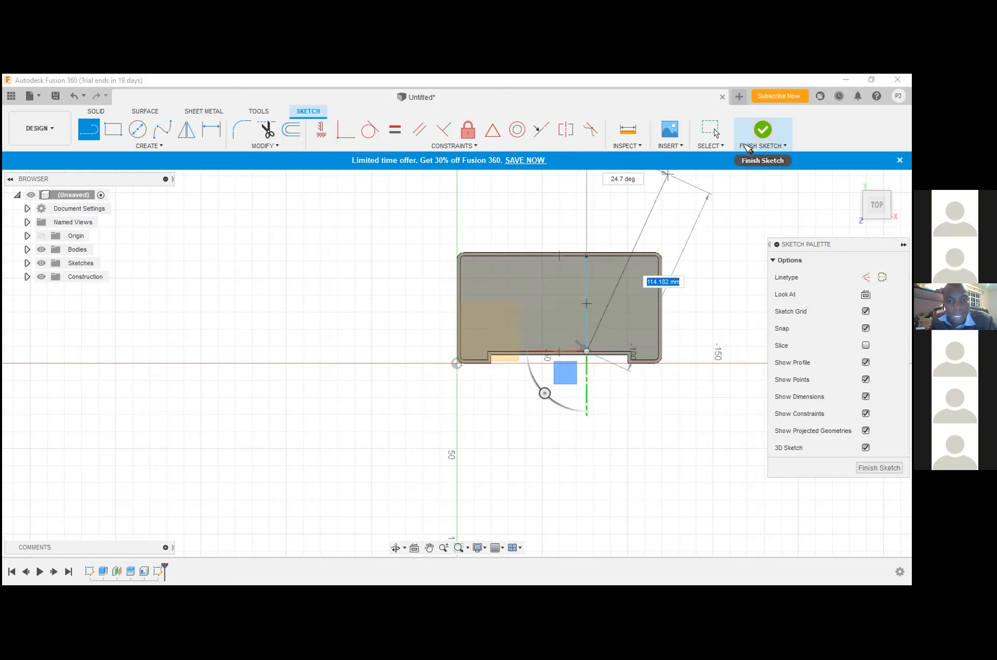
left_click(746, 147)
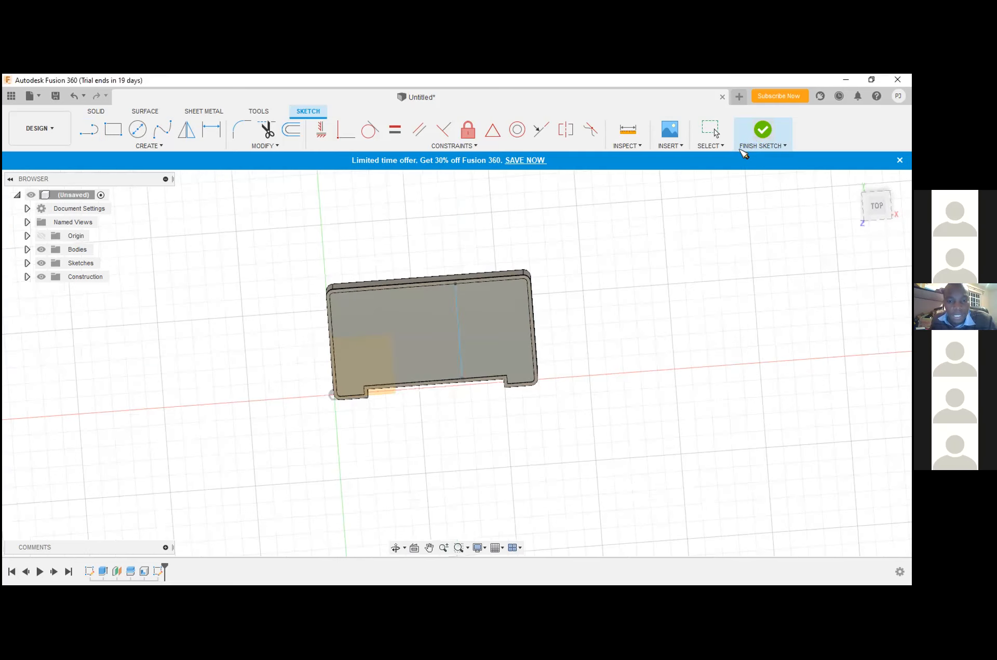
left_click(738, 149)
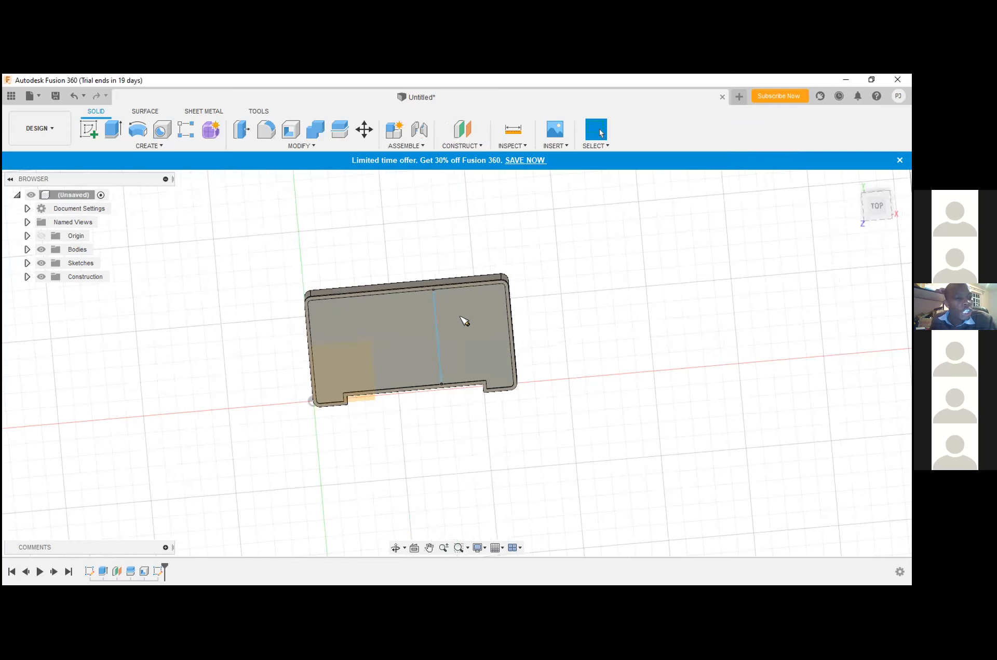
- Try to create a symmetric web 2 mm thick, with depth To Next, from the vertical divider line
left_click(447, 316)
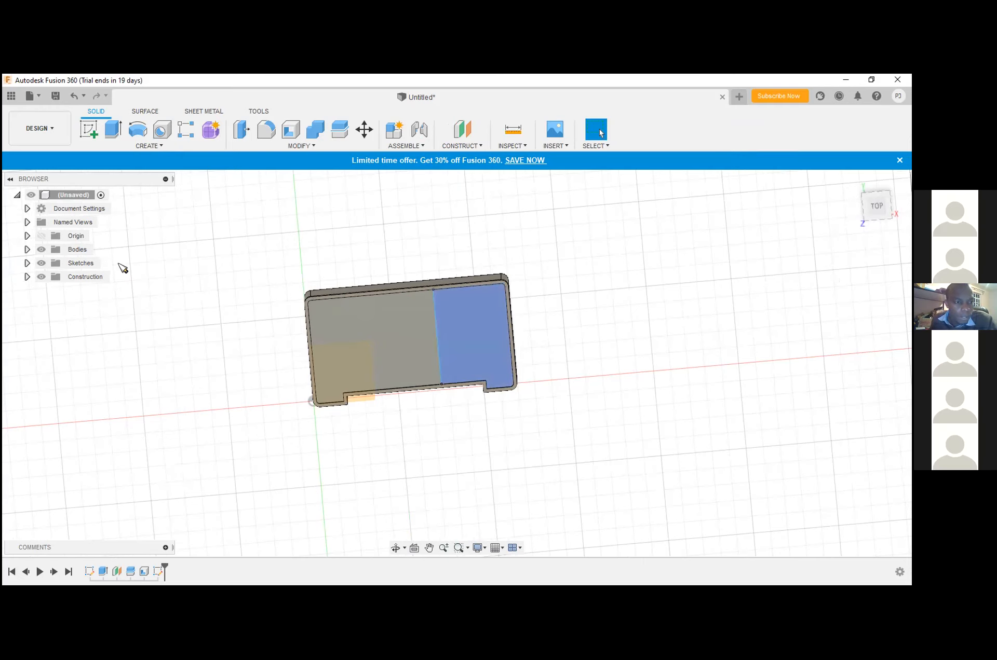
left_click(435, 339)
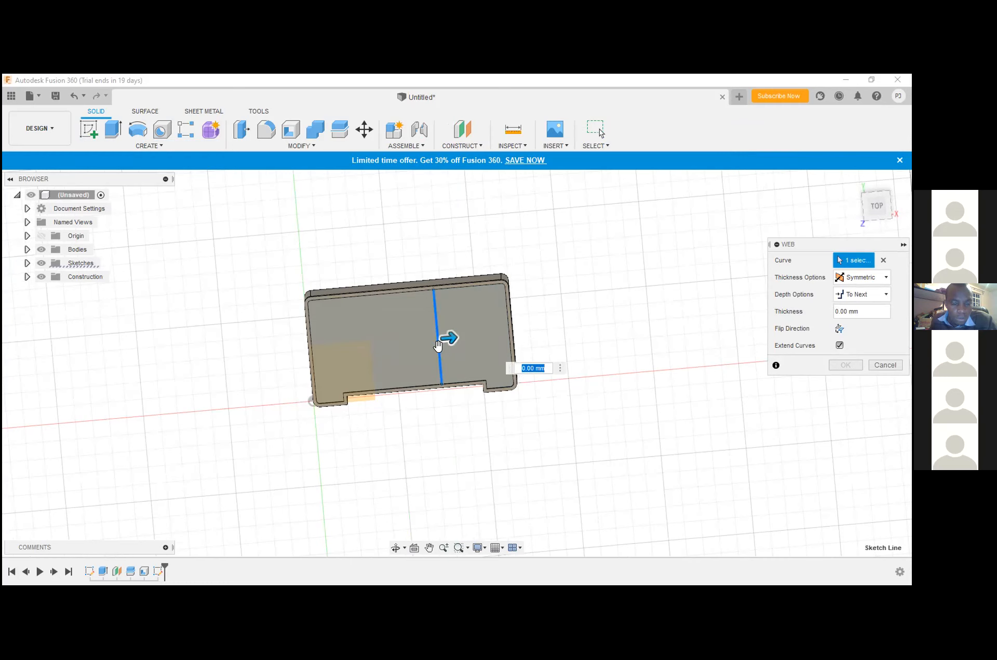
type("2")
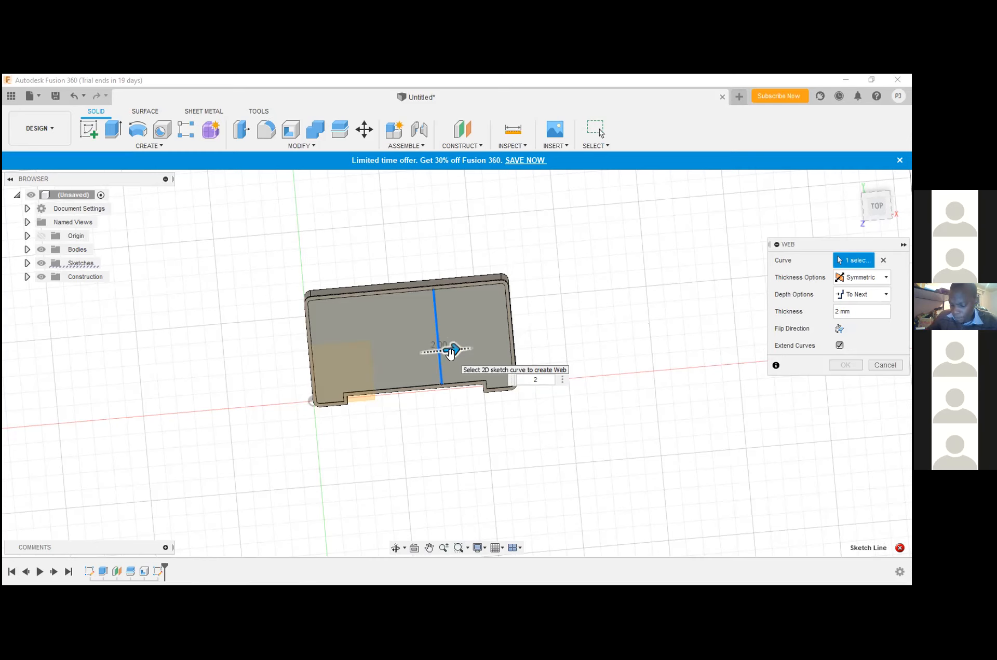
scroll(449, 354, "down", 1)
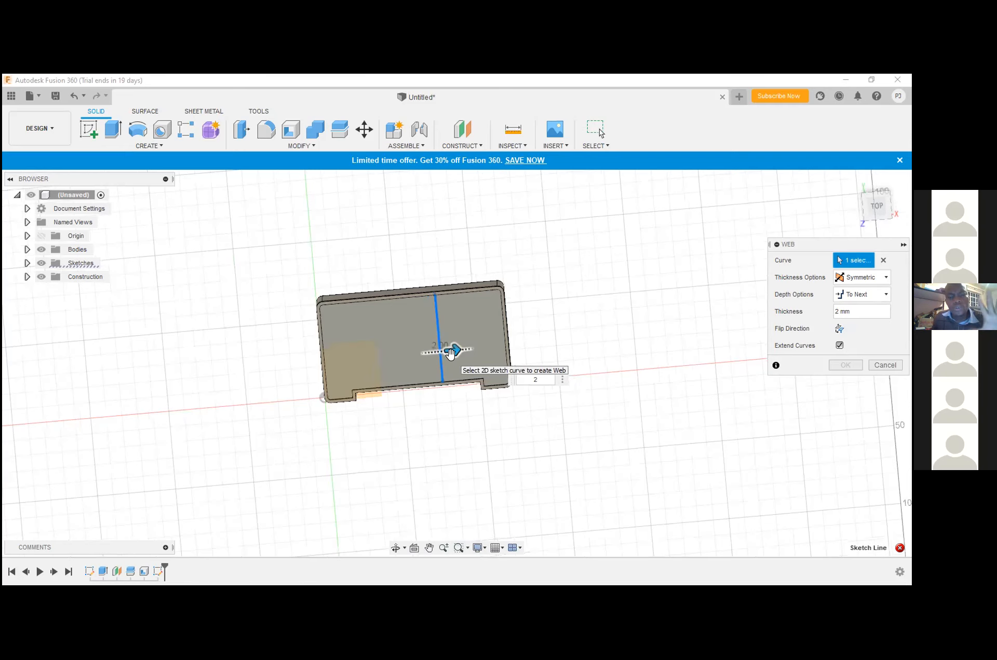
scroll(450, 353, "up", 1)
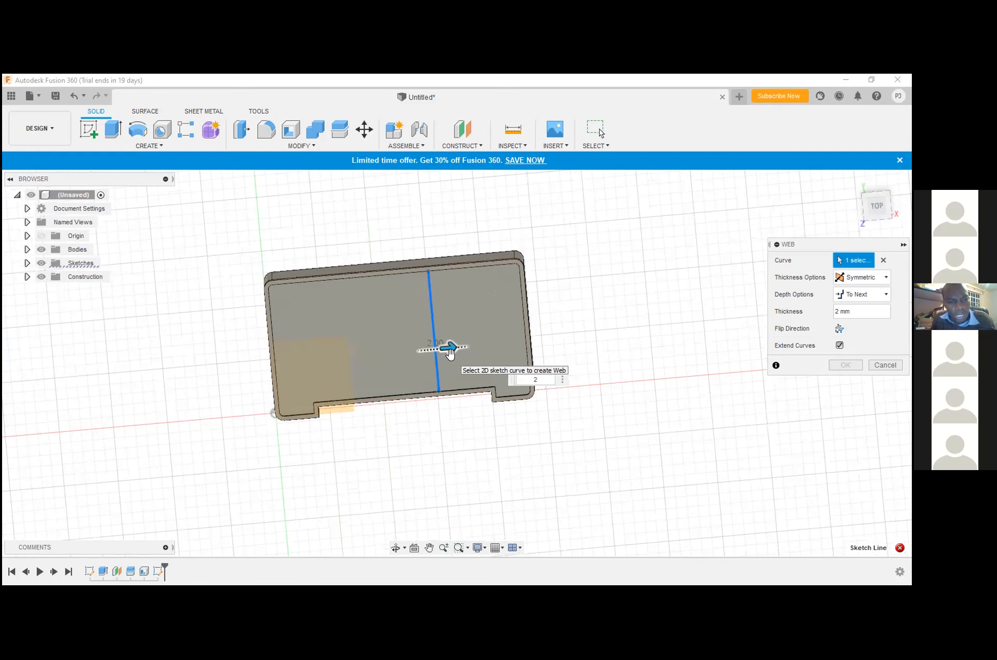
scroll(450, 353, "up", 2)
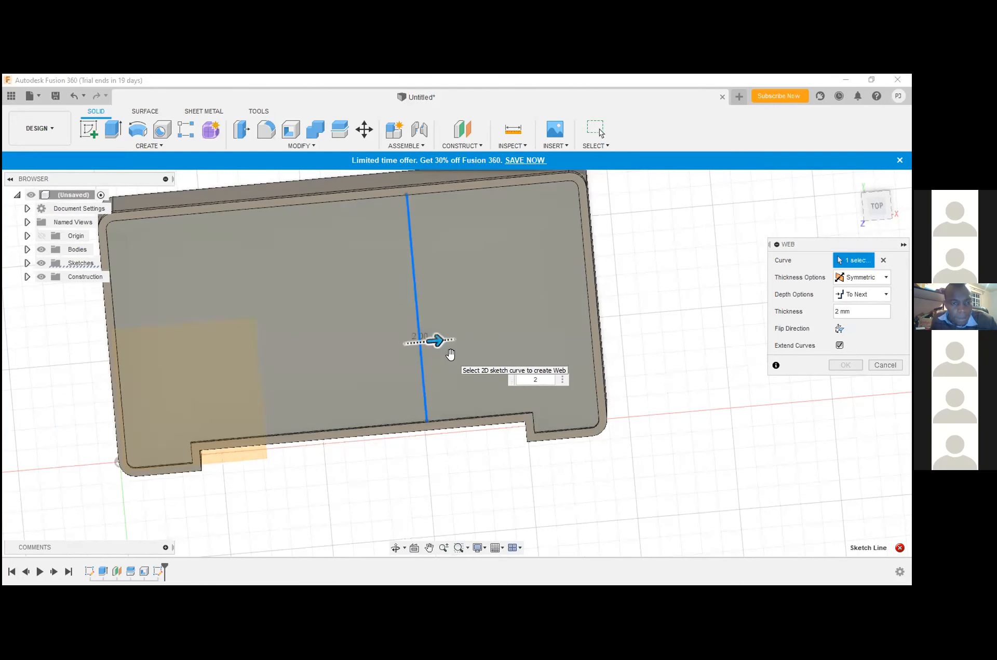
scroll(449, 354, "up", 1)
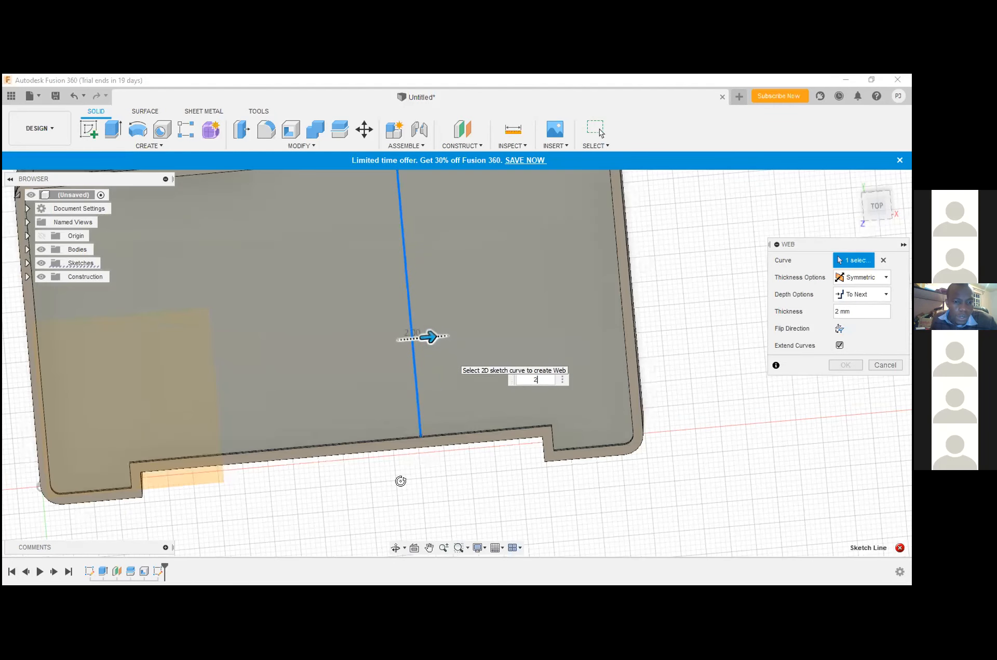
scroll(400, 480, "down", 1)
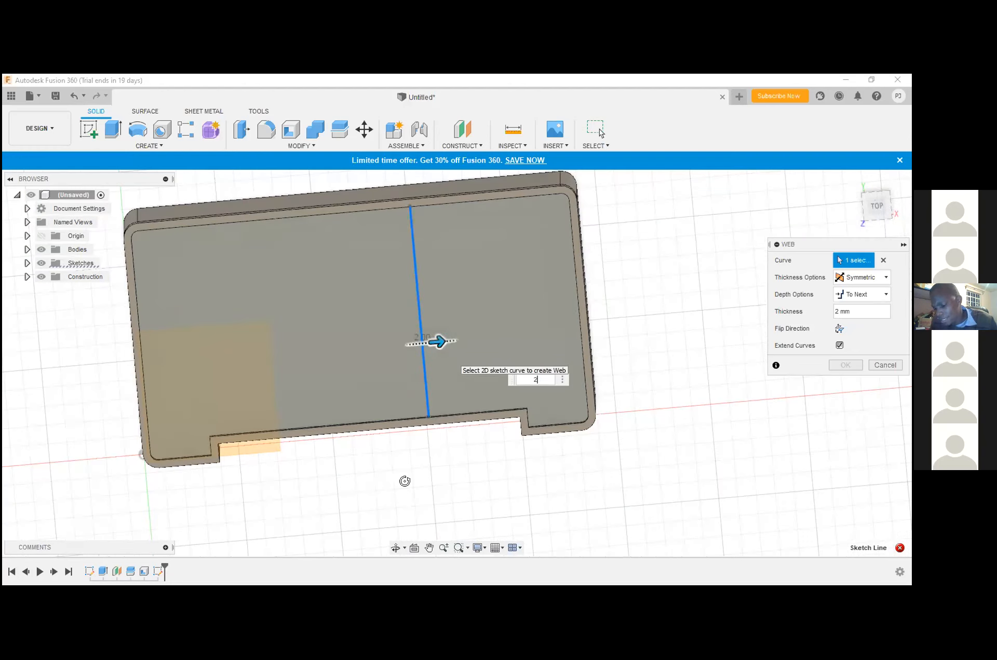
scroll(407, 482, "down", 1)
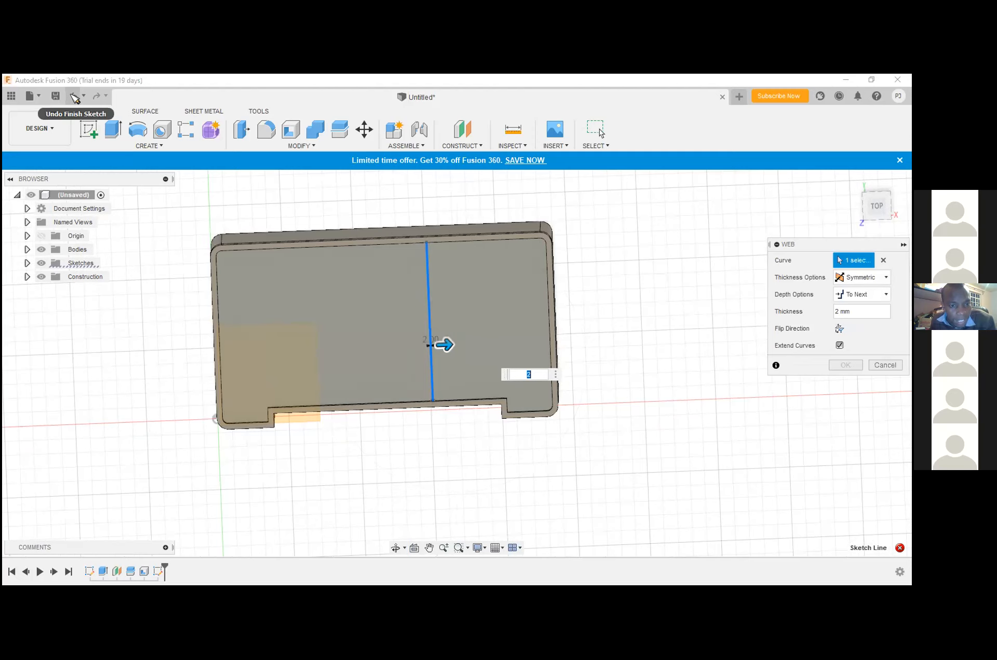
left_click(75, 97)
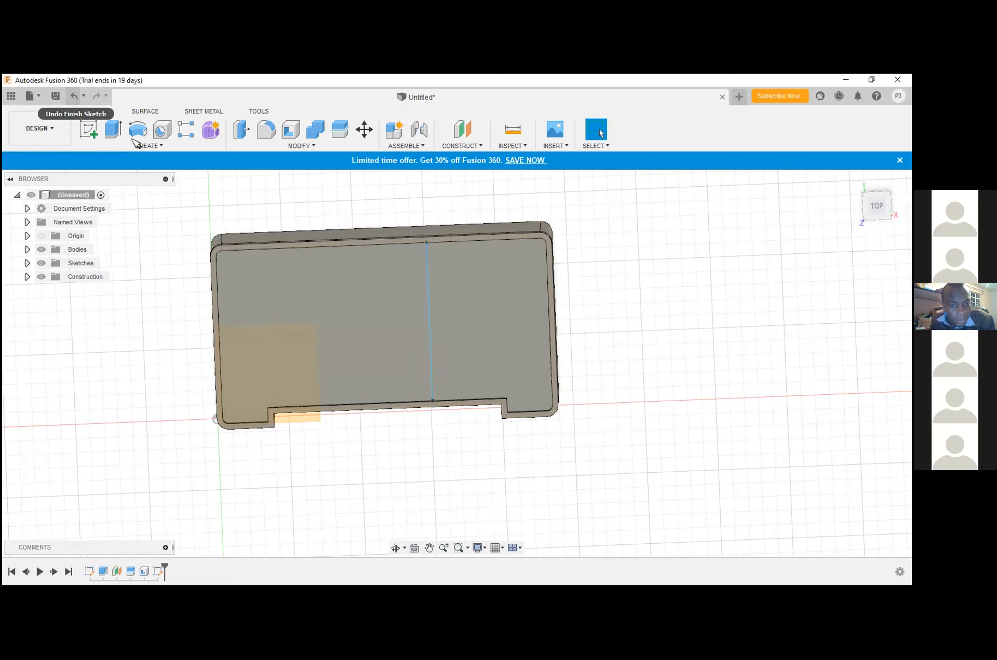
- Undo finishing the sketch and drawing the vertical divider line, and restart the Line tool
left_click(75, 99)
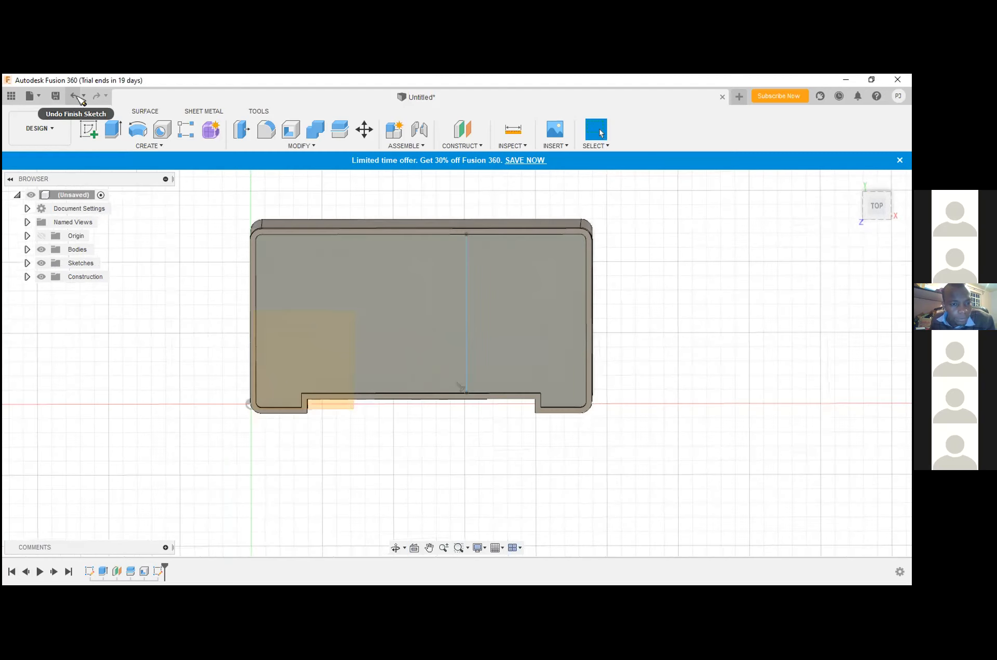
key("ctrl+z")
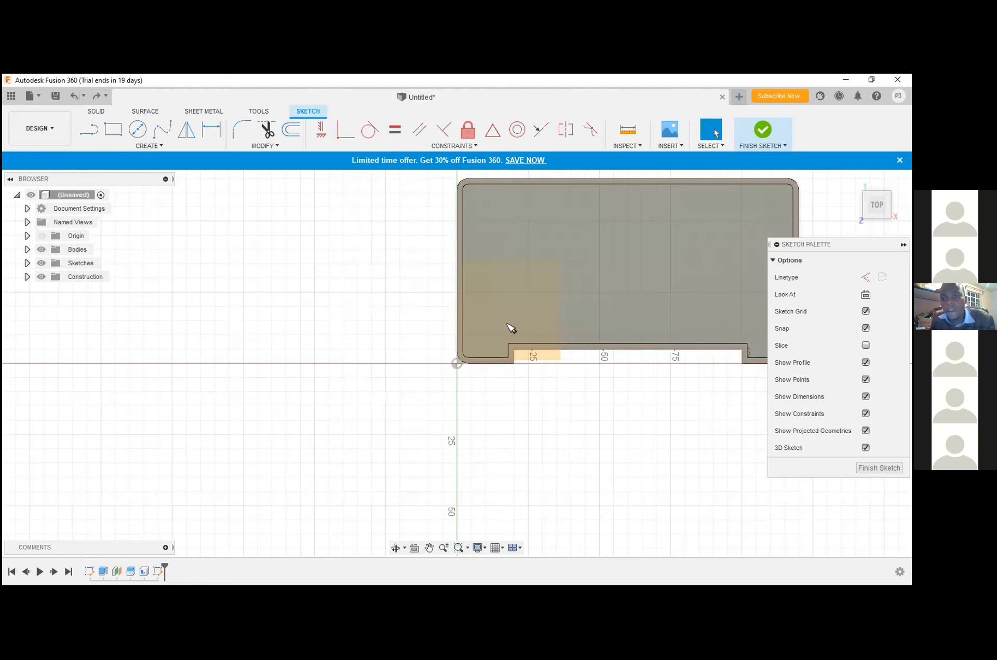
left_click(552, 291)
scroll(552, 291, "down", 1)
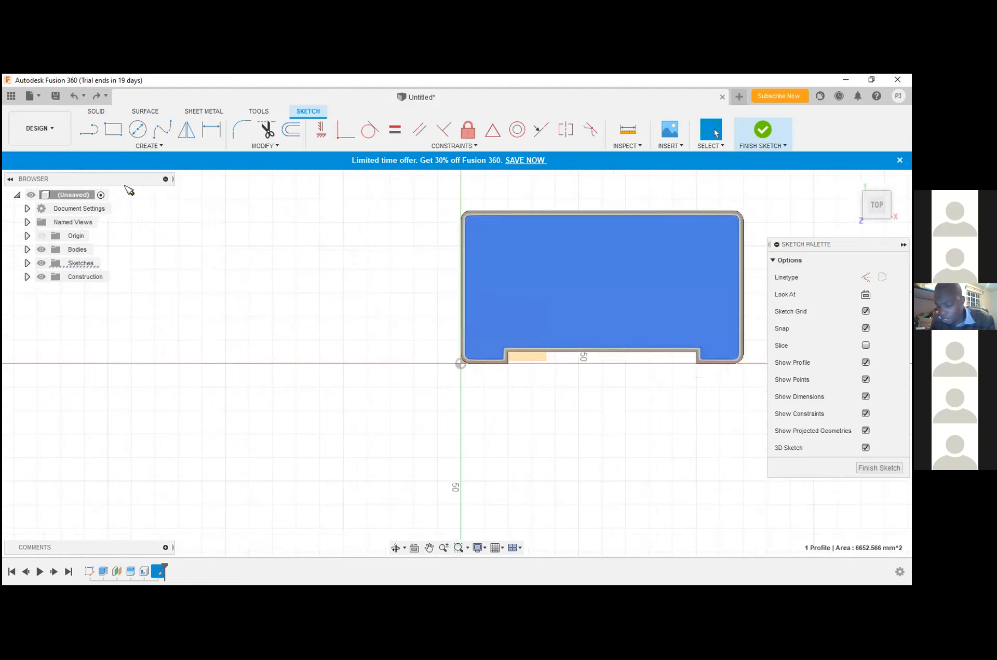
left_click(89, 130)
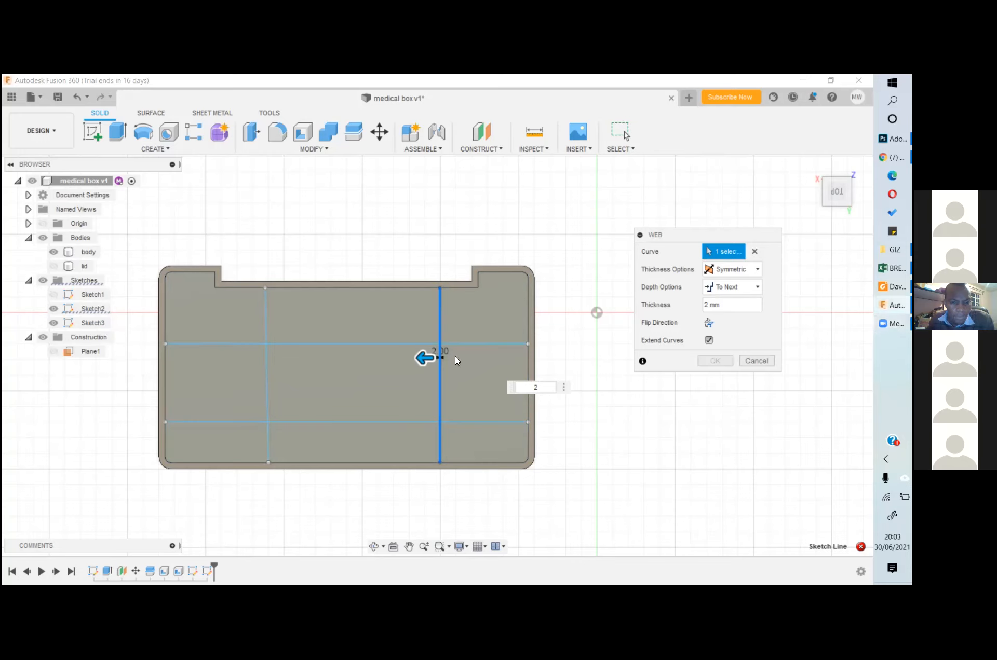
- Try to create a 2 mm web from the crossing vertical and horizontal lines in the medical box, and inspect the error details
left_click(443, 344)
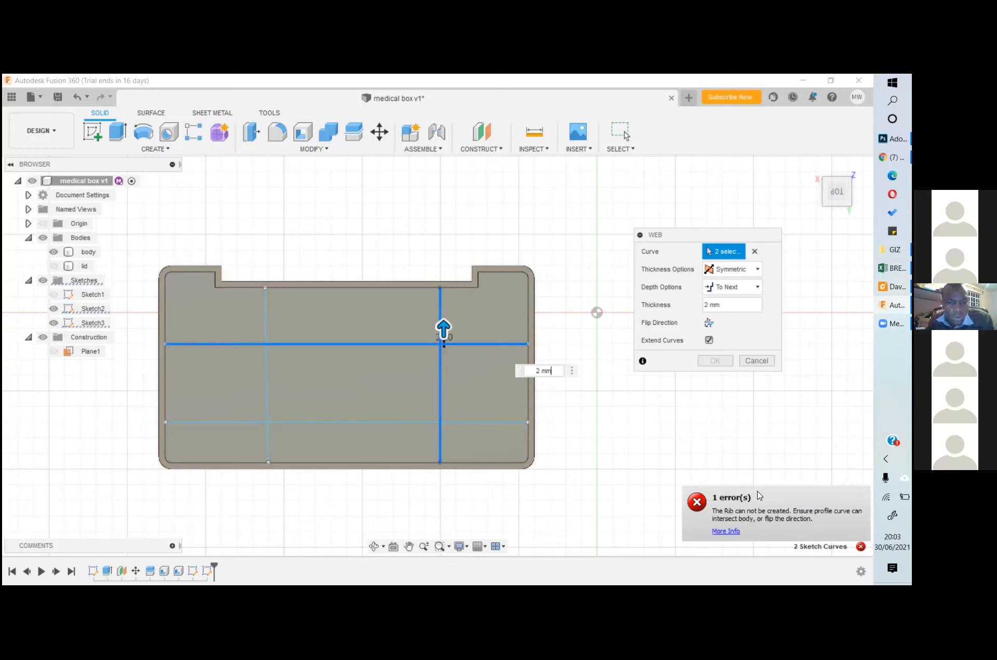
left_click(726, 531)
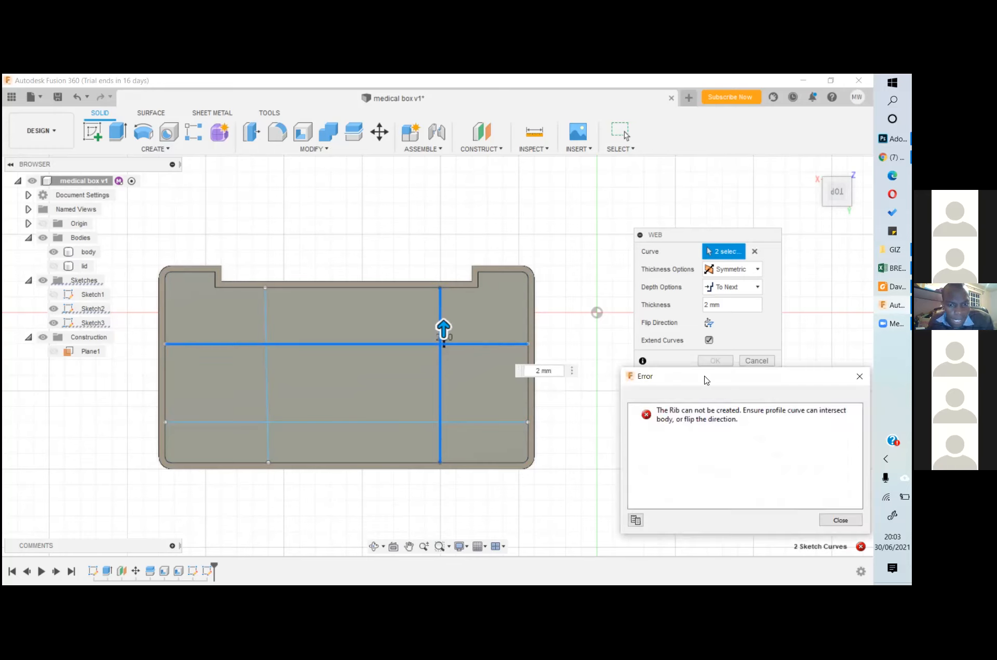
left_click_drag(706, 380, 399, 238)
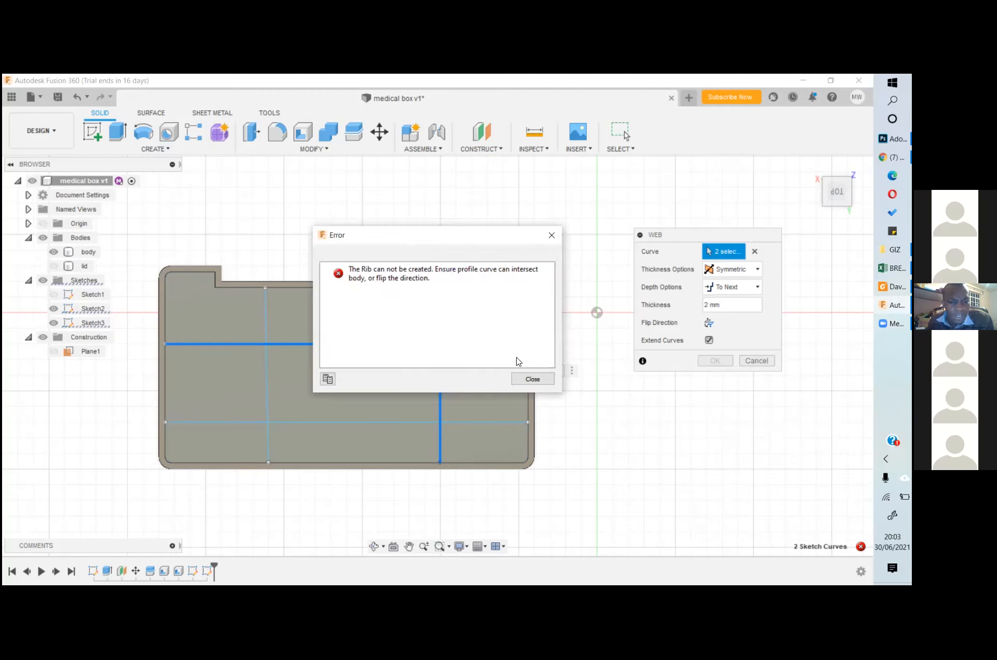
left_click(532, 380)
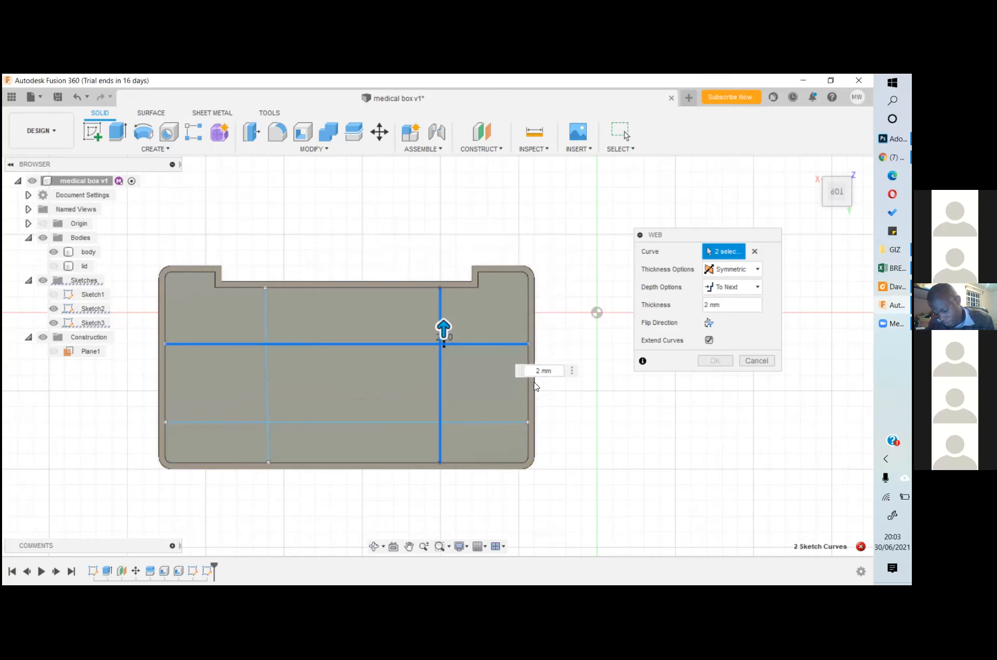
key("Escape")
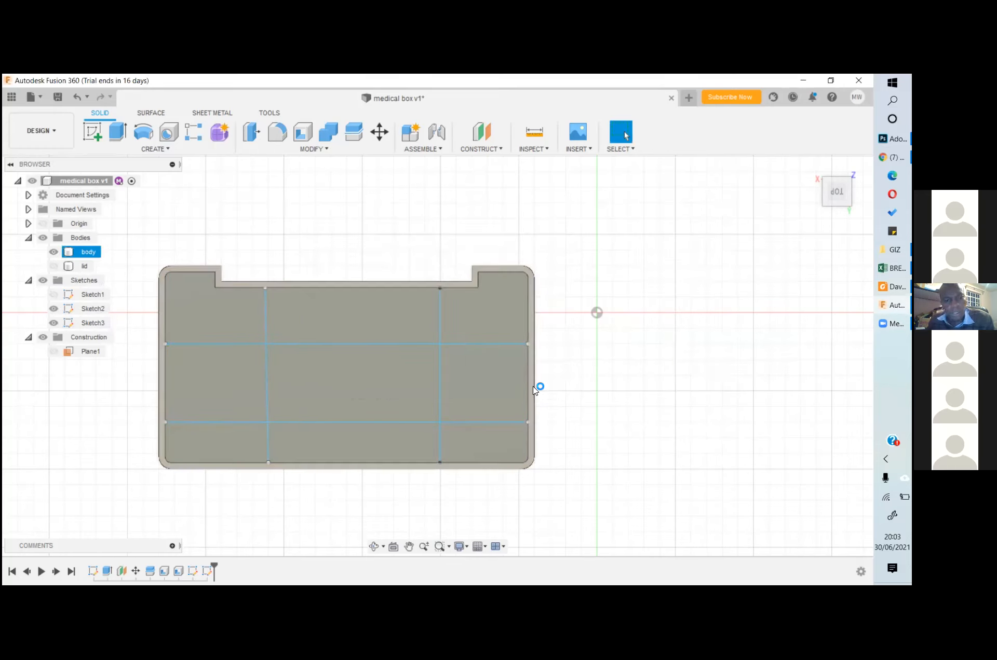
- Sketch a vertical divider line 56 mm long across the box interior, from the straight long wall to the notched wall, and finish the sketch
middle_click_drag(531, 390, 639, 247, "shift")
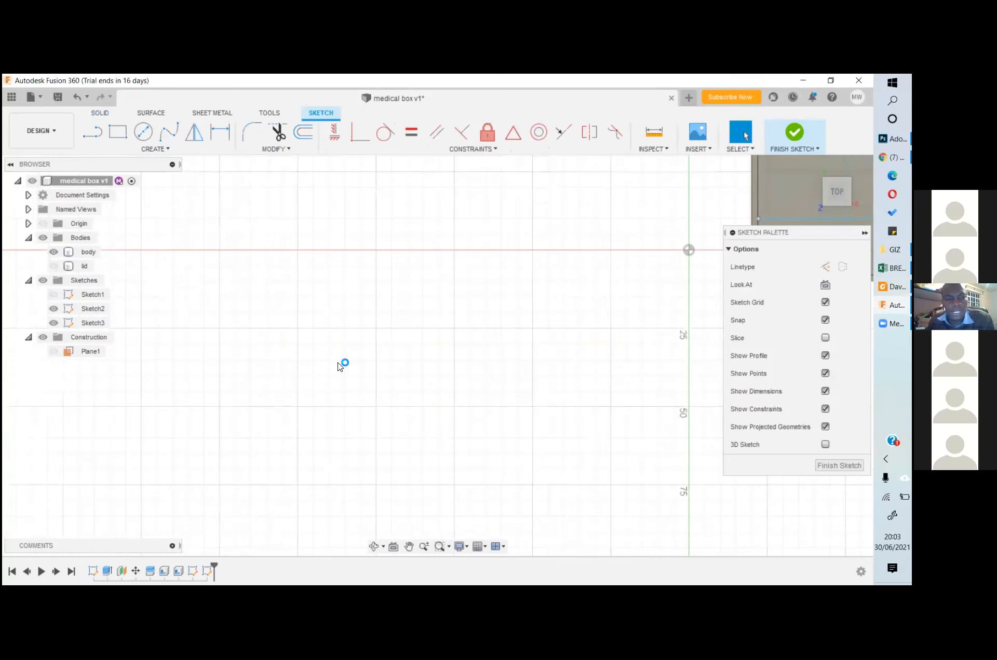
middle_click_drag(338, 363, 419, 267)
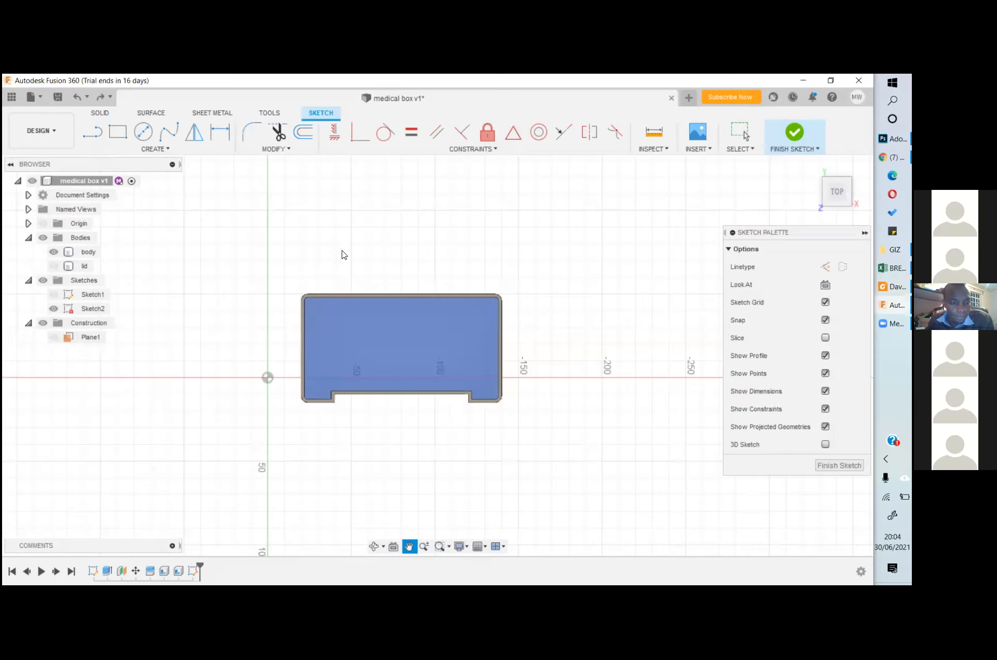
middle_click(341, 252)
middle_click(341, 249)
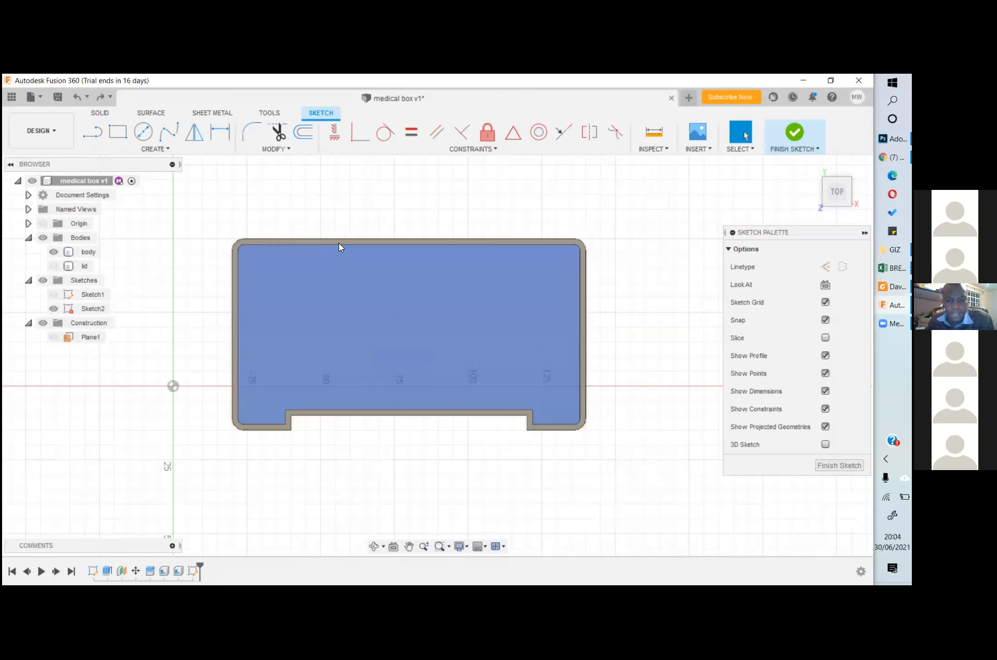
key("l")
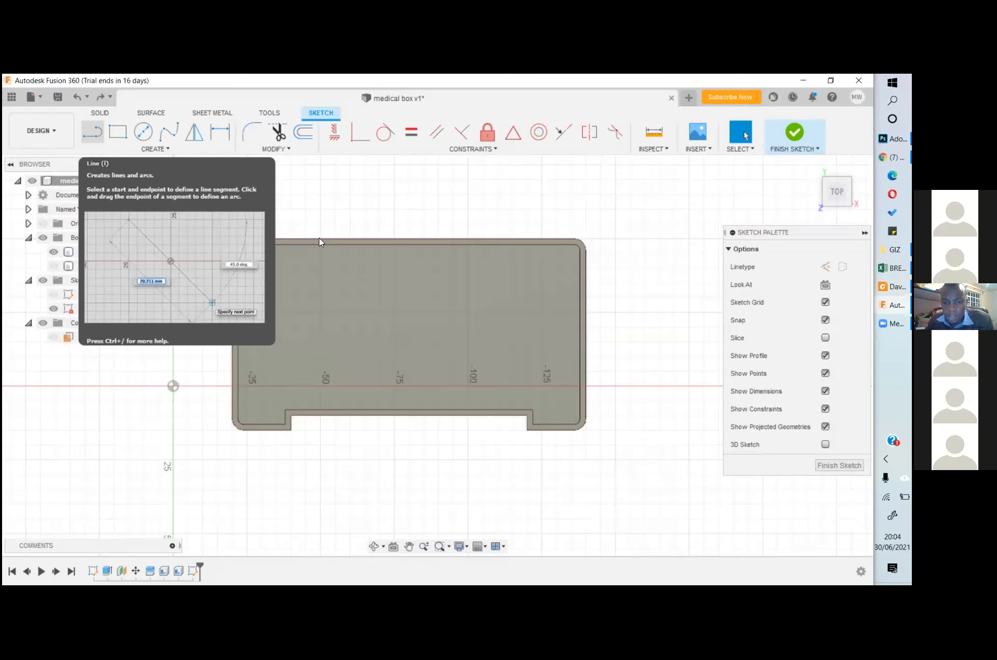
scroll(326, 239, "up", 2)
left_click(337, 236)
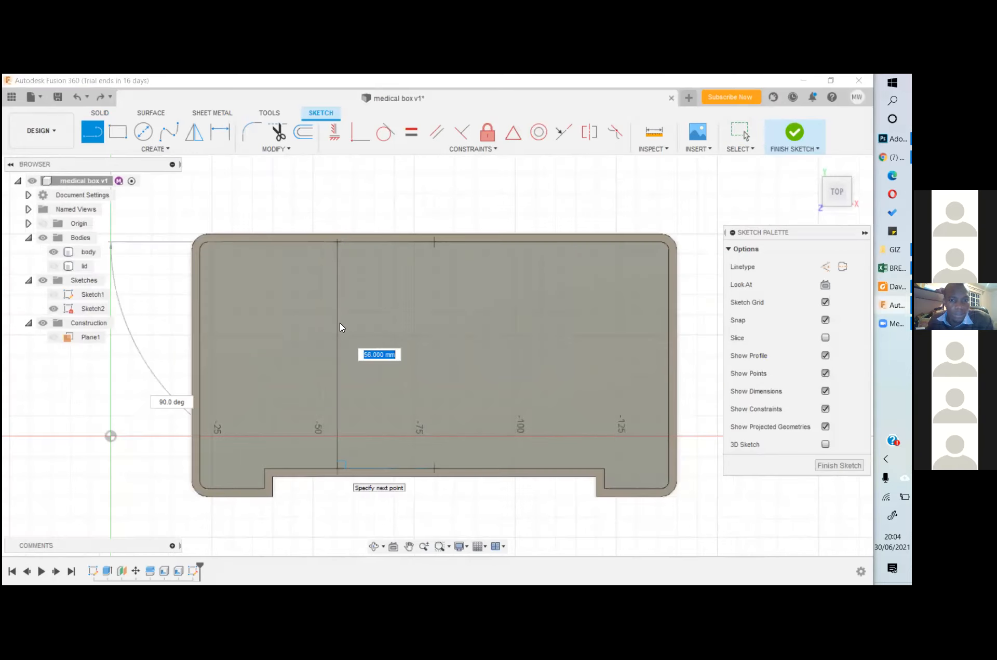
scroll(340, 322, "down", 2)
scroll(331, 319, "up", 5)
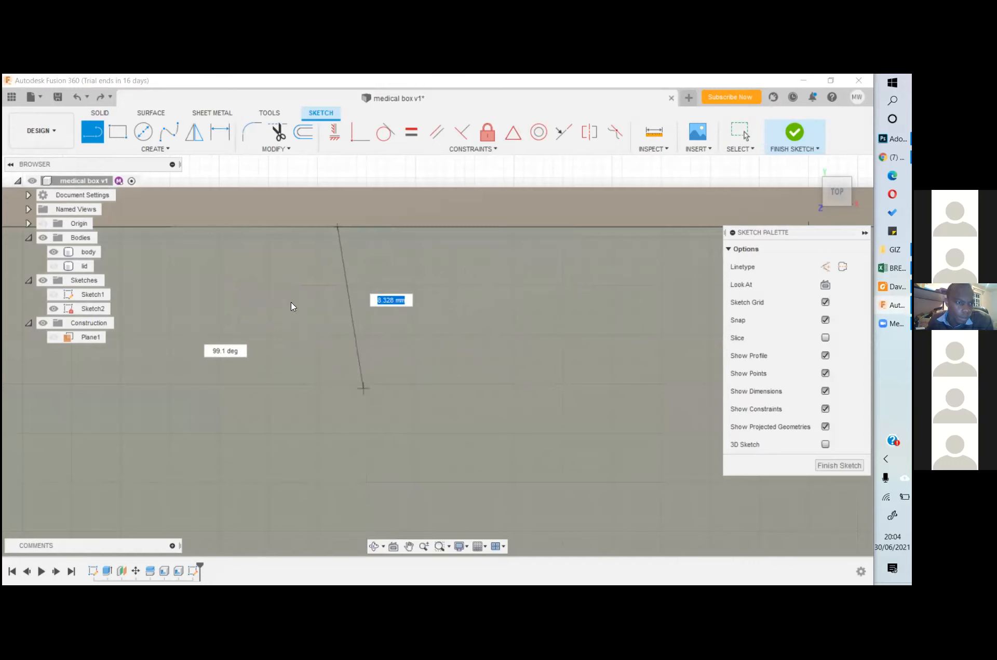
scroll(382, 310, "down", 5)
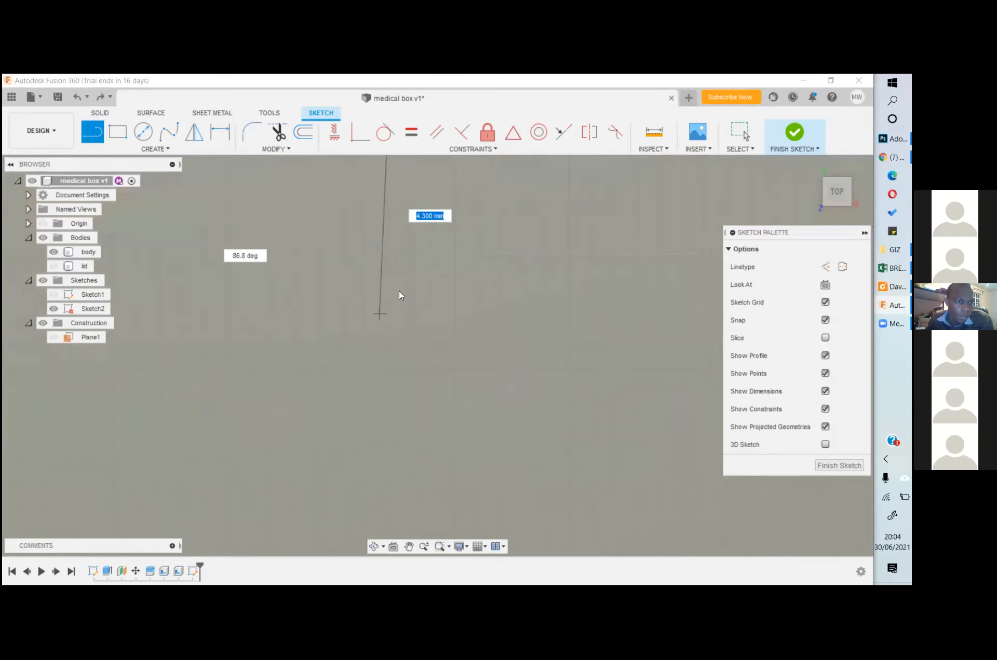
scroll(379, 382, "down", 4)
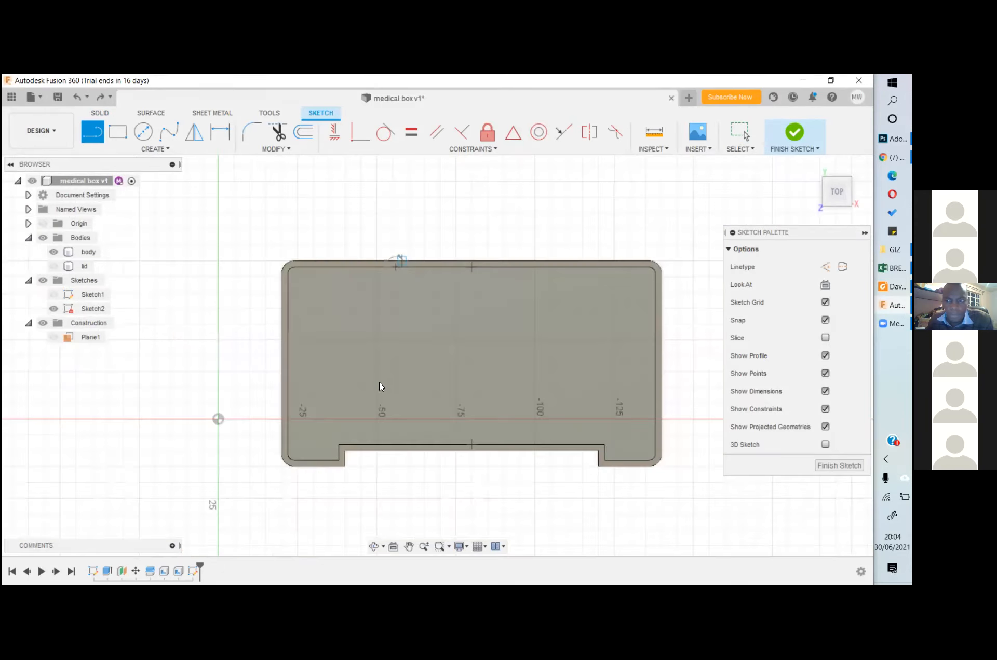
scroll(388, 383, "down", 4)
scroll(392, 381, "up", 5)
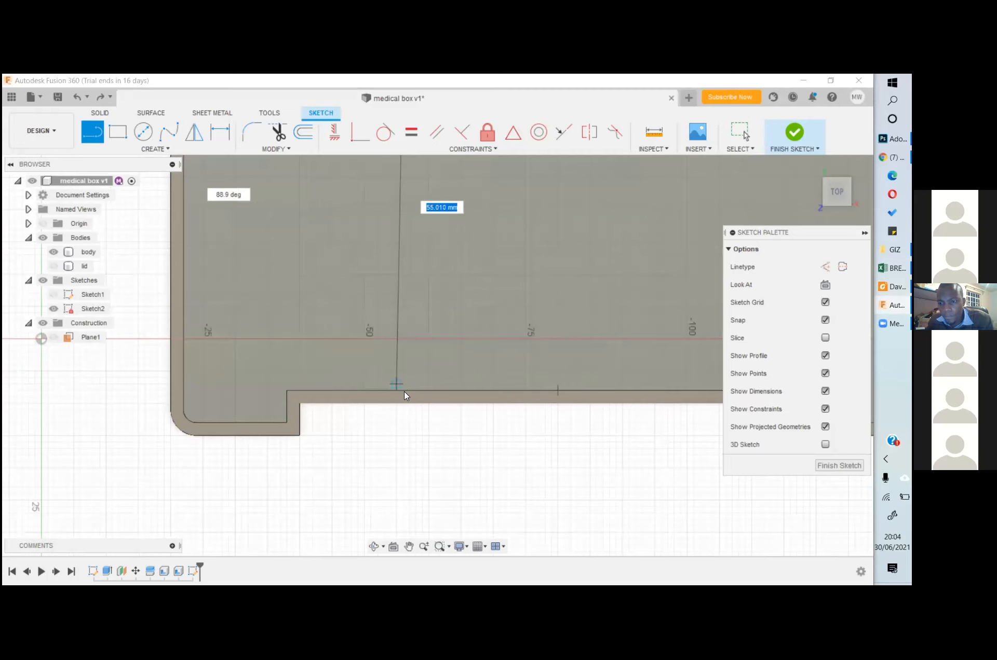
scroll(405, 391, "up", 3)
scroll(406, 391, "up", 3)
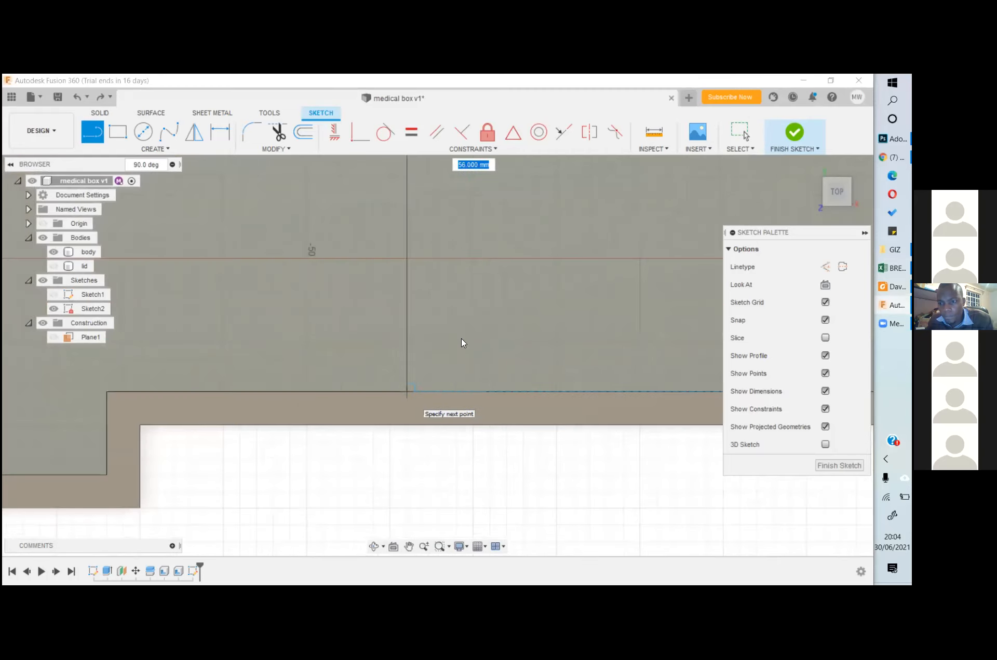
key("Return")
key("Escape")
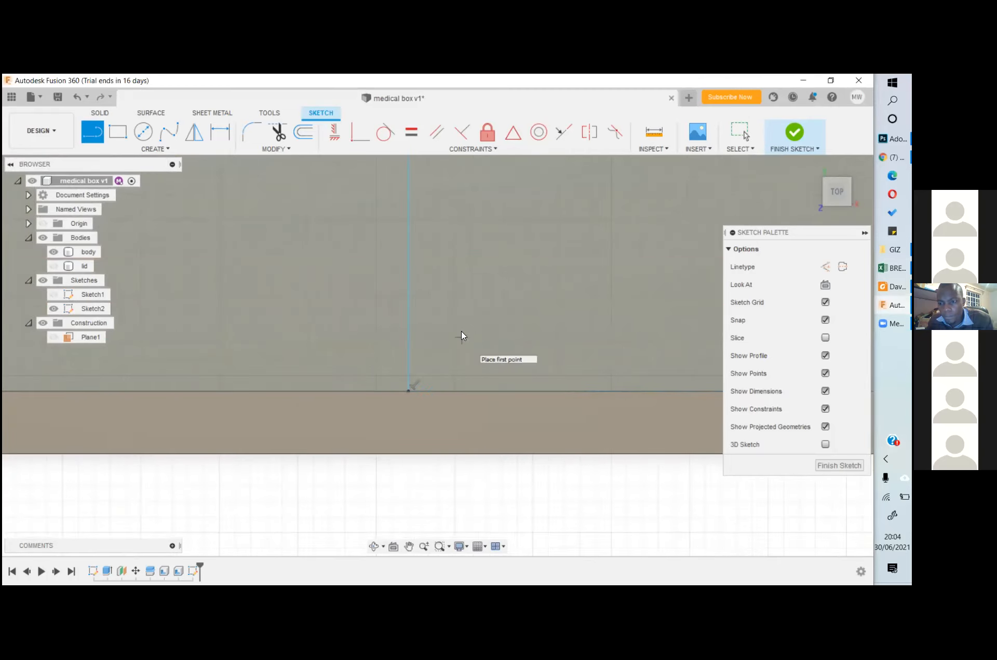
scroll(461, 335, "down", 1)
scroll(461, 337, "down", 1)
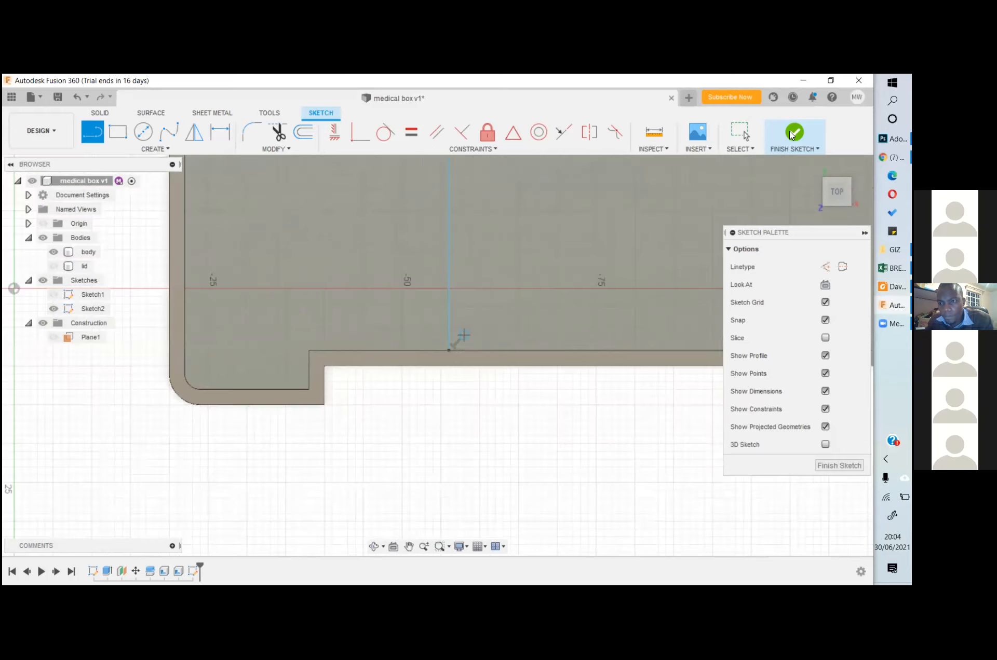
scroll(468, 276, "down", 3)
scroll(507, 260, "down", 1)
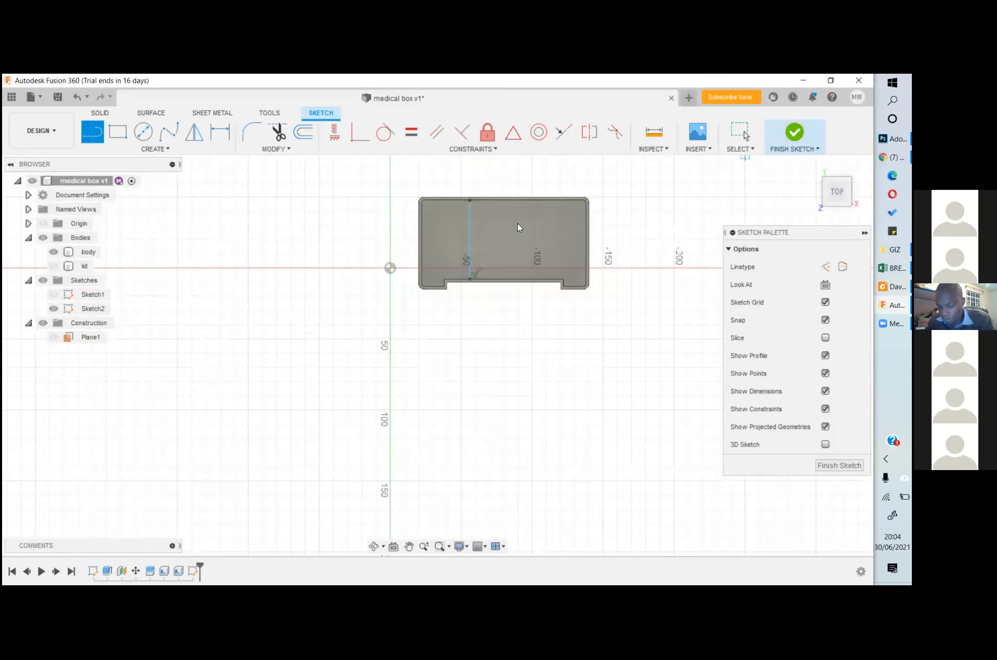
key("Escape")
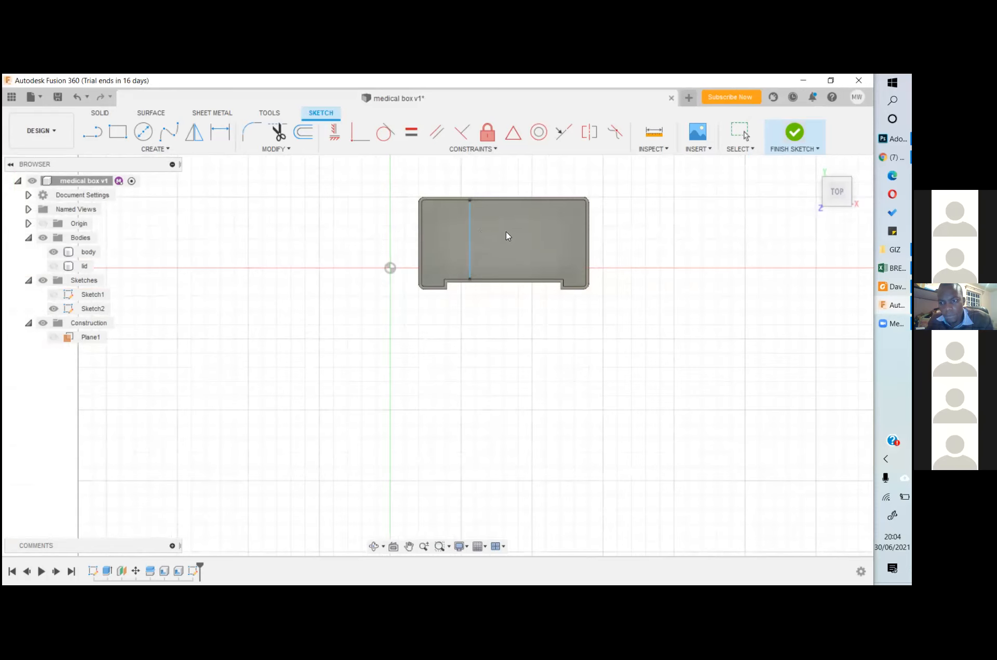
scroll(467, 228, "up", 3)
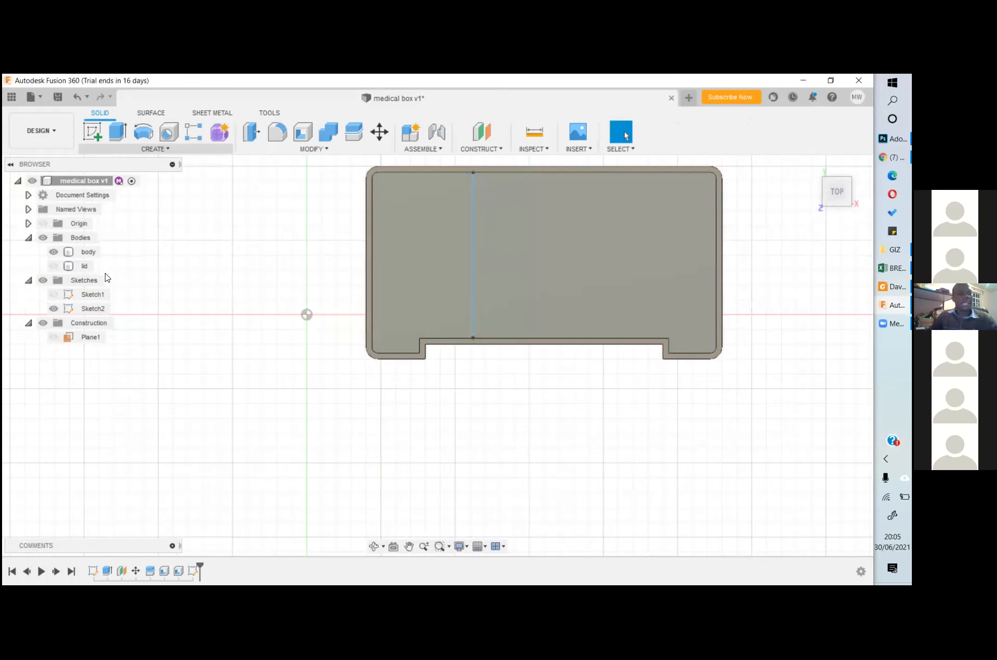
- Try to create a symmetric web 2 mm thick, with depth To Next, from the 56 mm divider line, and read the error details
left_click(473, 265)
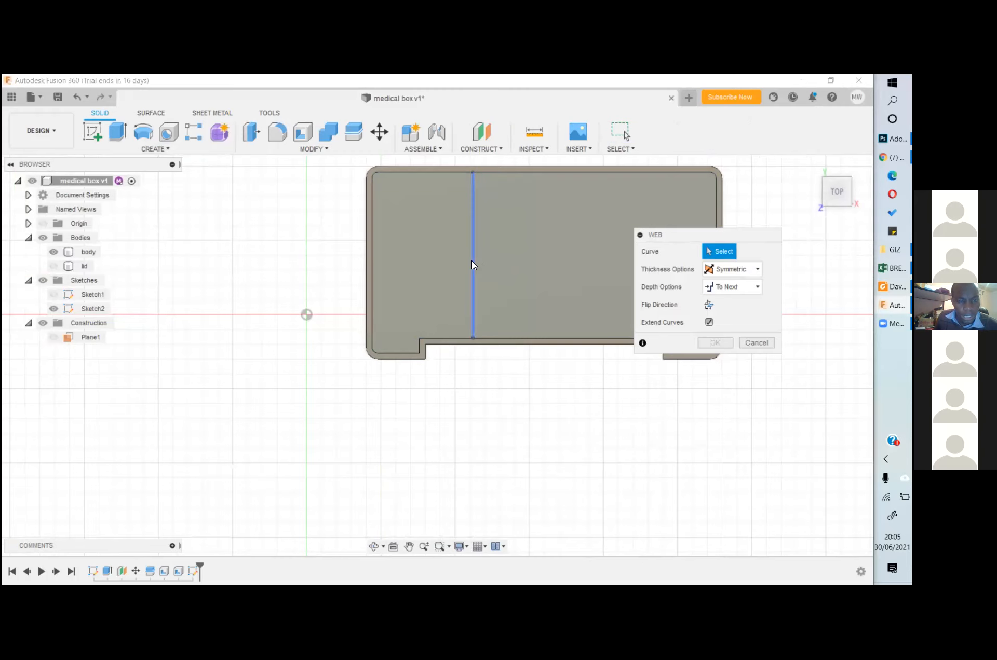
scroll(473, 265, "up", 2)
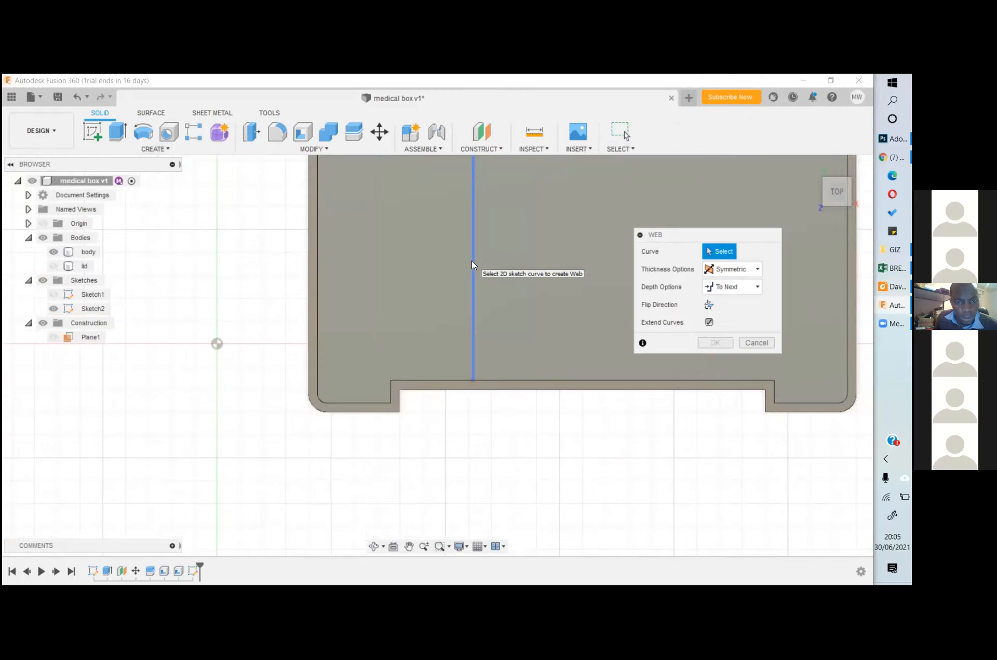
scroll(473, 265, "up", 1)
left_click(473, 265)
type("2")
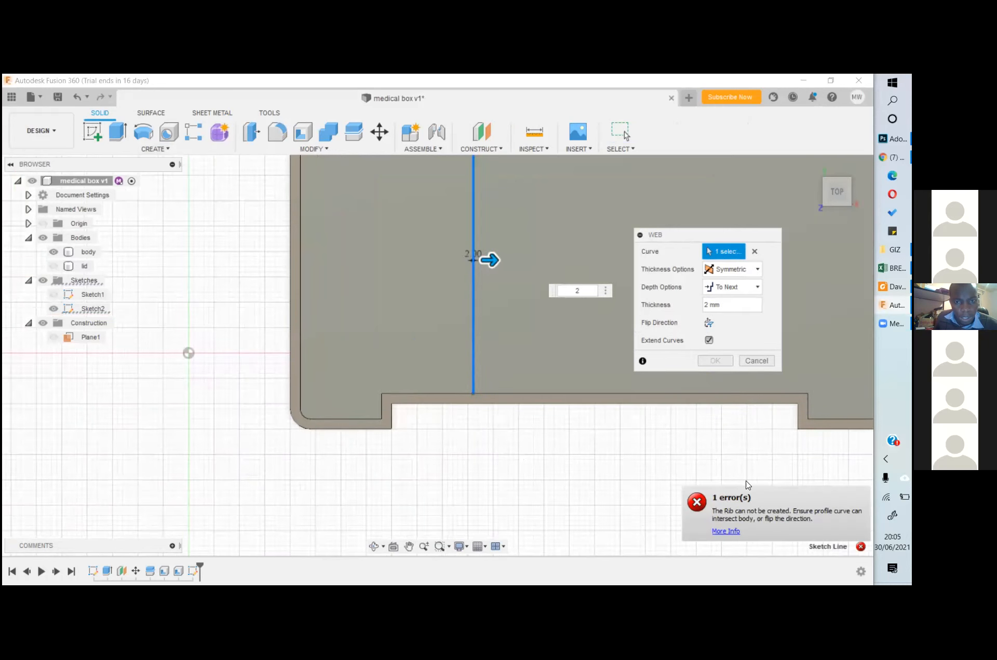
left_click(726, 532)
left_click_drag(709, 378, 262, 252)
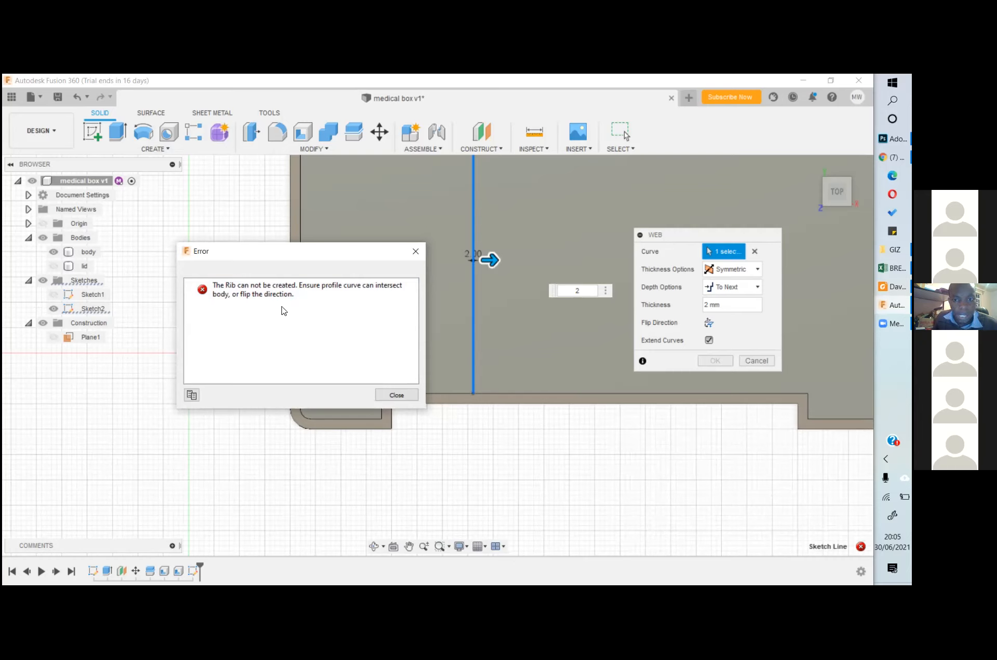
left_click(398, 396)
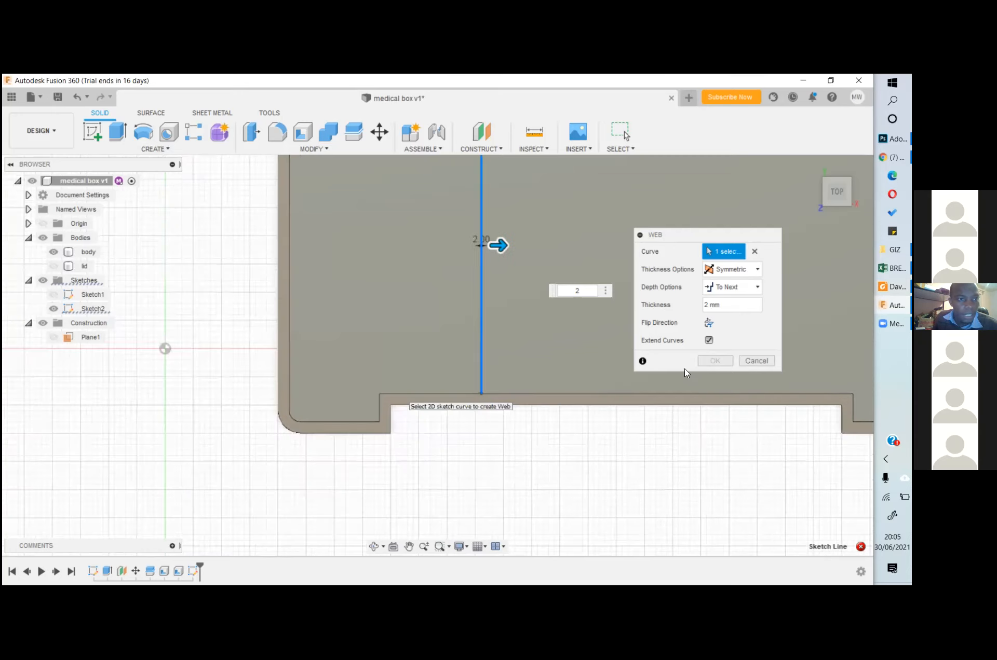
left_click(748, 365)
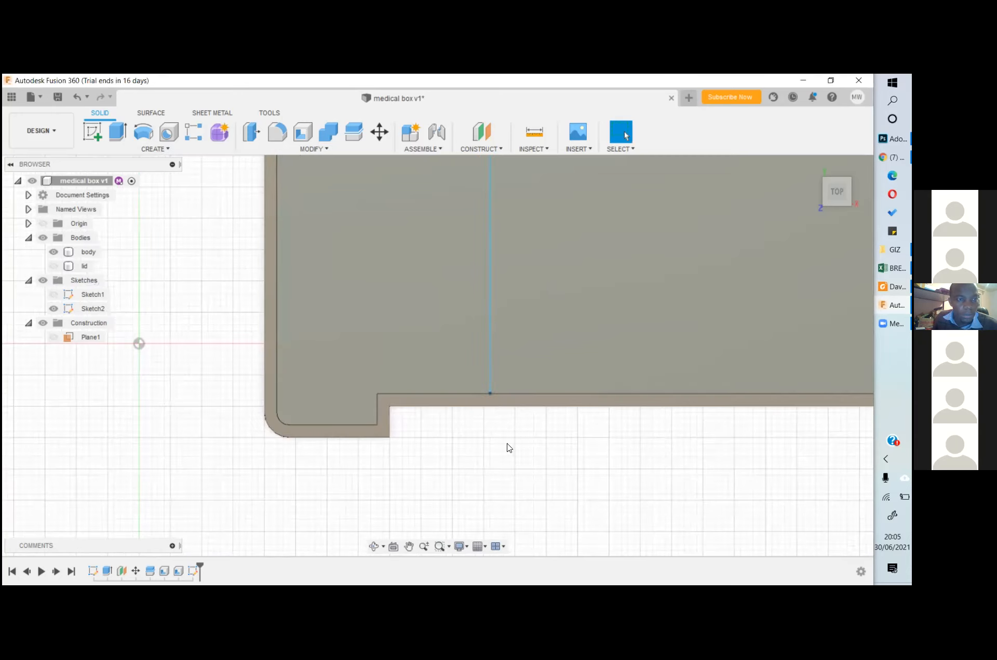
- Examine where the divider line's ends meet the inner walls and how the line sits inside the shelled body from several angles
scroll(508, 448, "down", 2)
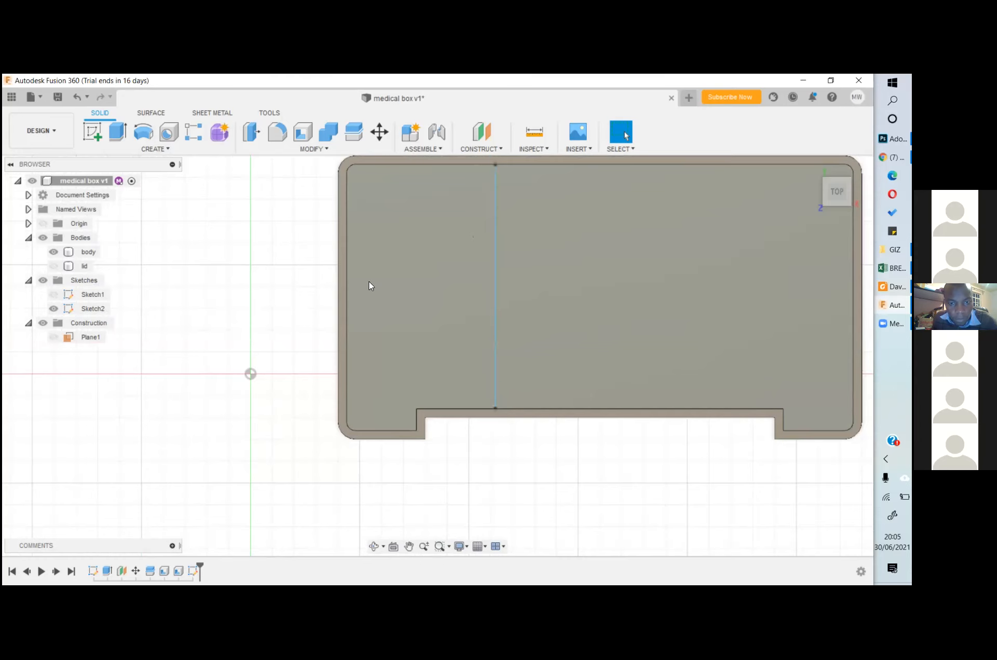
scroll(480, 378, "down", 2)
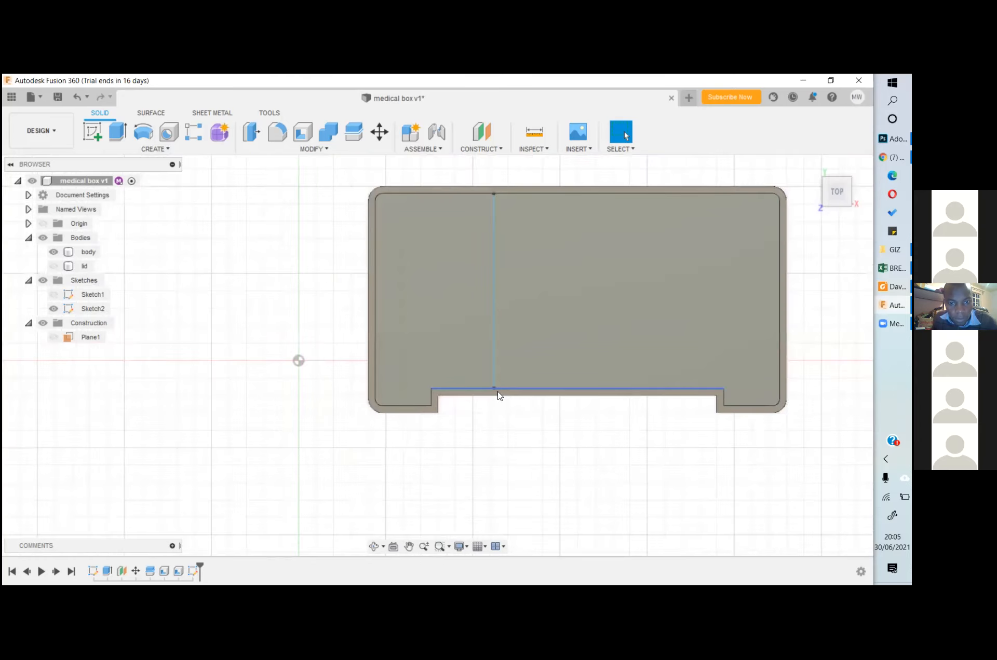
scroll(497, 391, "up", 3)
scroll(498, 391, "down", 1)
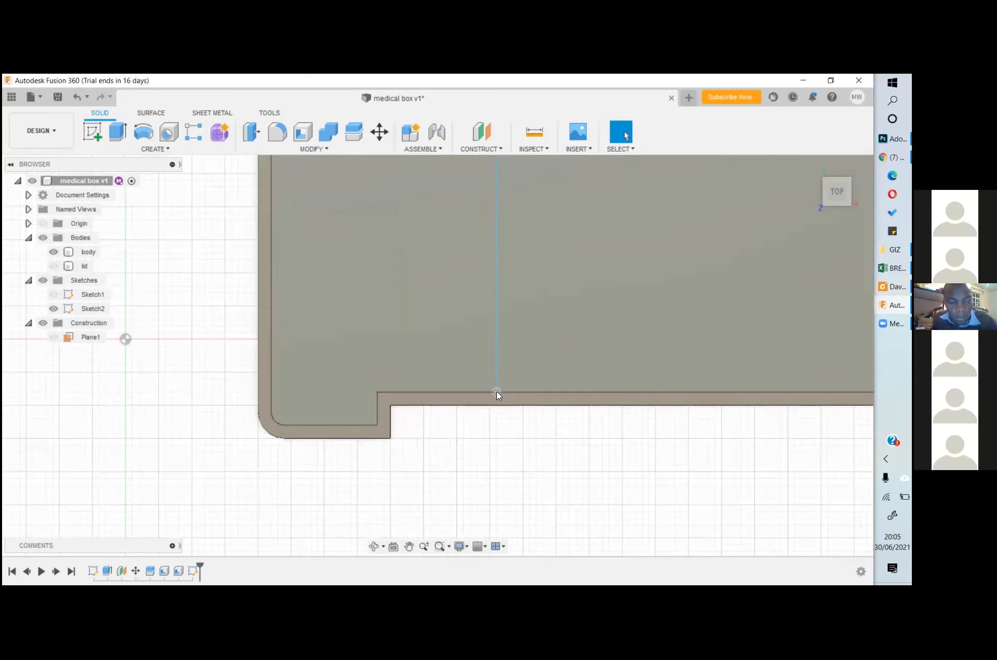
scroll(496, 392, "up", 4)
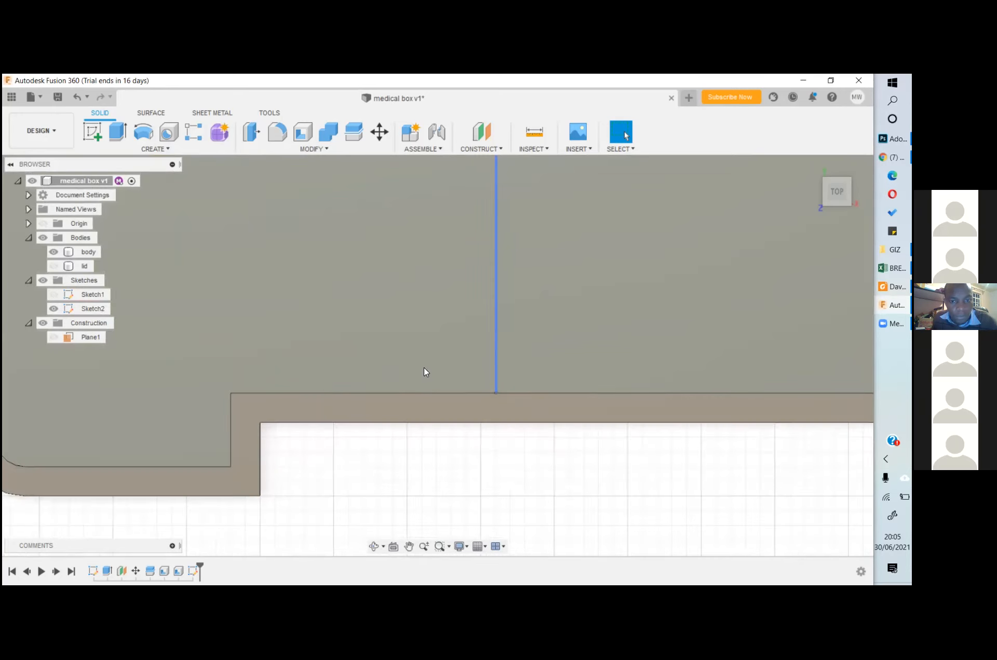
scroll(457, 312, "down", 8)
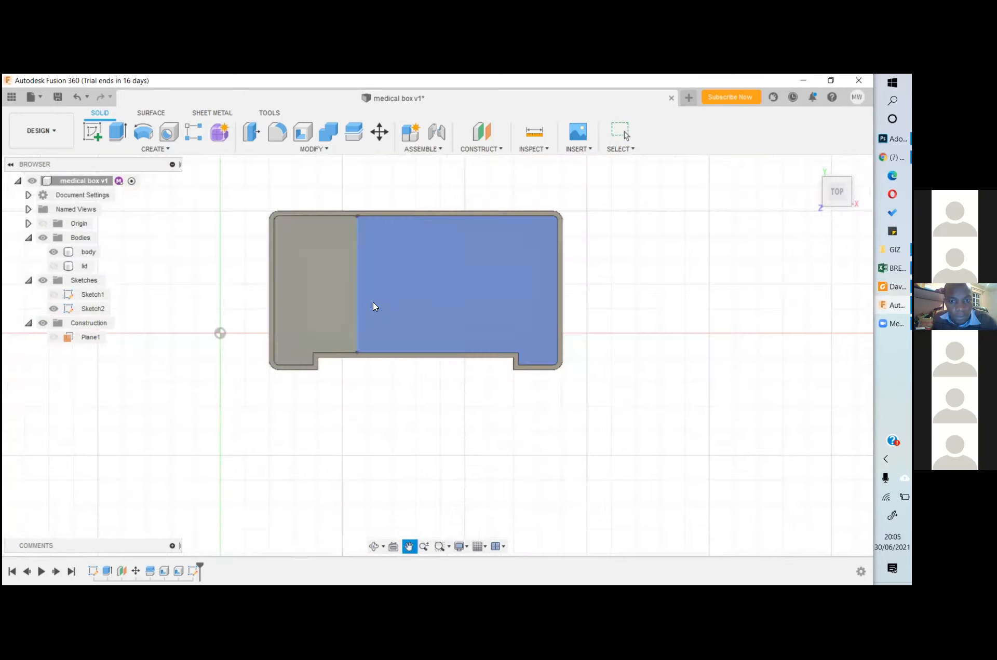
scroll(424, 305, "up", 2)
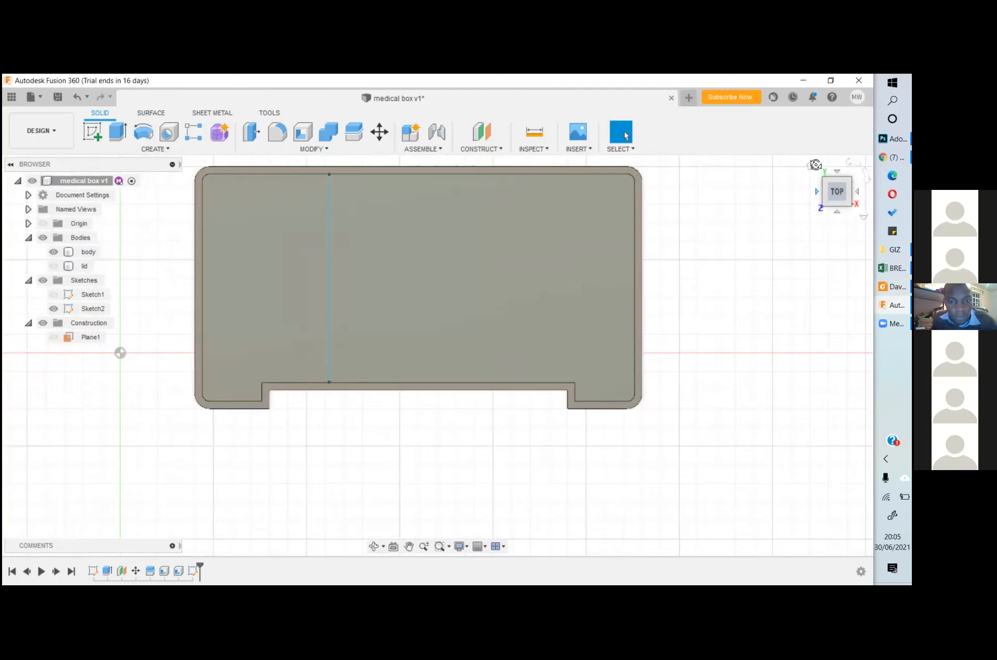
mouse_move(437, 356)
middle_mouse_down("shift")
mouse_move(441, 317)
mouse_move(392, 318)
middle_mouse_up("shift")
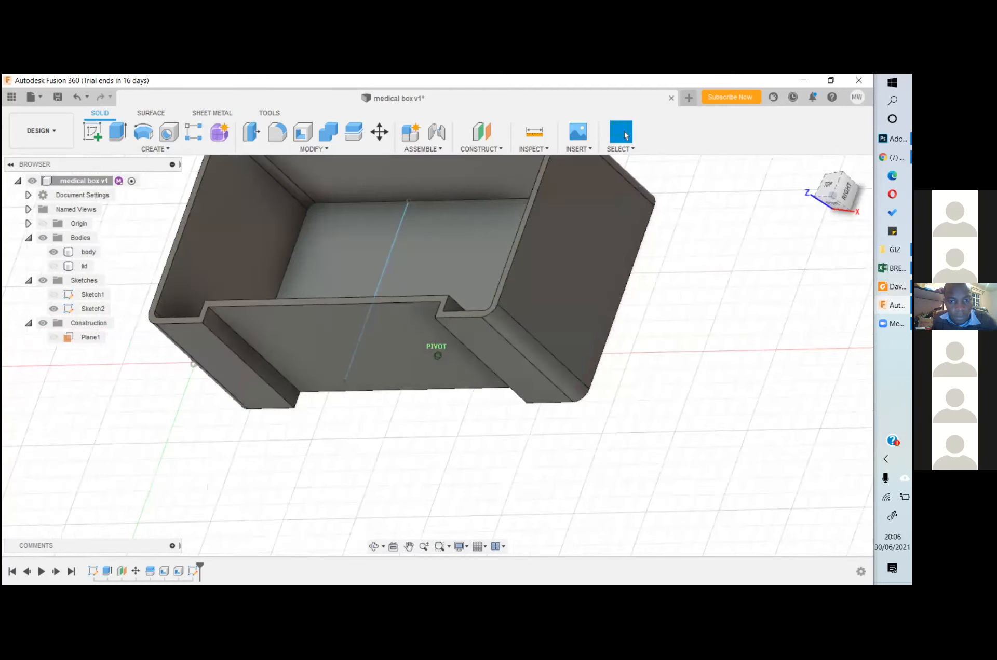
mouse_move(193, 365)
middle_mouse_down("shift")
mouse_move(148, 288)
mouse_move(158, 321)
middle_mouse_up("shift")
mouse_move(437, 355)
middle_mouse_down("shift")
mouse_move(440, 267)
mouse_move(162, 365)
mouse_move(158, 383)
mouse_move(134, 317)
middle_mouse_up("shift")
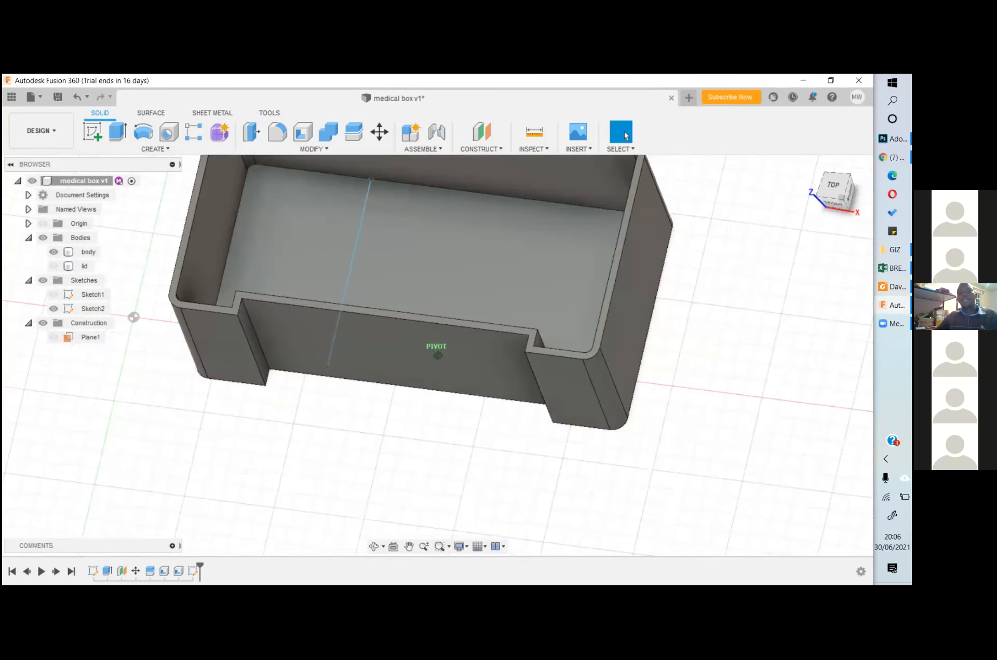
middle_click_drag(438, 356, 384, 364, "shift")
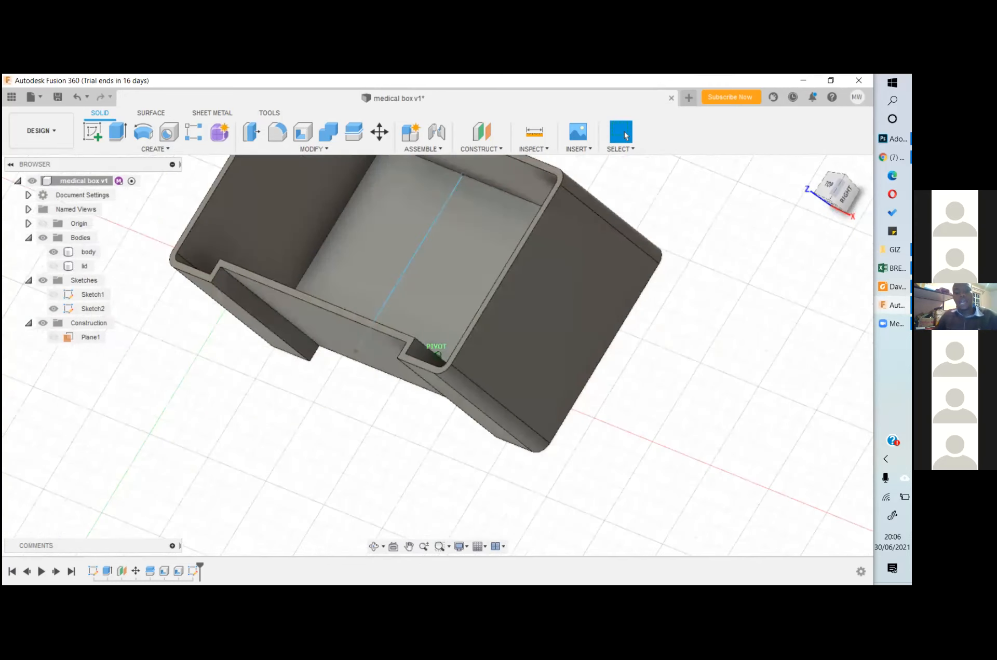
middle_click_drag(696, 374, 811, 311, "shift")
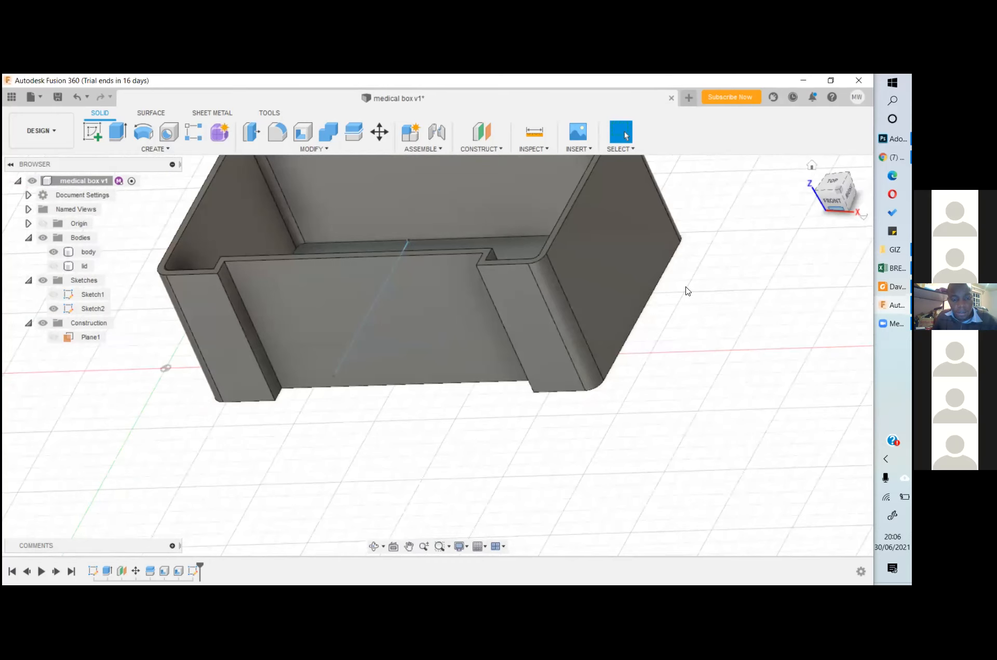
middle_click_drag(808, 267, 563, 169, "shift")
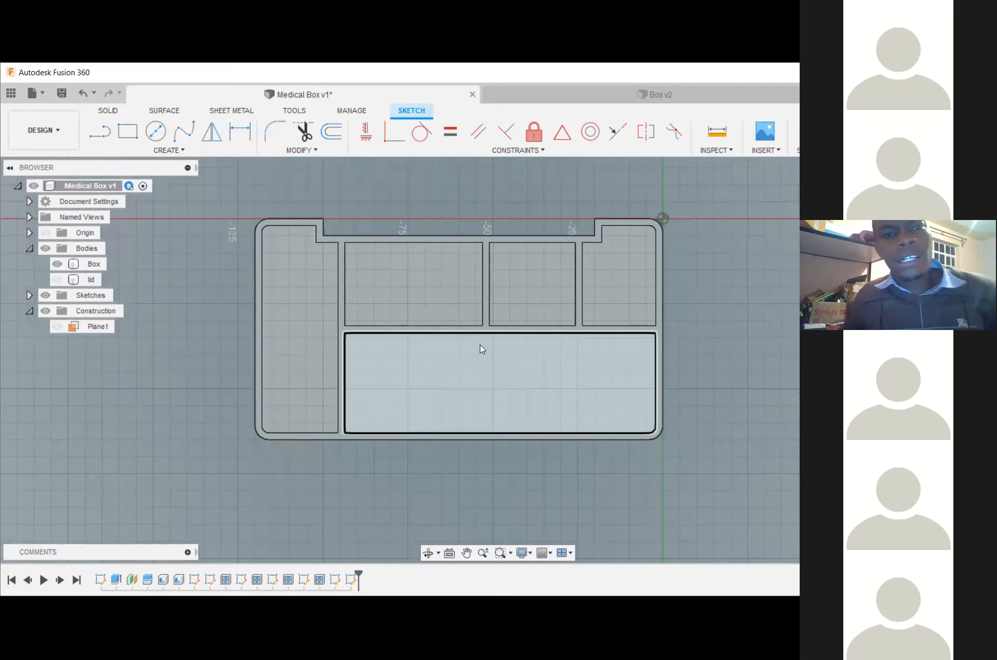
- Sketch a vertical line across the large undivided compartment, from the long divider's edge to a point beyond the box's outer wall
scroll(481, 346, "up", 1)
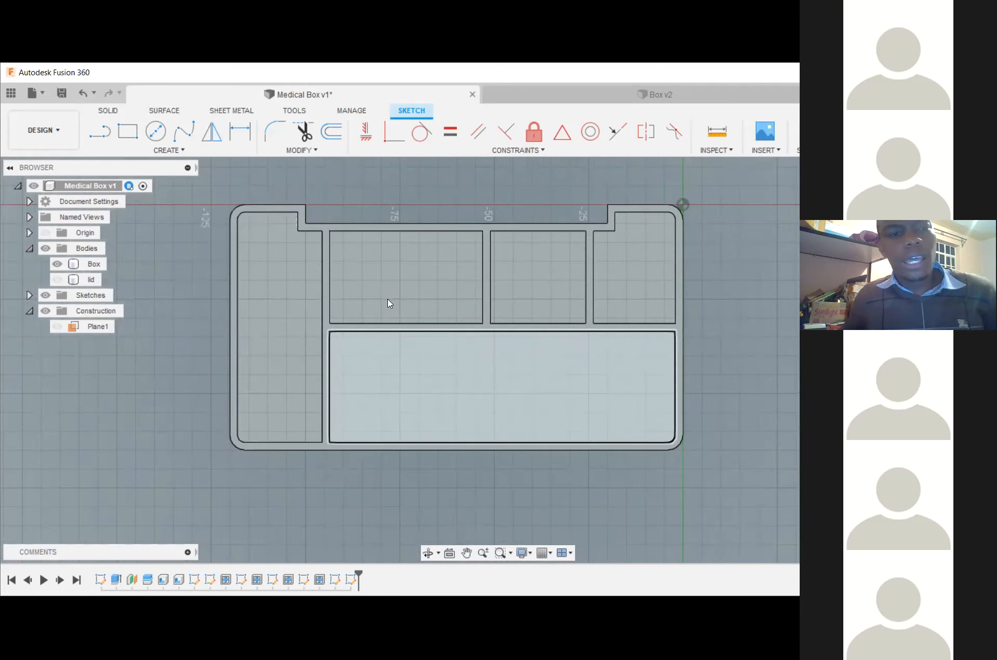
left_click(101, 134)
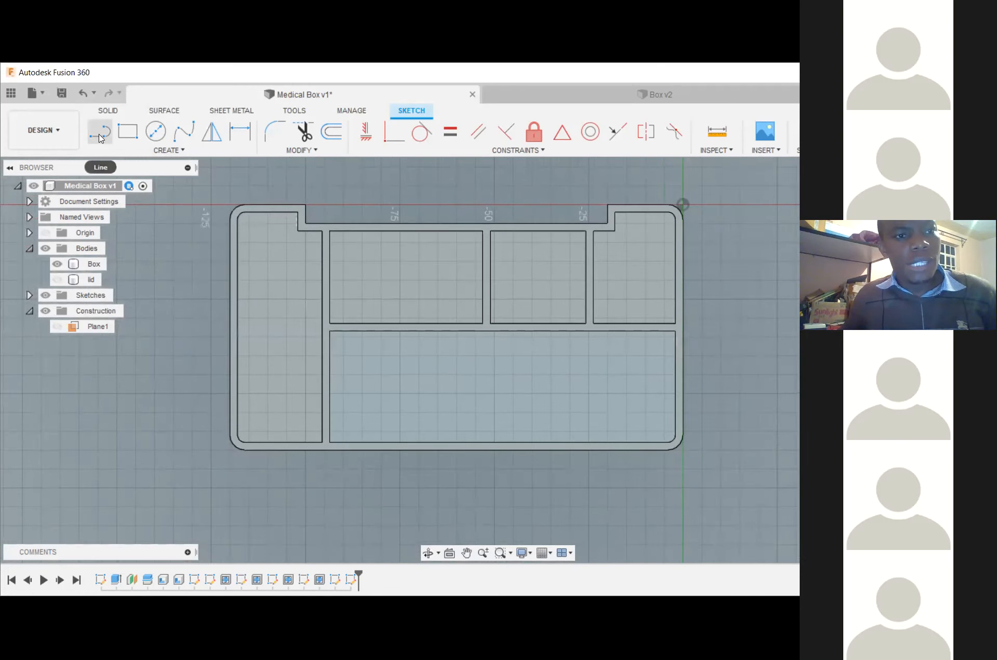
left_click(450, 331)
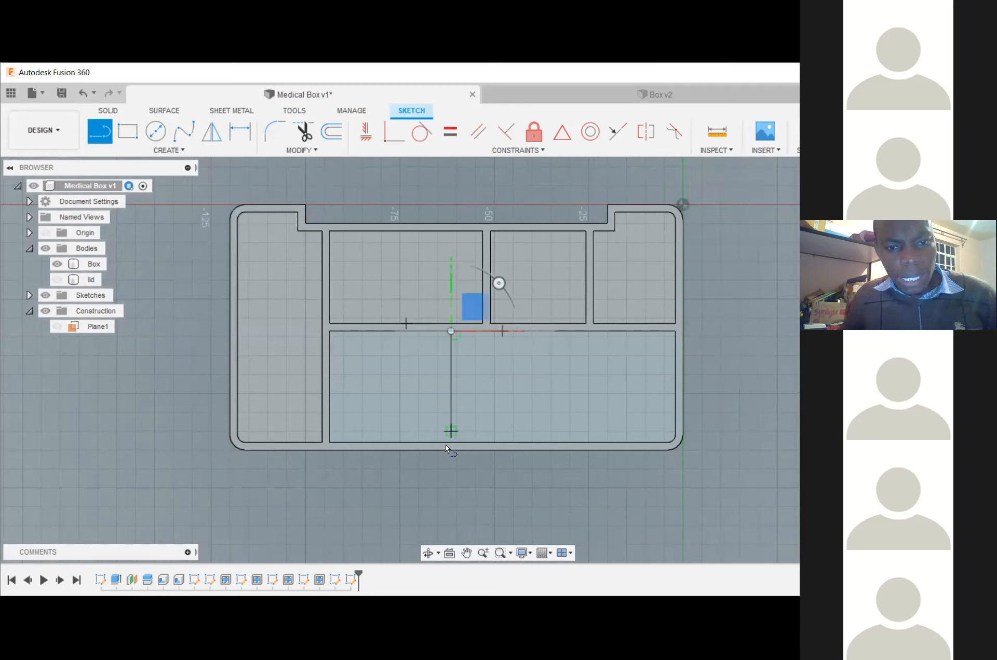
left_click(450, 475)
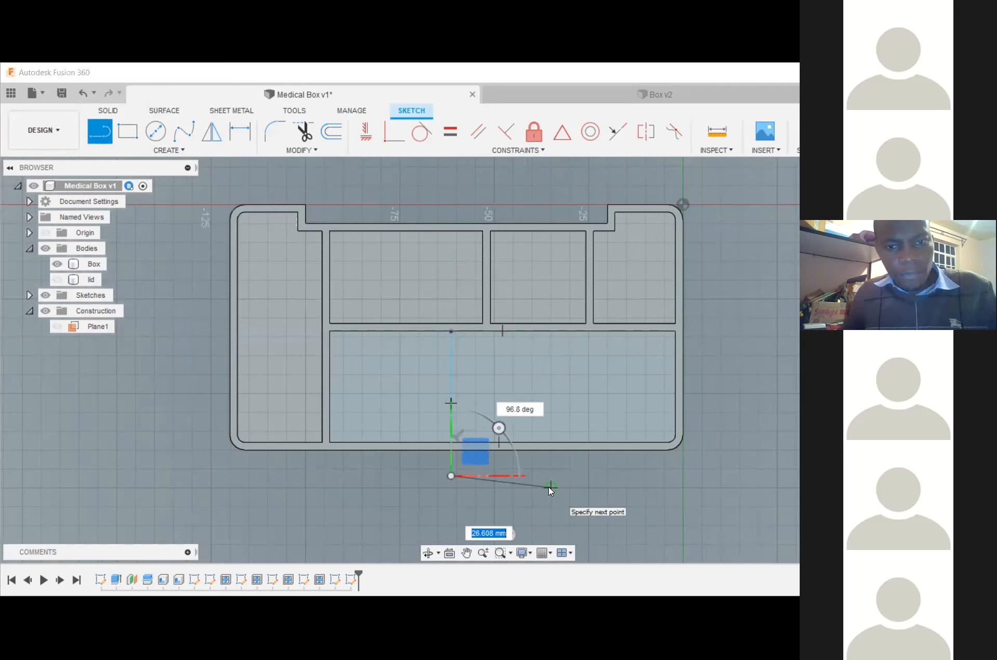
key("Escape")
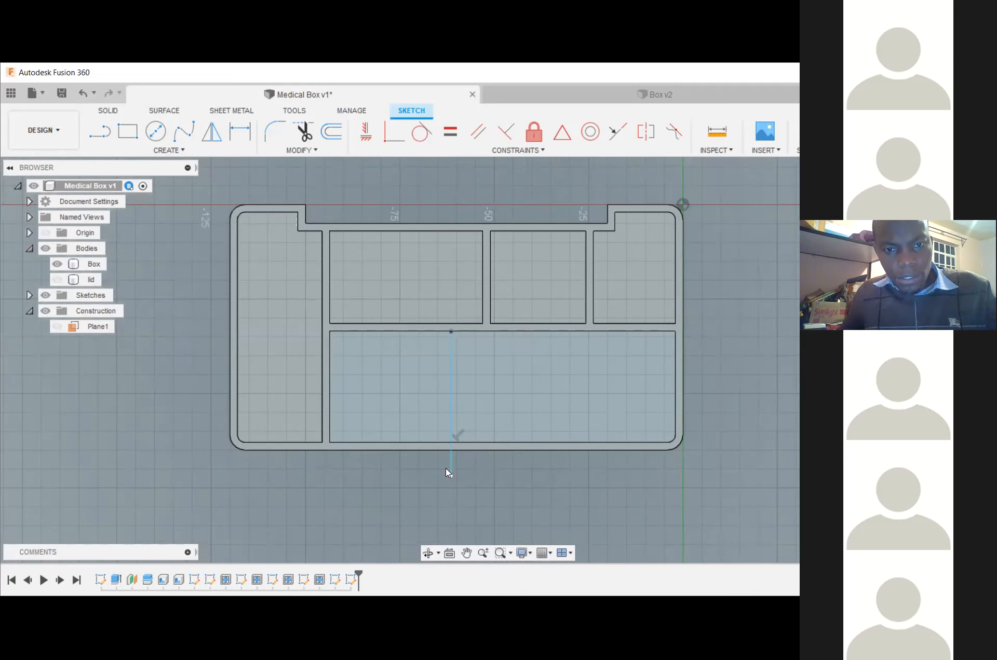
- Move the line's overshooting endpoint back onto the inner edge of the outer wall so the line spans only the compartment
left_click(452, 452)
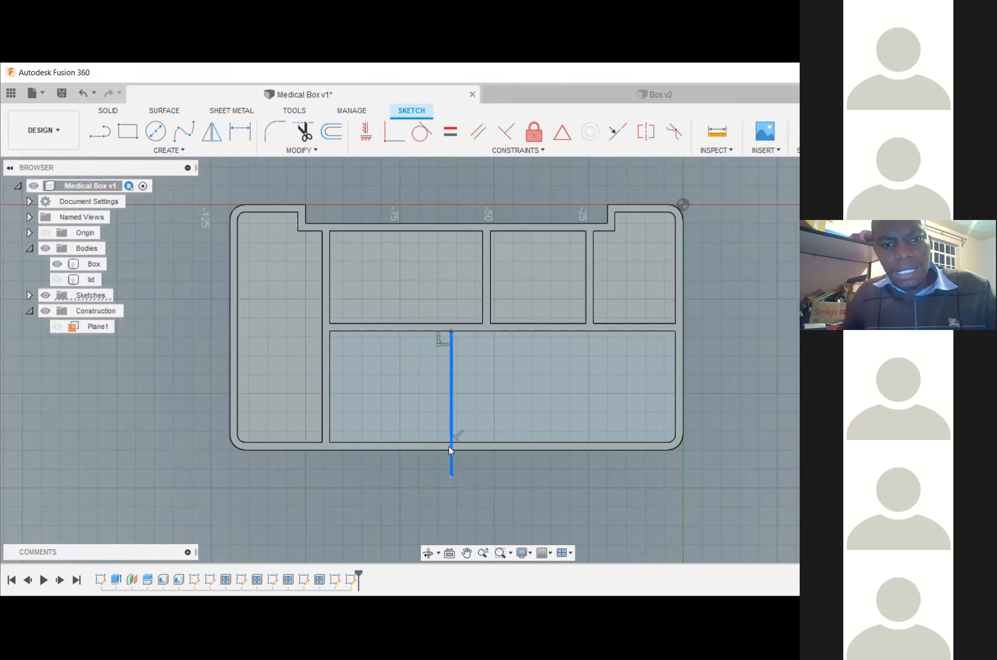
scroll(449, 447, "up", 4)
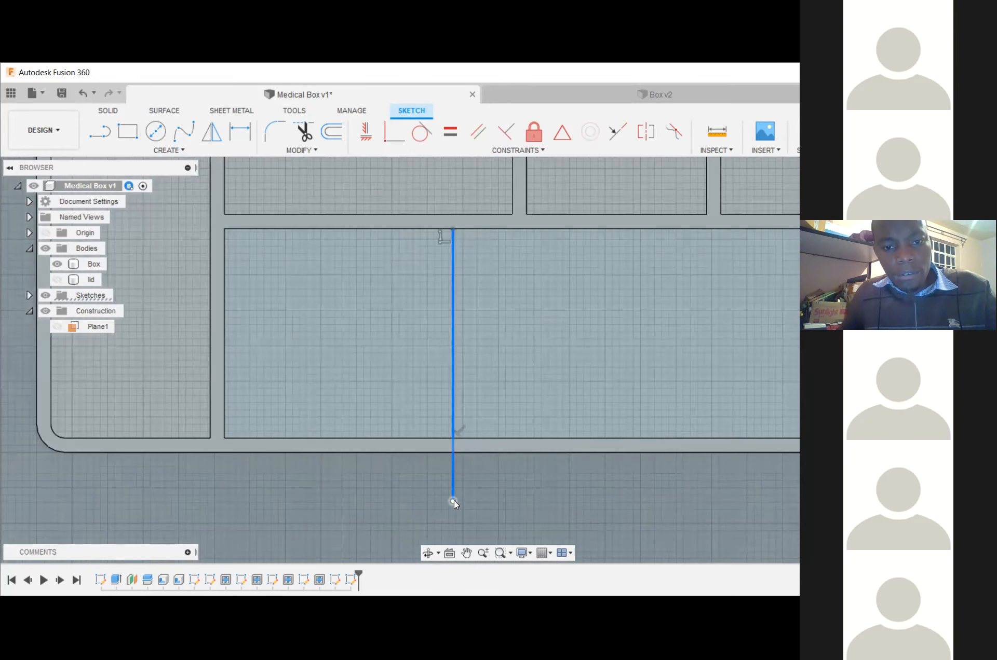
scroll(454, 500, "up", 1)
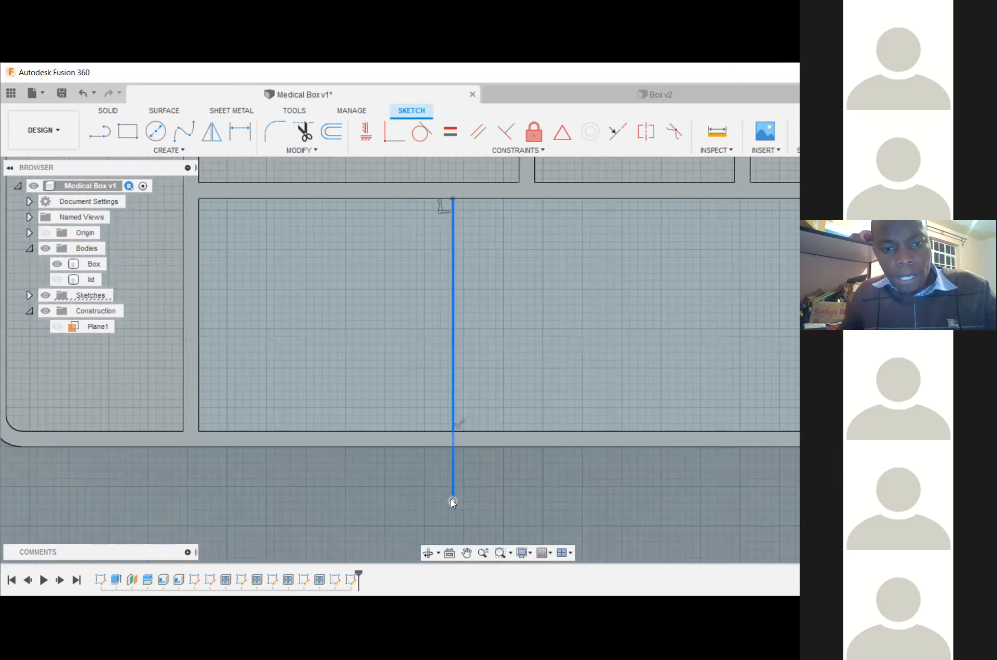
scroll(450, 496, "up", 2)
left_click(452, 407)
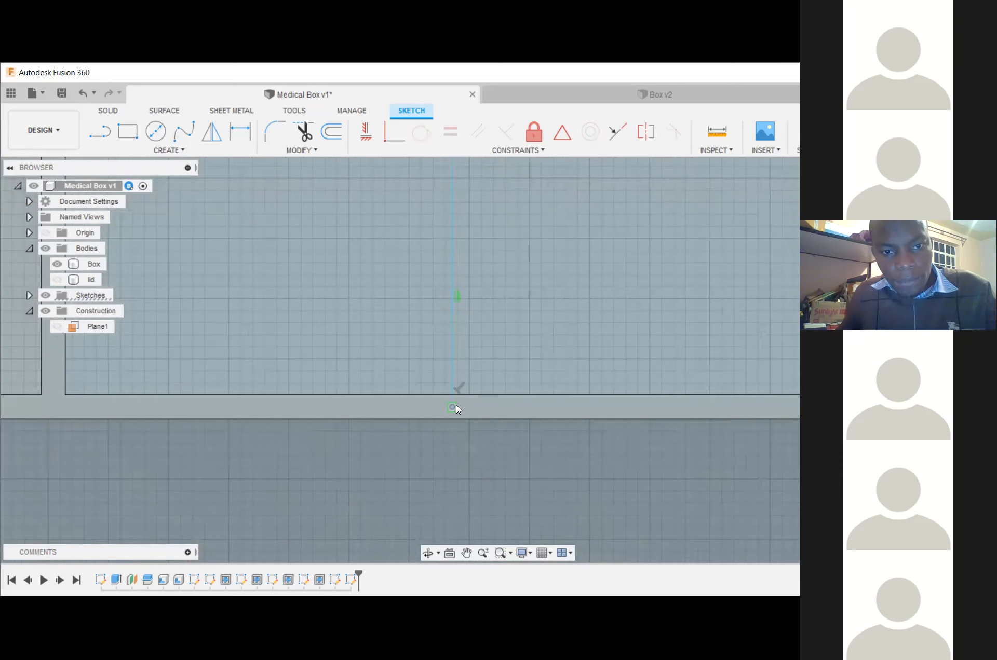
left_click(456, 395)
scroll(461, 460, "down", 1)
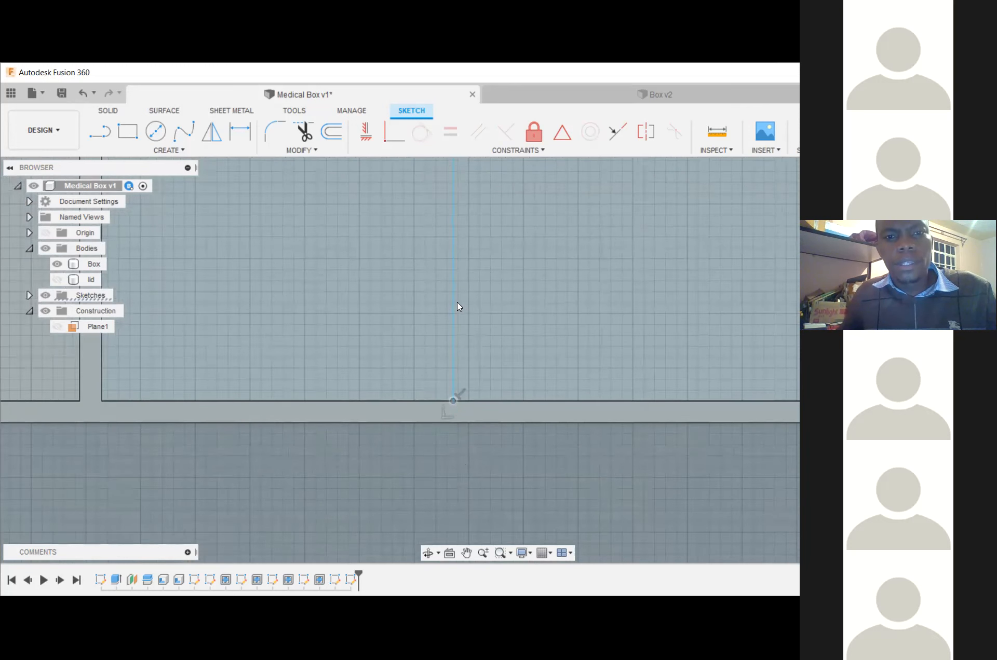
scroll(457, 302, "down", 2)
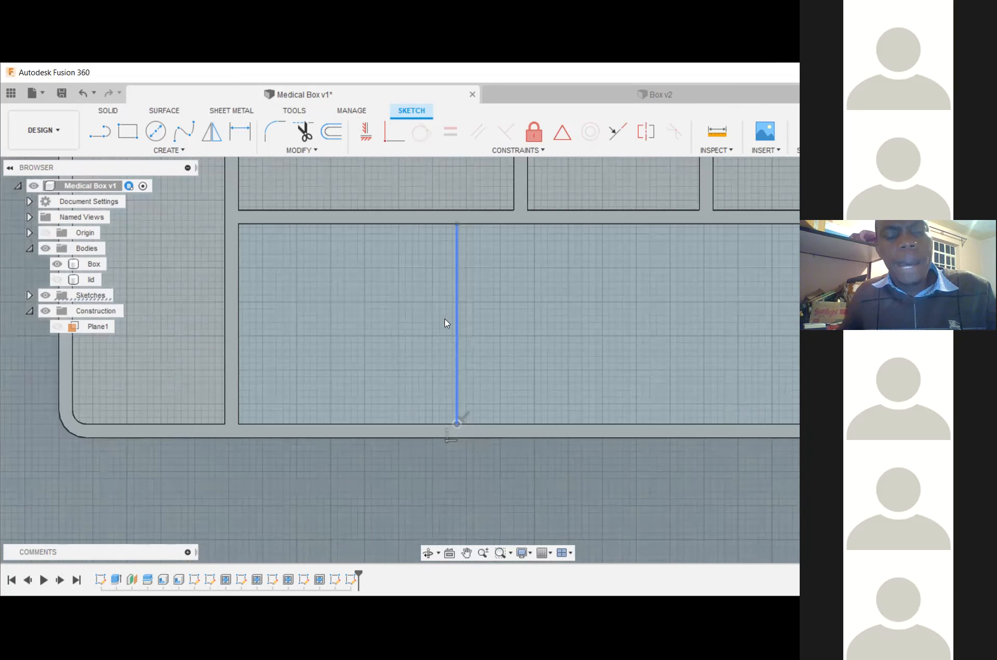
key("Escape")
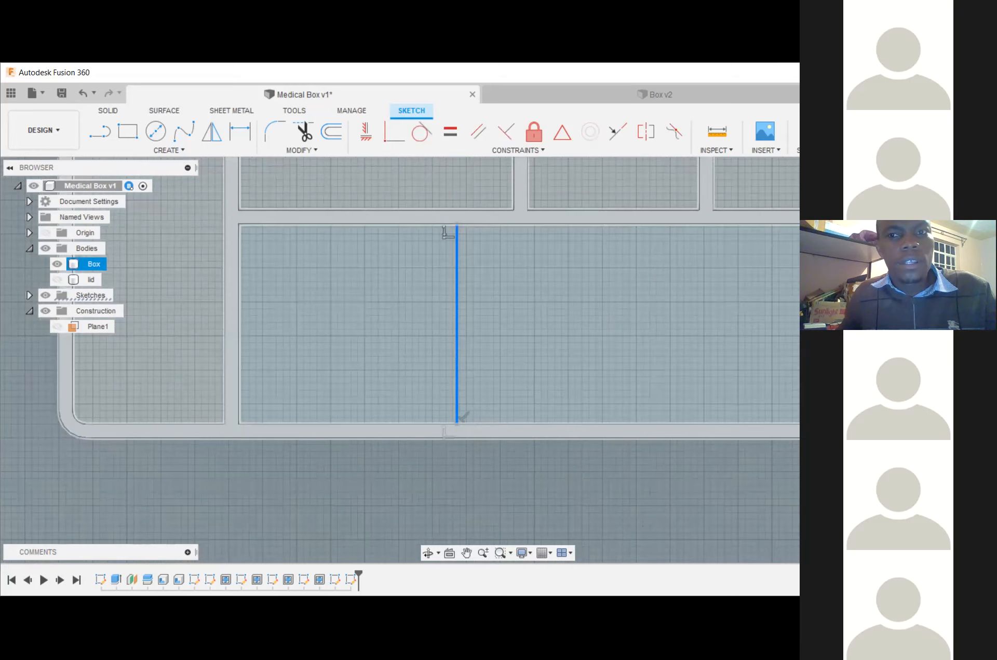
- Finish the sketch, create a 2 mm thick web from the new divider line, and inspect the divided box at an angle
left_click(858, 132)
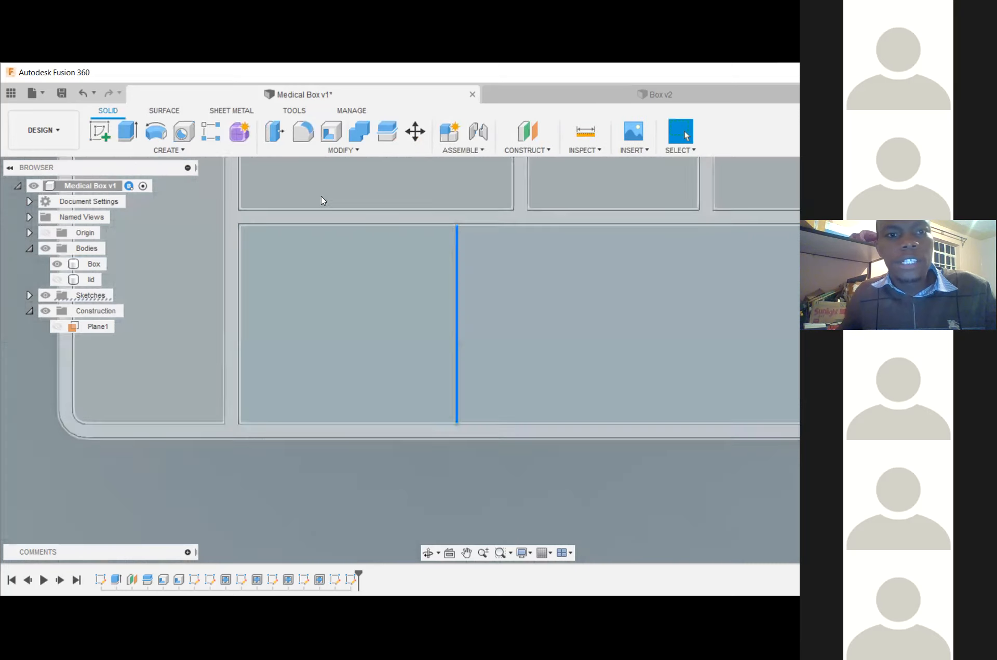
left_click(188, 151)
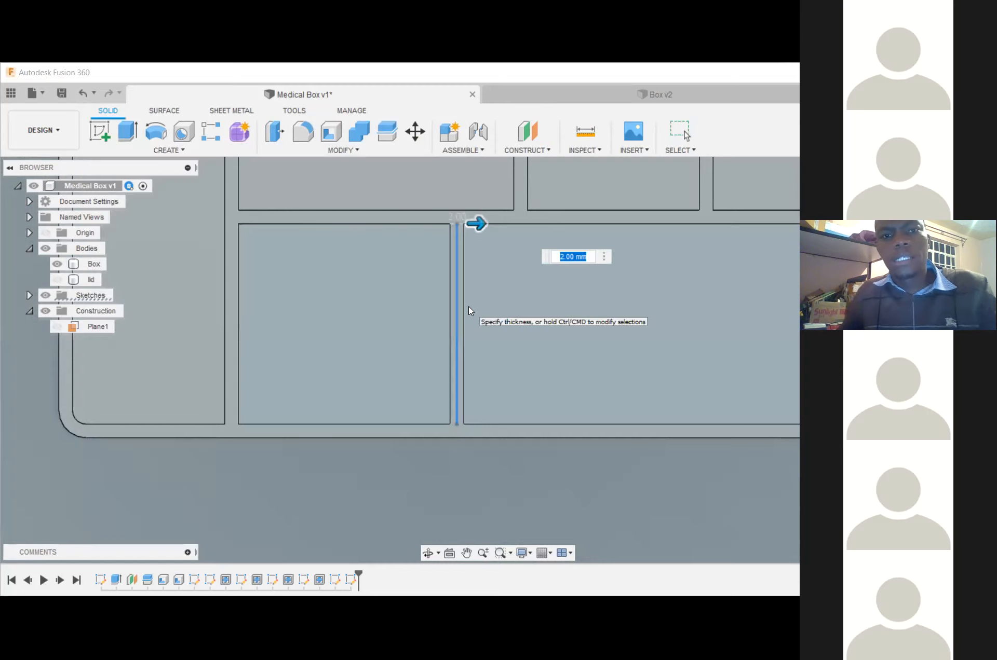
key("Return")
scroll(567, 325, "down", 5)
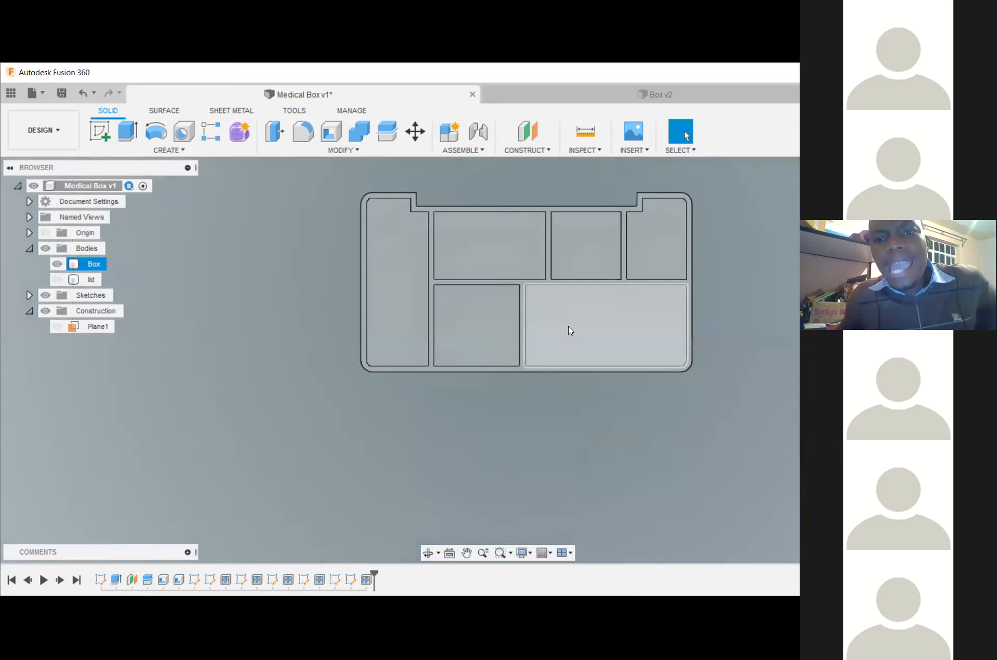
mouse_move(497, 359)
middle_mouse_down("shift")
mouse_move(498, 286)
mouse_move(483, 304)
mouse_move(537, 288)
middle_mouse_up("shift")
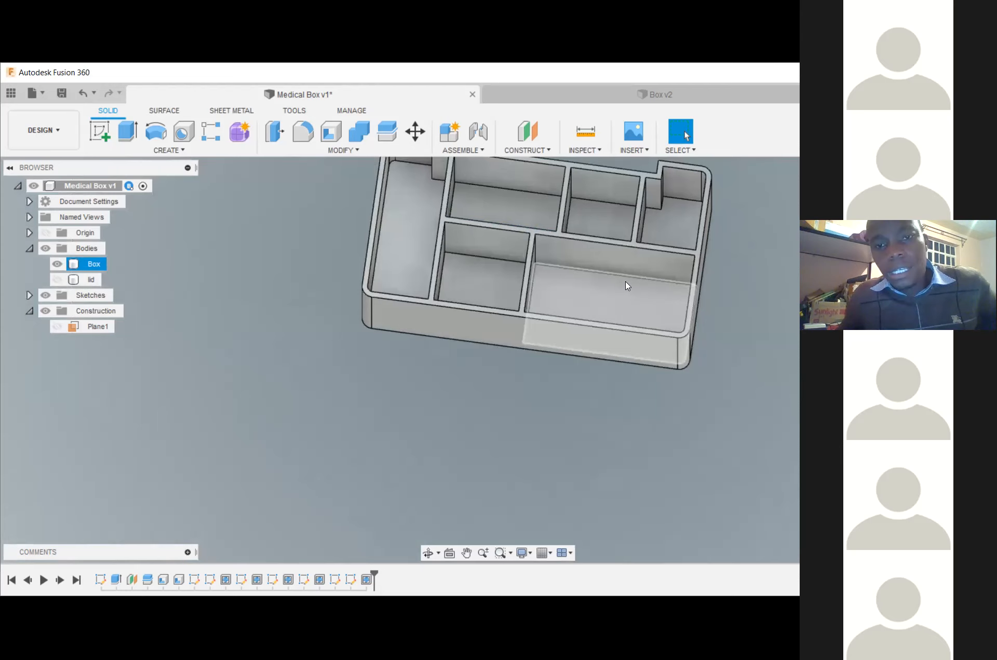
scroll(625, 282, "down", 3)
left_click(558, 267)
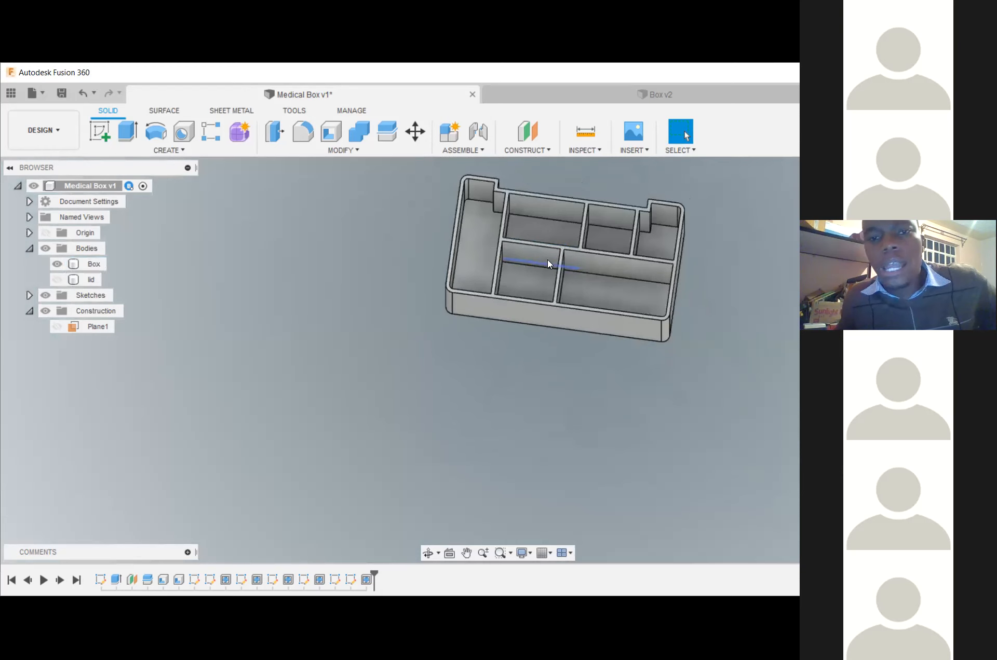
scroll(560, 254, "up", 2)
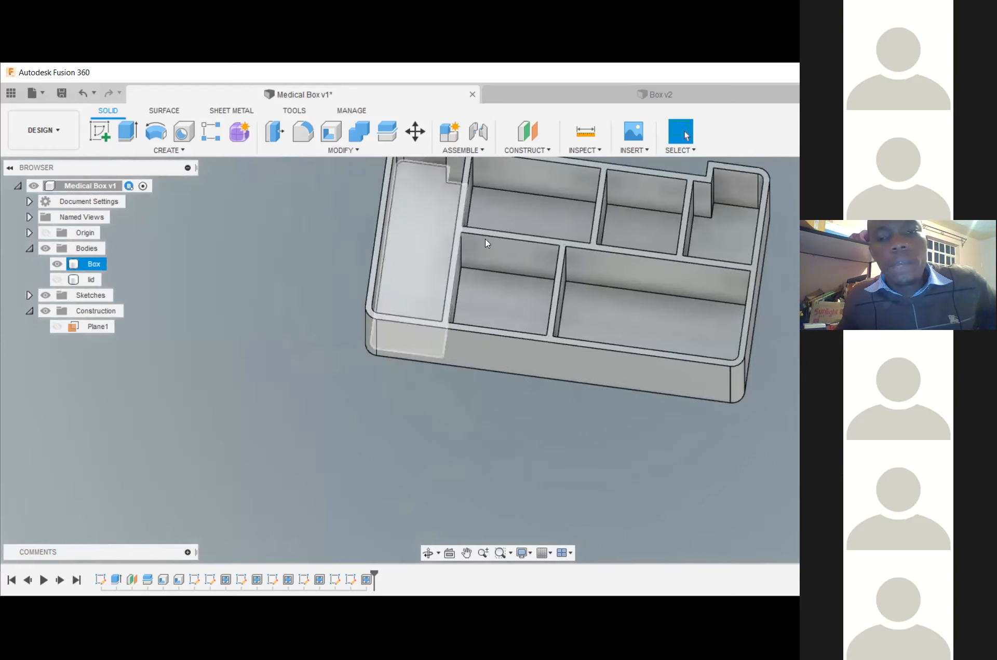
scroll(565, 248, "down", 3)
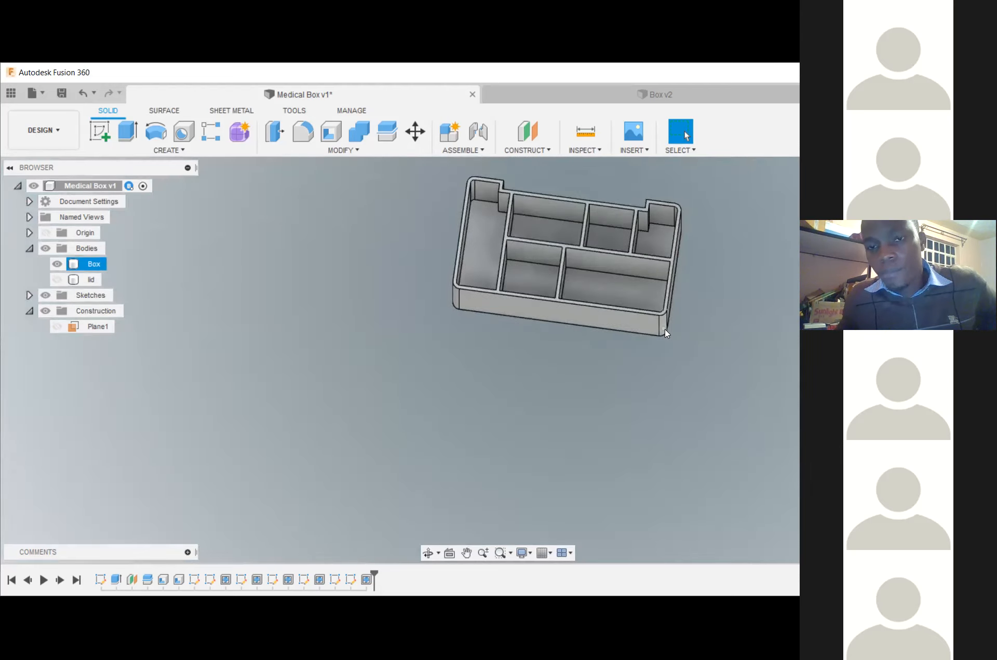
left_click(626, 469)
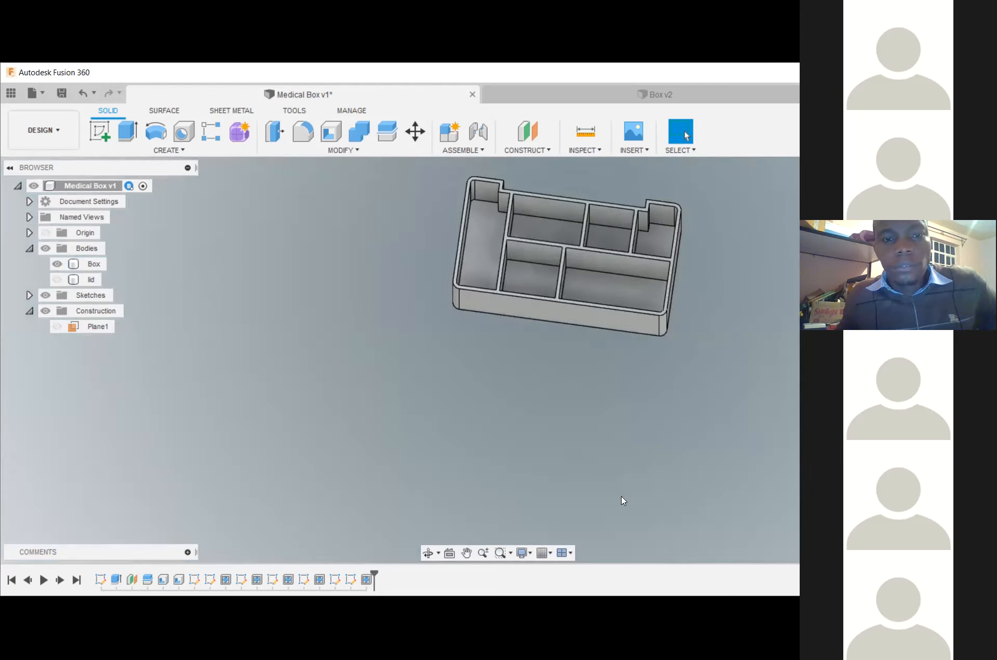